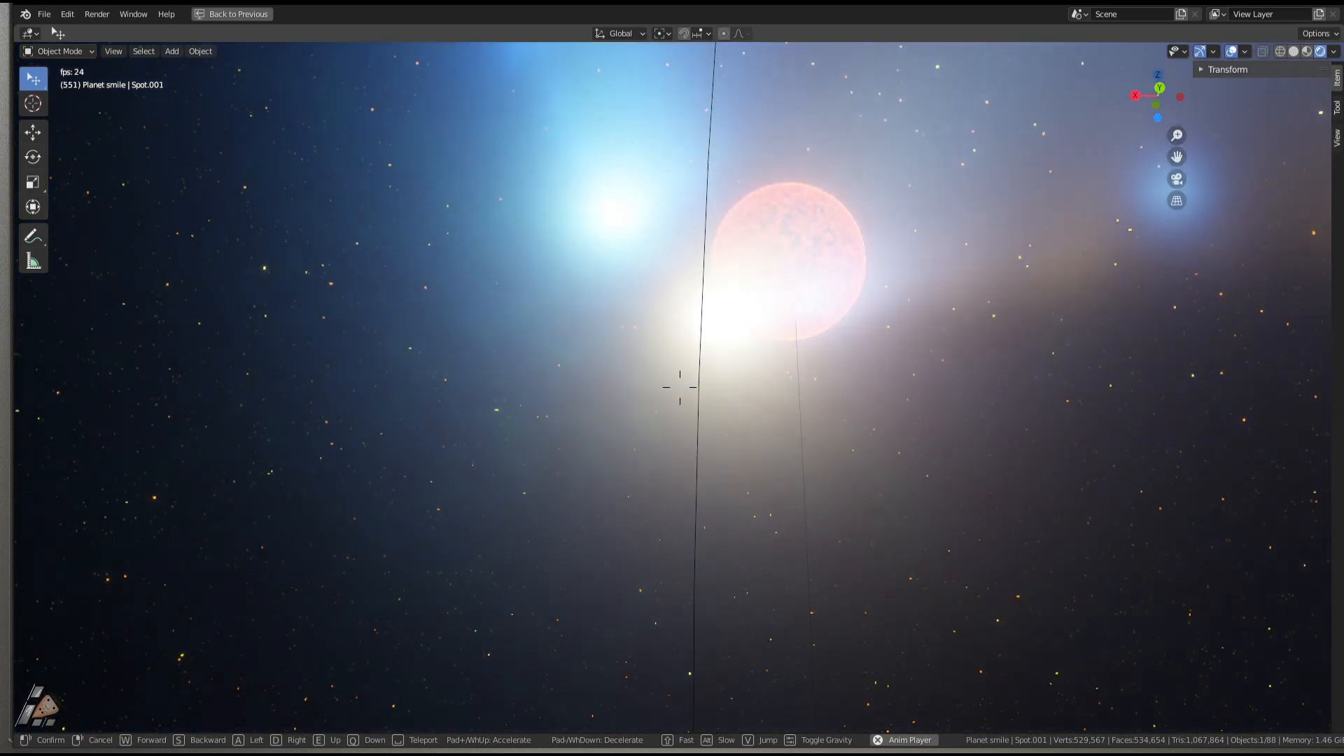
Select the glowing sun sphere and frame it in the viewport.
{"action": "left_click", "coordinate": [679, 386]}
{"action": "left_click", "coordinate": [710, 366]}
{"action": "key", "text": "KP_Decimal"}
{"action": "middle_click_drag", "start_coordinate": [687, 384], "coordinate": [722, 418]}
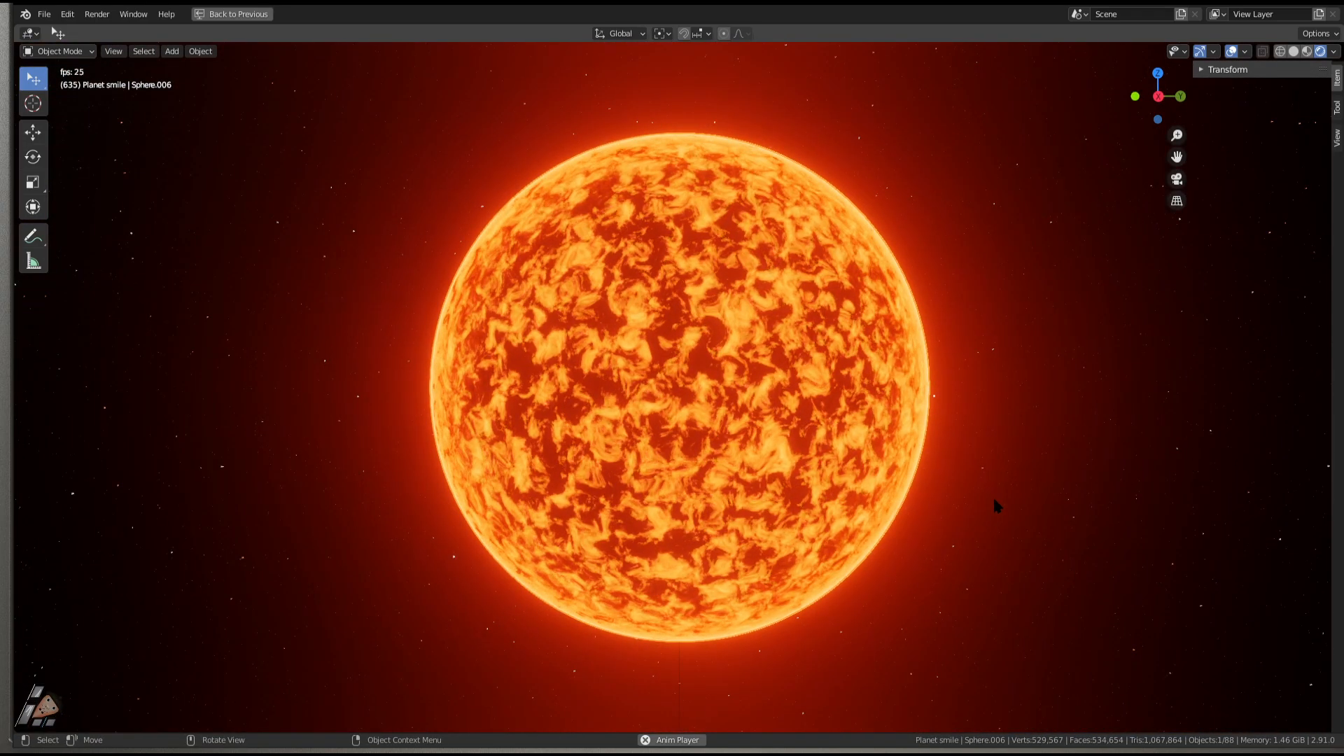
Examine the animated surface of the sun and its surroundings from several distances while the animation plays.
{"action": "key", "text": "shift+grave"}
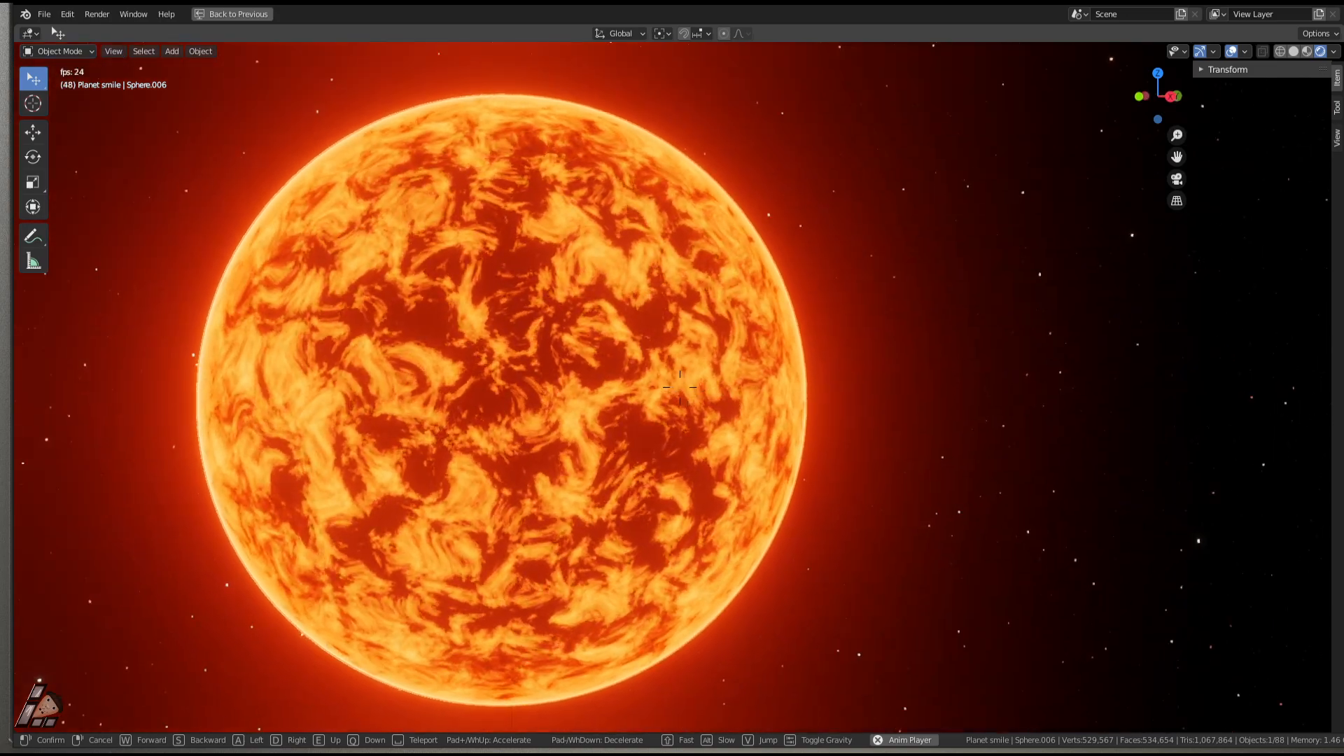
{"action": "left_click", "coordinate": [682, 394]}
{"action": "key", "text": "shift+a"}
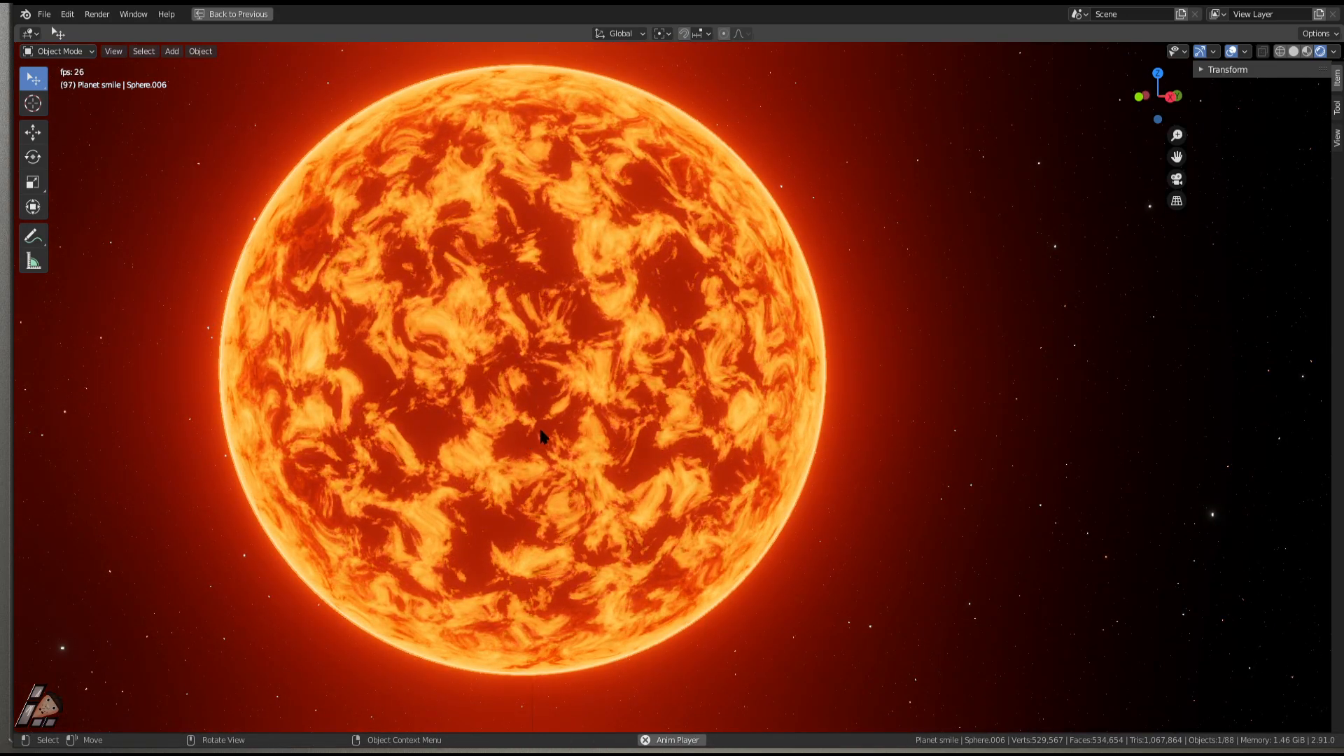
{"action": "scroll", "coordinate": [728, 510], "scroll_direction": "down", "scroll_amount": 2}
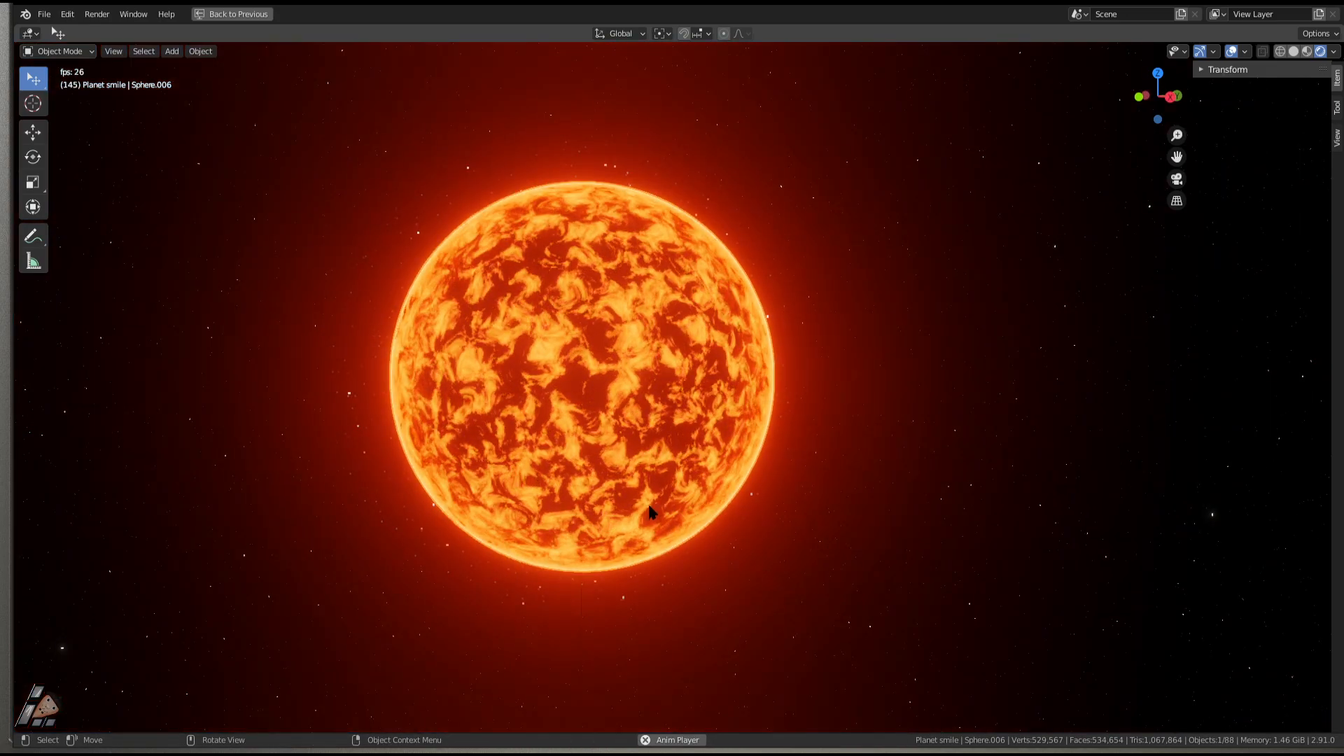
{"action": "scroll", "coordinate": [705, 478], "scroll_direction": "up", "scroll_amount": 1}
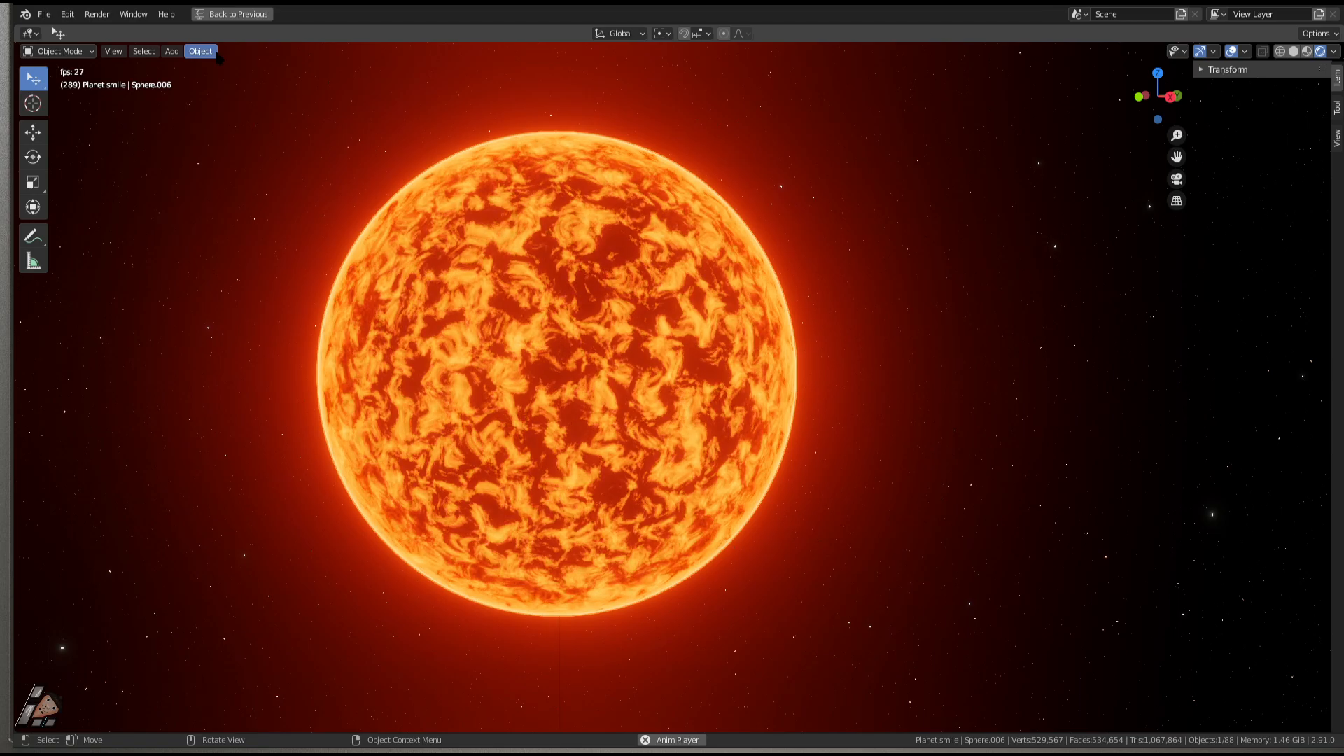
{"action": "key", "text": "shift+grave"}
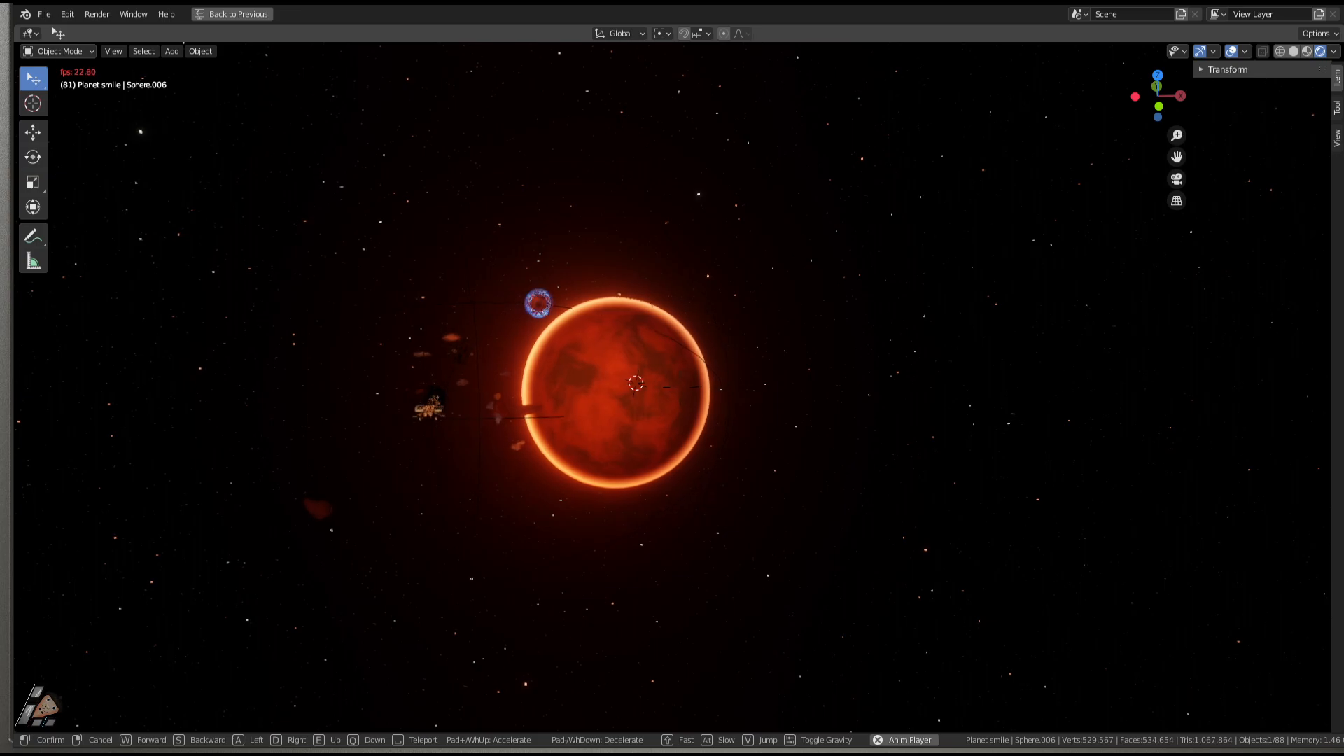
{"action": "left_click", "coordinate": [704, 384]}
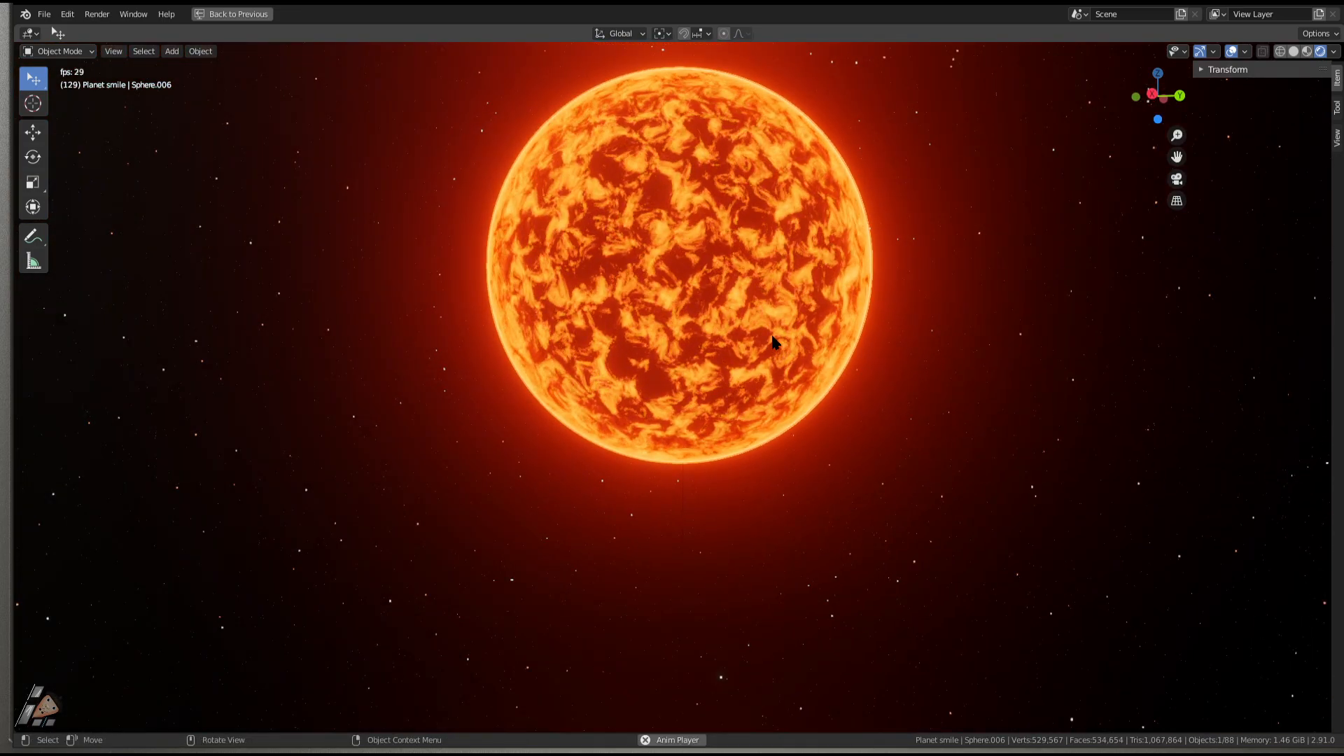
Examine the full node tree of the sun's Material.021 in an enlarged shader editor.
{"action": "key", "text": "ctrl+space"}
{"action": "key", "text": "ctrl+space"}
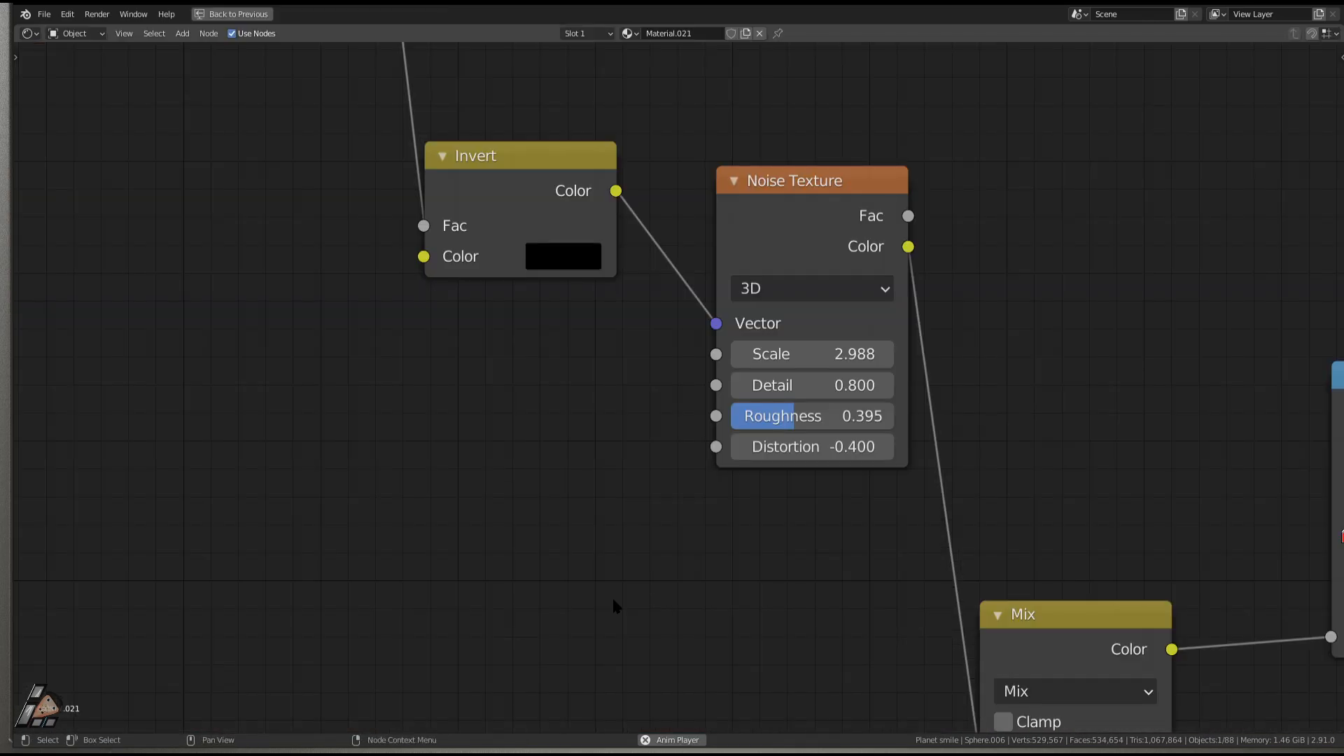
{"action": "scroll", "coordinate": [619, 566], "scroll_direction": "down", "scroll_amount": 10}
{"action": "scroll", "coordinate": [820, 561], "scroll_direction": "up", "scroll_amount": 5}
{"action": "middle_click_drag", "start_coordinate": [758, 527], "coordinate": [783, 526]}
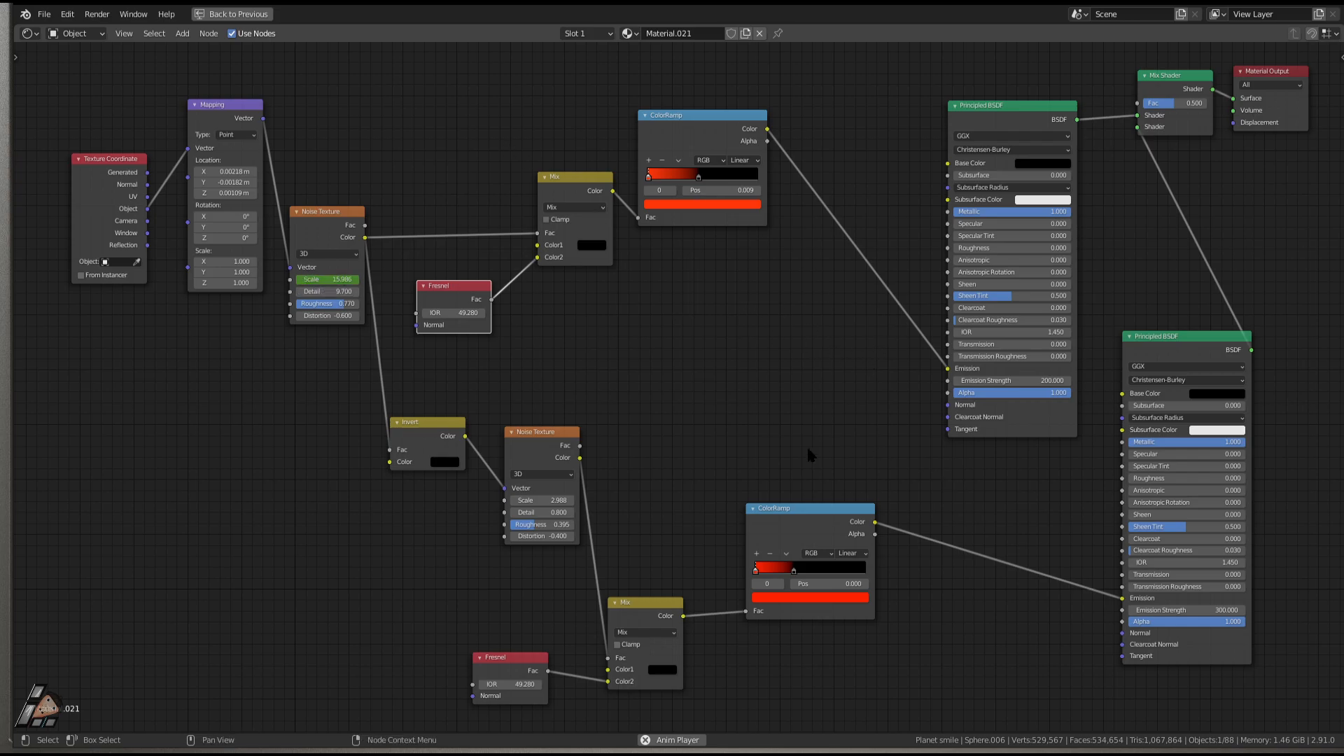
{"action": "key", "text": "ctrl+space"}
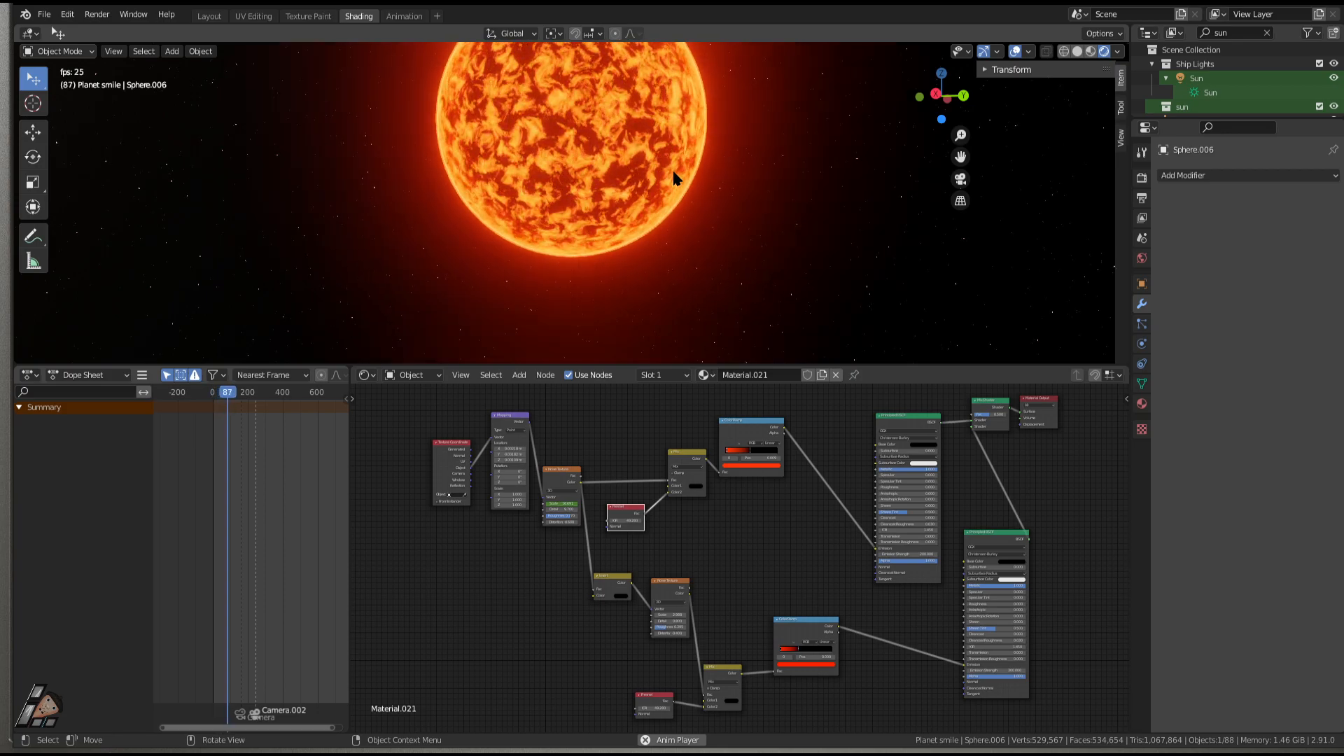
Select the upper Noise Texture node and show its animated Scale curve in the graph editor.
{"action": "key", "text": "ctrl+Page_Down"}
{"action": "scroll", "coordinate": [695, 552], "scroll_direction": "down", "scroll_amount": 5}
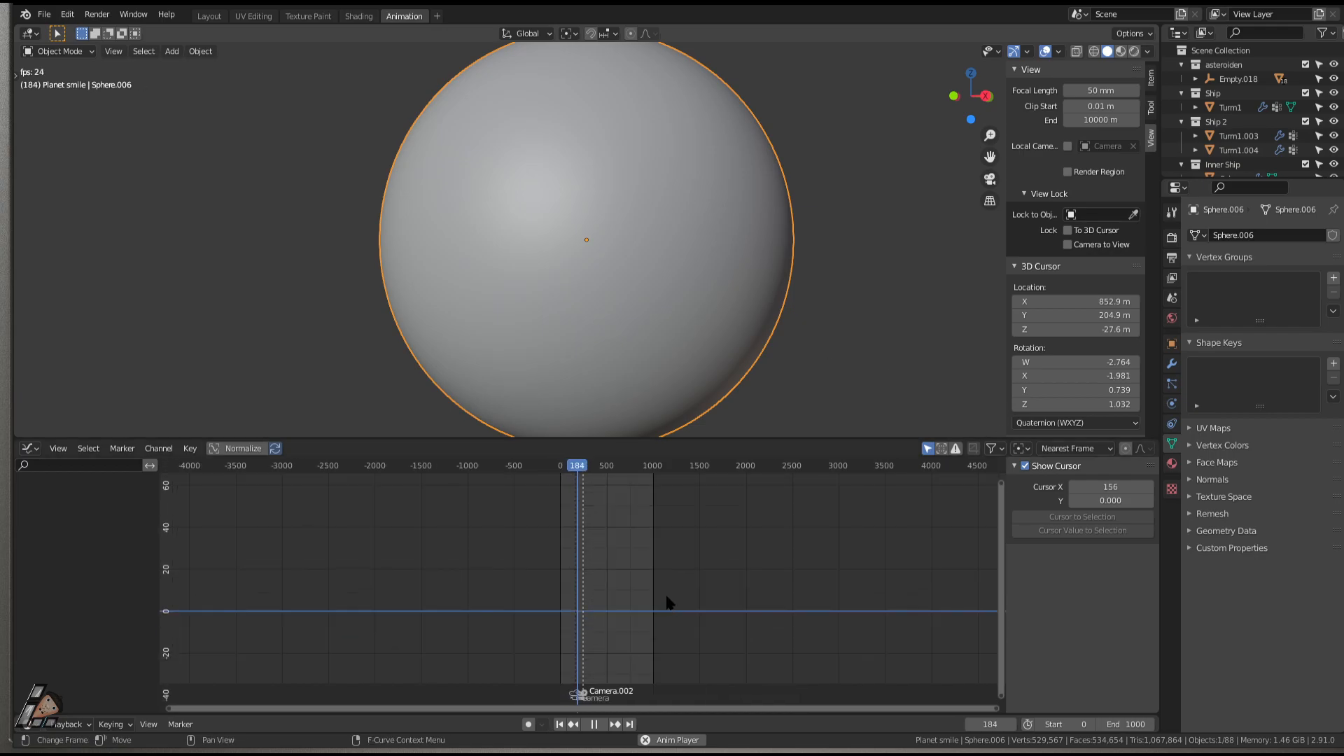
{"action": "key", "text": "Home"}
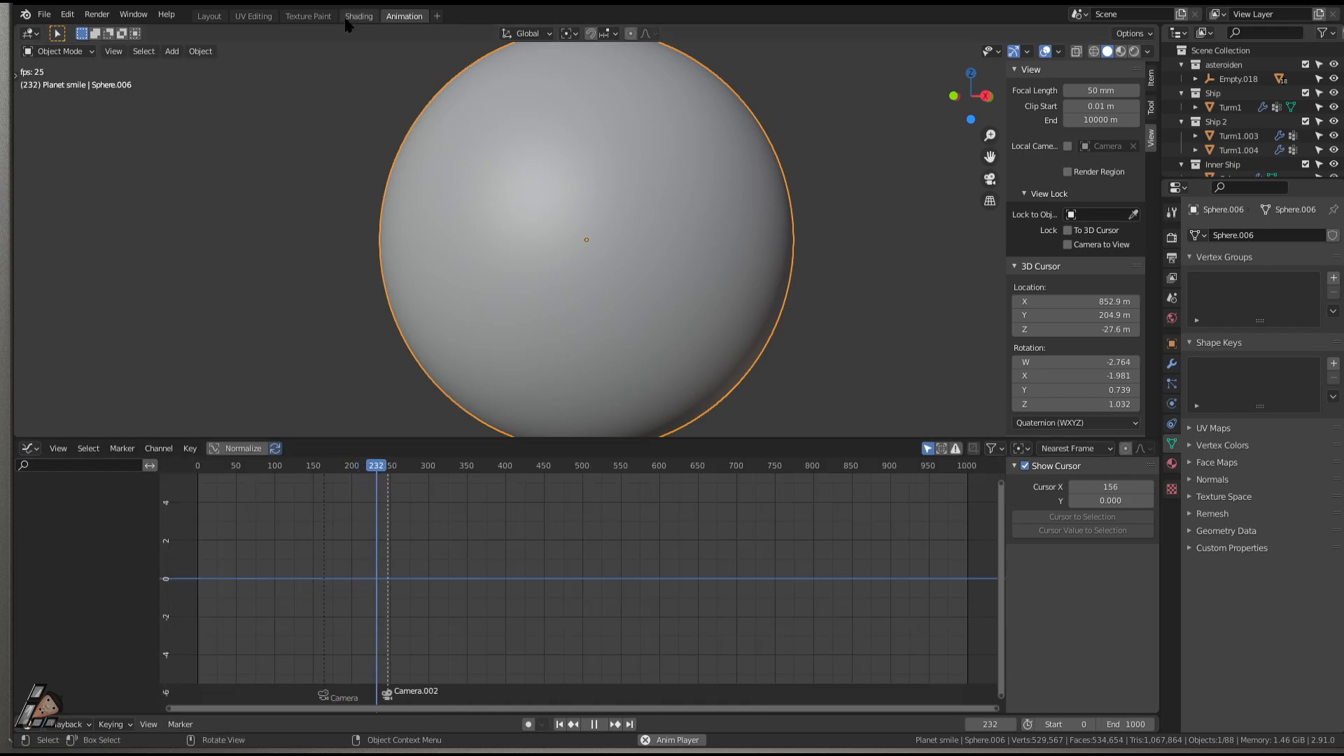
{"action": "left_click", "coordinate": [356, 16]}
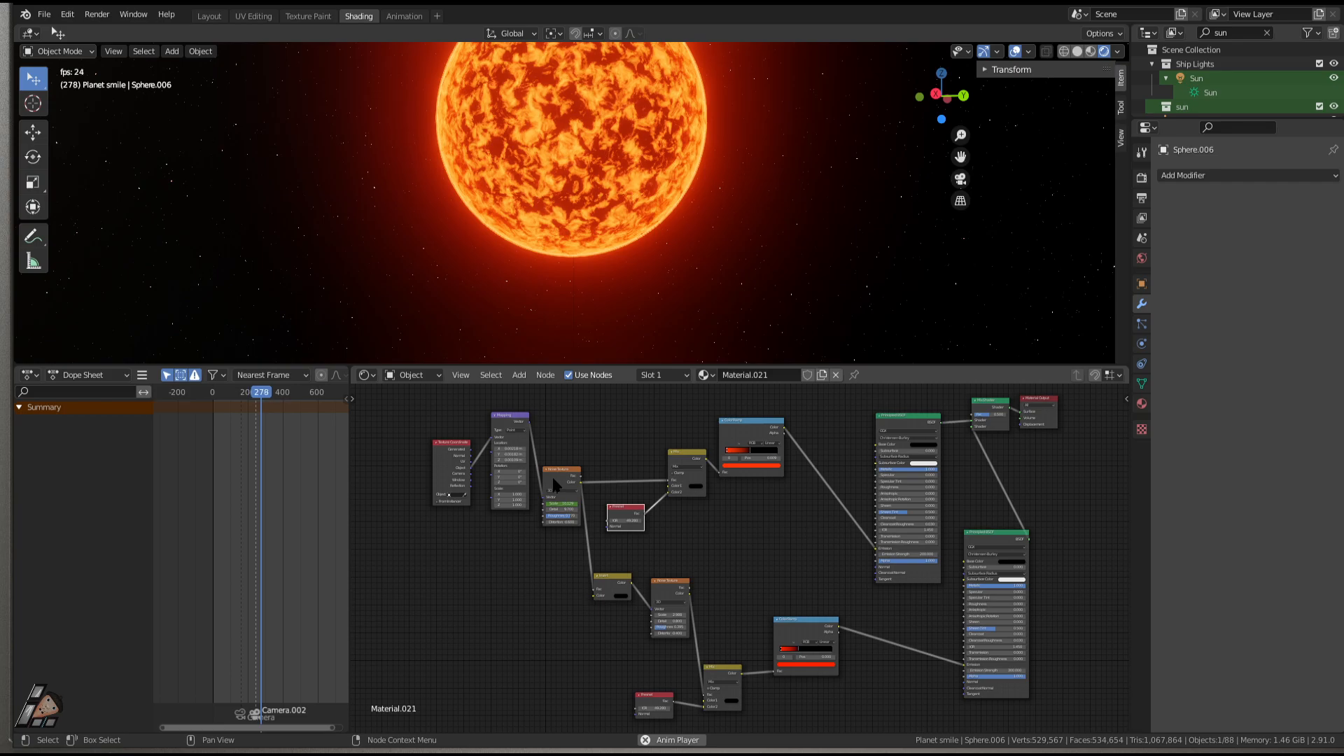
{"action": "left_click", "coordinate": [404, 16]}
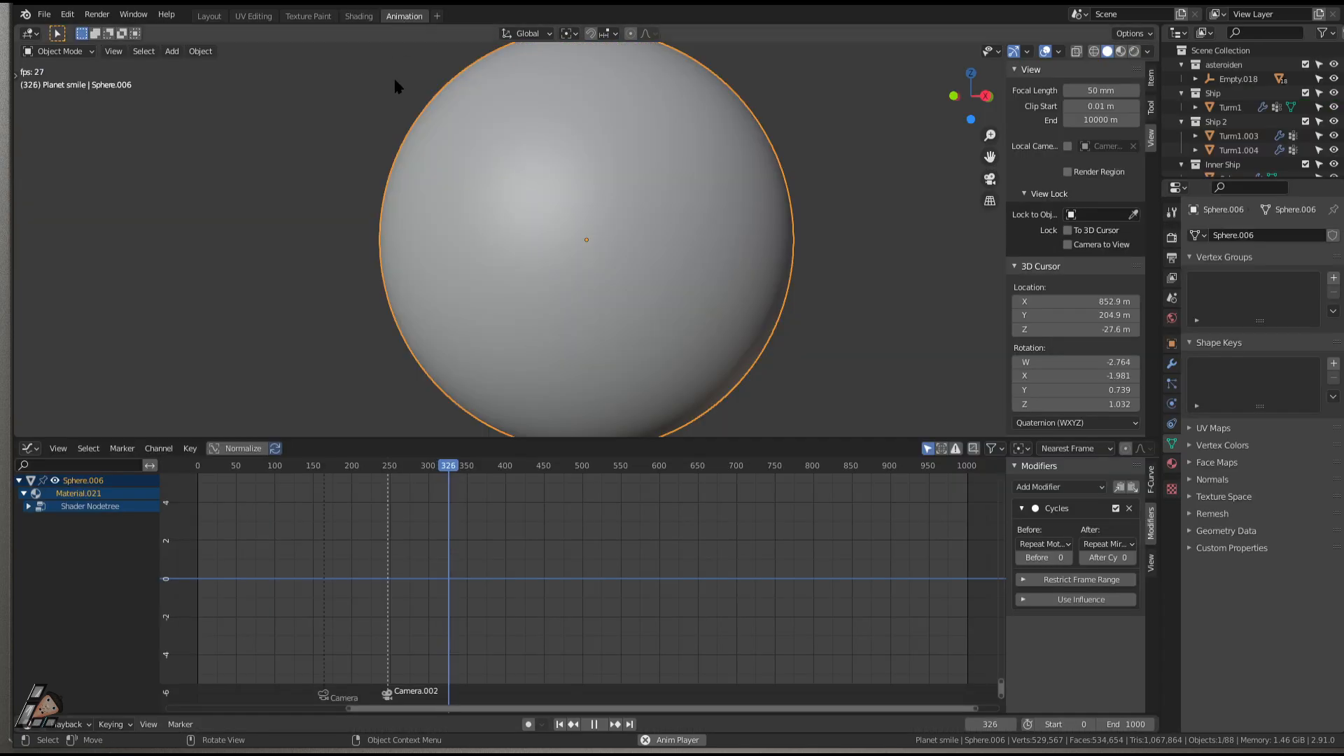
{"action": "key", "text": "Home"}
{"action": "scroll", "coordinate": [757, 599], "scroll_direction": "down", "scroll_amount": 4}
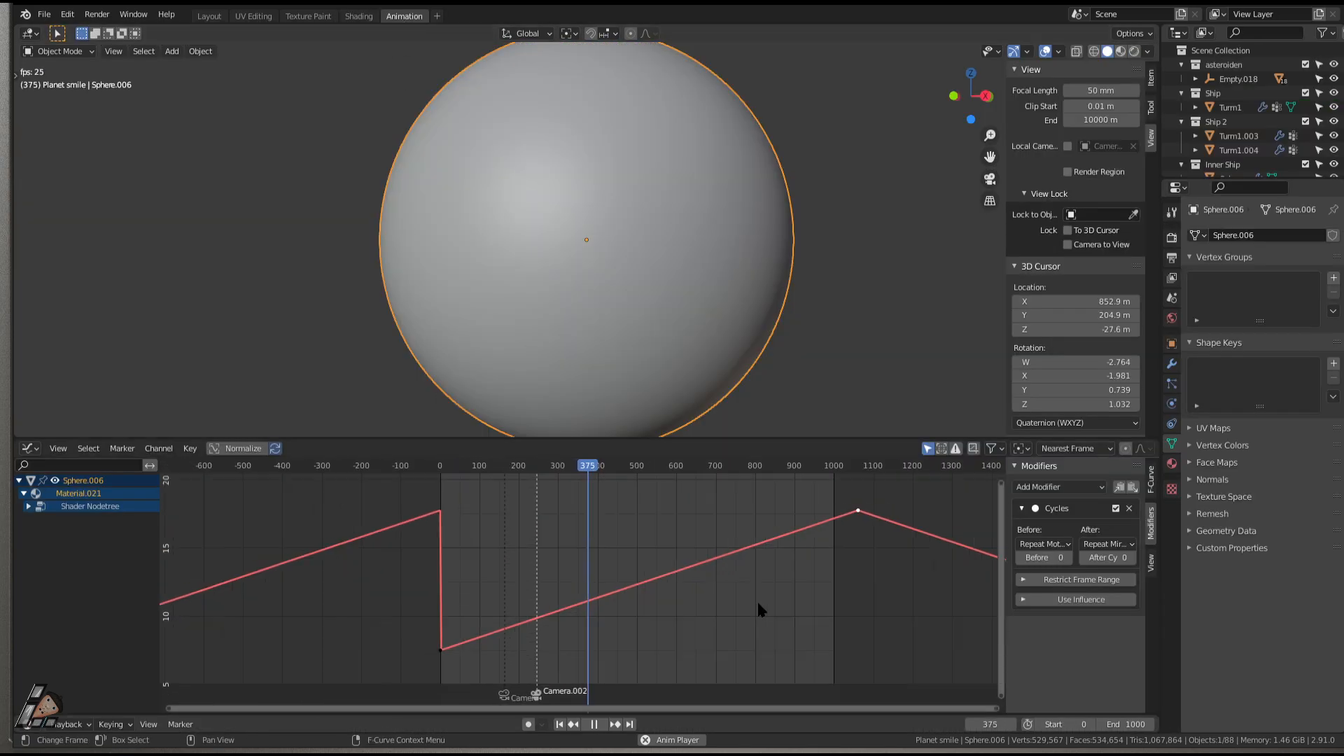
{"action": "scroll", "coordinate": [749, 586], "scroll_direction": "up", "scroll_amount": 1}
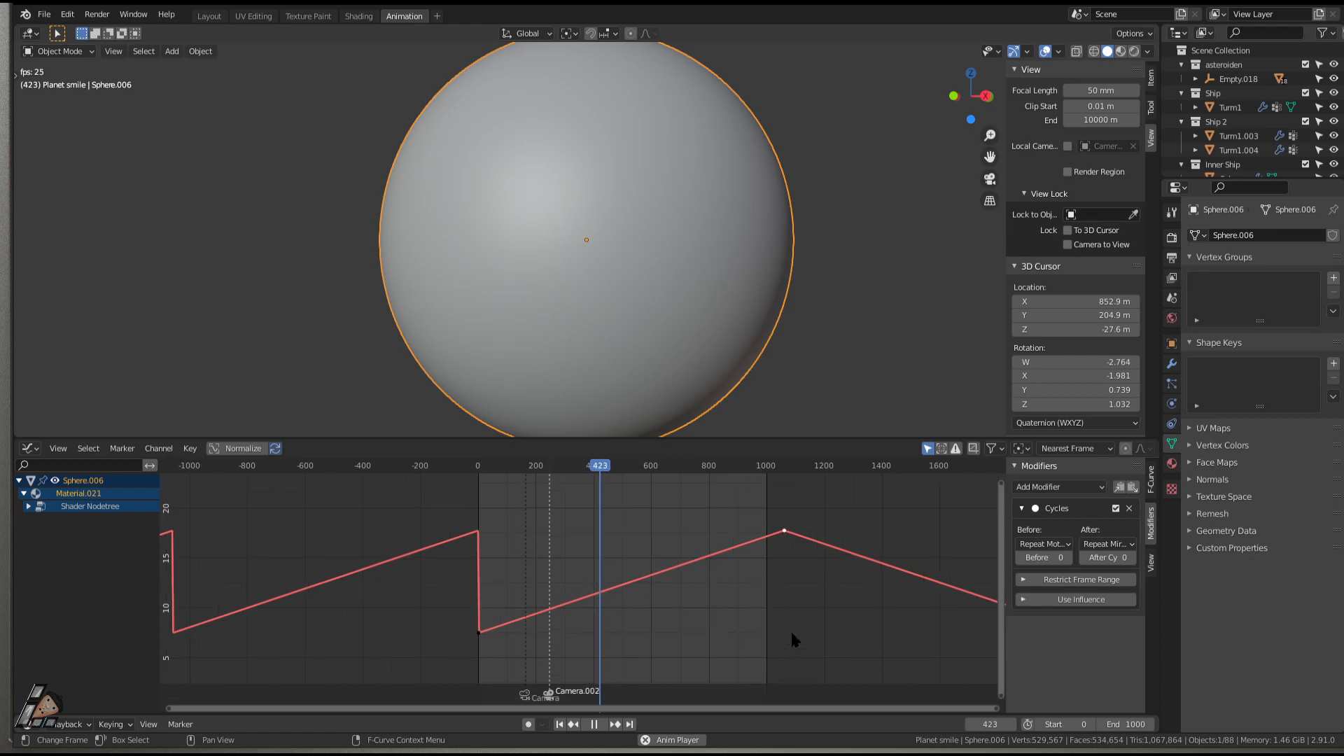
Switch the viewport to rendered shading and move the Scale curve's last keyframe to about frame 734.
{"action": "left_click", "coordinate": [1134, 52]}
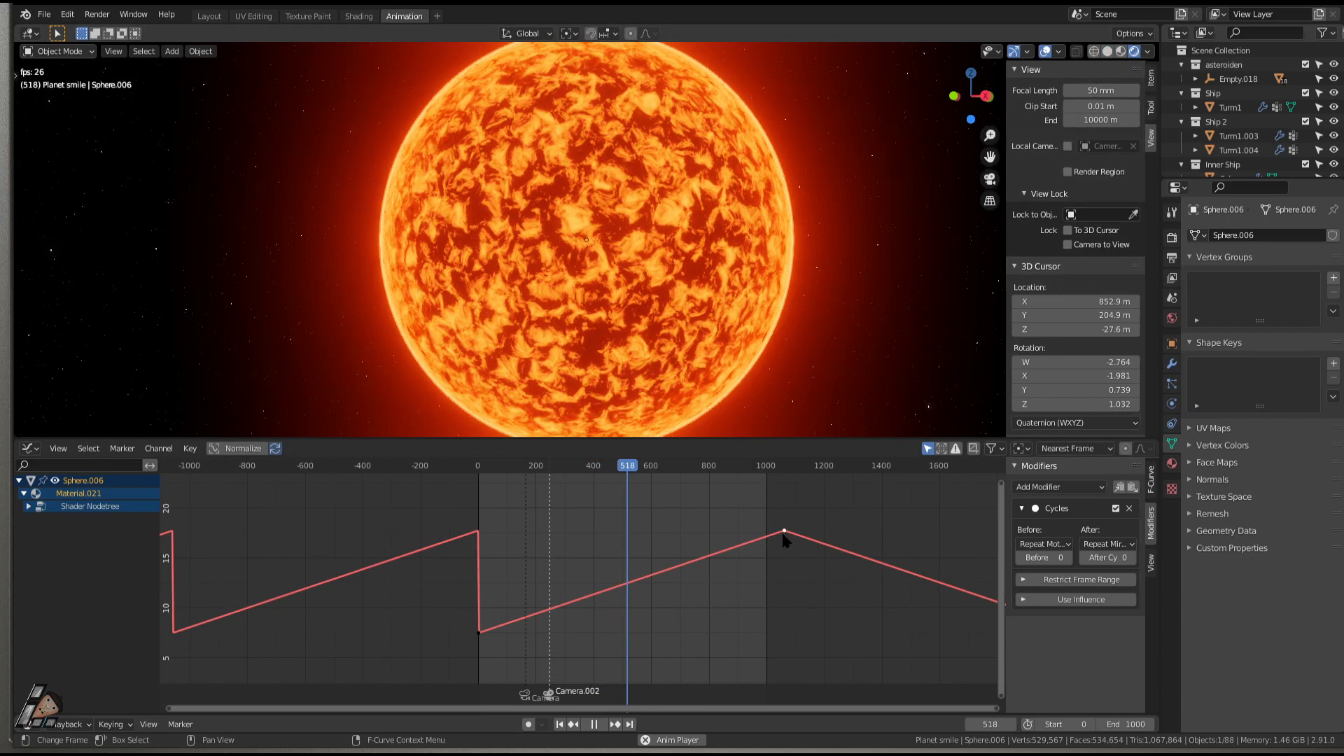
{"action": "left_click_drag", "start_coordinate": [784, 531], "coordinate": [776, 528]}
Play the animation around the moved keyframe and compare the sun's surface motion with the Scale curve.
{"action": "left_click", "coordinate": [207, 16]}
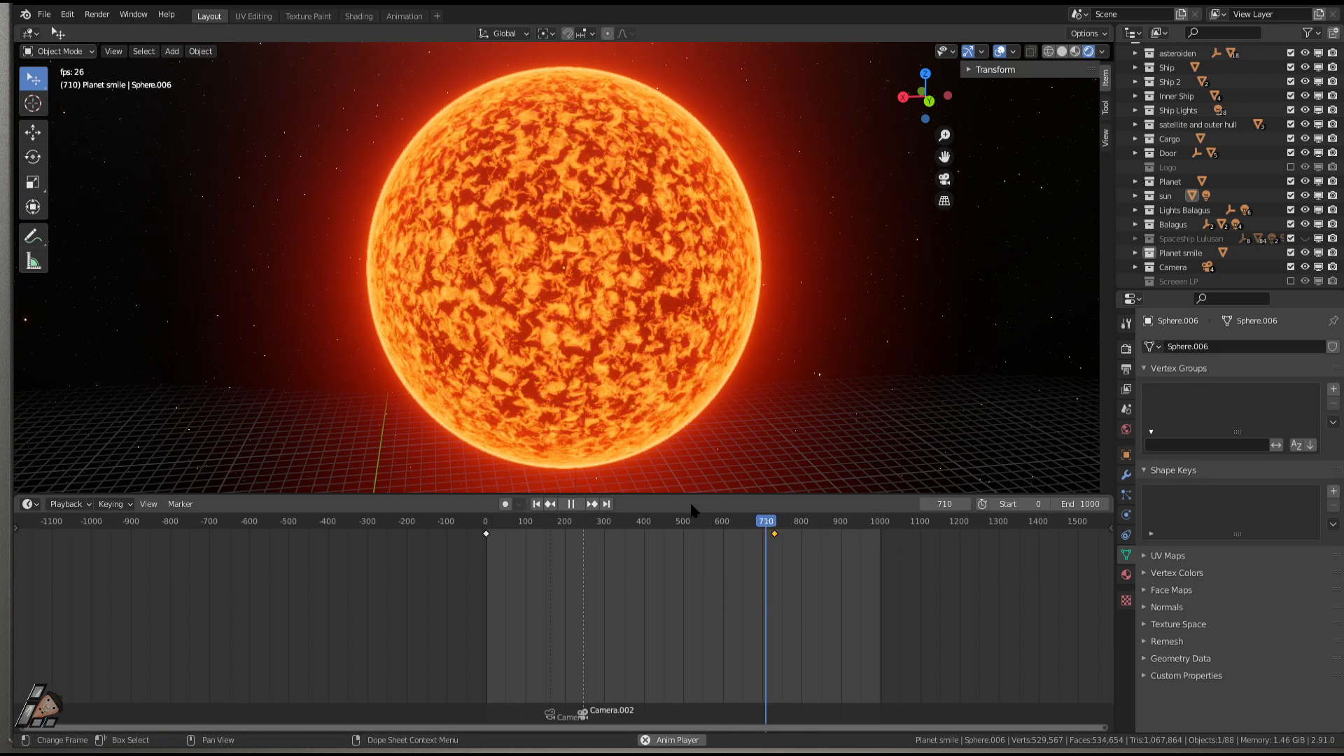
{"action": "left_click", "coordinate": [744, 522]}
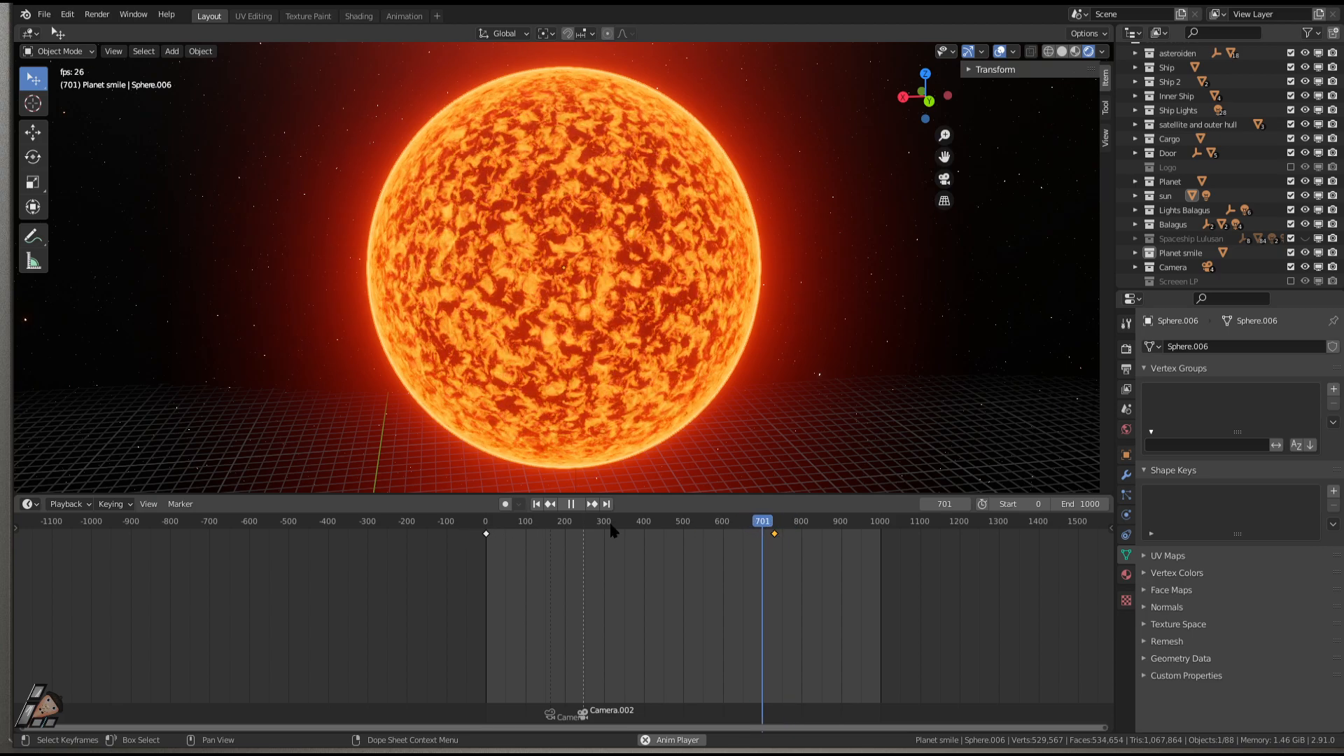
{"action": "key", "text": "space"}
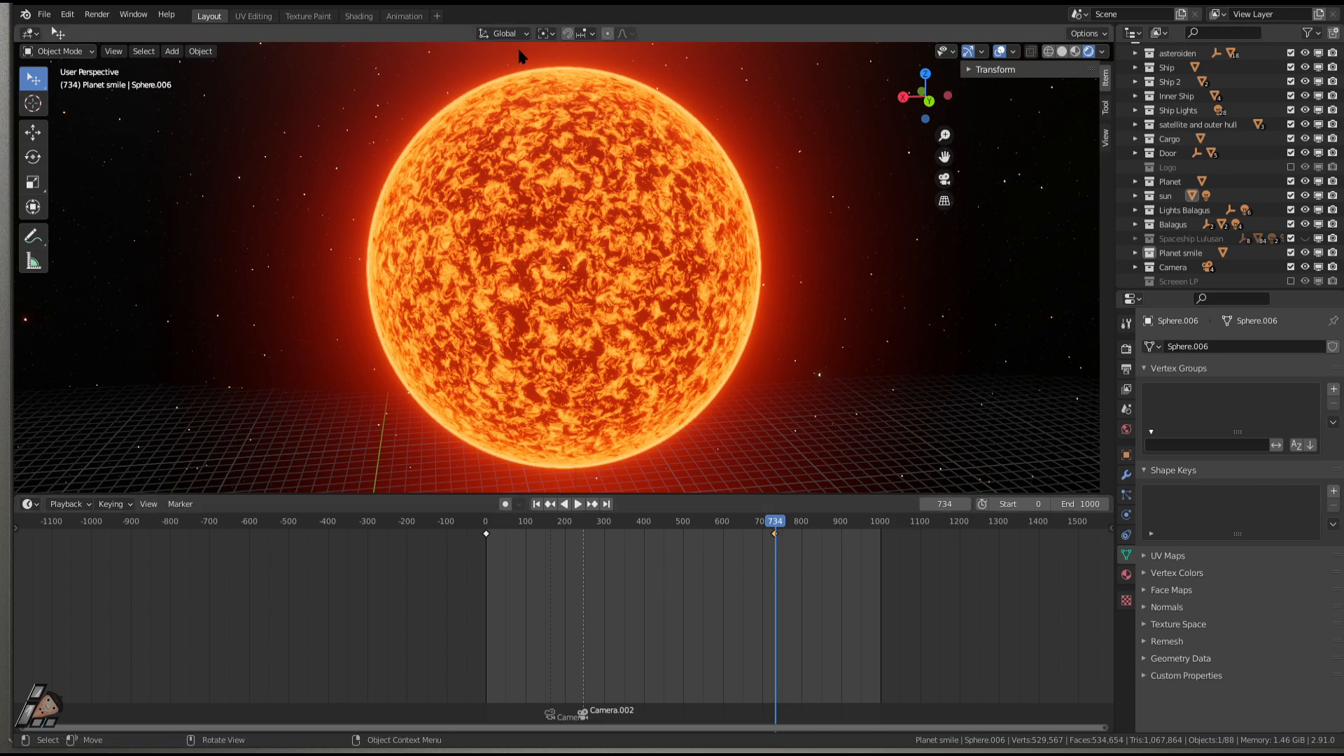
{"action": "left_click", "coordinate": [405, 16]}
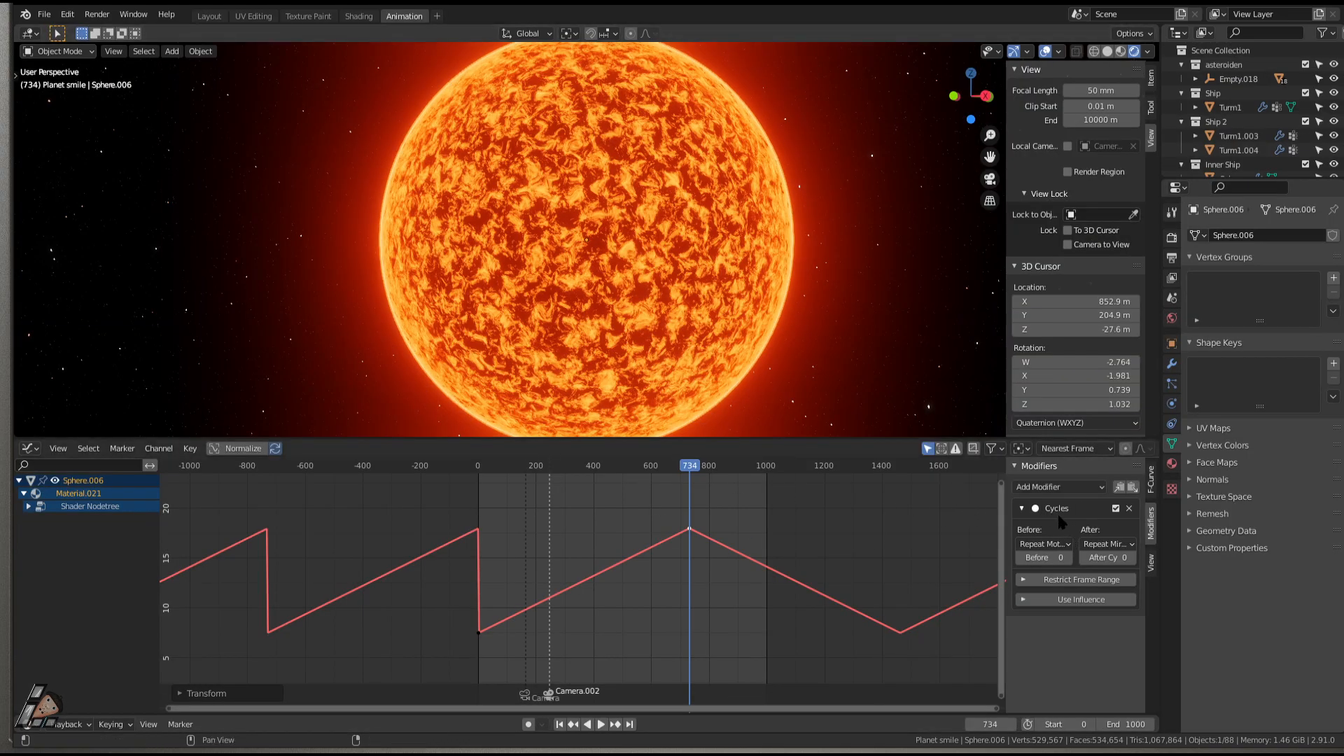
{"action": "left_click", "coordinate": [209, 16]}
{"action": "left_click", "coordinate": [763, 524]}
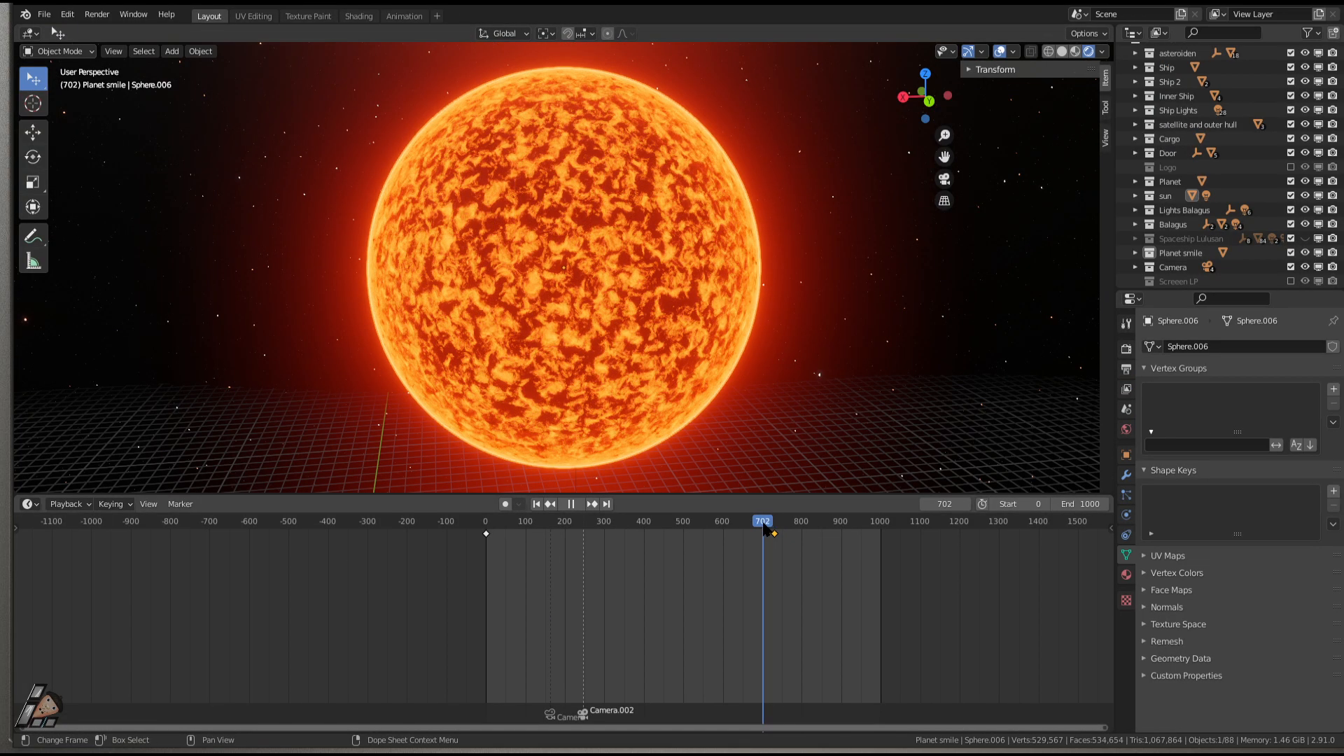
{"action": "key", "text": "space"}
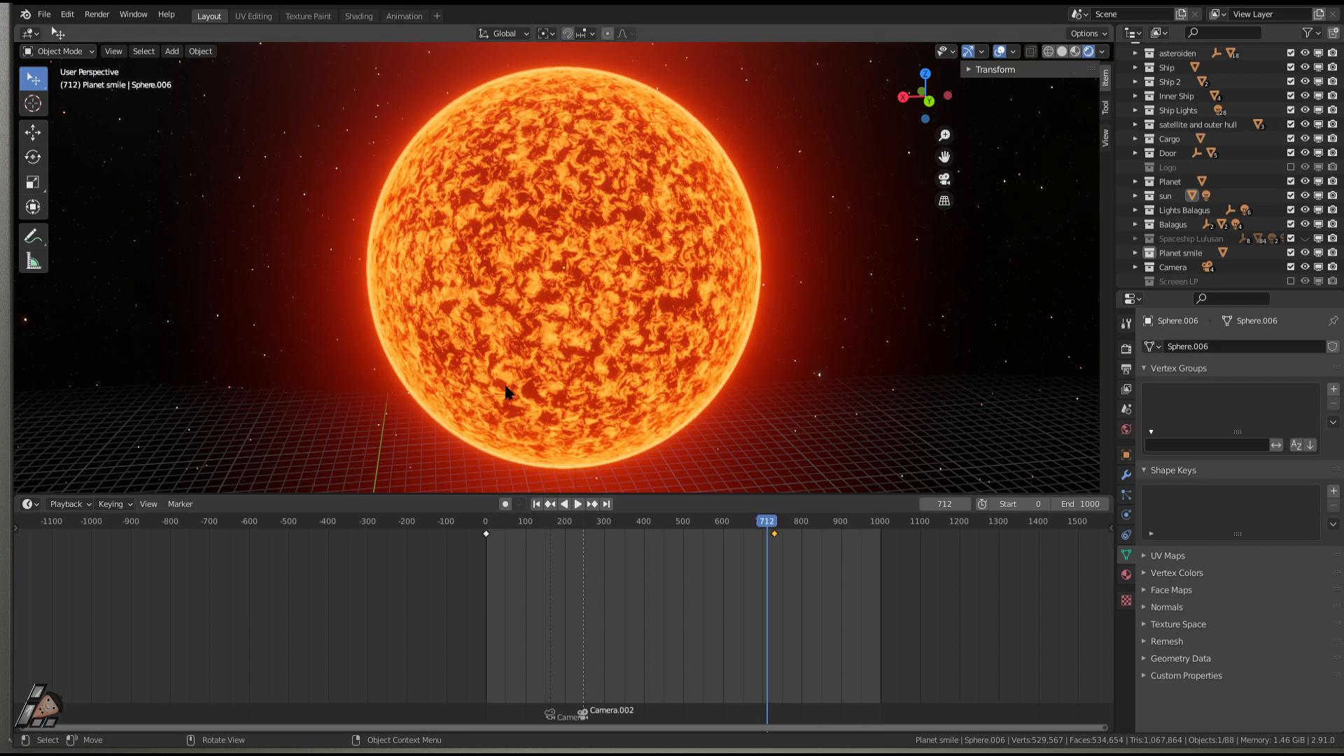
{"action": "key", "text": "space"}
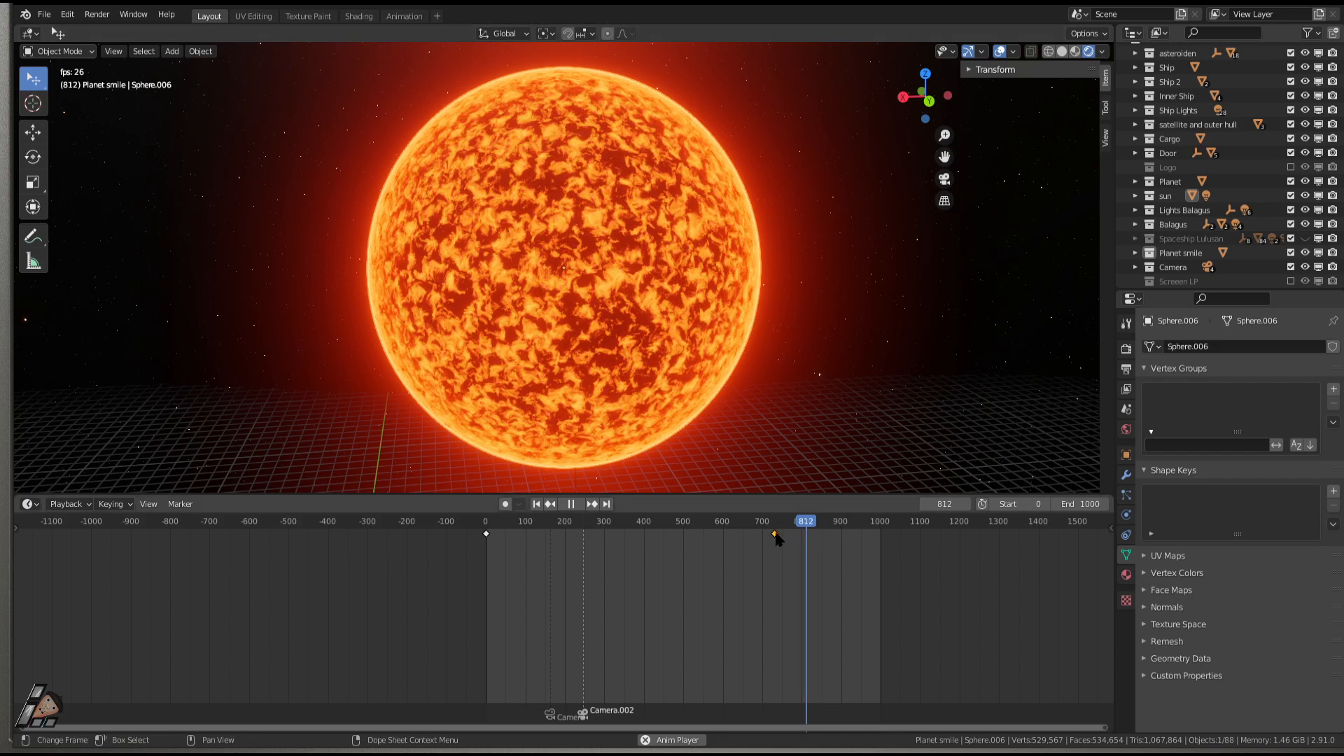
{"action": "key", "text": "space"}
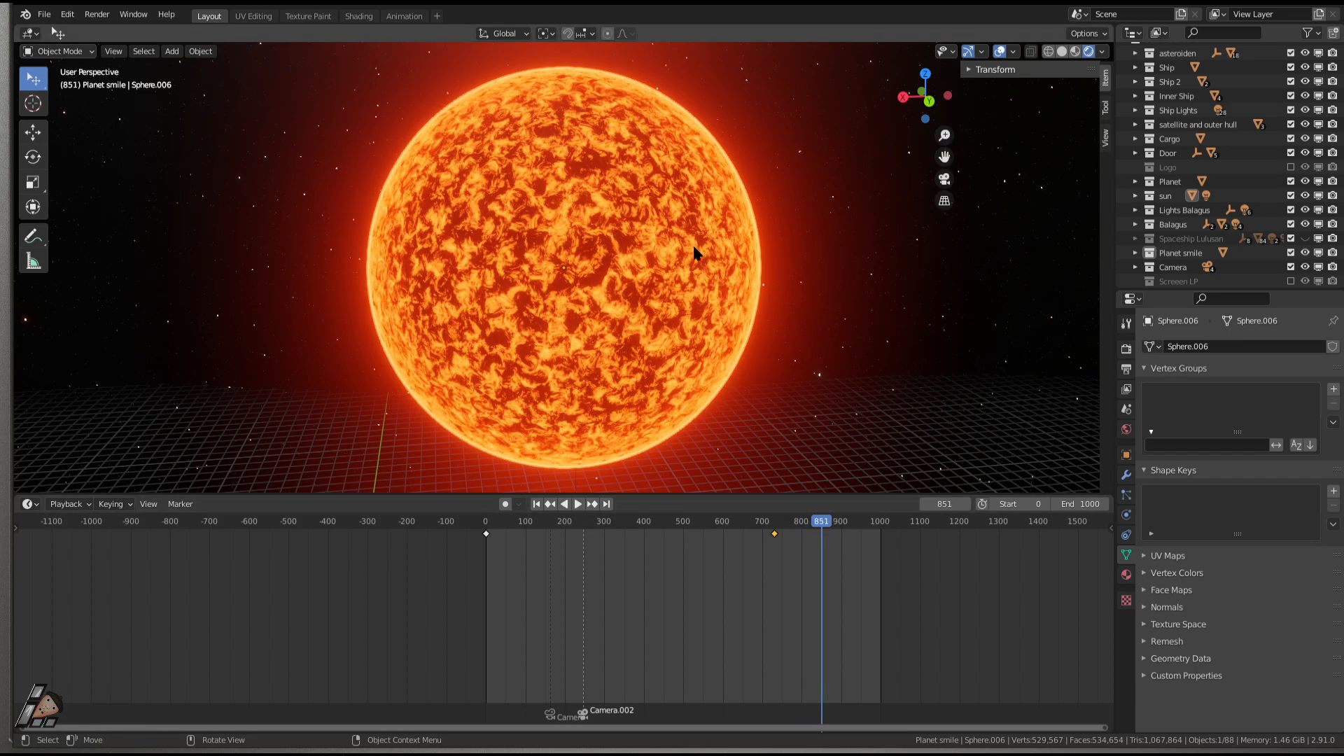
Examine the animated sun from a wider view and orbit around to the red planet.
{"action": "scroll", "coordinate": [695, 248], "scroll_direction": "down", "scroll_amount": 7}
{"action": "middle_click_drag", "start_coordinate": [697, 316], "coordinate": [697, 298]}
{"action": "scroll", "coordinate": [602, 297], "scroll_direction": "up", "scroll_amount": 5}
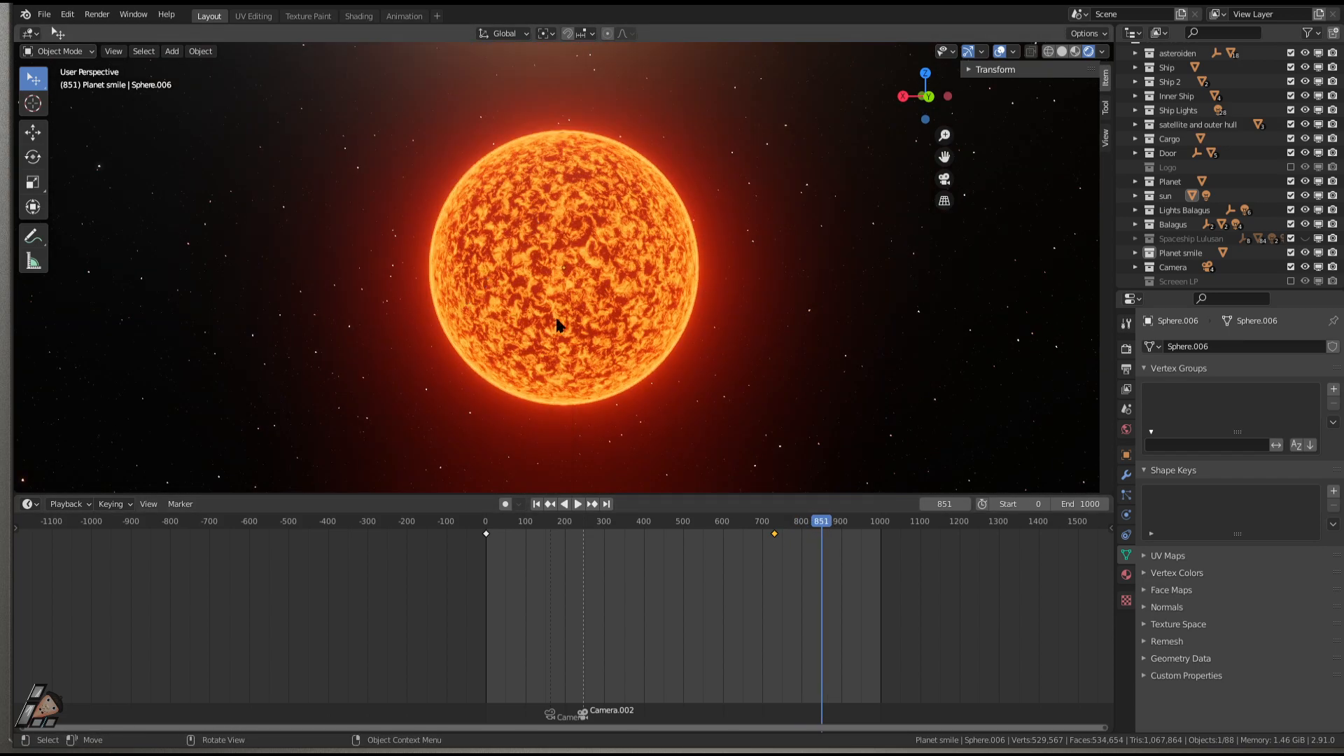
{"action": "key", "text": "space"}
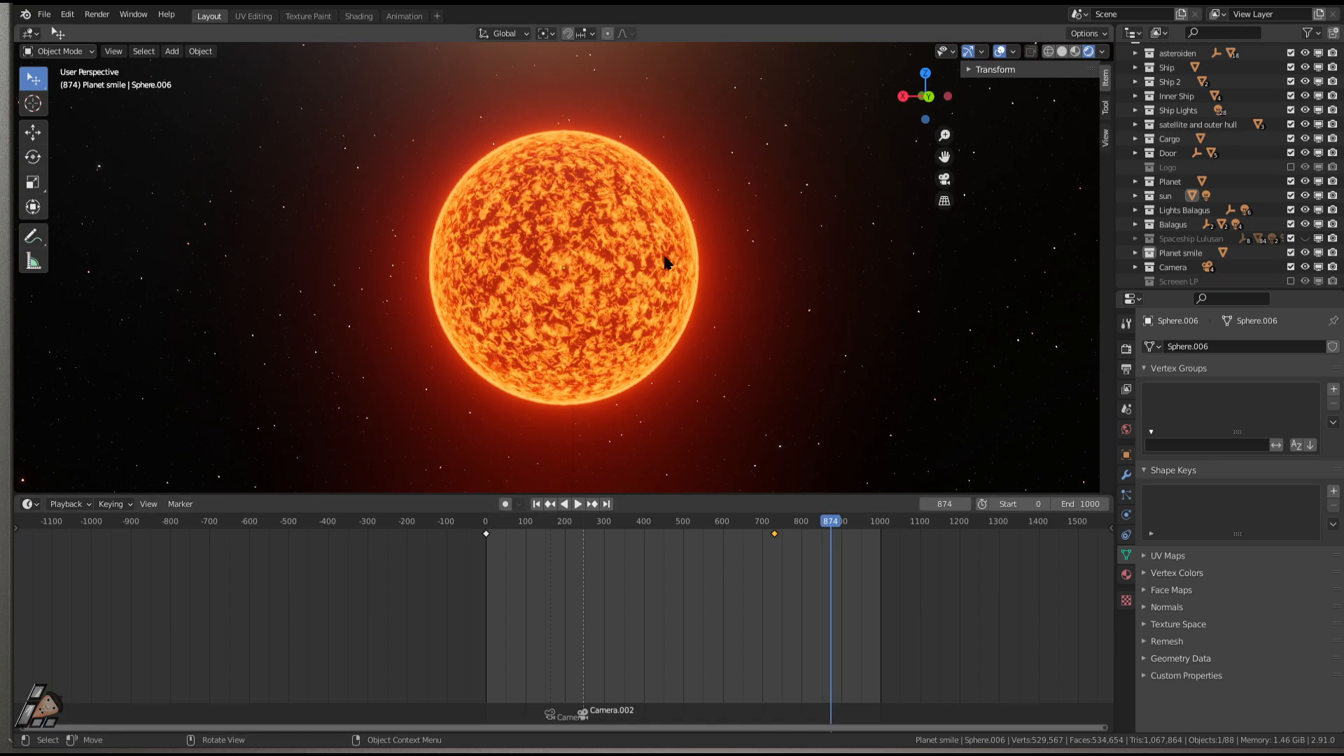
{"action": "middle_click_drag", "start_coordinate": [774, 354], "coordinate": [192, 288]}
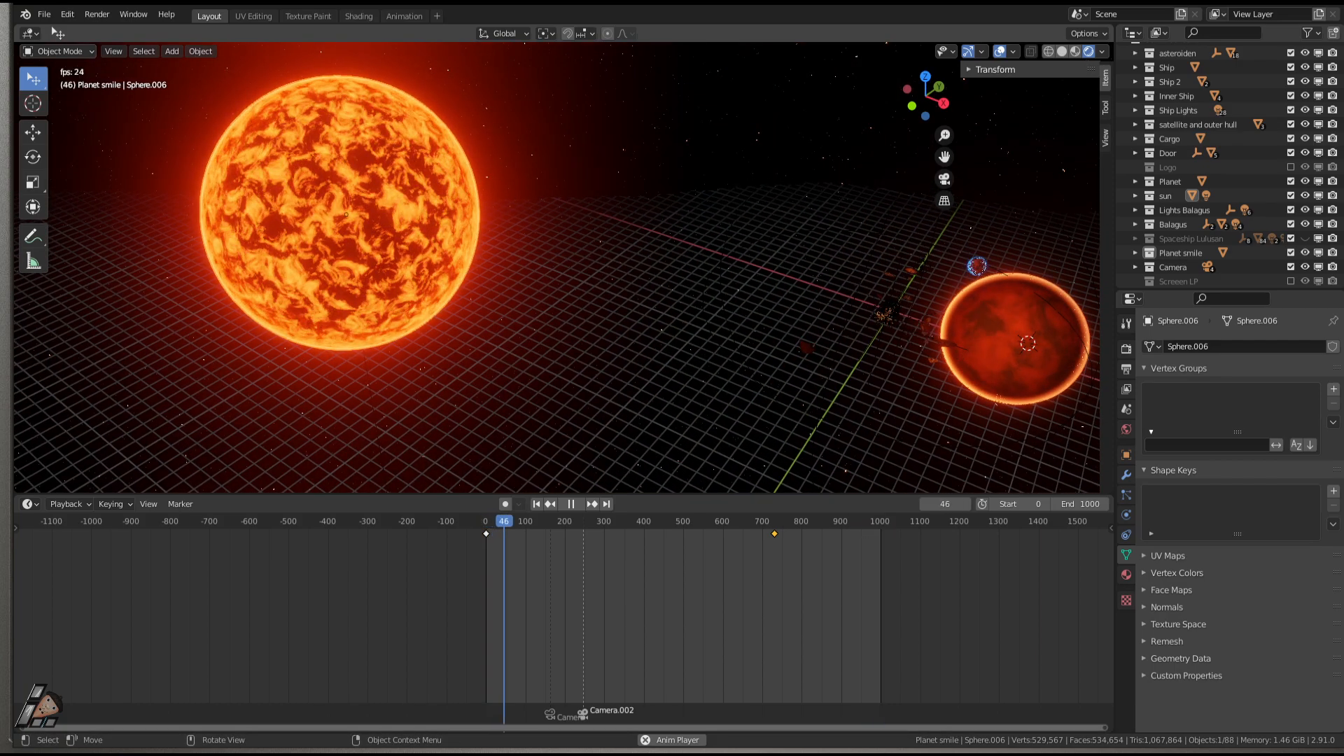
Pause playback and change the first colour stop of the sun material's upper ColorRamp to blue.
{"action": "left_click", "coordinate": [358, 15]}
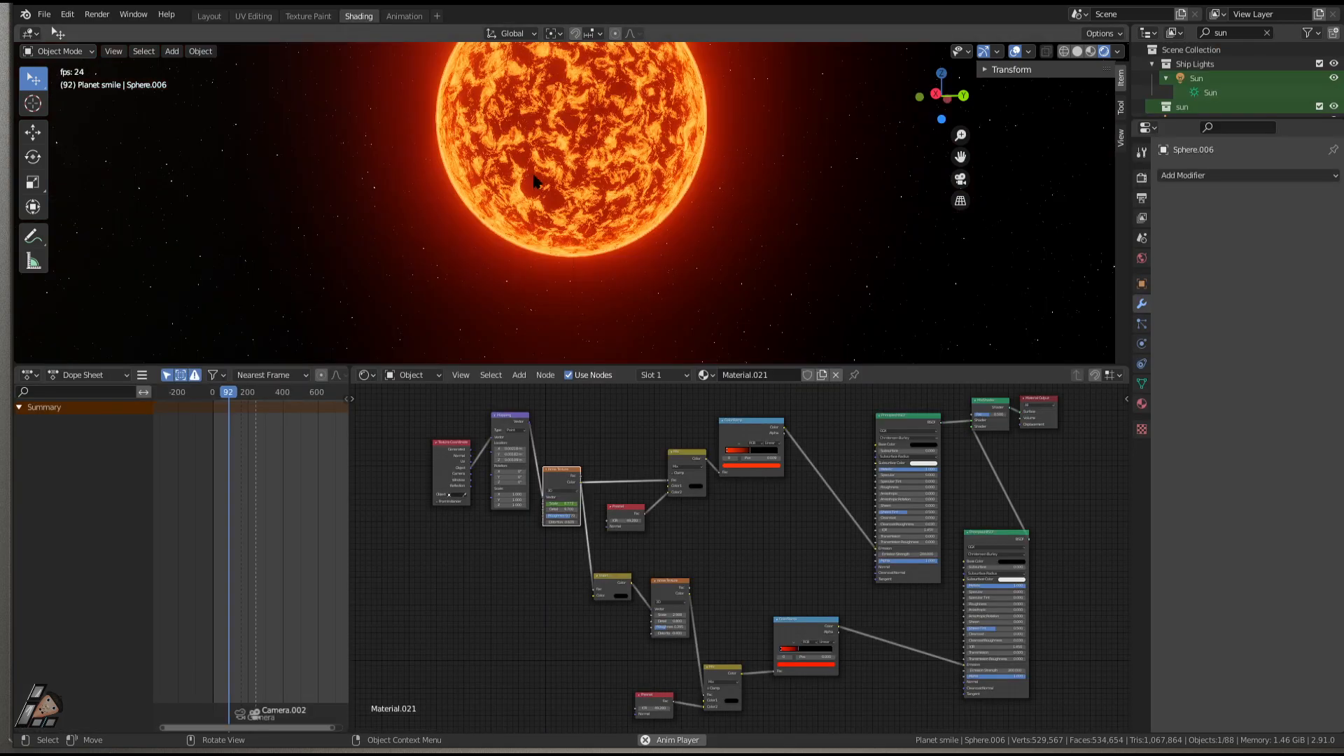
{"action": "middle_click_drag", "start_coordinate": [870, 586], "coordinate": [807, 627]}
{"action": "scroll", "coordinate": [992, 521], "scroll_direction": "up", "scroll_amount": 3}
{"action": "middle_click_drag", "start_coordinate": [1025, 458], "coordinate": [824, 470]}
{"action": "key", "text": "space"}
{"action": "mouse_move", "coordinate": [775, 452]}
{"action": "left_mouse_down"}
{"action": "mouse_move", "coordinate": [789, 450]}
{"action": "mouse_move", "coordinate": [759, 458]}
{"action": "mouse_move", "coordinate": [782, 454]}
{"action": "left_mouse_up"}
{"action": "mouse_move", "coordinate": [455, 438]}
{"action": "left_mouse_down"}
{"action": "mouse_move", "coordinate": [470, 448]}
{"action": "mouse_move", "coordinate": [448, 452]}
{"action": "mouse_move", "coordinate": [477, 439]}
{"action": "mouse_move", "coordinate": [476, 411]}
{"action": "left_mouse_up"}
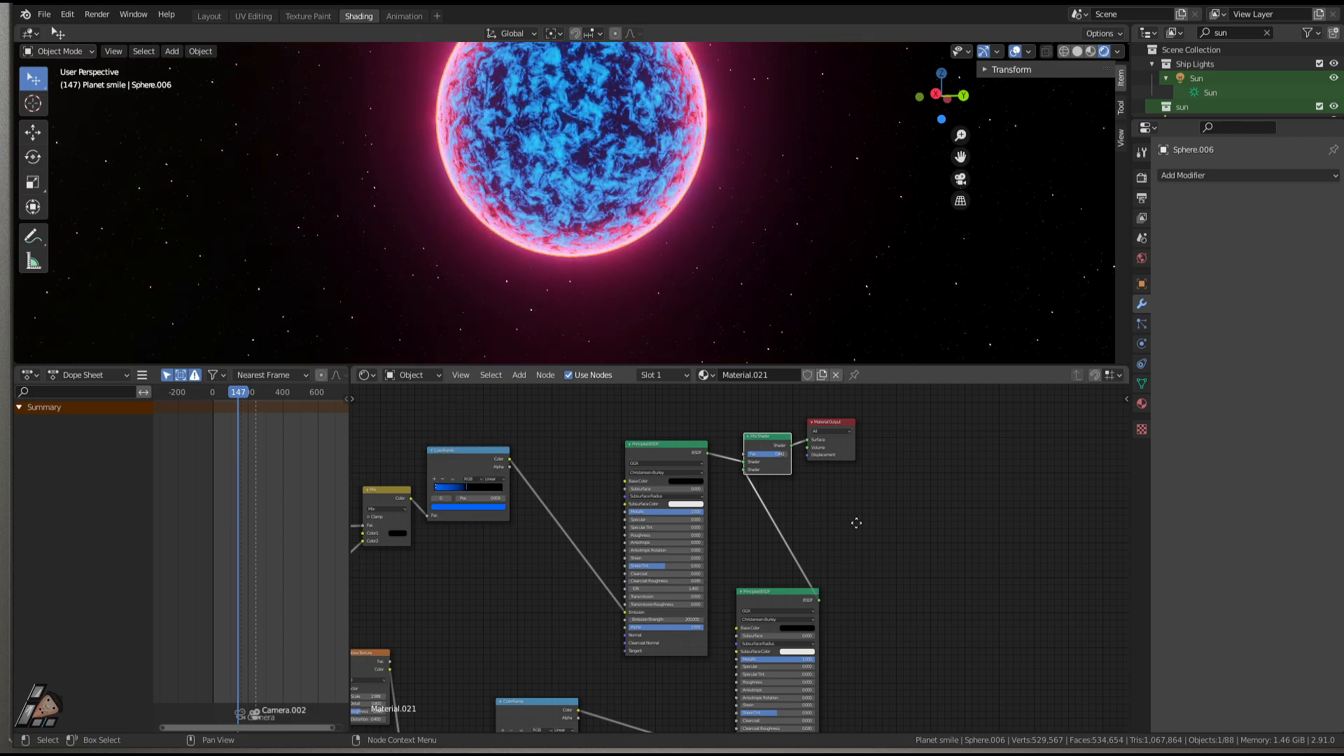
Set the Mix Shader factor to 0 in the sun's material.
{"action": "middle_click_drag", "start_coordinate": [794, 470], "coordinate": [830, 413]}
{"action": "left_click_drag", "start_coordinate": [803, 396], "coordinate": [789, 397]}
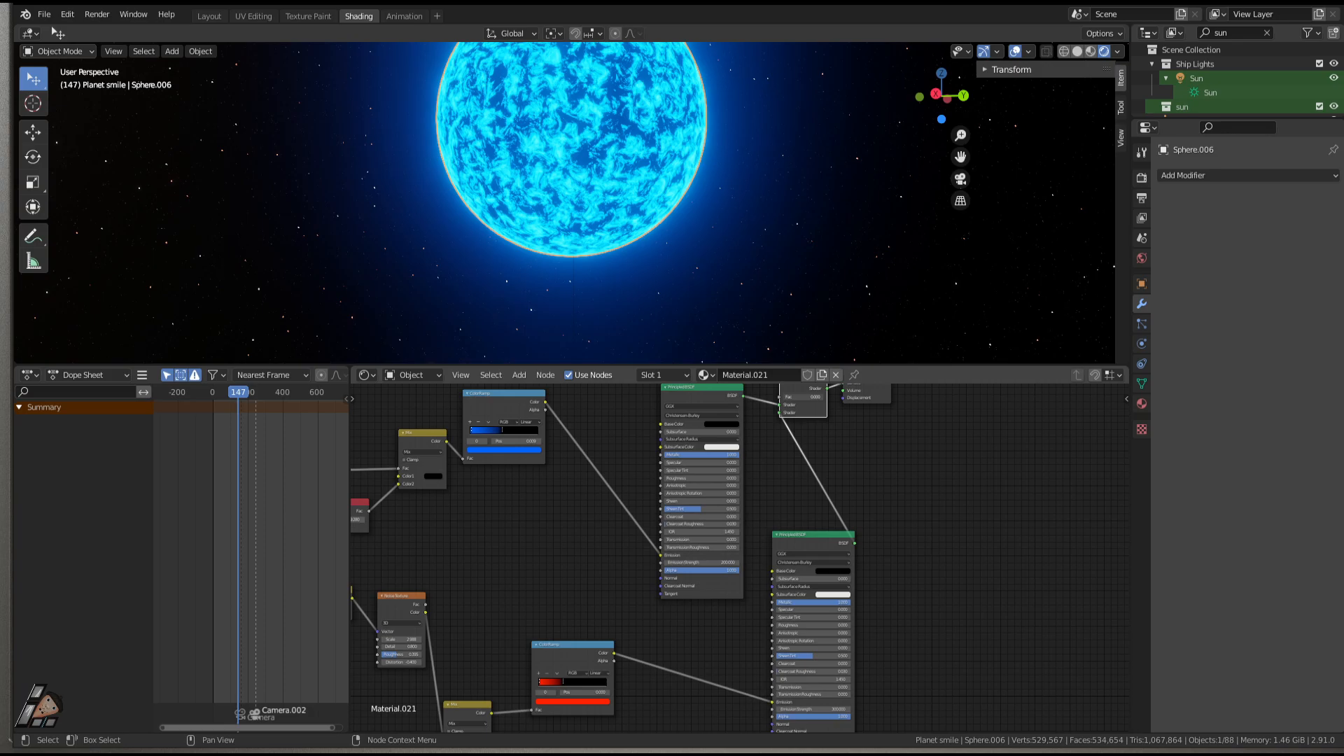
Move the upper ColorRamp's black stop to position 0.408 and play the animation in an enlarged viewport.
{"action": "scroll", "coordinate": [482, 436], "scroll_direction": "up", "scroll_amount": 5}
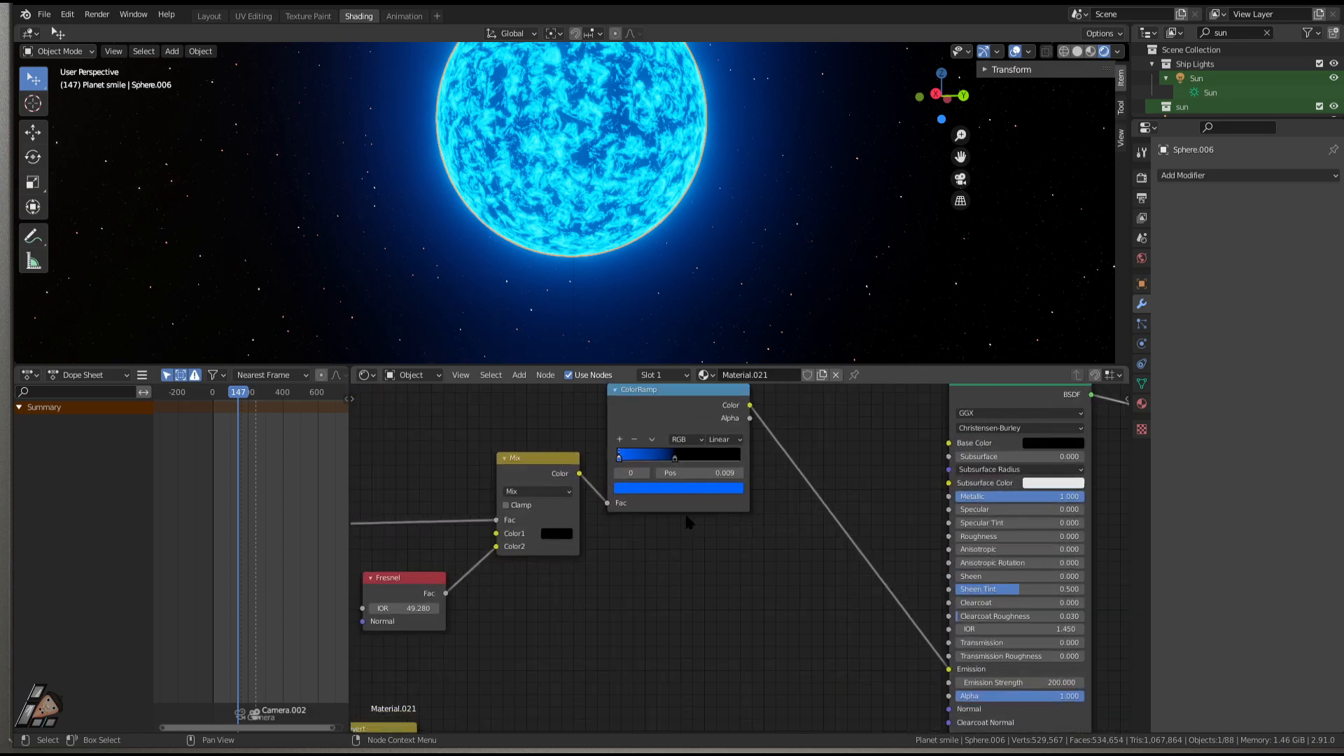
{"action": "mouse_move", "coordinate": [659, 434]}
{"action": "left_mouse_down"}
{"action": "mouse_move", "coordinate": [636, 434]}
{"action": "mouse_move", "coordinate": [649, 435]}
{"action": "left_mouse_up"}
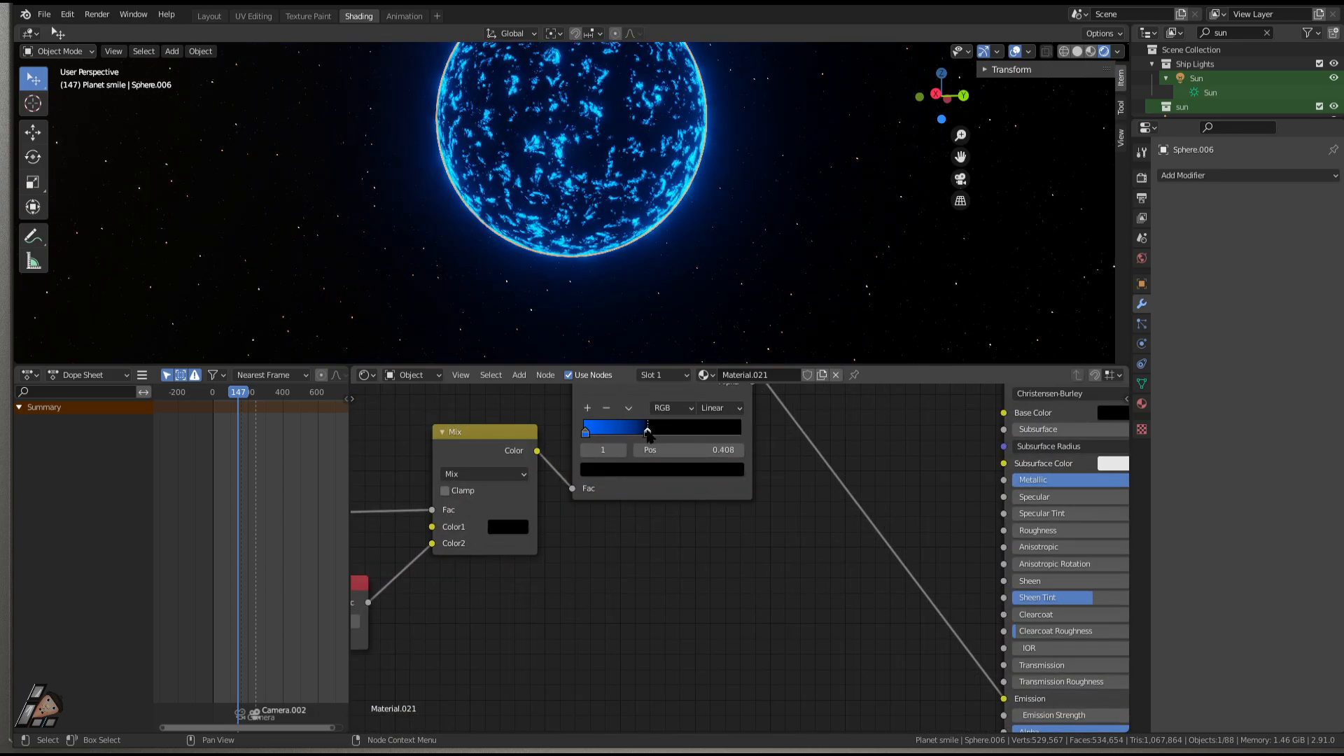
{"action": "key", "text": "space"}
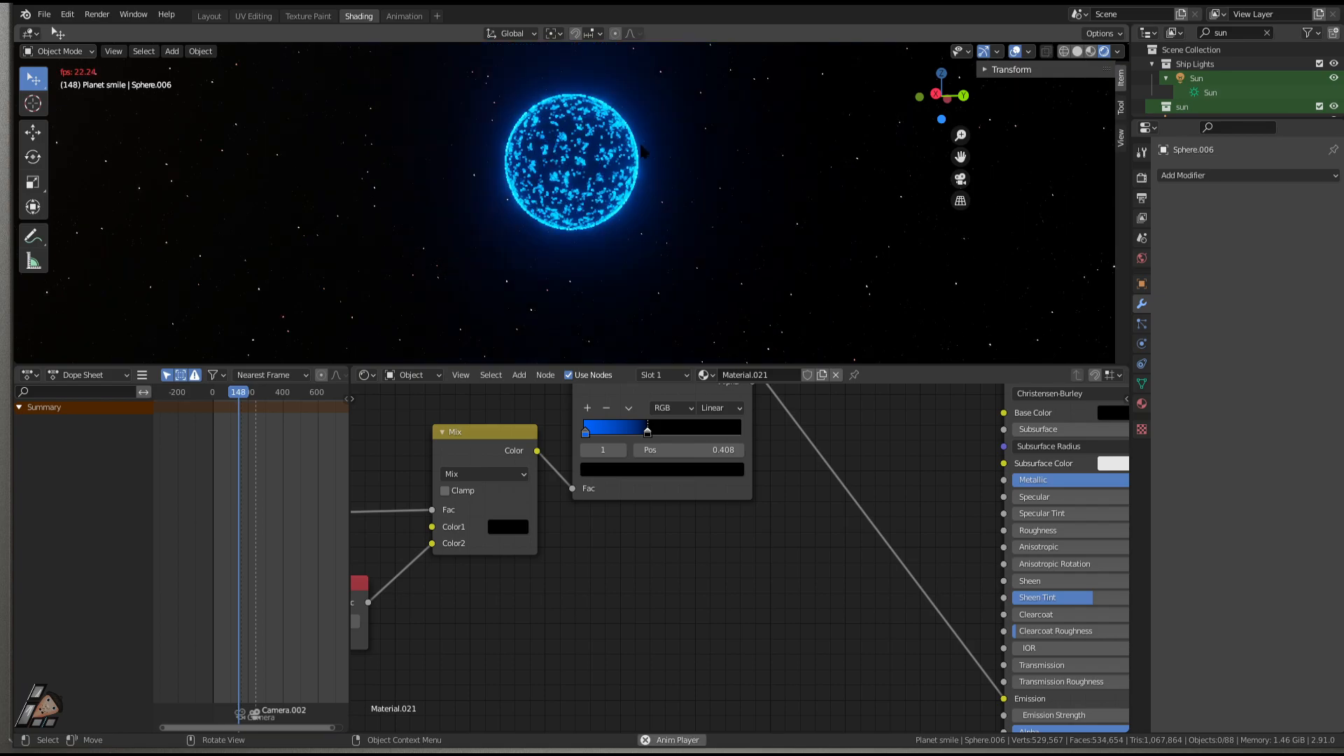
{"action": "key", "text": "ctrl+space"}
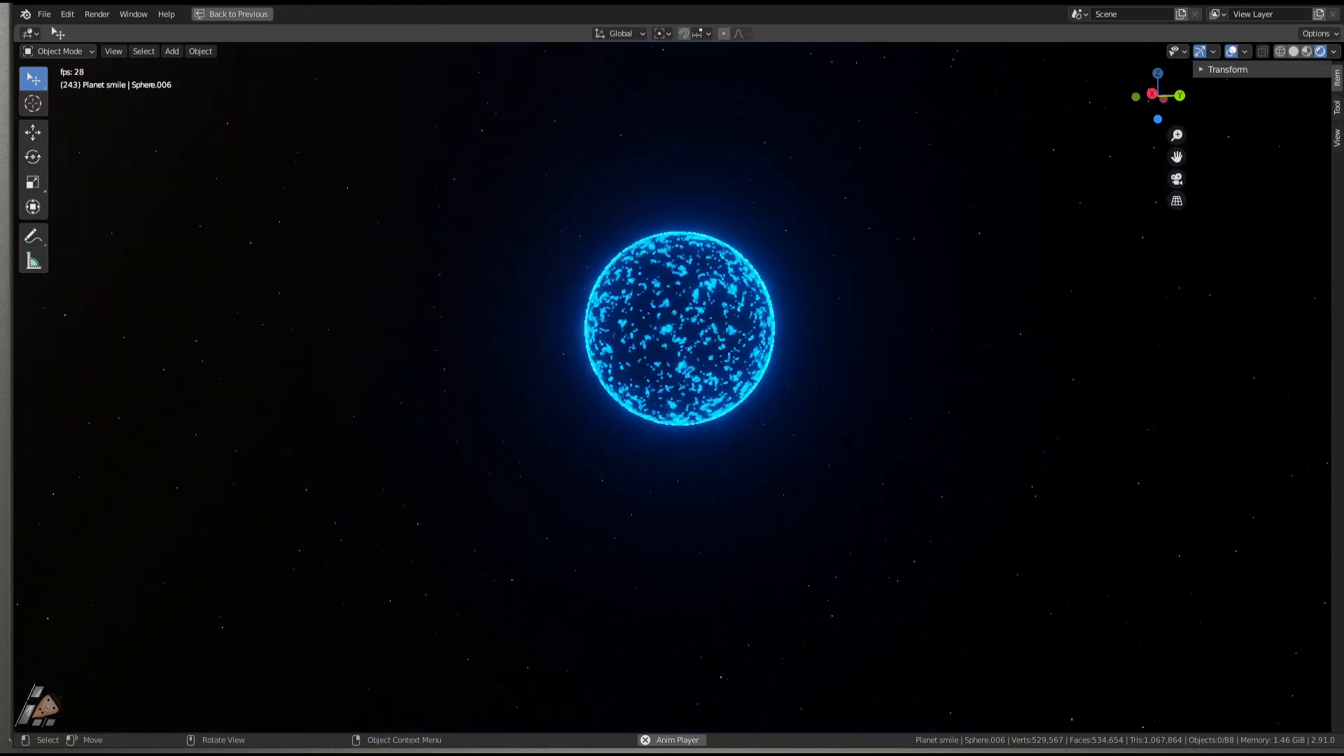
Inspect the blue sun, move the upper ColorRamp's black stop to position 0.449, and pause the animation.
{"action": "middle_click_drag", "start_coordinate": [844, 327], "coordinate": [764, 322]}
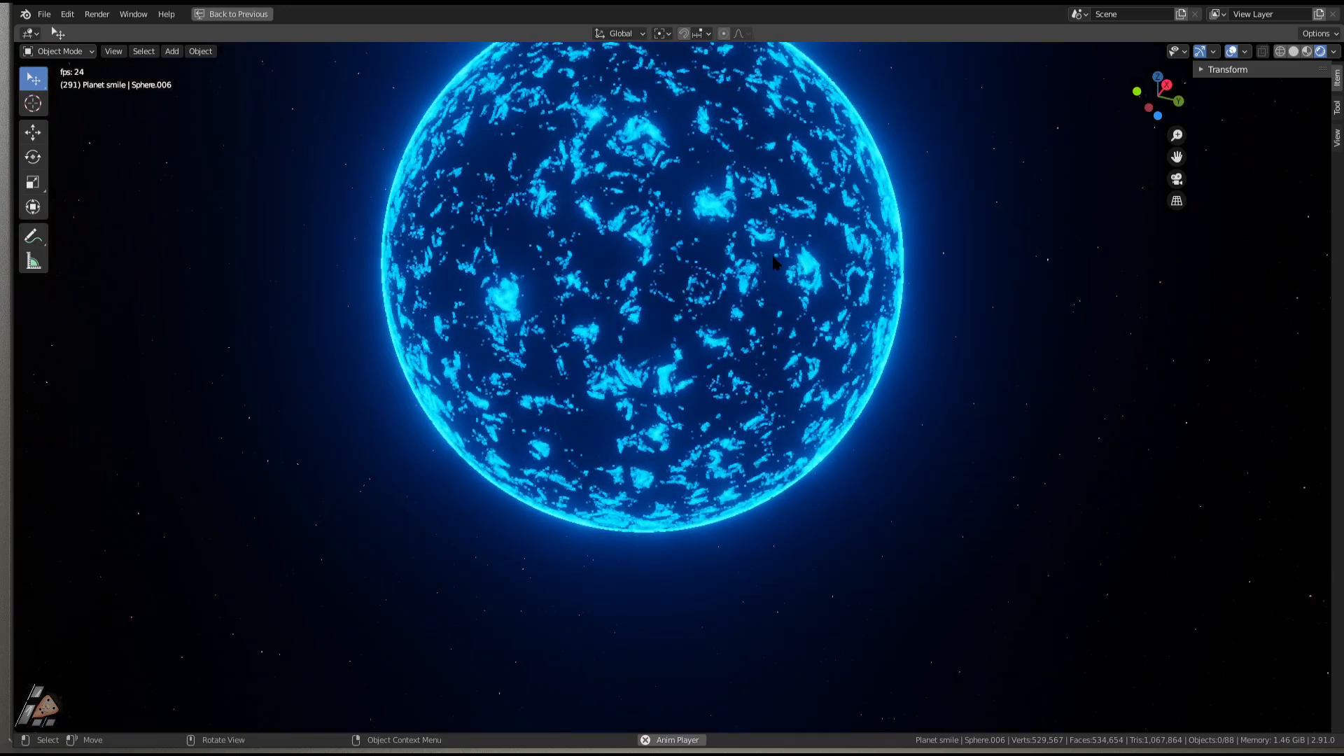
{"action": "key", "text": "ctrl+space"}
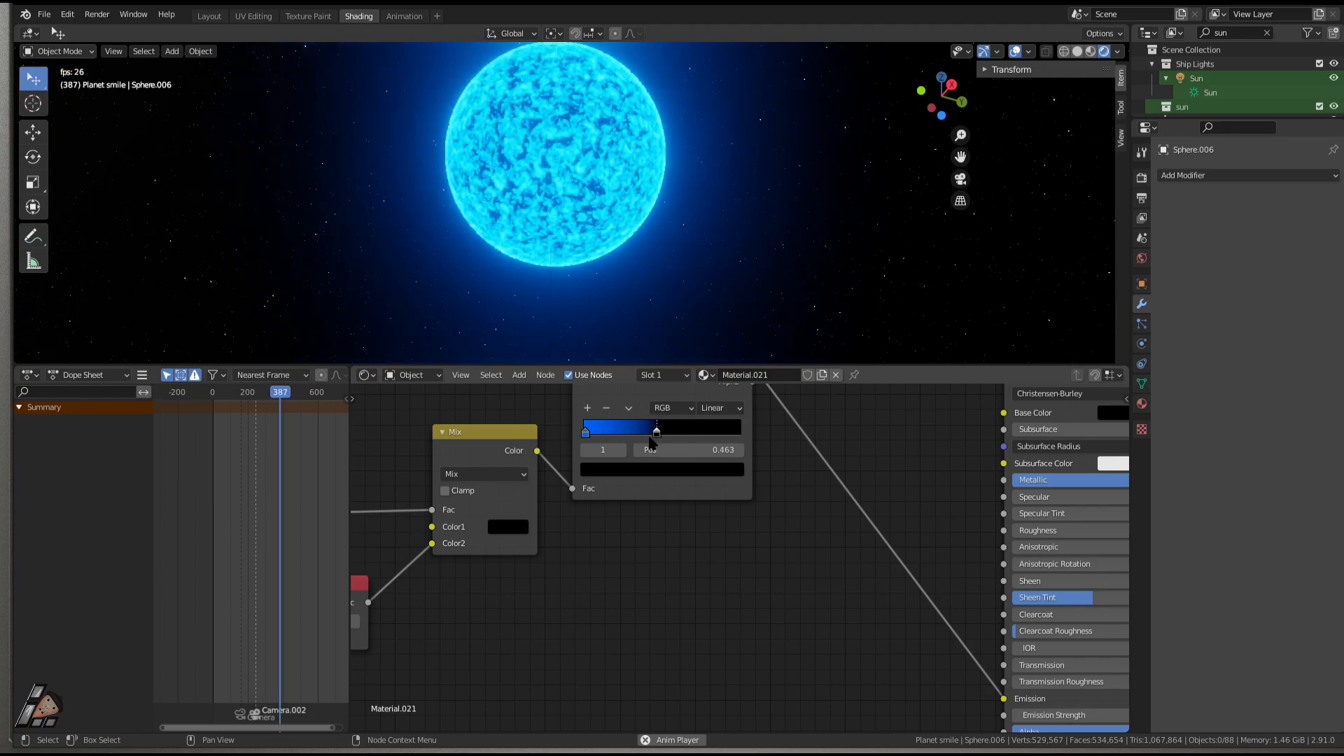
{"action": "key", "text": "space"}
{"action": "middle_click_drag", "start_coordinate": [677, 244], "coordinate": [694, 328], "text": "shift"}
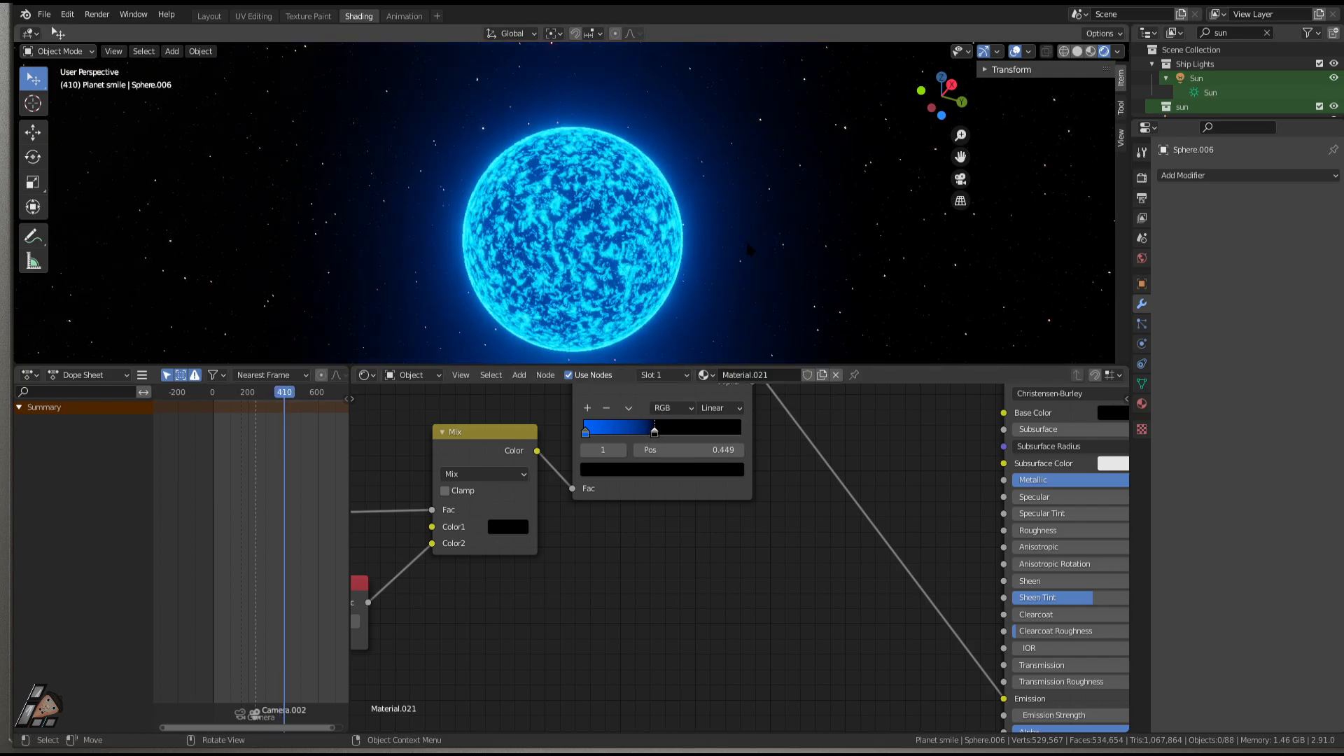
Undo the blue recolouring and stop changes to restore the sun material's orange look.
{"action": "key", "text": "ctrl+z"}
{"action": "key", "text": "ctrl+z"}
{"action": "key", "text": "ctrl+z"}
{"action": "middle_click_drag", "start_coordinate": [743, 251], "coordinate": [719, 272]}
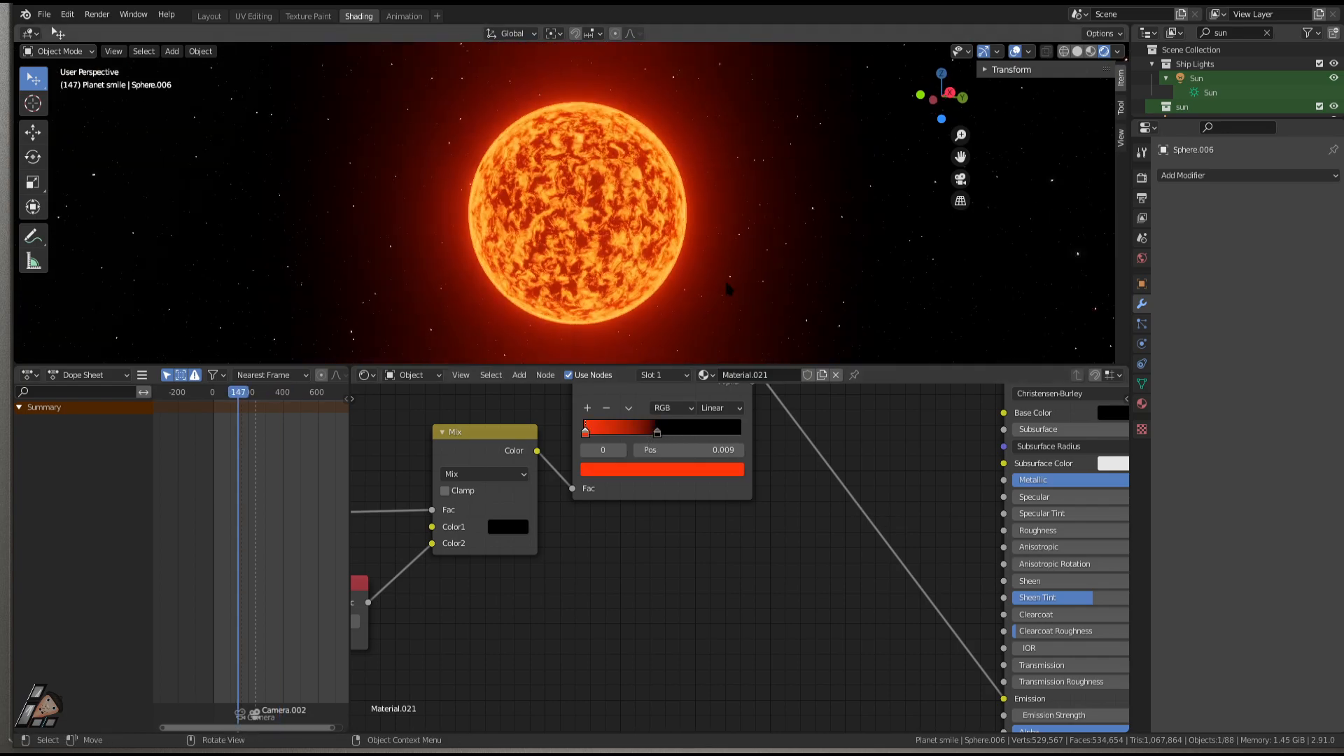
{"action": "scroll", "coordinate": [911, 537], "scroll_direction": "down", "scroll_amount": 7}
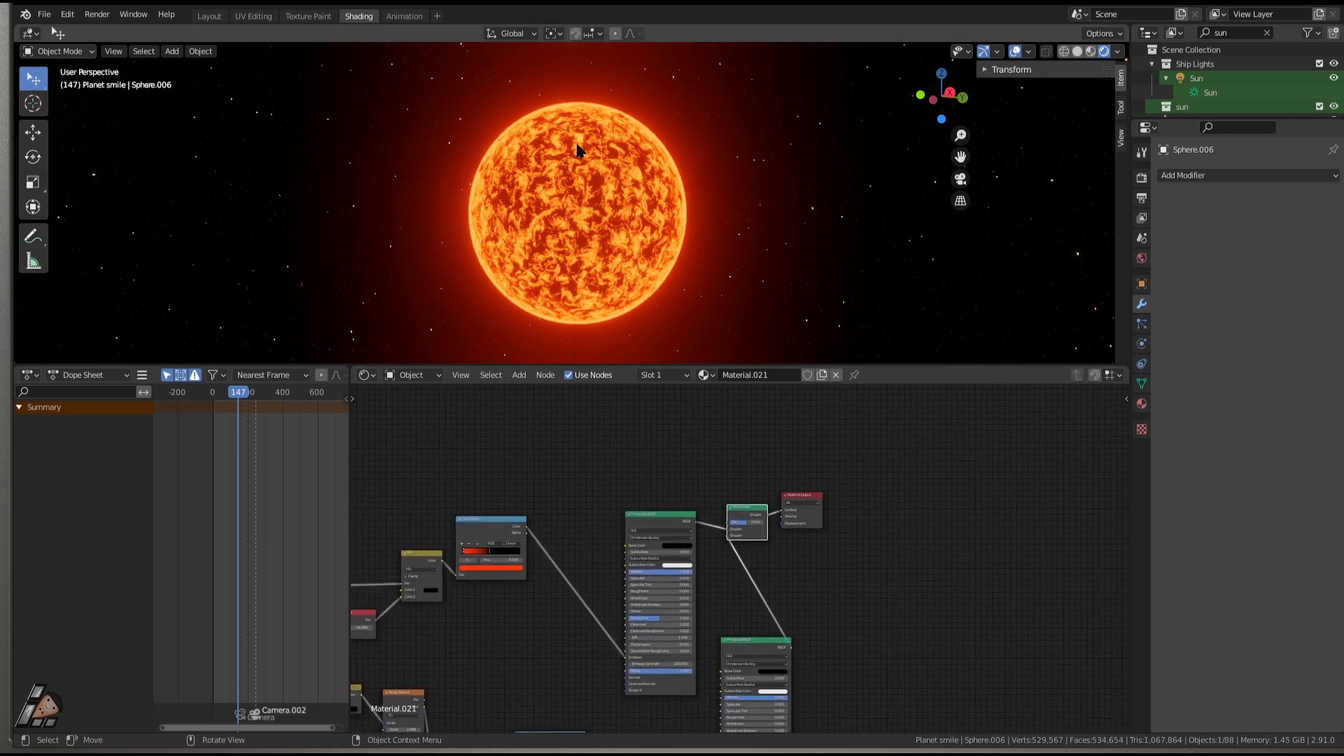
Play a short stretch of the animation through the scene camera and pause it.
{"action": "key", "text": "KP_0"}
{"action": "key", "text": "space"}
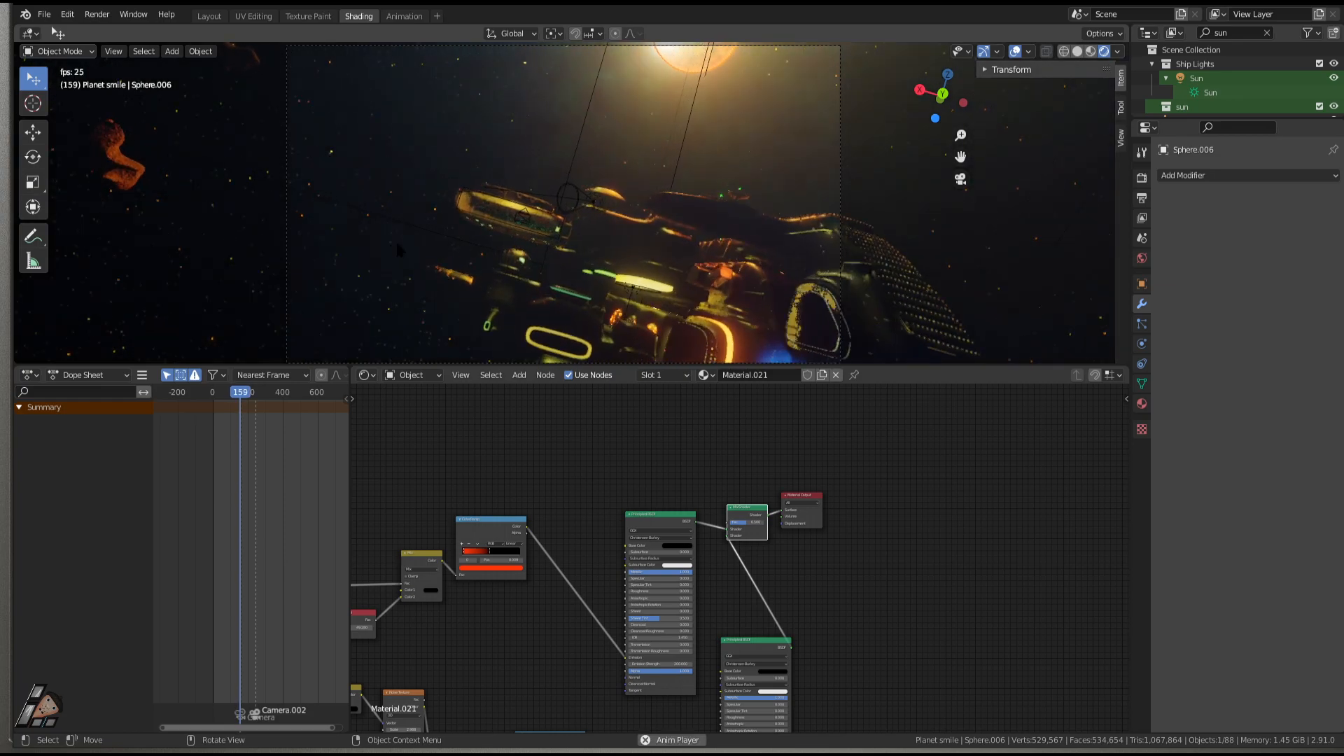
{"action": "key", "text": "space"}
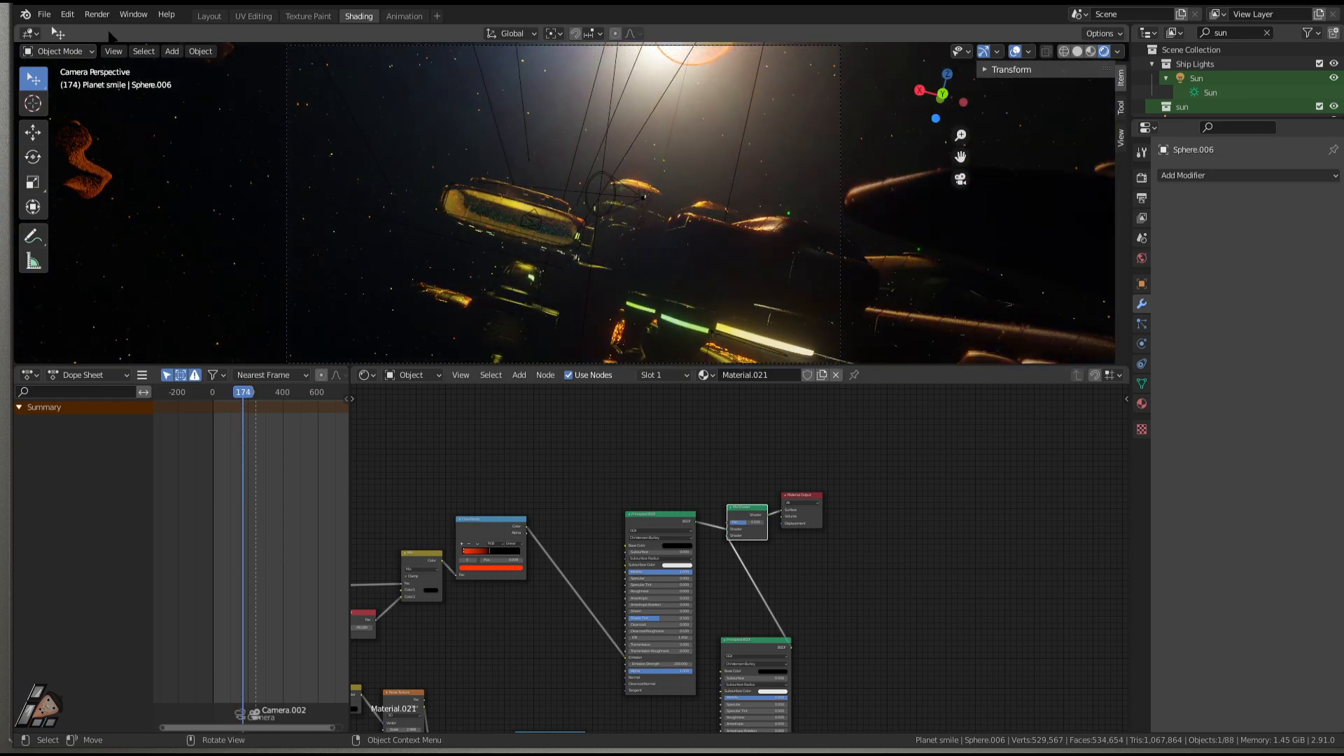
Switch to the Layout workspace and preview the sun and ship animation through the scene camera.
{"action": "left_click", "coordinate": [208, 16]}
{"action": "key", "text": "KP_Decimal"}
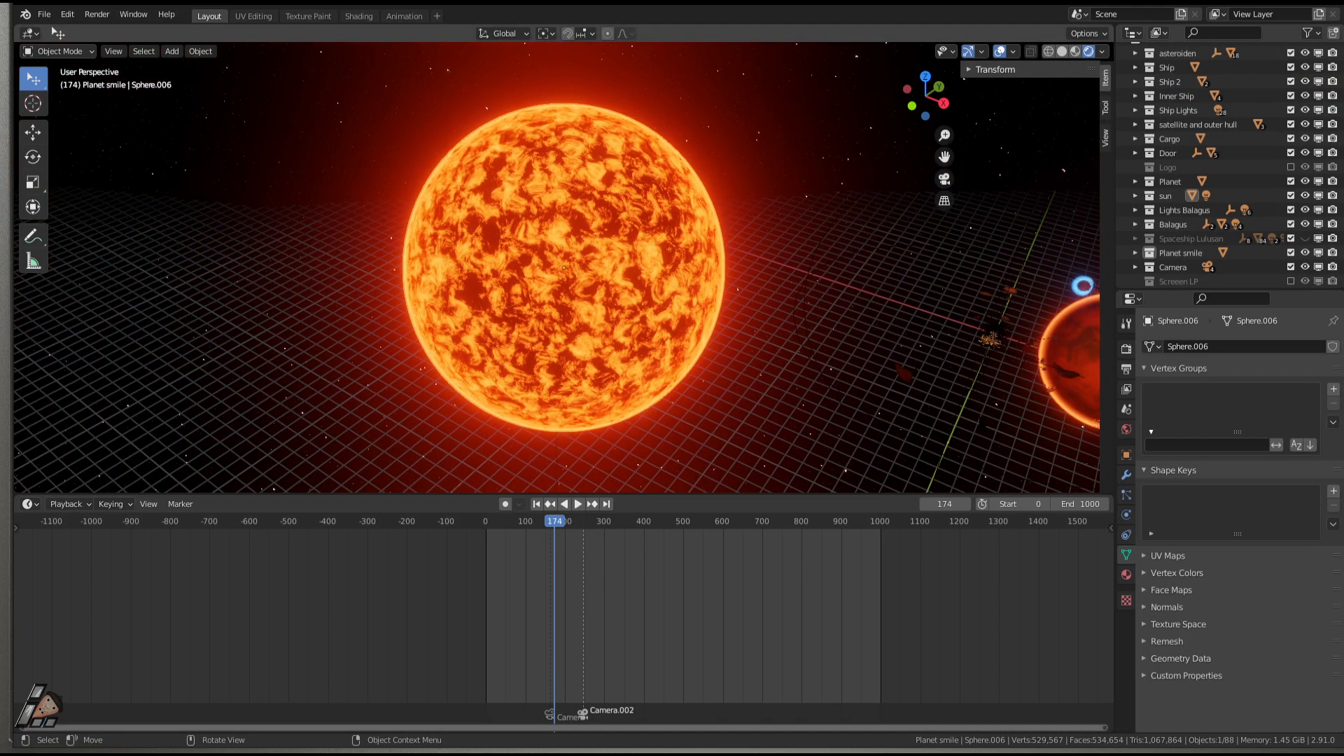
{"action": "key", "text": "KP_0"}
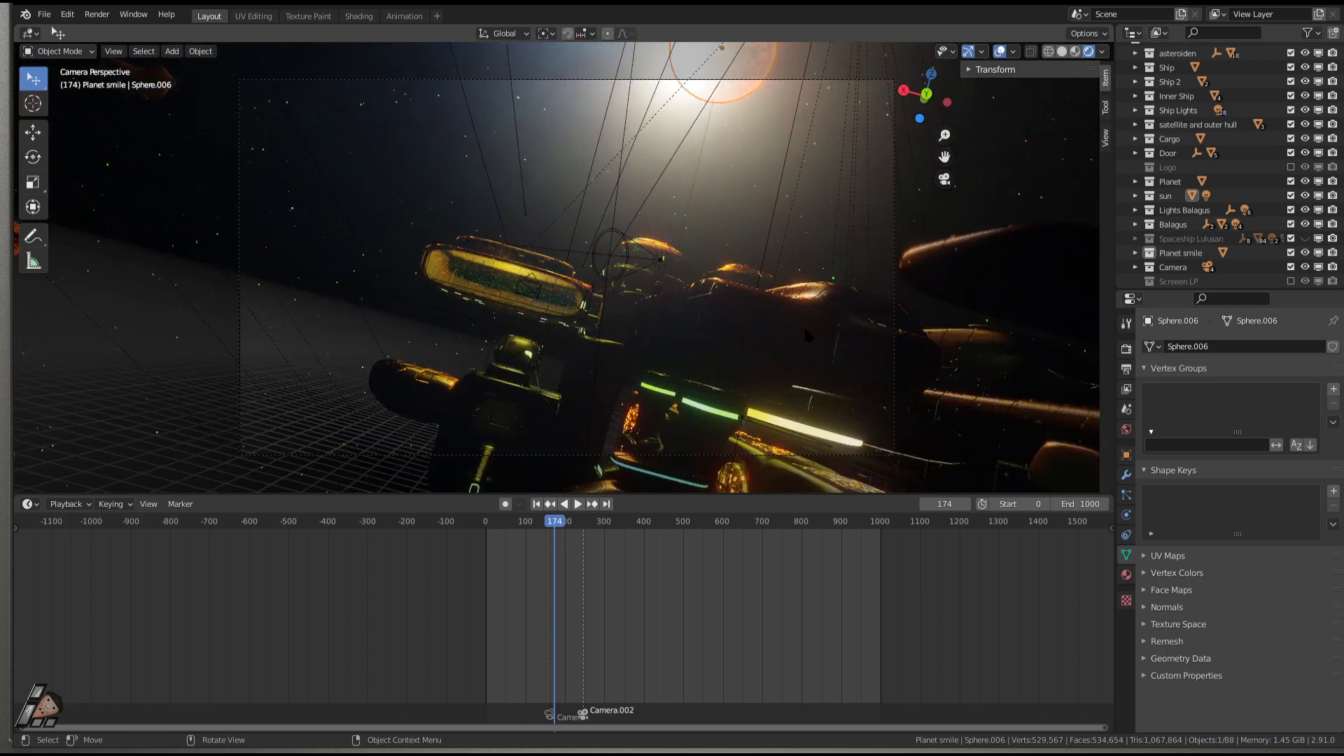
{"action": "scroll", "coordinate": [805, 329], "scroll_direction": "down", "scroll_amount": 2}
{"action": "middle_click_drag", "start_coordinate": [806, 329], "coordinate": [810, 342]}
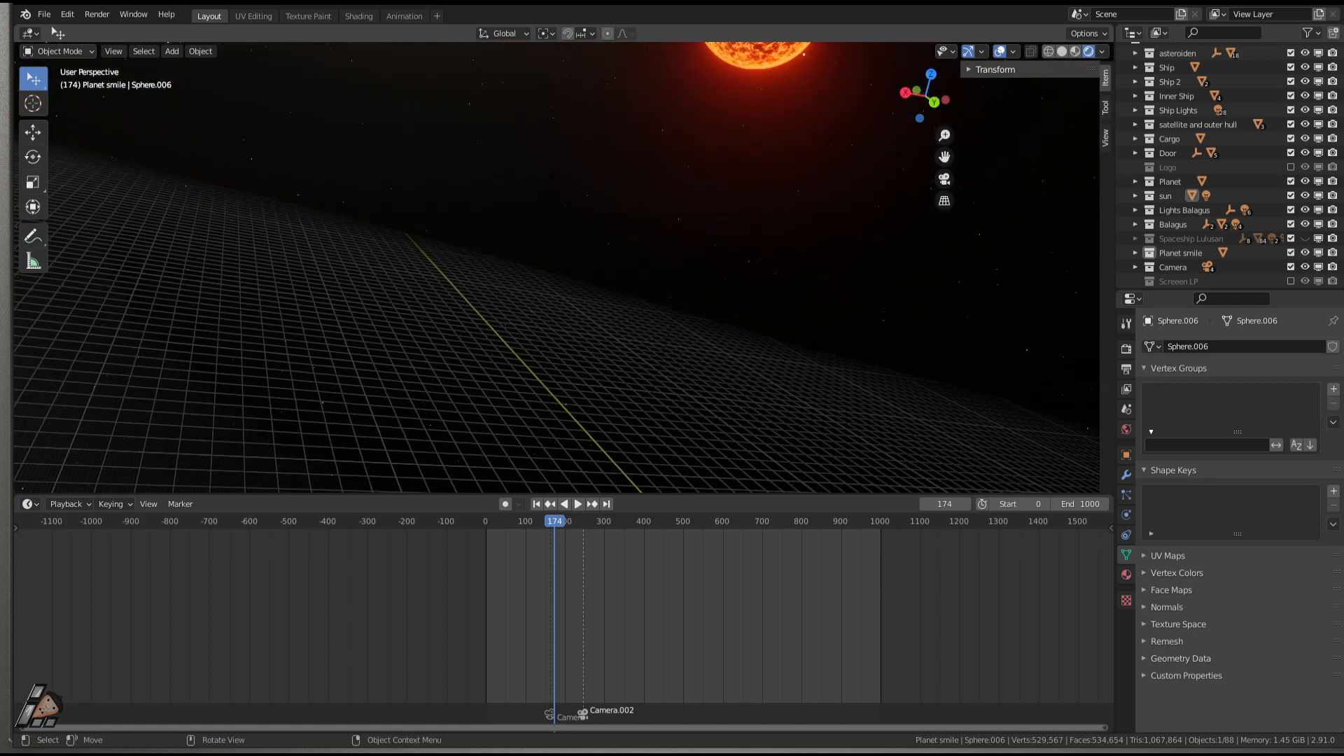
{"action": "key", "text": "KP_0"}
{"action": "key", "text": "space"}
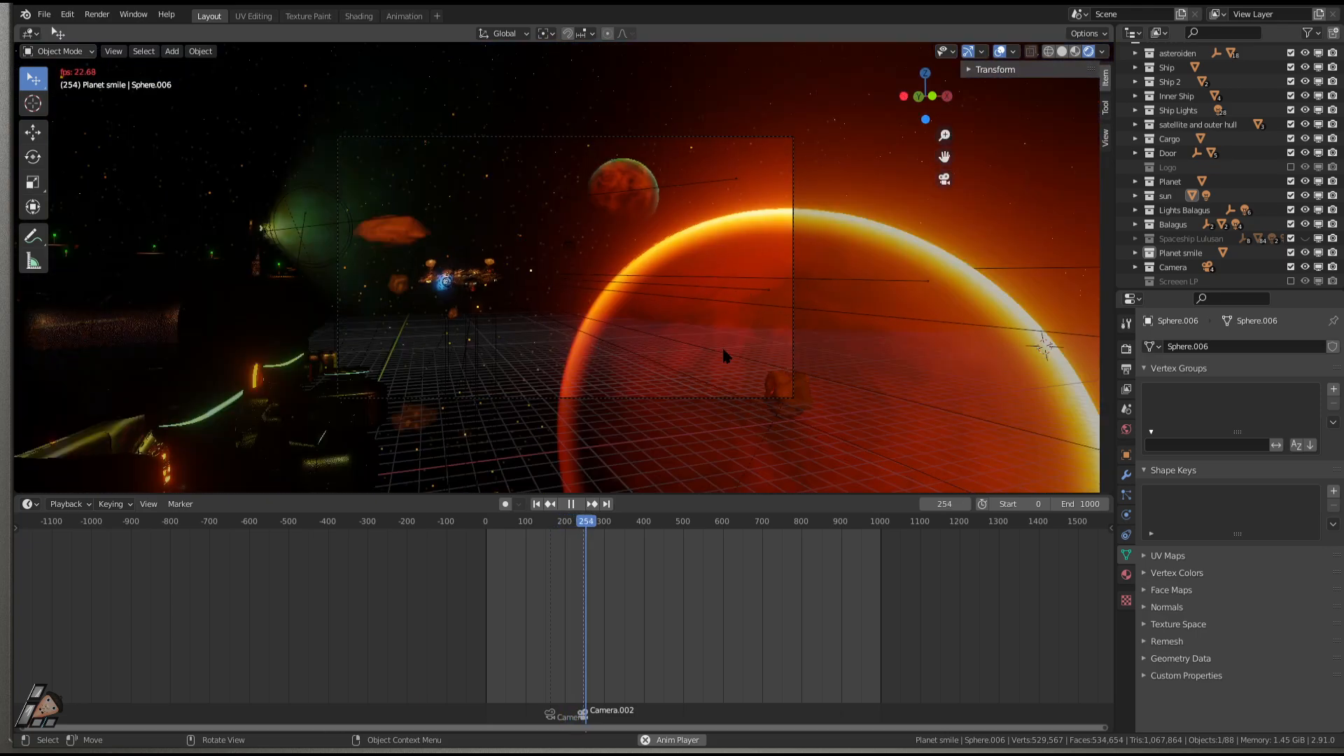
{"action": "key", "text": "space"}
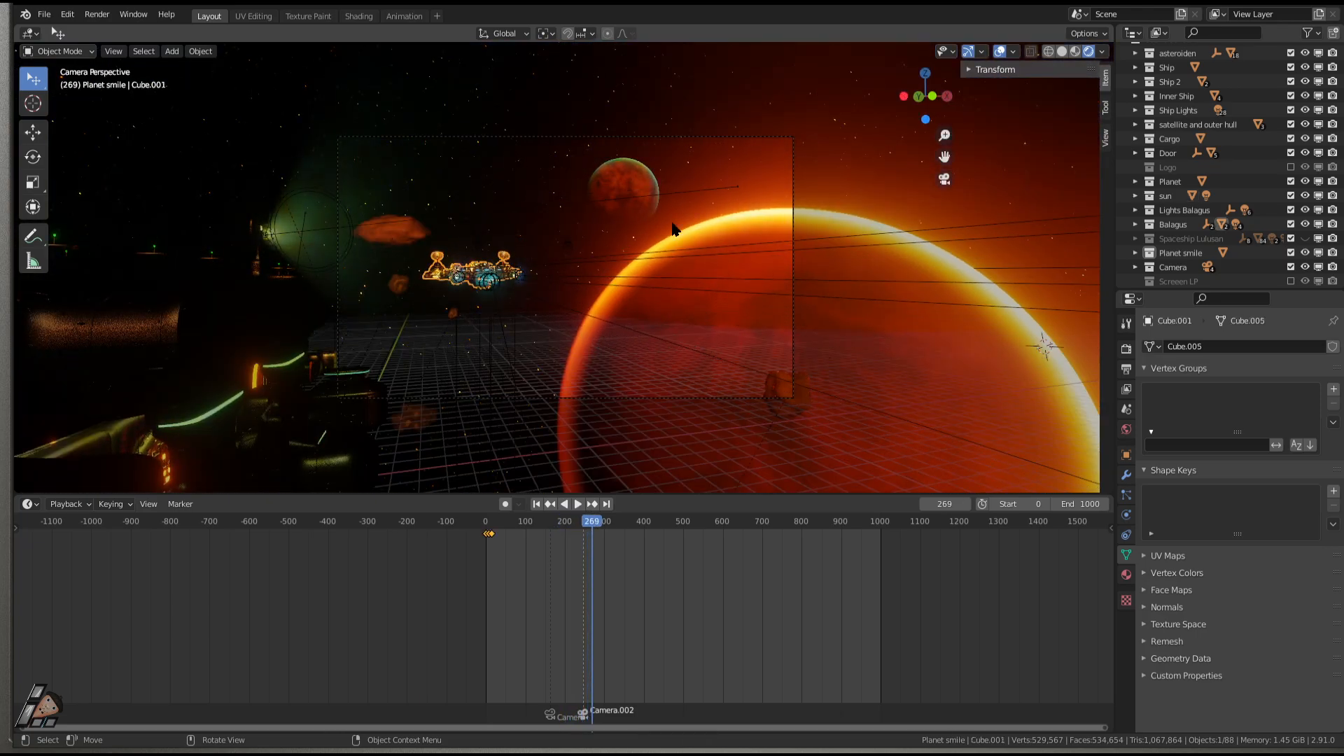
Leave the camera view, inspect the large ship from outside, and select the small spacecraft beside its hull.
{"action": "key", "text": "KP_0"}
{"action": "middle_click_drag", "start_coordinate": [818, 311], "coordinate": [615, 360]}
{"action": "left_click", "coordinate": [738, 201]}
{"action": "scroll", "coordinate": [737, 200], "scroll_direction": "down", "scroll_amount": 7}
{"action": "middle_click_drag", "start_coordinate": [737, 200], "coordinate": [770, 231]}
{"action": "scroll", "coordinate": [769, 231], "scroll_direction": "up", "scroll_amount": 4}
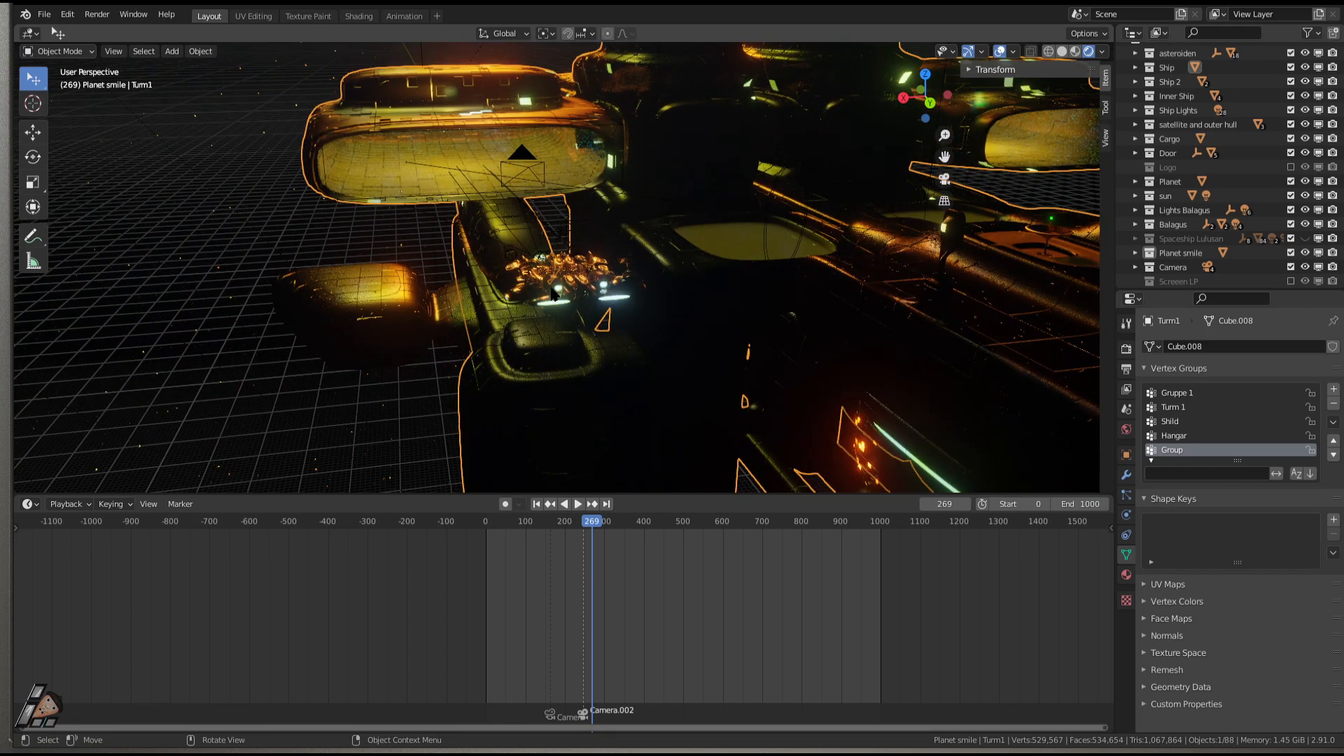
{"action": "left_click", "coordinate": [573, 280]}
{"action": "middle_click_drag", "start_coordinate": [674, 323], "coordinate": [600, 268]}
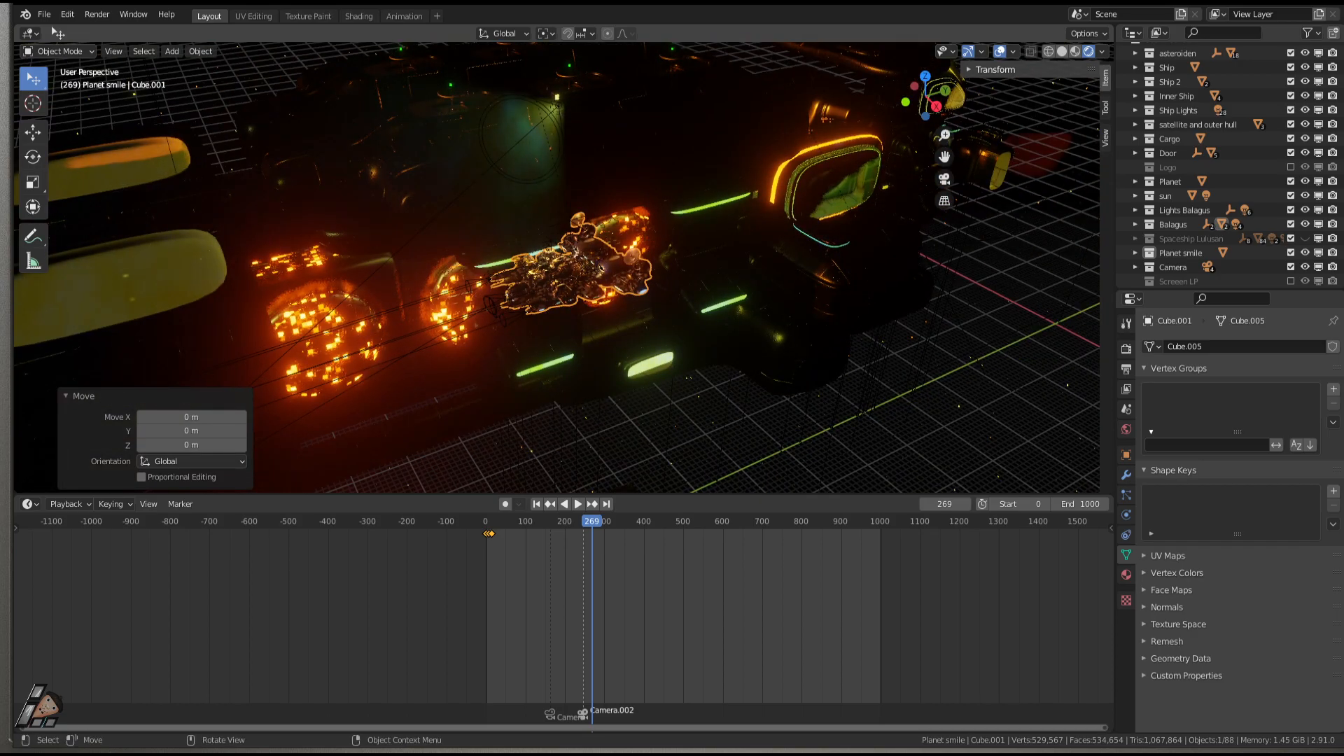
Examine the large ship's hull and window openings up close using walk navigation.
{"action": "key", "text": "shift+grave"}
{"action": "key", "text": "w"}
{"action": "key", "text": "d"}
{"action": "key", "text": "a"}
{"action": "key", "text": "w"}
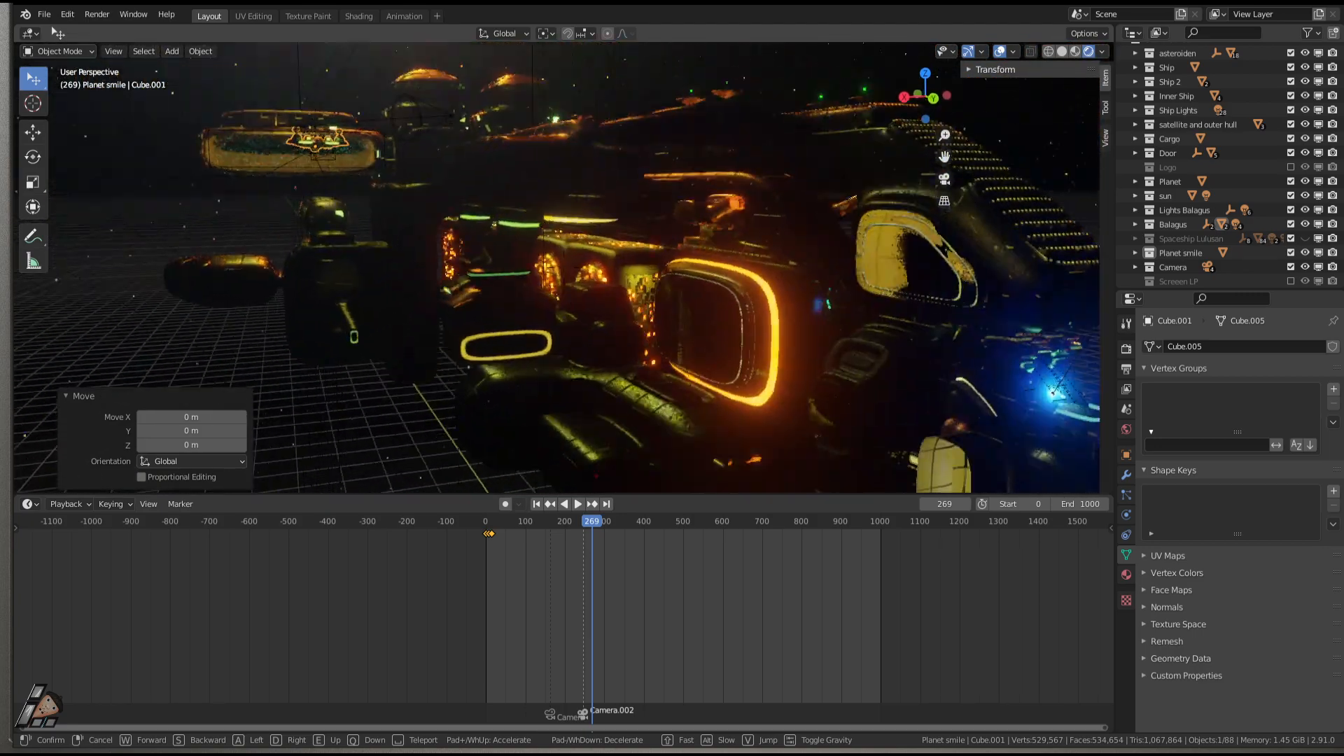
{"action": "key", "text": "w"}
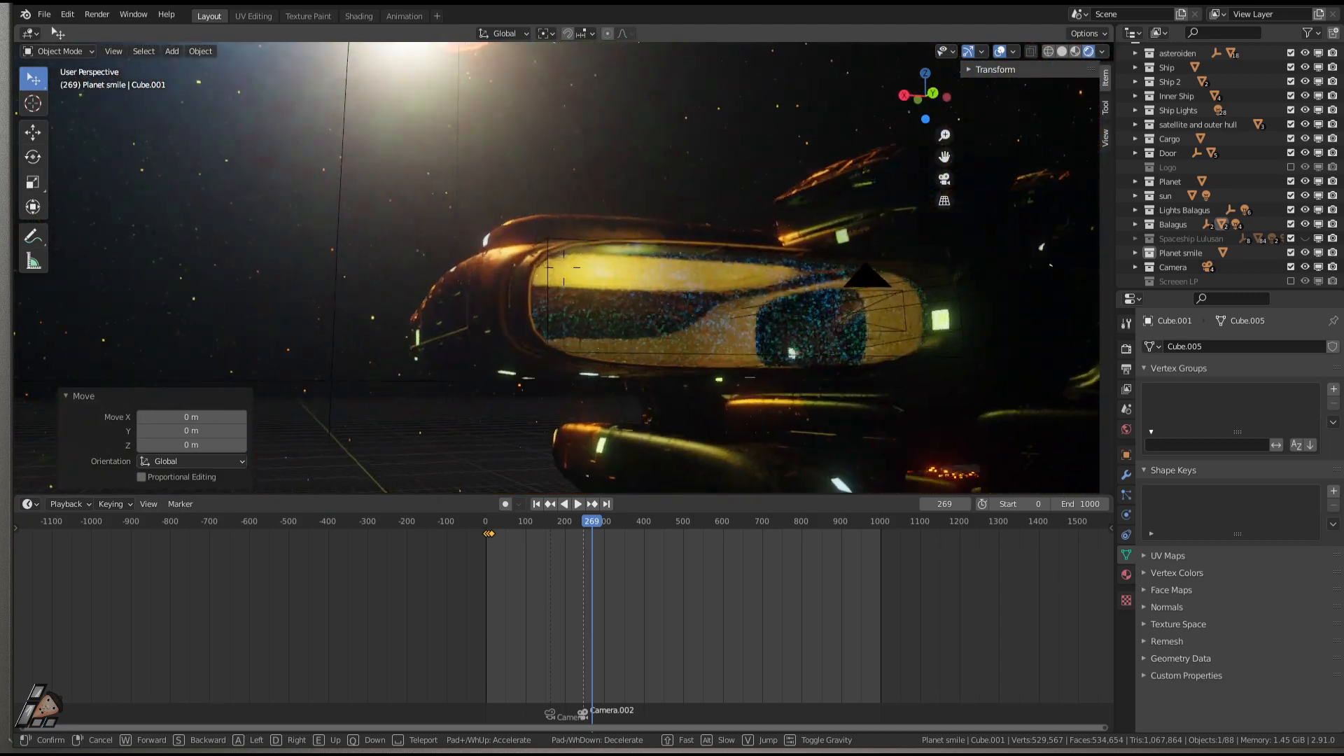
{"action": "key", "text": "w"}
{"action": "key", "text": "w"}
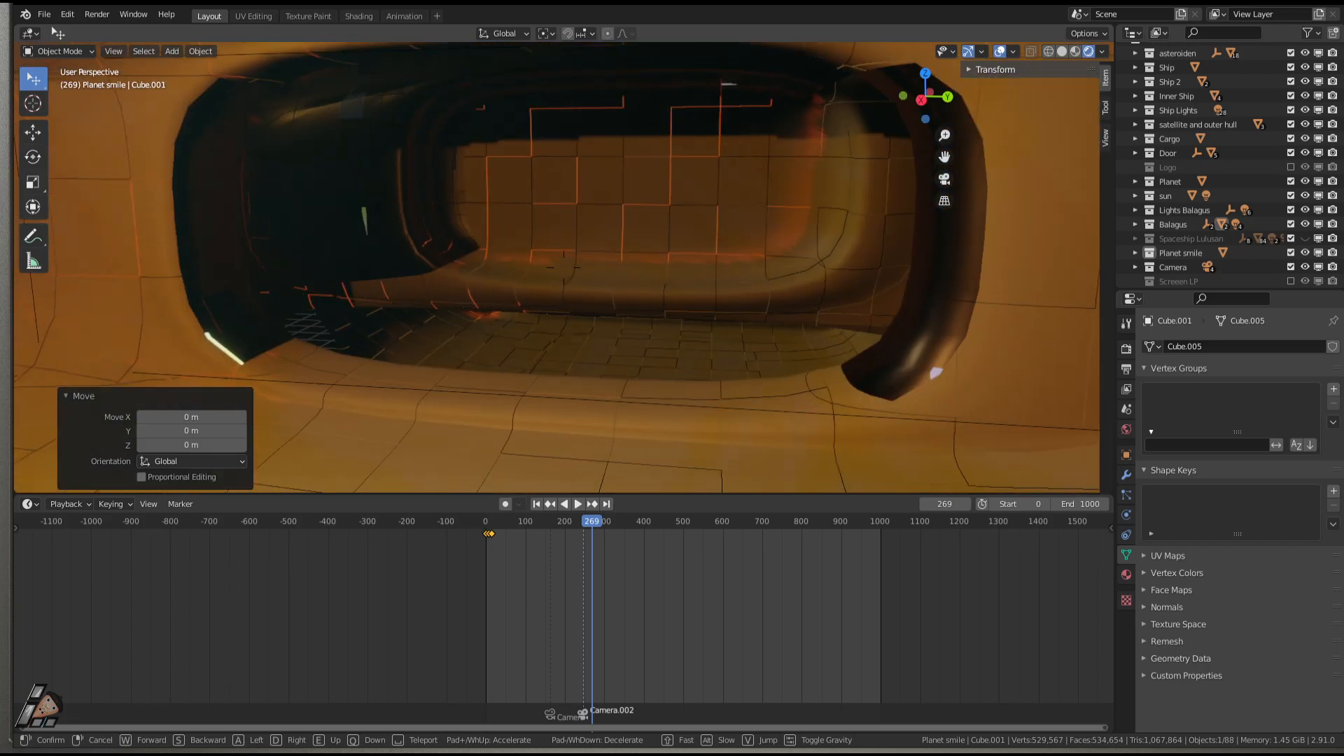
{"action": "key", "text": "s"}
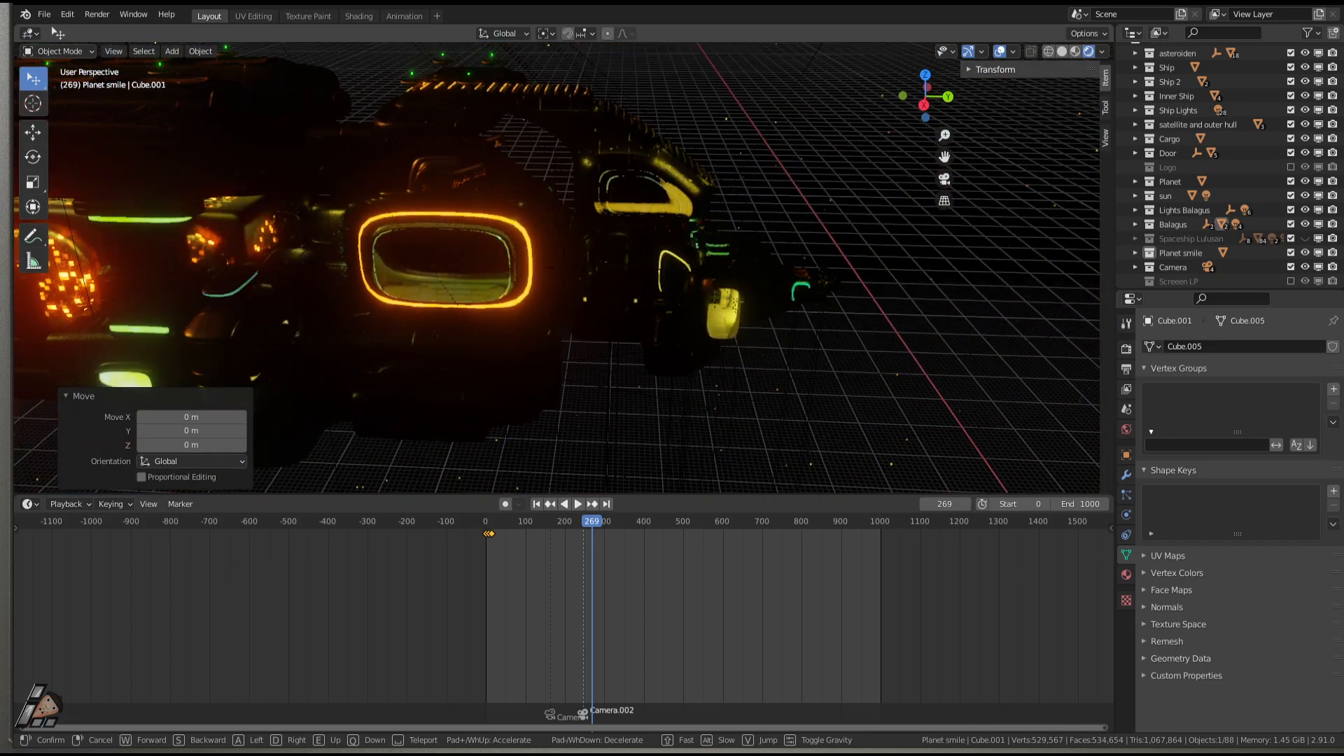
{"action": "key", "text": "Return"}
Enlarge the viewport and walk along the ship's exterior to examine its glowing windows and rear section.
{"action": "key", "text": "ctrl+space"}
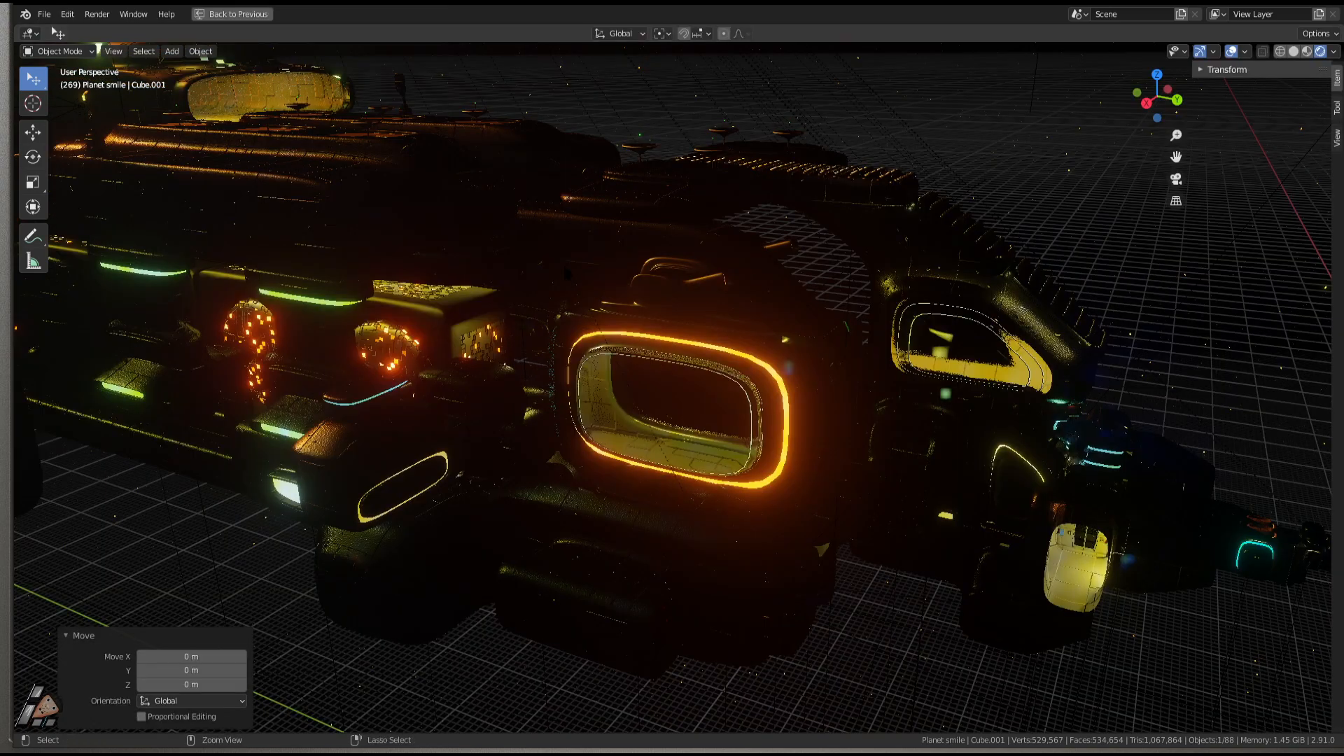
{"action": "key", "text": "shift+grave"}
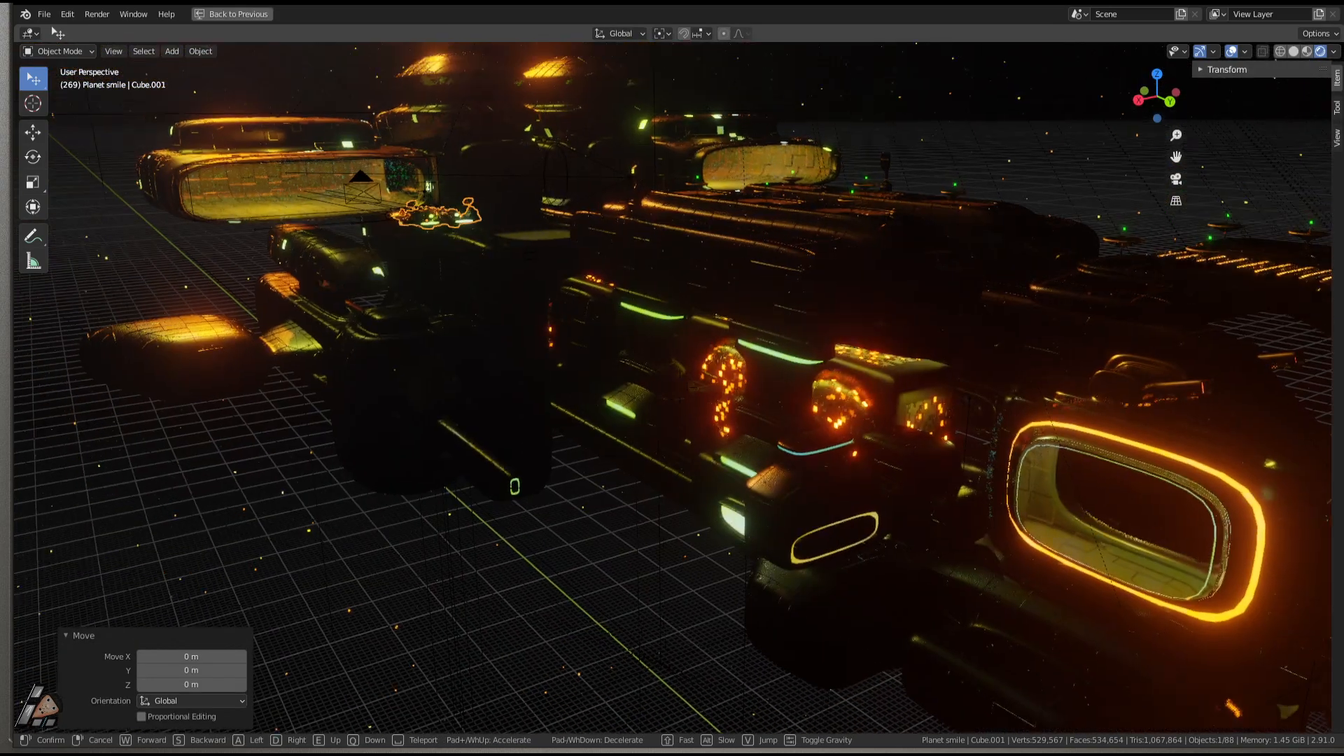
{"action": "left_click", "coordinate": [679, 389]}
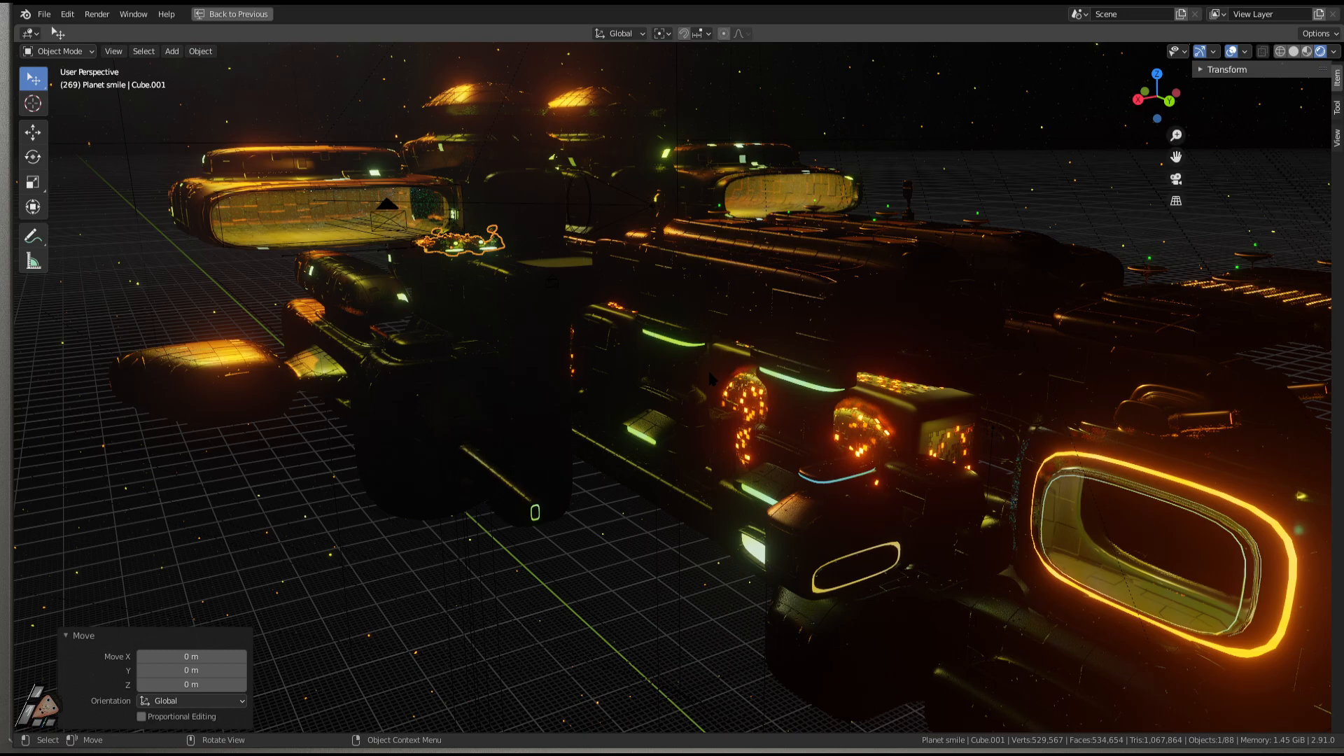
{"action": "key", "text": "d"}
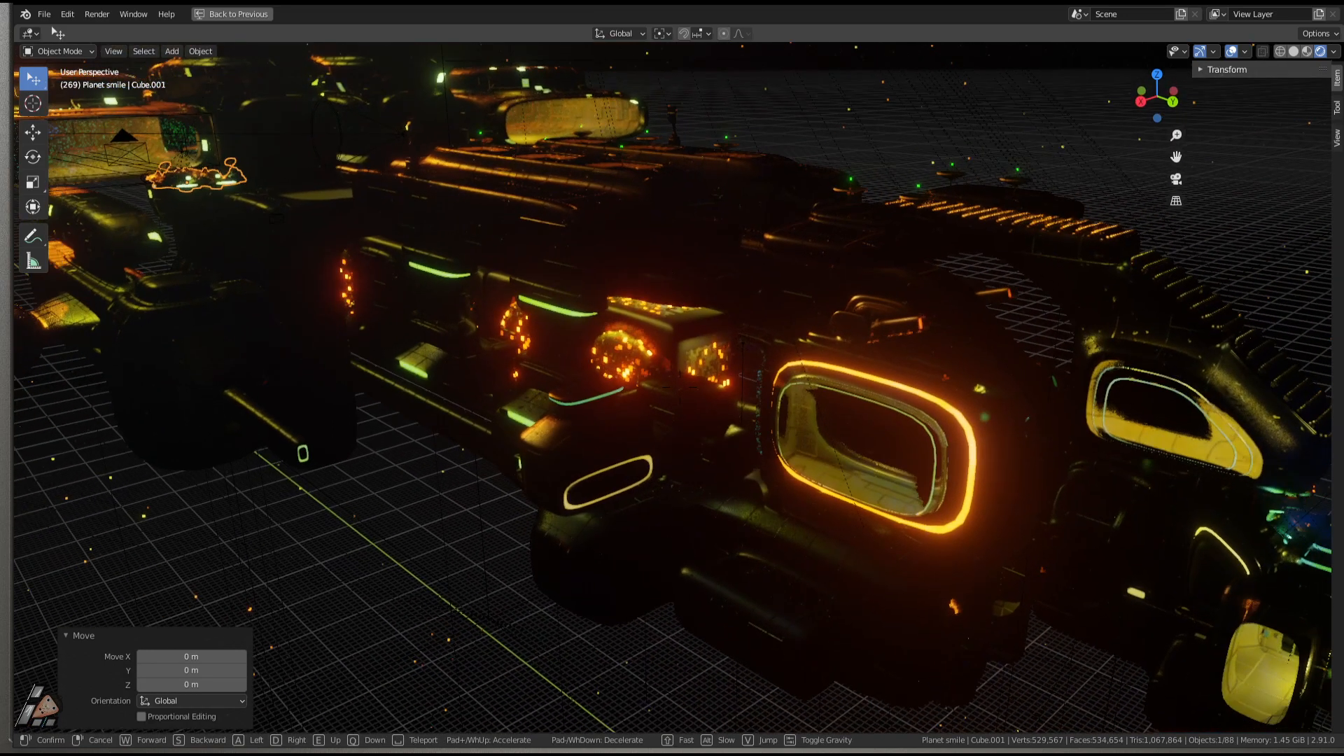
{"action": "key", "text": "w"}
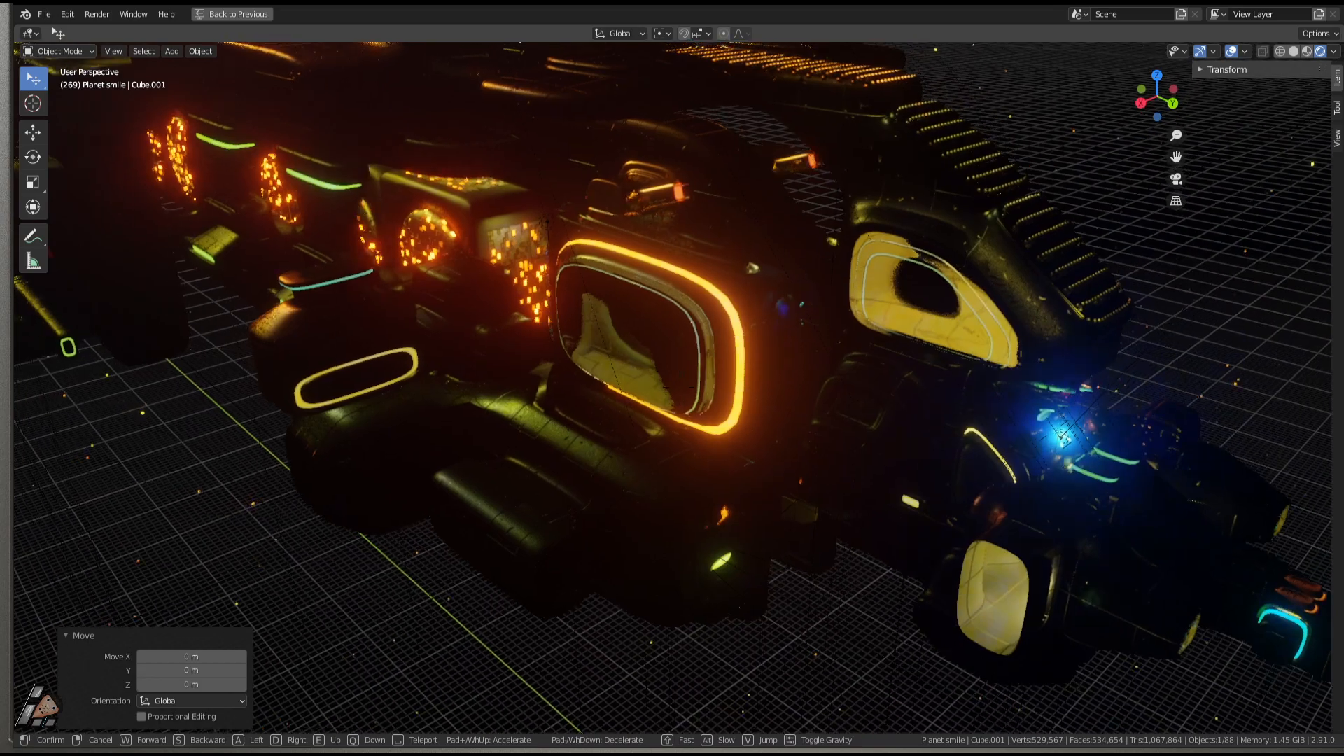
{"action": "key", "text": "d"}
{"action": "key", "text": "s"}
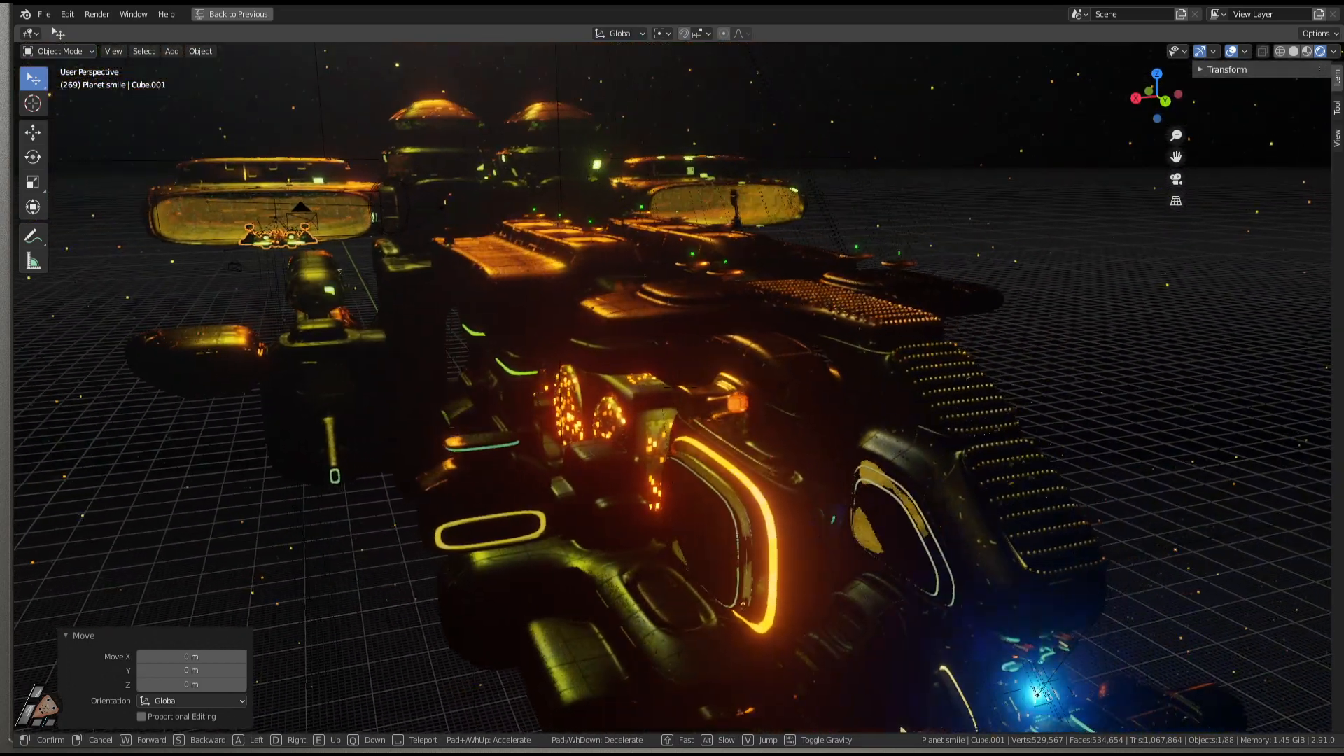
Walk inside the ship to examine its central corridor and side rooms.
{"action": "key", "text": "w"}
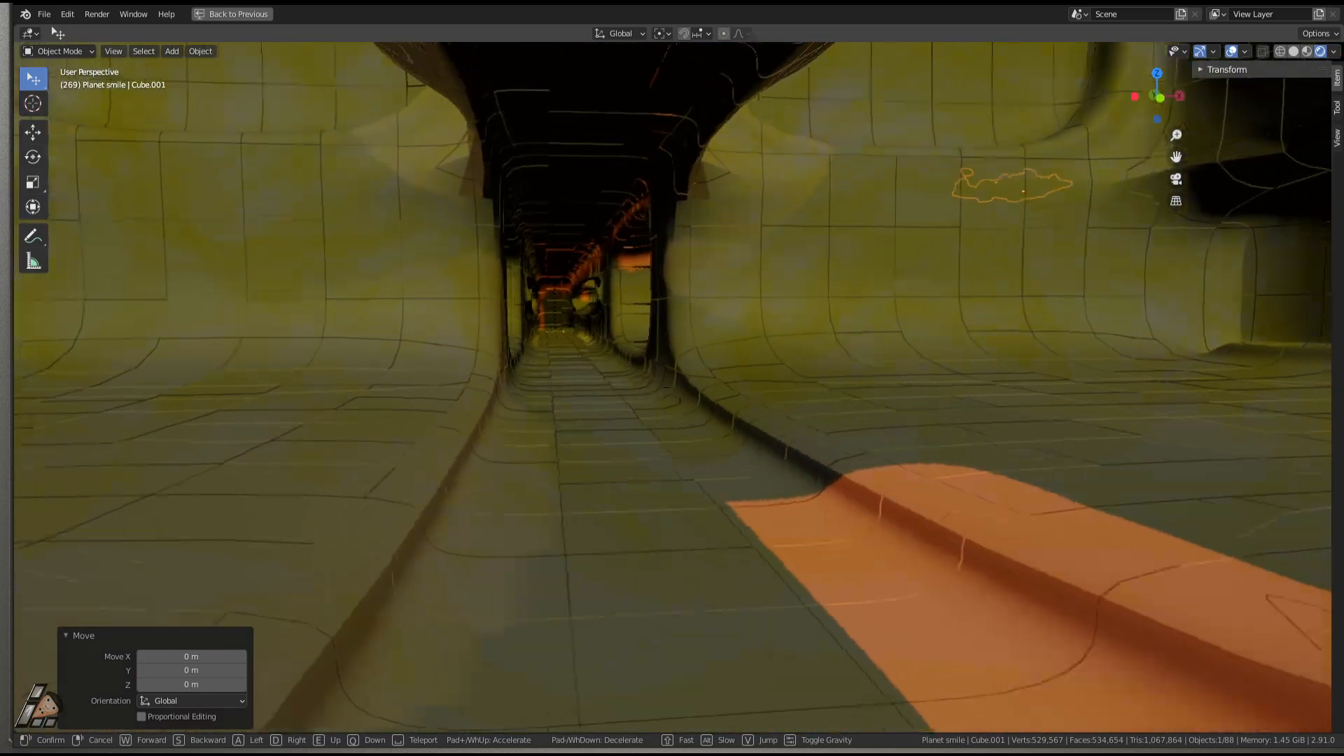
{"action": "key", "text": "a"}
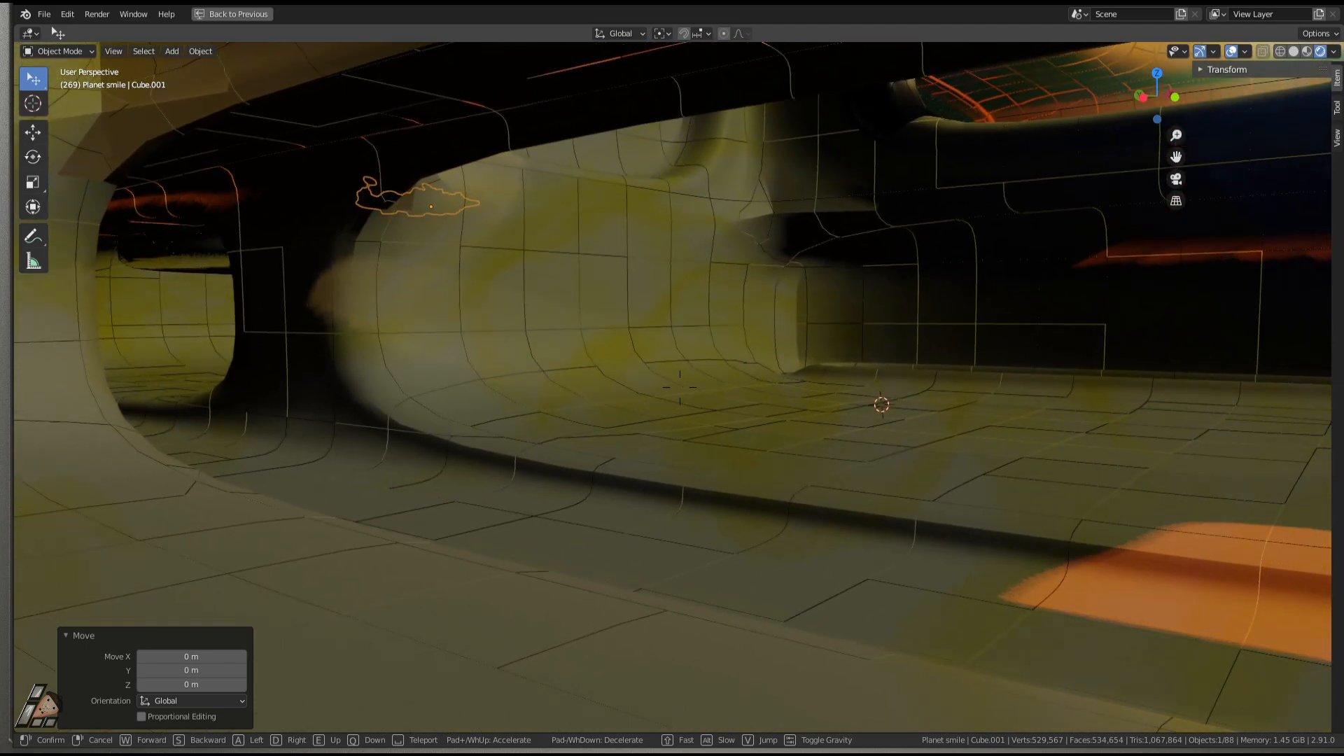
{"action": "key", "text": "w"}
{"action": "key", "text": "s"}
{"action": "left_click", "coordinate": [680, 387]}
Select the long narrow floor face of the ship's interior in Edit Mode, and return to Object Mode.
{"action": "left_click", "coordinate": [610, 441]}
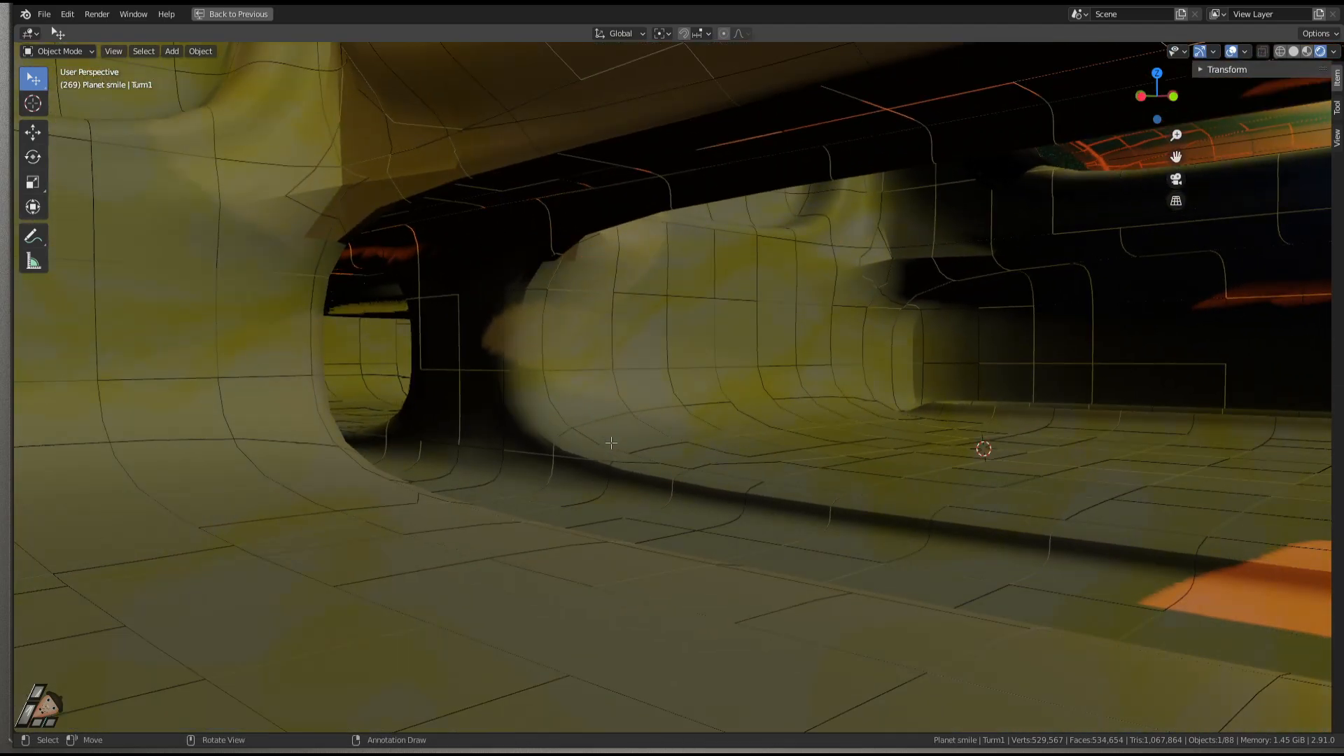
{"action": "key", "text": "Tab"}
{"action": "left_click", "coordinate": [656, 483]}
{"action": "left_click", "coordinate": [797, 527]}
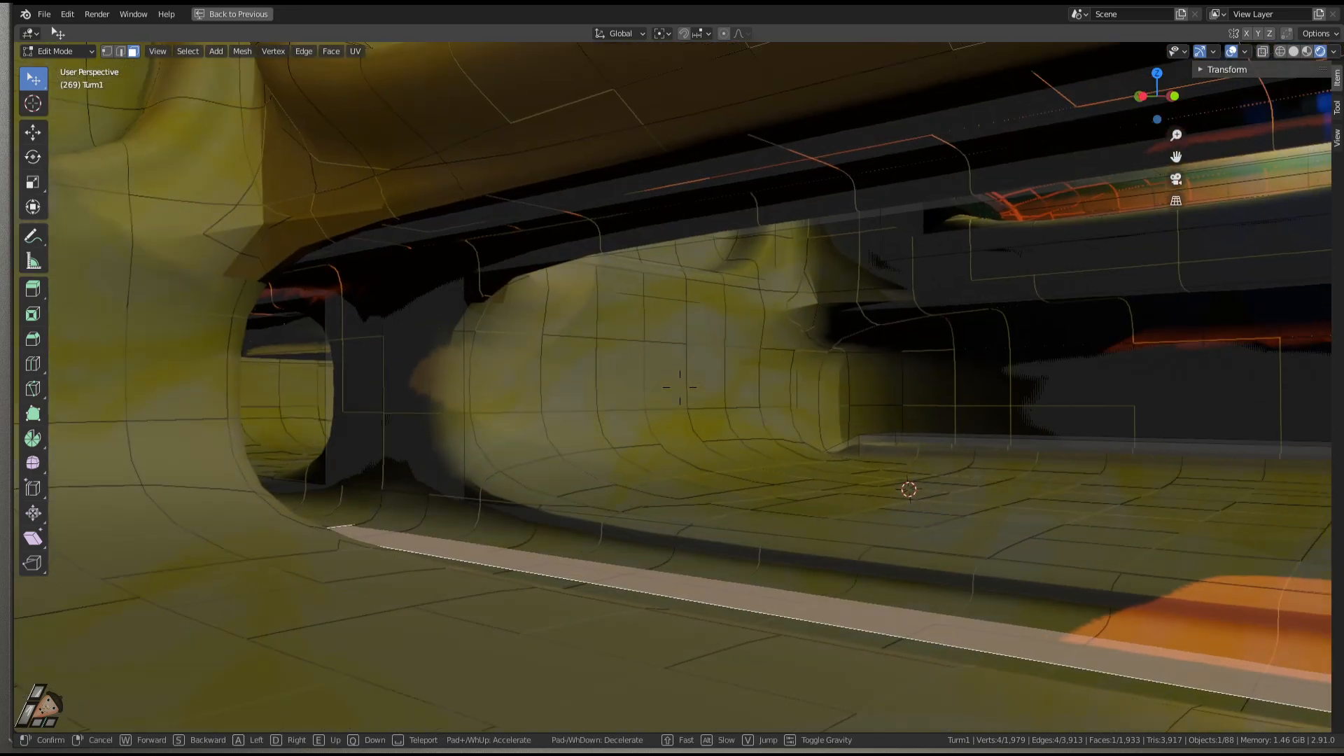
{"action": "right_click", "coordinate": [679, 387]}
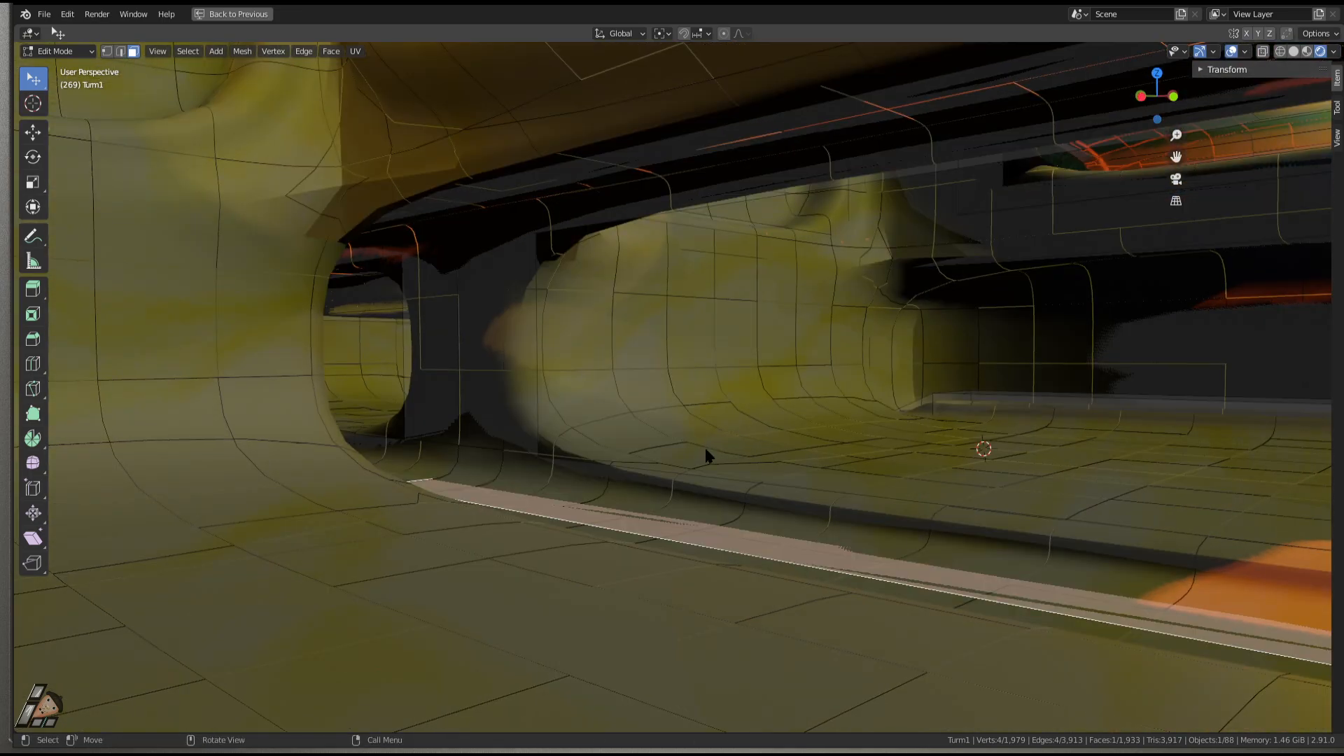
{"action": "key", "text": "Tab"}
Walk through the ship's interior again, following the corridor and inspecting the curved walls and panelled floor.
{"action": "middle_click_drag", "start_coordinate": [703, 455], "coordinate": [690, 458]}
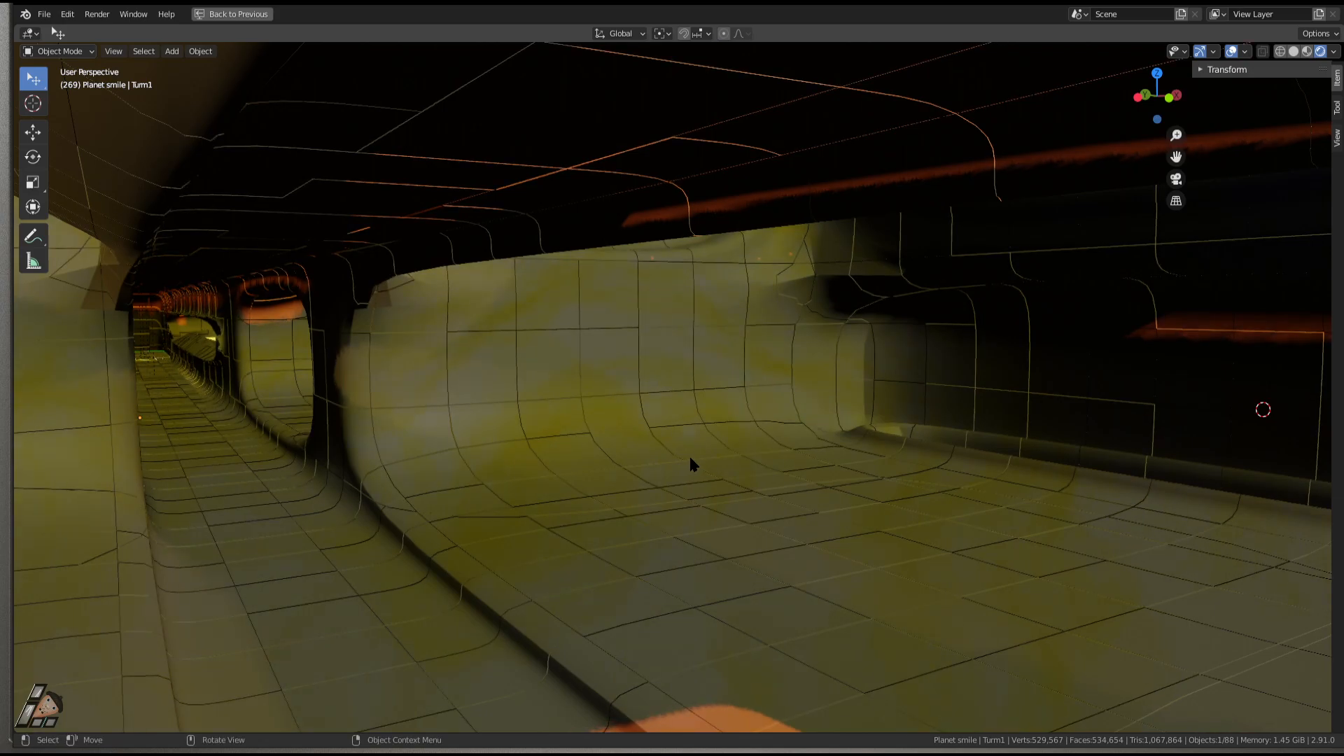
{"action": "key", "text": "w"}
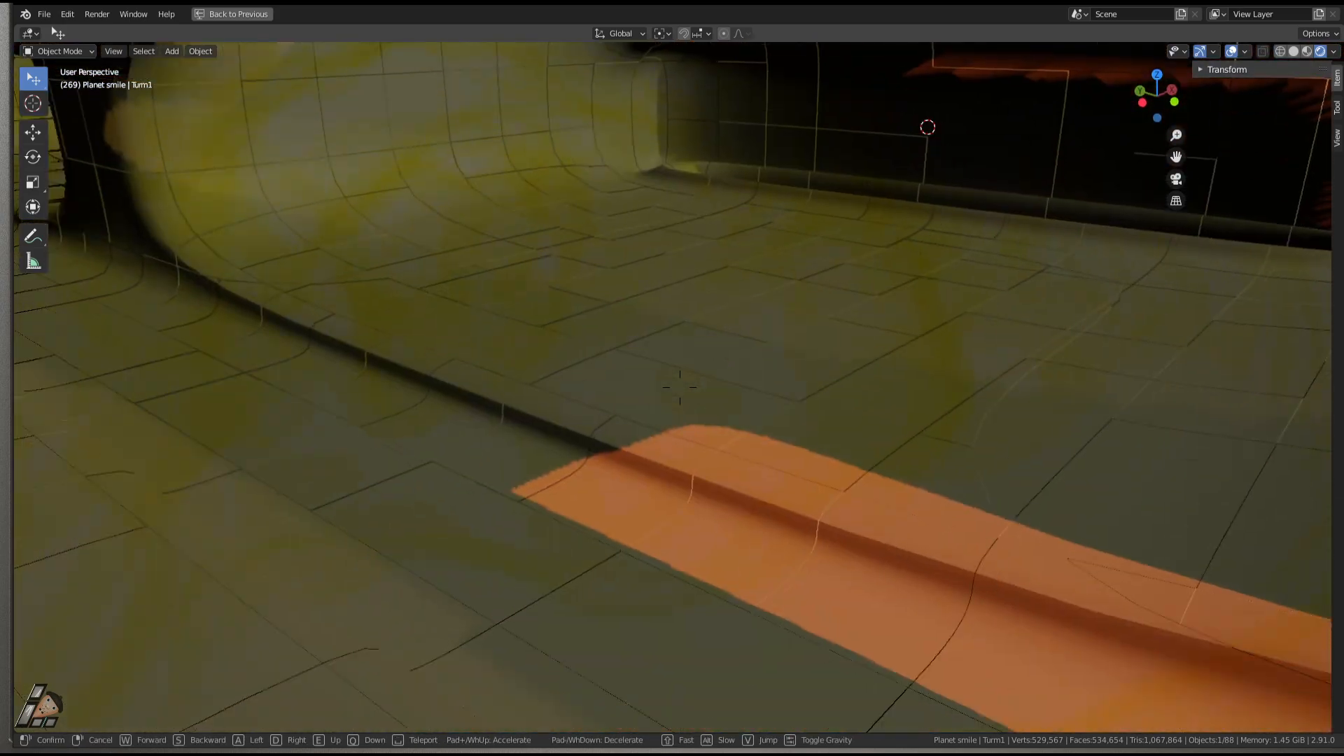
{"action": "key", "text": "w"}
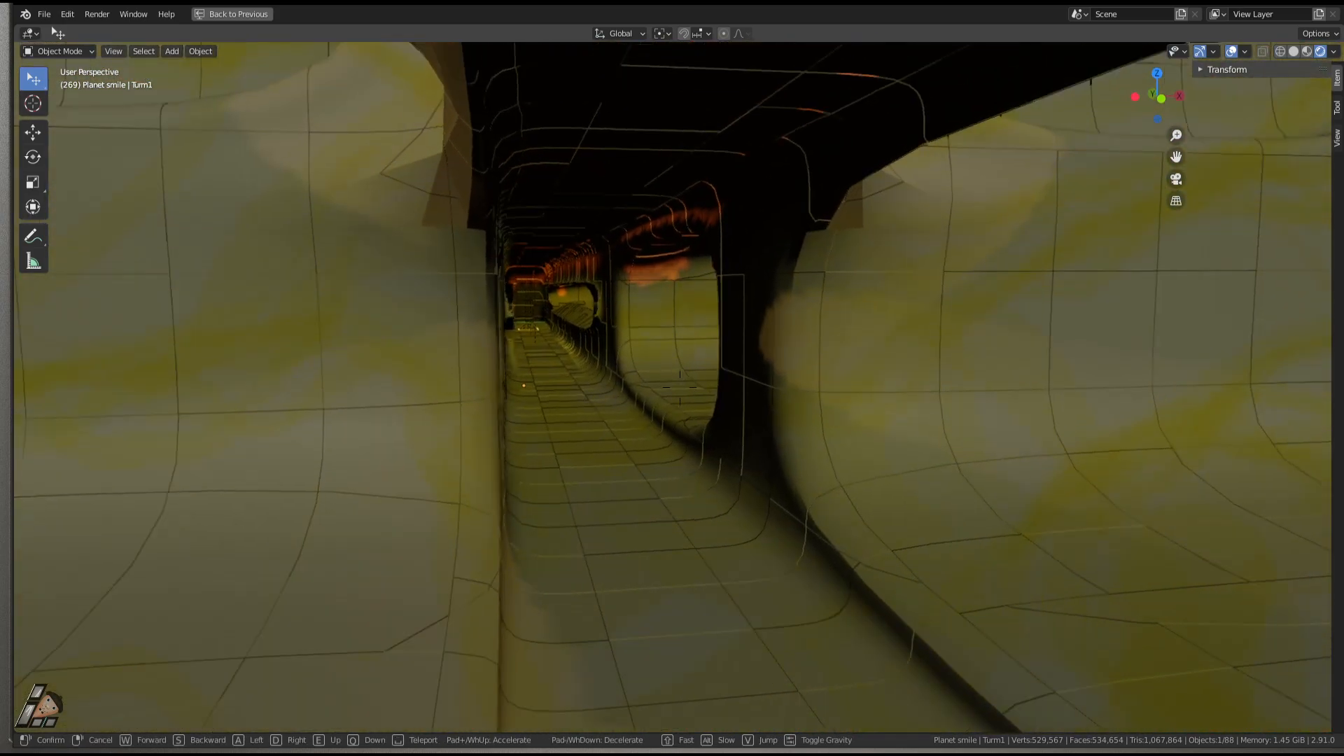
{"action": "key", "text": "w"}
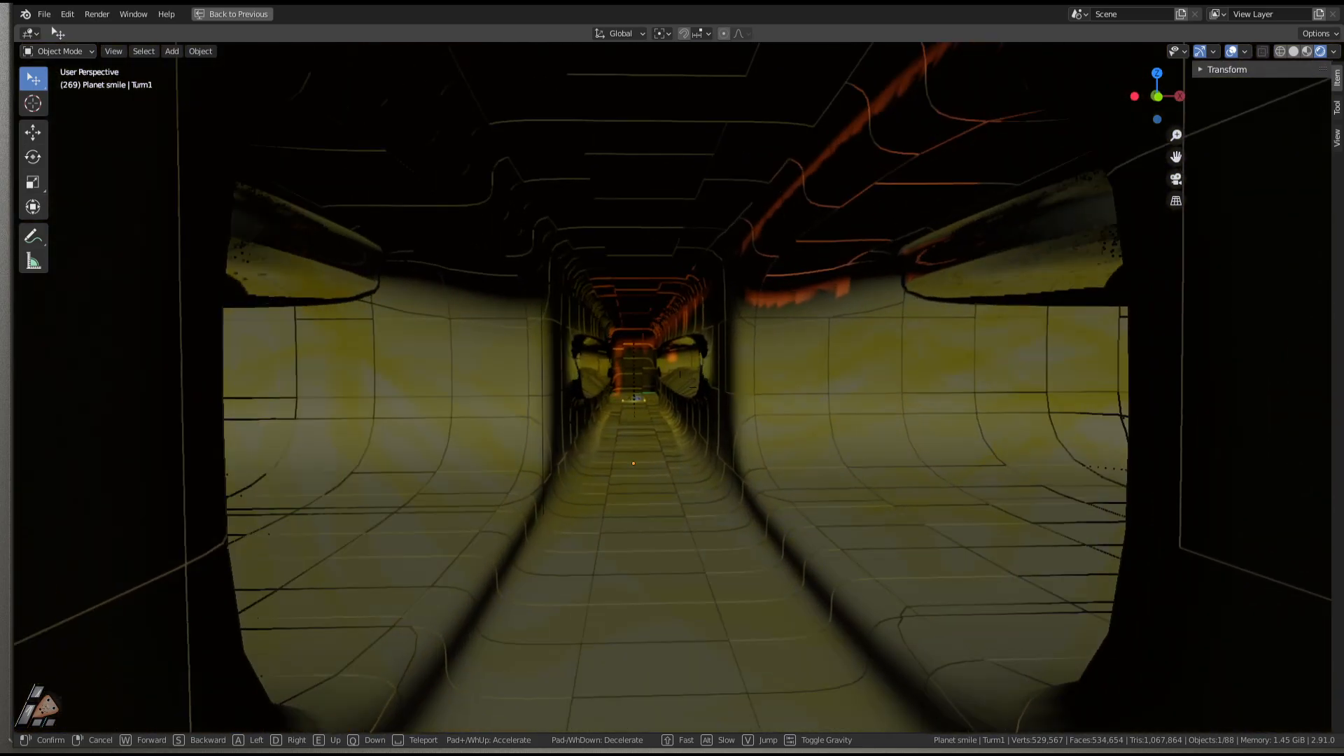
{"action": "key", "text": "w"}
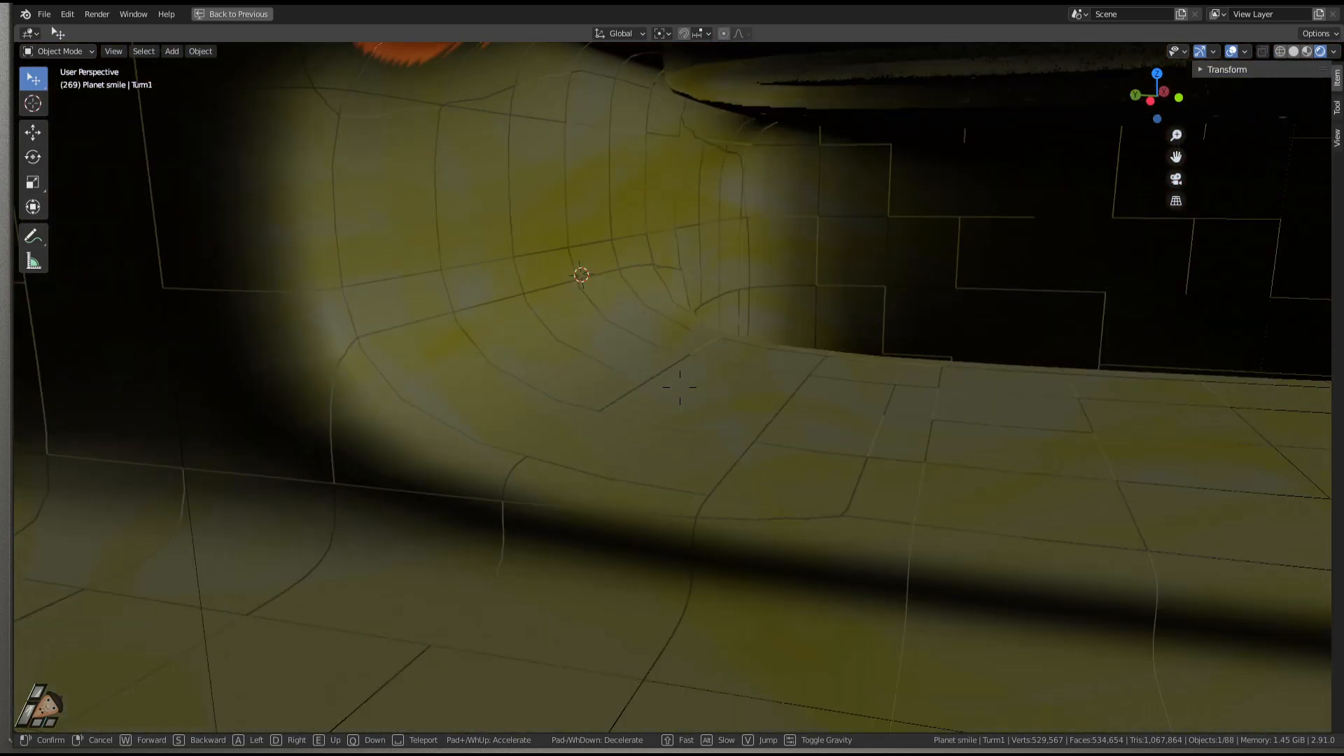
{"action": "left_click", "coordinate": [685, 388]}
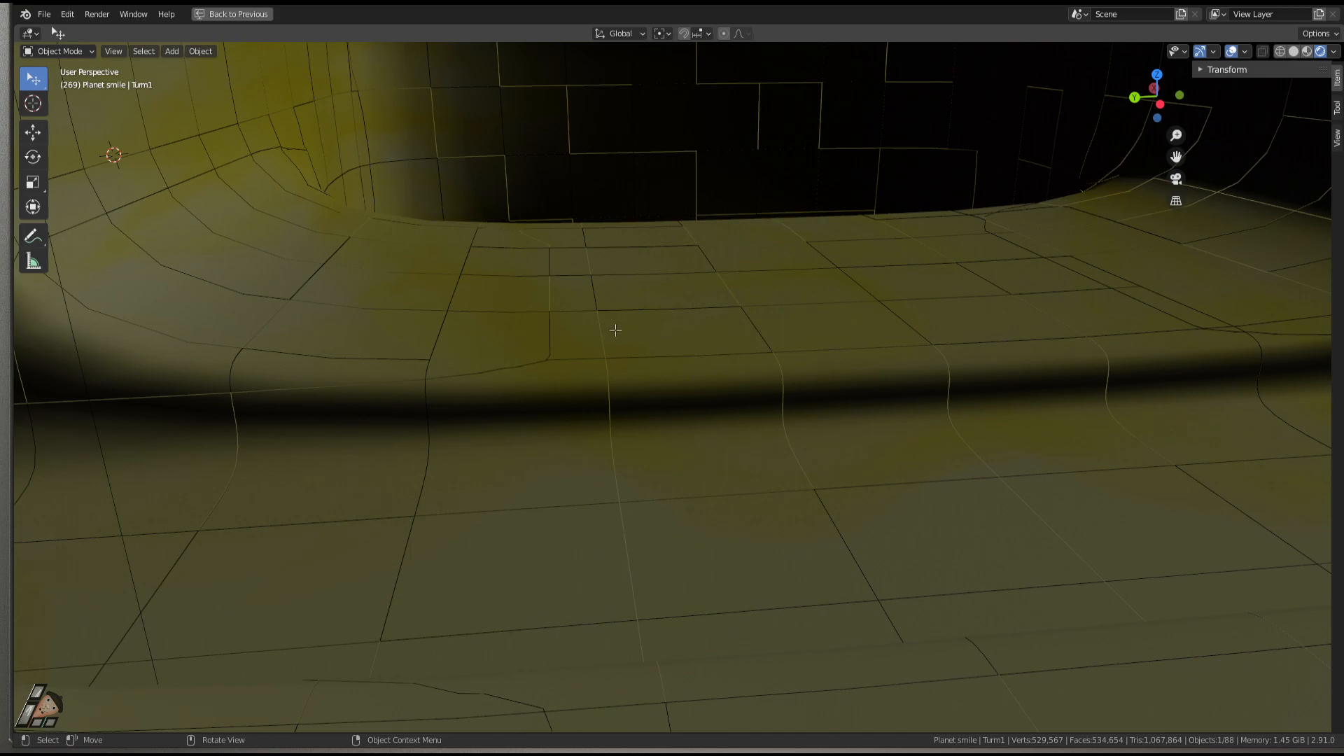
Scale the selected long floor face of the ship's interior very slightly in Edit Mode, and look back along the corridor.
{"action": "key", "text": "Tab"}
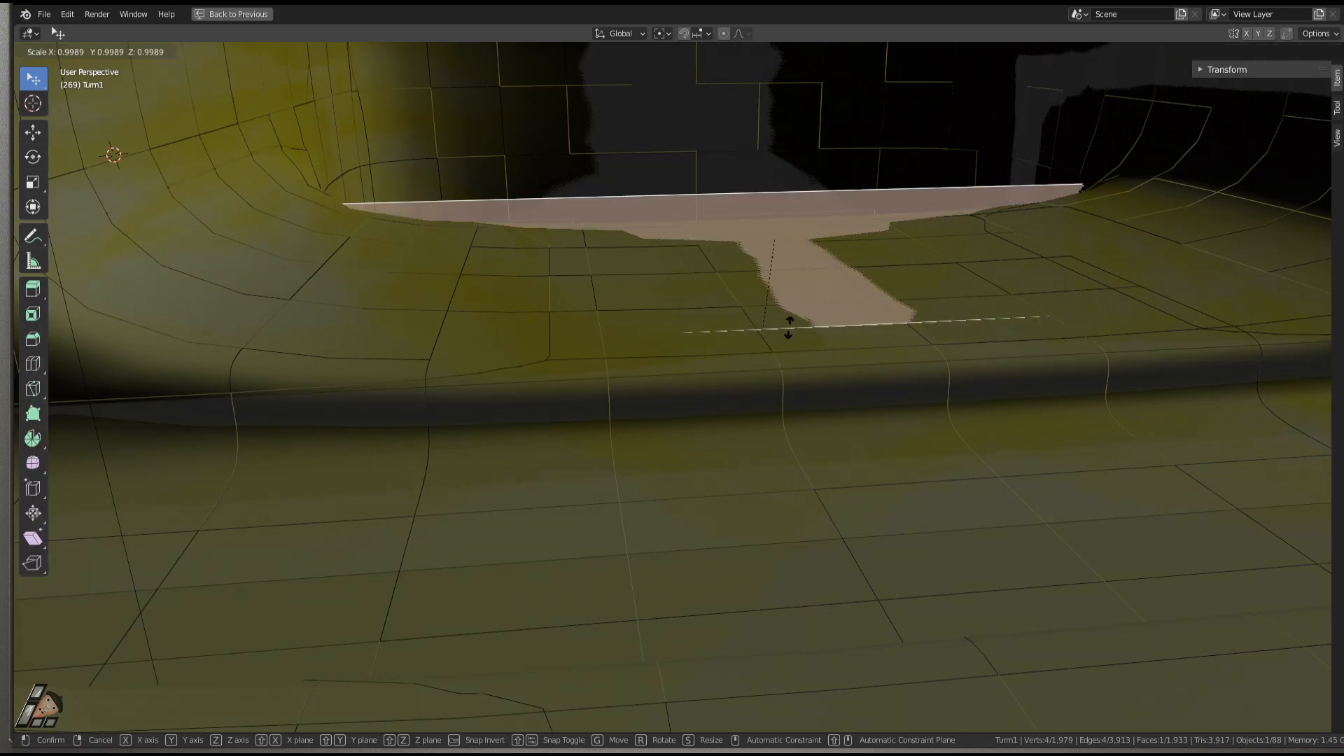
{"action": "left_click", "coordinate": [783, 325]}
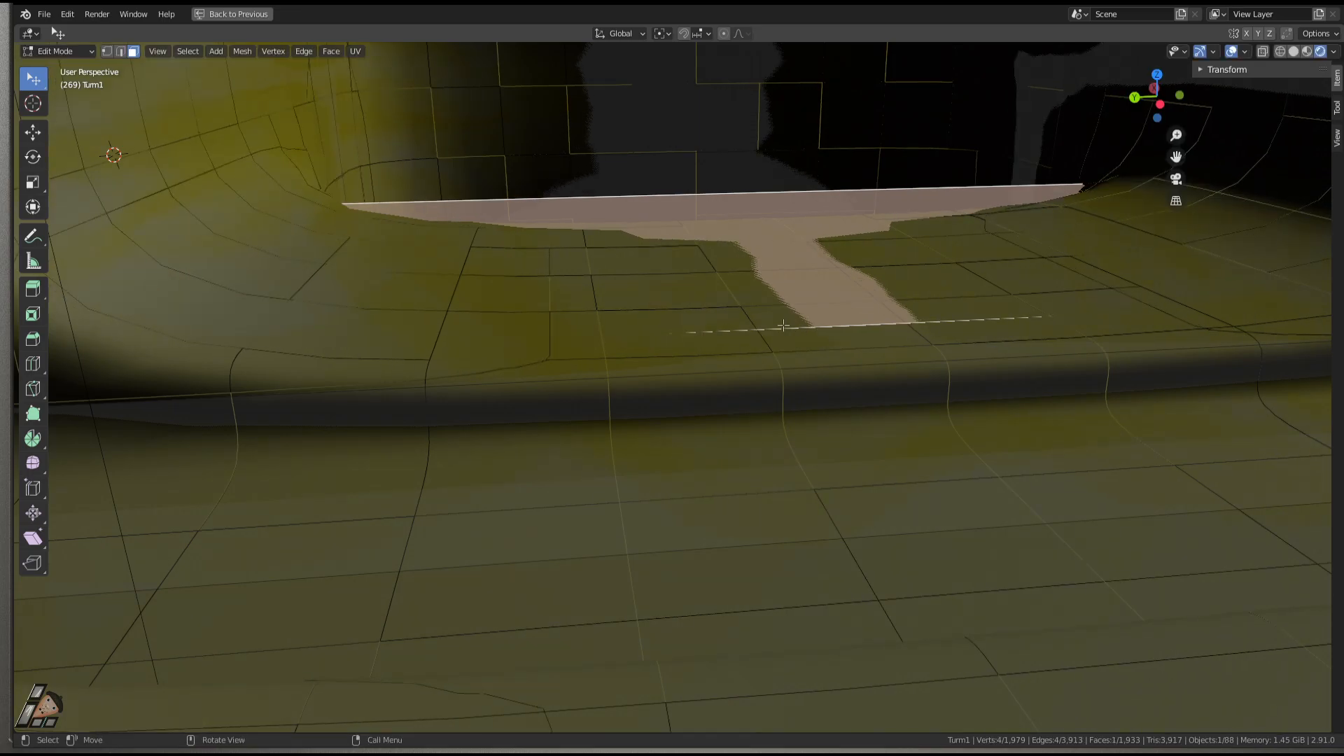
{"action": "key", "text": "shift+grave"}
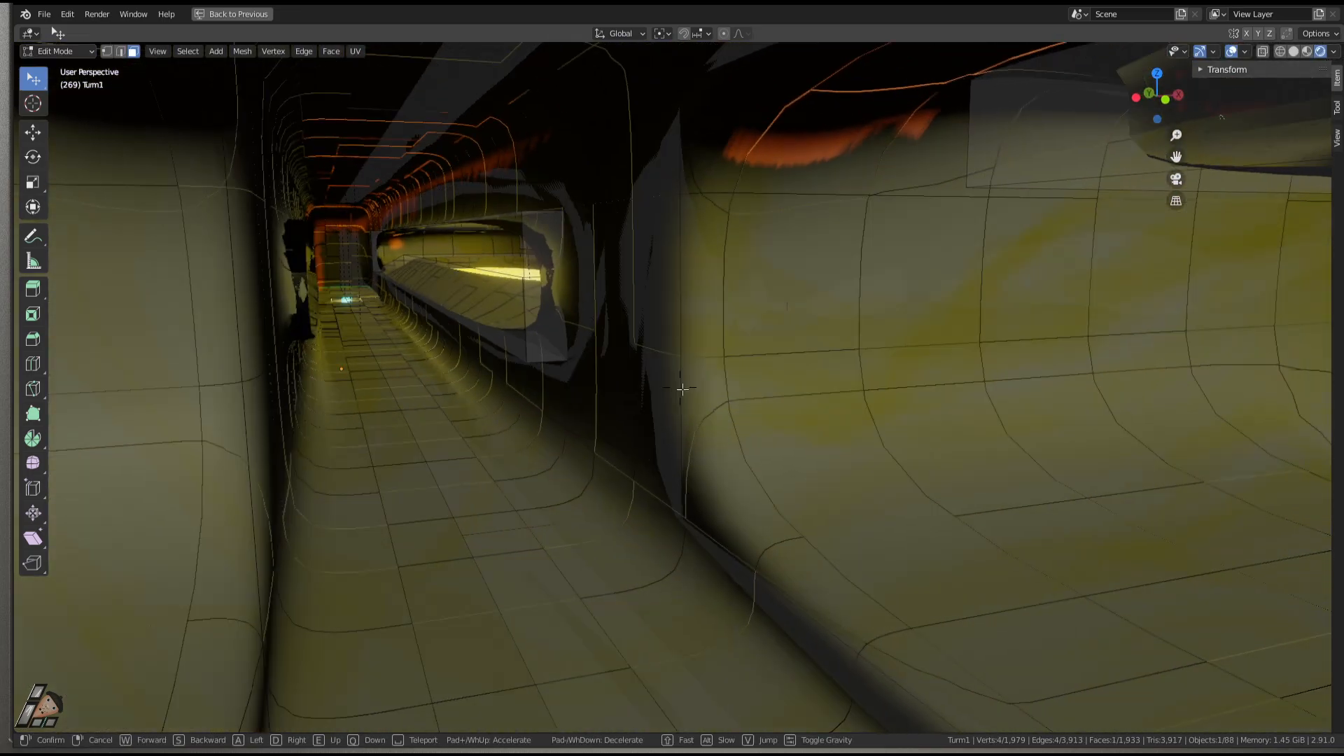
{"action": "key", "text": "Escape"}
{"action": "middle_click_drag", "start_coordinate": [720, 468], "coordinate": [669, 463]}
Leave the ship's interior and fly along the outside of the hull to examine its windows, glowing engines and nose.
{"action": "key", "text": "shift+grave"}
{"action": "key", "text": "s"}
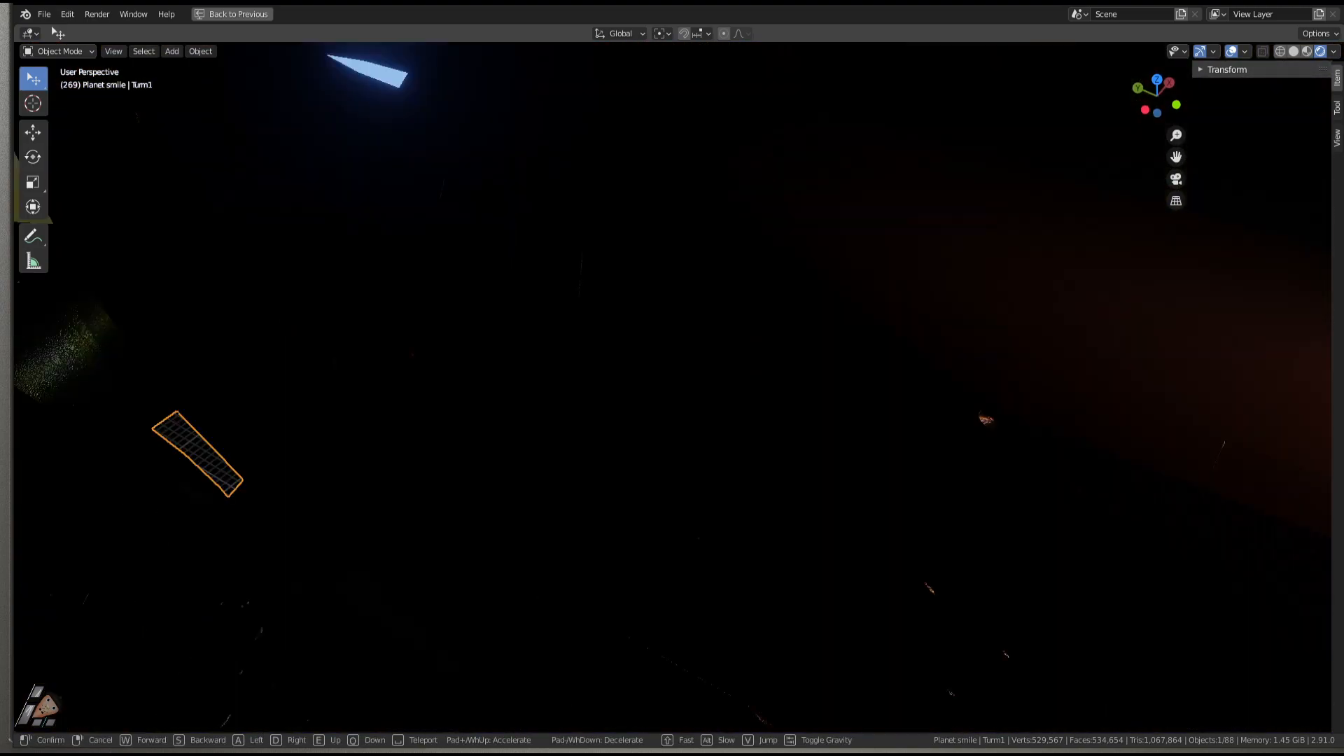
{"action": "key", "text": "a"}
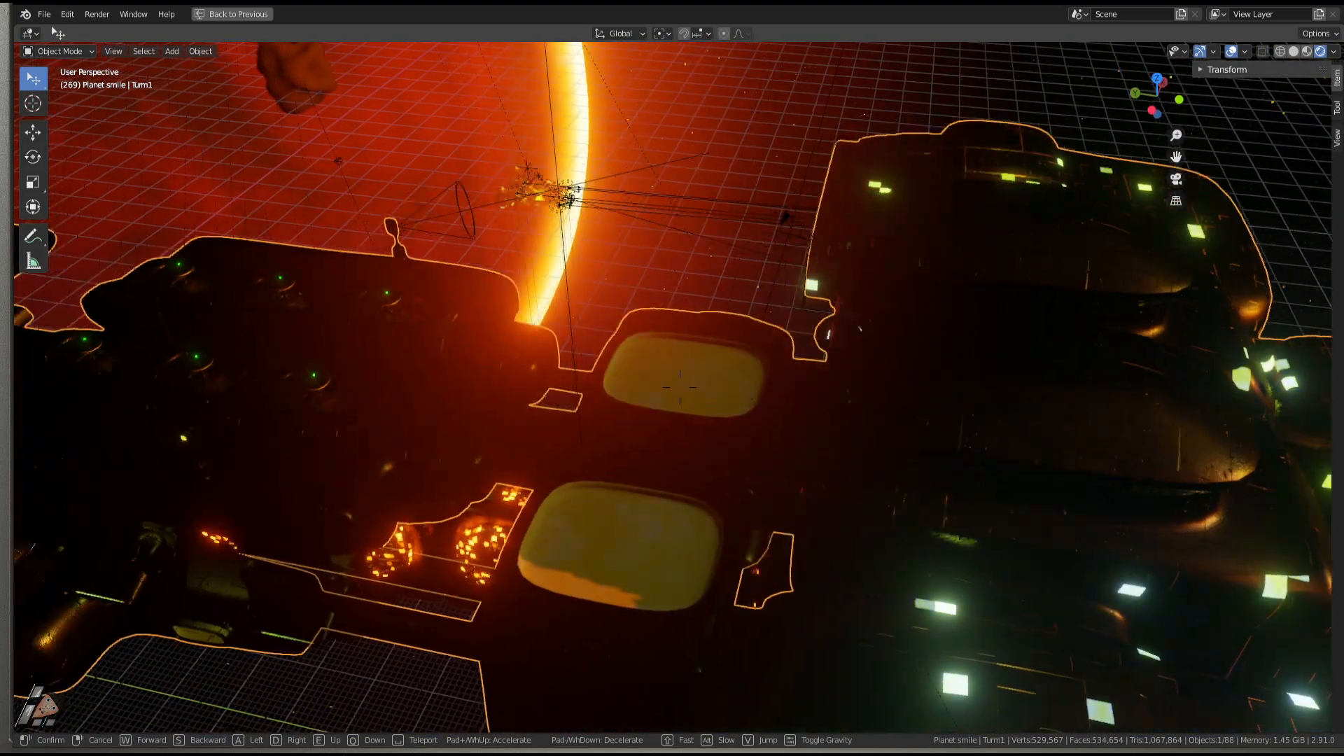
{"action": "key", "text": "w"}
{"action": "key", "text": "a"}
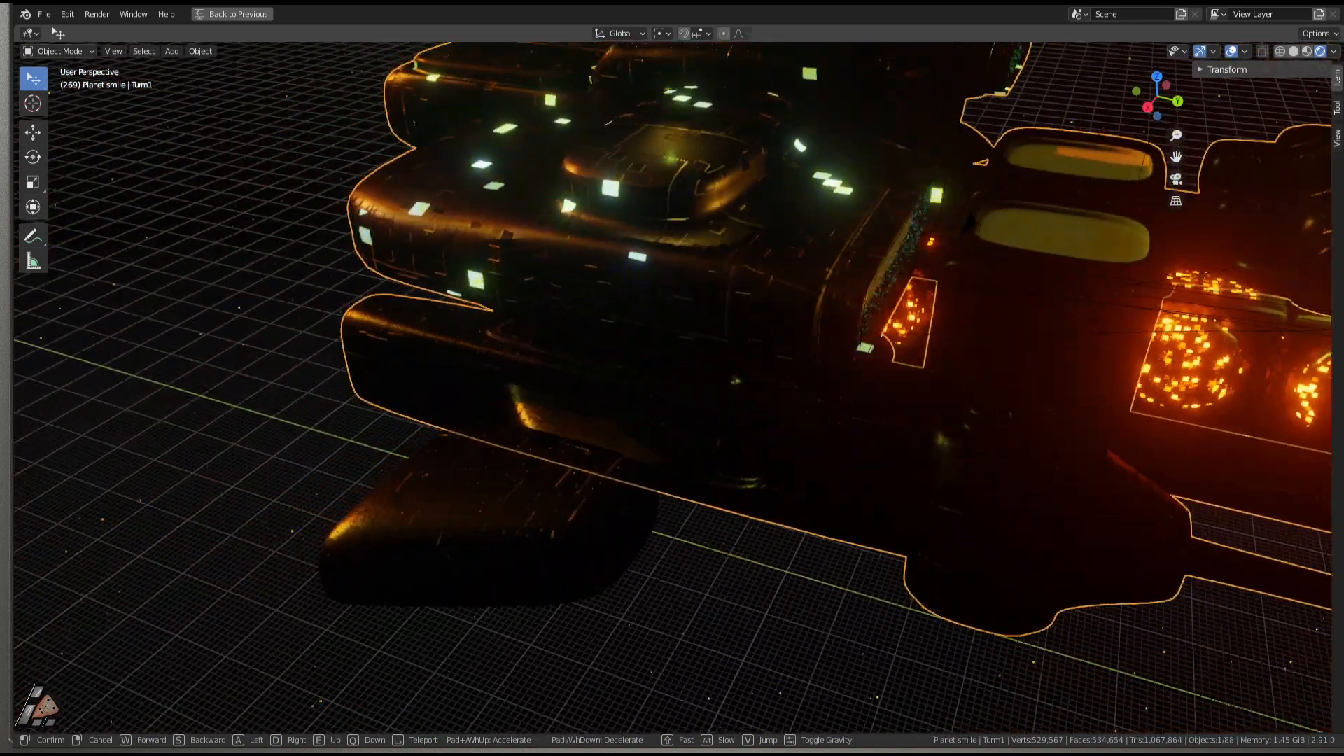
{"action": "key", "text": "a"}
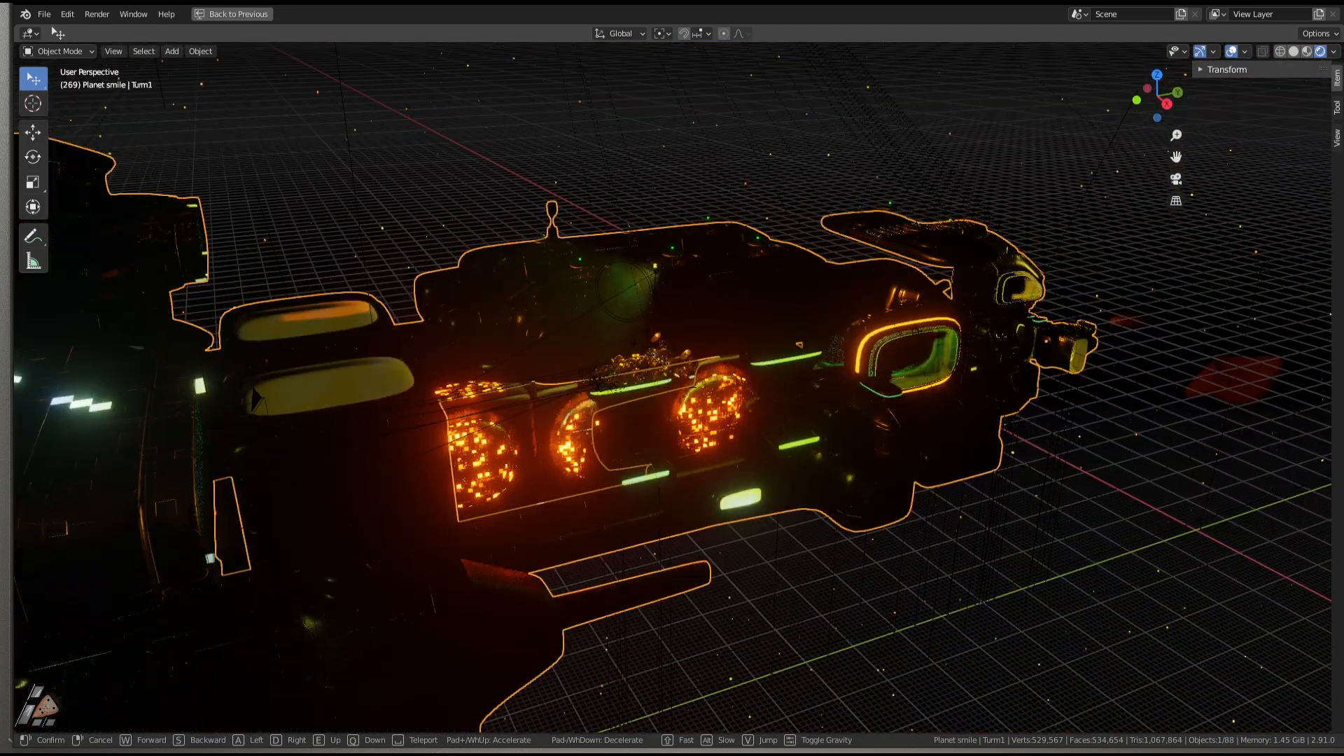
{"action": "key", "text": "w"}
{"action": "key", "text": "d"}
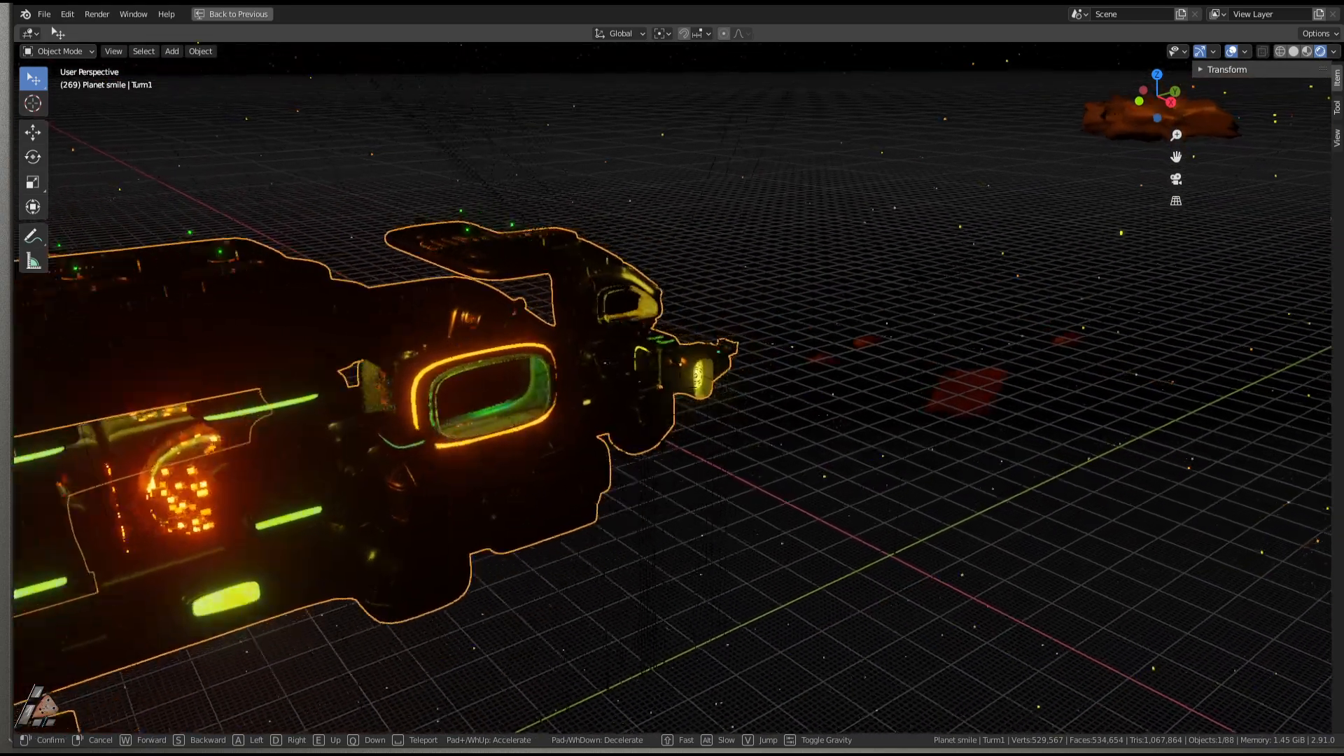
{"action": "key", "text": "w"}
{"action": "key", "text": "d"}
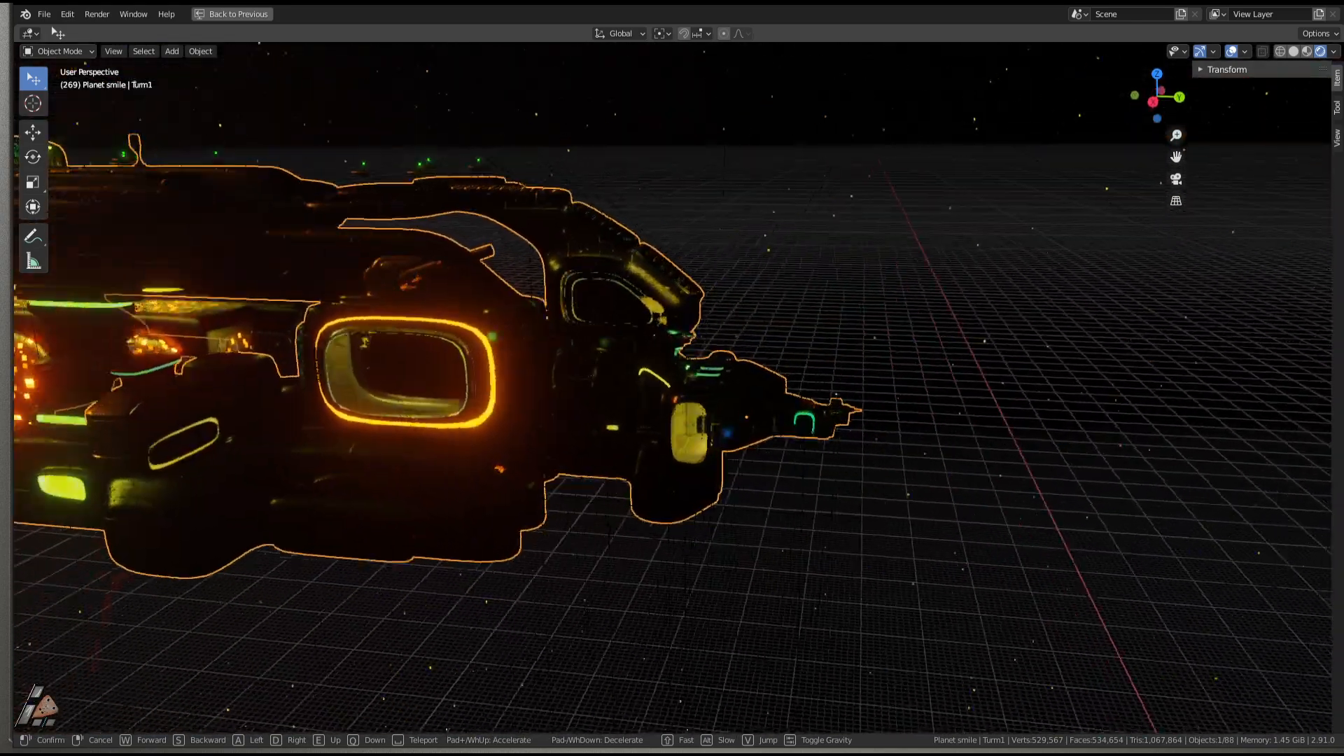
{"action": "key", "text": "w"}
{"action": "key", "text": "w"}
{"action": "key", "text": "d"}
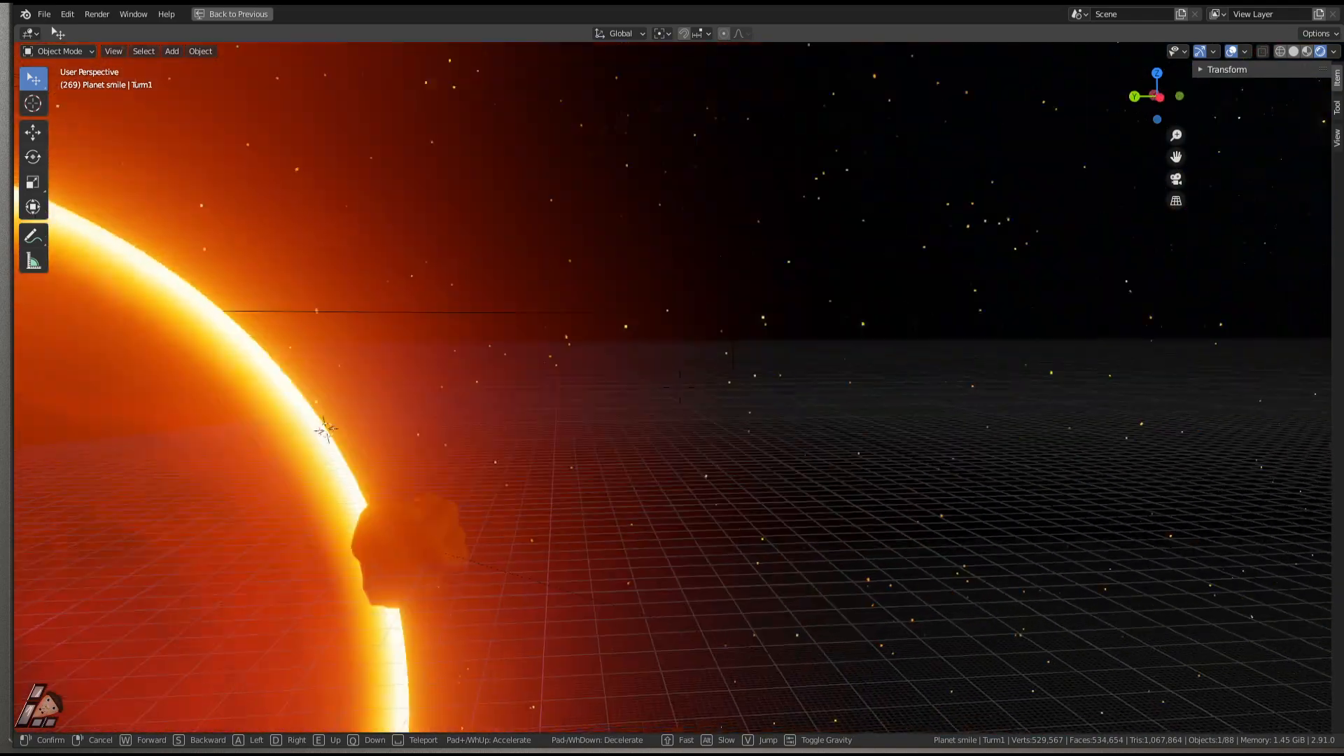
Fly into the ship through its lit front window and walk the corridor to the rear panel and side windows.
{"action": "key", "text": "w"}
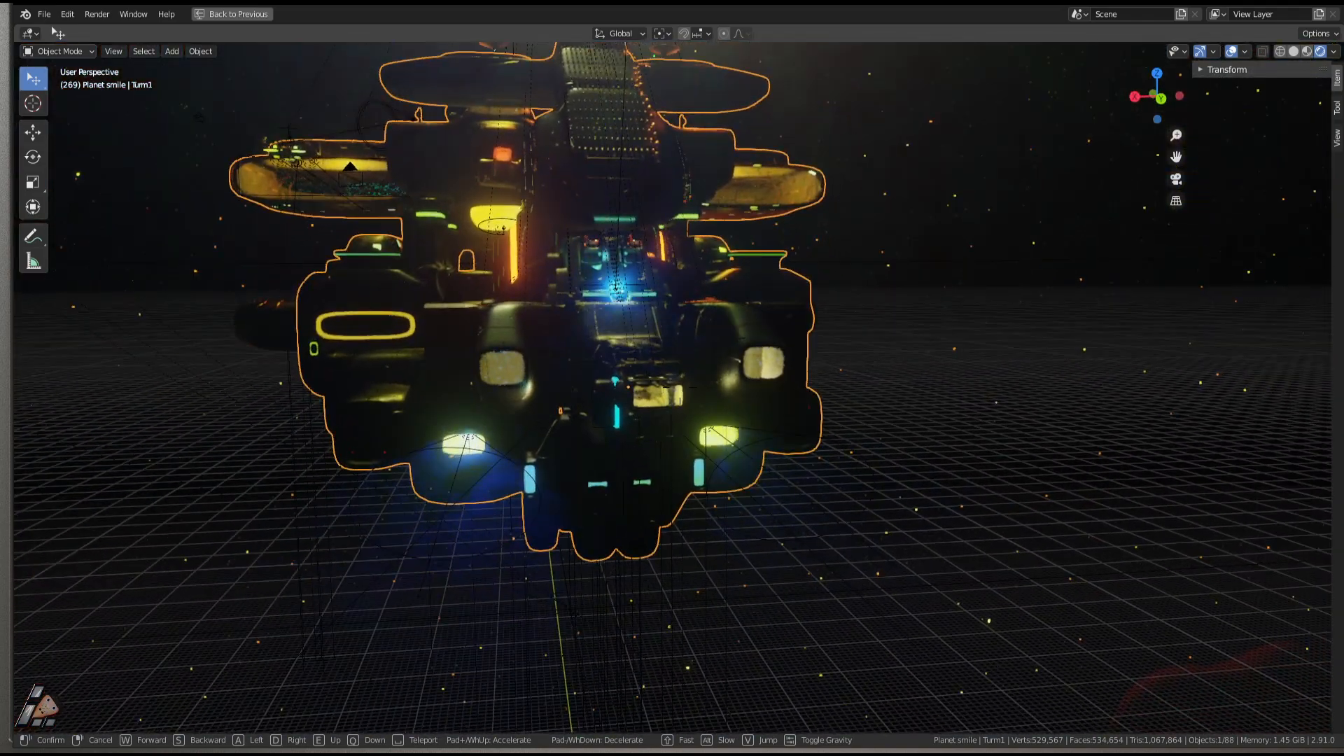
{"action": "key", "text": "w"}
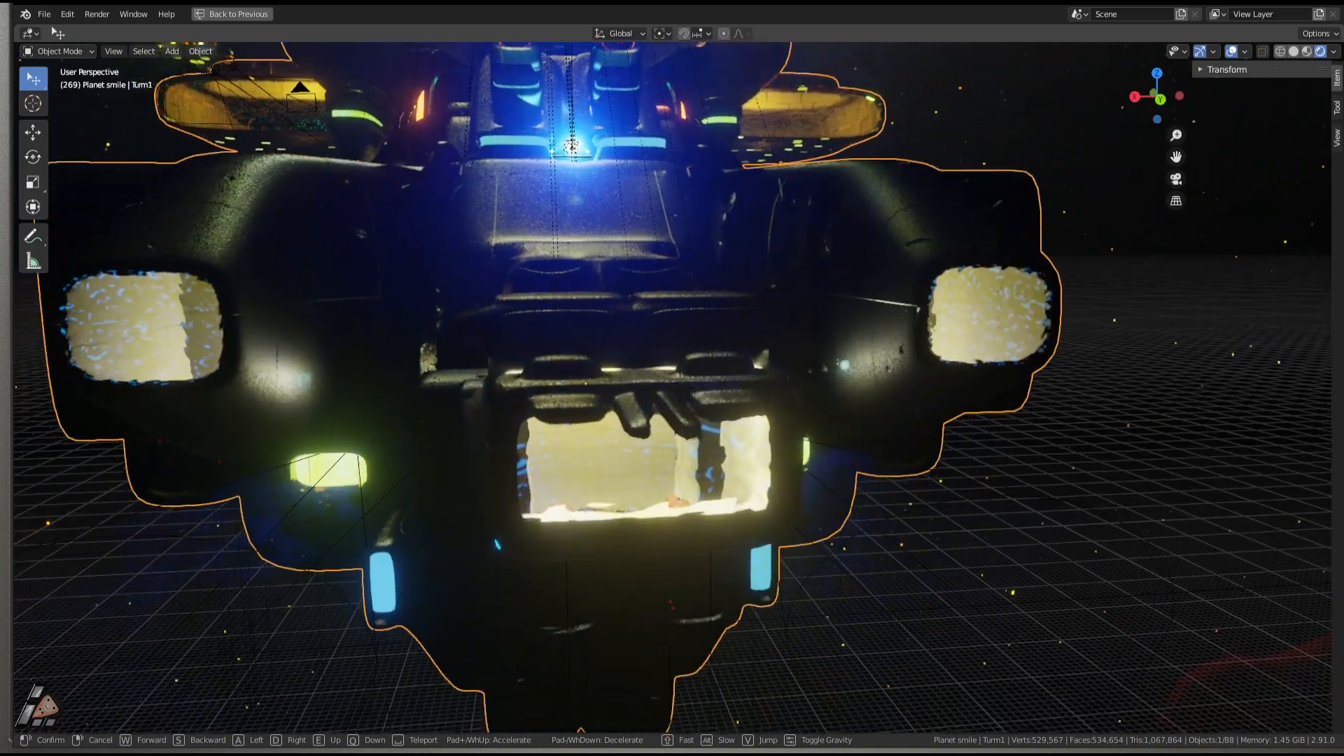
{"action": "key", "text": "w"}
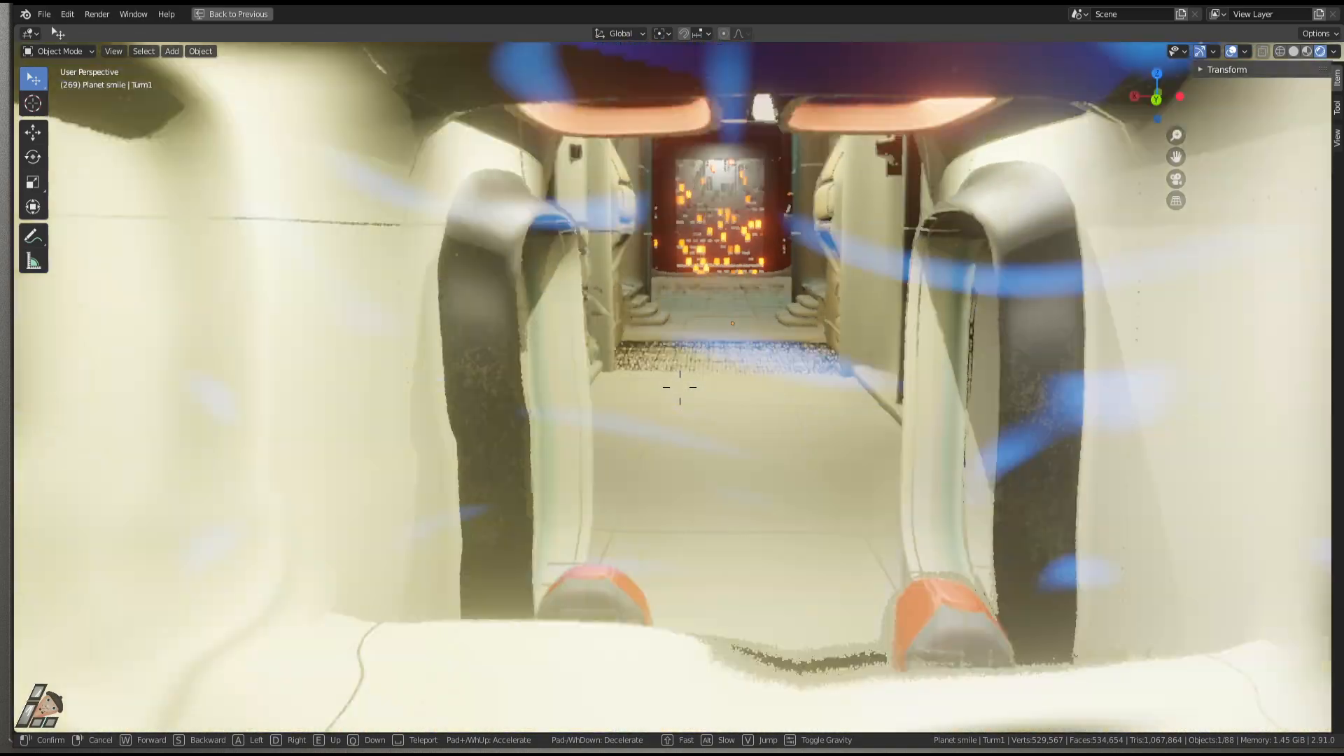
{"action": "key", "text": "w"}
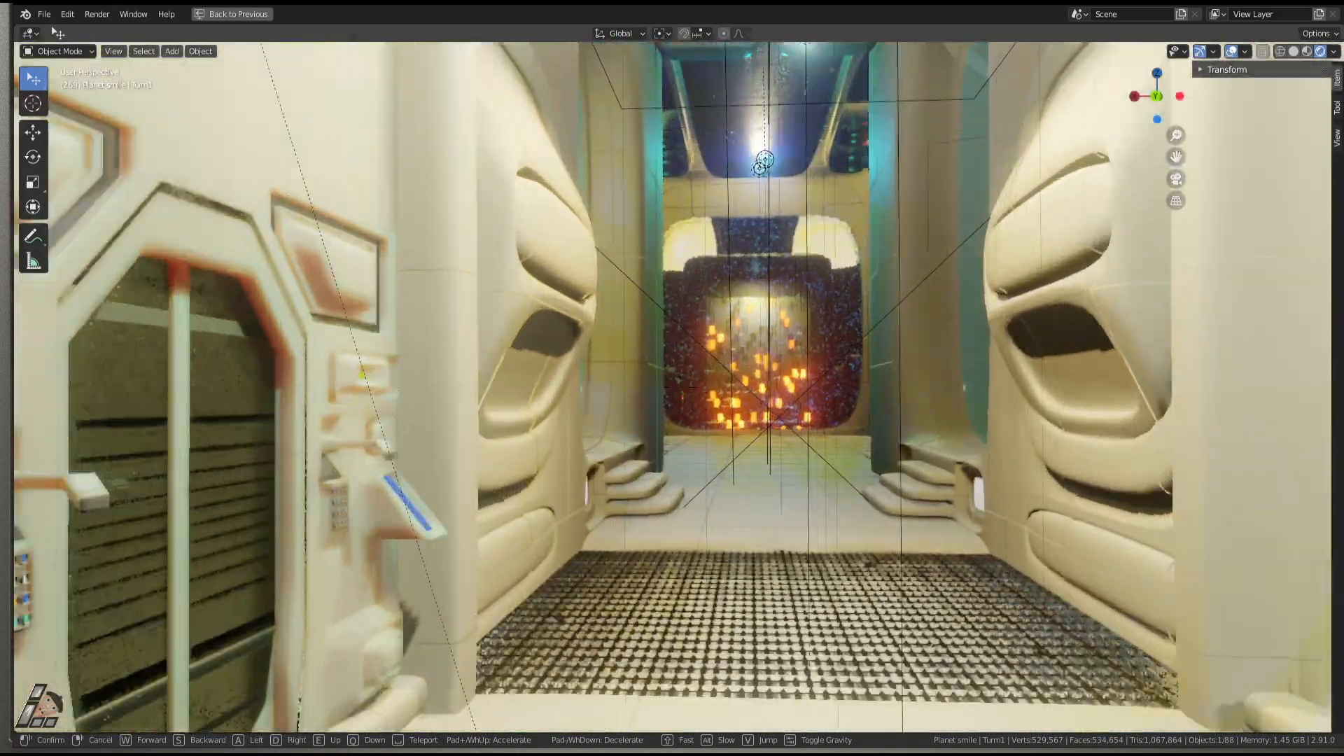
{"action": "key", "text": "w"}
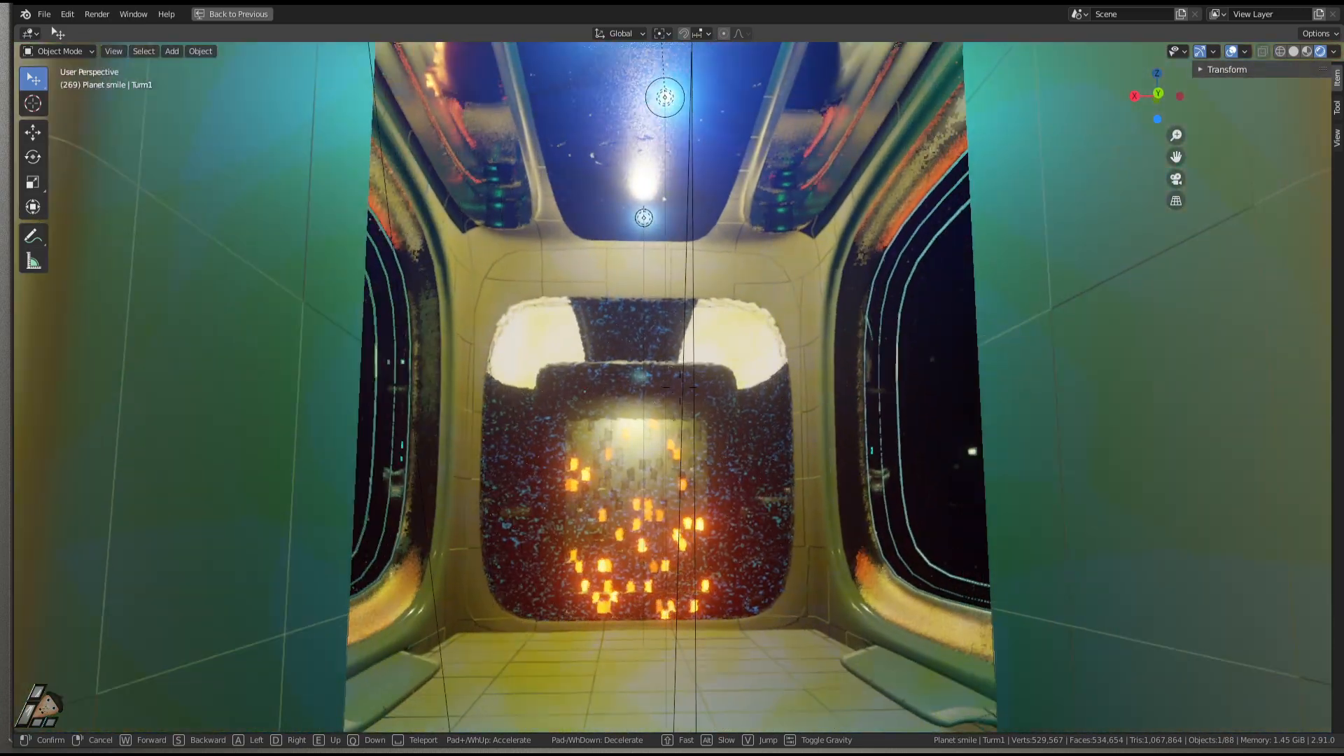
{"action": "key", "text": "w"}
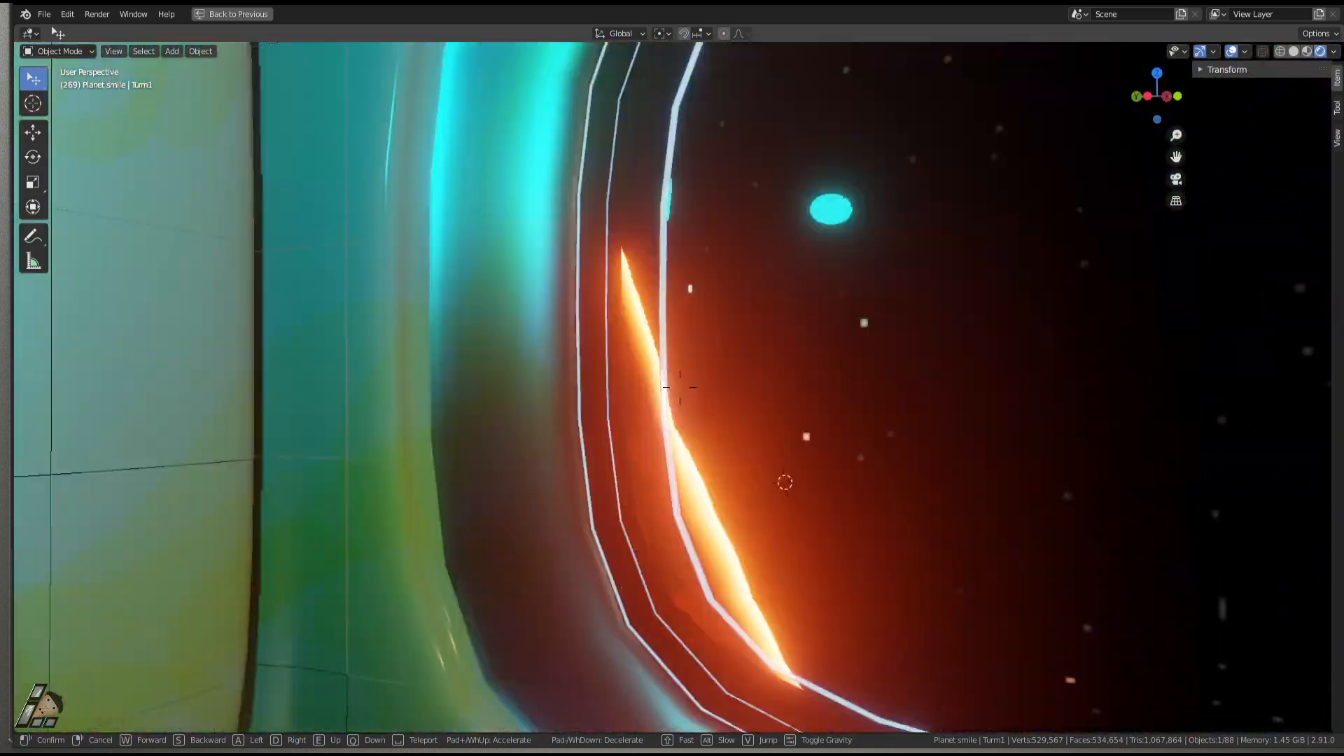
{"action": "key", "text": "w"}
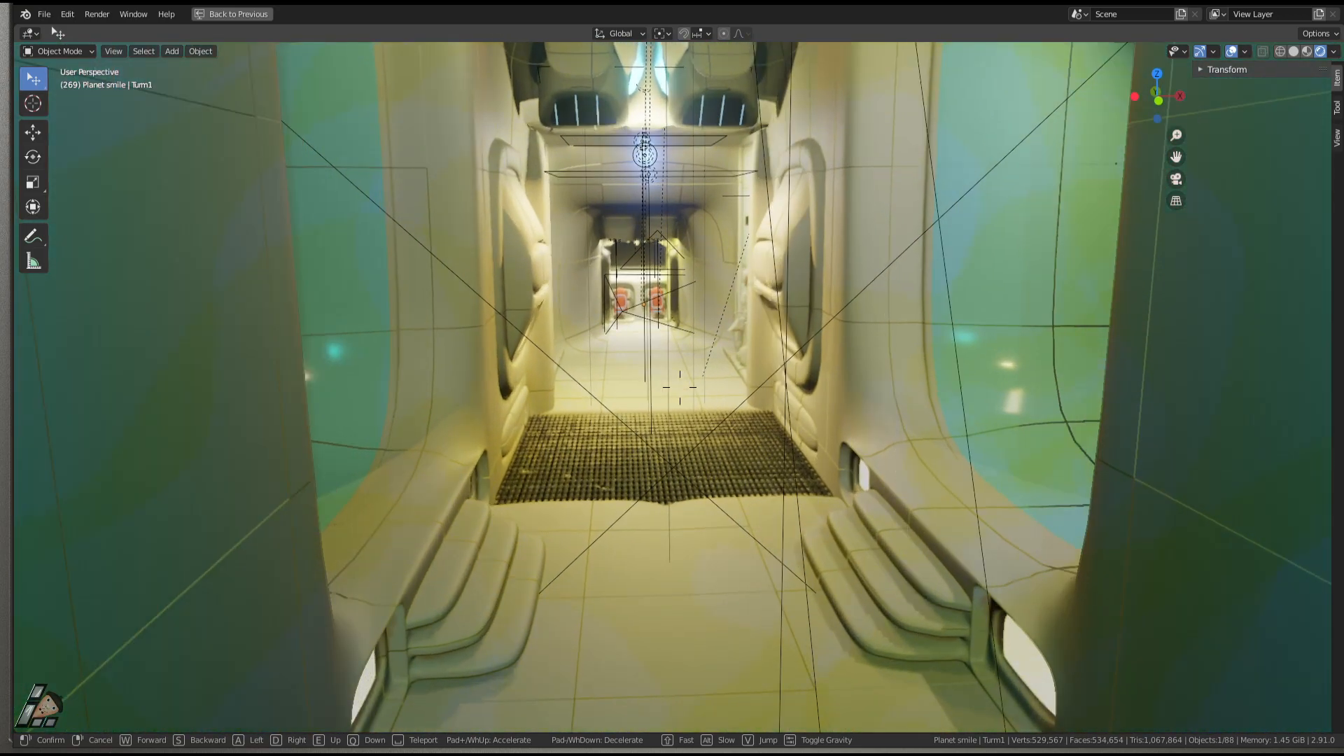
{"action": "key", "text": "w"}
{"action": "left_click", "coordinate": [728, 378]}
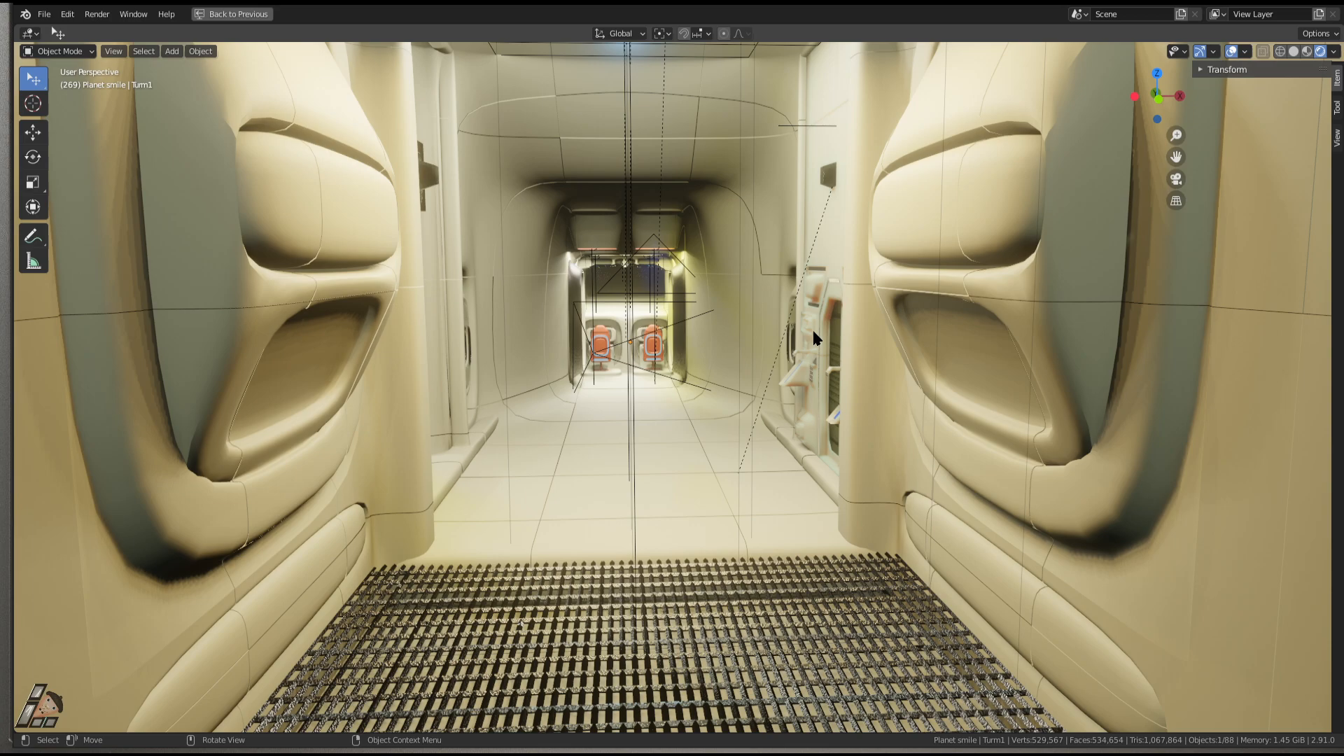
Walk around the corridor again to examine the wall door, the floor grating and the sun through the side window.
{"action": "key", "text": "shift+grave"}
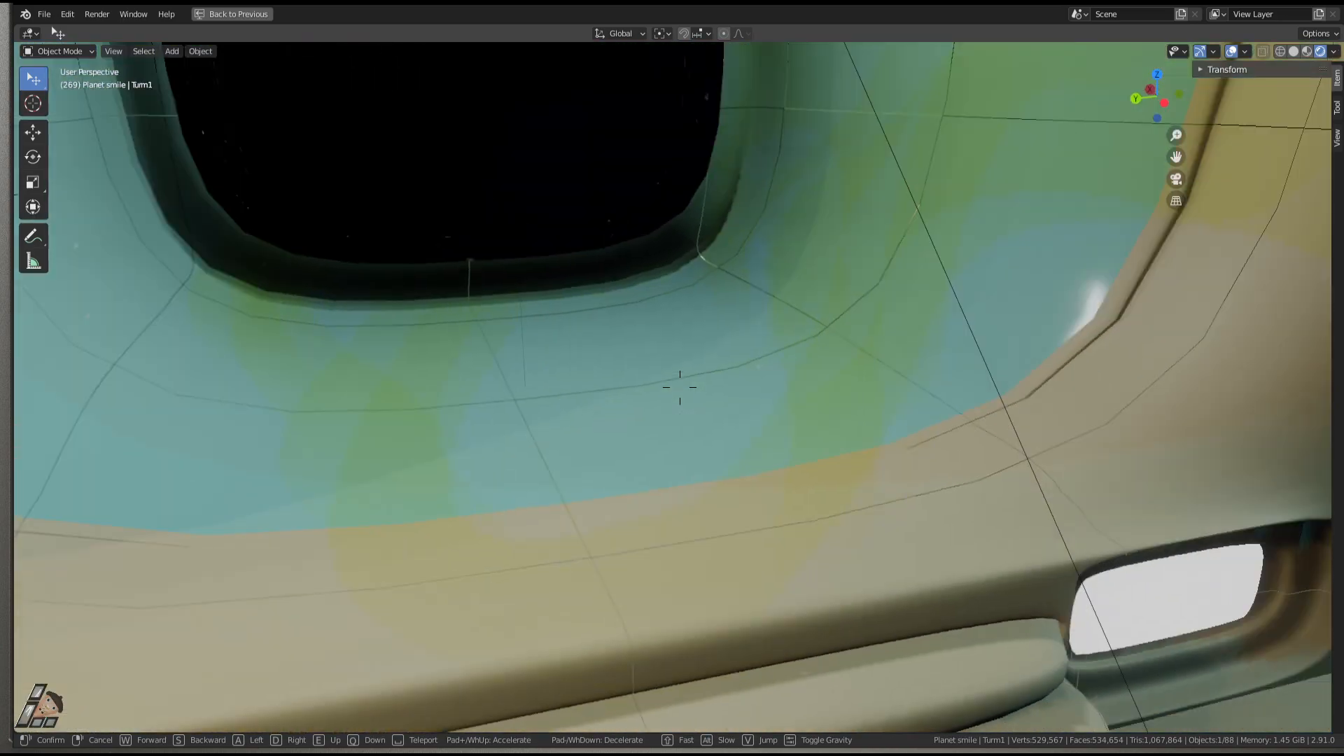
{"action": "key", "text": "s"}
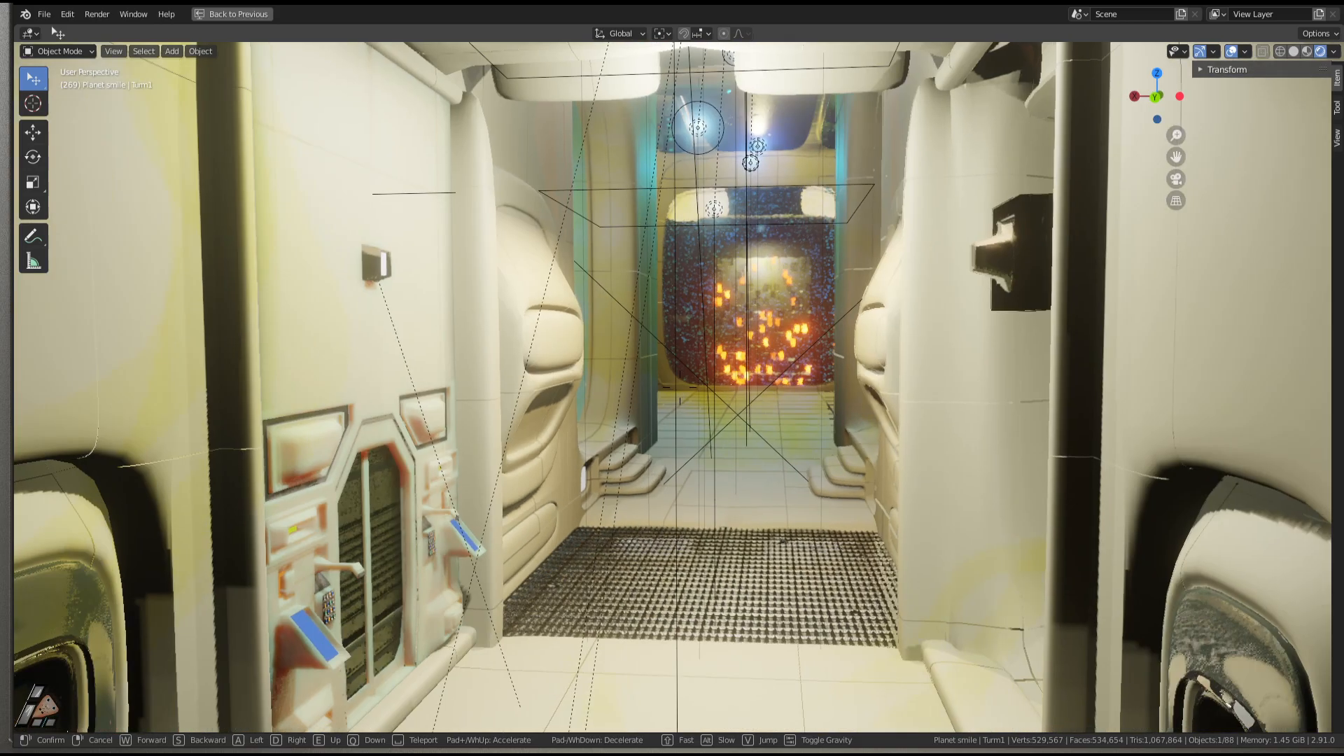
{"action": "key", "text": "w"}
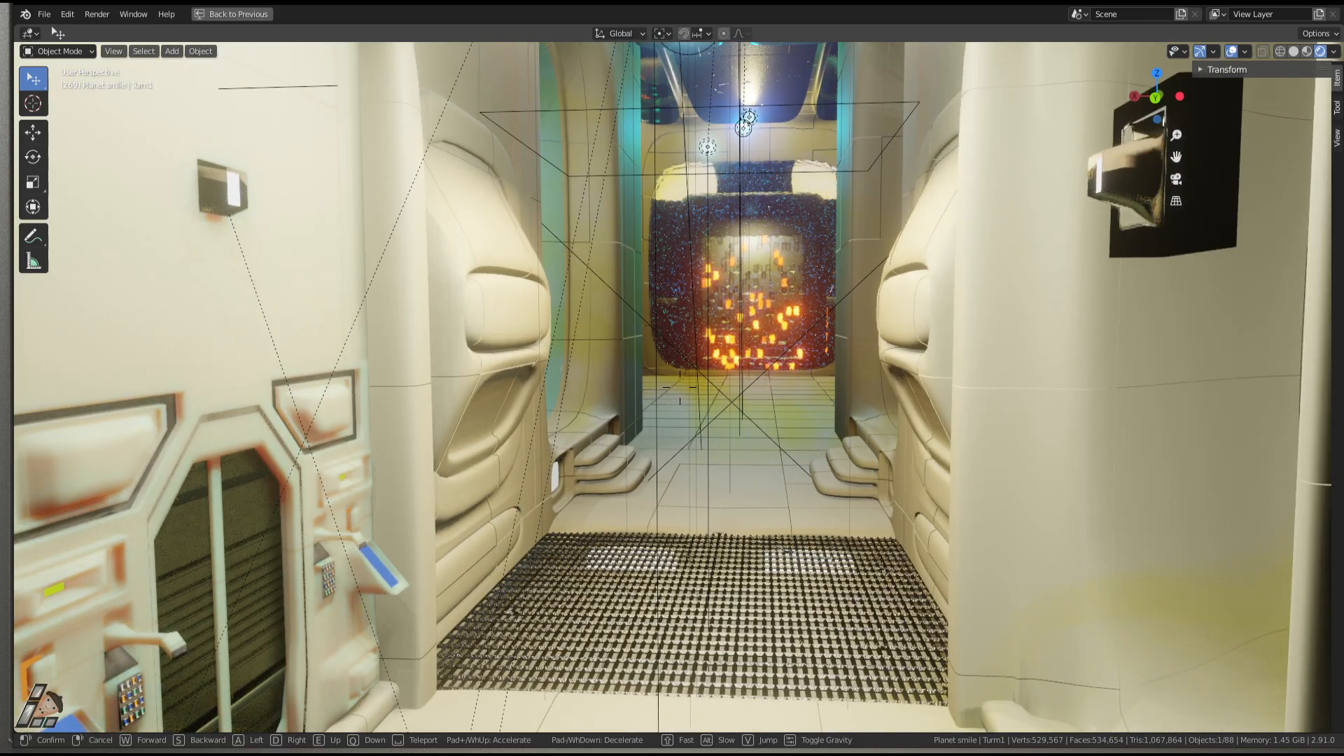
{"action": "key", "text": "s"}
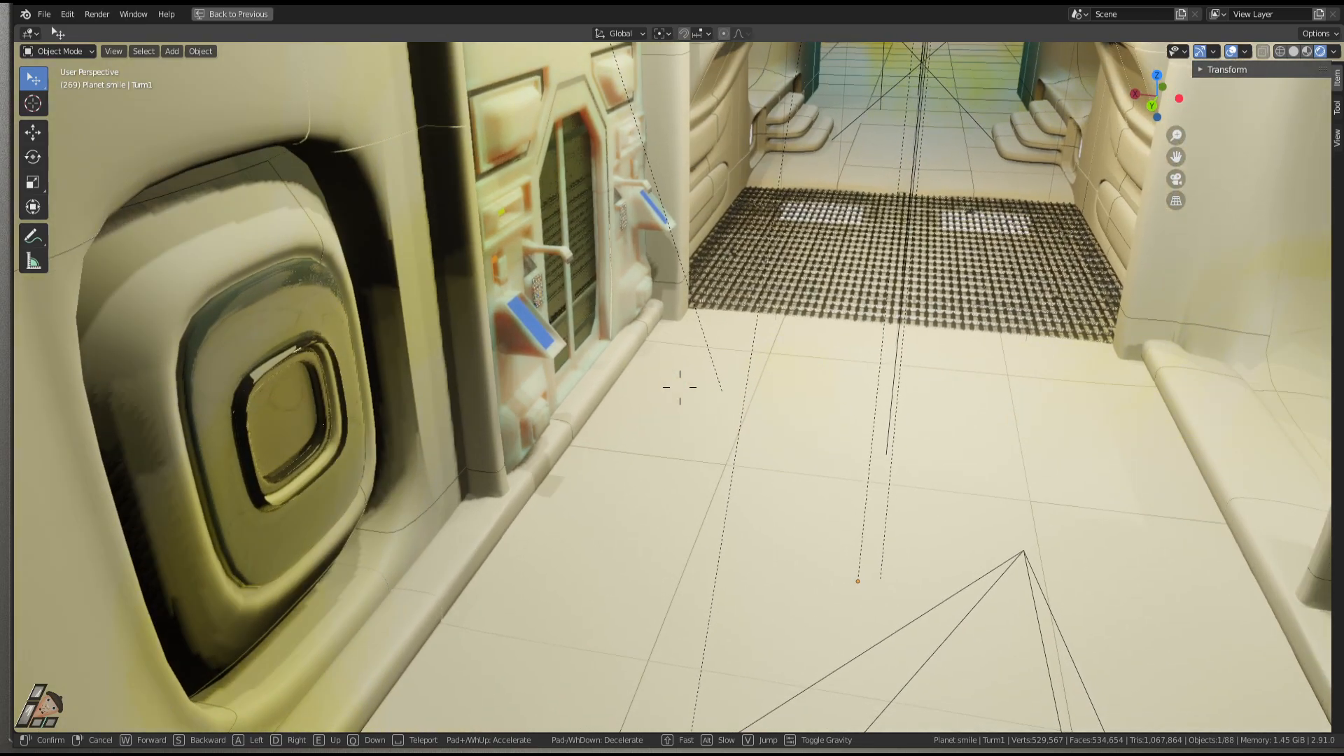
{"action": "key", "text": "w"}
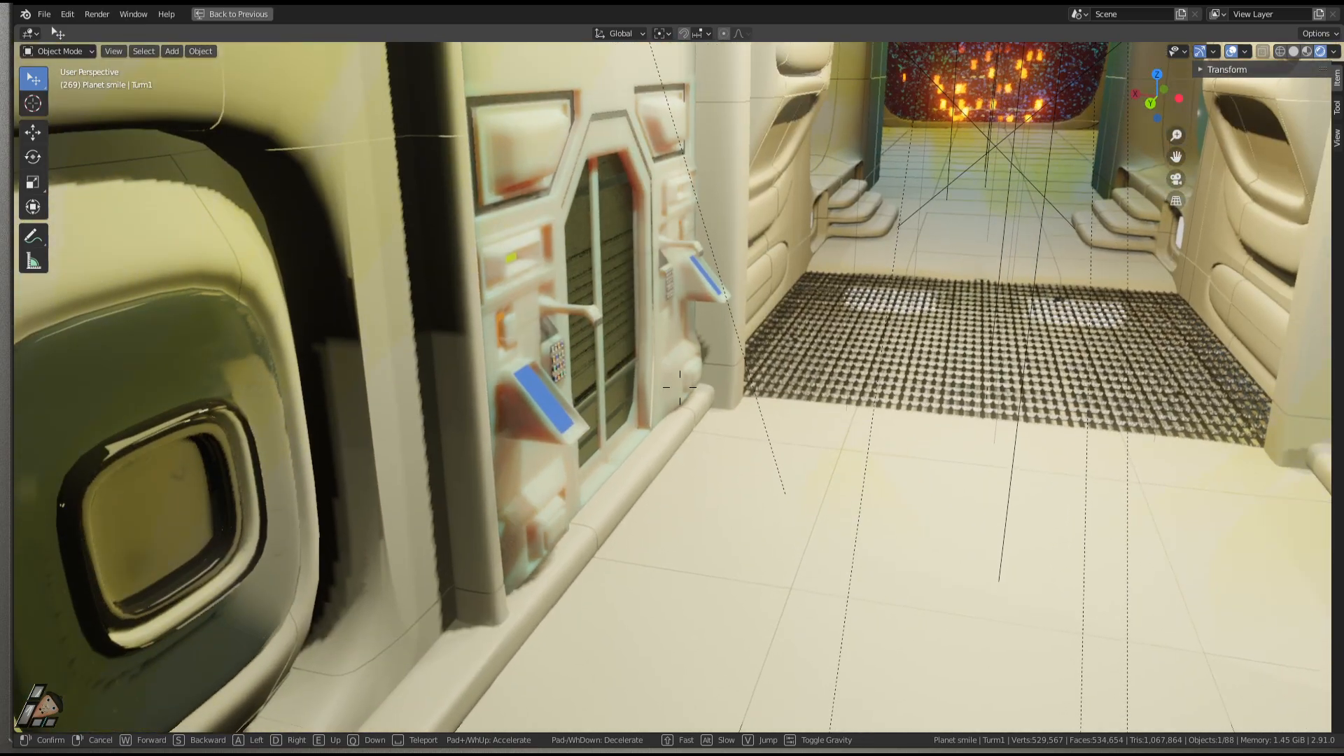
{"action": "key", "text": "w"}
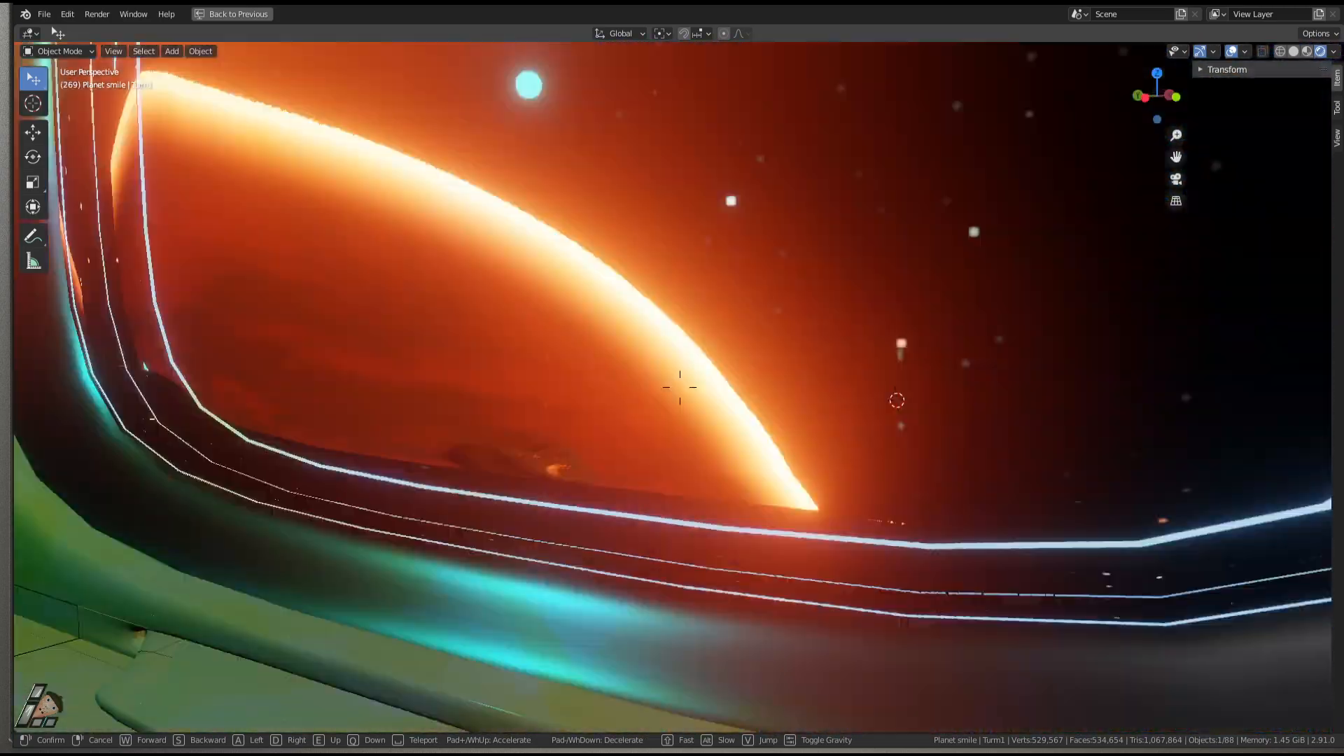
{"action": "key", "text": "w"}
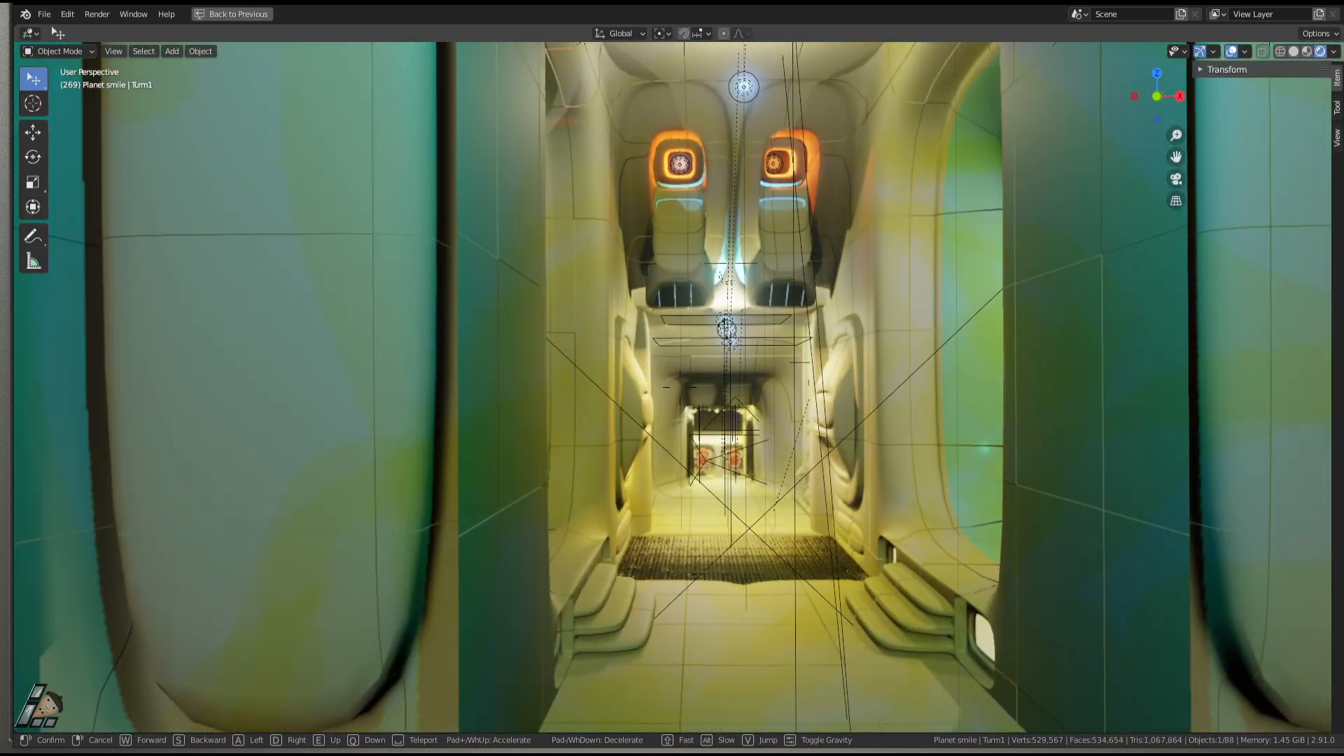
Walk down the corridor to the cockpit and stop close behind the two orange seats facing their screens.
{"action": "key", "text": "w"}
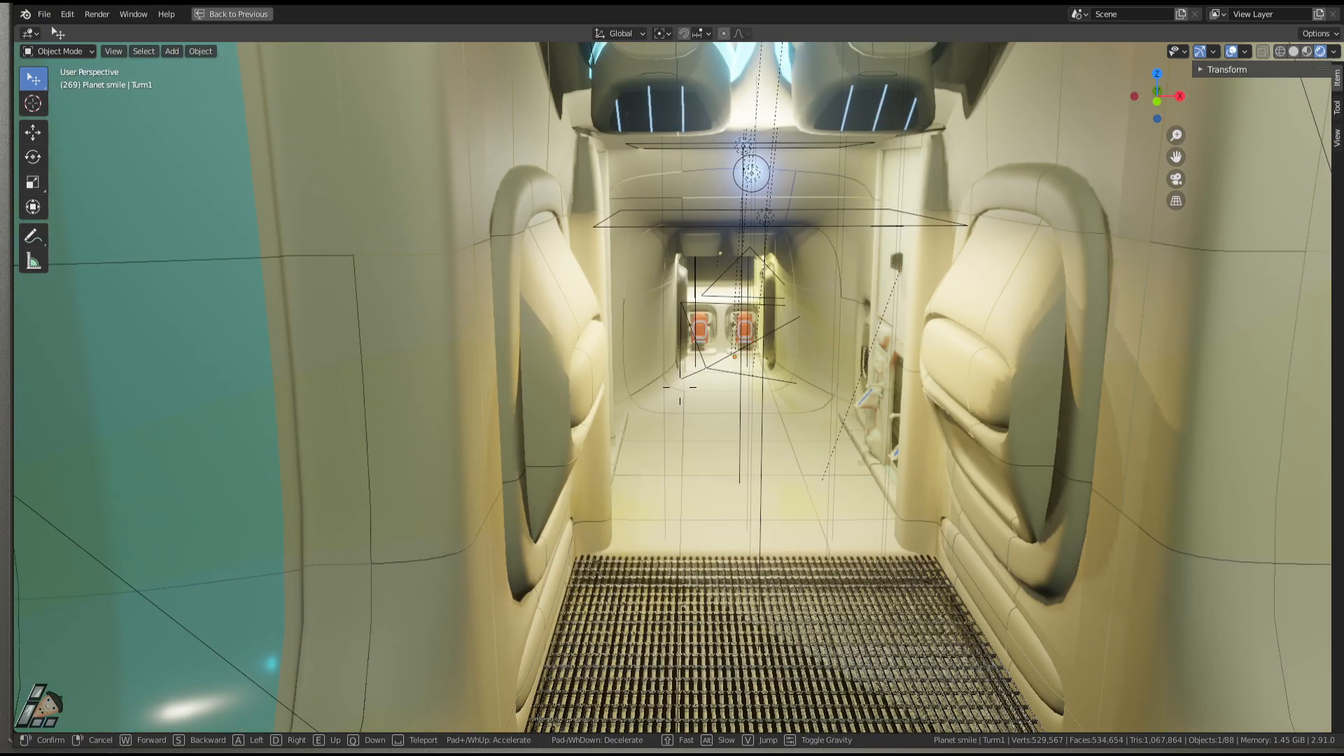
{"action": "key", "text": "w"}
{"action": "key", "text": "w"}
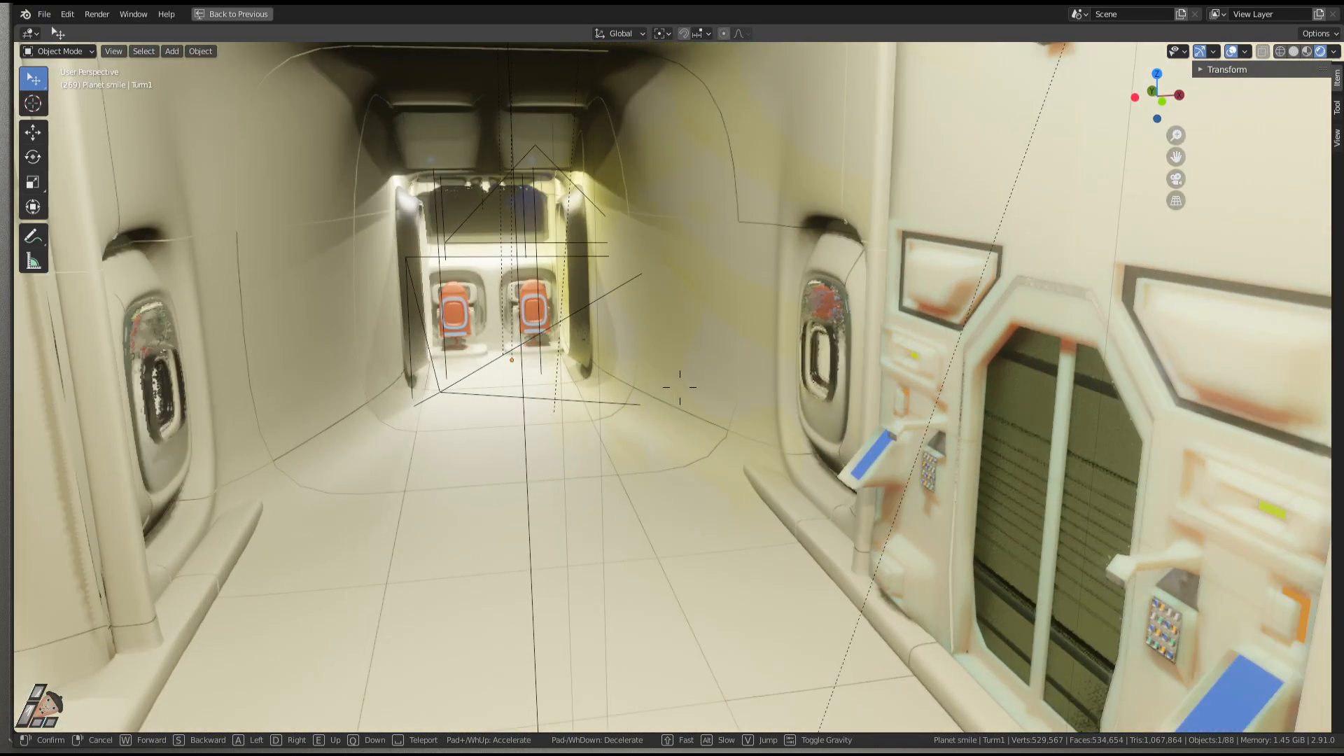
{"action": "key", "text": "w"}
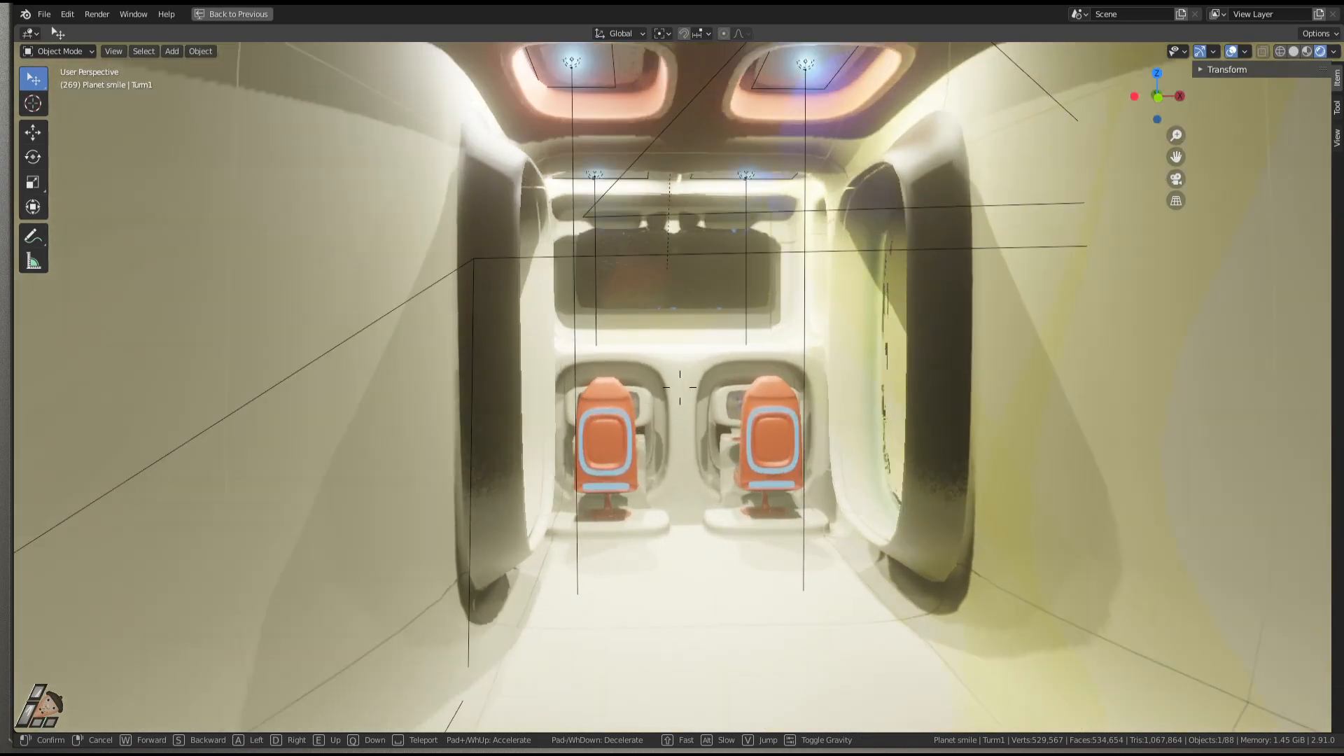
{"action": "key", "text": "w"}
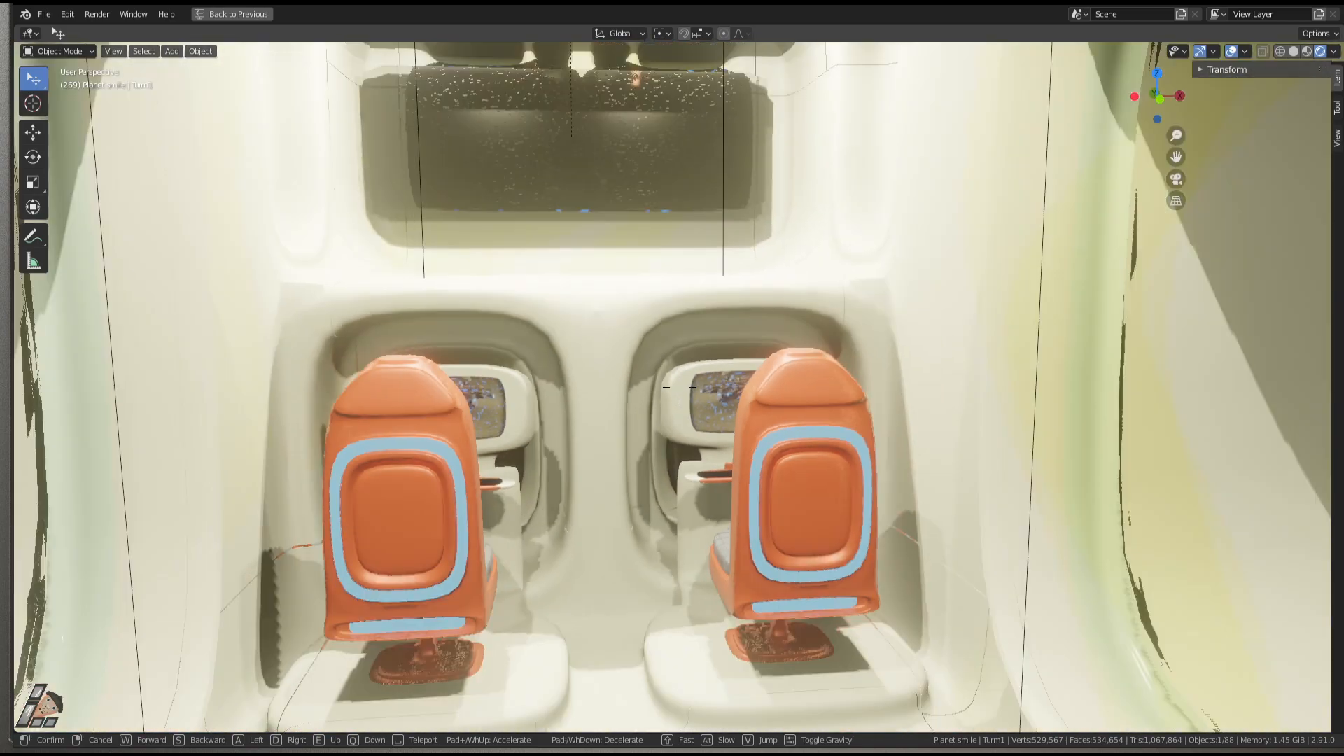
{"action": "key", "text": "s"}
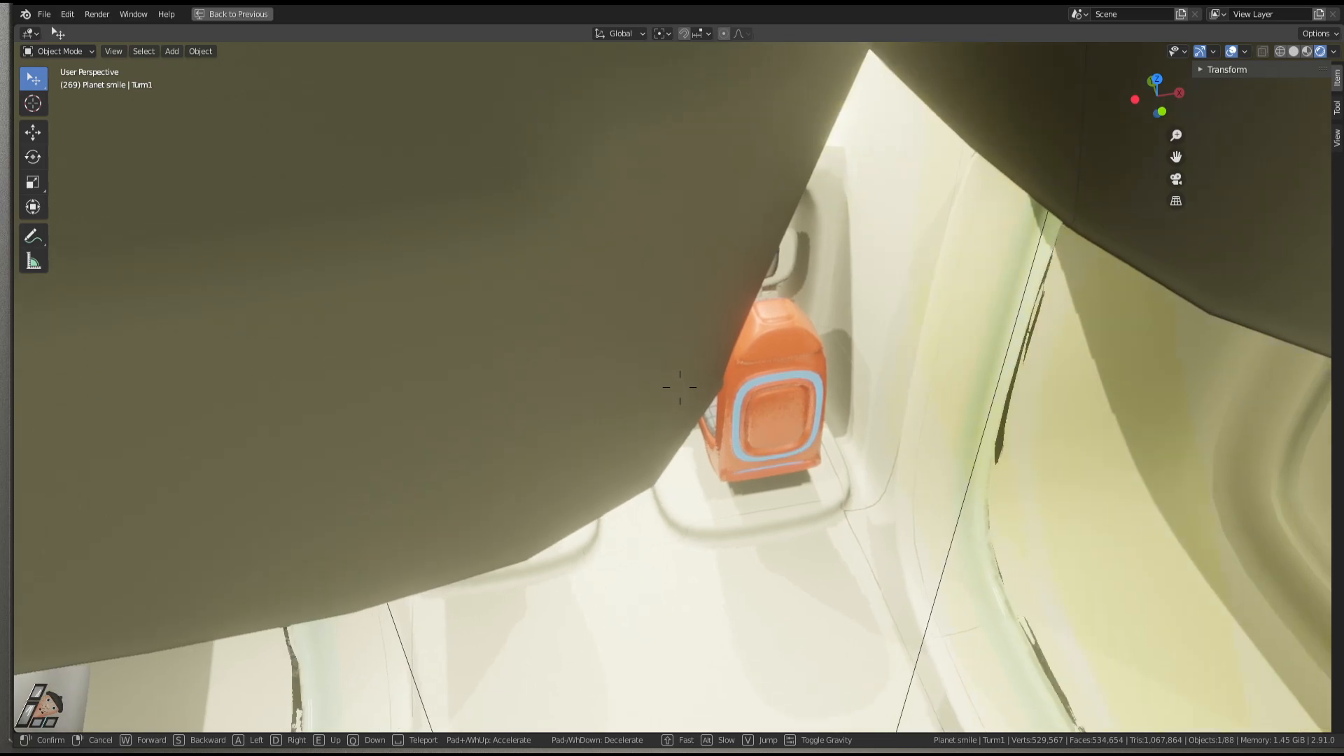
{"action": "key", "text": "w"}
{"action": "left_click", "coordinate": [679, 387]}
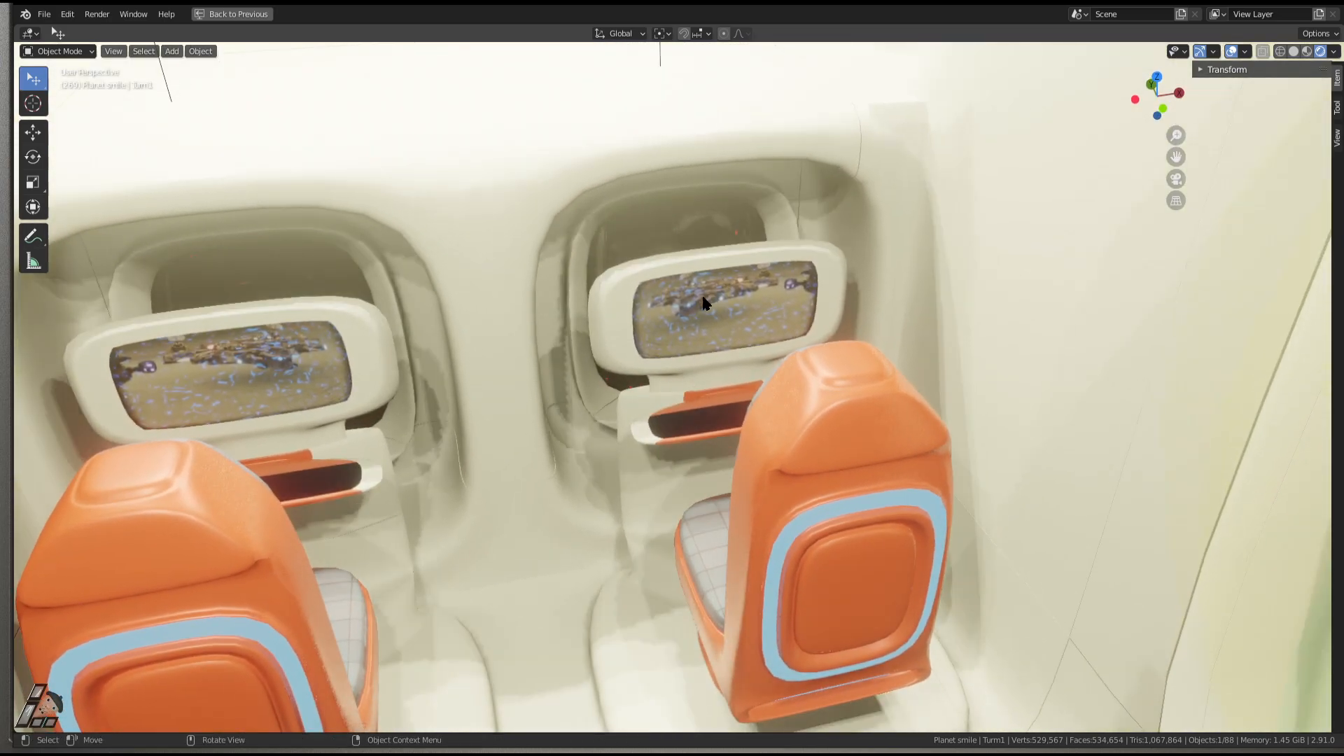
Play the animation to run the video on the cockpit screens, and open the Texture Paint workspace with the ship in Edit Mode.
{"action": "key", "text": "space"}
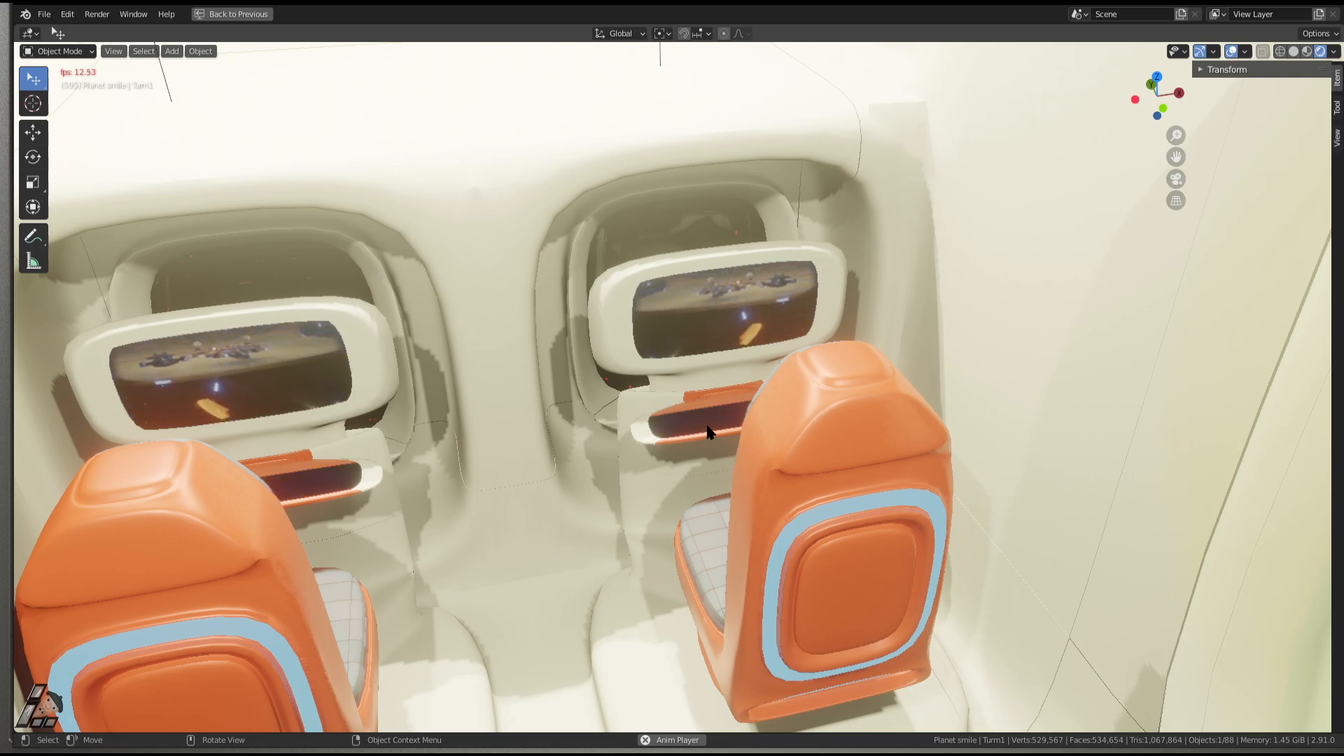
{"action": "key", "text": "Tab"}
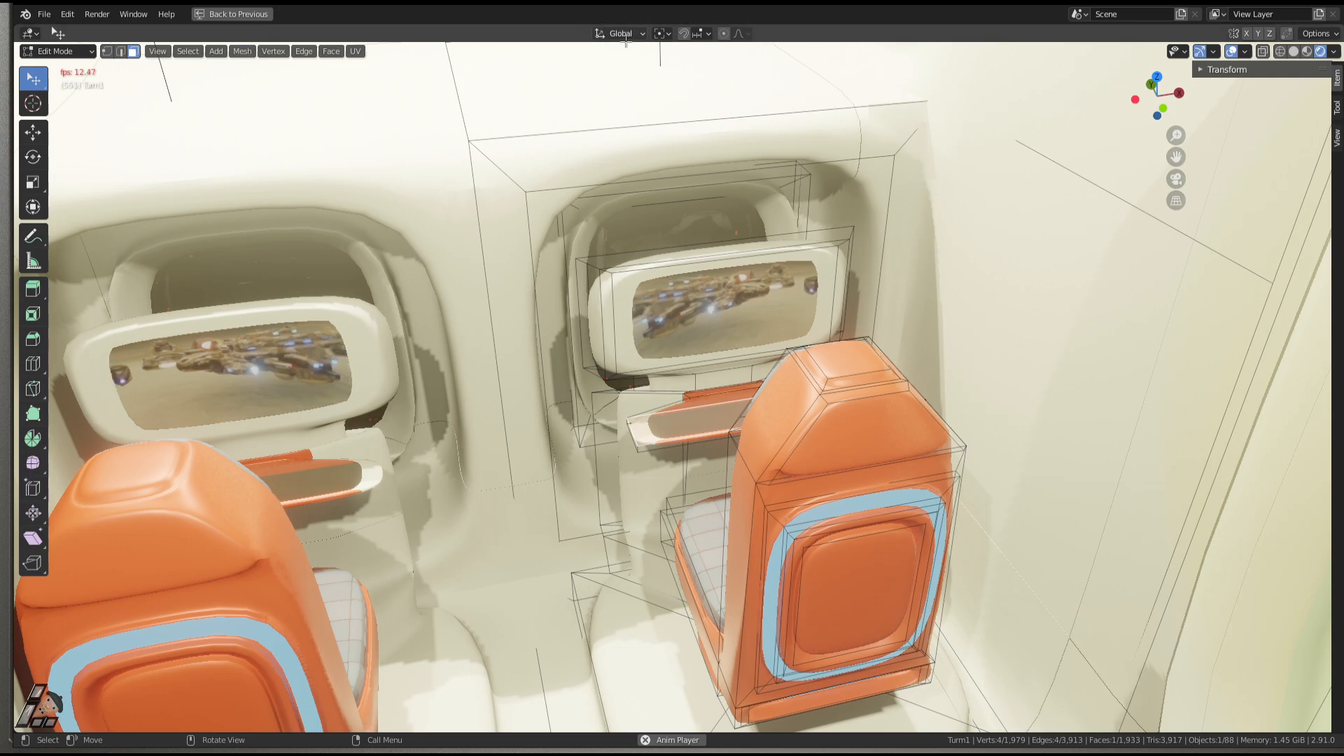
{"action": "key", "text": "ctrl+space"}
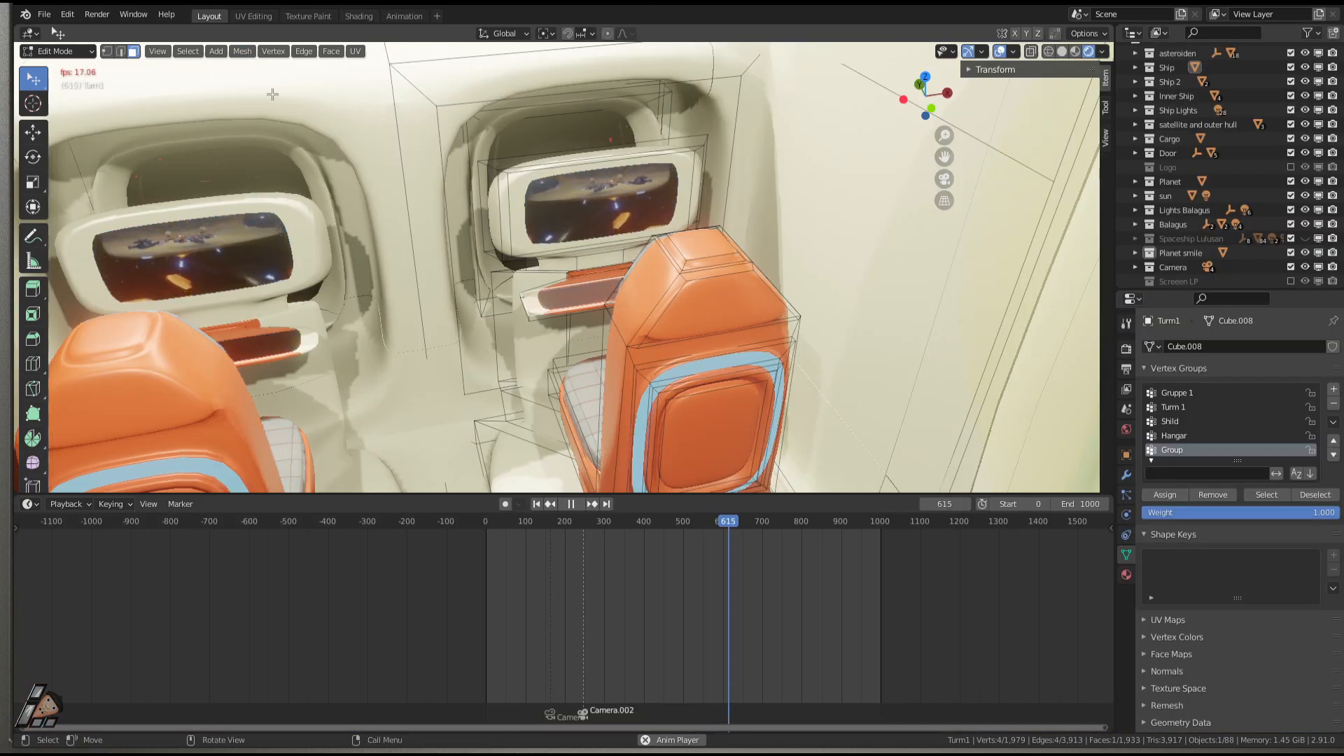
{"action": "left_click", "coordinate": [306, 16]}
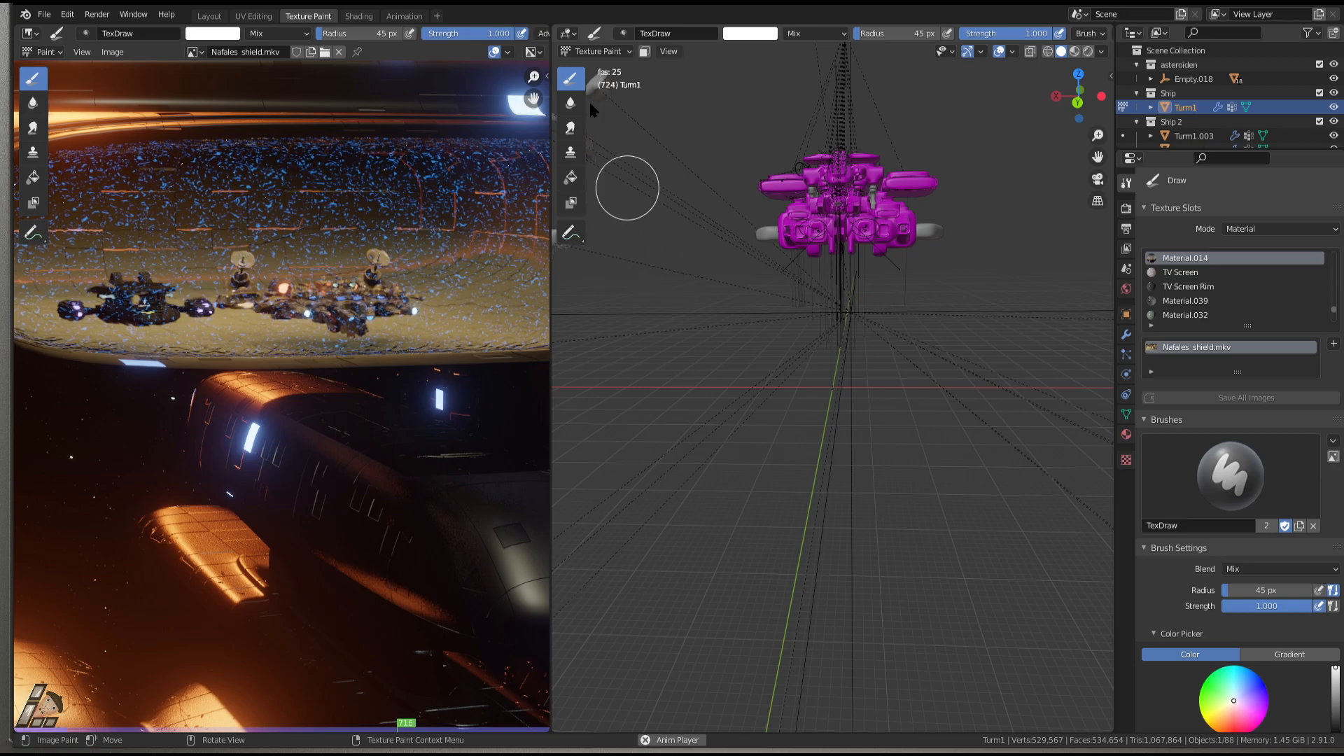
Open the UV Editing workspace in rendered shading and frame the small table screen below the cockpit monitor beside its video texture.
{"action": "left_click", "coordinate": [260, 16]}
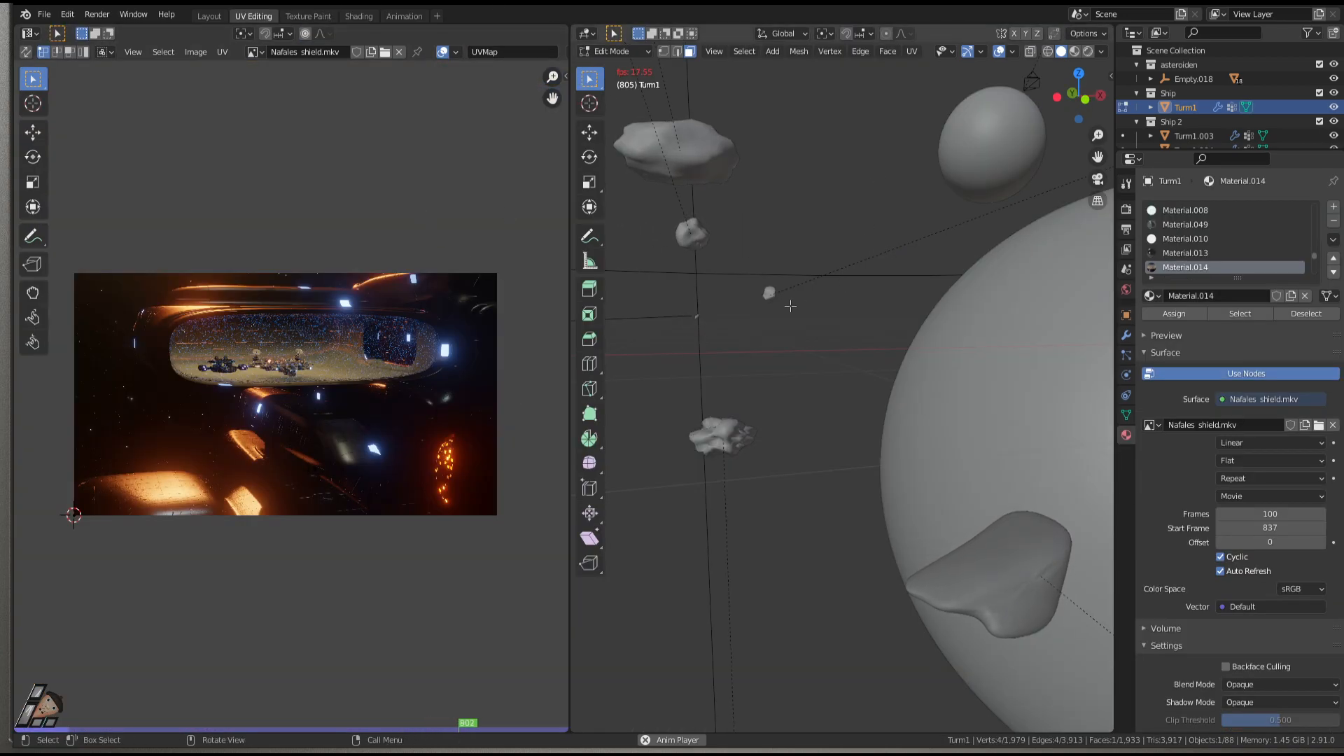
{"action": "mouse_move", "coordinate": [927, 512]}
{"action": "middle_mouse_down"}
{"action": "mouse_move", "coordinate": [856, 528]}
{"action": "mouse_move", "coordinate": [964, 530]}
{"action": "mouse_move", "coordinate": [956, 490]}
{"action": "middle_mouse_up"}
{"action": "left_click", "coordinate": [1087, 51]}
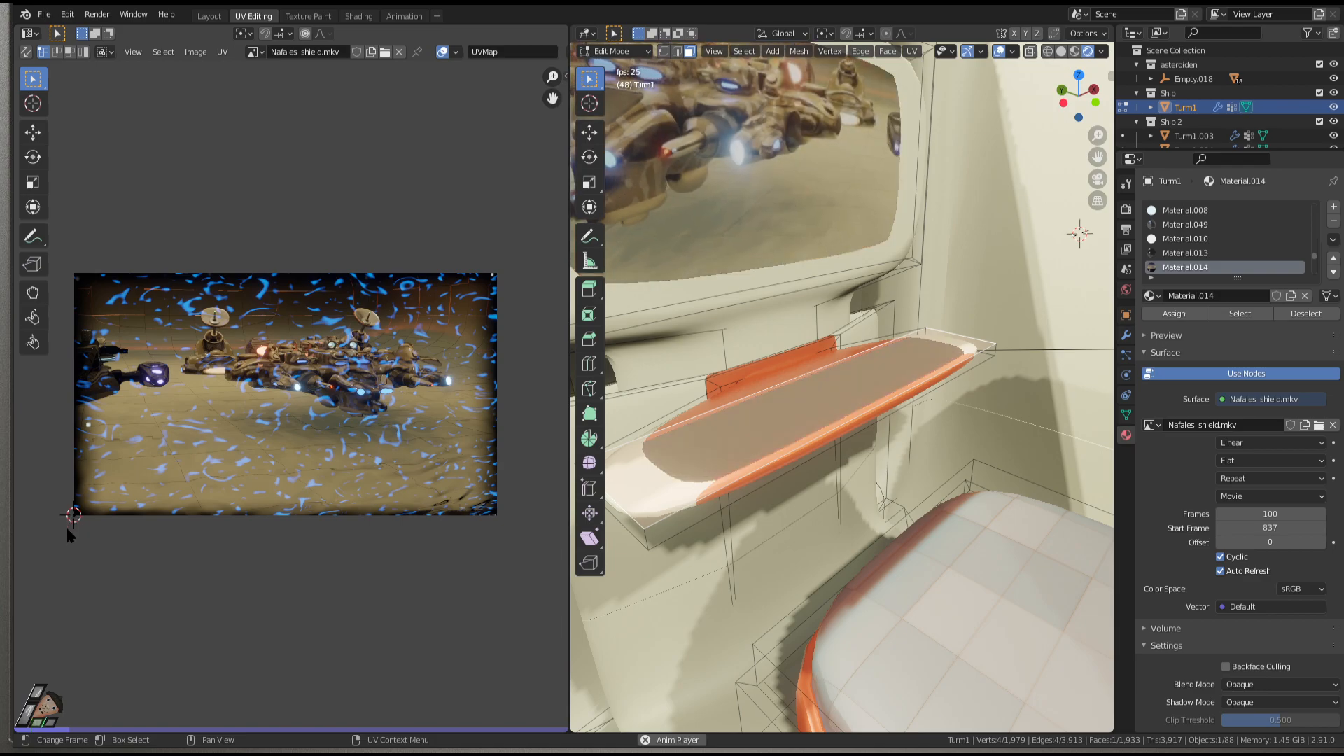
{"action": "scroll", "coordinate": [74, 531], "scroll_direction": "up", "scroll_amount": 3}
{"action": "scroll", "coordinate": [75, 548], "scroll_direction": "down", "scroll_amount": 1}
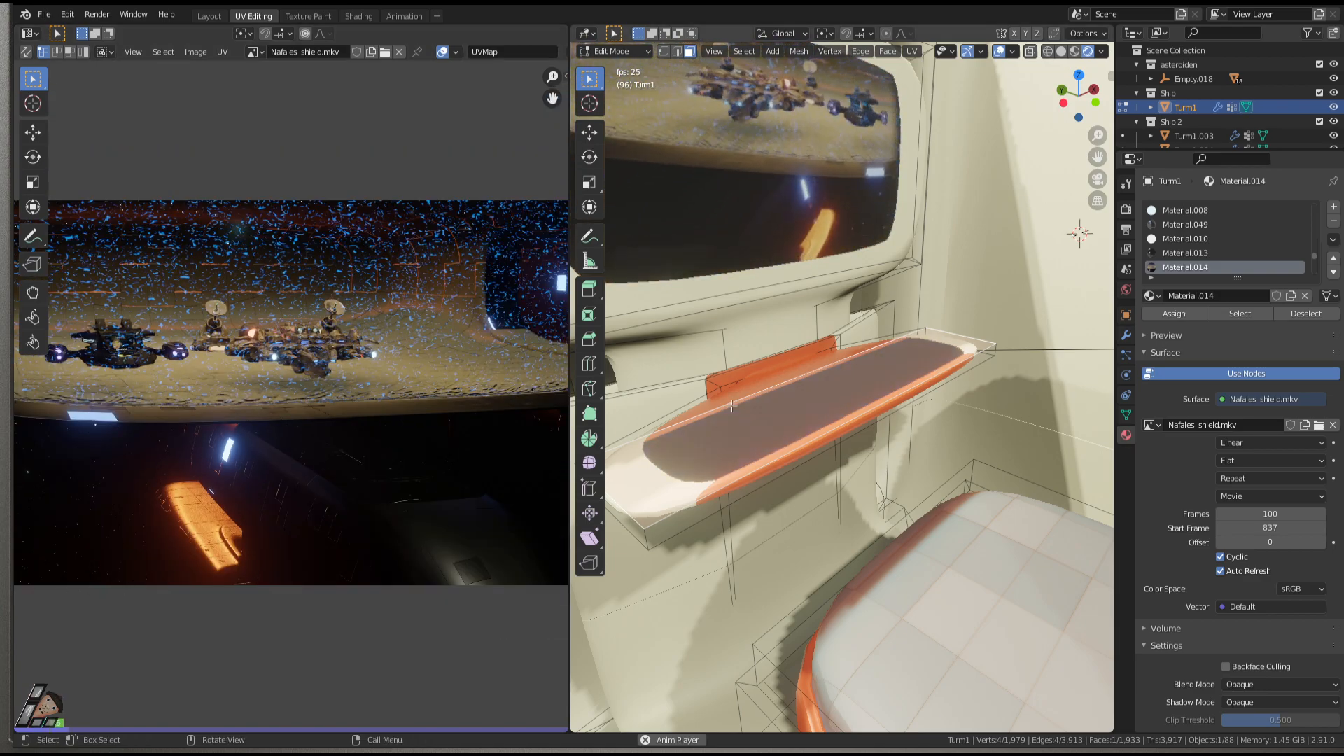
{"action": "scroll", "coordinate": [830, 402], "scroll_direction": "down", "scroll_amount": 2}
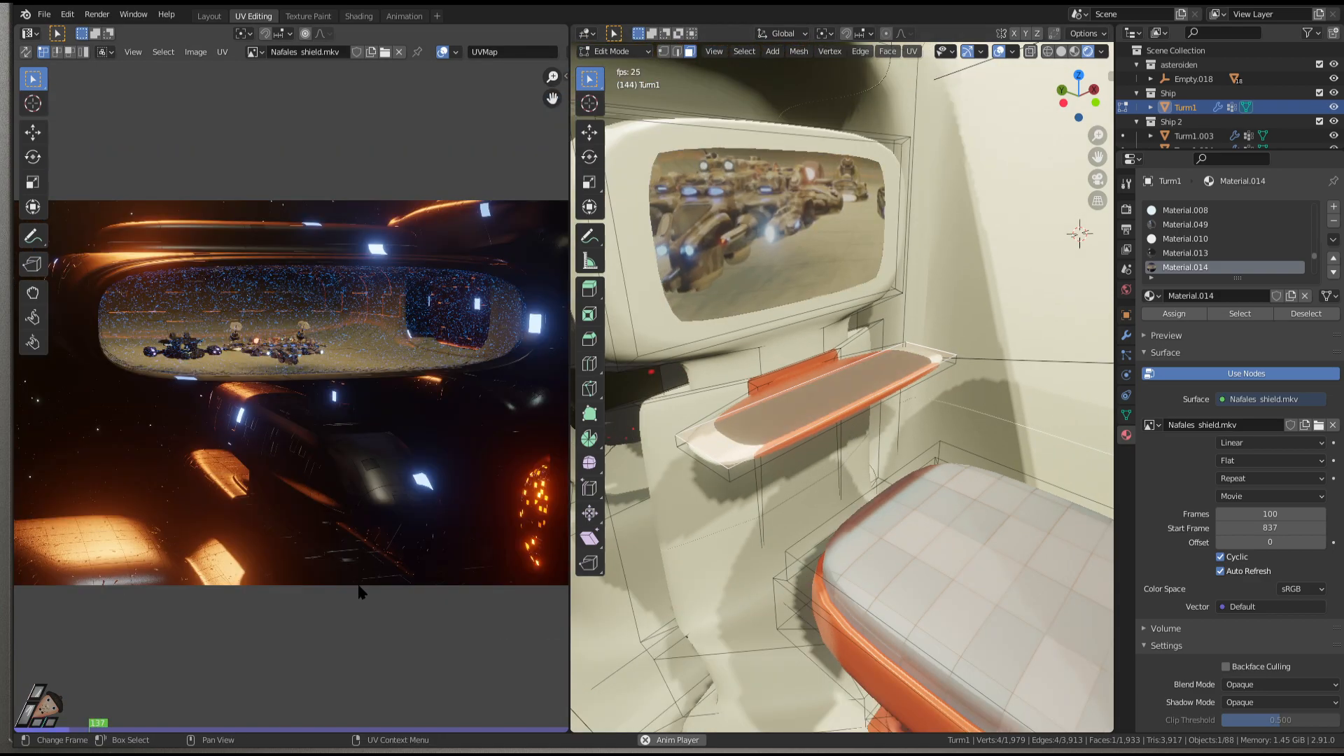
{"action": "scroll", "coordinate": [250, 526], "scroll_direction": "down", "scroll_amount": 3}
{"action": "scroll", "coordinate": [210, 507], "scroll_direction": "up", "scroll_amount": 1}
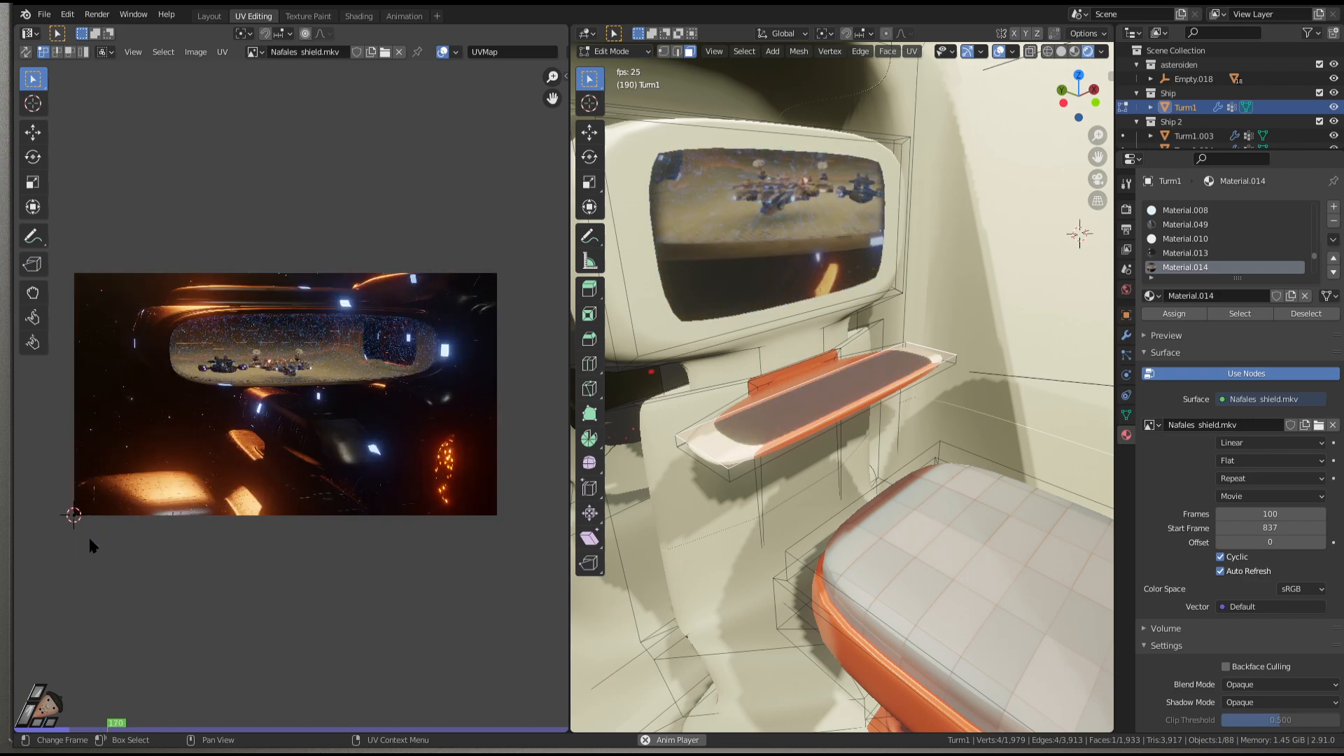
Move the table screen's tiny UV island twice across the Nafales shield.mkv image and check the screen during playback in Object Mode.
{"action": "key", "text": "g"}
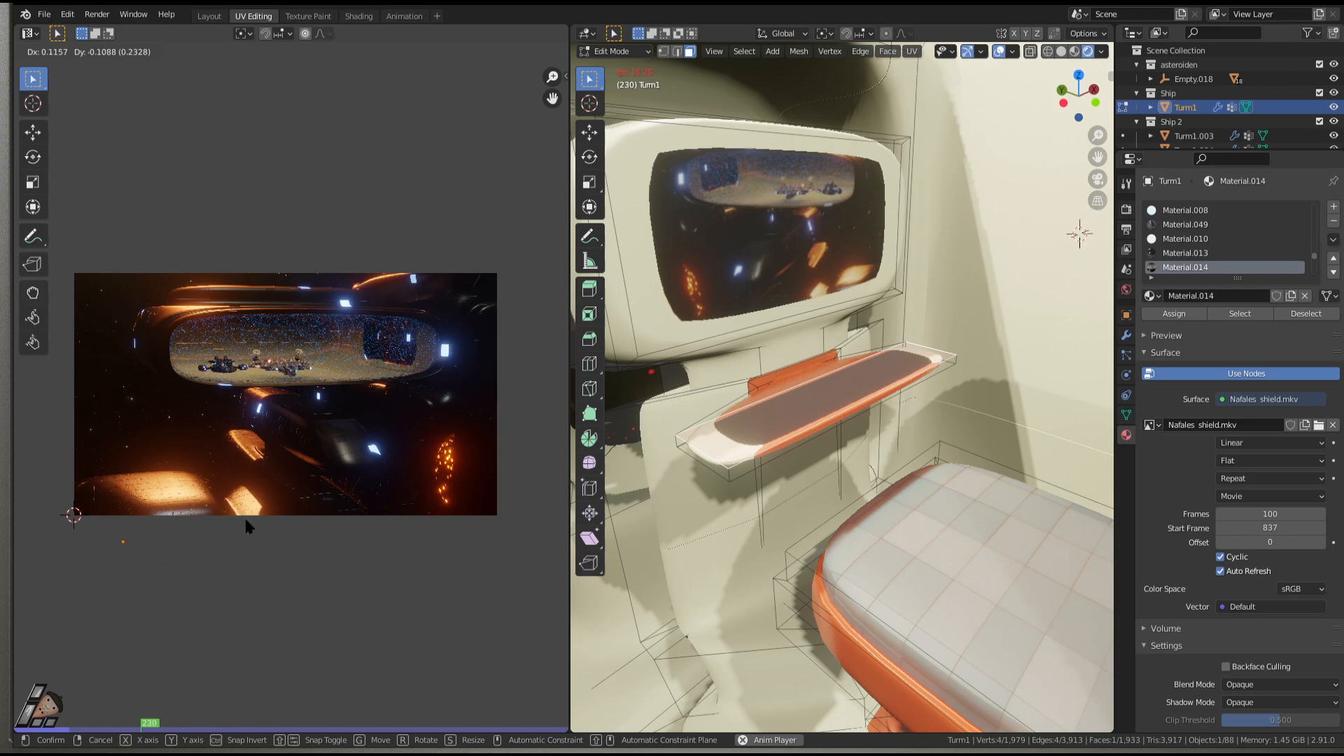
{"action": "left_click", "coordinate": [833, 453]}
{"action": "key", "text": "space"}
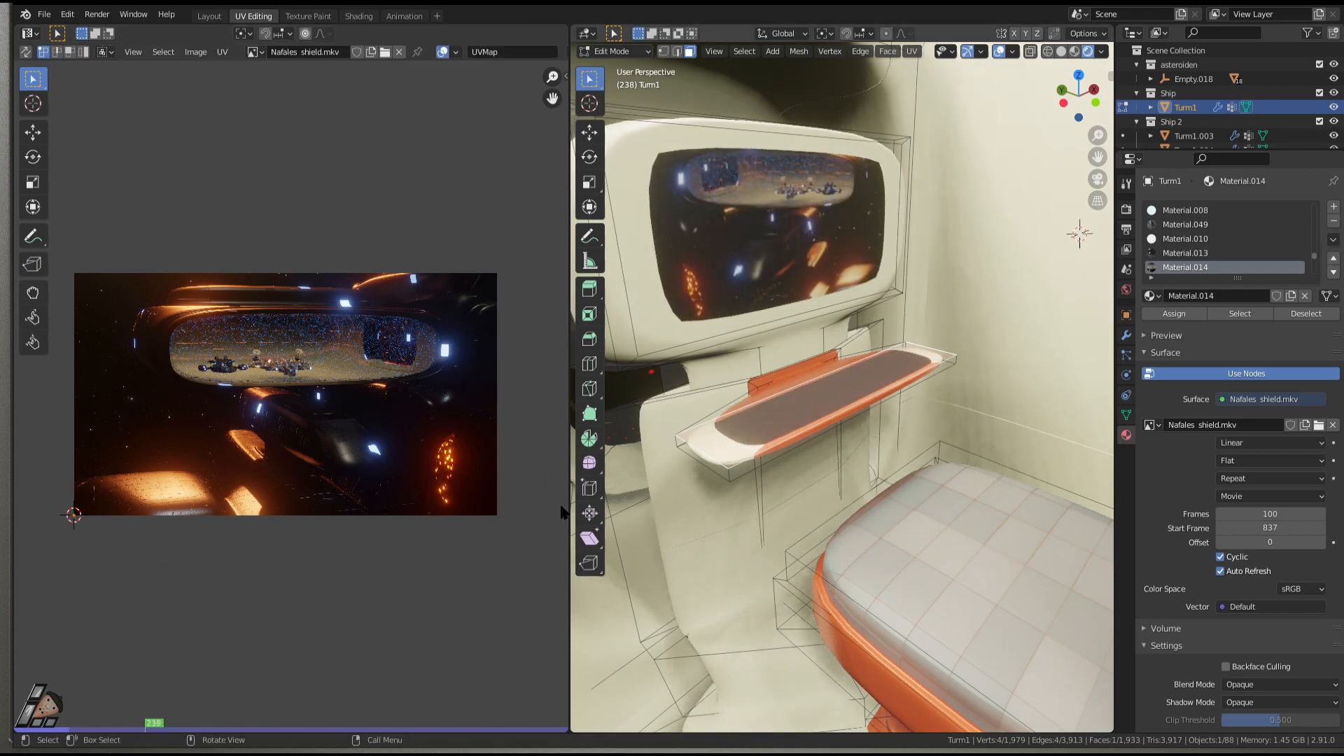
{"action": "key", "text": "g"}
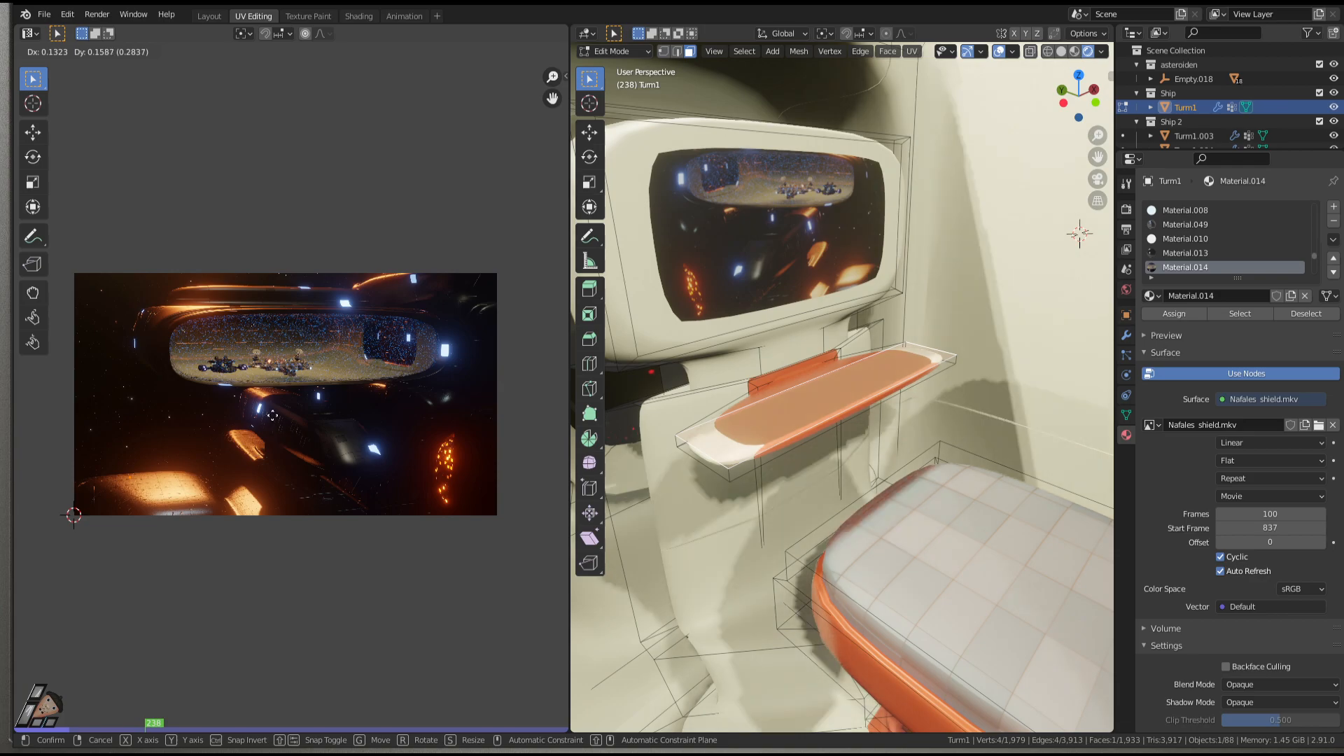
{"action": "left_click", "coordinate": [860, 424]}
{"action": "key", "text": "Tab"}
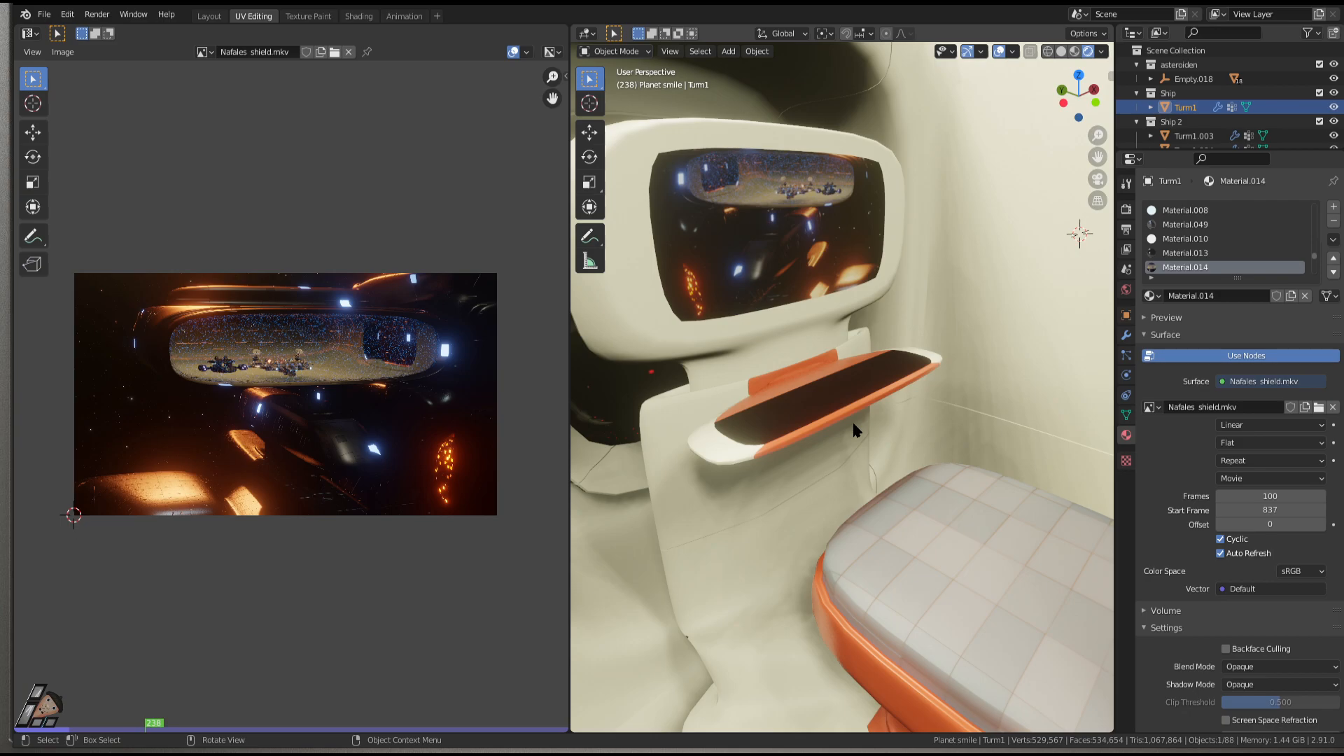
{"action": "key", "text": "space"}
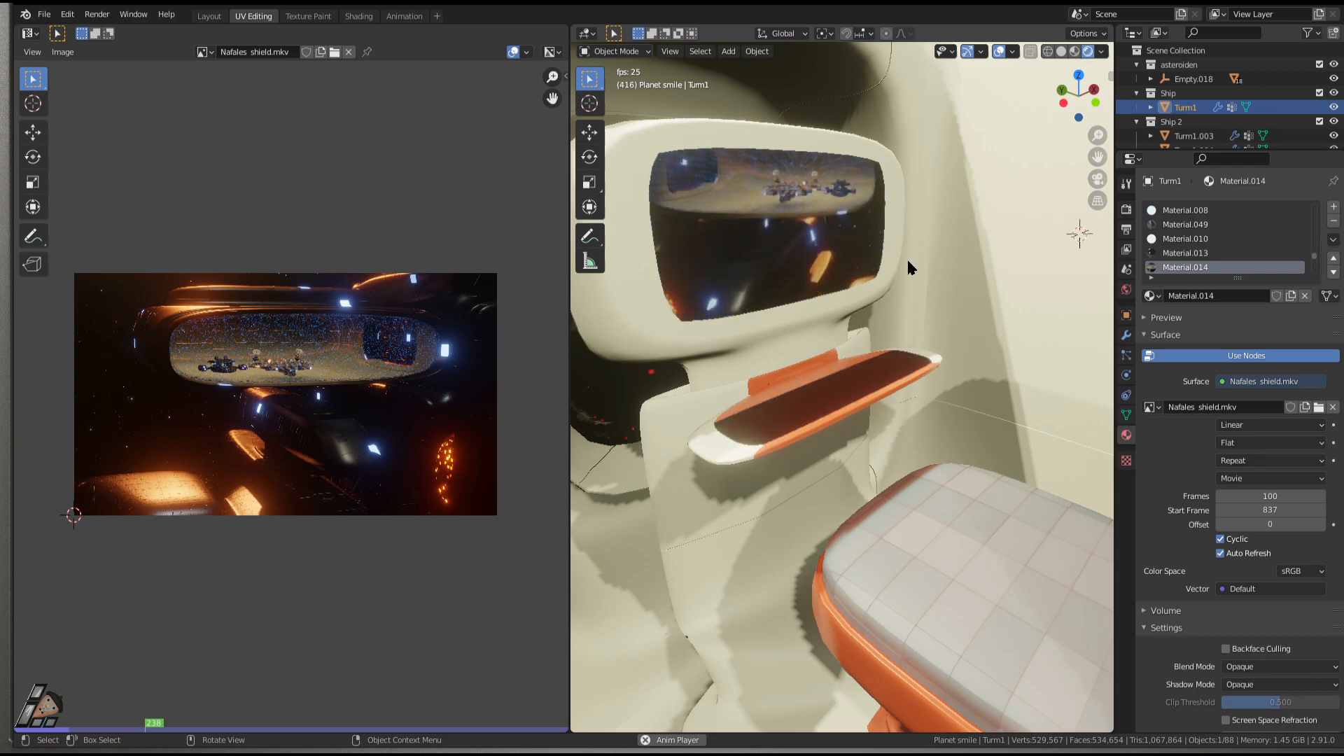
{"action": "scroll", "coordinate": [885, 421], "scroll_direction": "up", "scroll_amount": 1}
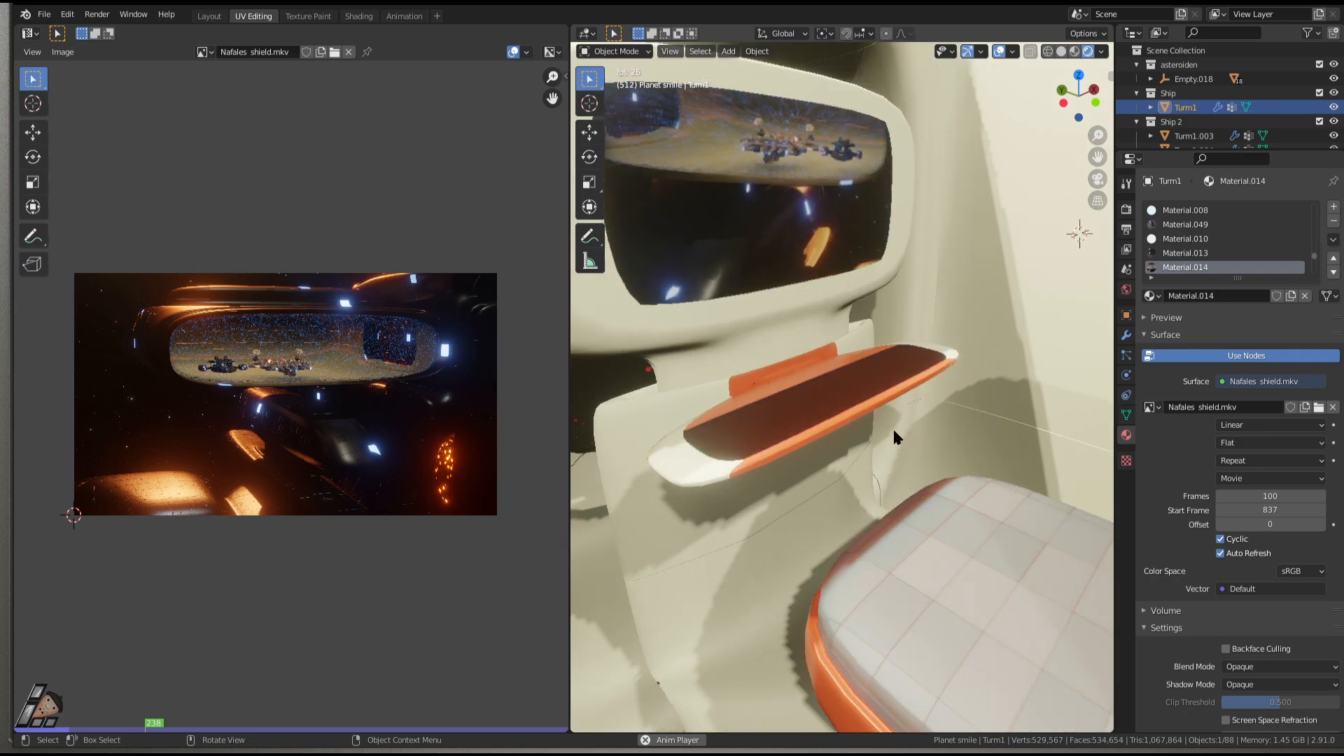
Unwrap the table screen's face onto the video image and check the mapping in Object Mode.
{"action": "key", "text": "Tab"}
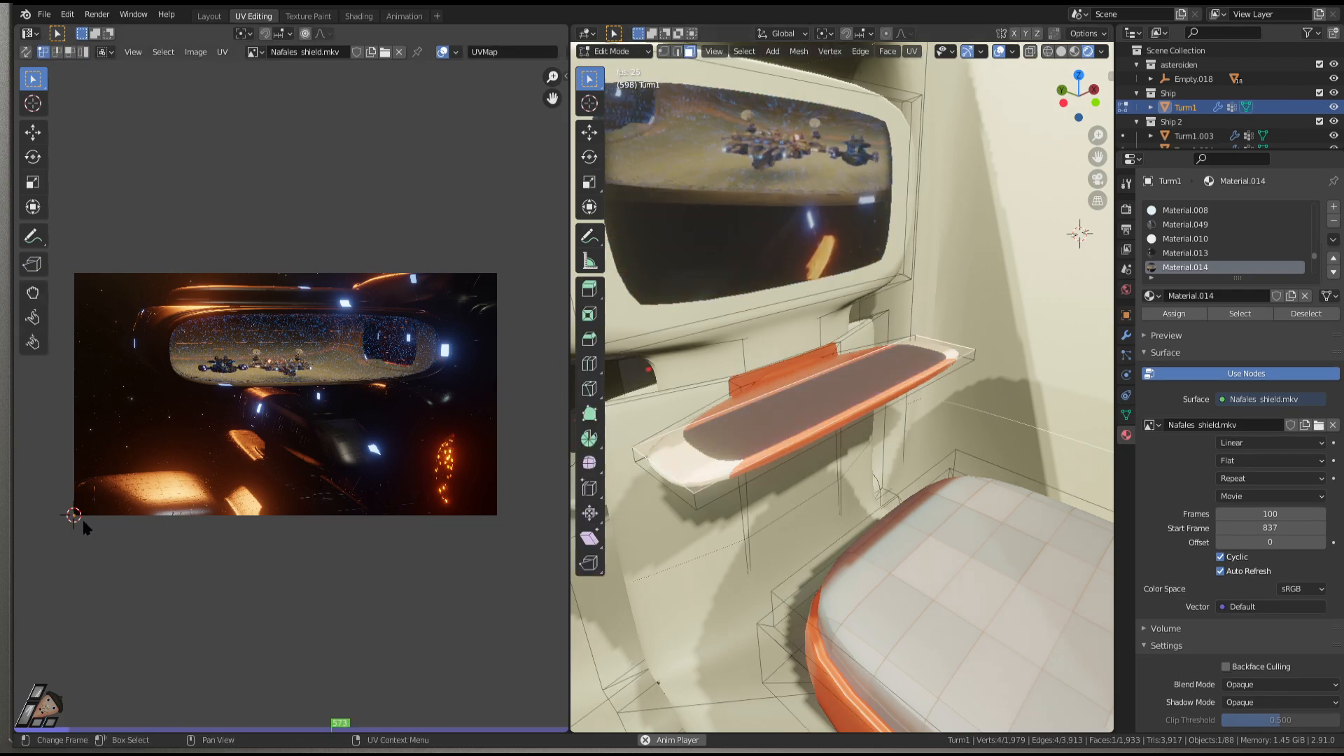
{"action": "right_click", "coordinate": [83, 524]}
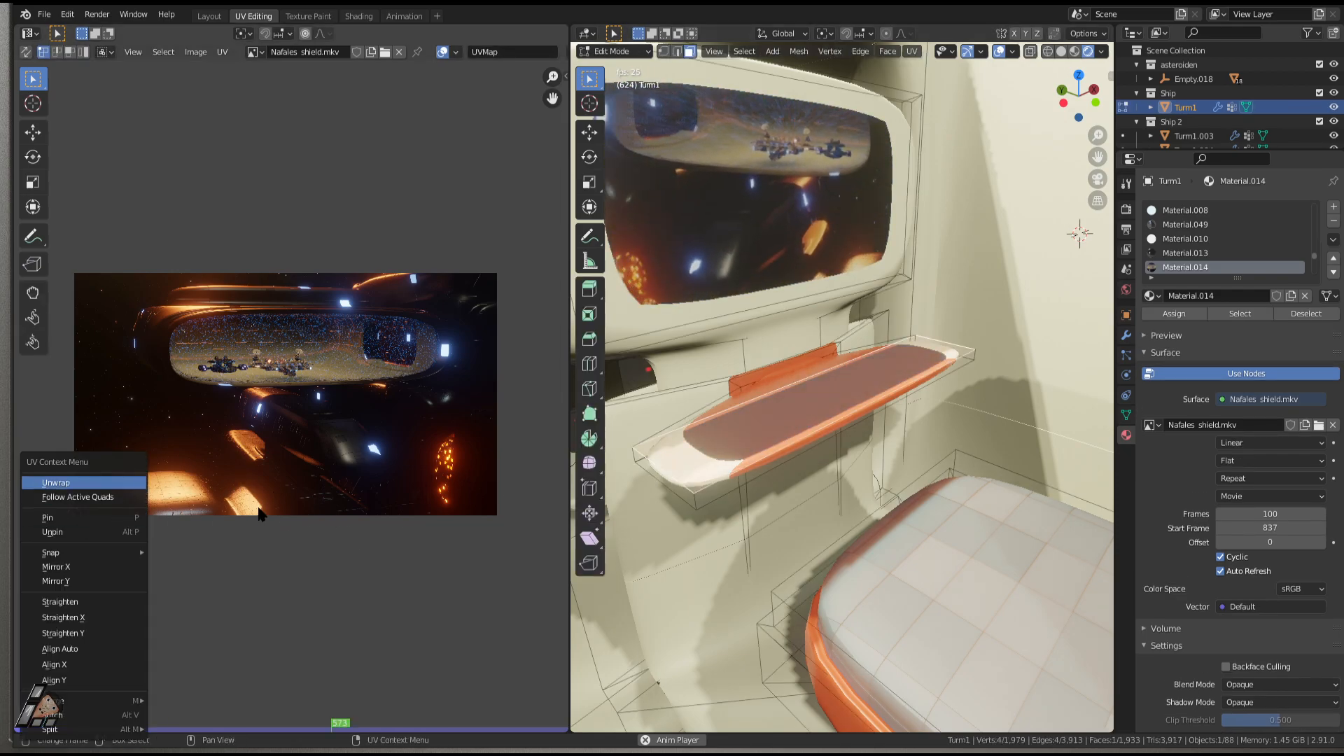
{"action": "key", "text": "Return"}
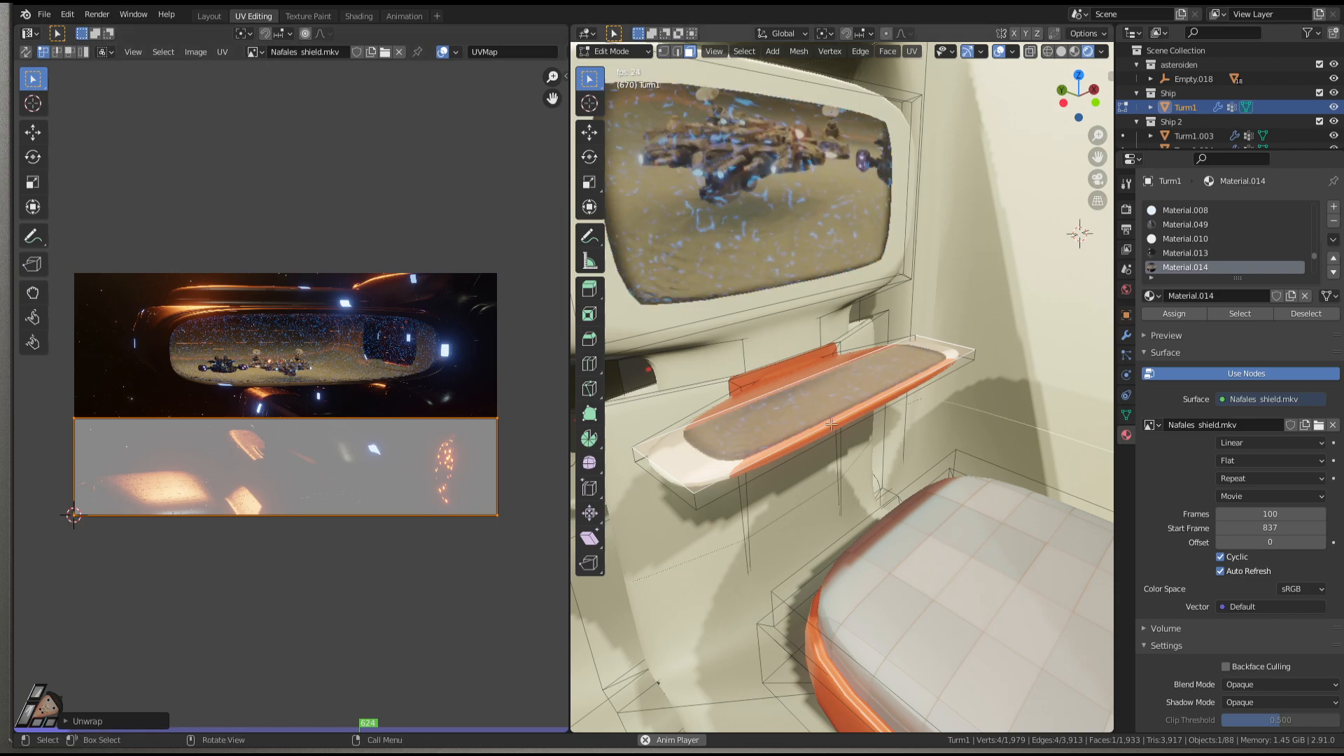
{"action": "key", "text": "Tab"}
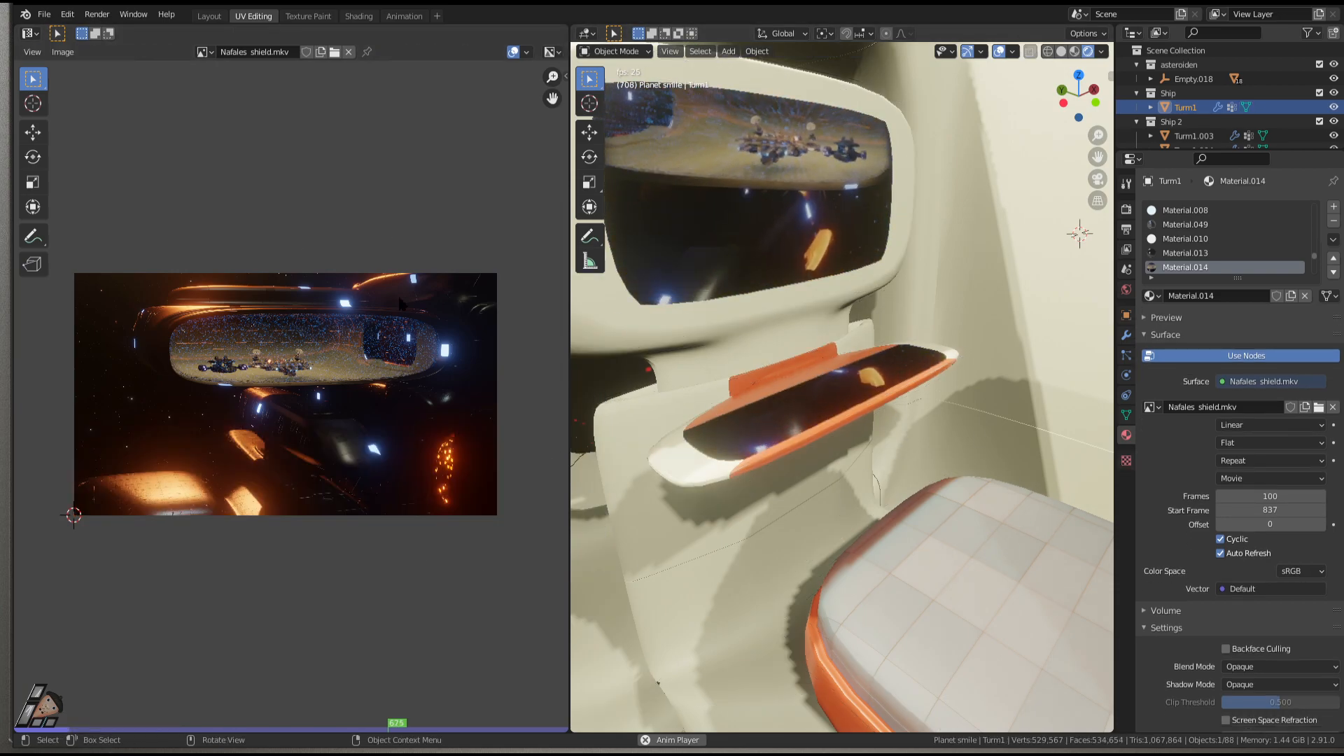
{"action": "key", "text": "Tab"}
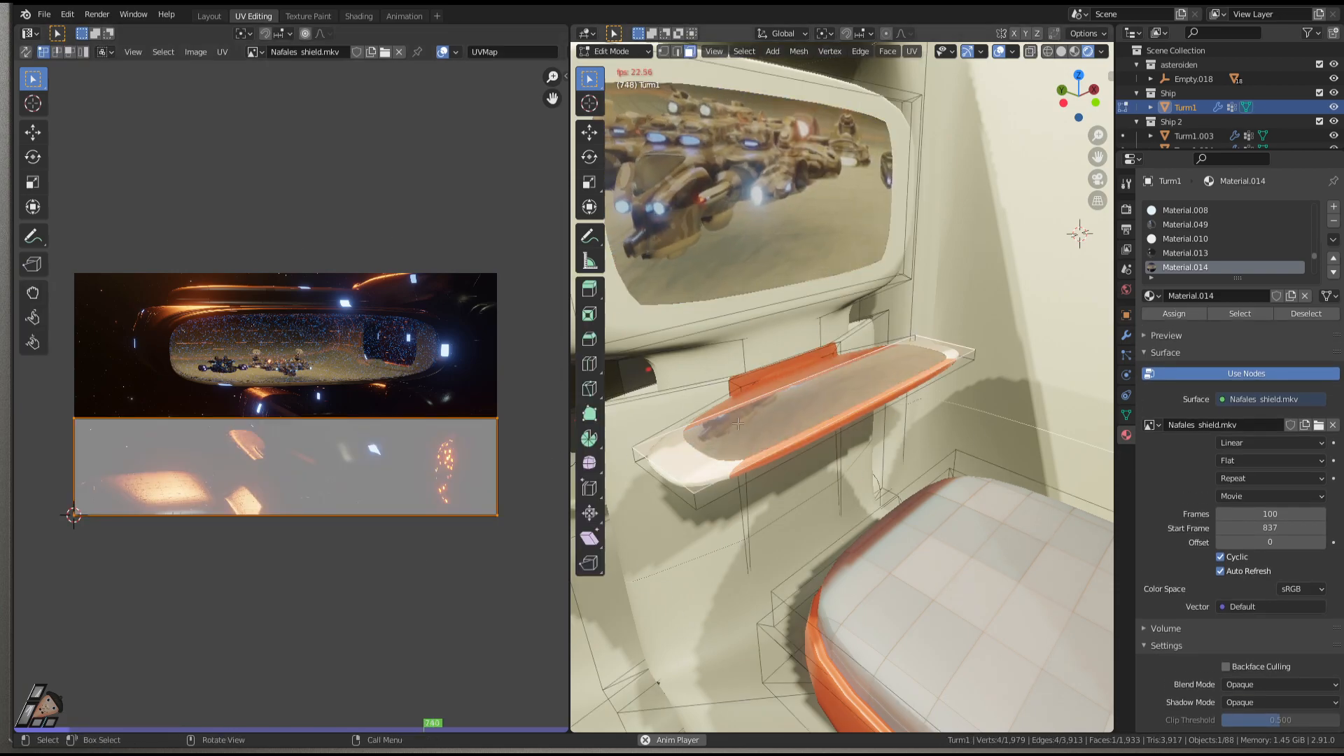
Shrink the table screen's UV island to a small strip and place it by the orange glow at the video's edge.
{"action": "key", "text": "s"}
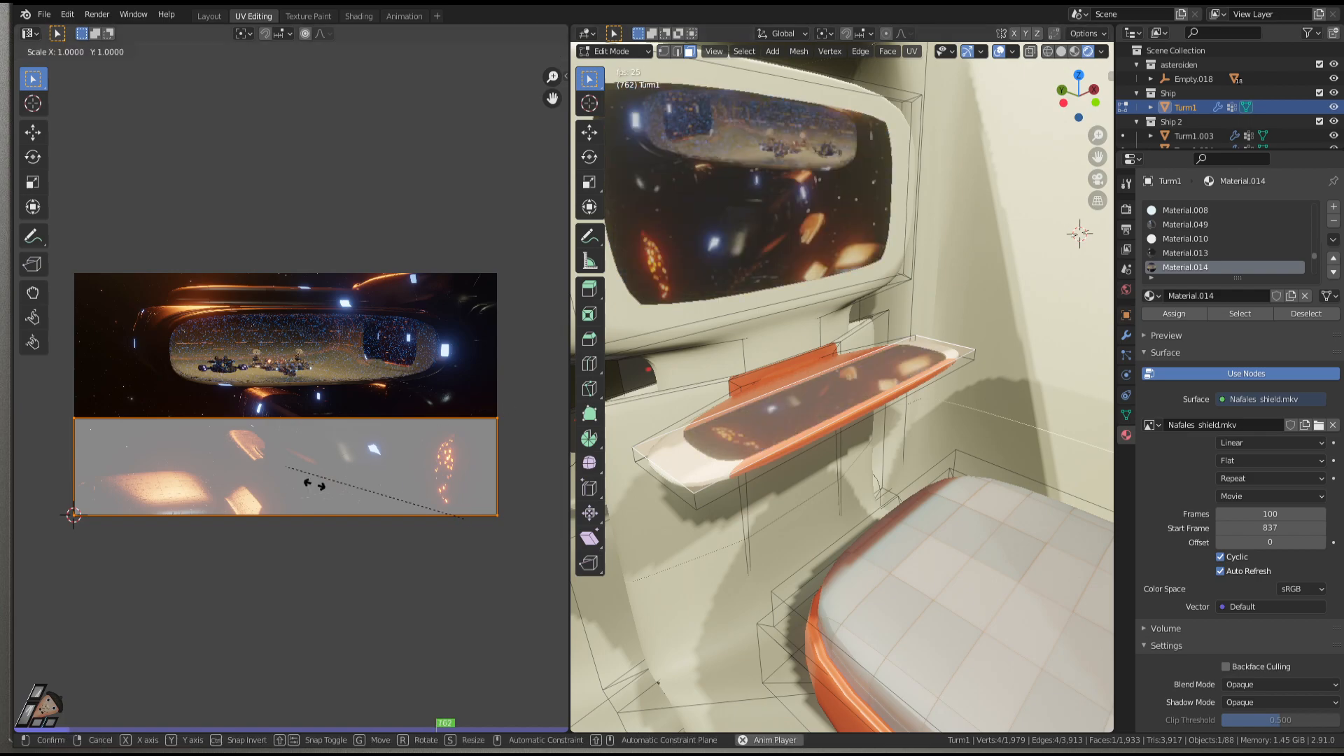
{"action": "left_click", "coordinate": [271, 463]}
{"action": "key", "text": "g"}
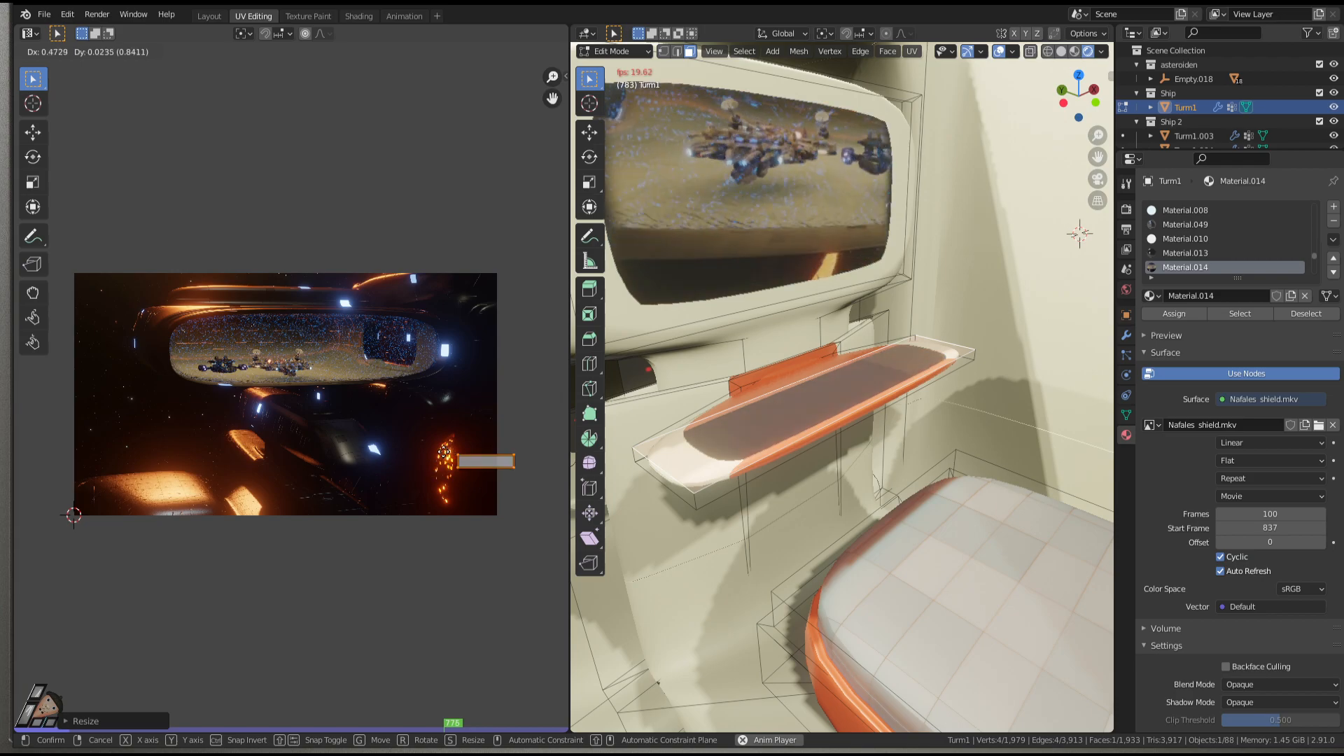
{"action": "left_click", "coordinate": [427, 449]}
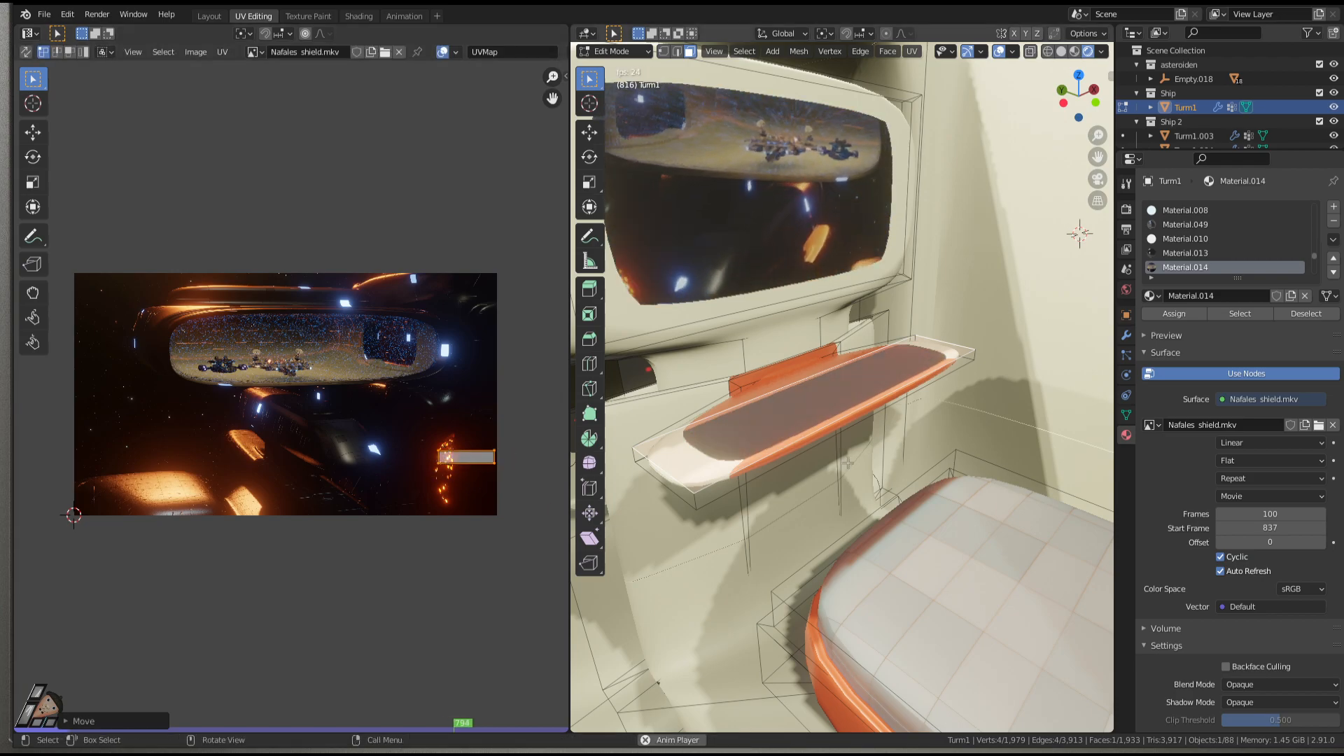
{"action": "key", "text": "Tab"}
{"action": "key", "text": "Tab"}
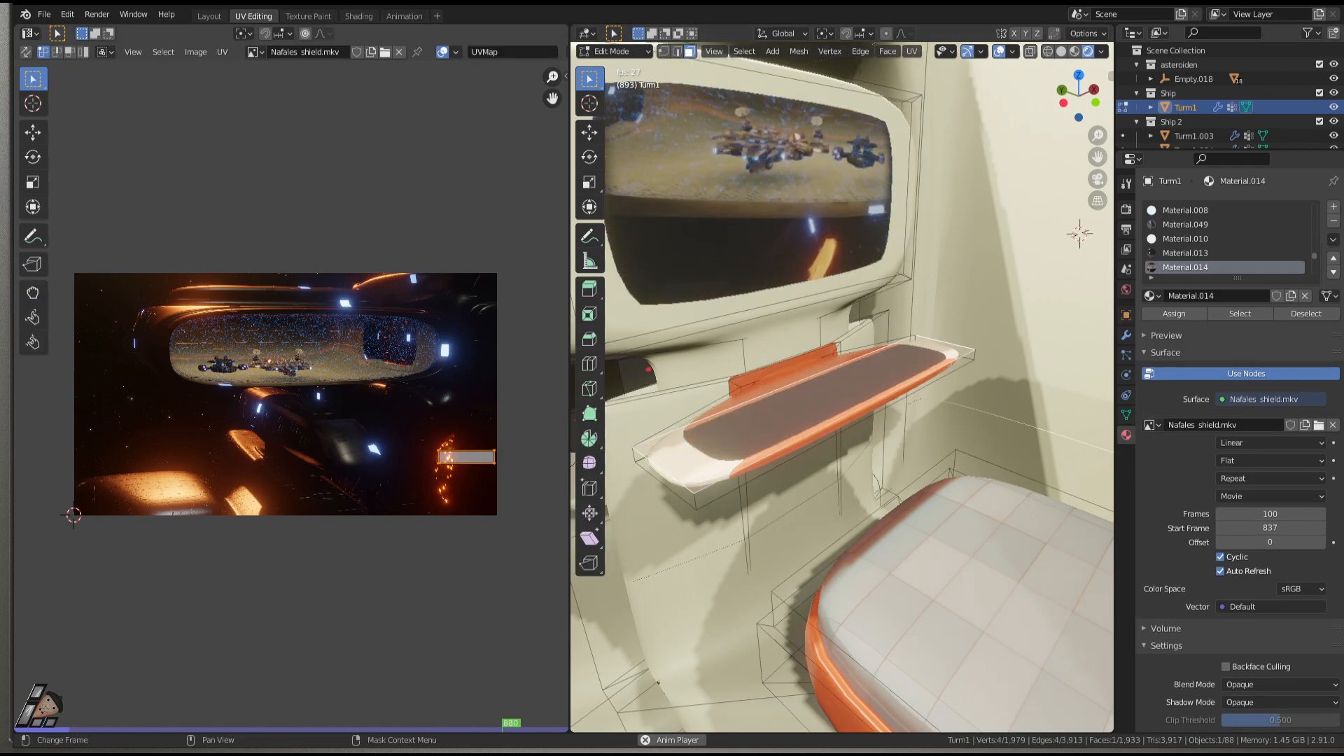
Scale the UV strip to about 0.18 and shift it about -0.046 along X onto the orange glow.
{"action": "key", "text": "s"}
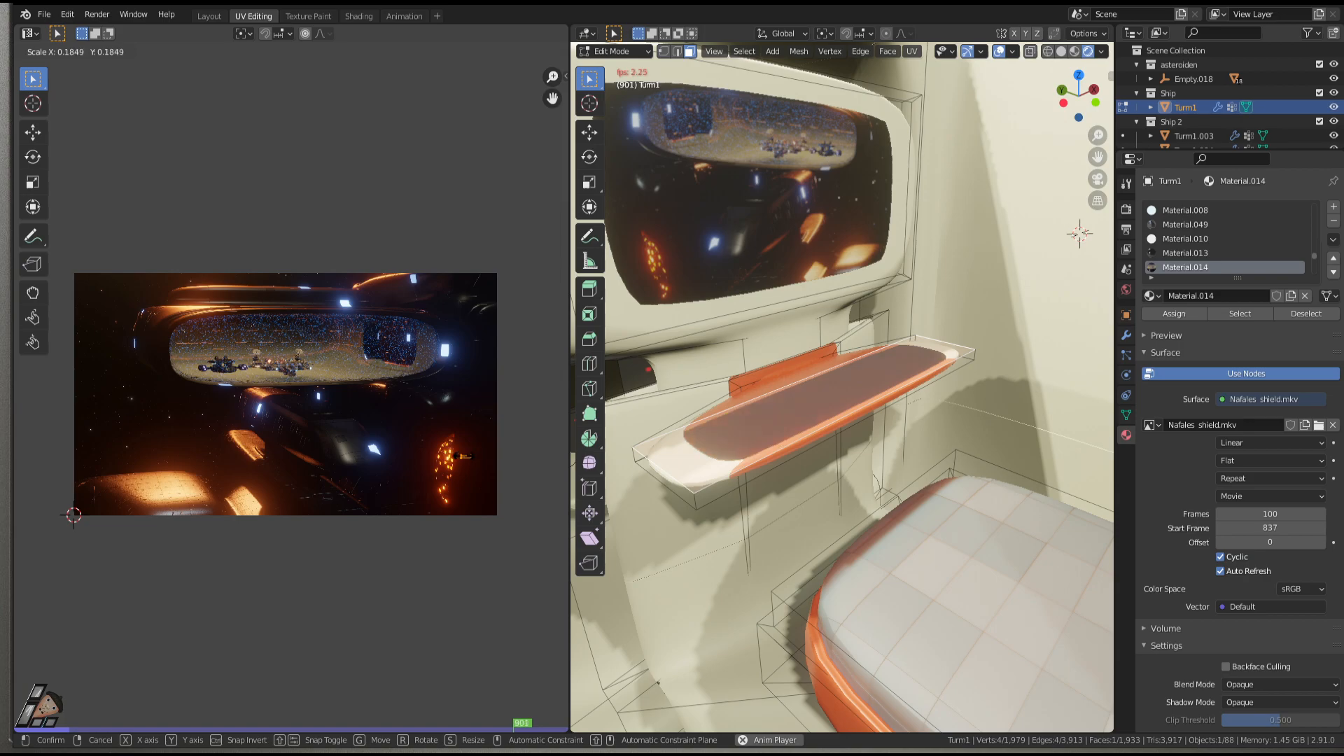
{"action": "left_click", "coordinate": [463, 455]}
{"action": "key", "text": "g"}
{"action": "key", "text": "x"}
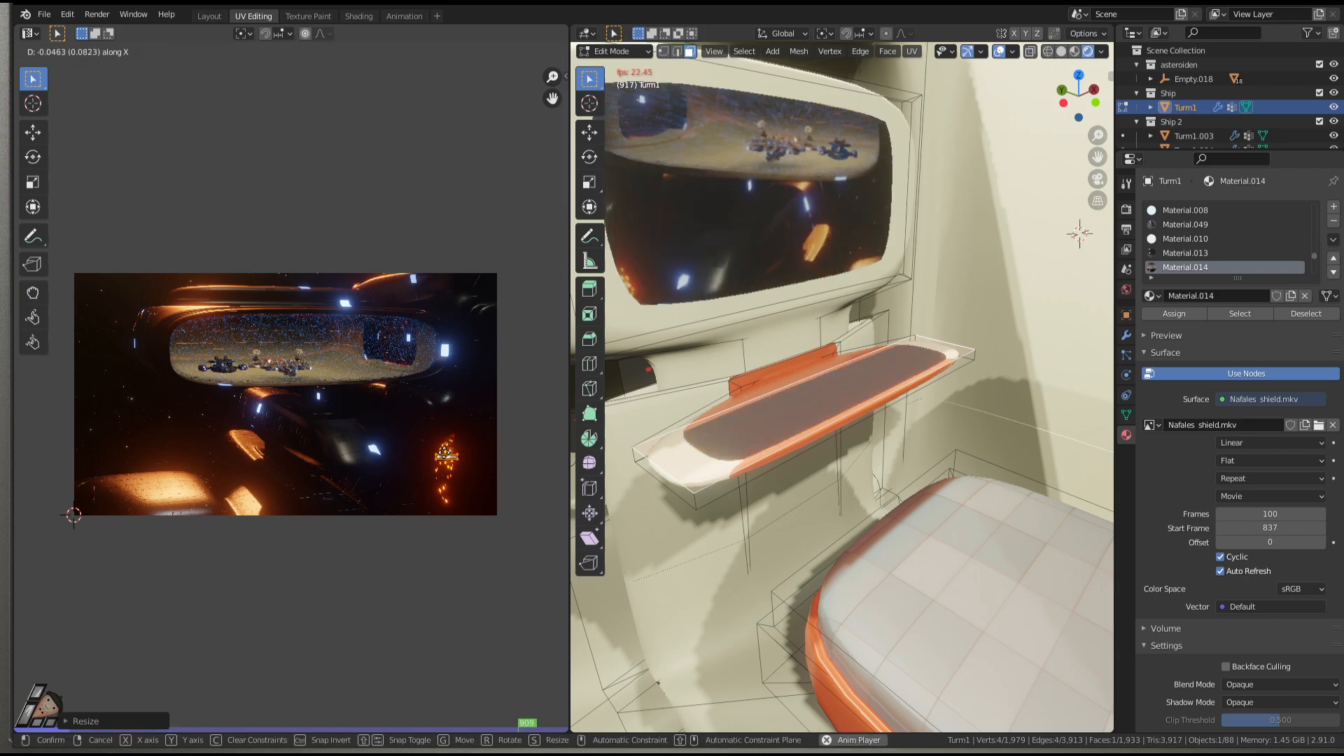
{"action": "left_click", "coordinate": [435, 520]}
{"action": "key", "text": "Tab"}
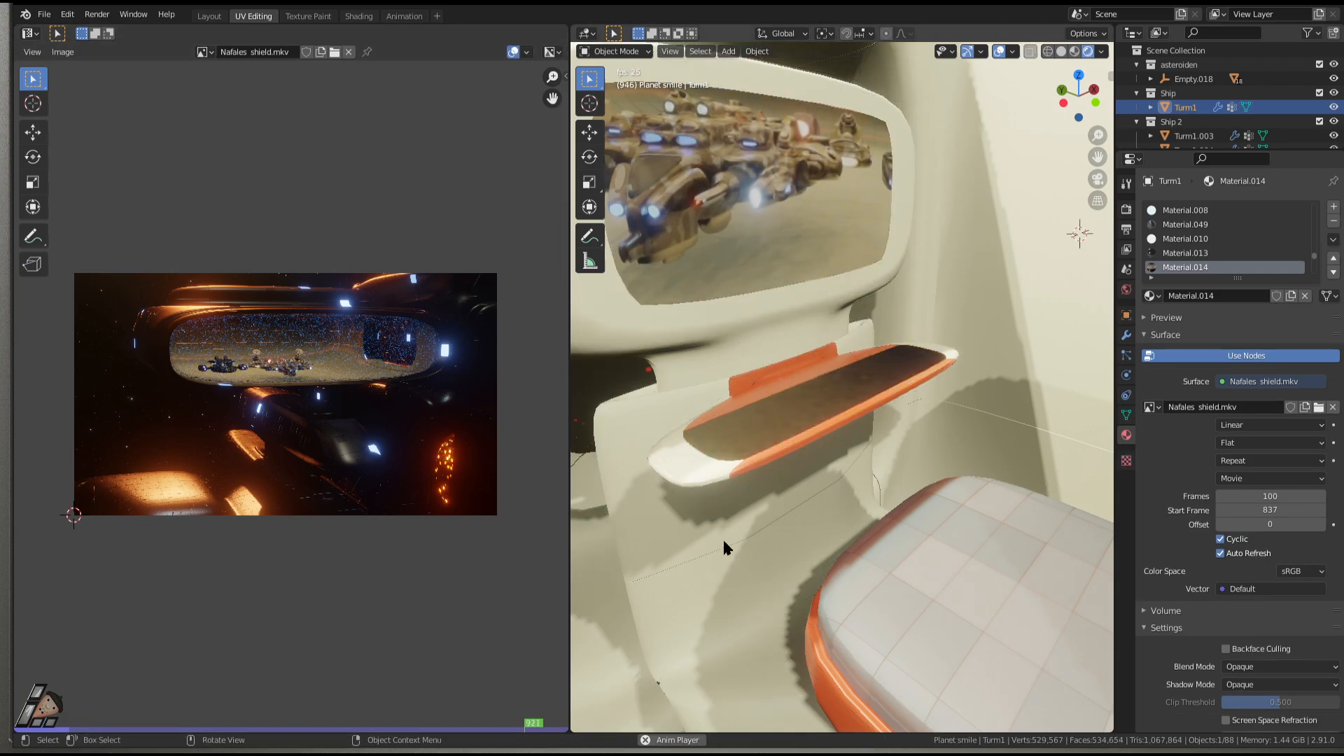
Scale the UV strip down once more within the orange glow and check the table screen in Object Mode.
{"action": "key", "text": "Tab"}
{"action": "key", "text": "g"}
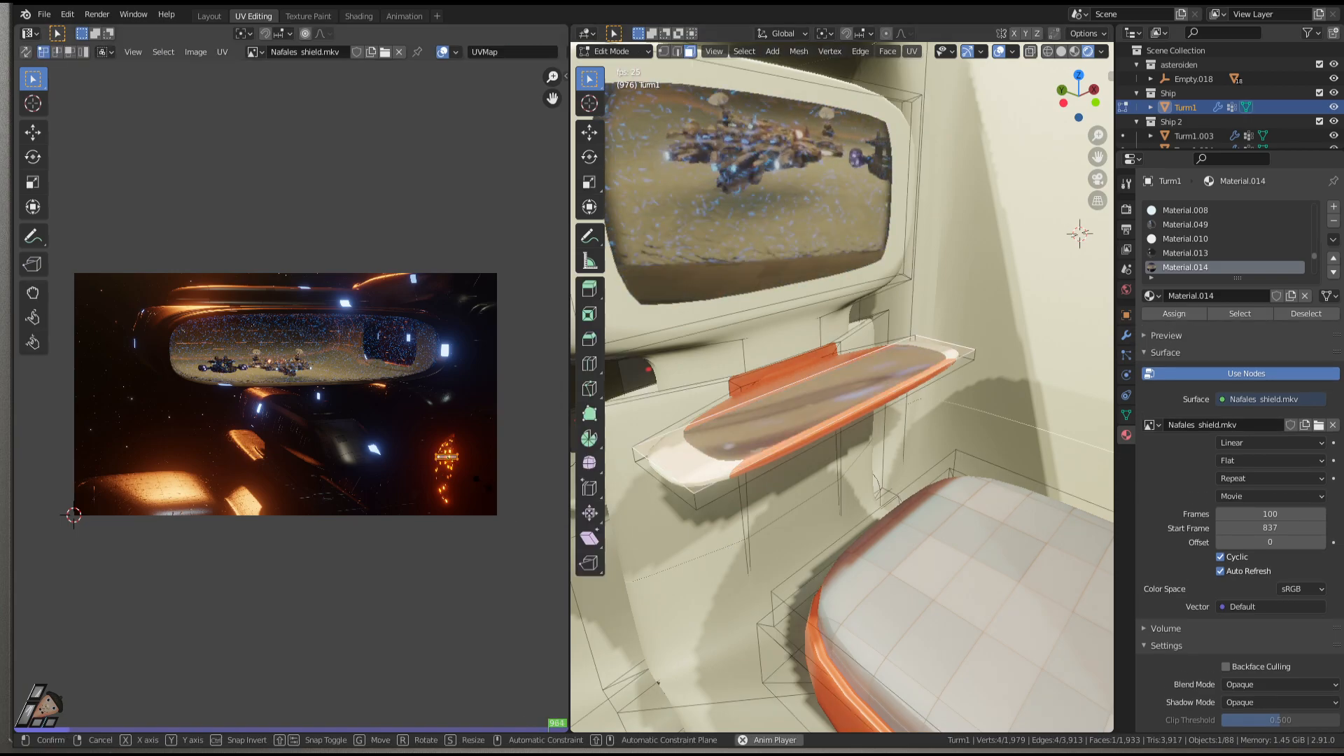
{"action": "key", "text": "s"}
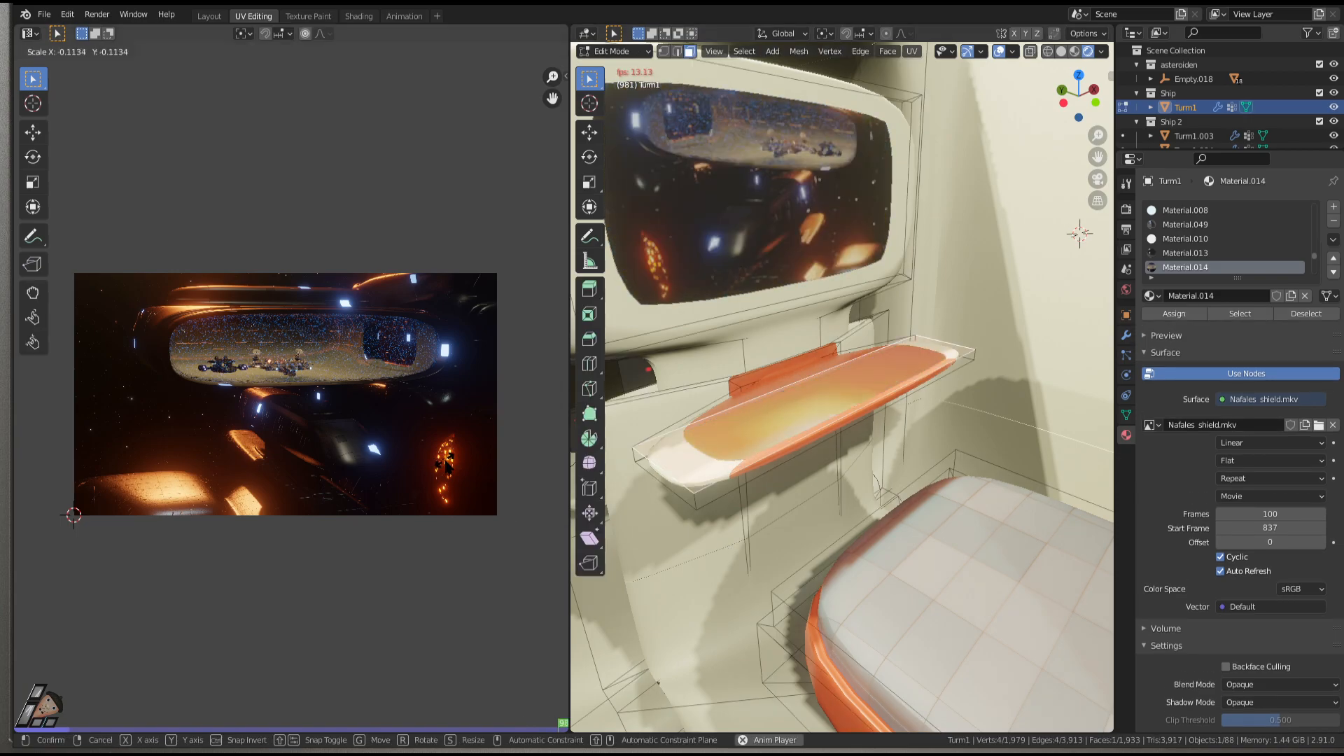
{"action": "left_click", "coordinate": [446, 466]}
{"action": "key", "text": "Tab"}
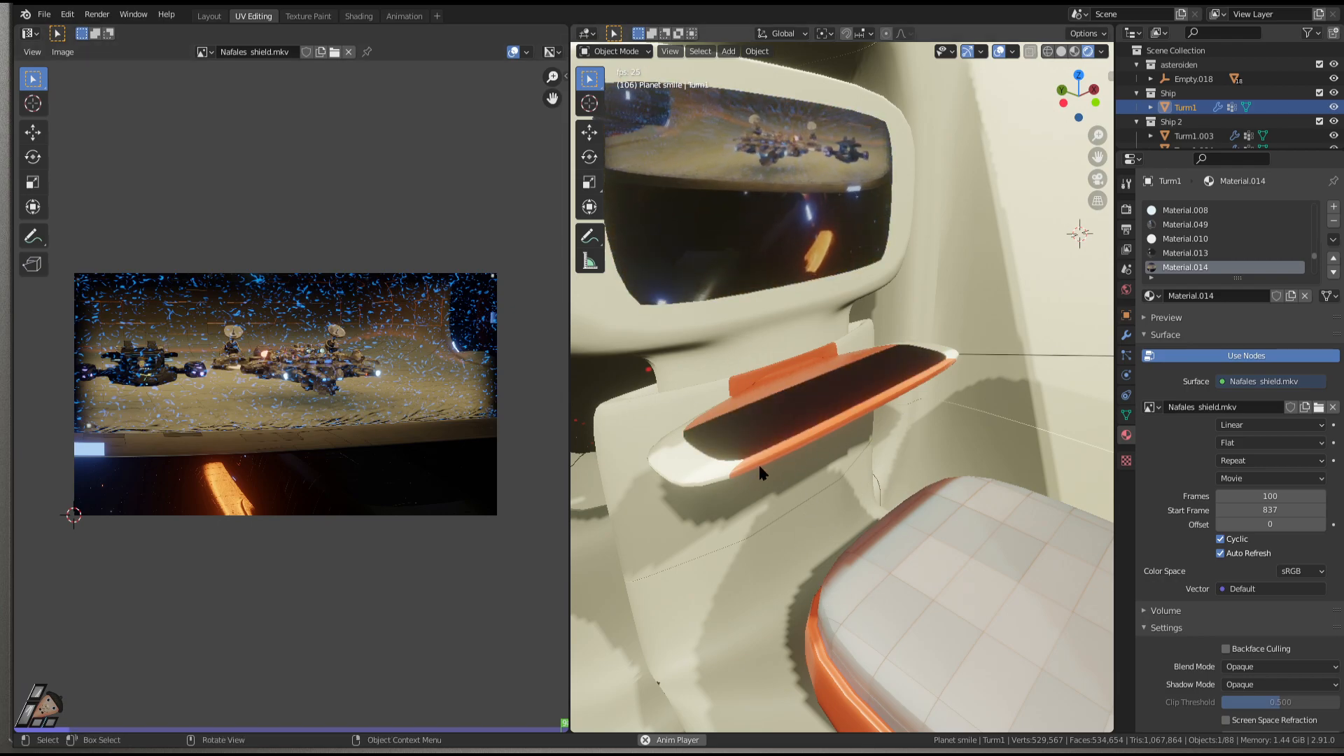
Return to the Layout workspace, view both seats' monitors and table screens from behind, and stop the animation.
{"action": "left_click", "coordinate": [208, 16]}
{"action": "key", "text": "shift+grave"}
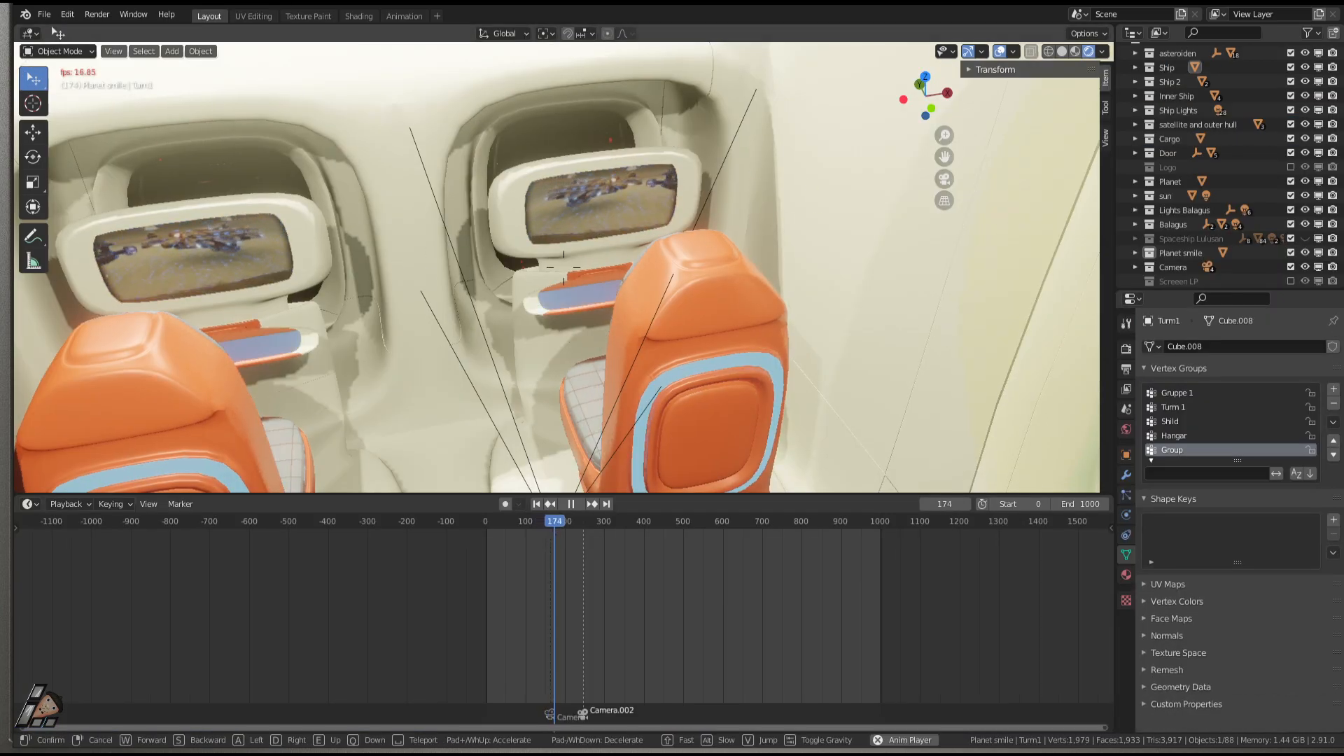
{"action": "left_click", "coordinate": [563, 267]}
{"action": "key", "text": "space"}
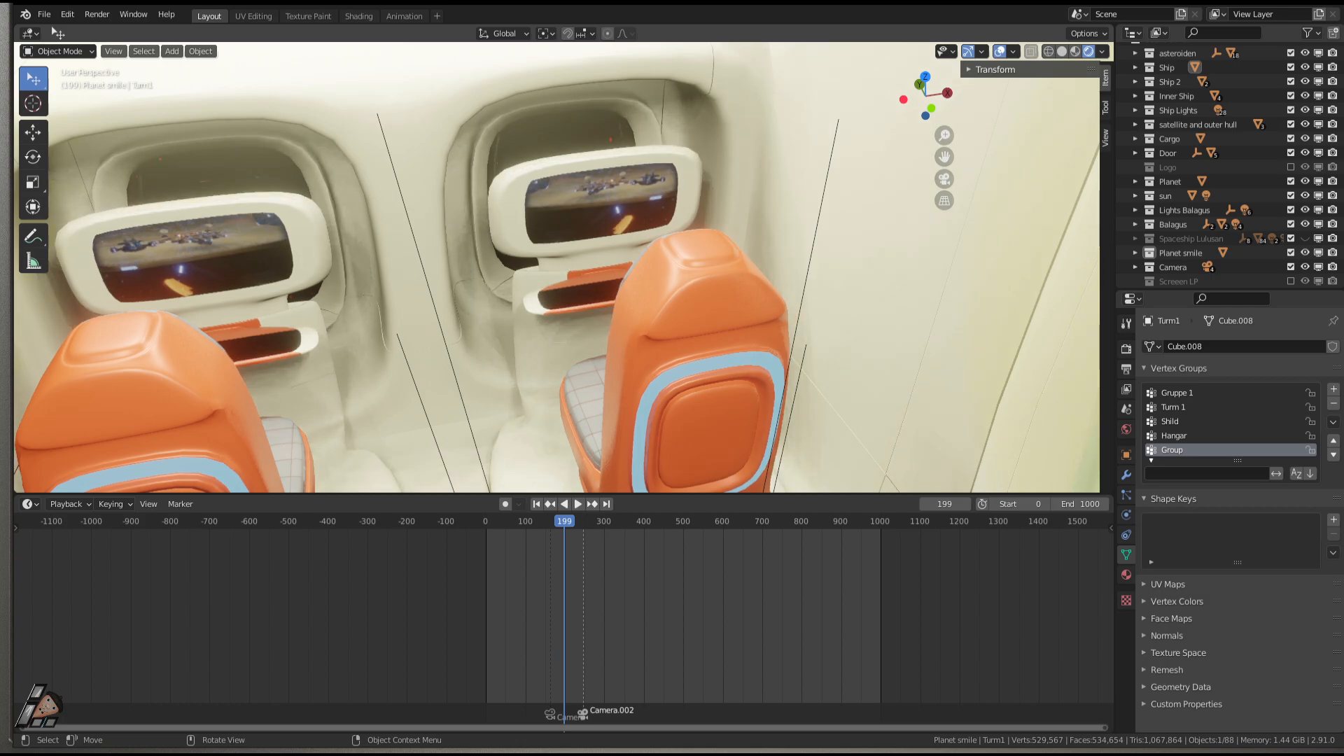
Walk back through the ship to a close view of the rounded wall fixture beside the door panel.
{"action": "key", "text": "shift+grave"}
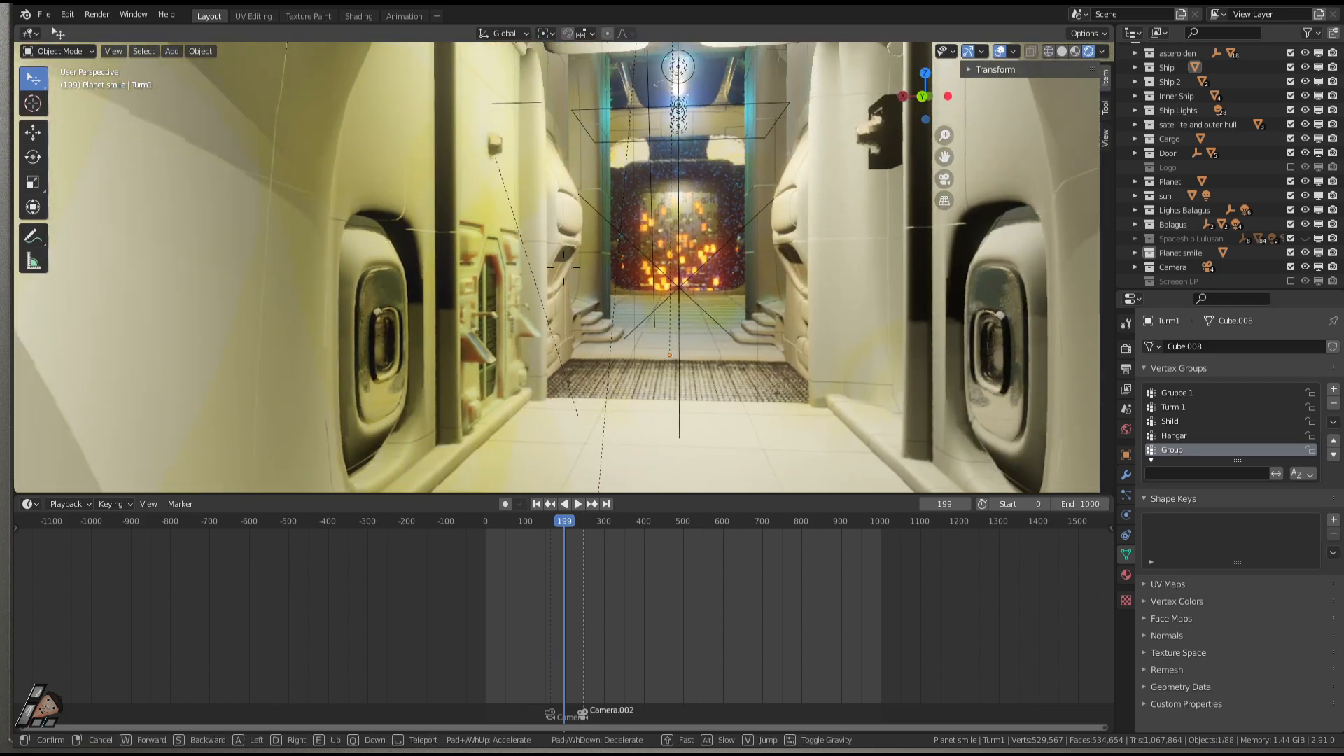
{"action": "key", "text": "w"}
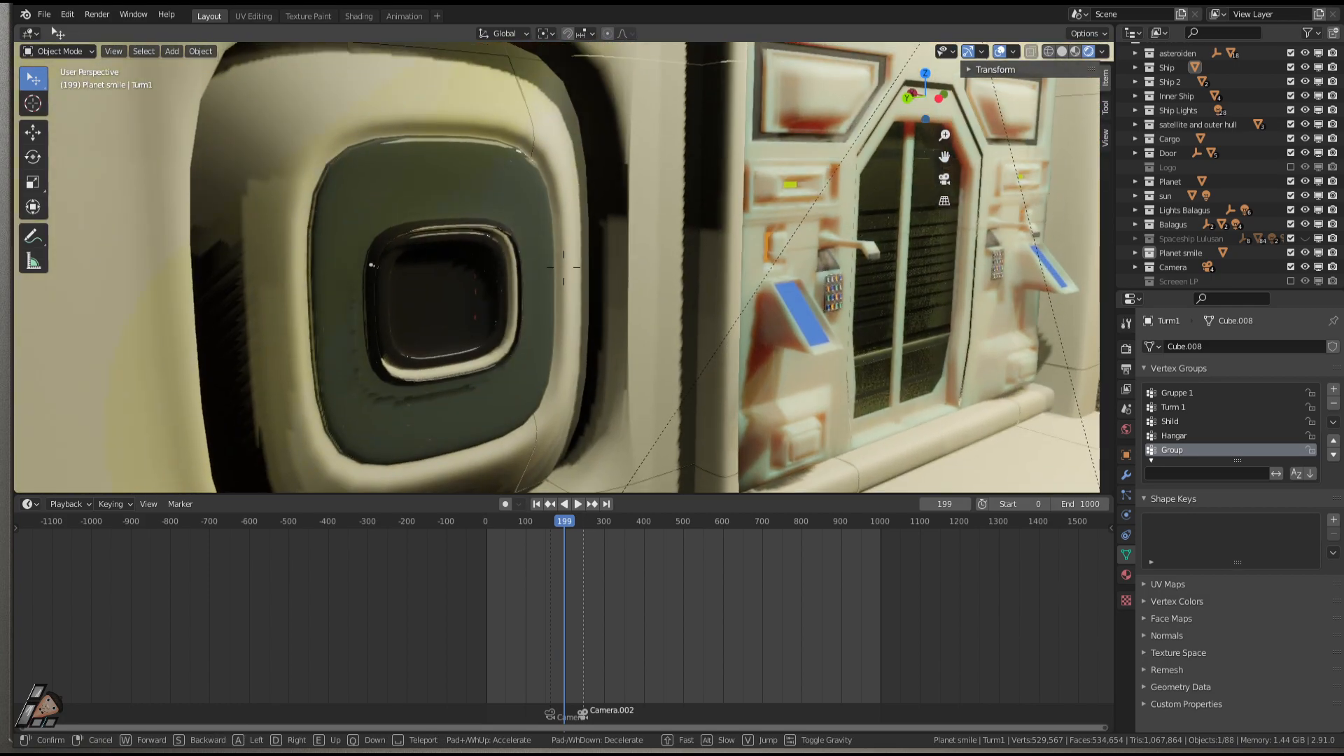
{"action": "left_click", "coordinate": [563, 268]}
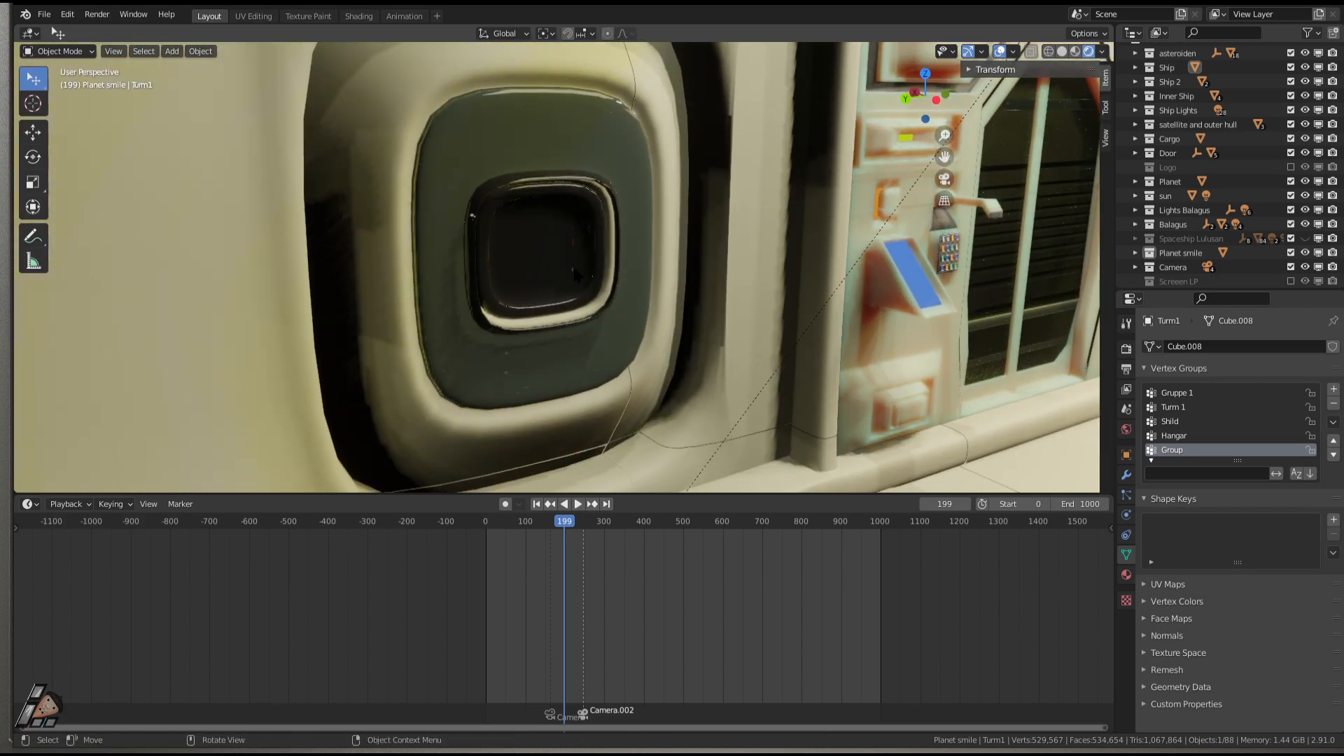
Enable the Screeen LP collection in the view layer and toggle the ship's Edit Mode.
{"action": "key", "text": "Tab"}
{"action": "scroll", "coordinate": [1203, 259], "scroll_direction": "down", "scroll_amount": 4}
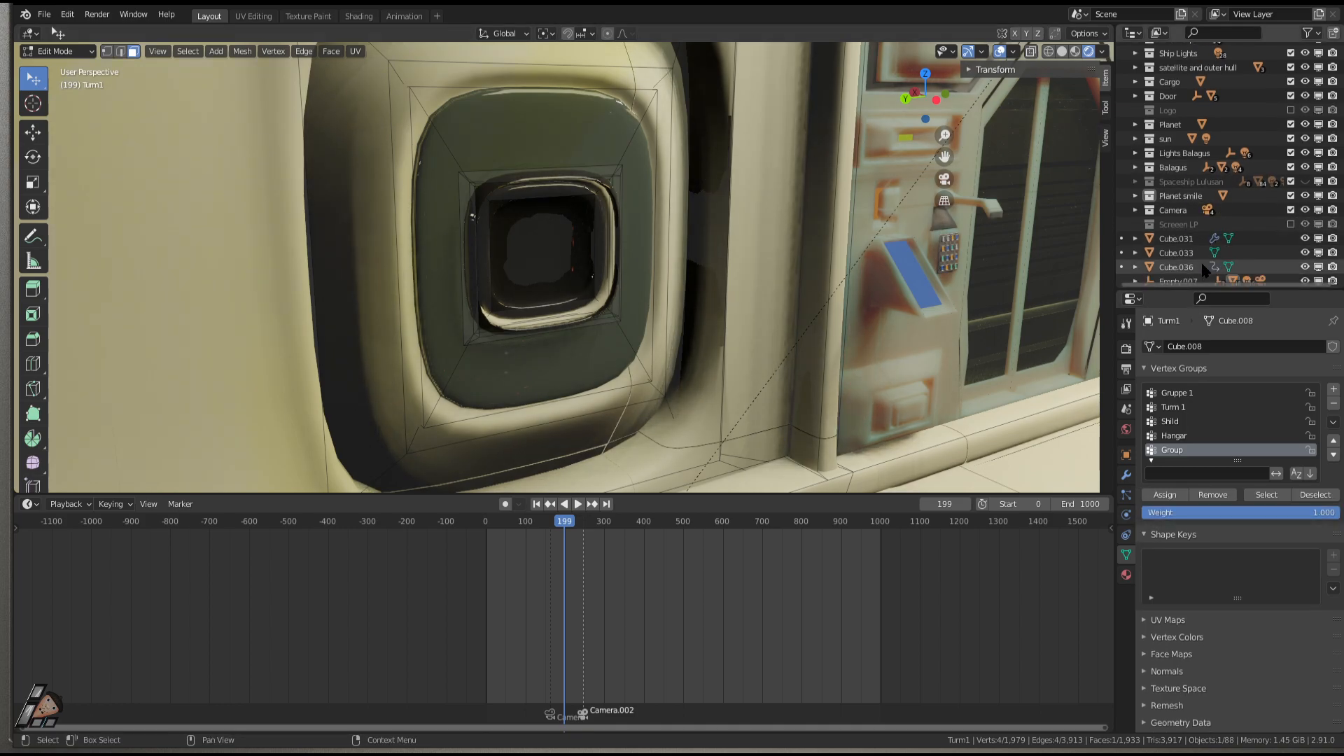
{"action": "scroll", "coordinate": [1169, 175], "scroll_direction": "down", "scroll_amount": 2}
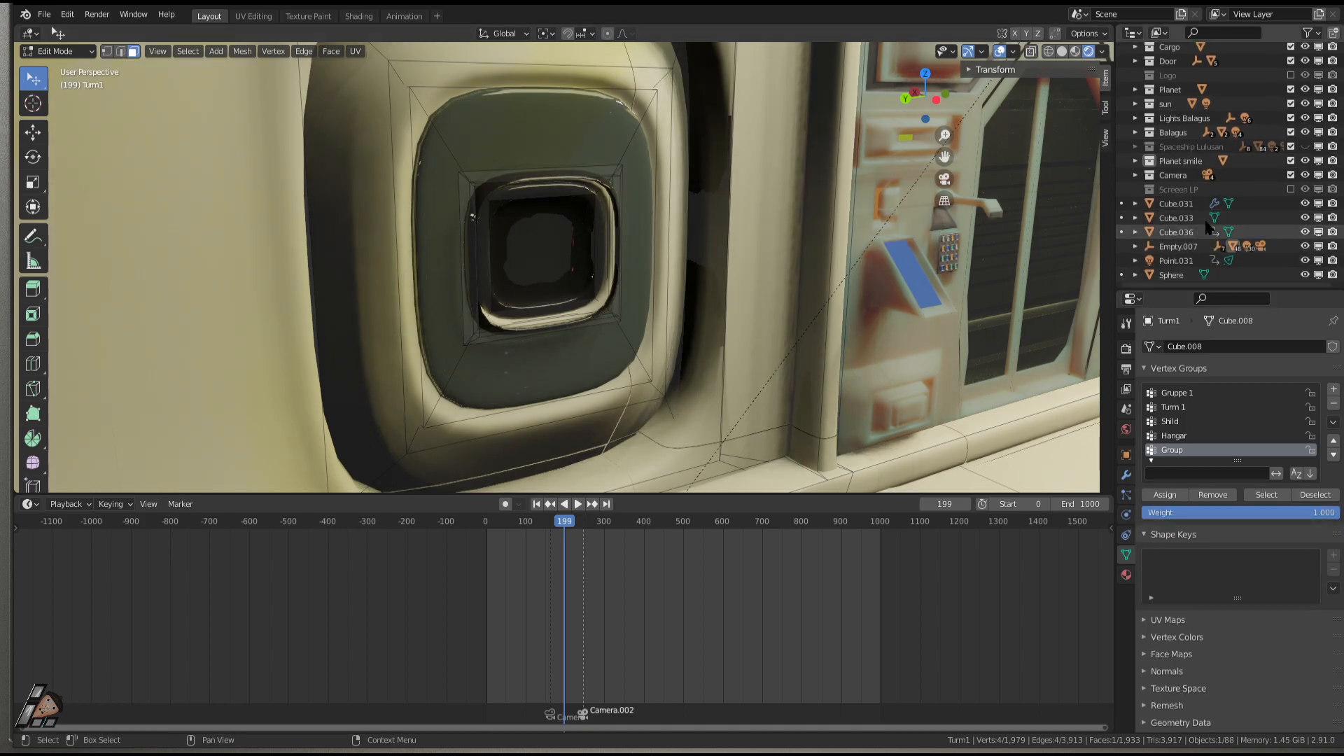
{"action": "left_click", "coordinate": [1290, 189]}
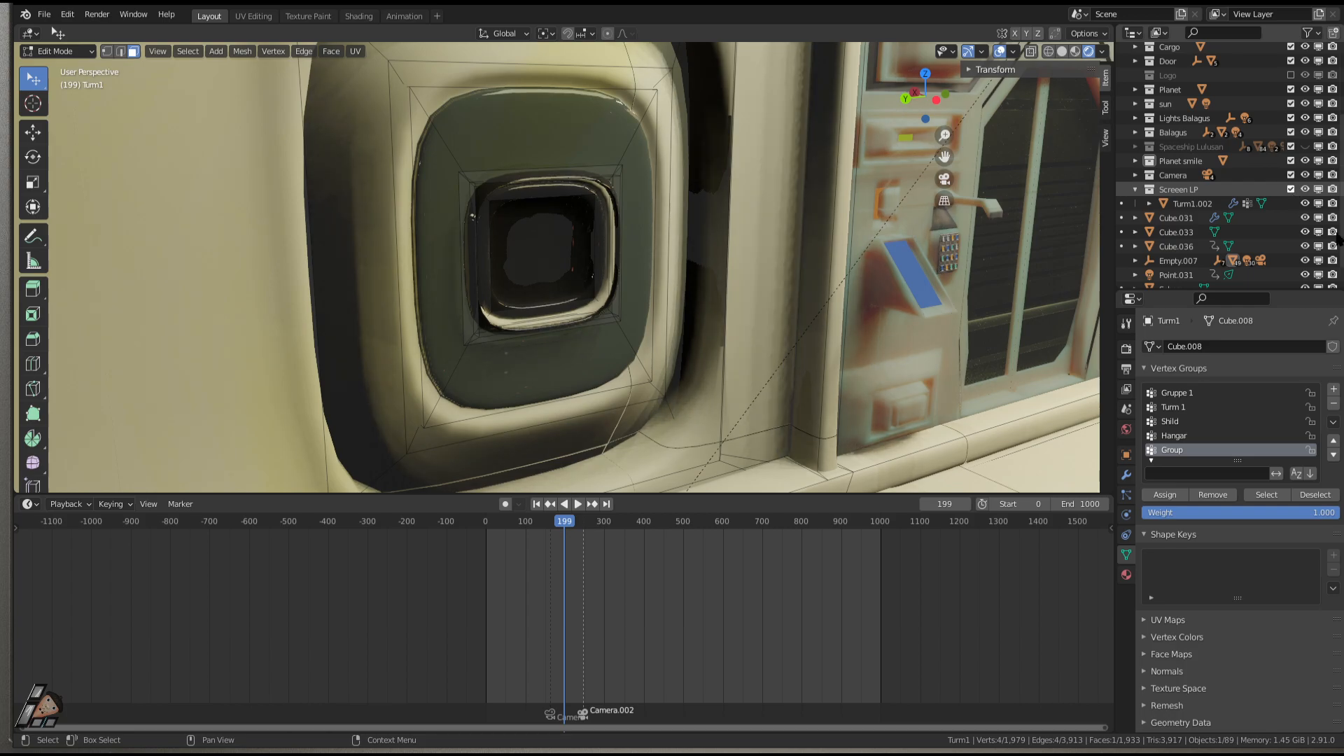
{"action": "key", "text": "Tab"}
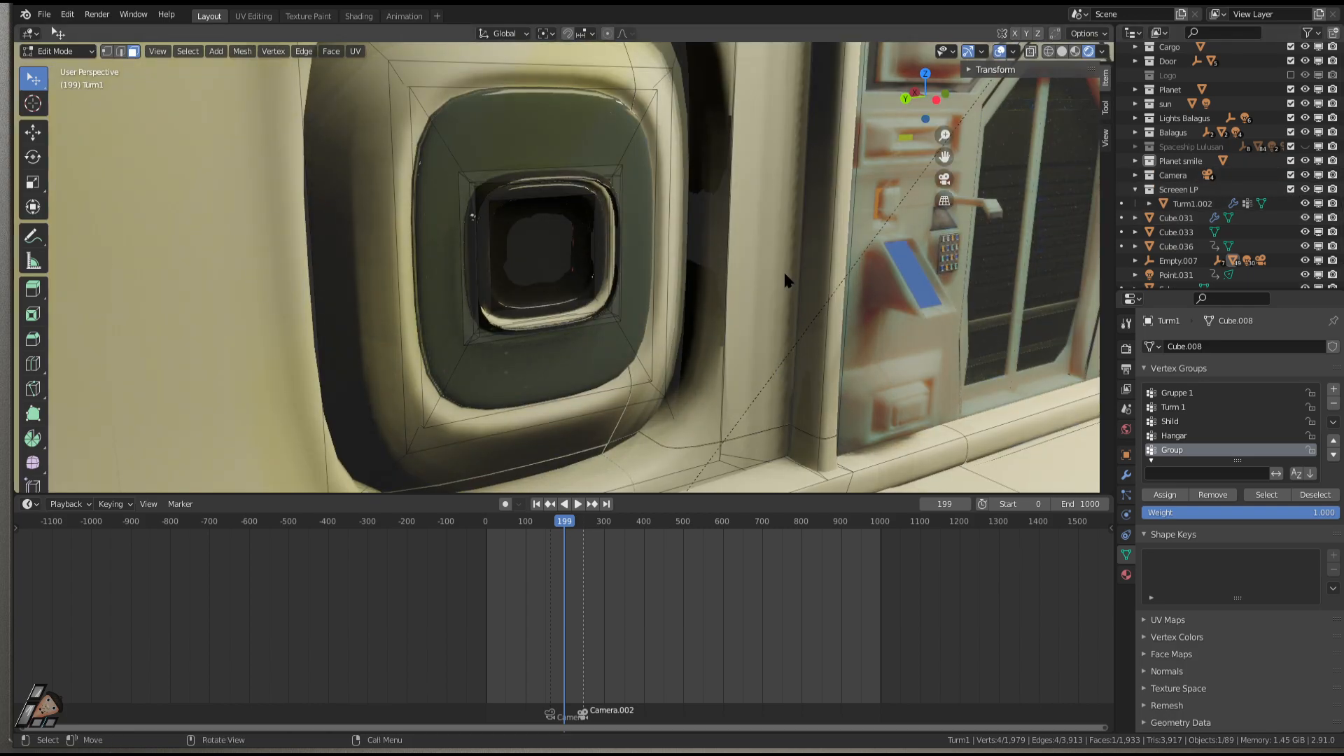
Return to Object Mode, pick the Screeen LP collection and inspect the ship from outside.
{"action": "left_click", "coordinate": [1181, 189]}
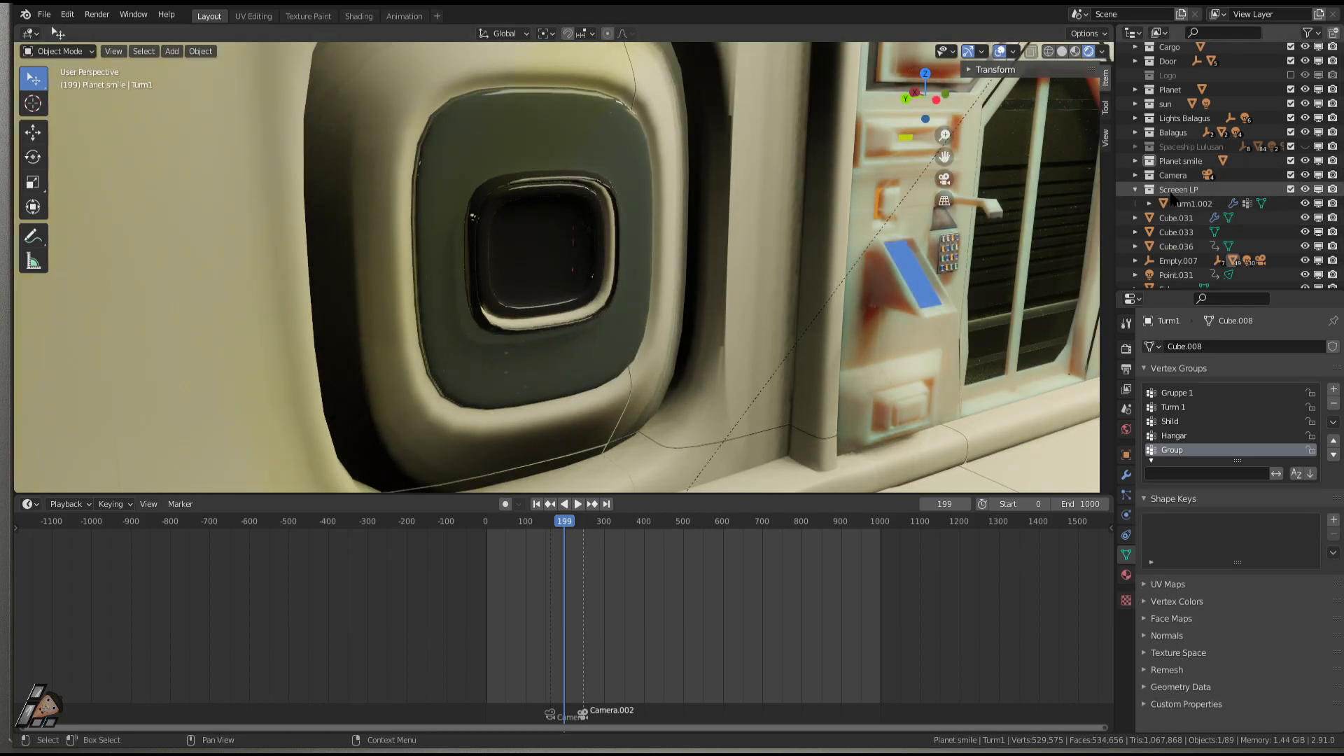
{"action": "left_click", "coordinate": [1312, 33]}
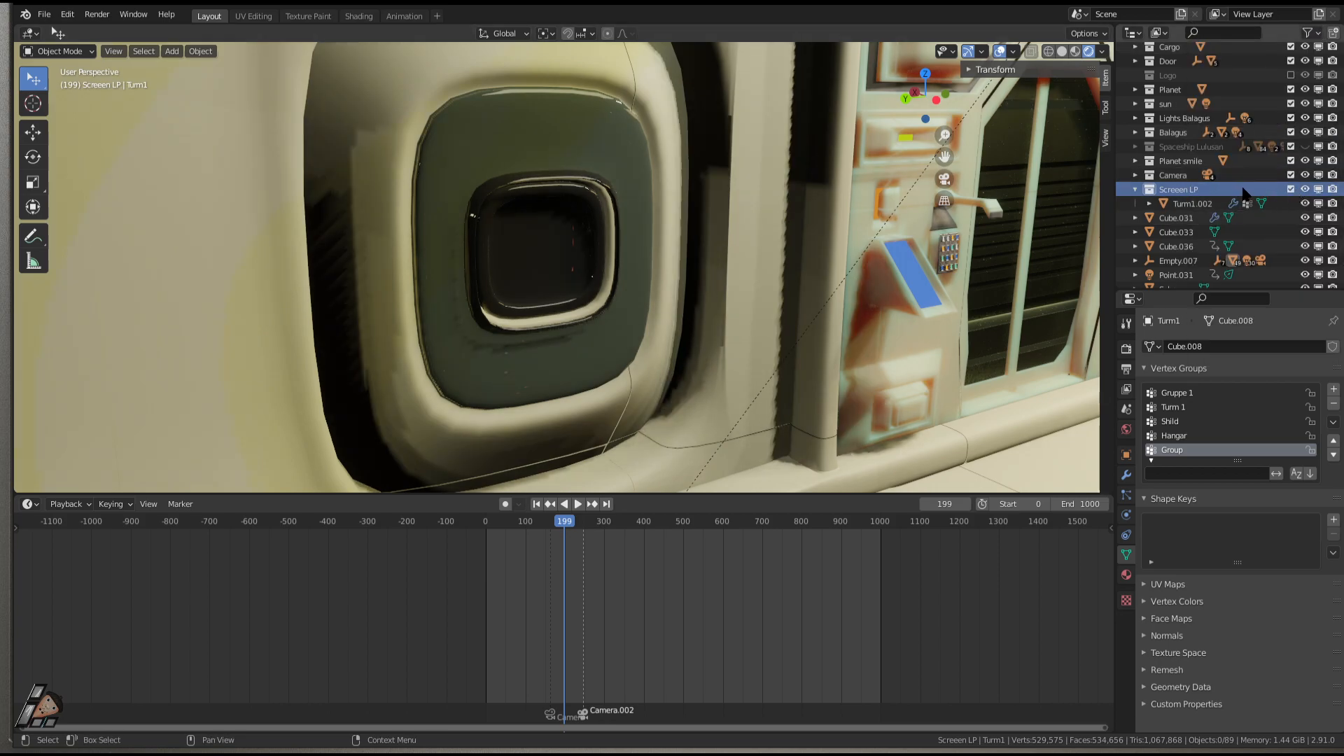
{"action": "scroll", "coordinate": [663, 245], "scroll_direction": "down", "scroll_amount": 10}
{"action": "middle_click_drag", "start_coordinate": [878, 244], "coordinate": [929, 240]}
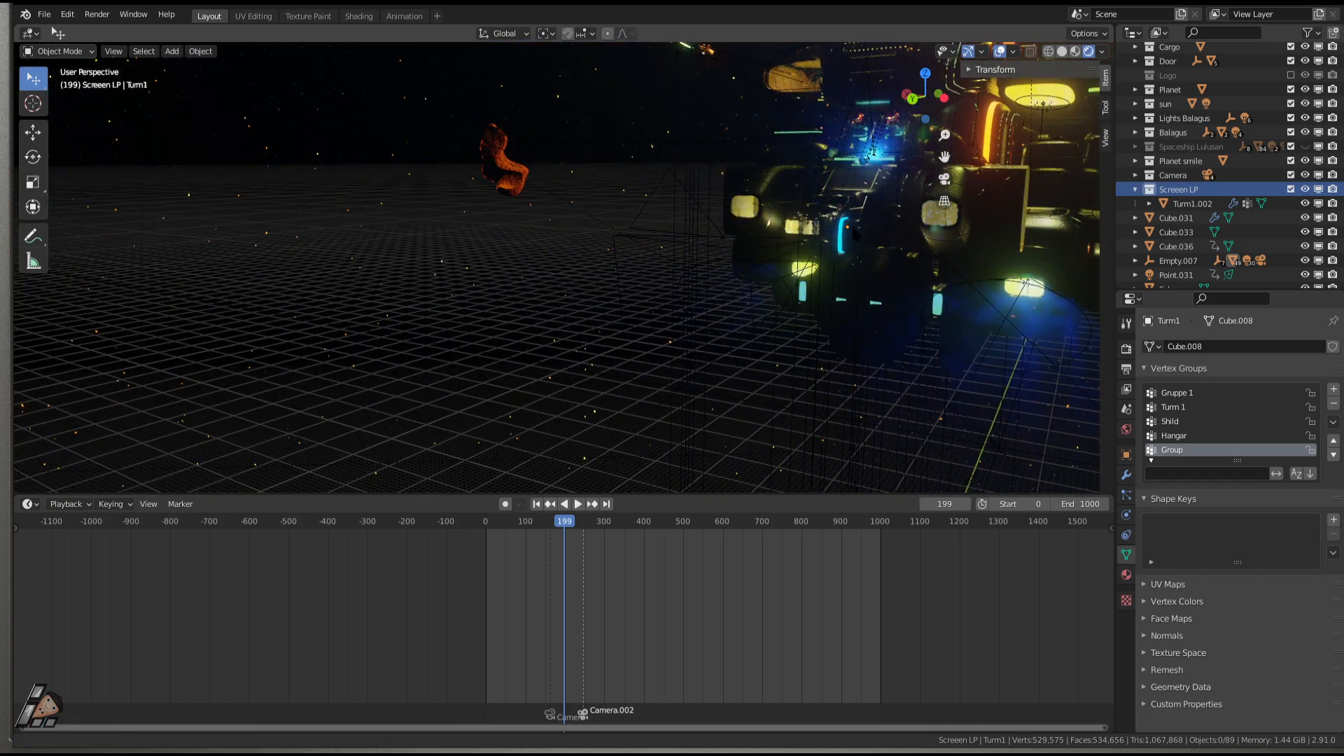
{"action": "scroll", "coordinate": [867, 232], "scroll_direction": "up", "scroll_amount": 8}
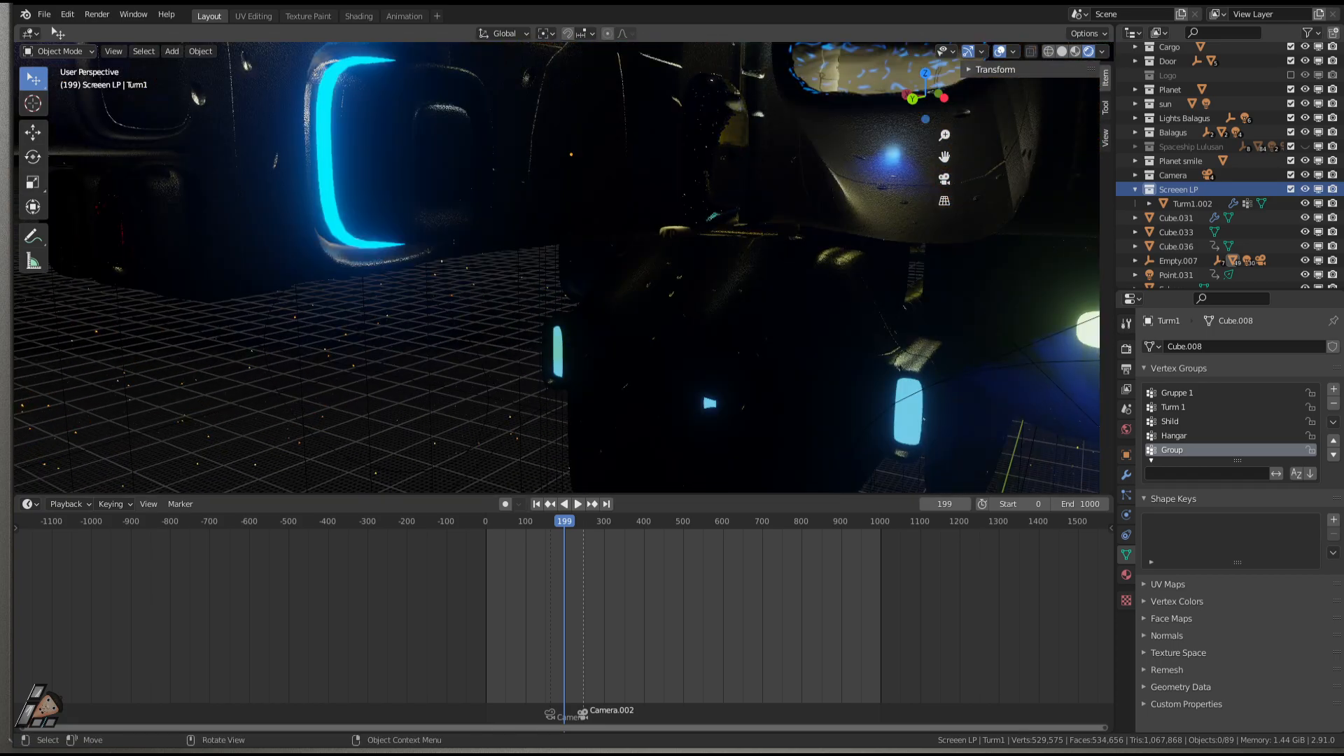
{"action": "scroll", "coordinate": [980, 224], "scroll_direction": "up", "scroll_amount": 5}
{"action": "scroll", "coordinate": [979, 224], "scroll_direction": "down", "scroll_amount": 9}
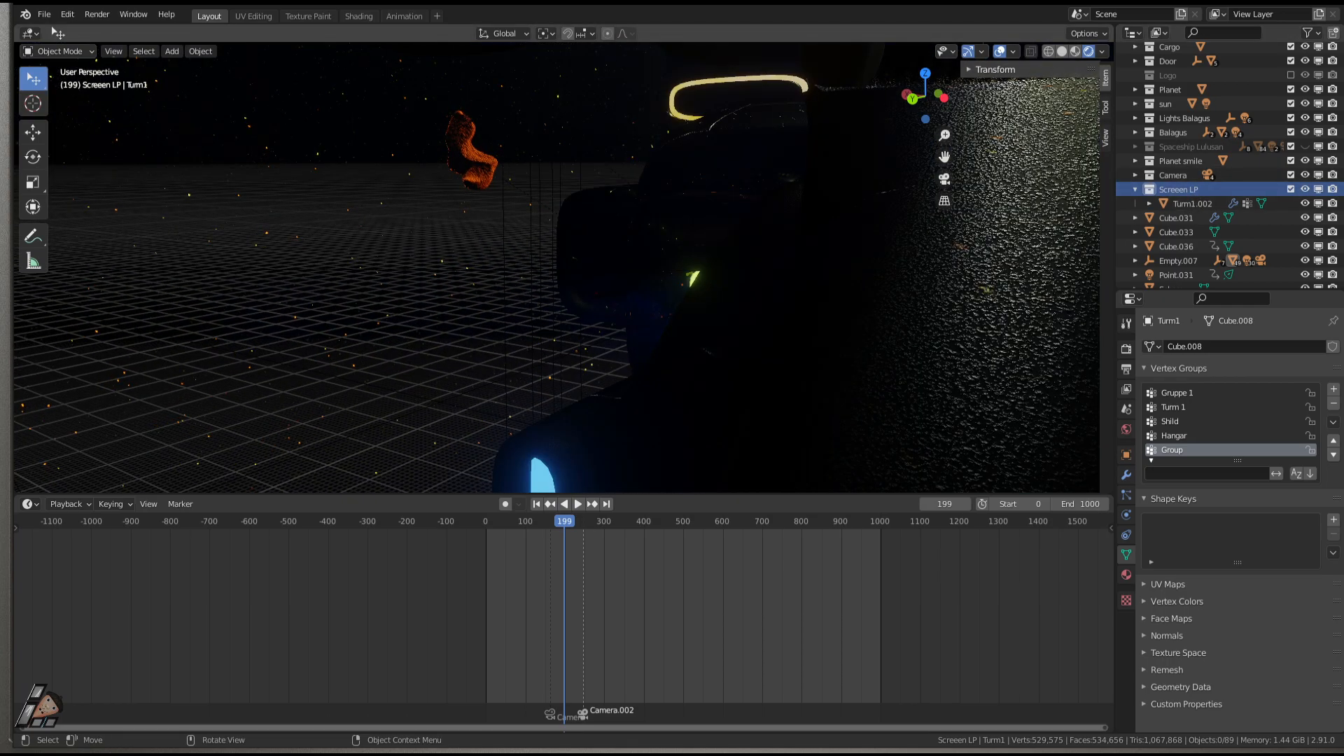
{"action": "left_click", "coordinate": [144, 51]}
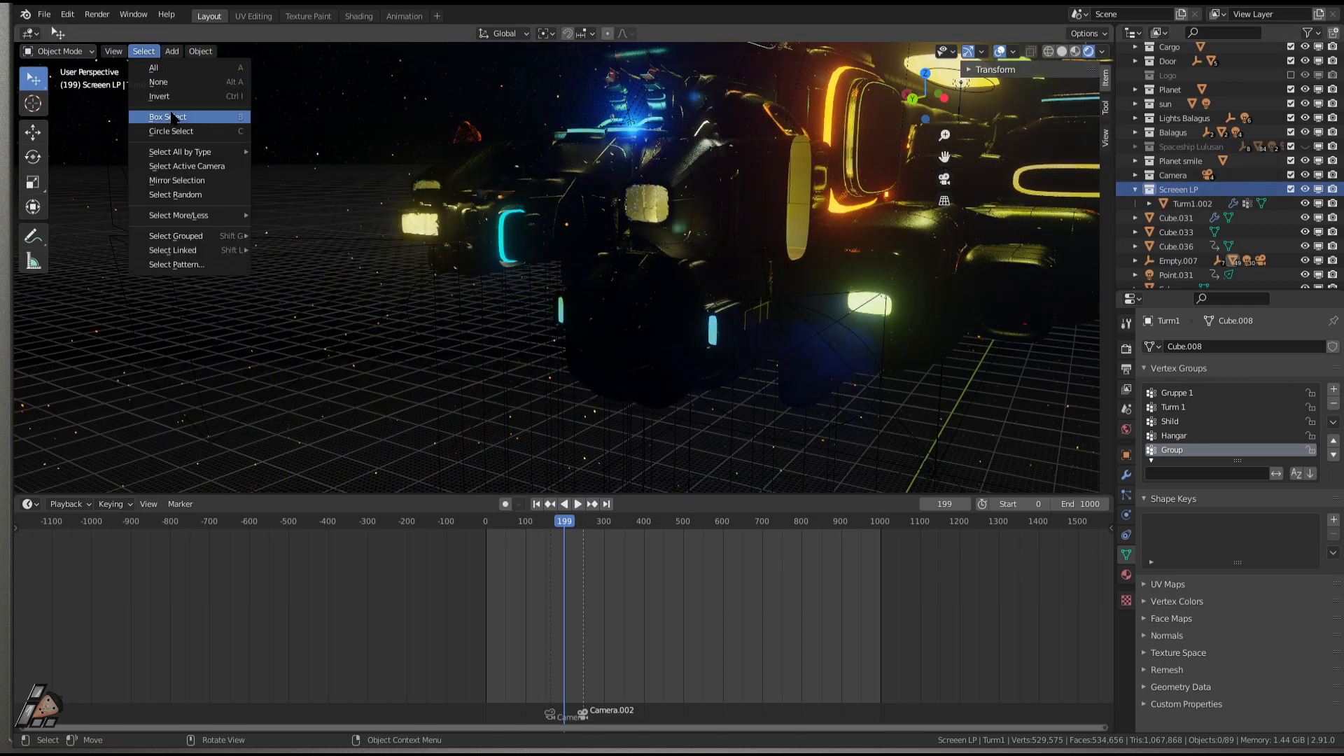
{"action": "left_click", "coordinate": [151, 65]}
{"action": "key", "text": "h"}
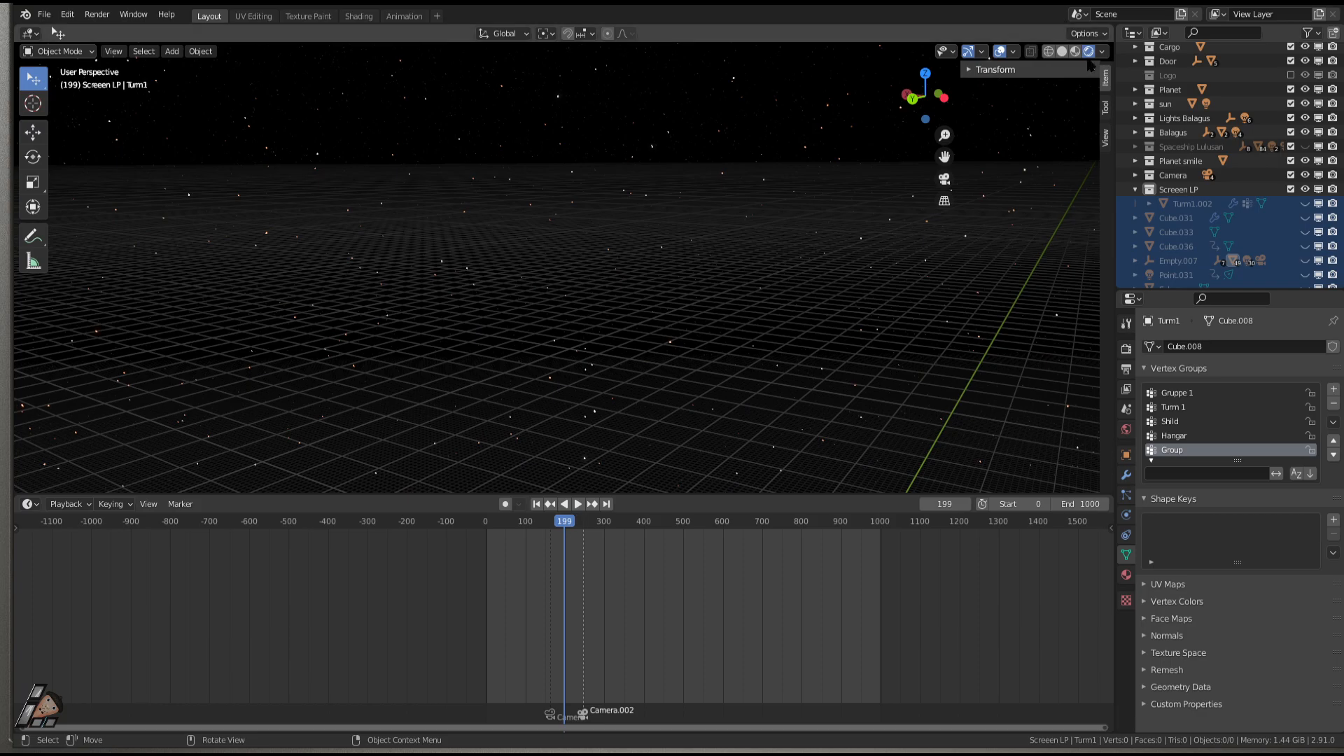
{"action": "key", "text": "alt+h"}
Select the Turm1.002 screen plane in the Screeen LP collection and frame it beside the rounded wall fixture.
{"action": "left_click", "coordinate": [1181, 190]}
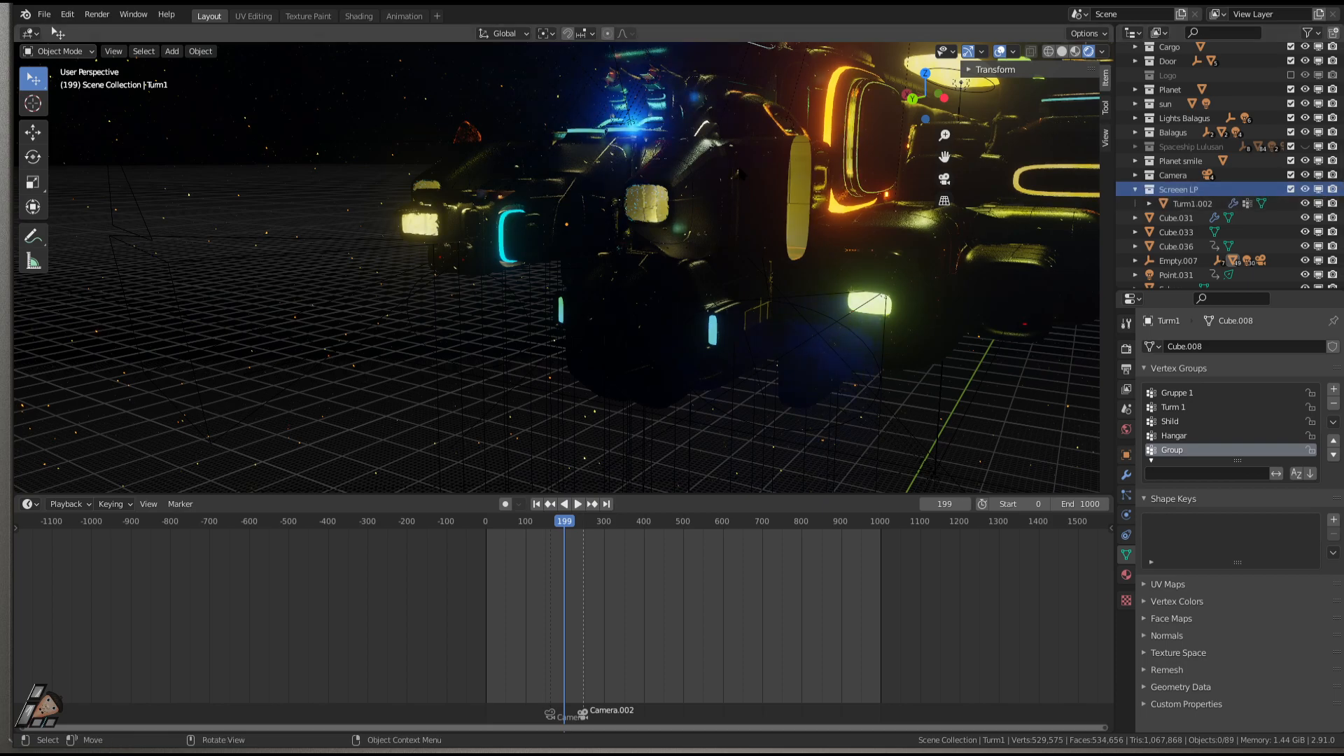
{"action": "left_click", "coordinate": [1192, 203]}
{"action": "key", "text": "KP_Decimal"}
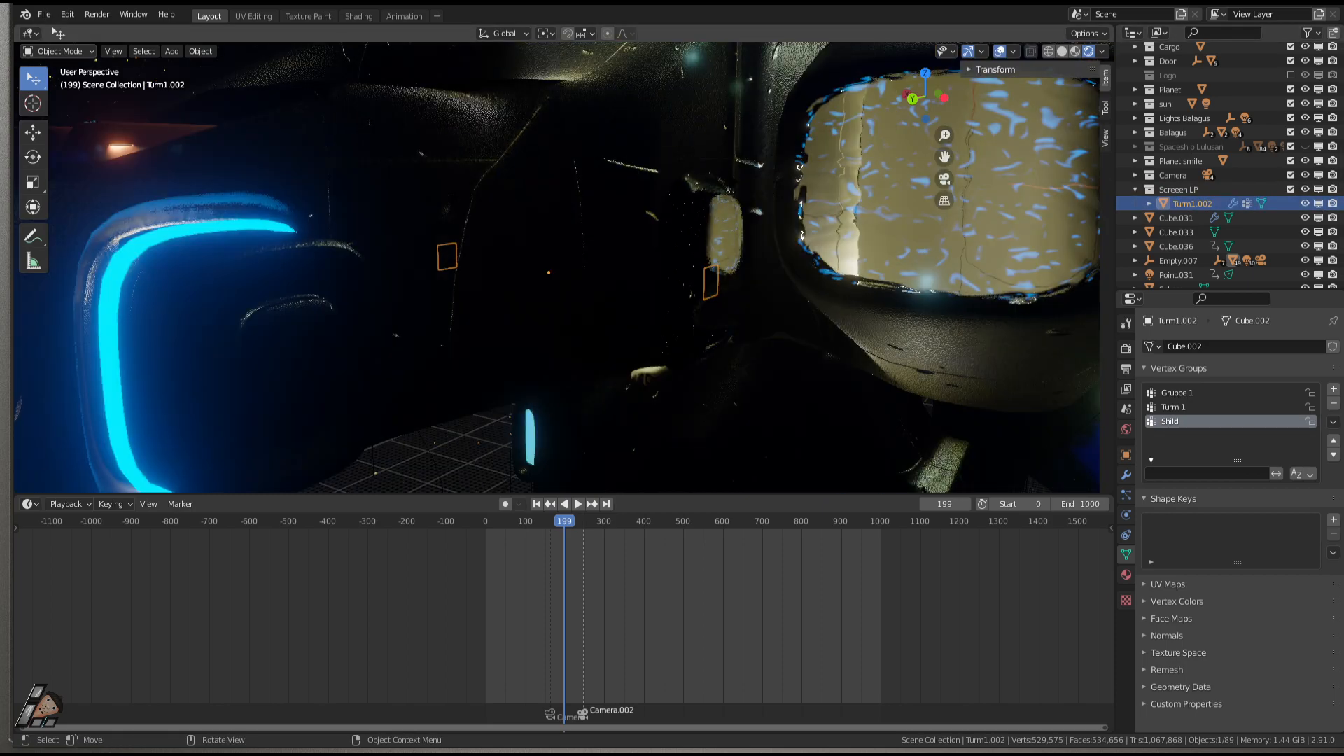
{"action": "scroll", "coordinate": [872, 245], "scroll_direction": "up", "scroll_amount": 10}
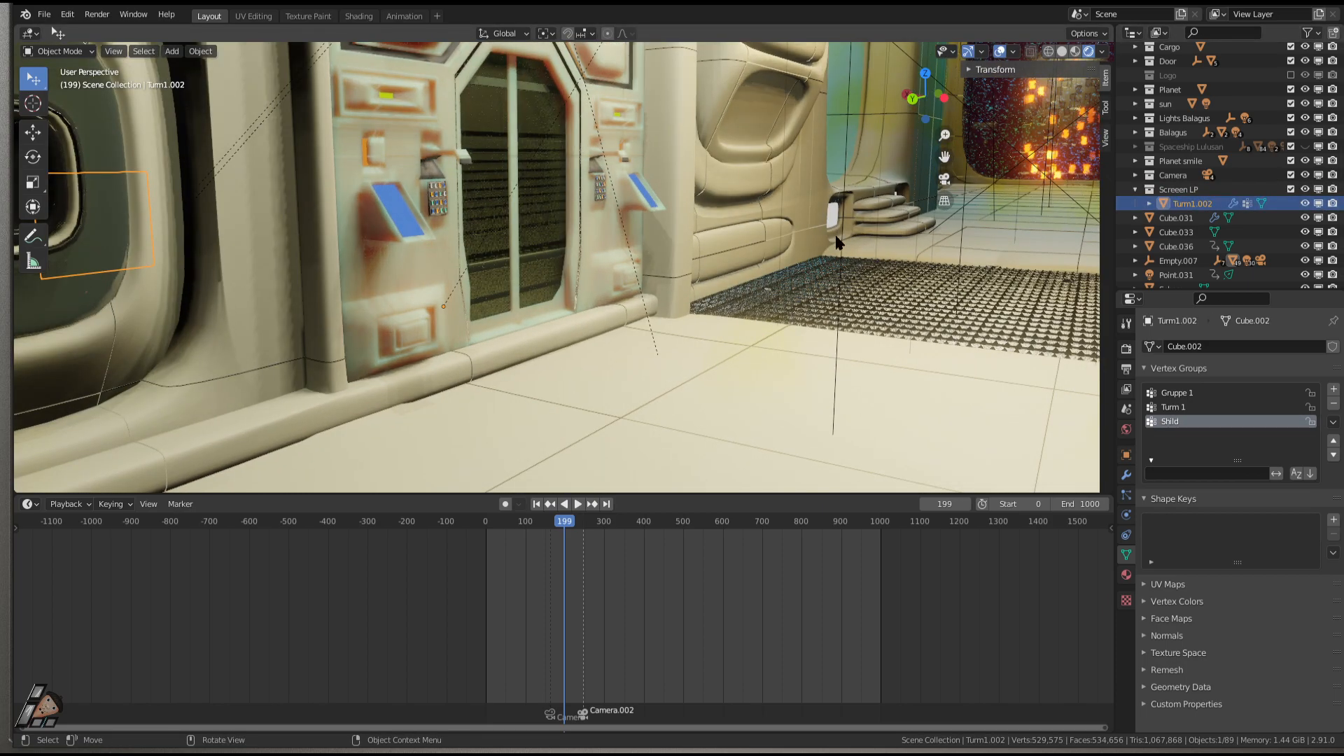
{"action": "scroll", "coordinate": [767, 256], "scroll_direction": "down", "scroll_amount": 1}
{"action": "middle_click_drag", "start_coordinate": [782, 260], "coordinate": [947, 259], "text": "shift"}
Move the screen plane about -0.13 m along the global X axis, out from the wall fixture.
{"action": "key", "text": "g"}
{"action": "key", "text": "y"}
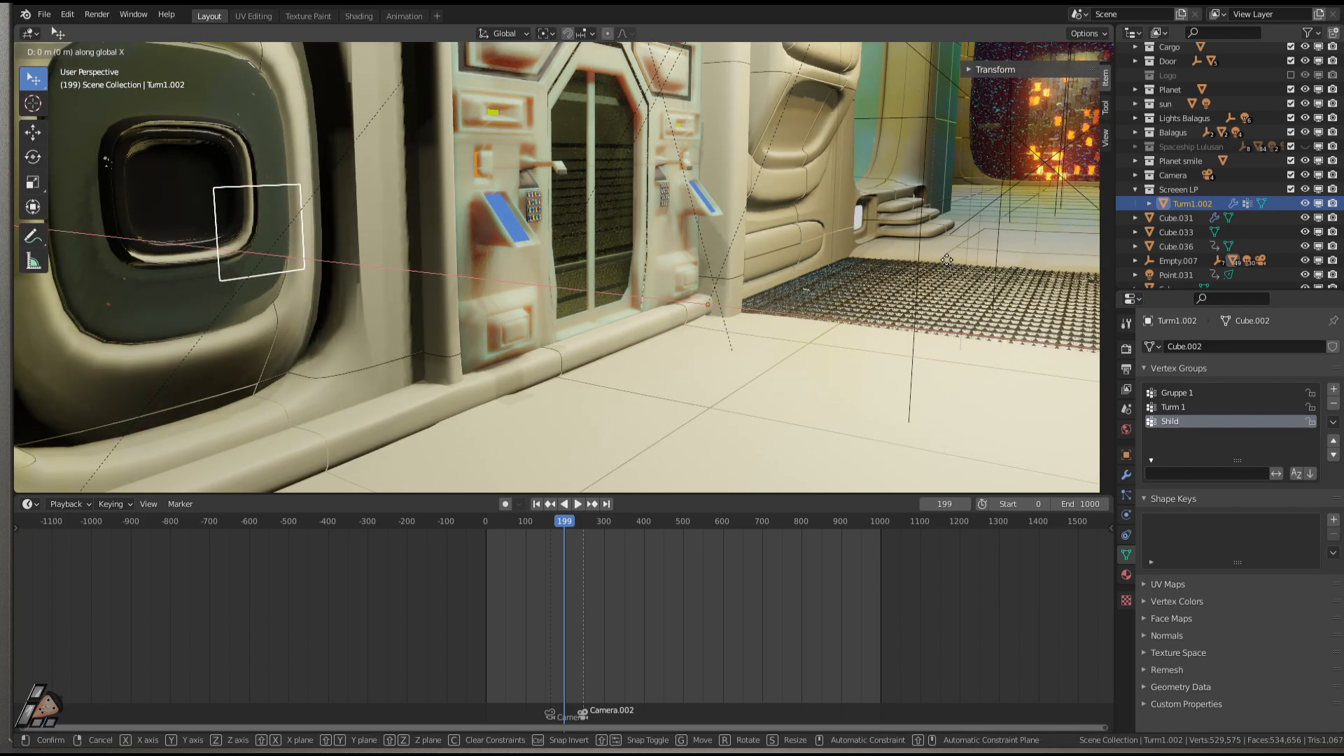
{"action": "key", "text": "x"}
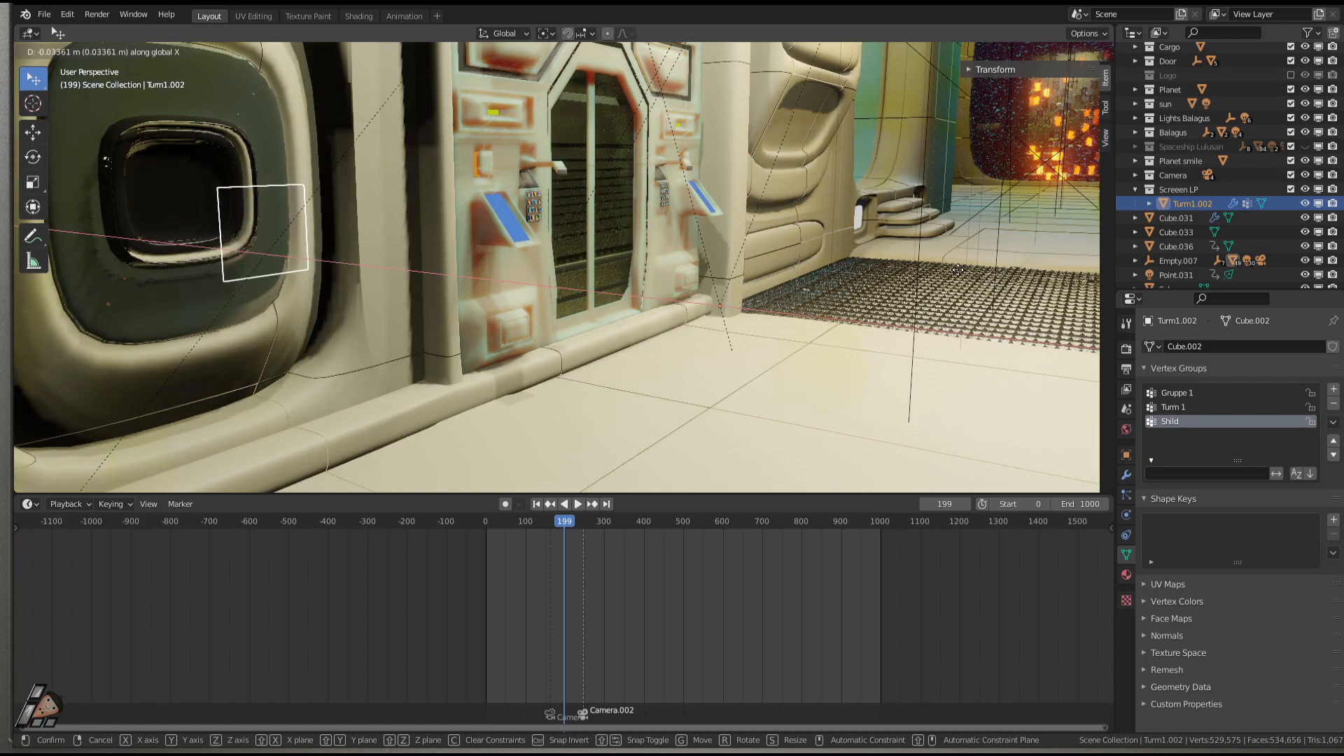
{"action": "left_click", "coordinate": [430, 275]}
{"action": "key", "text": "g"}
{"action": "key", "text": "x"}
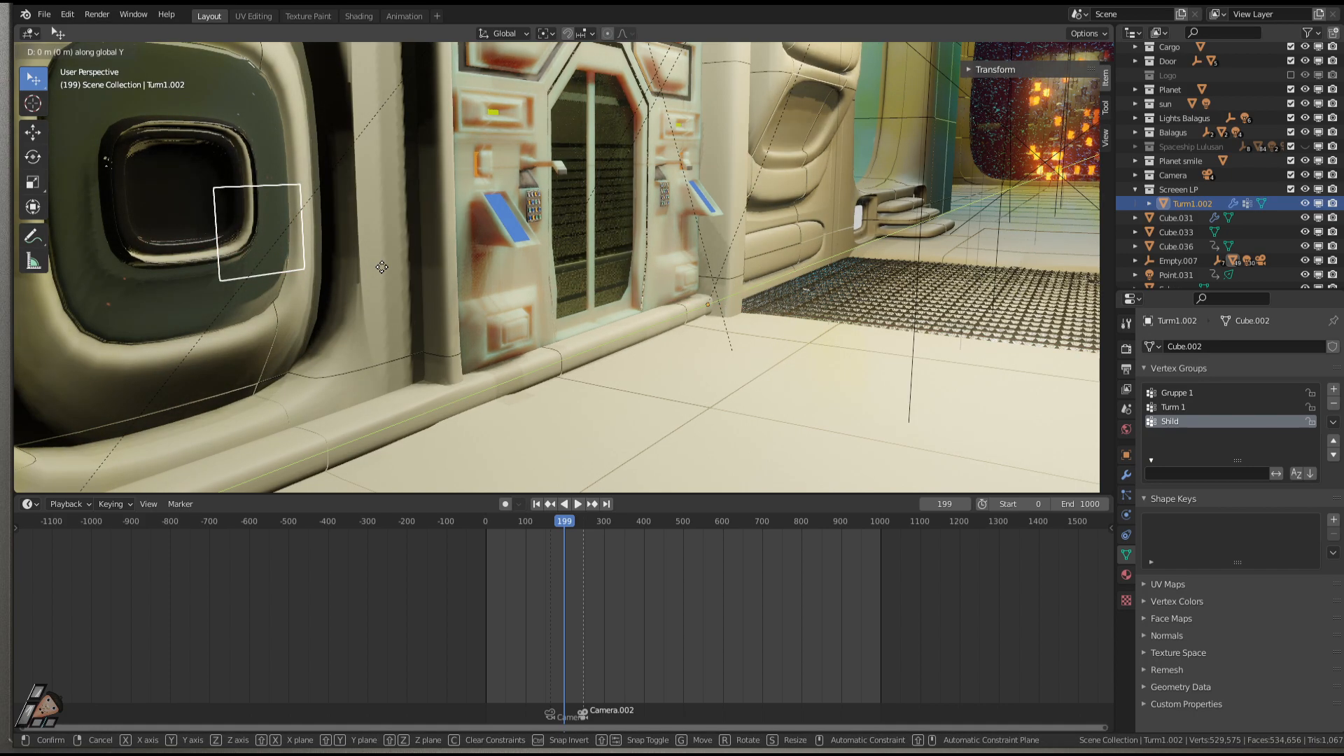
{"action": "left_click", "coordinate": [424, 296]}
Shift the screen plane about 0.46 m along the global Y axis towards the fixture's recess.
{"action": "key", "text": "g"}
{"action": "key", "text": "x"}
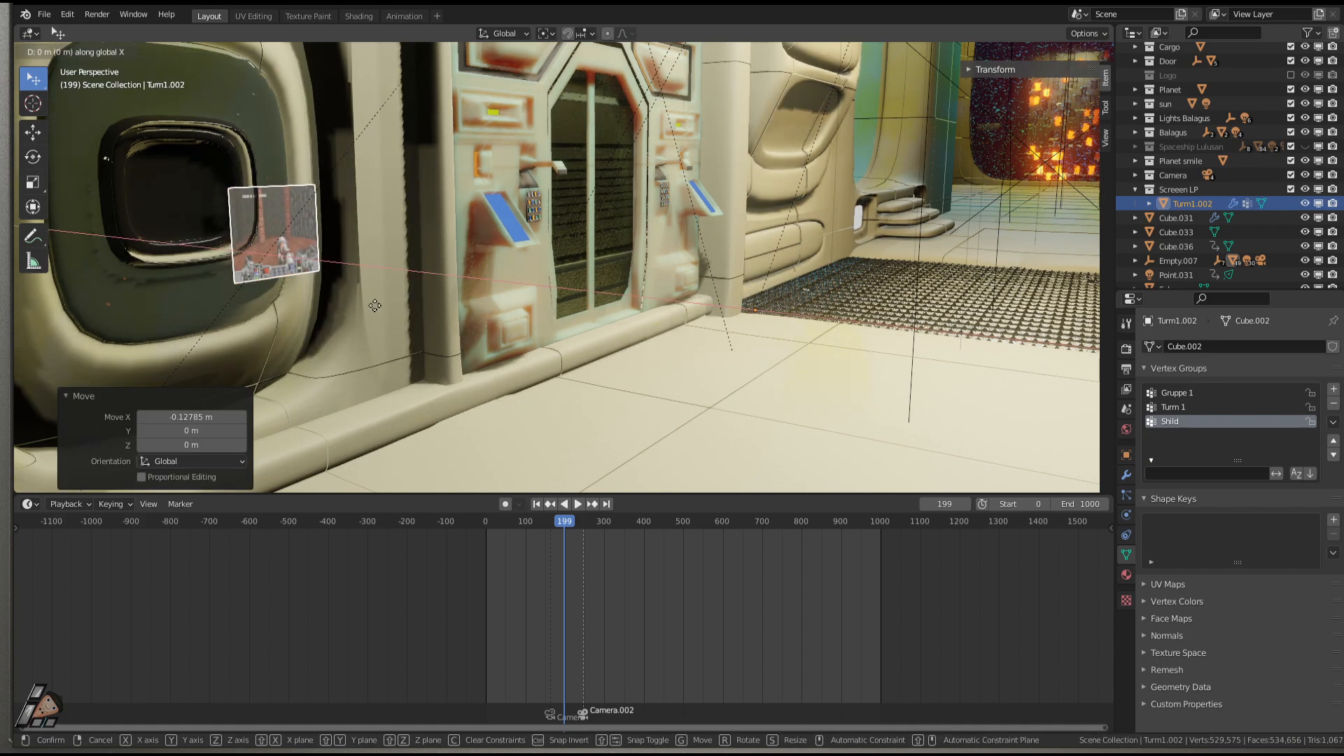
{"action": "key", "text": "y"}
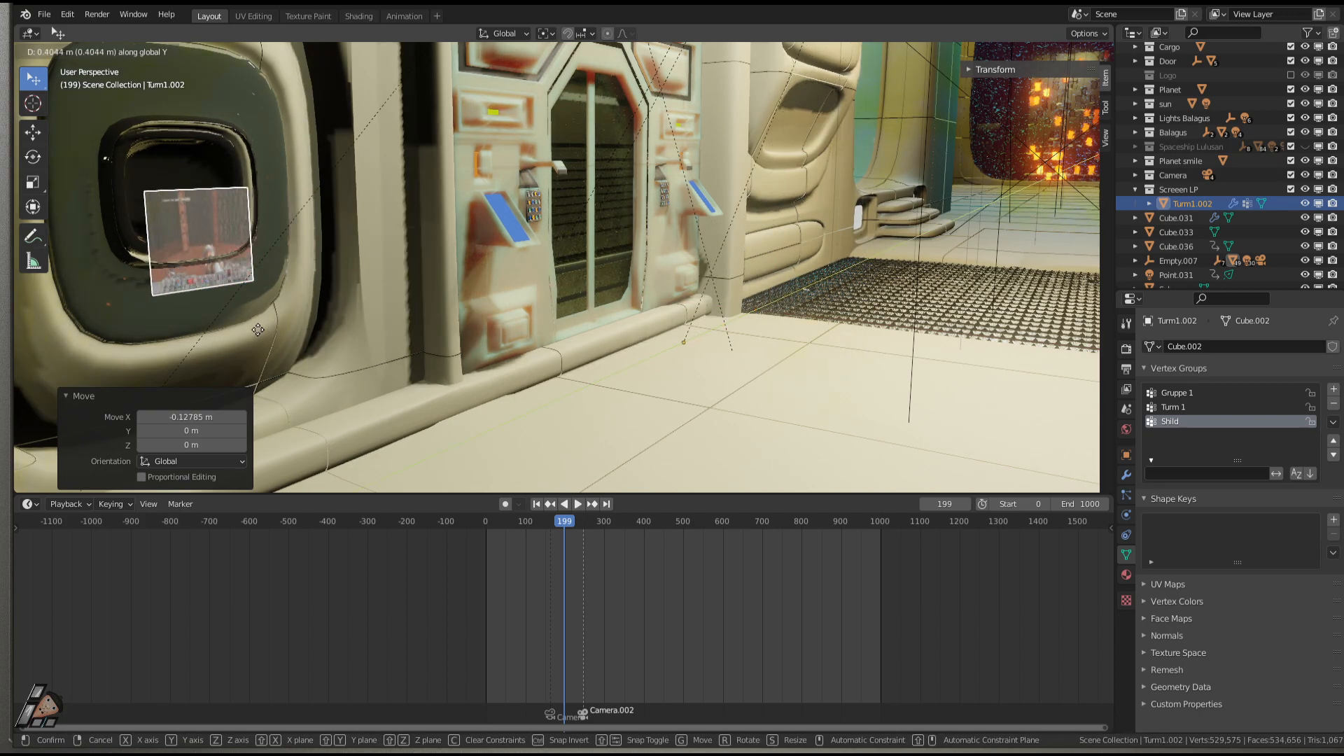
{"action": "left_click", "coordinate": [259, 333]}
{"action": "key", "text": "g"}
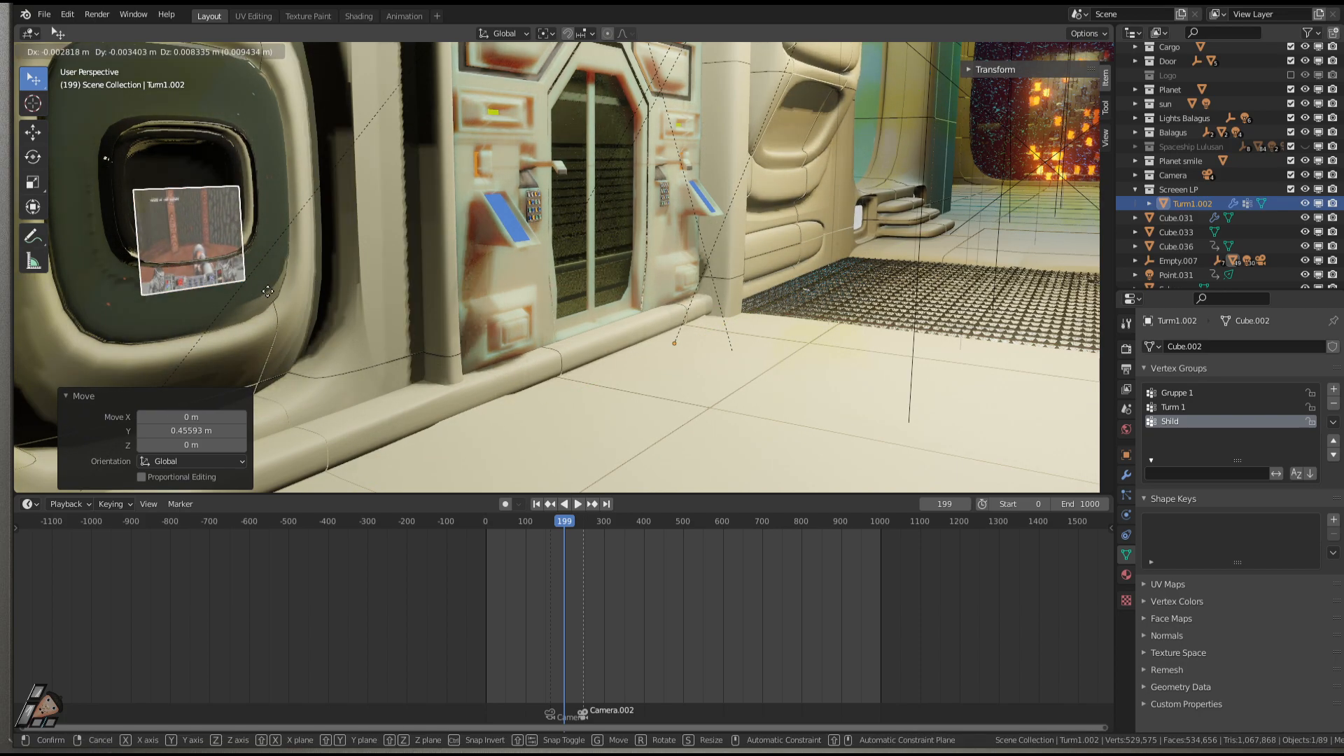
{"action": "right_click", "coordinate": [266, 283]}
{"action": "key", "text": "g"}
{"action": "key", "text": "y"}
{"action": "right_click", "coordinate": [252, 208]}
Raise the screen plane about 0.22 m along the global Z axis and scale it by about 1.03 to fit the recess.
{"action": "key", "text": "g"}
{"action": "key", "text": "z"}
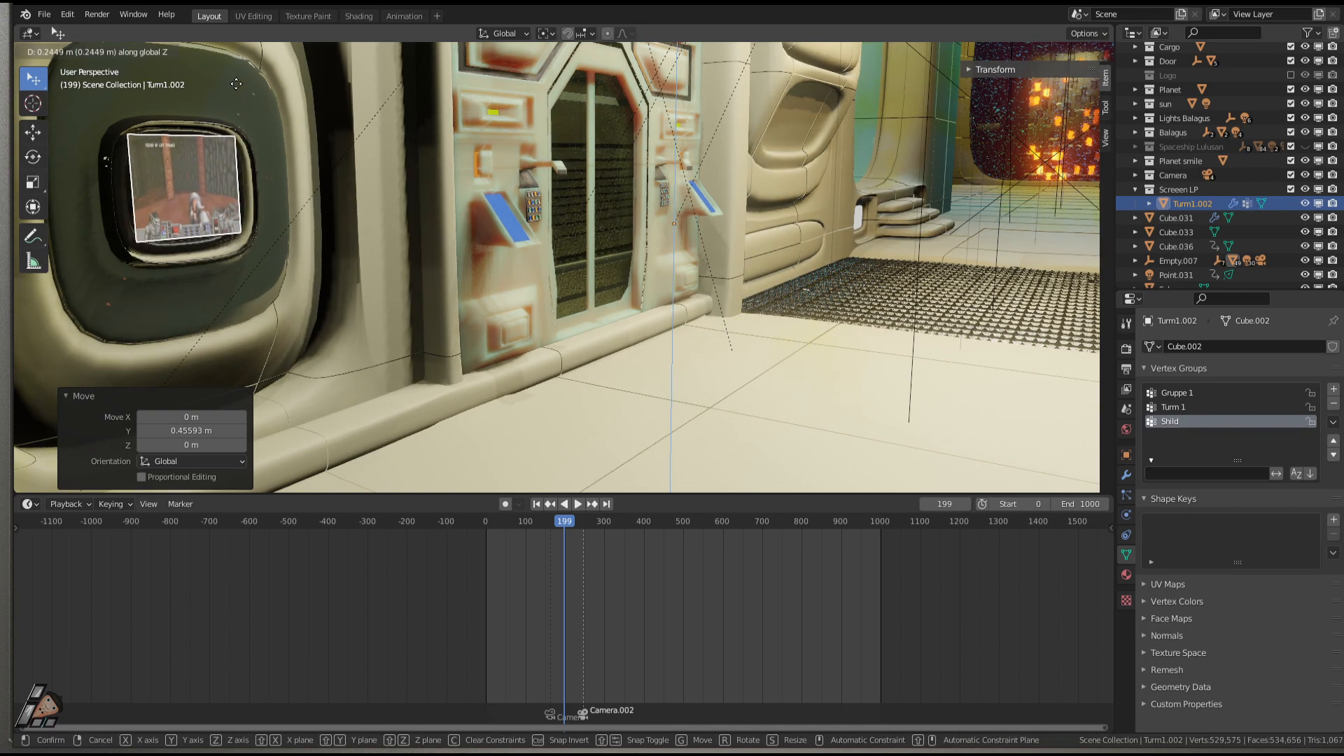
{"action": "left_click", "coordinate": [294, 191]}
{"action": "key", "text": "s"}
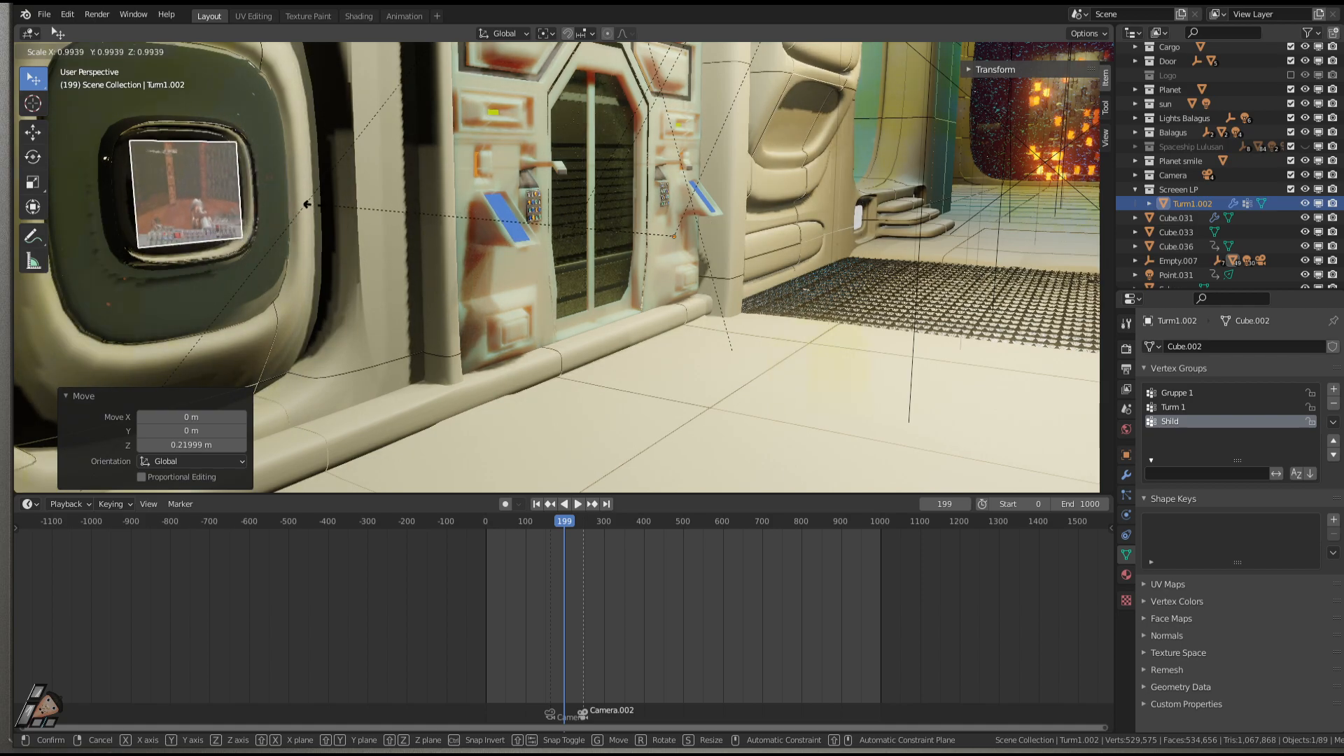
{"action": "left_click", "coordinate": [308, 204]}
{"action": "key", "text": "s"}
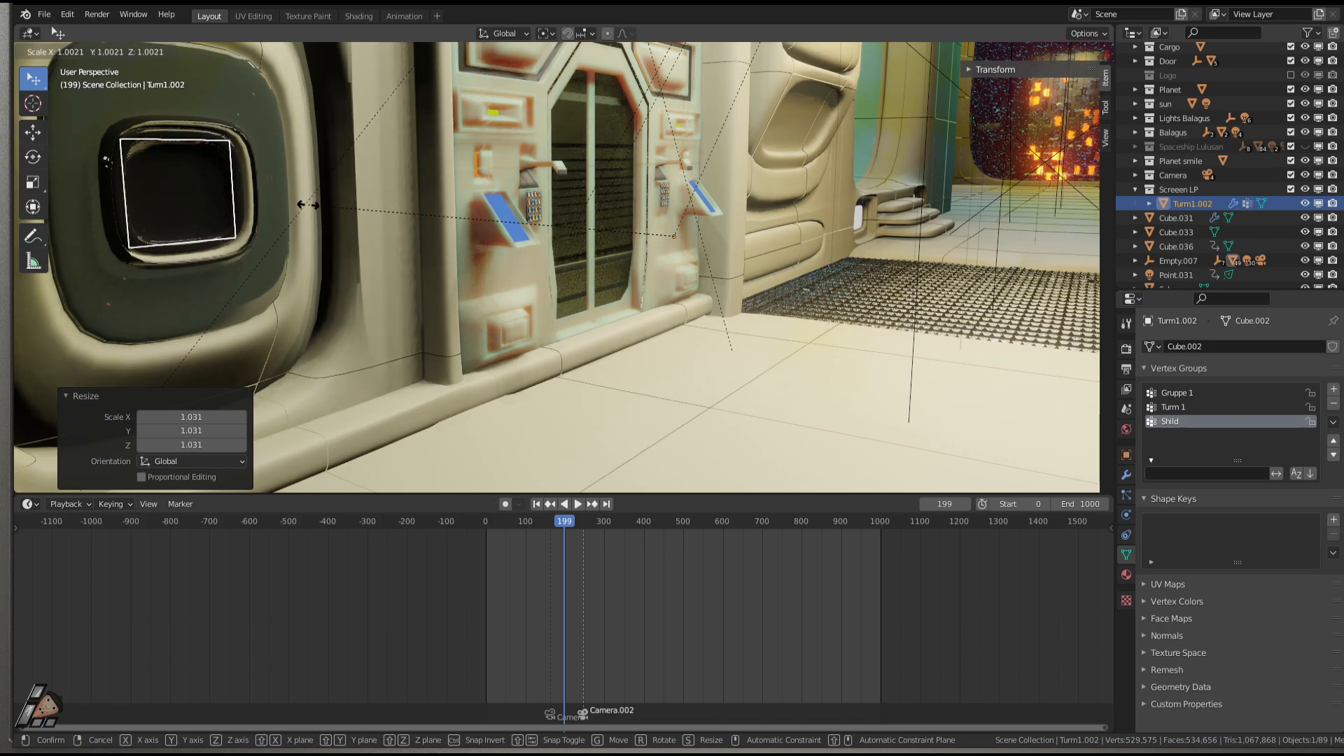
{"action": "left_click", "coordinate": [308, 204]}
Check the fitted screen plane in Edit Mode, select the ship body and take a brief walk view down the corridor.
{"action": "key", "text": "Tab"}
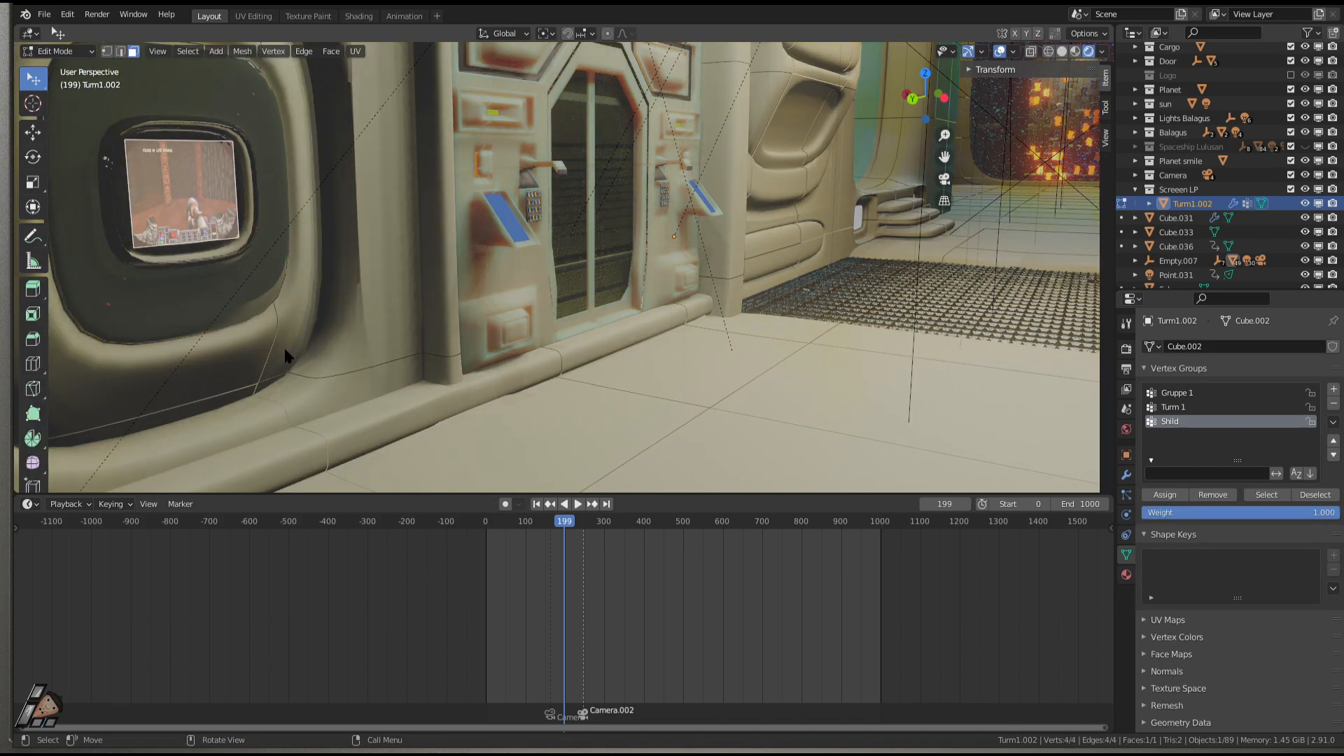
{"action": "key", "text": "Tab"}
{"action": "left_click", "coordinate": [303, 417]}
{"action": "key", "text": "shift+grave"}
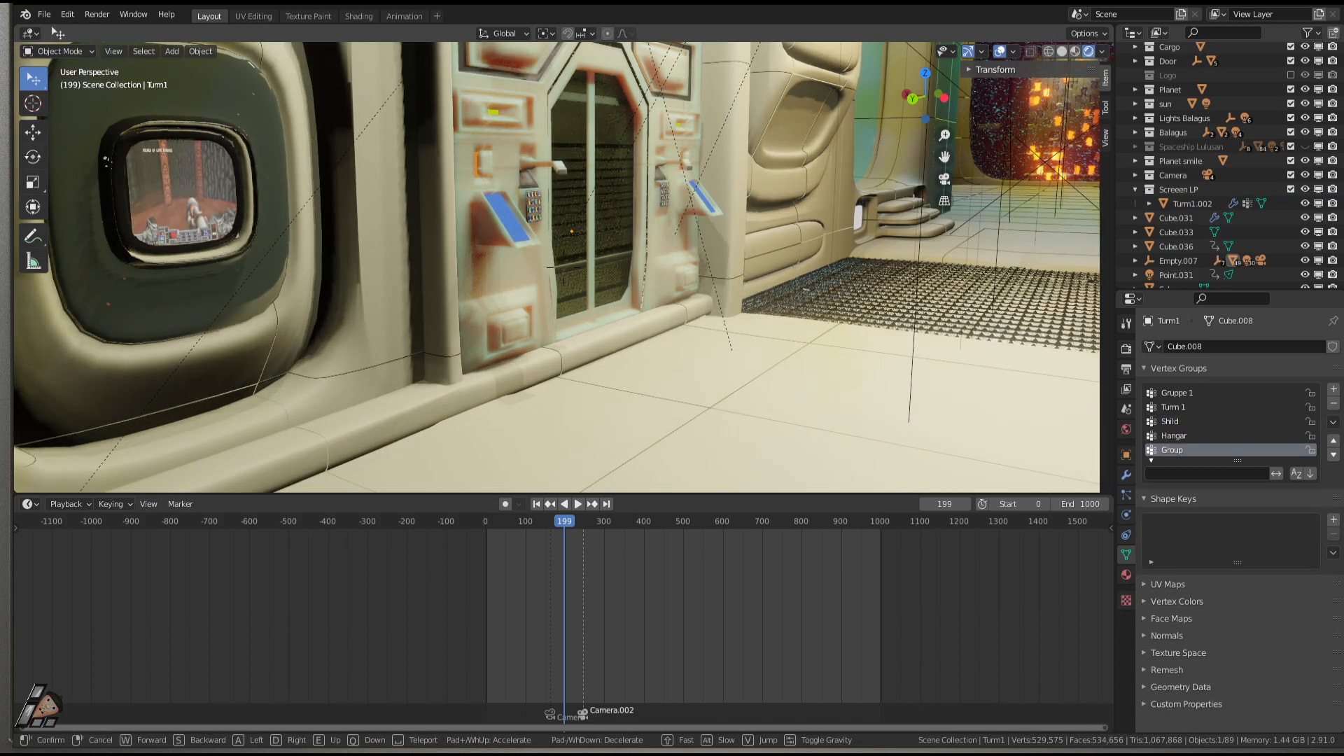
{"action": "key", "text": "w"}
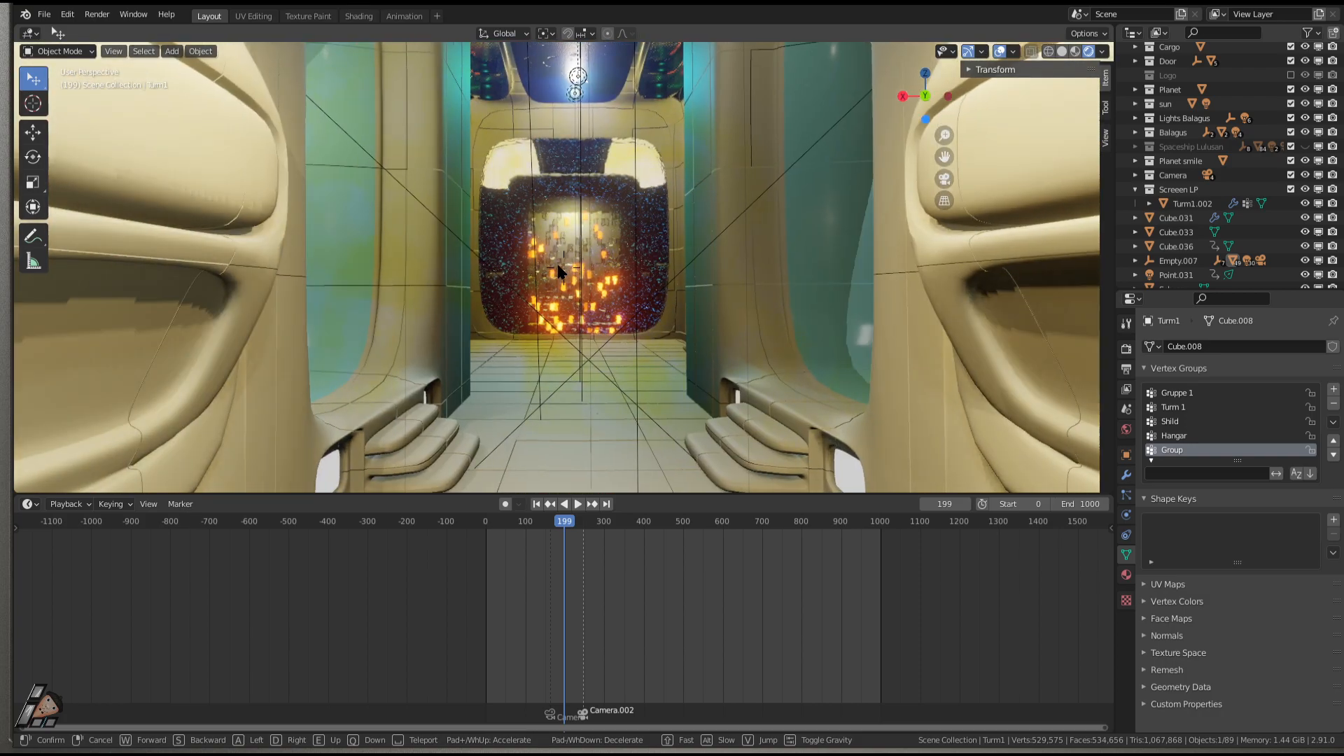
{"action": "left_click", "coordinate": [558, 271]}
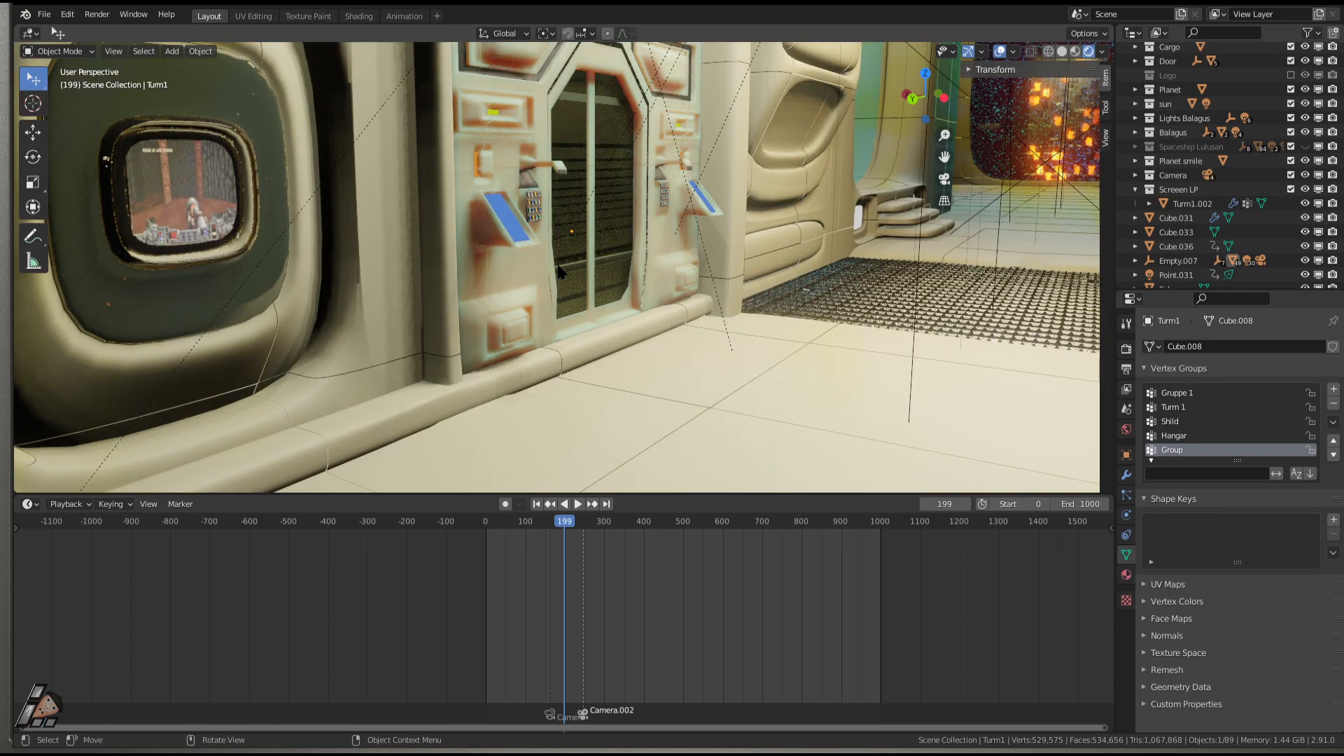
Maximize the 3D viewport and check the ship's mesh around the wall screen in Edit Mode.
{"action": "key", "text": "ctrl+space"}
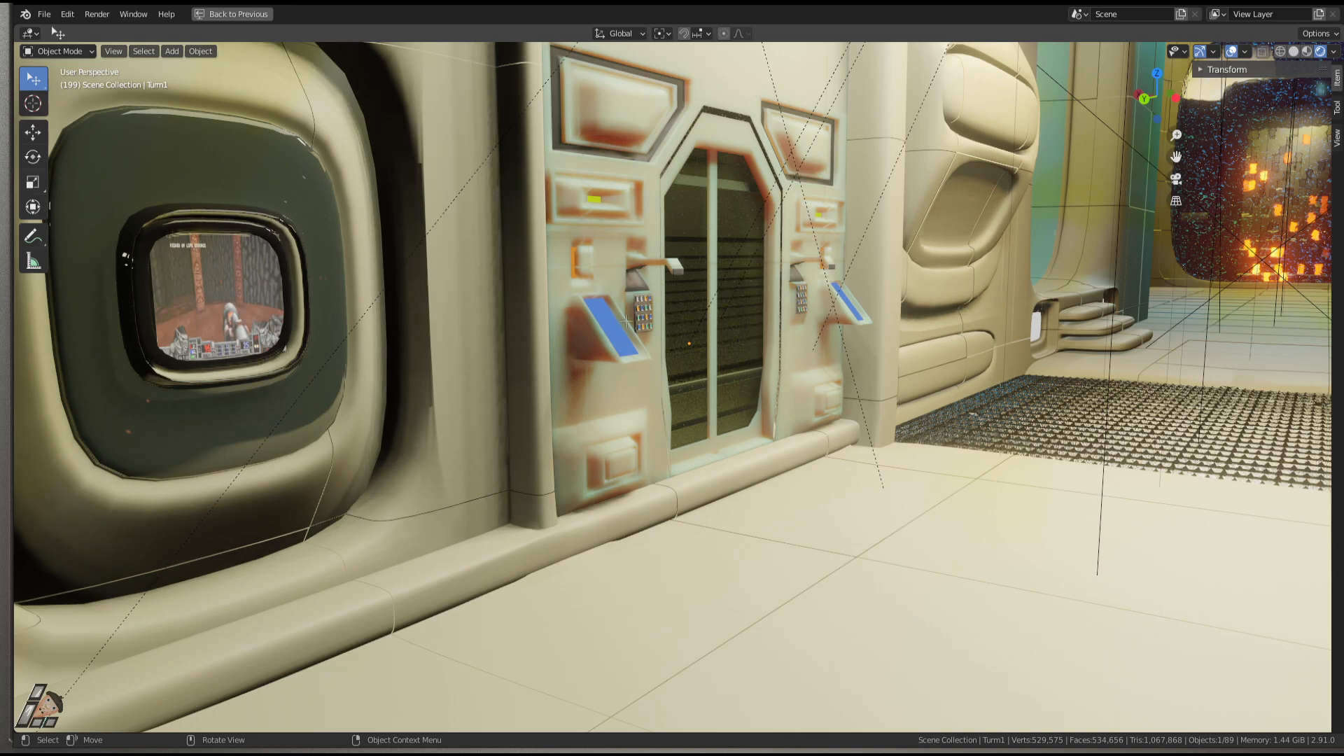
{"action": "key", "text": "Tab"}
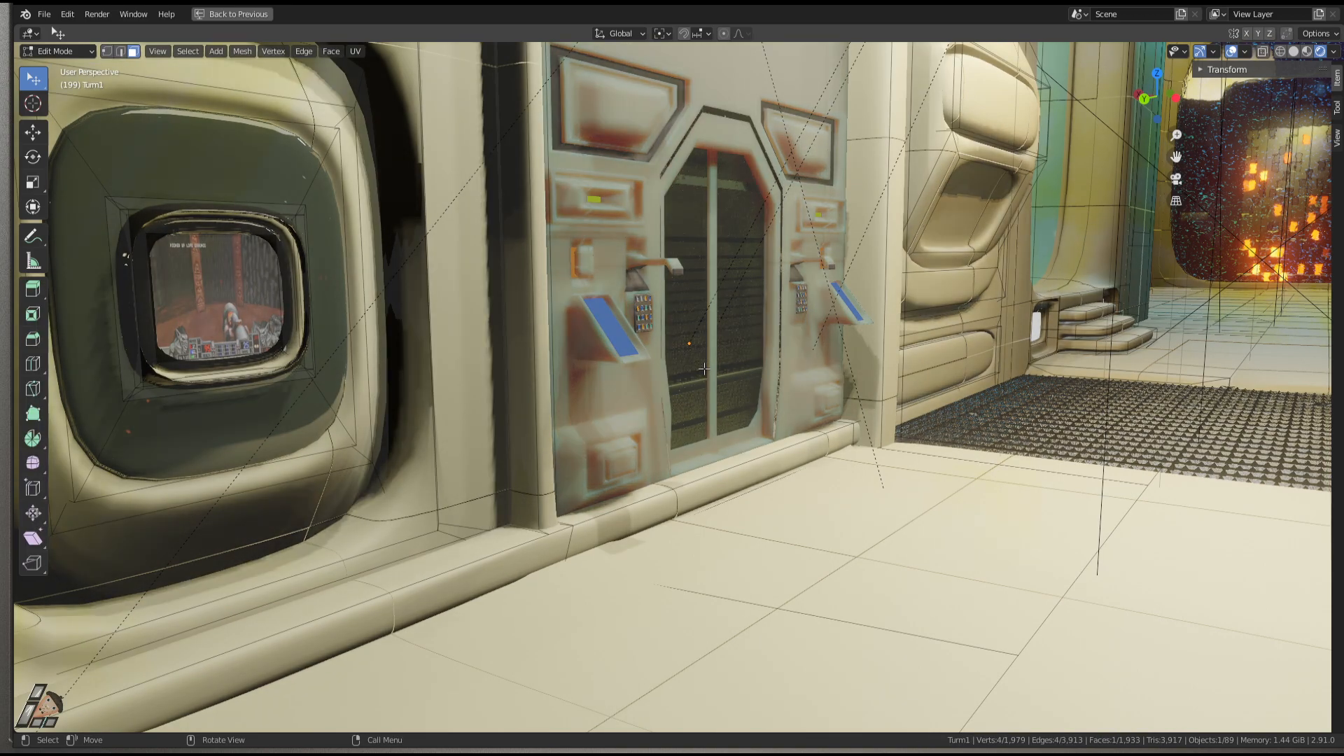
{"action": "key", "text": "Tab"}
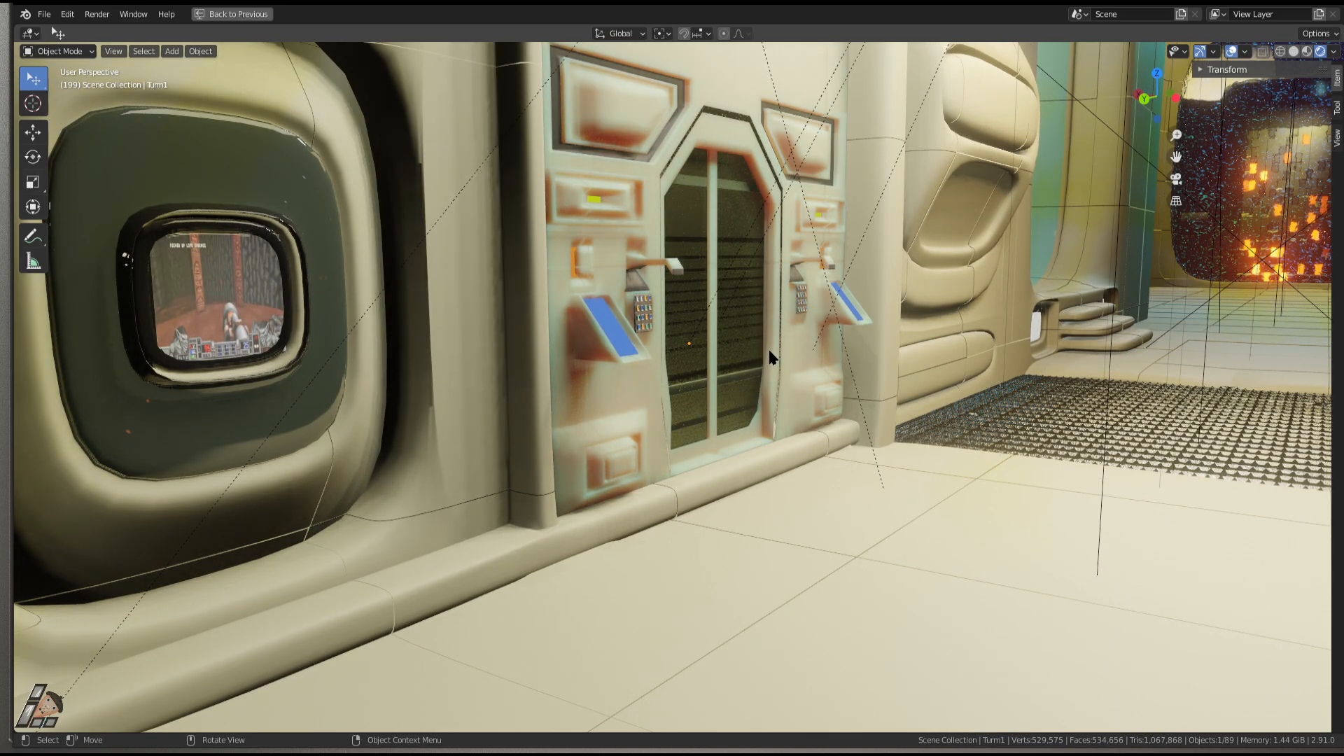
Walk from the door panel over the floor grating into the room with the glowing orange panel.
{"action": "key", "text": "shift+grave"}
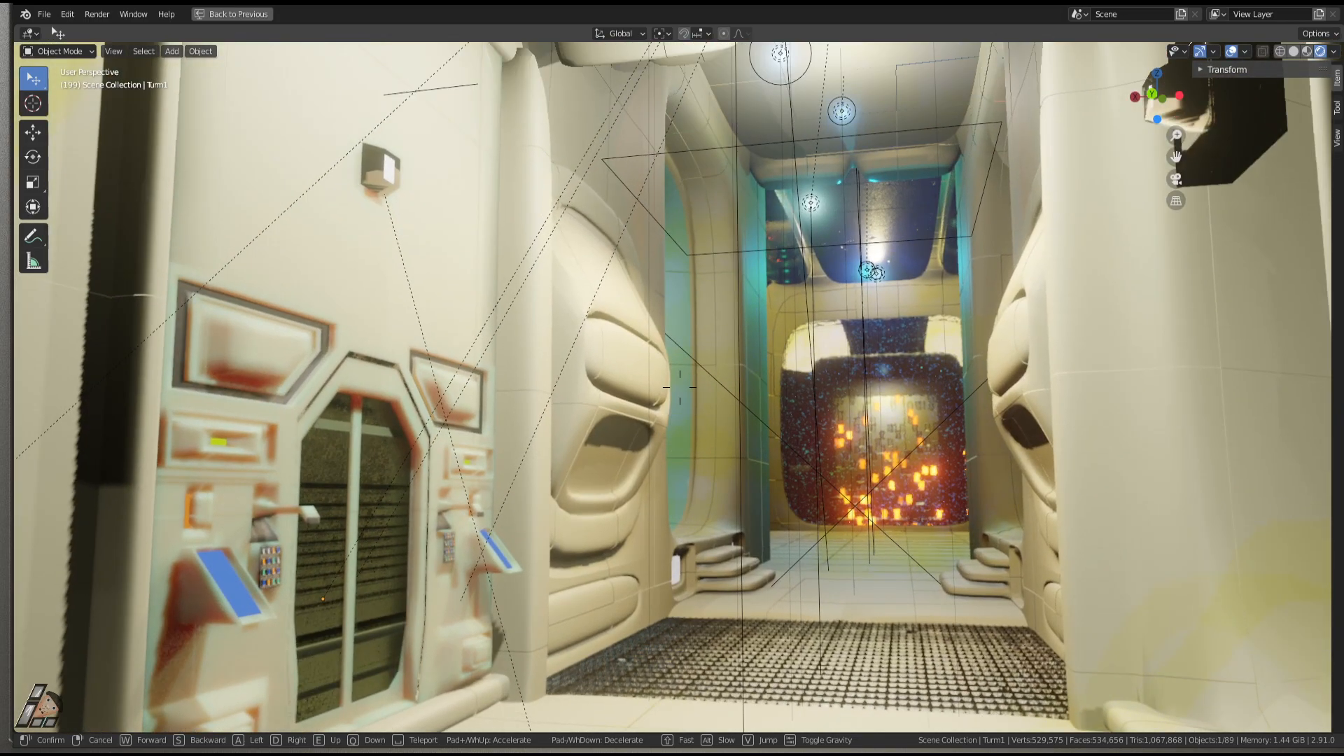
{"action": "key", "text": "w"}
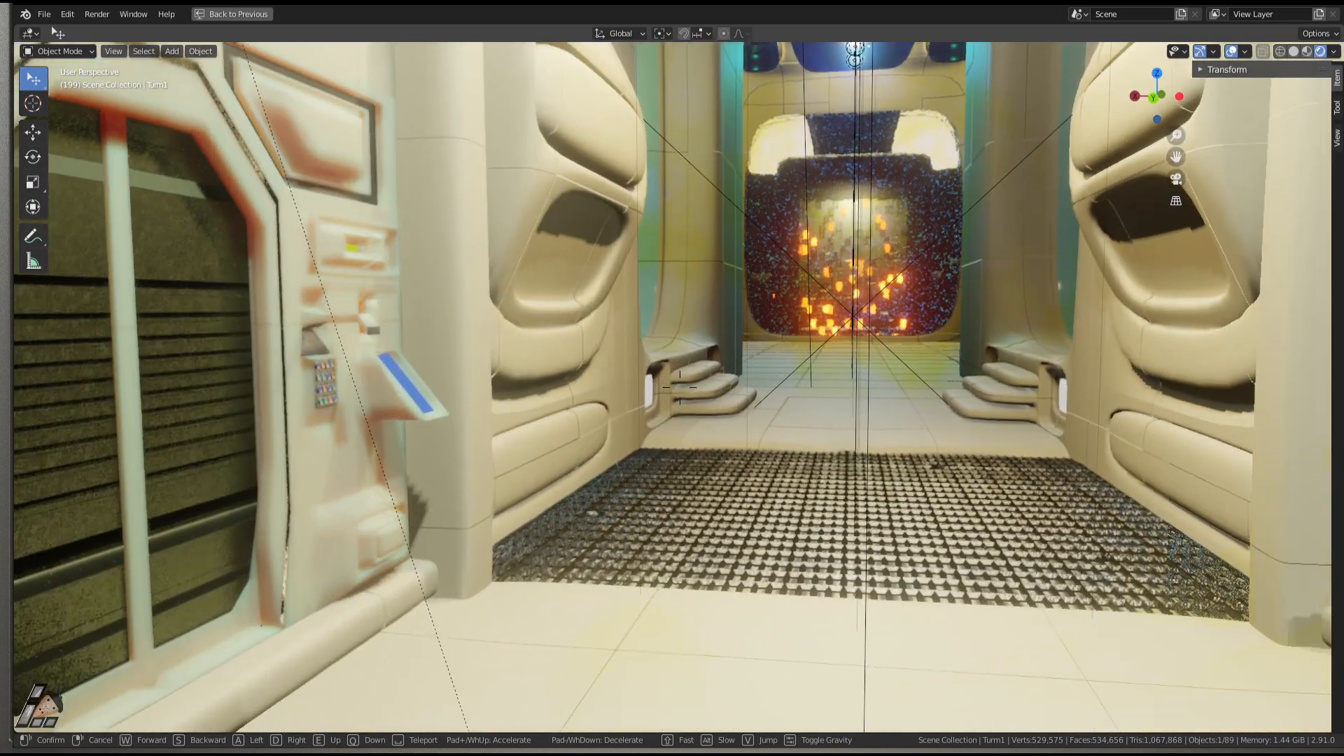
{"action": "left_click", "coordinate": [680, 392]}
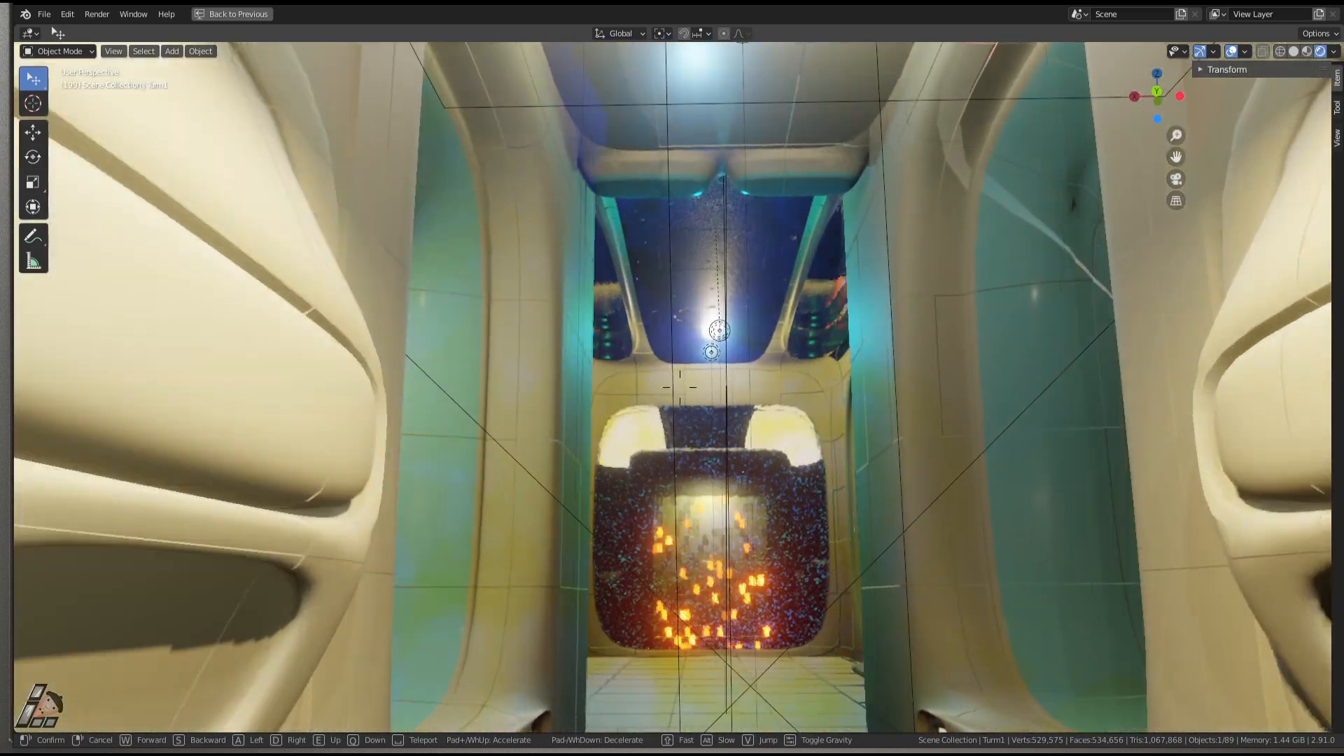
{"action": "key", "text": "w"}
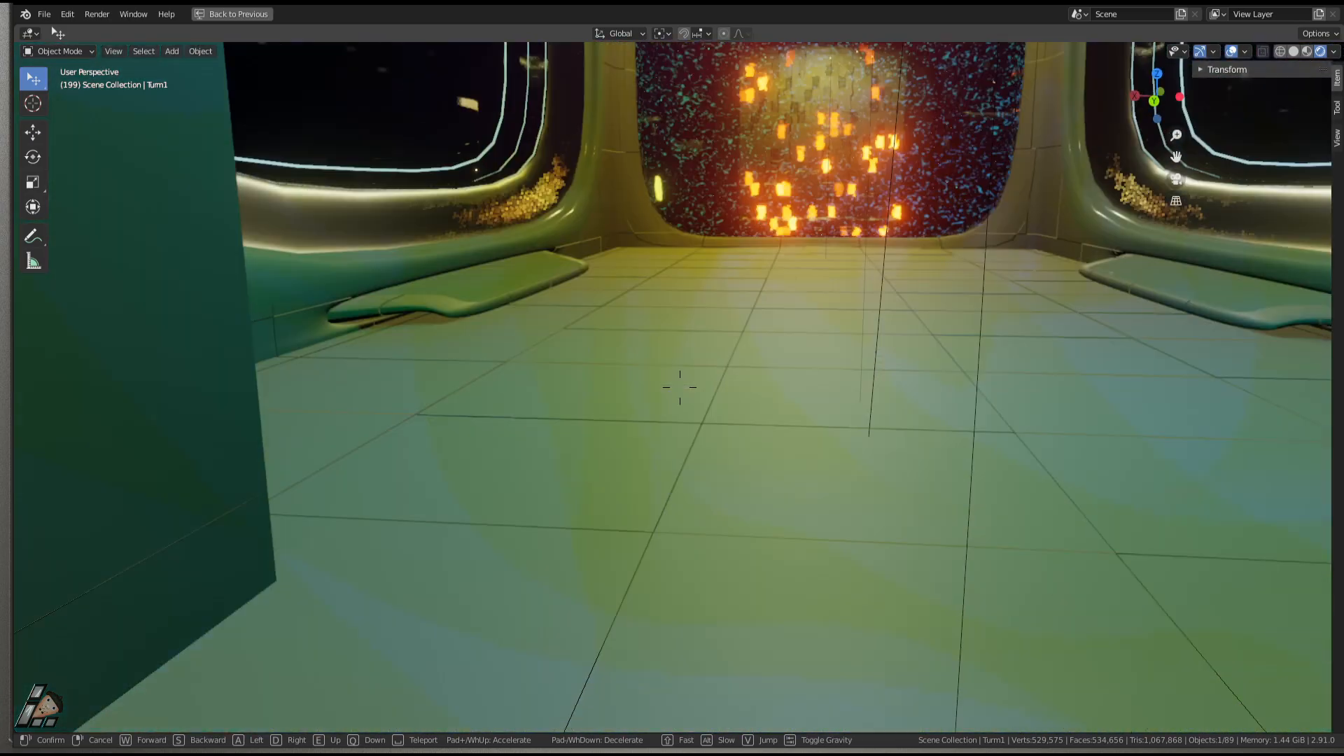
Walk from the glowing orange panel along the corridor and back, examining the seats ahead, floor grating, padded walls and ceiling.
{"action": "key", "text": "w"}
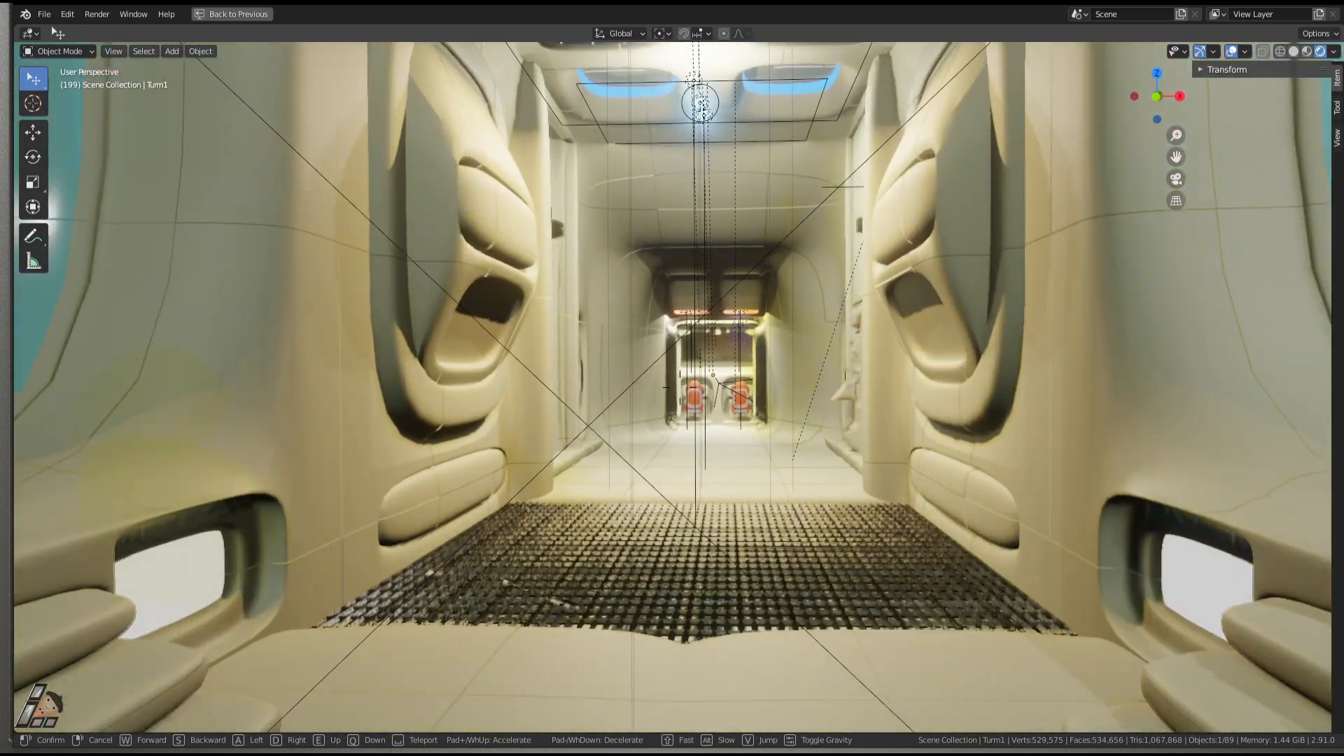
{"action": "key", "text": "w"}
{"action": "key", "text": "w"}
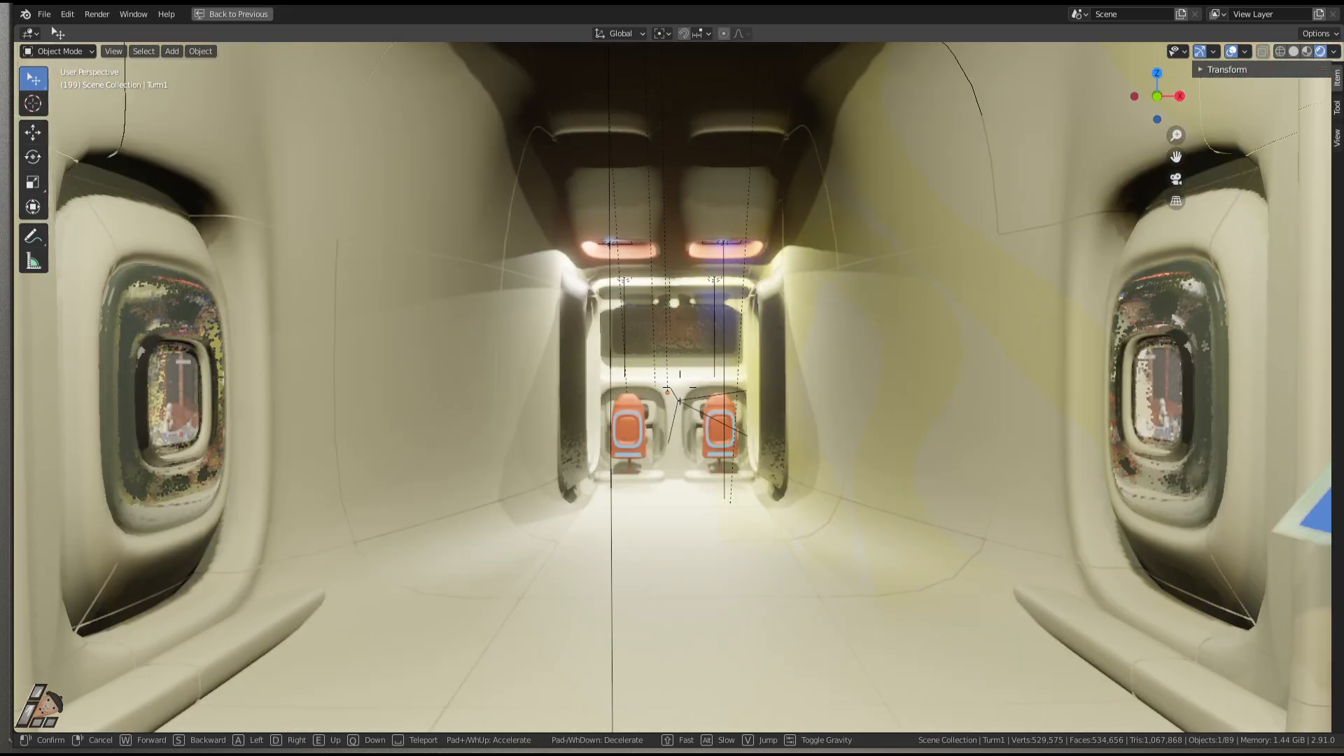
{"action": "key", "text": "w"}
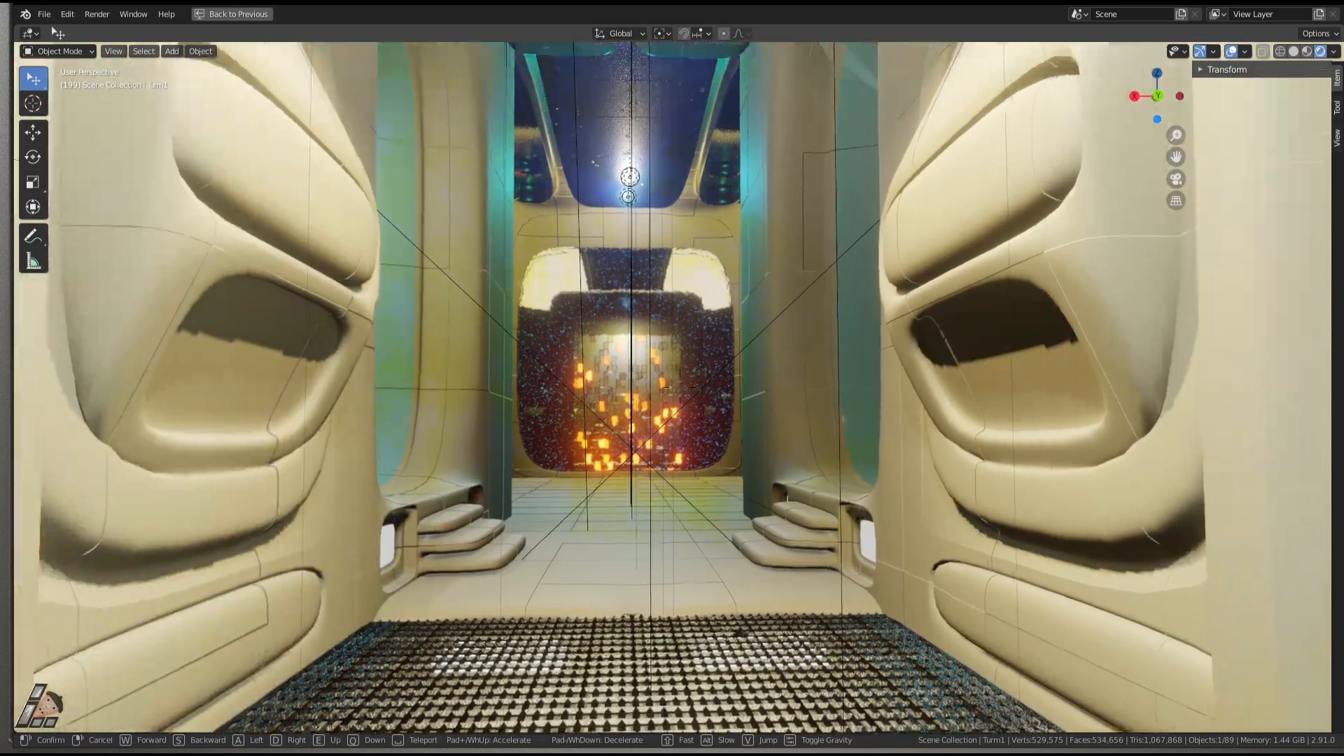
{"action": "key", "text": "w"}
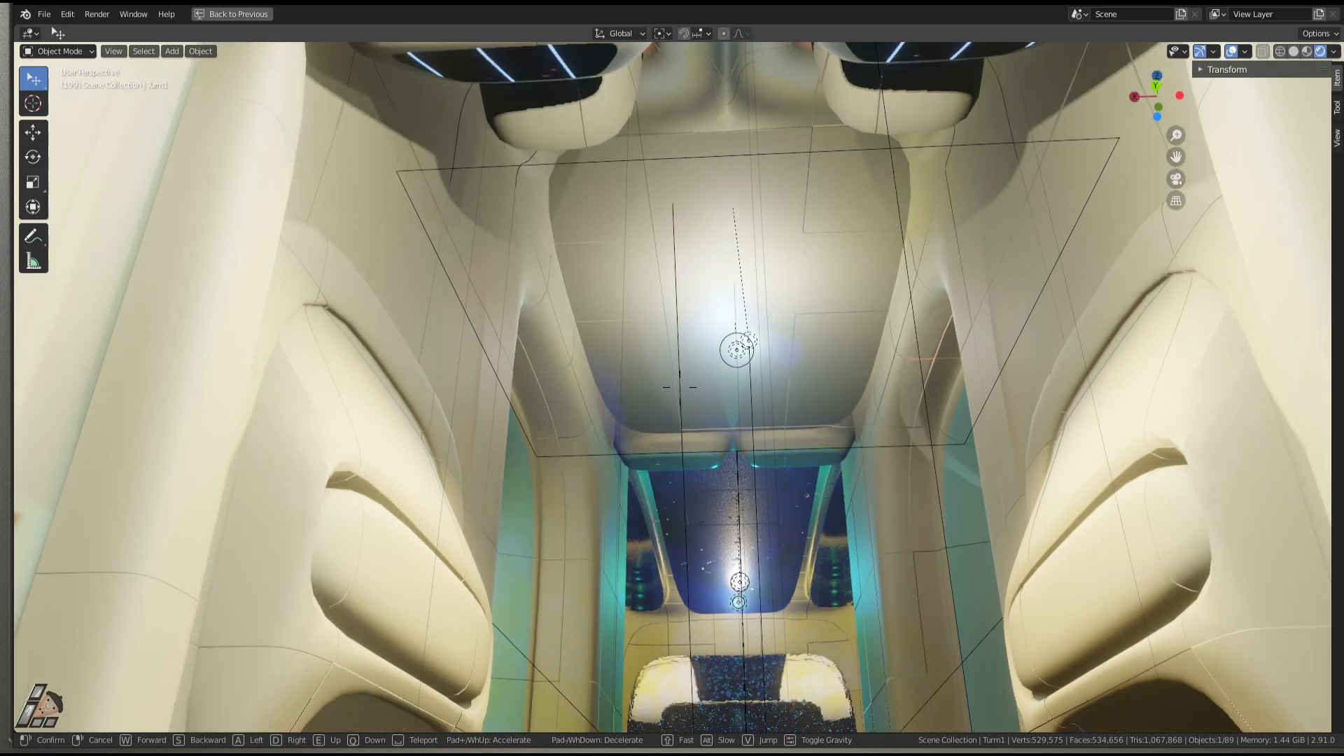
{"action": "key", "text": "w"}
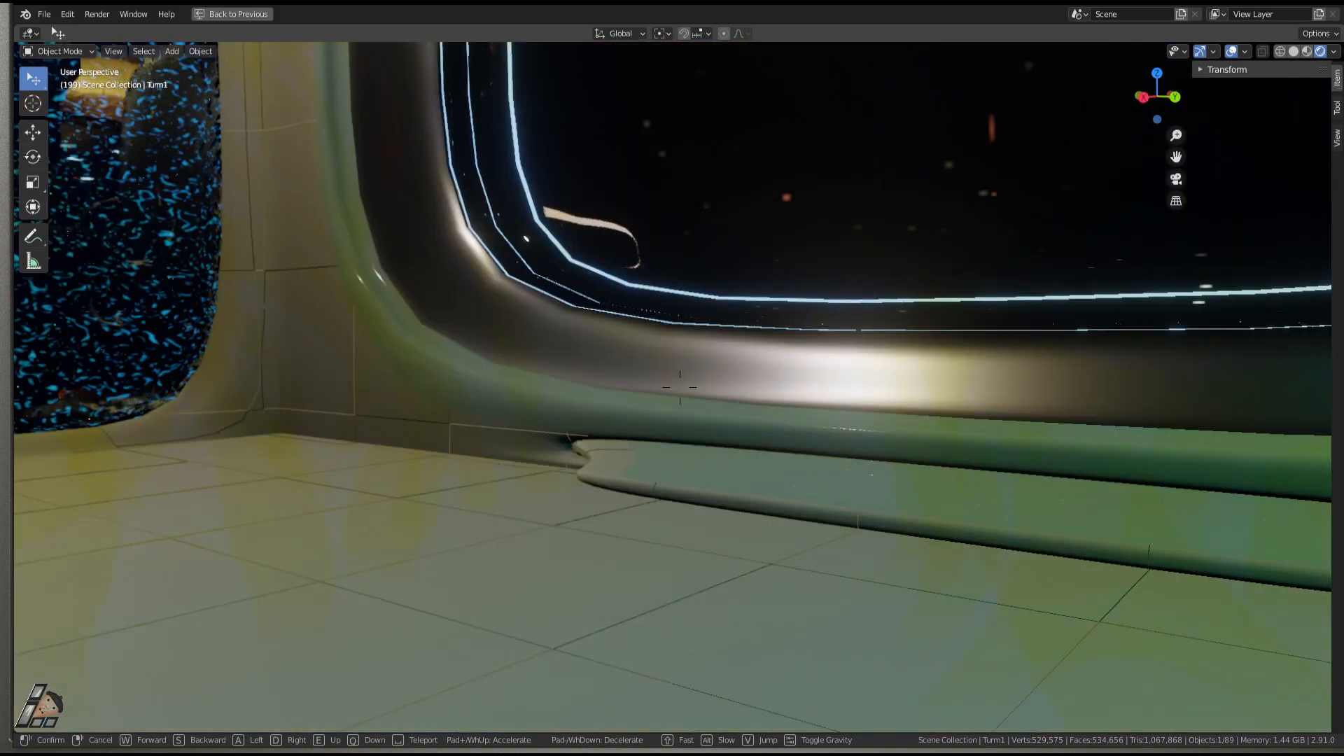
Walk from the large side window across the grating into the white corridor leading to the two orange seats.
{"action": "key", "text": "w"}
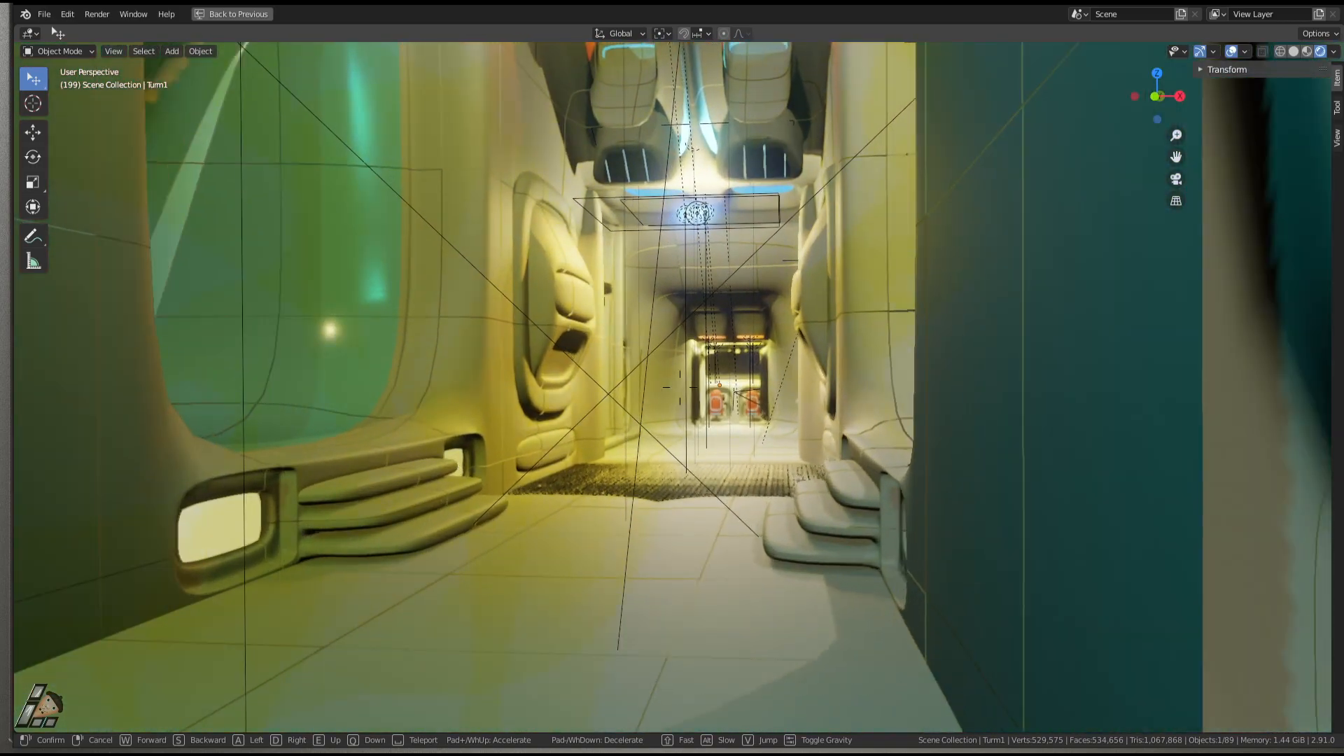
{"action": "key", "text": "w"}
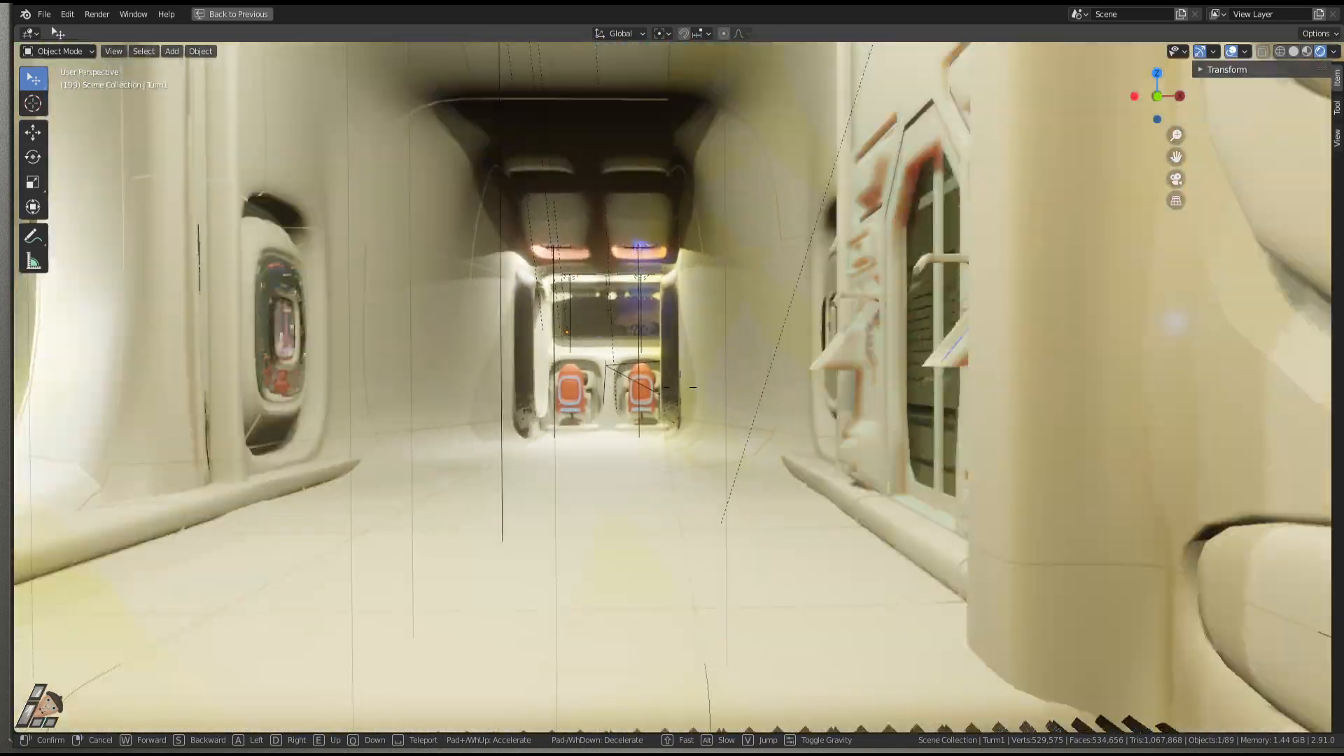
{"action": "key", "text": "w"}
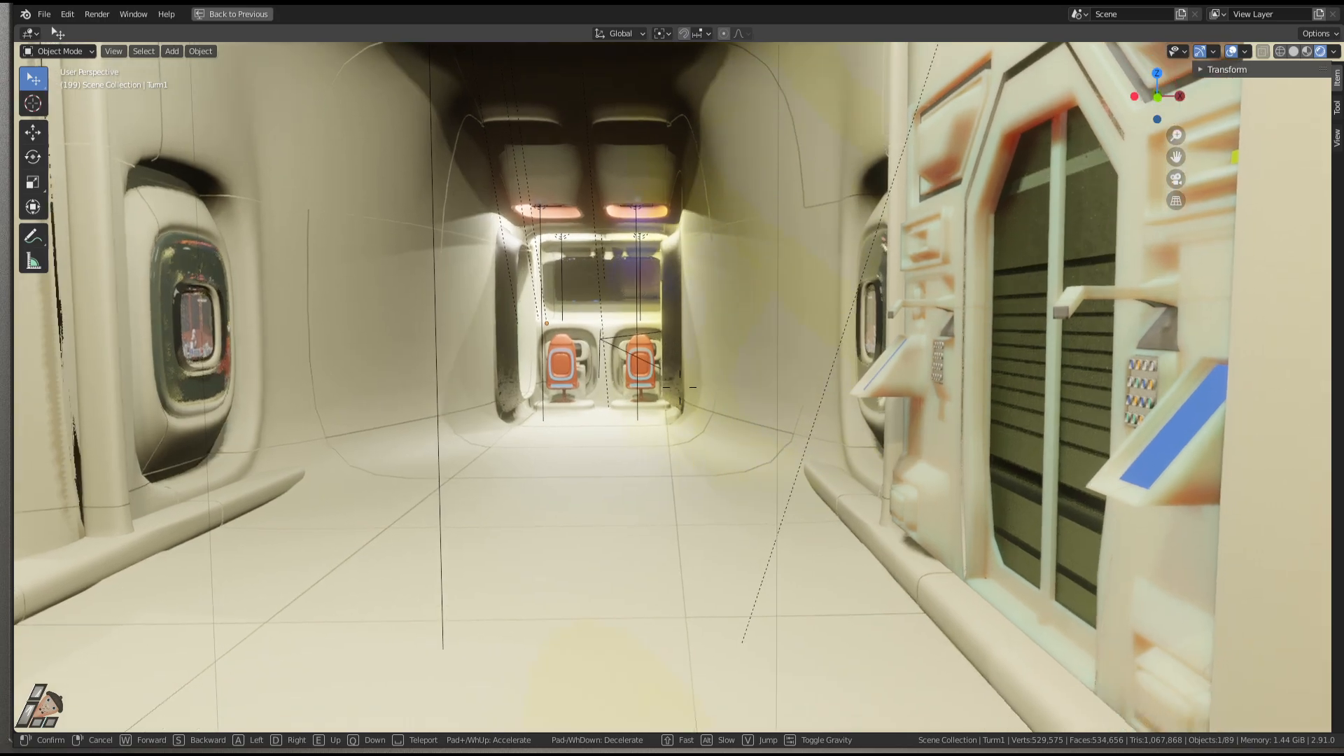
{"action": "key", "text": "w"}
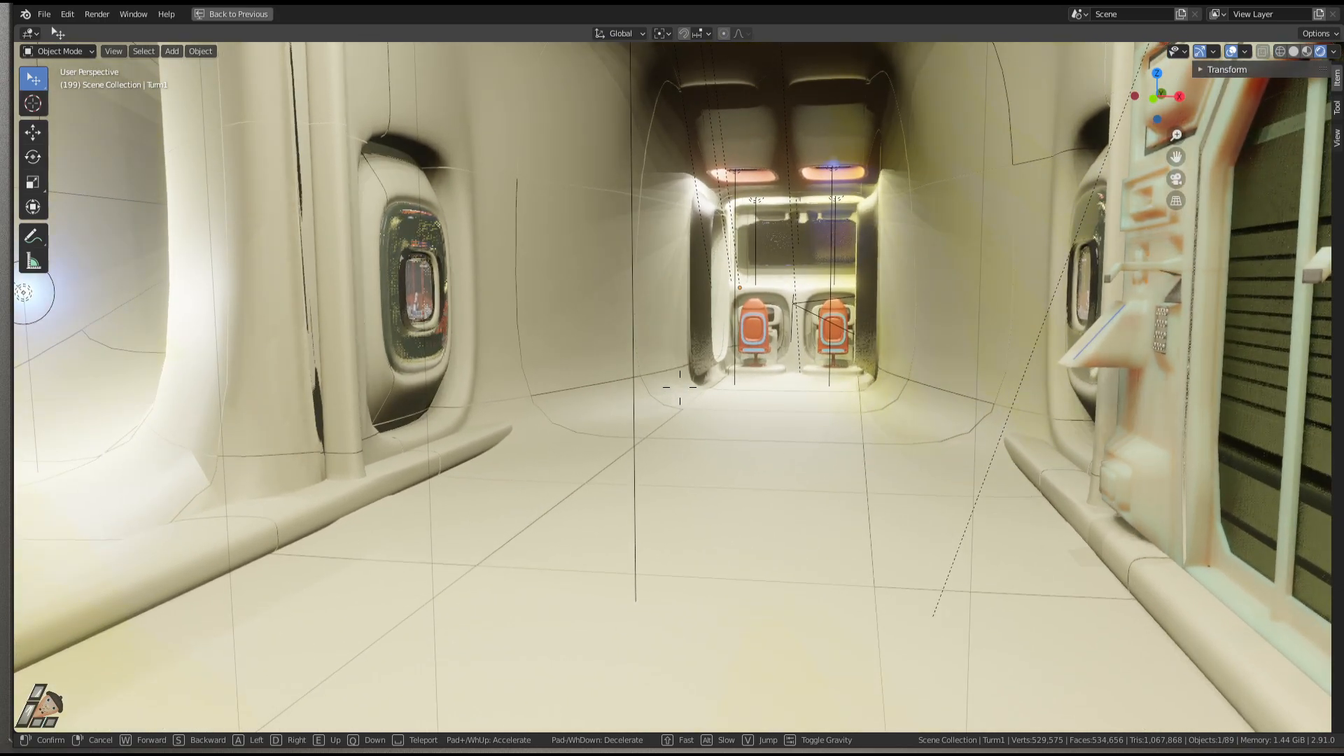
Approach the game video screen recessed in the corridor wall and settle the view squarely in front of it.
{"action": "key", "text": "w"}
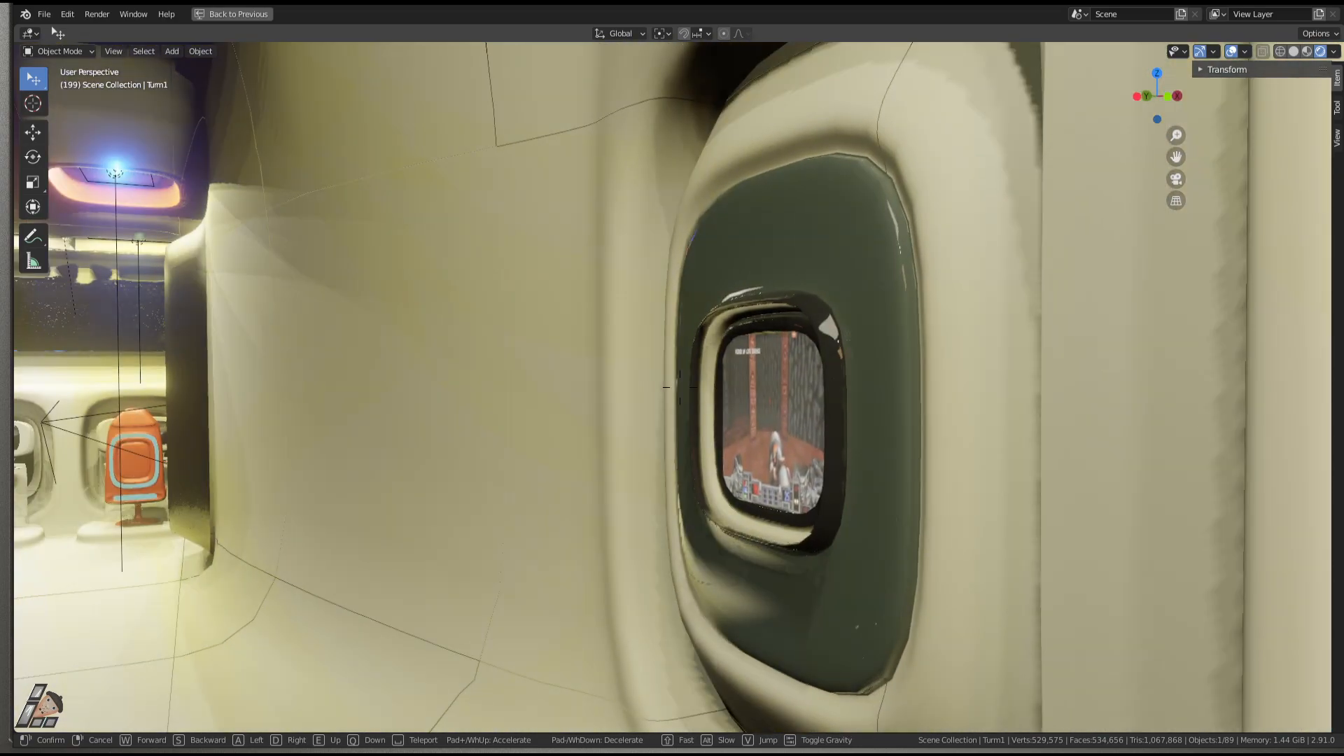
{"action": "key", "text": "a"}
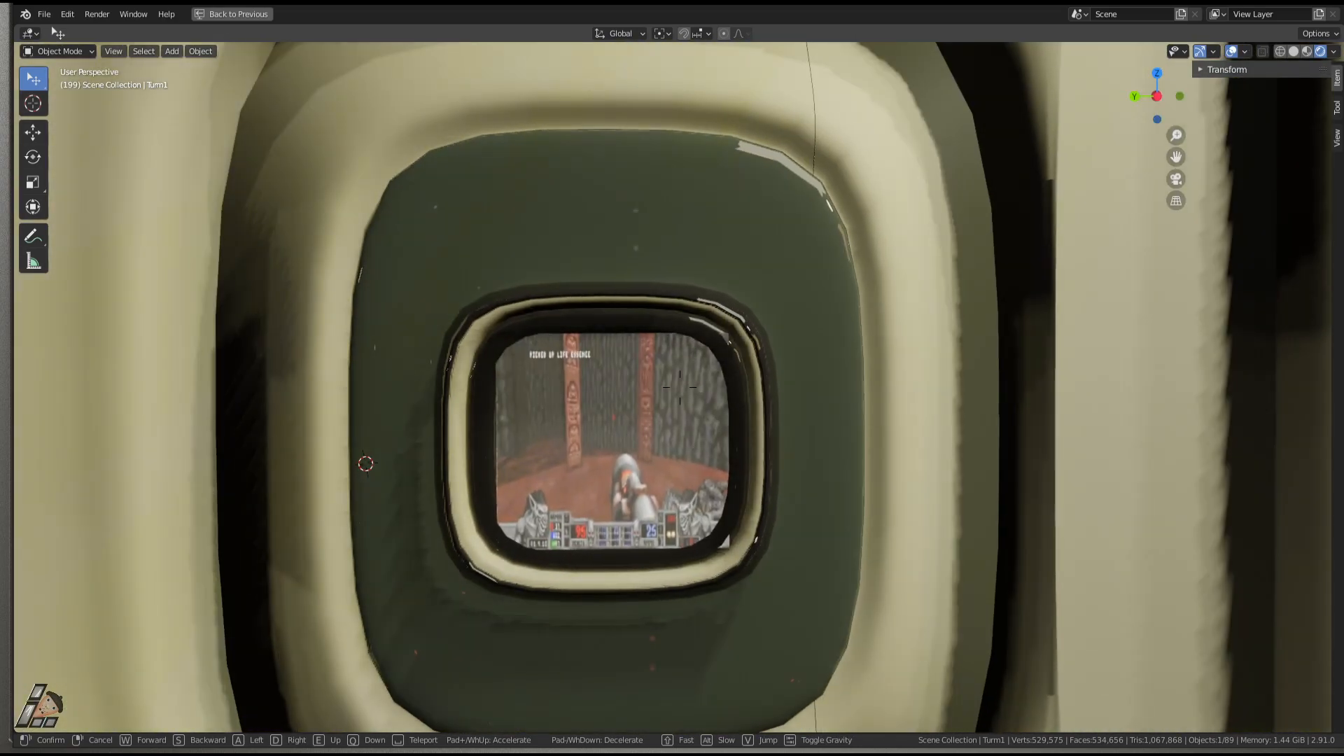
{"action": "key", "text": "a"}
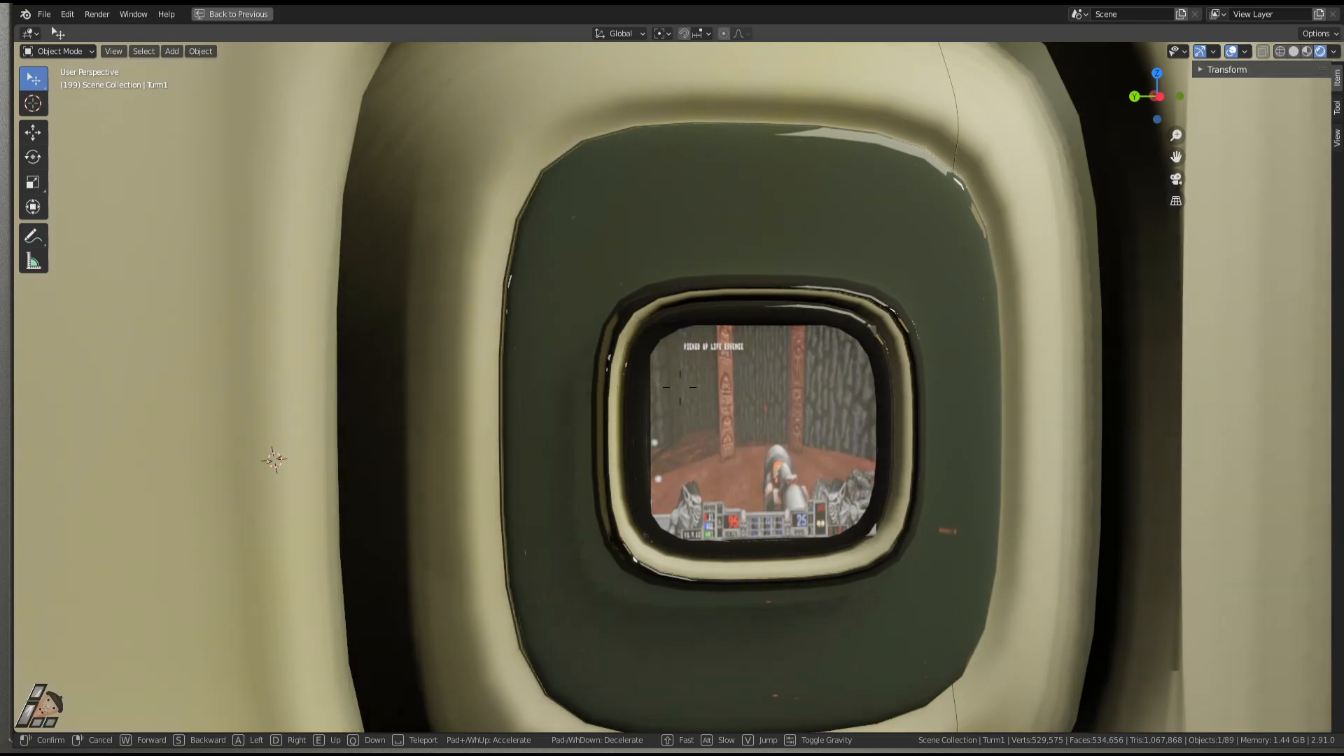
{"action": "key", "text": "w"}
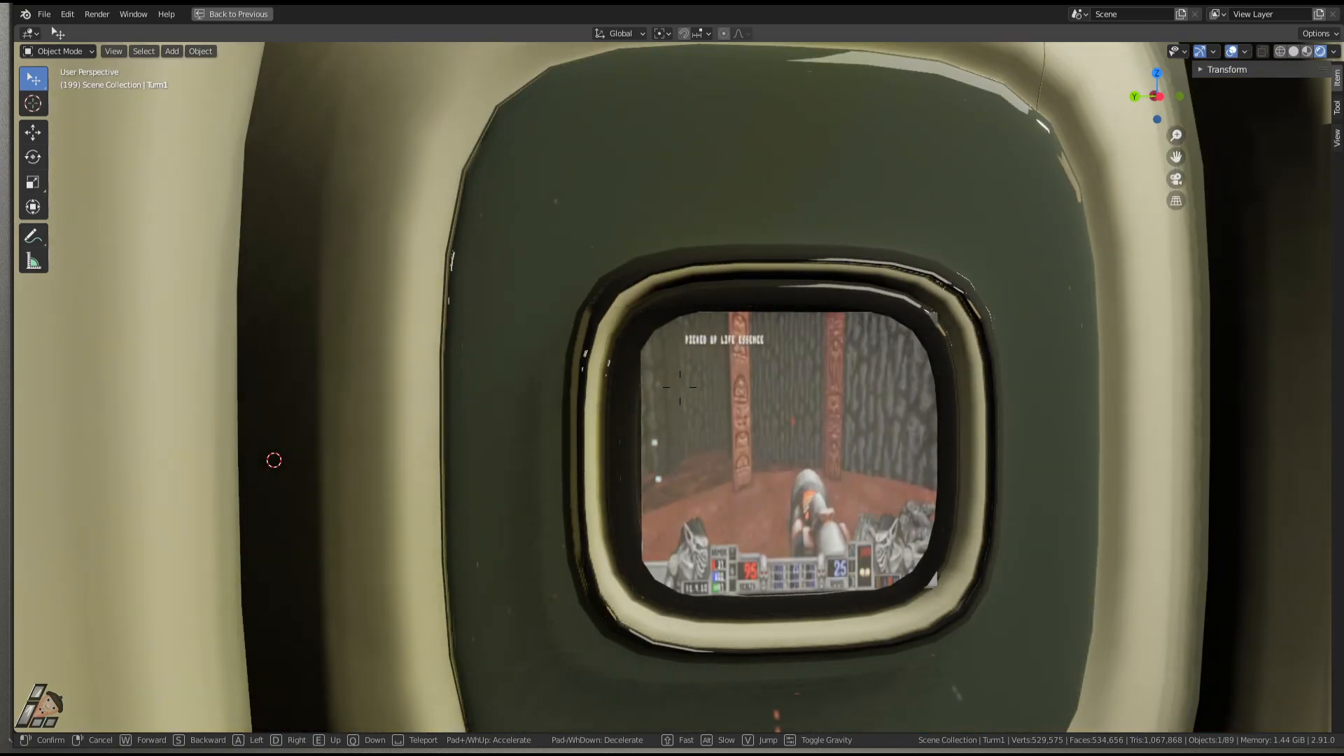
{"action": "key", "text": "s"}
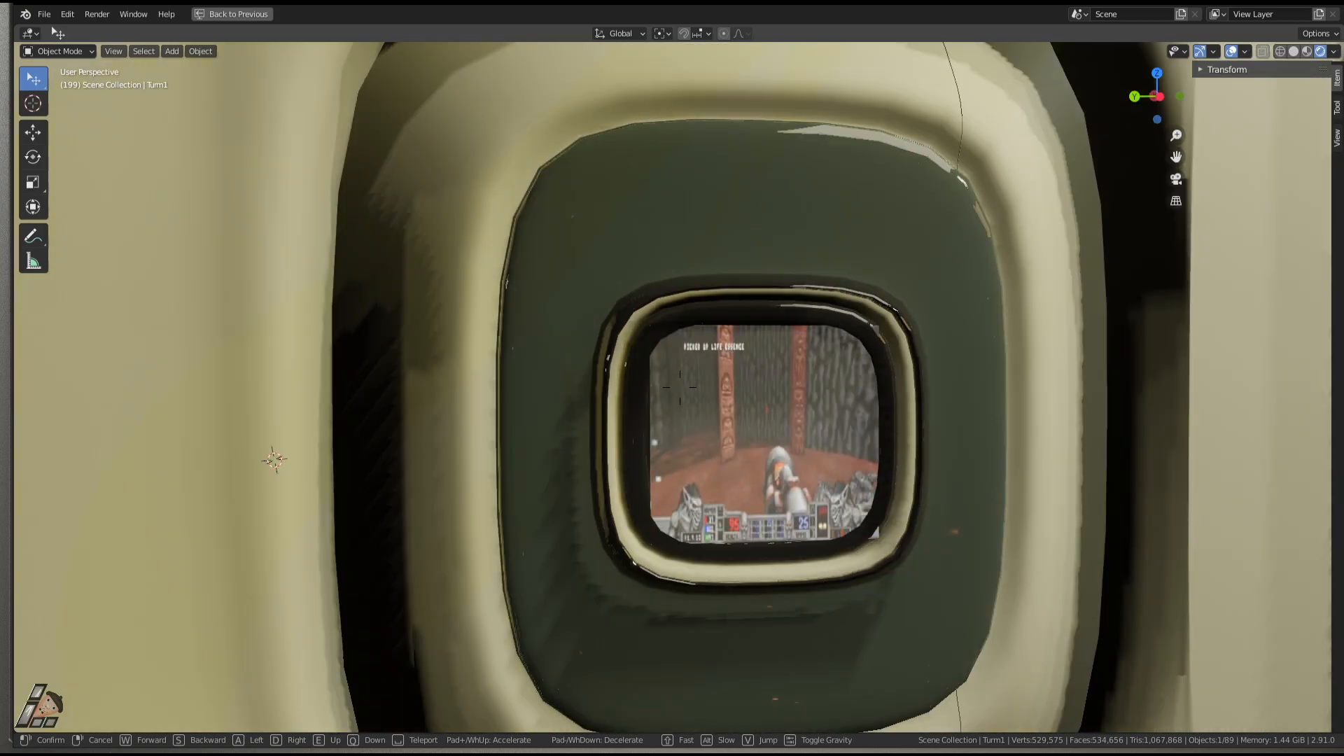
{"action": "left_click", "coordinate": [679, 387]}
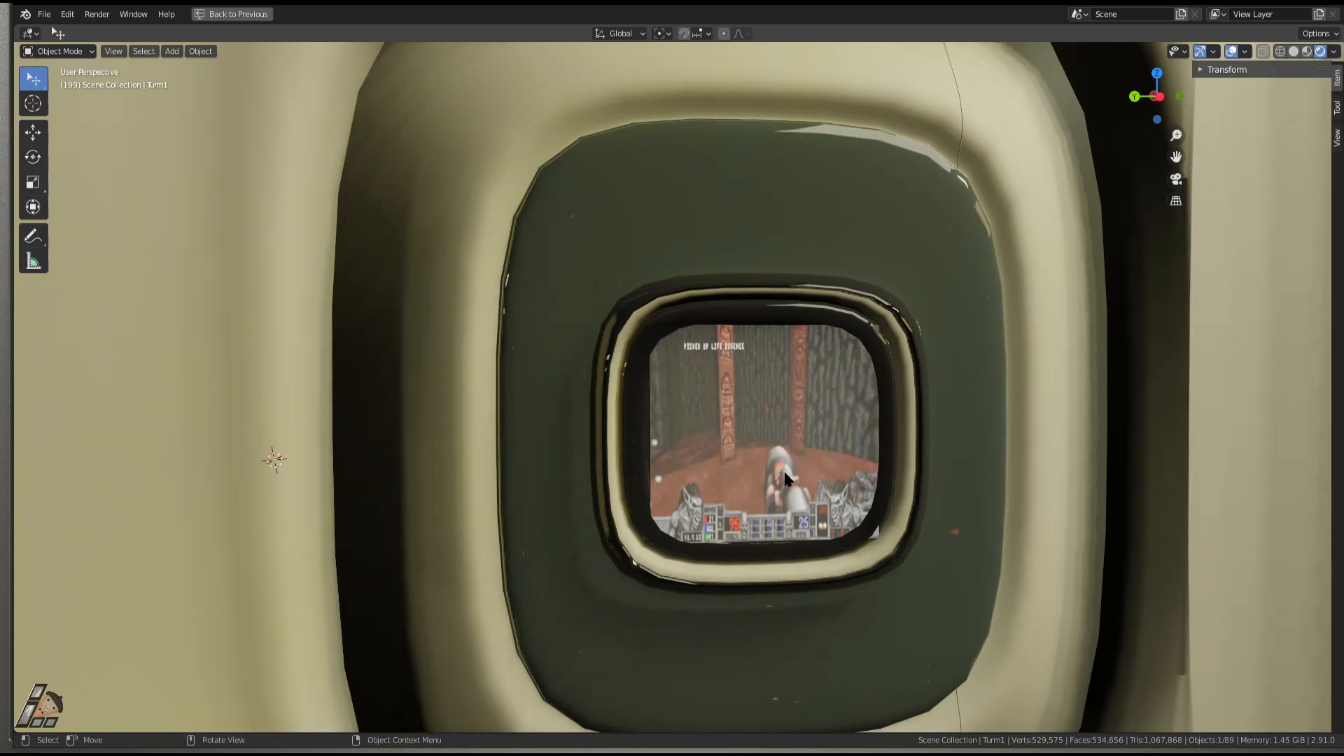
Play the animation to watch the wall screen's video, and walk back to view the neighbouring doorway and control panels.
{"action": "key", "text": "space"}
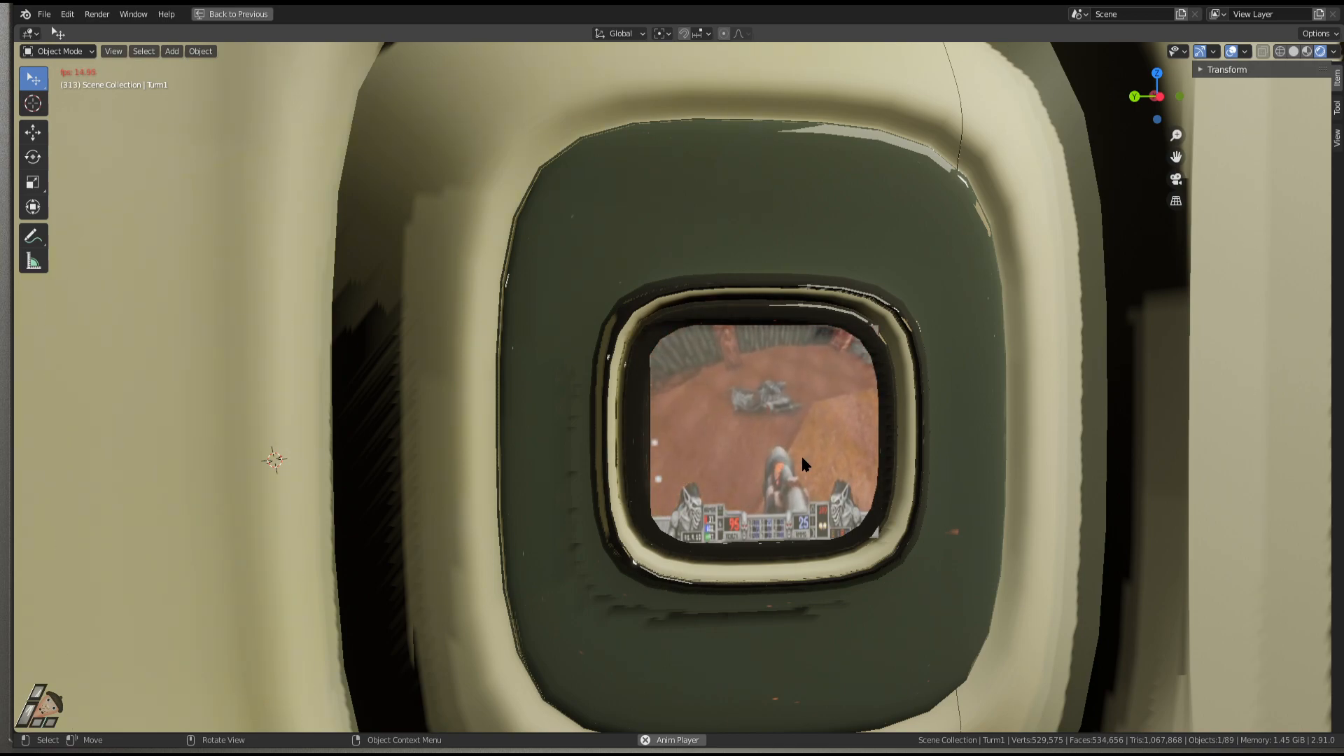
{"action": "key", "text": "shift+grave"}
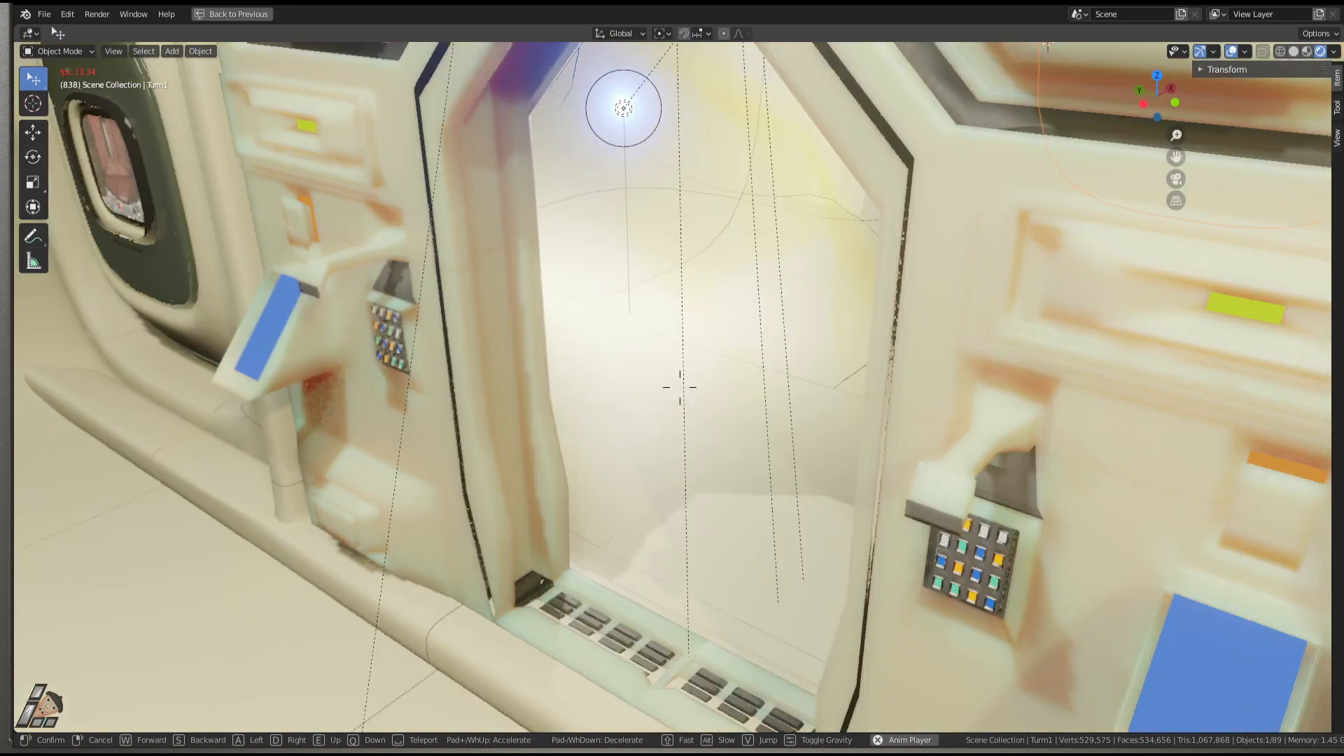
{"action": "left_click", "coordinate": [665, 385]}
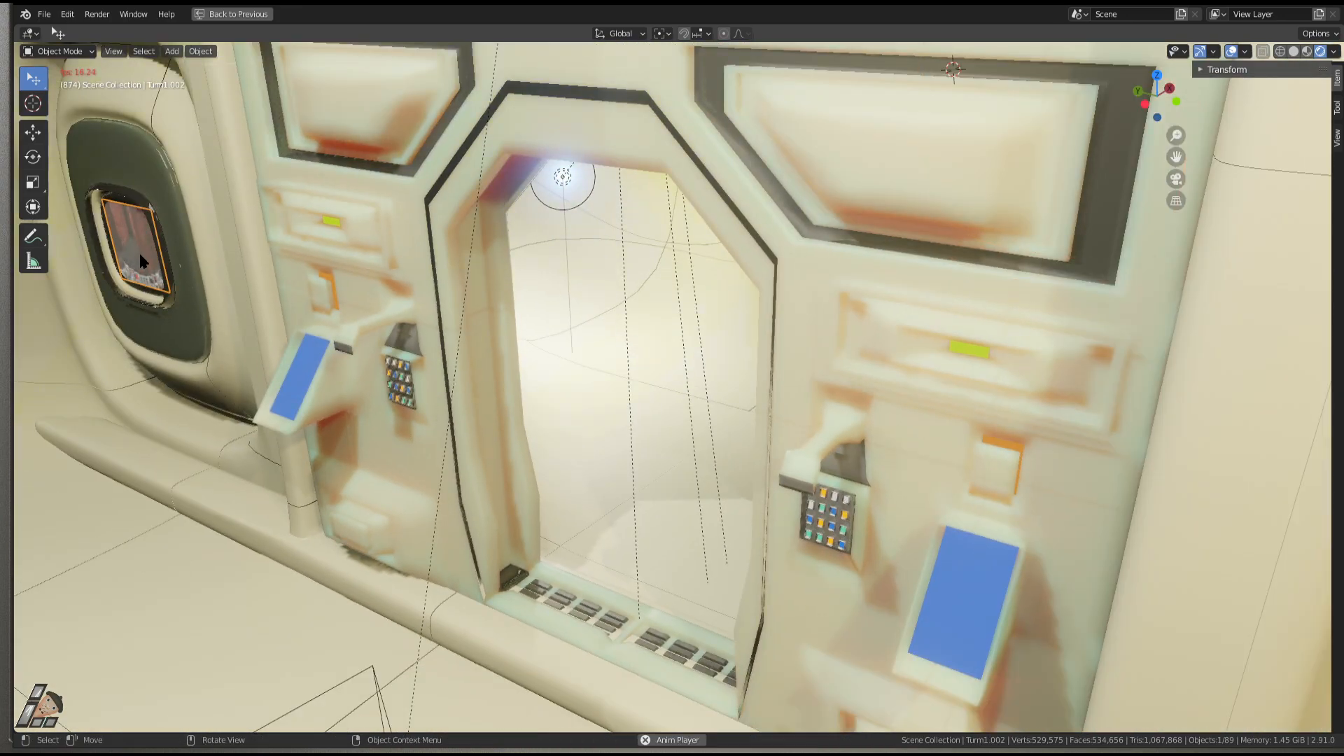
Walk up to the two orange cockpit seats and switch the selection tool from Circle Select back to Tweak.
{"action": "key", "text": "shift+grave"}
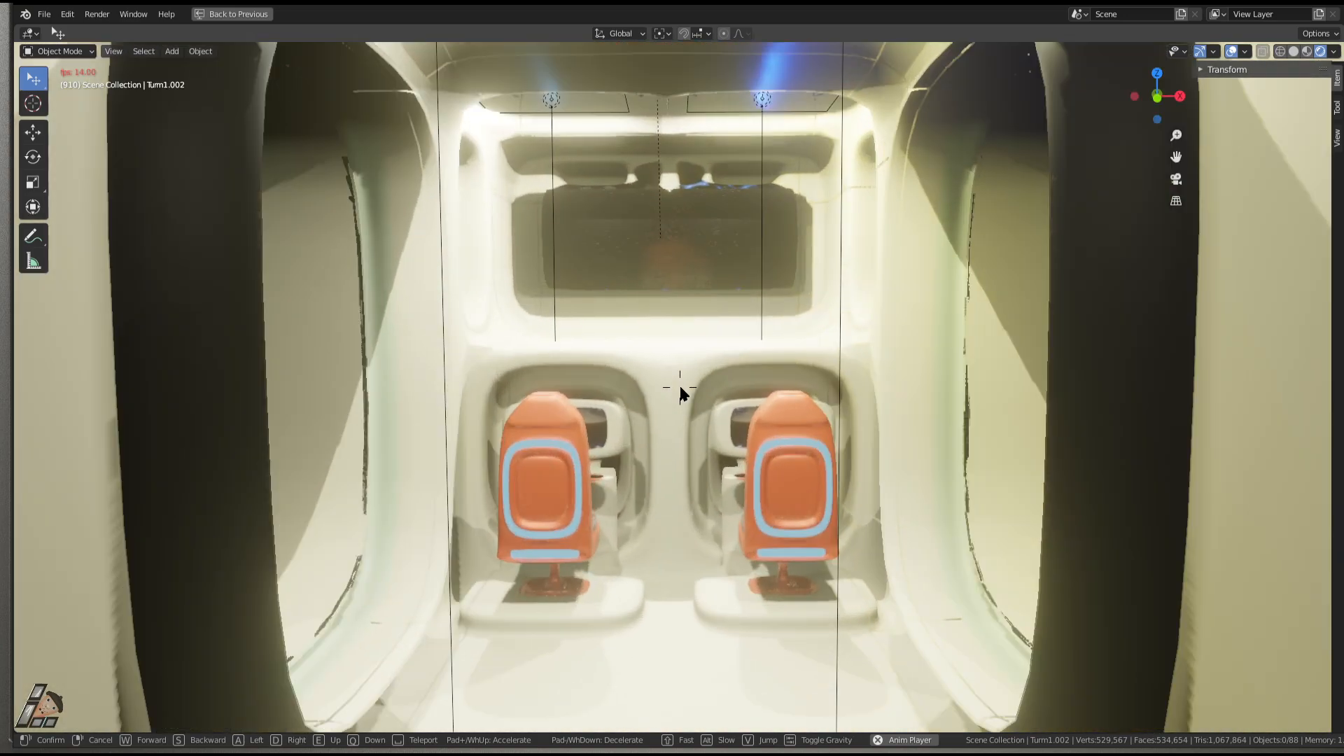
{"action": "left_click", "coordinate": [679, 391]}
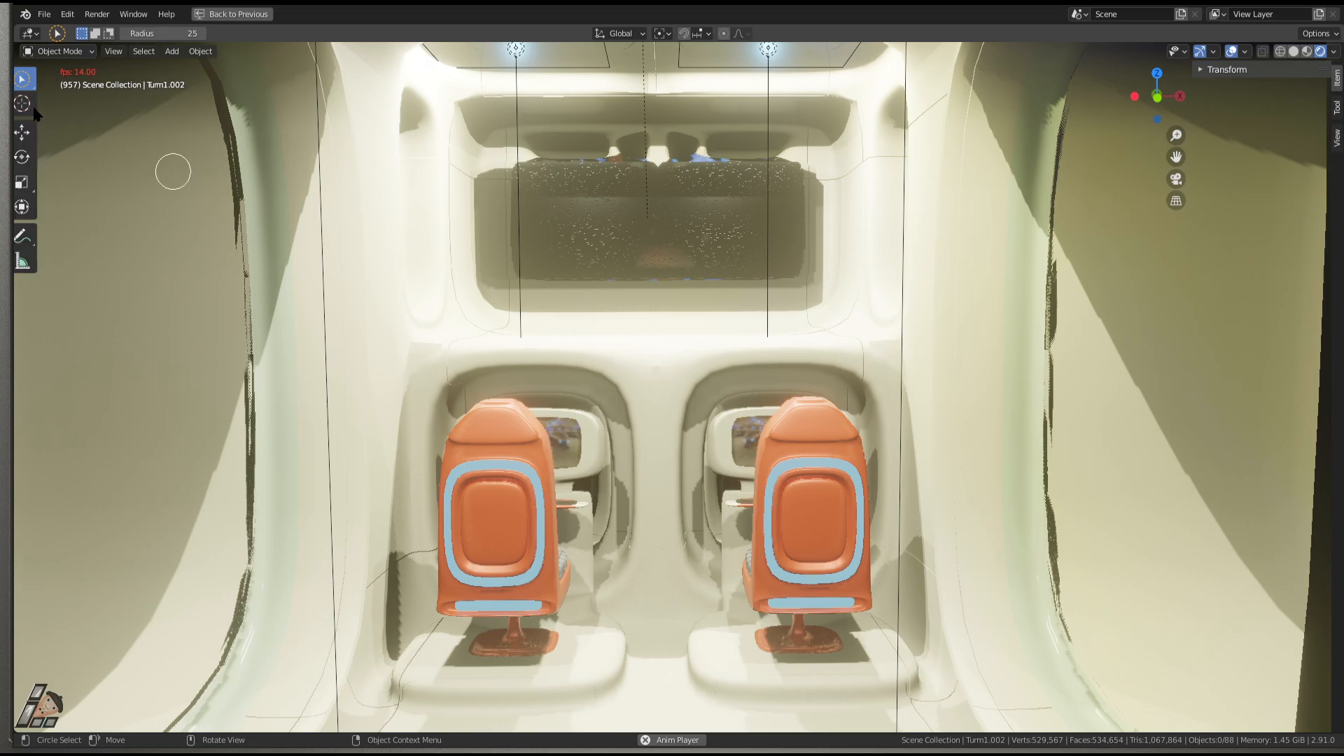
{"action": "left_click", "coordinate": [35, 84]}
{"action": "left_click", "coordinate": [89, 84]}
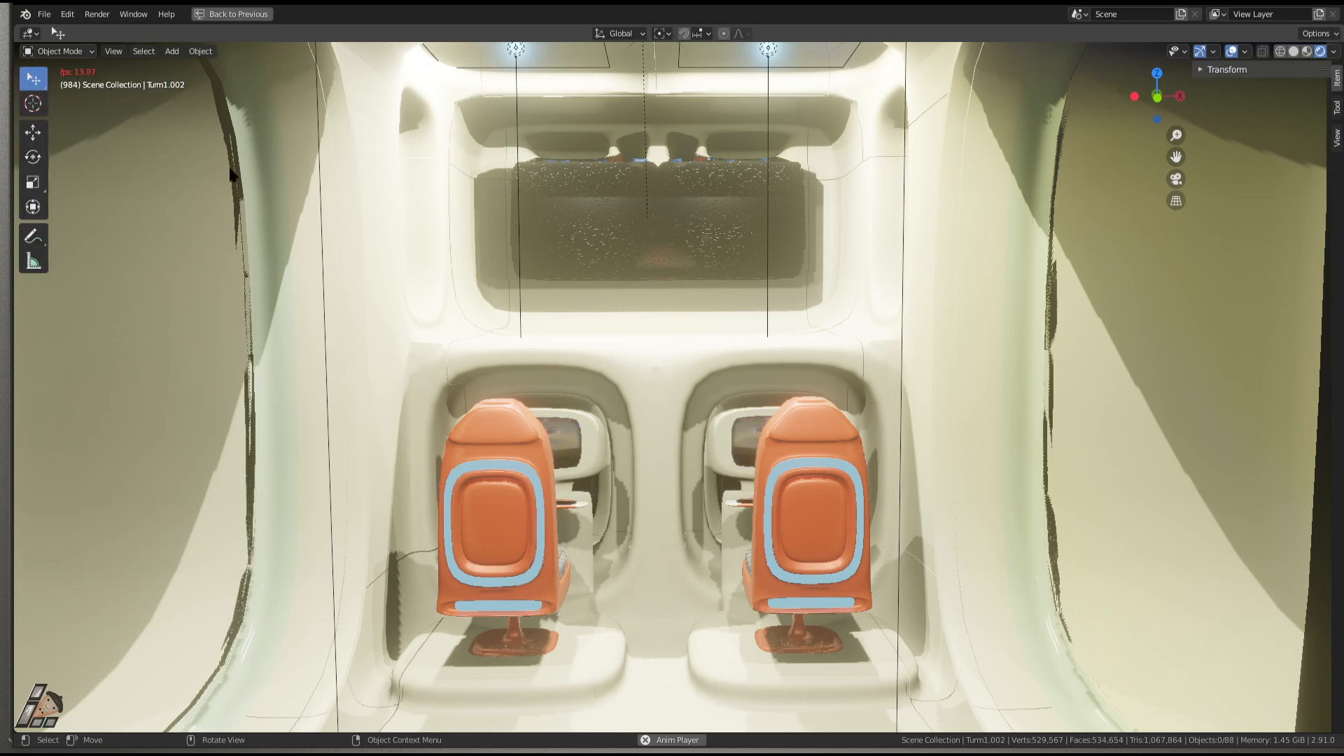
Fly outside past the glowing sun and asteroids and around the ship's front, up to its studded roof and antenna dishes.
{"action": "key", "text": "shift+grave"}
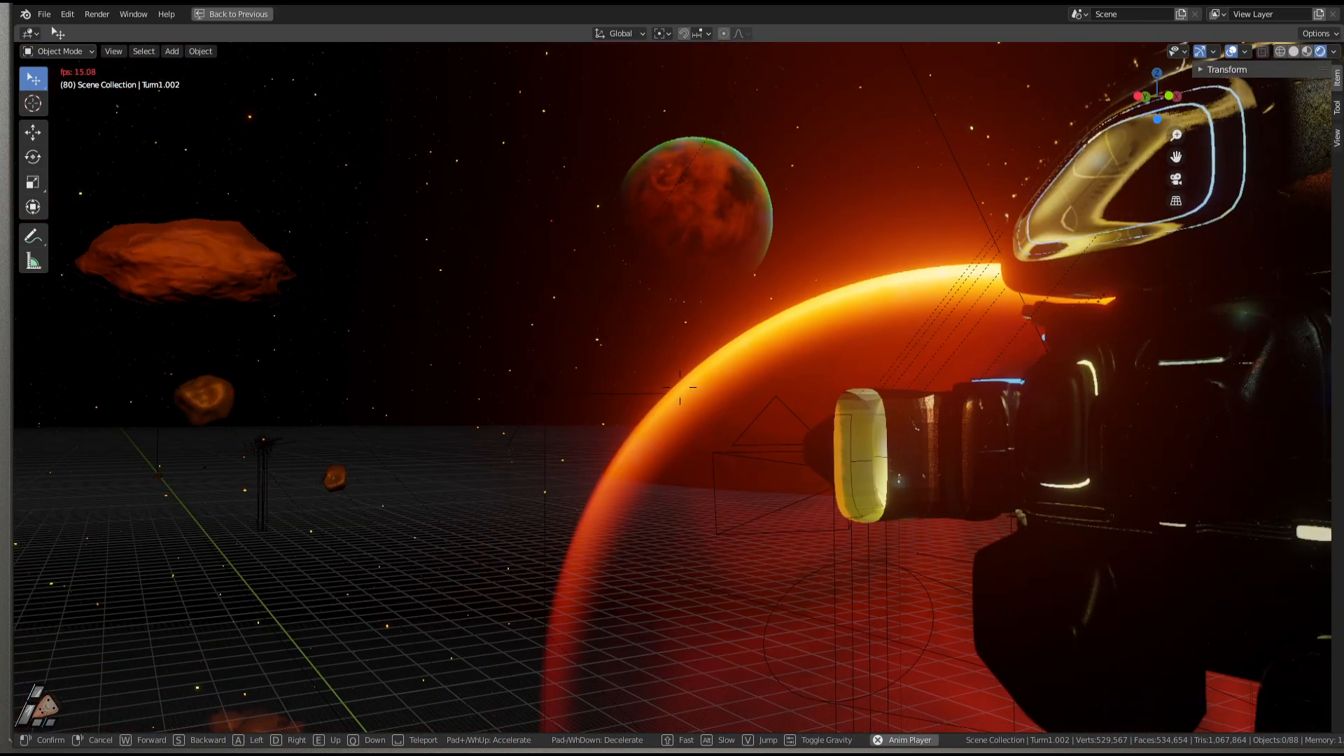
{"action": "key", "text": "w"}
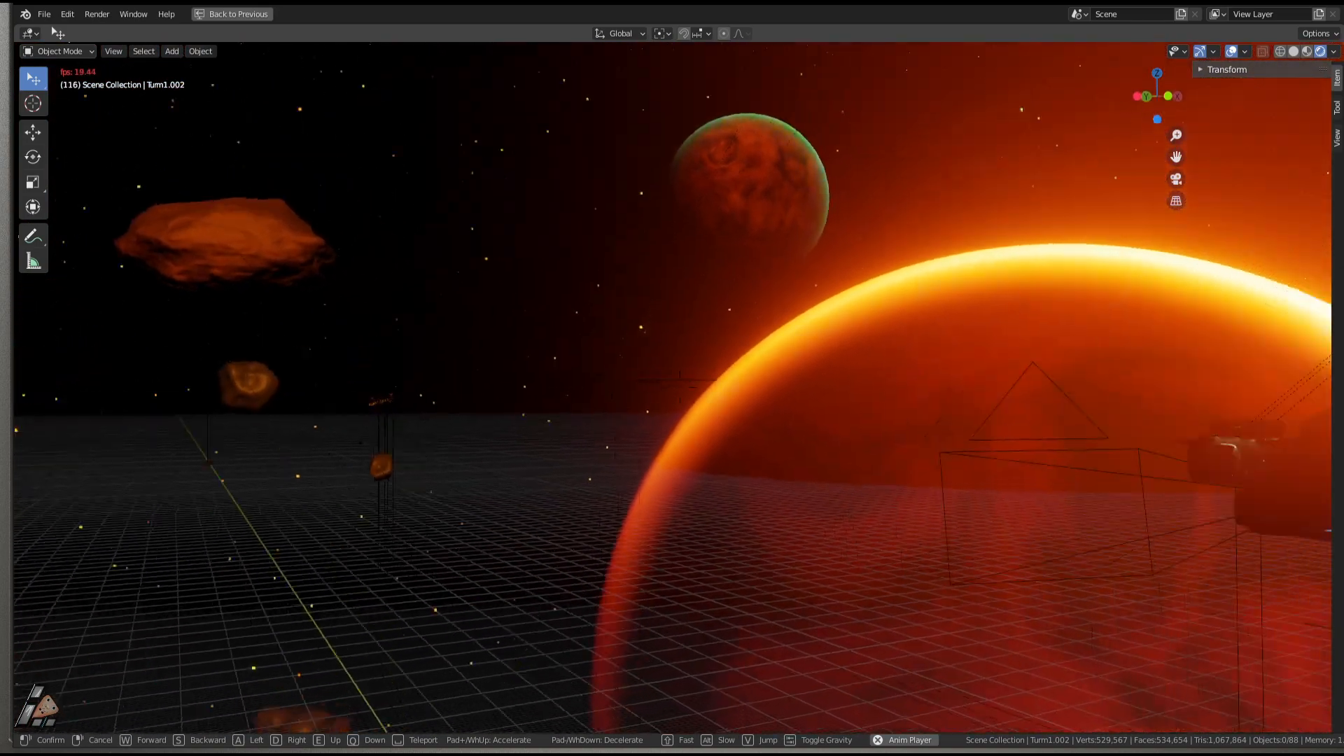
{"action": "key", "text": "w"}
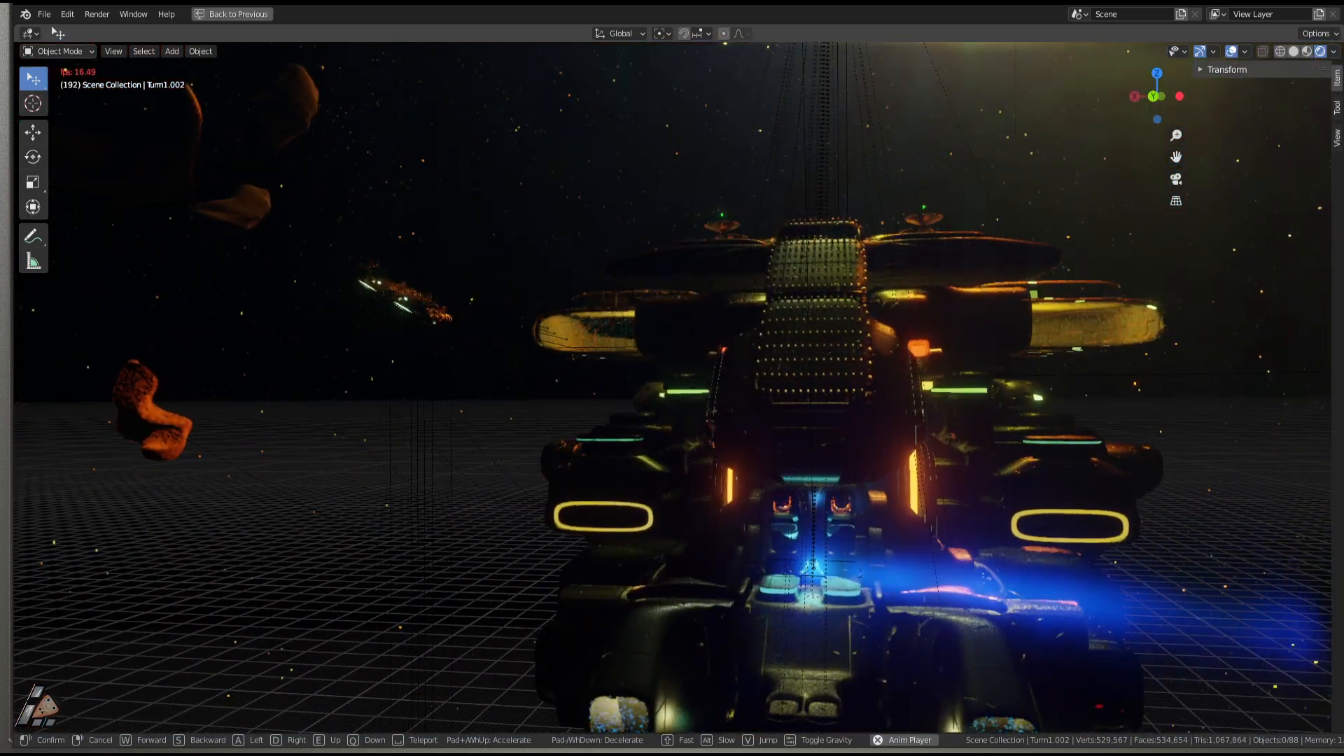
{"action": "key", "text": "w"}
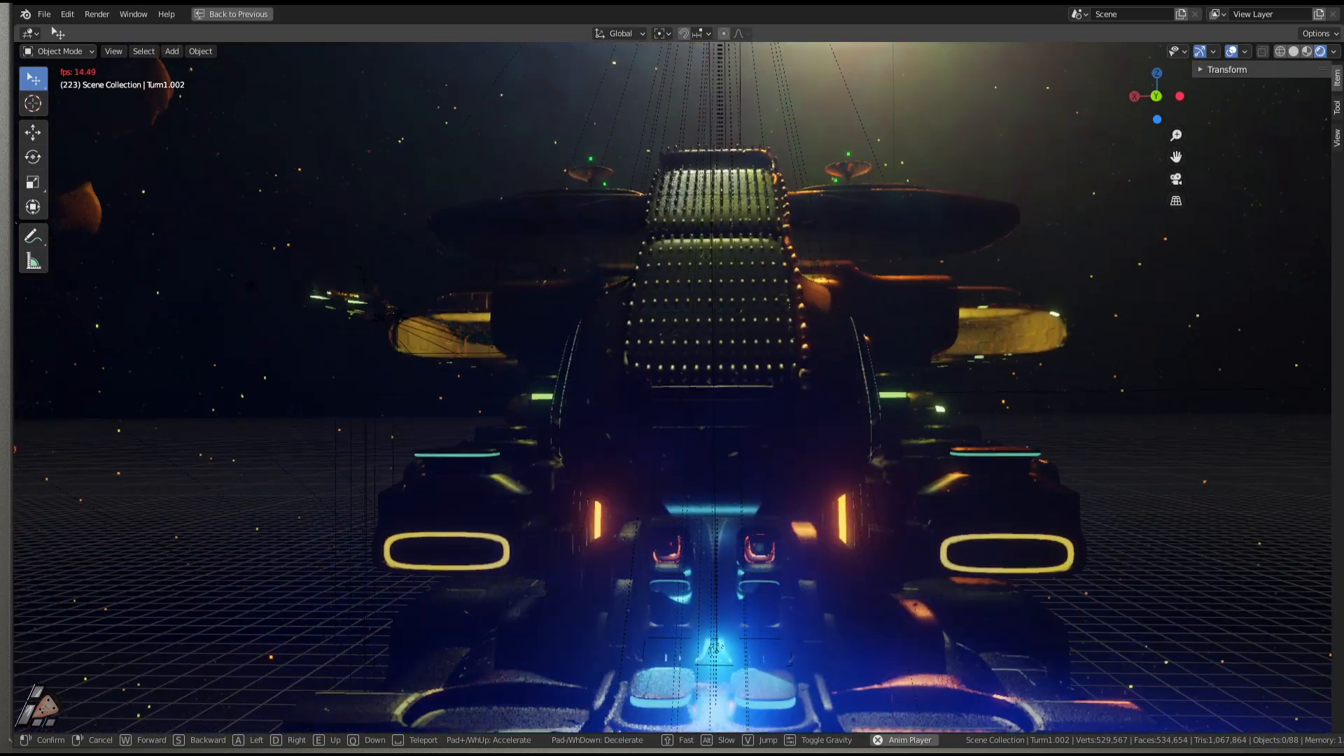
{"action": "key", "text": "w"}
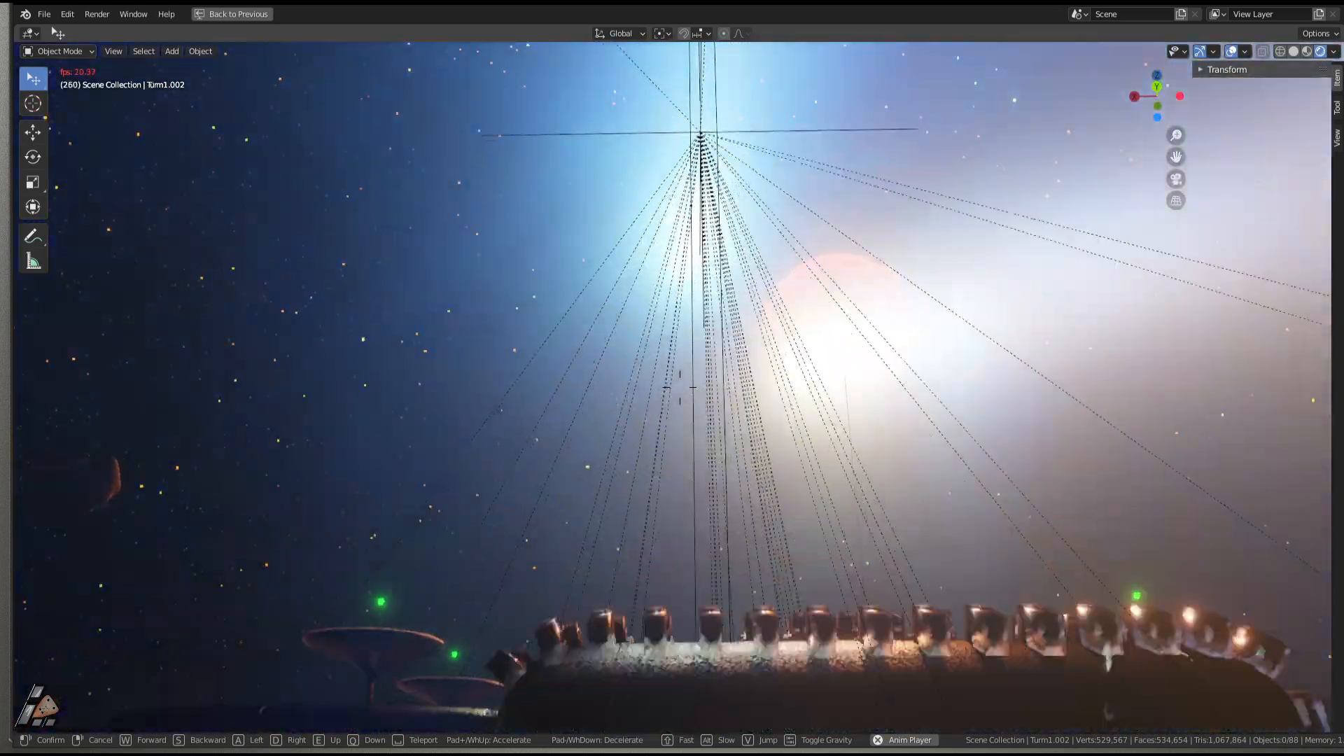
{"action": "key", "text": "w"}
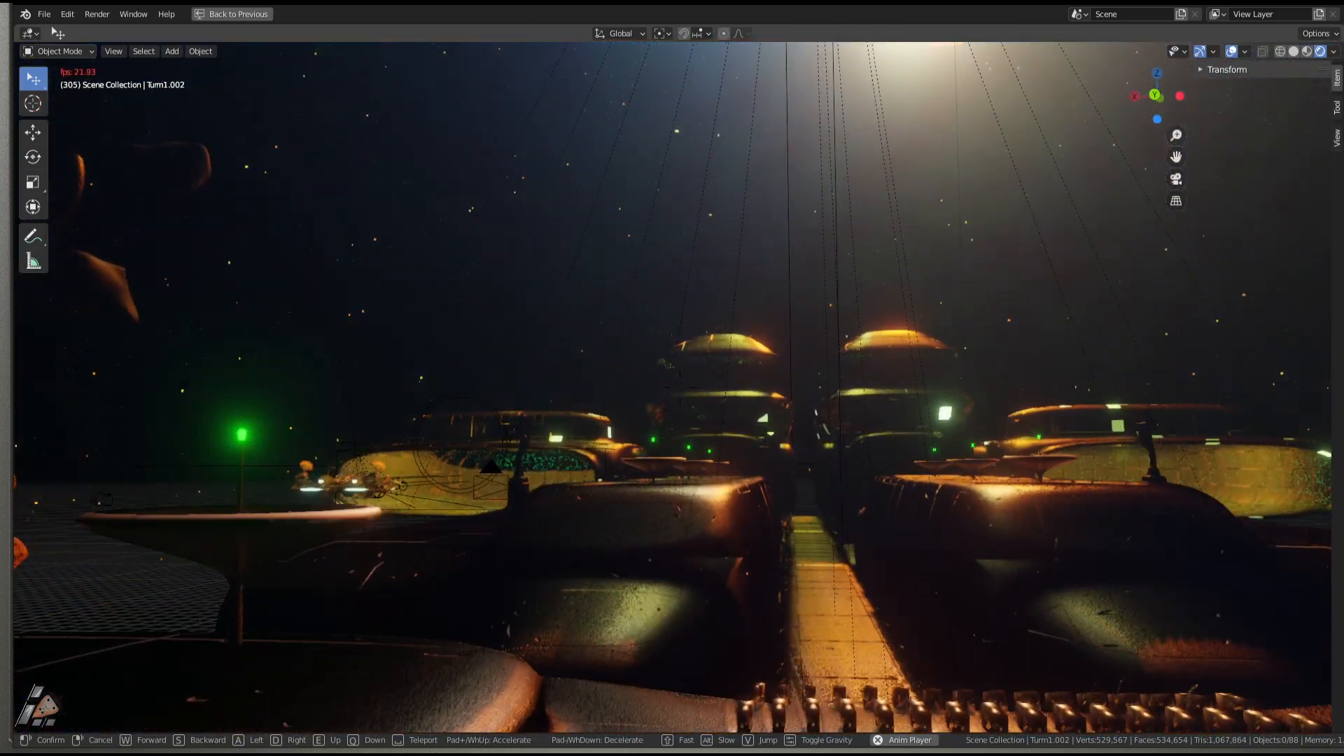
Fly along the lit walkway between the ship's hulls and out toward the sun and asteroids.
{"action": "key", "text": "w"}
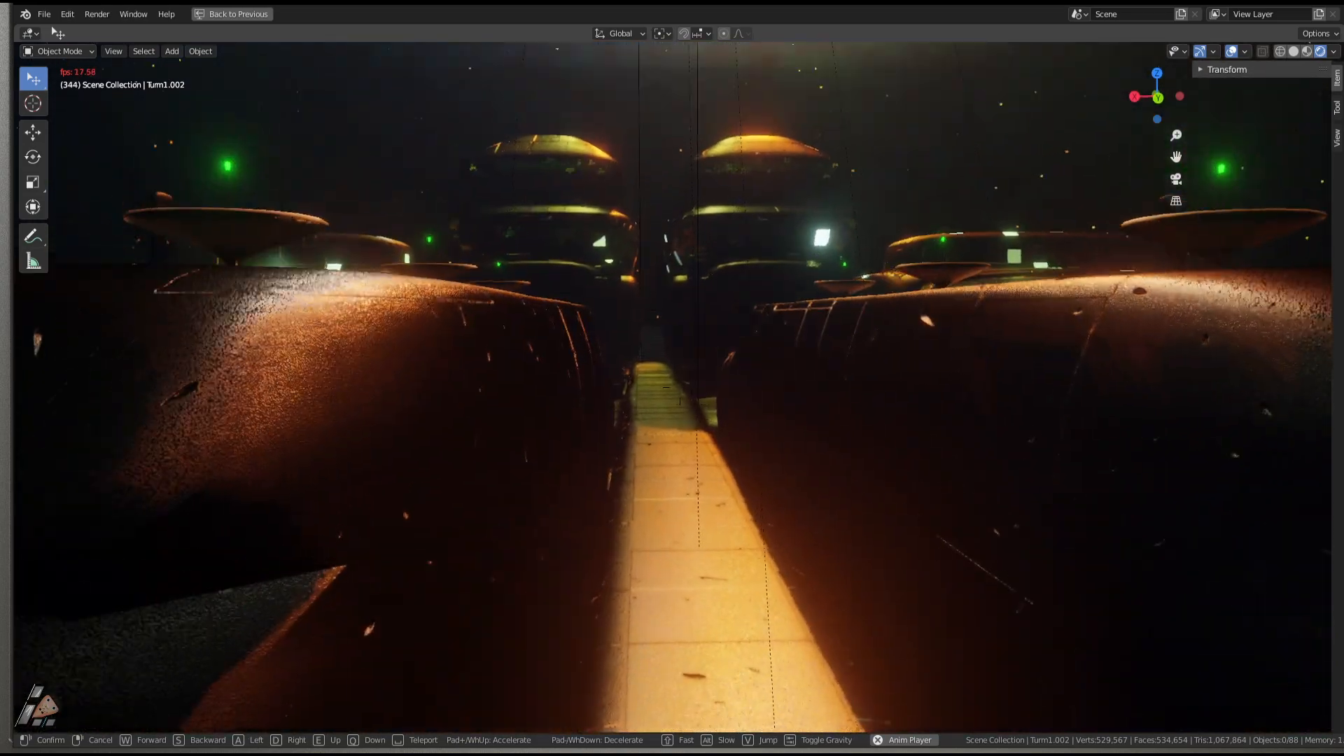
{"action": "key", "text": "w"}
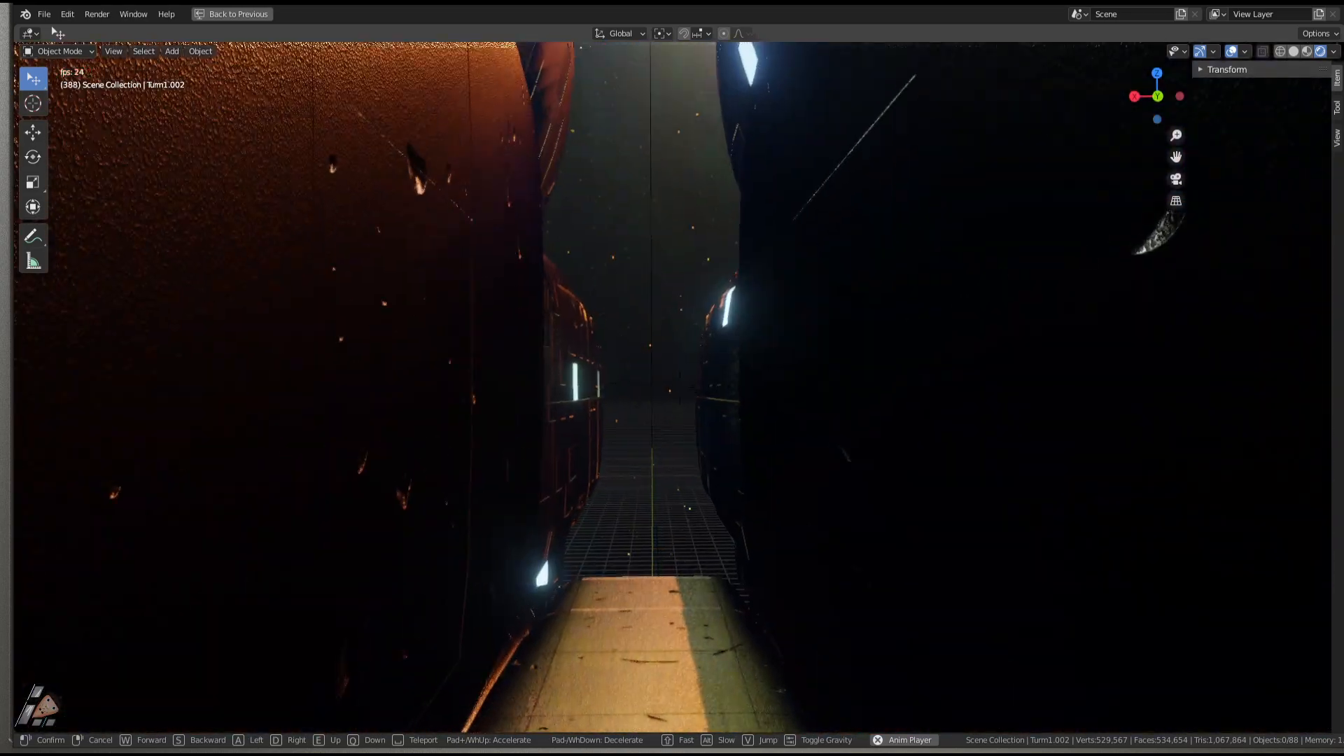
{"action": "key", "text": "w"}
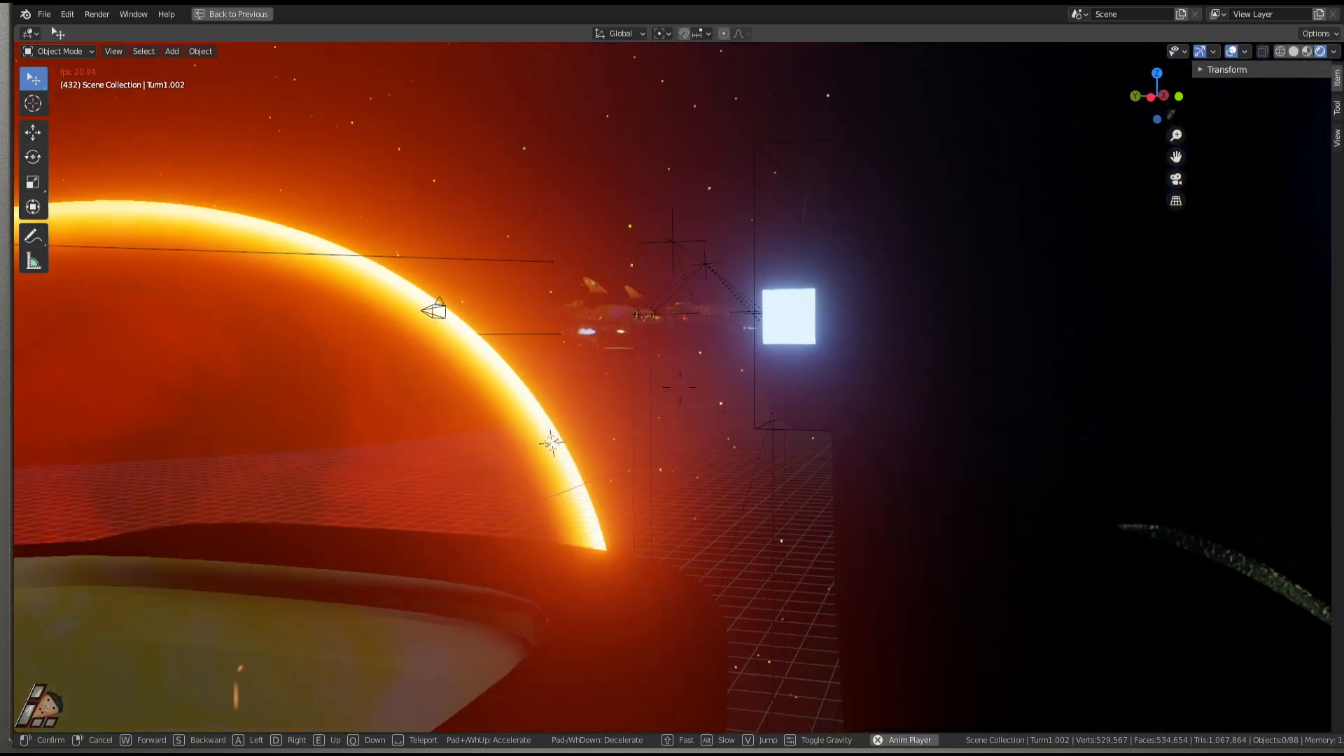
{"action": "key", "text": "w"}
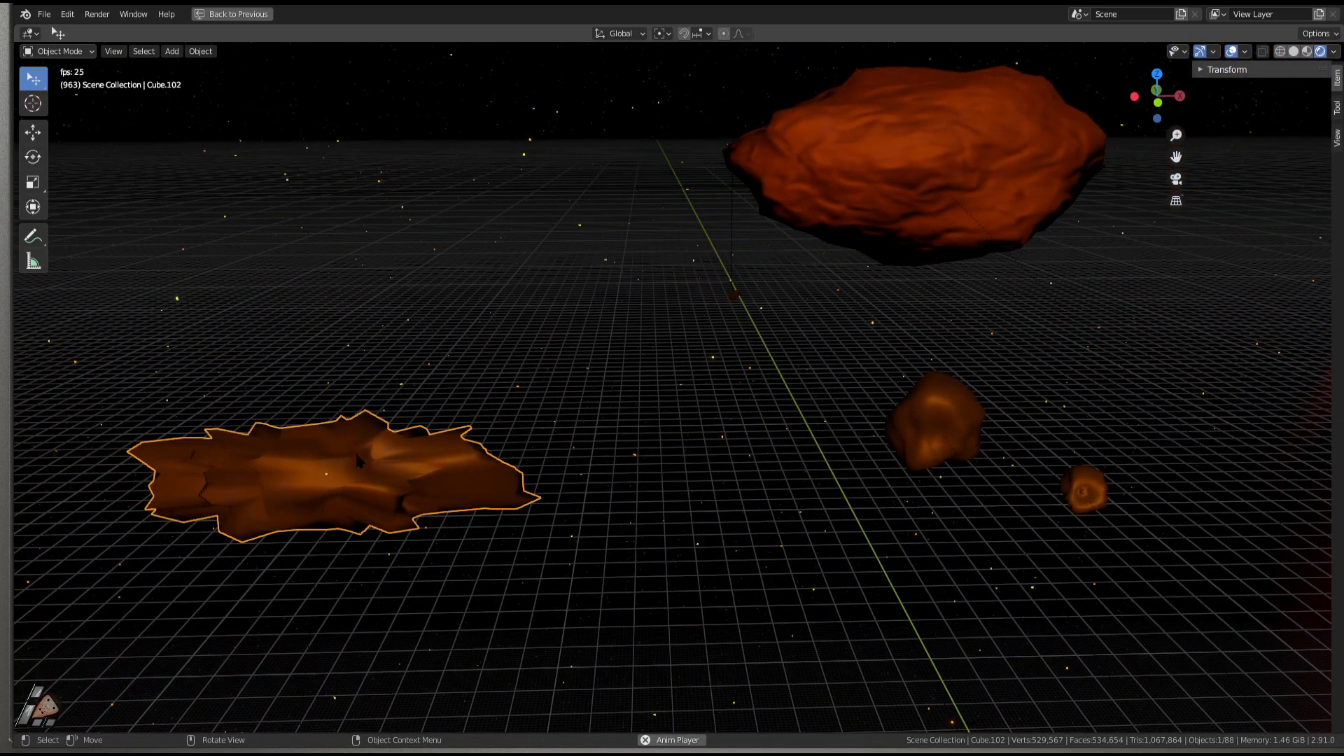
Fly past the asteroids and the glowing sun, and turn back toward the front of the distant spaceship.
{"action": "key", "text": "shift+grave"}
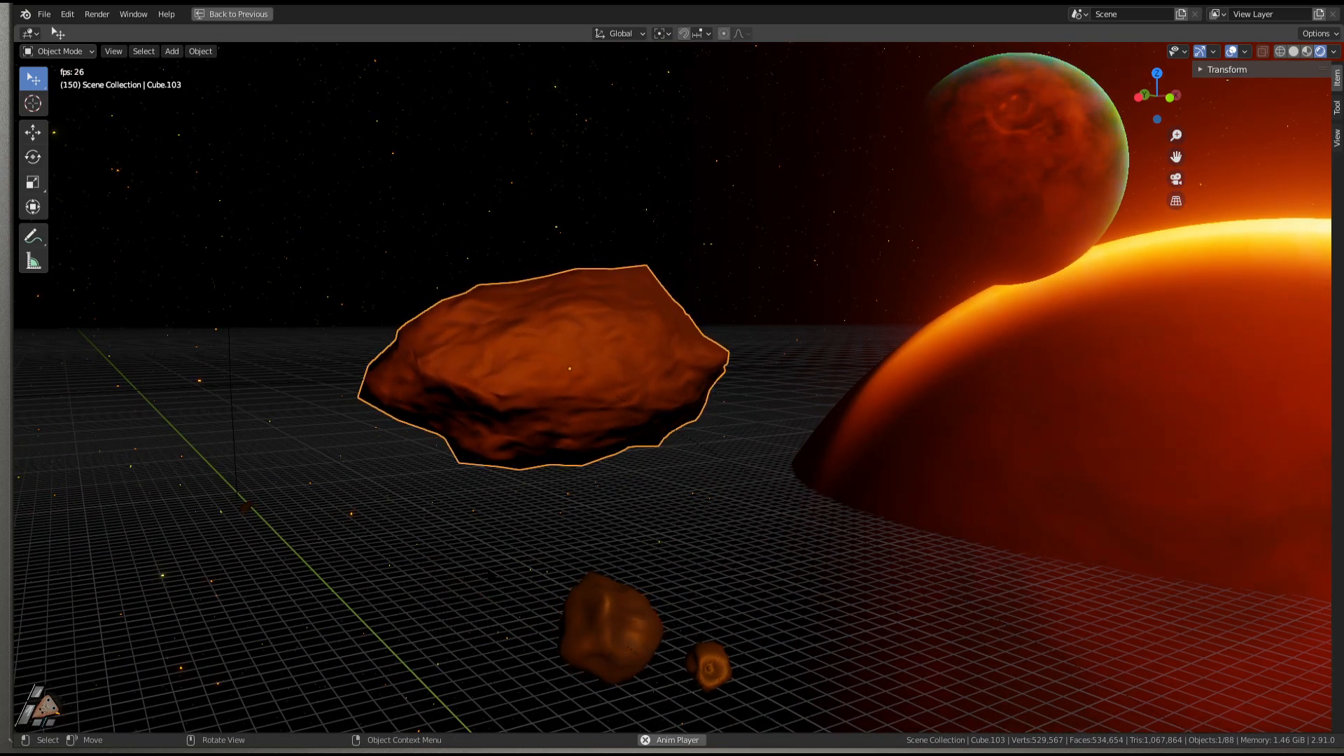
{"action": "key", "text": "shift+grave"}
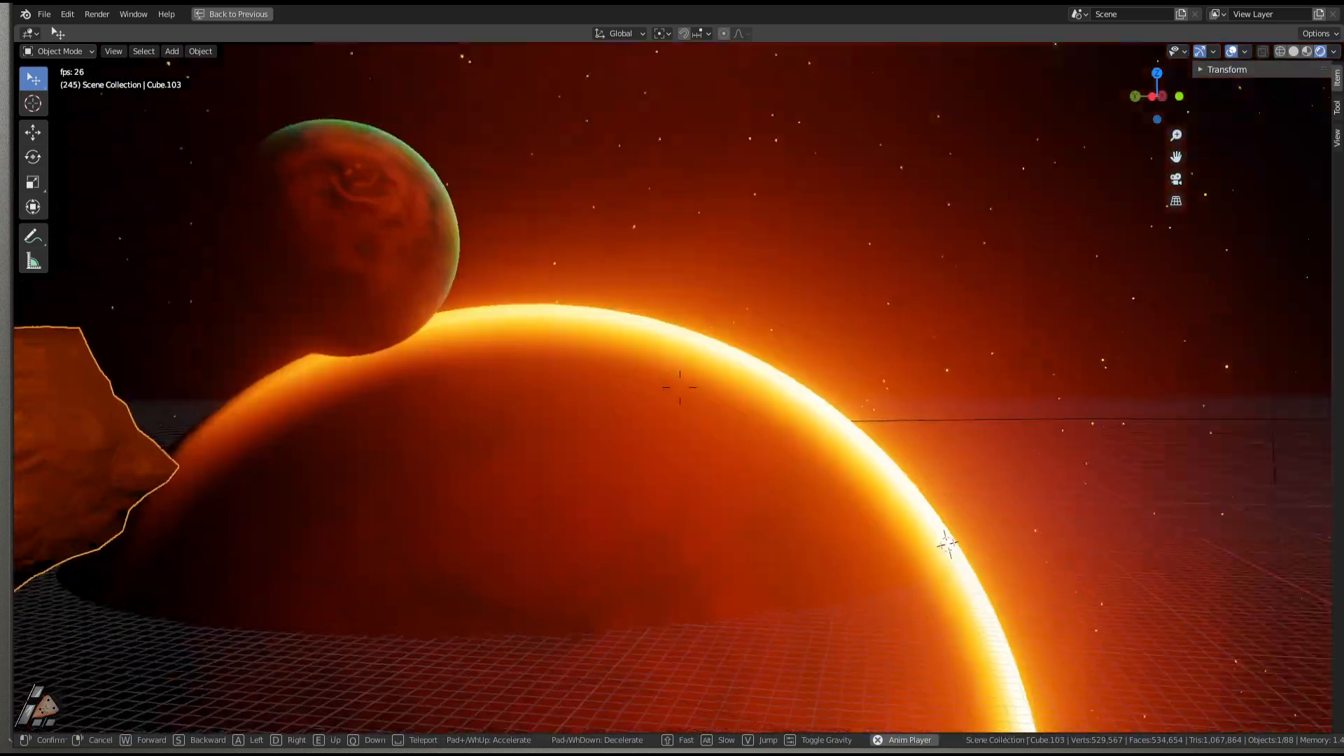
{"action": "key", "text": "w"}
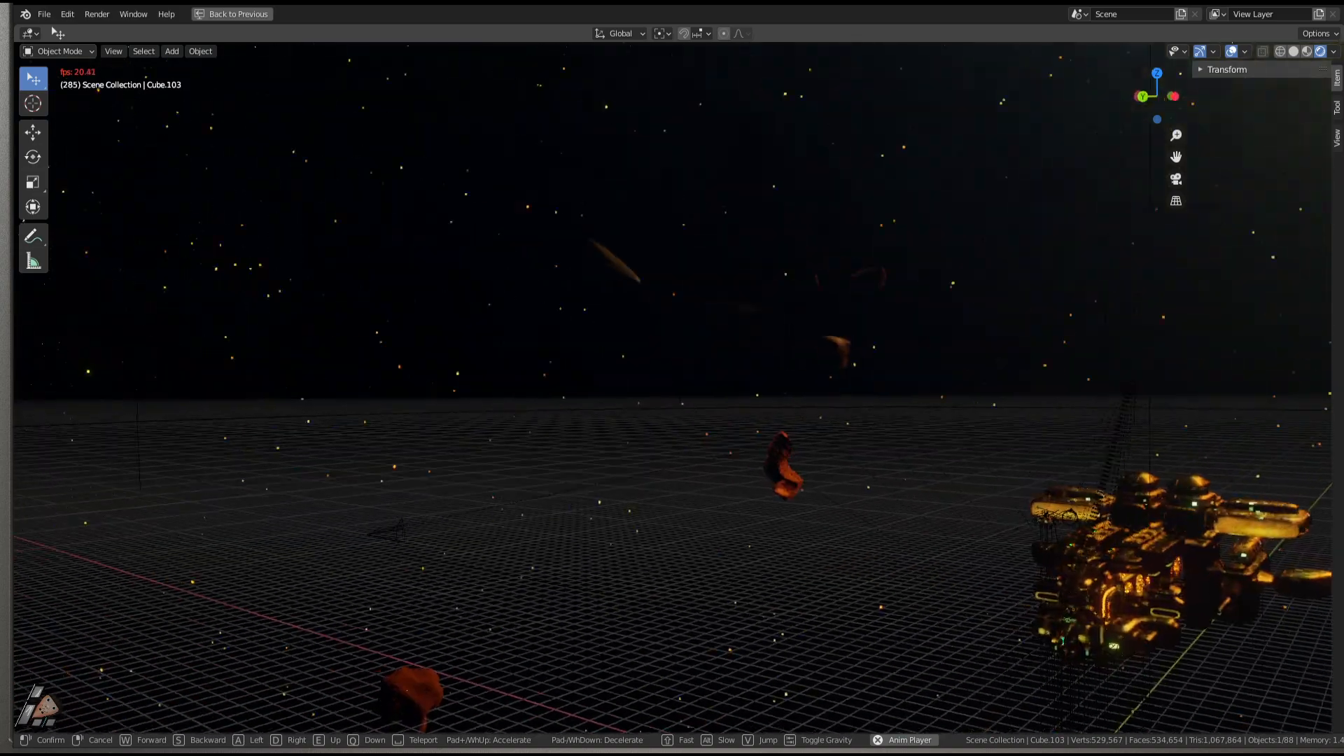
{"action": "key", "text": "w"}
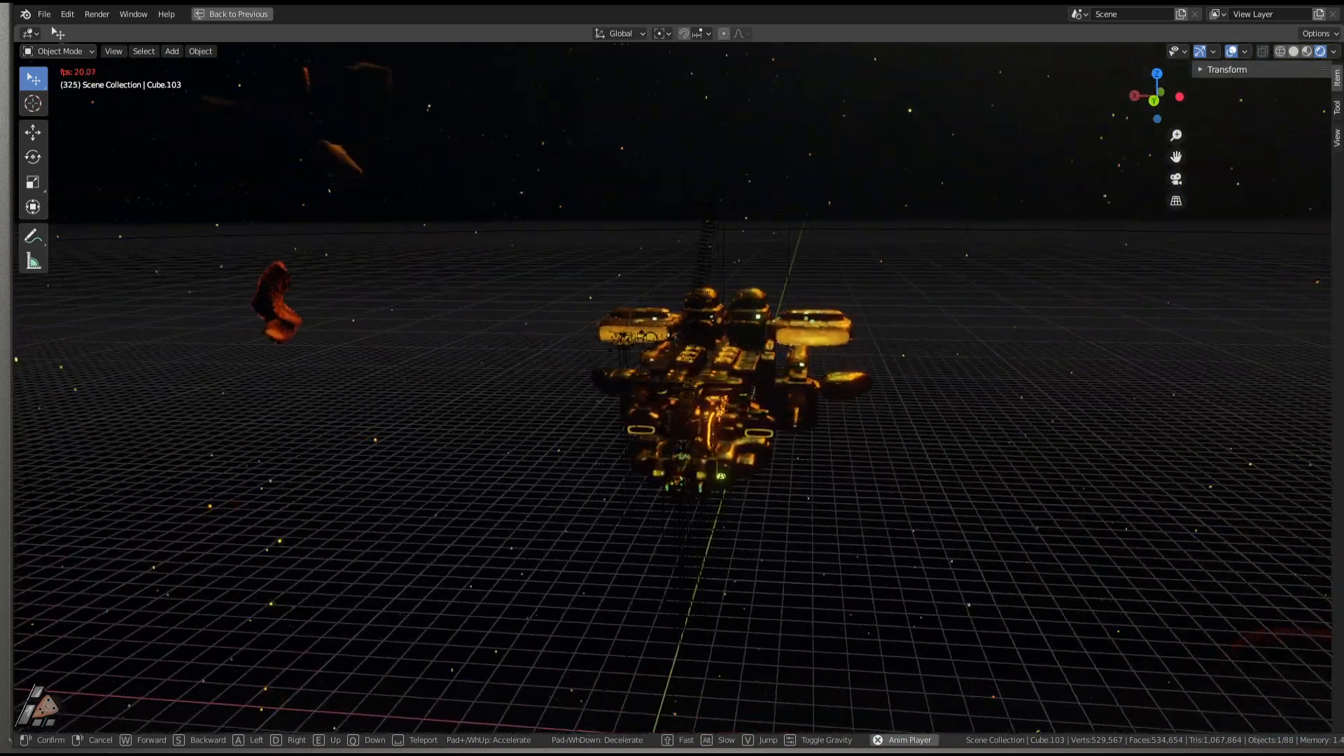
{"action": "key", "text": "a"}
{"action": "key", "text": "w"}
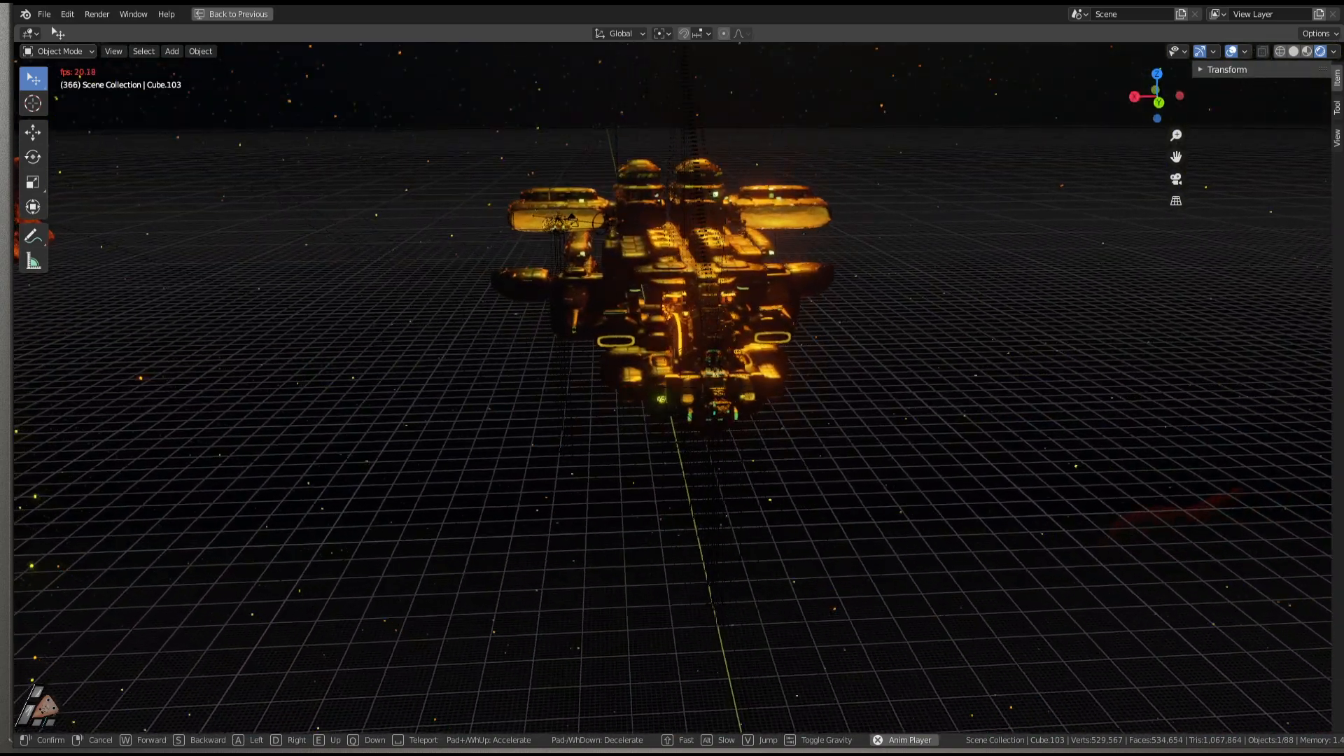
{"action": "key", "text": "a"}
{"action": "key", "text": "w"}
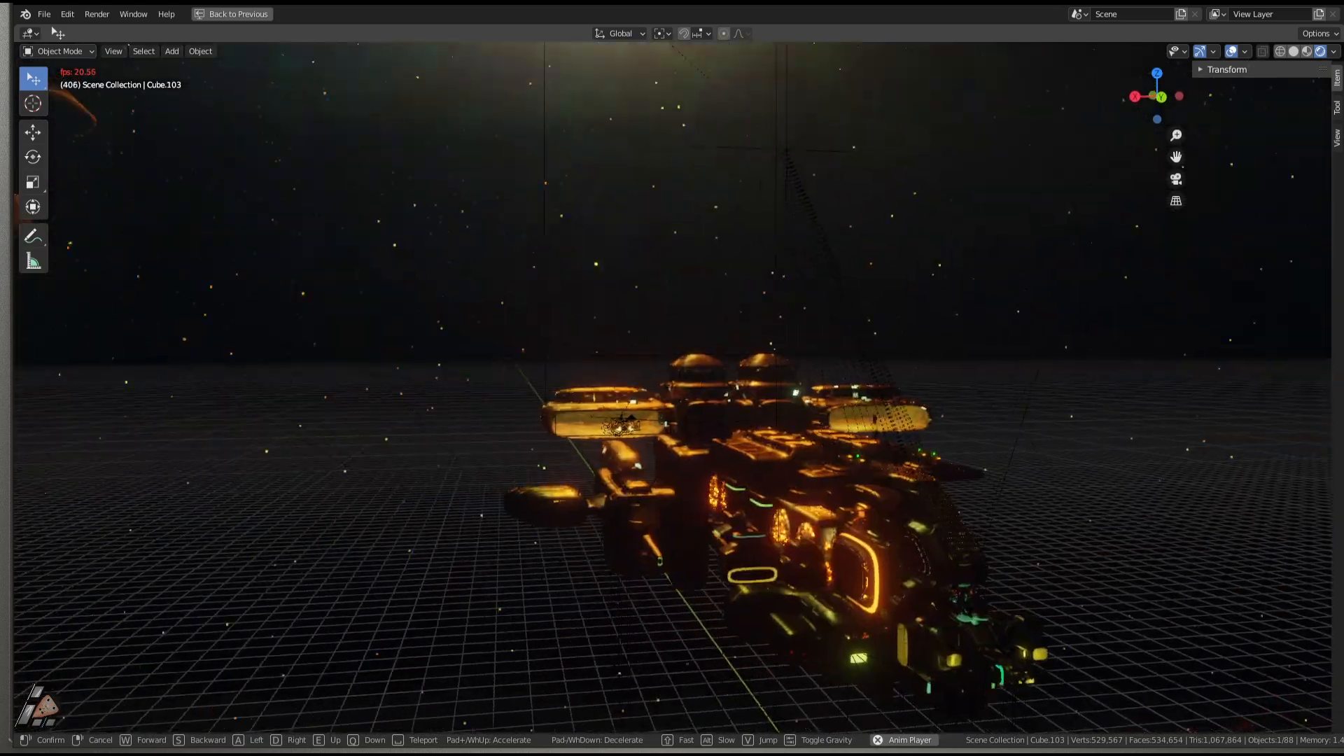
Fly along the ship's side up to the wide hangar window and stop close in front of its glass.
{"action": "key", "text": "w"}
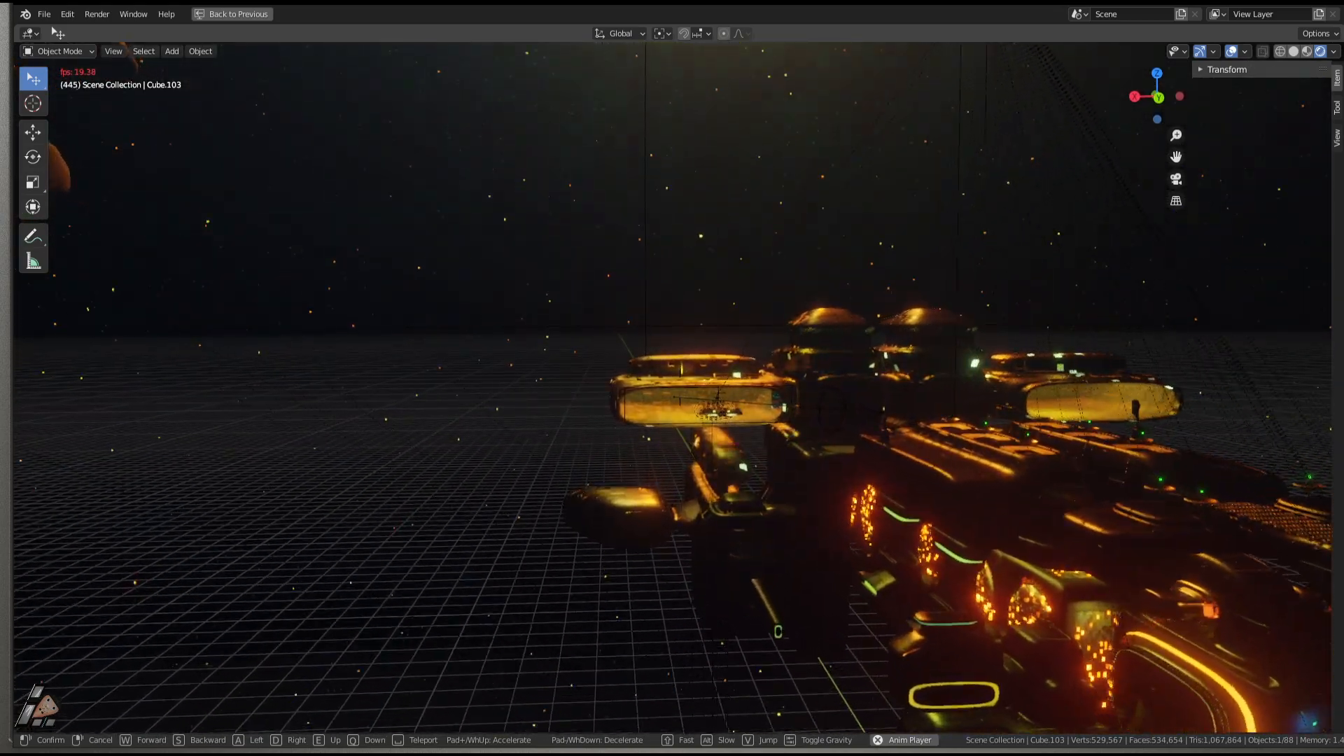
{"action": "key", "text": "w"}
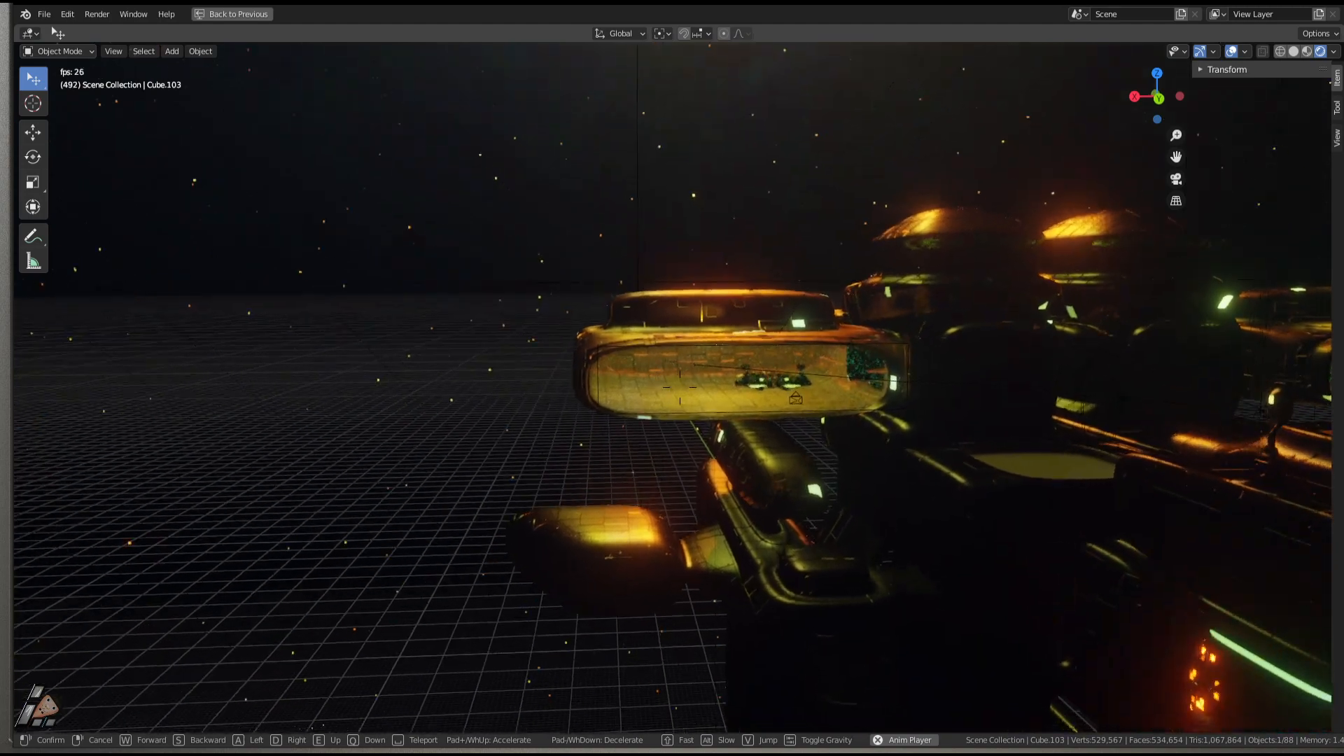
{"action": "key", "text": "w"}
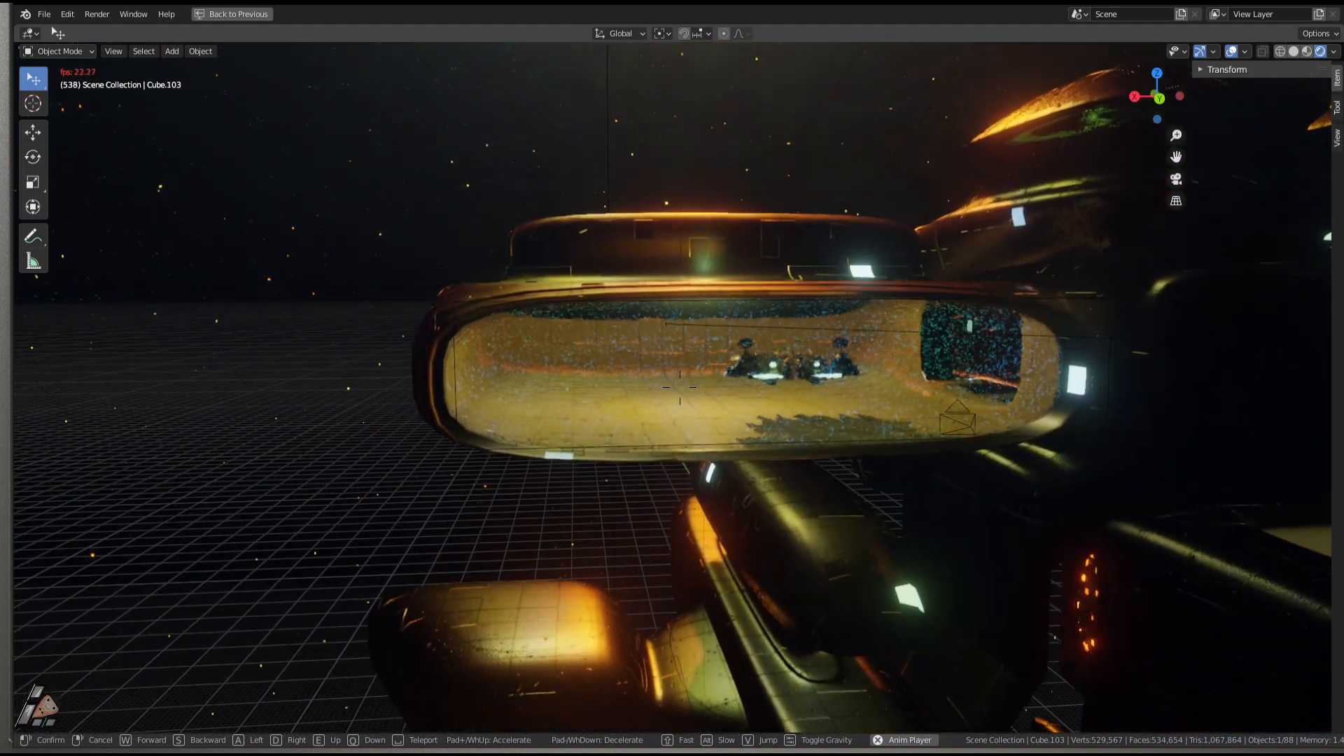
{"action": "key", "text": "w"}
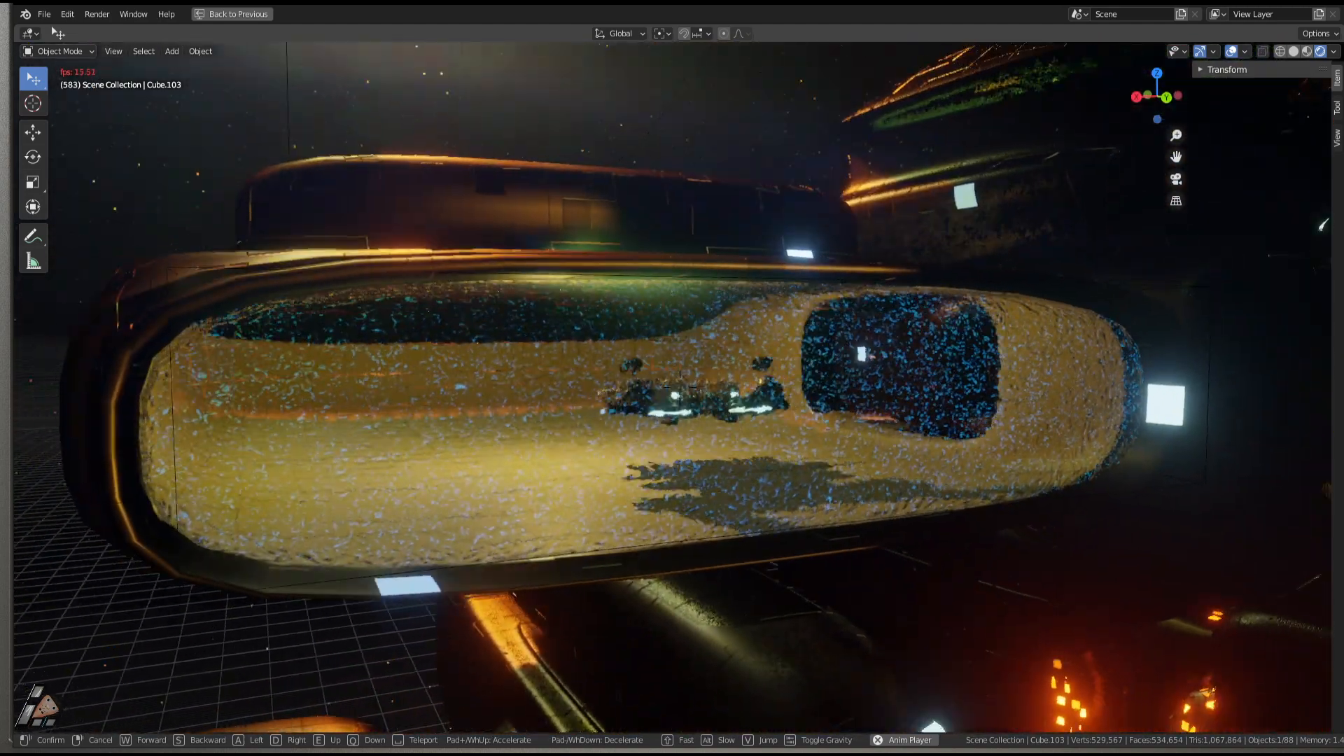
{"action": "key", "text": "w"}
{"action": "left_click", "coordinate": [680, 384]}
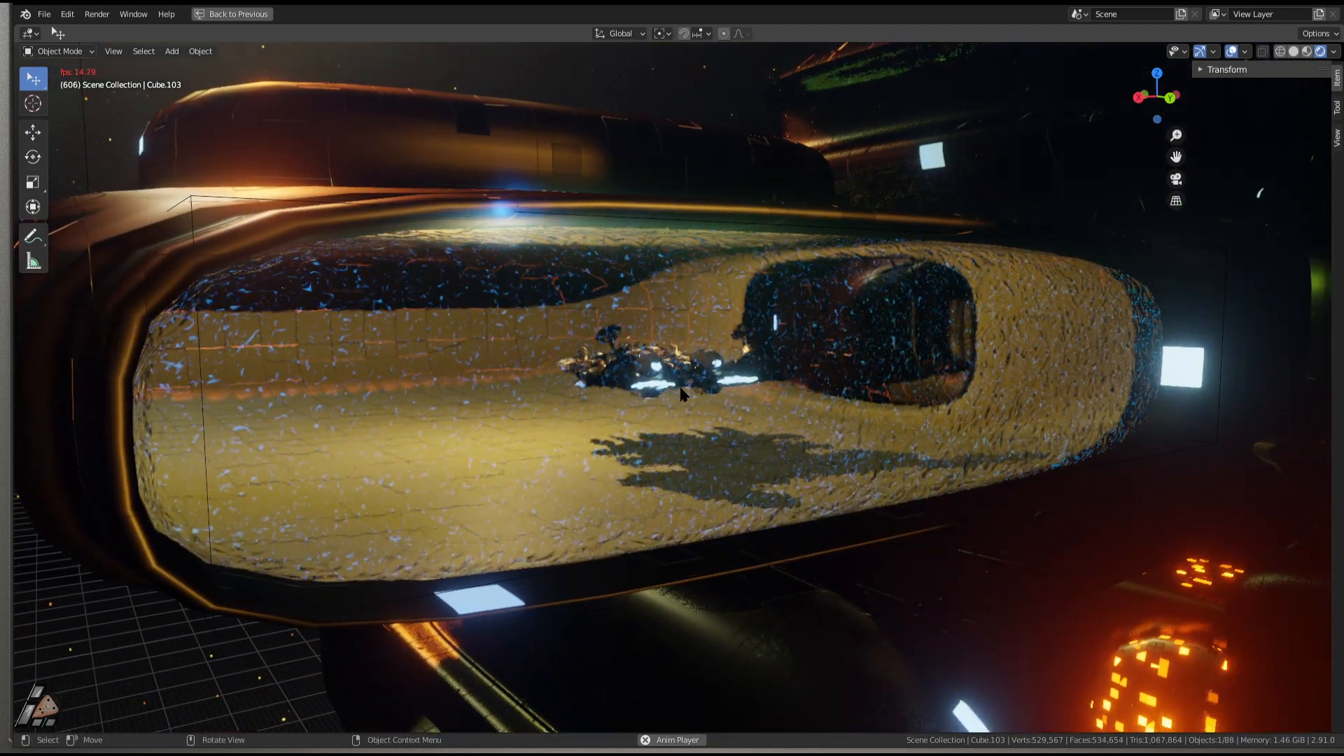
Stop the animation and restore the maximized viewport to the full Layout workspace.
{"action": "key", "text": "Tab"}
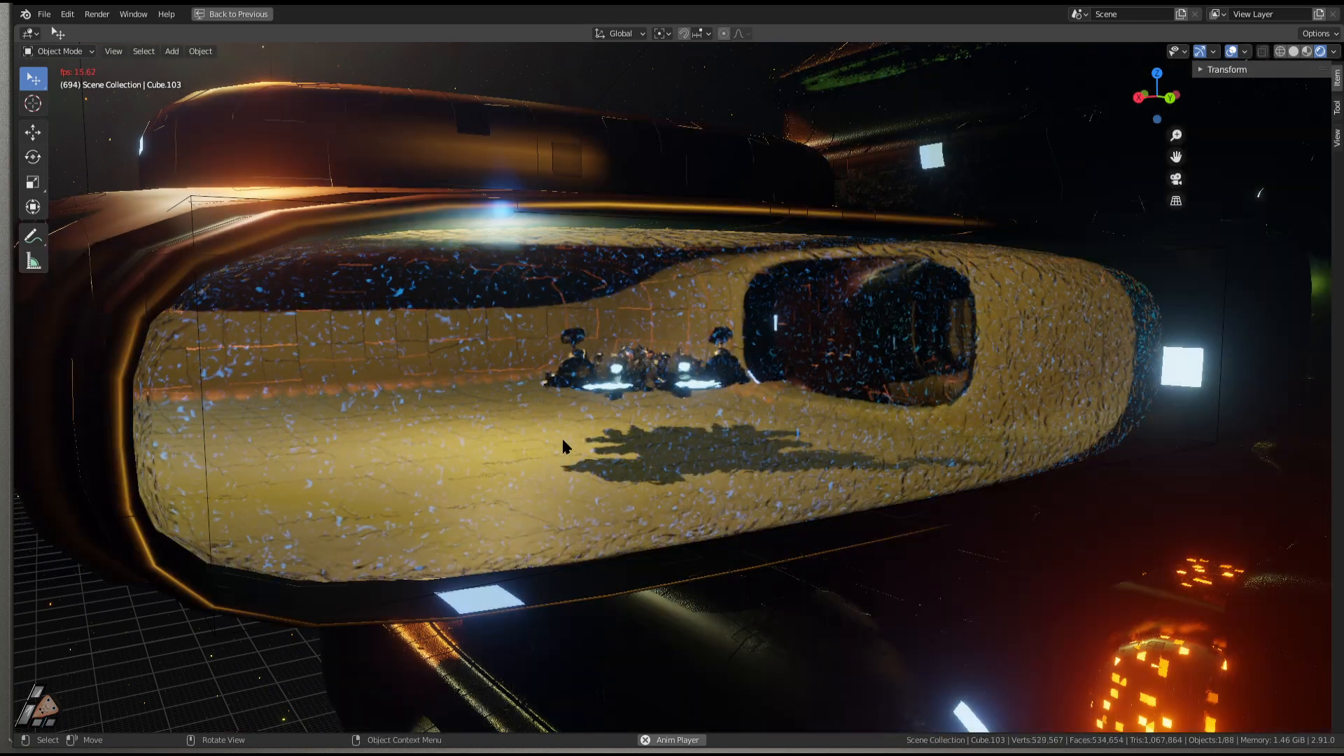
{"action": "key", "text": "space"}
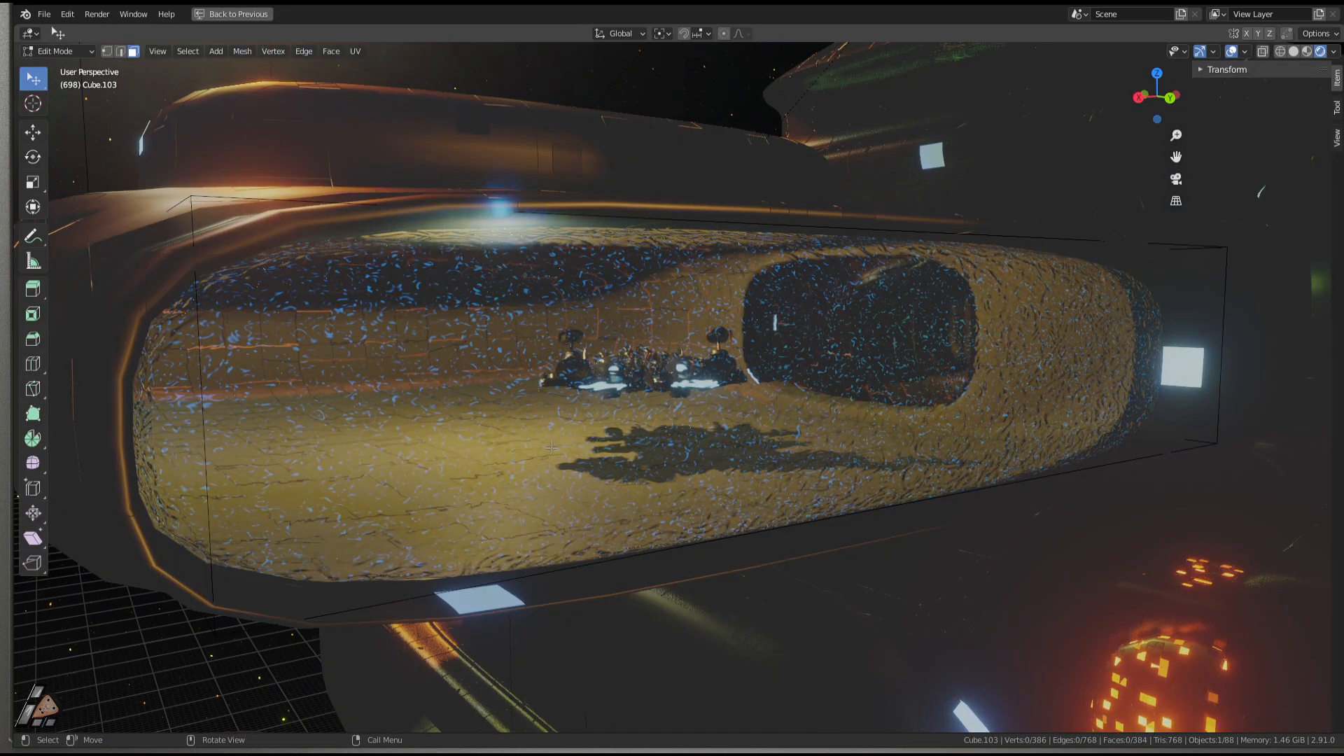
{"action": "key", "text": "ctrl+space"}
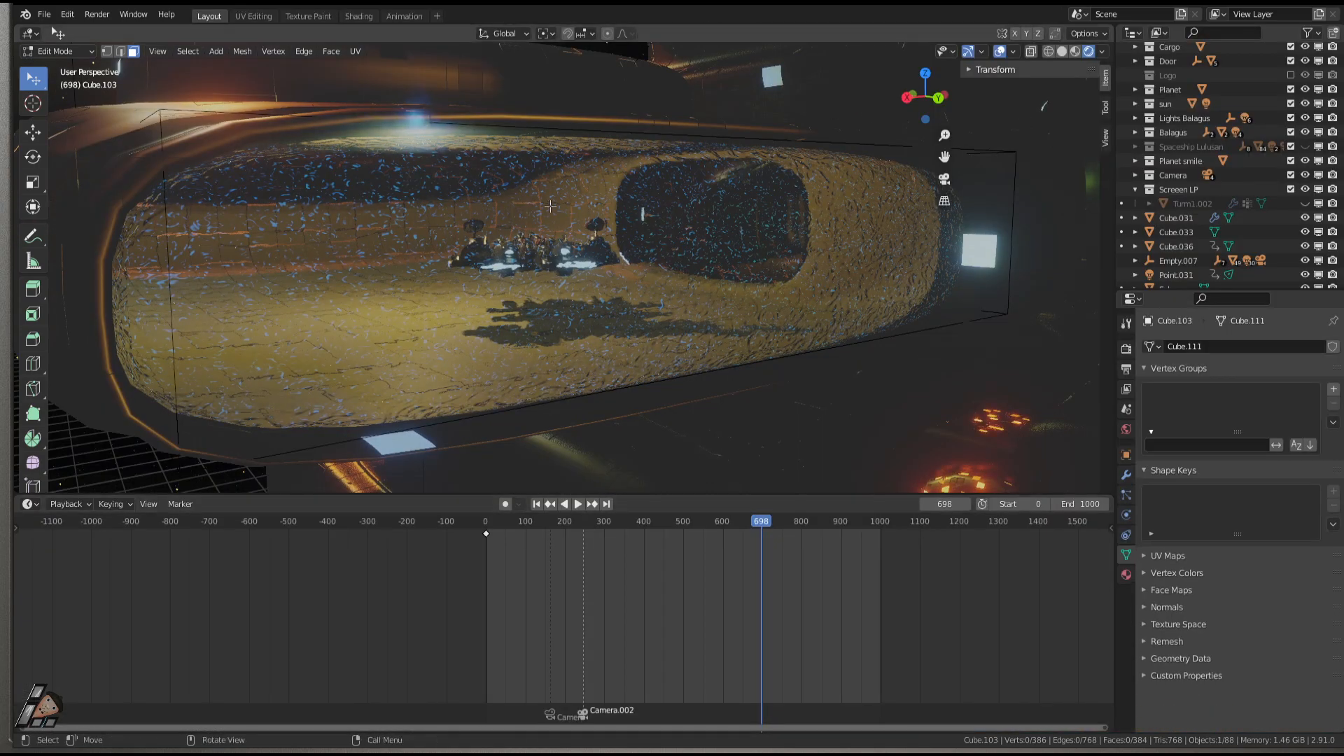
Enter Edit Mode on the hull object Turn1 with its window face selected, and inspect the surface settings of Material.049.
{"action": "key", "text": "Tab"}
{"action": "left_click", "coordinate": [512, 321]}
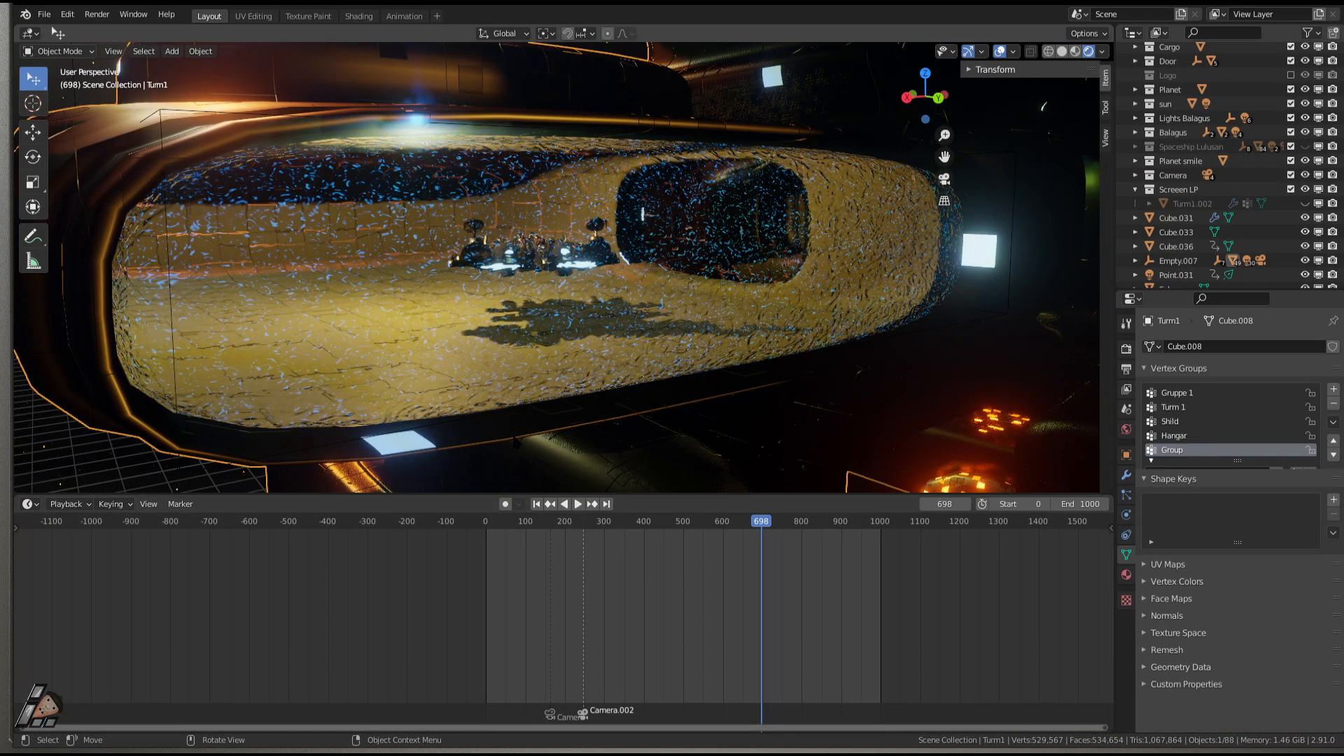
{"action": "key", "text": "Tab"}
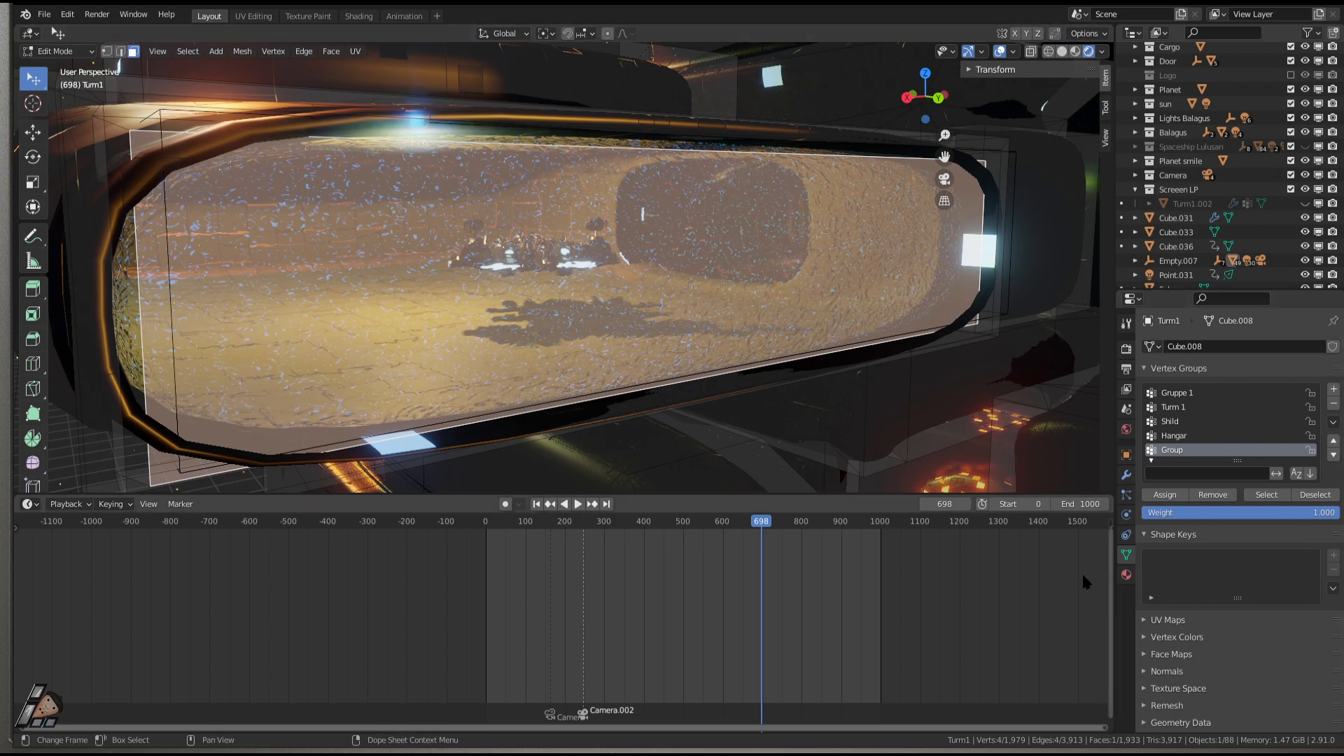
{"action": "left_click", "coordinate": [1126, 573]}
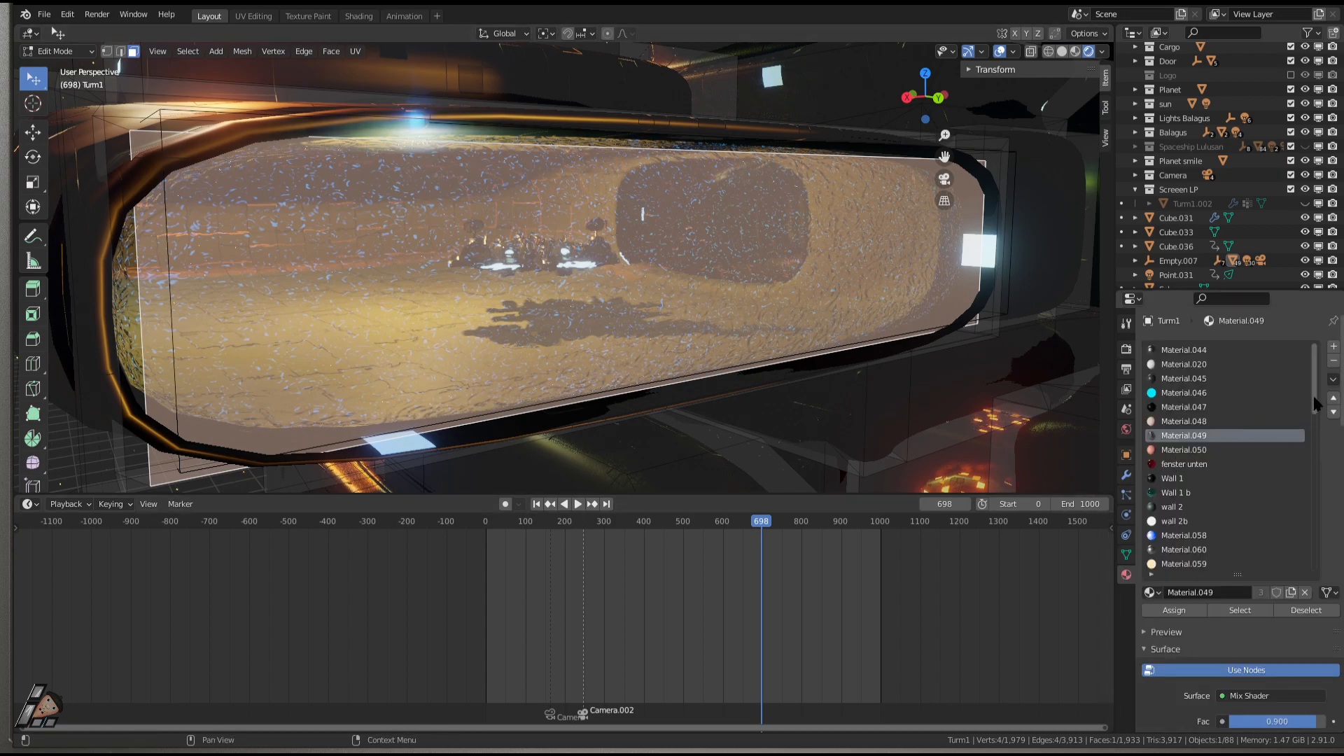
{"action": "scroll", "coordinate": [1304, 638], "scroll_direction": "down", "scroll_amount": 12}
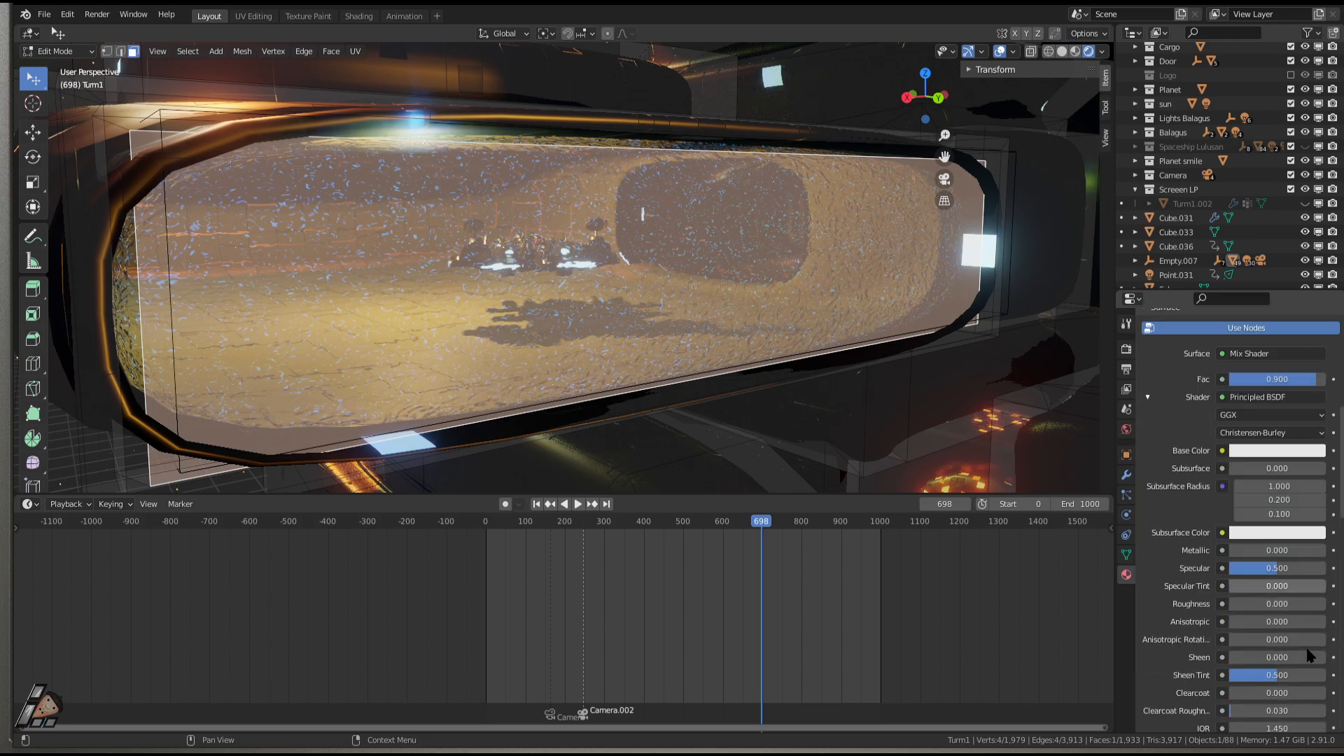
{"action": "scroll", "coordinate": [1258, 685], "scroll_direction": "down", "scroll_amount": 6}
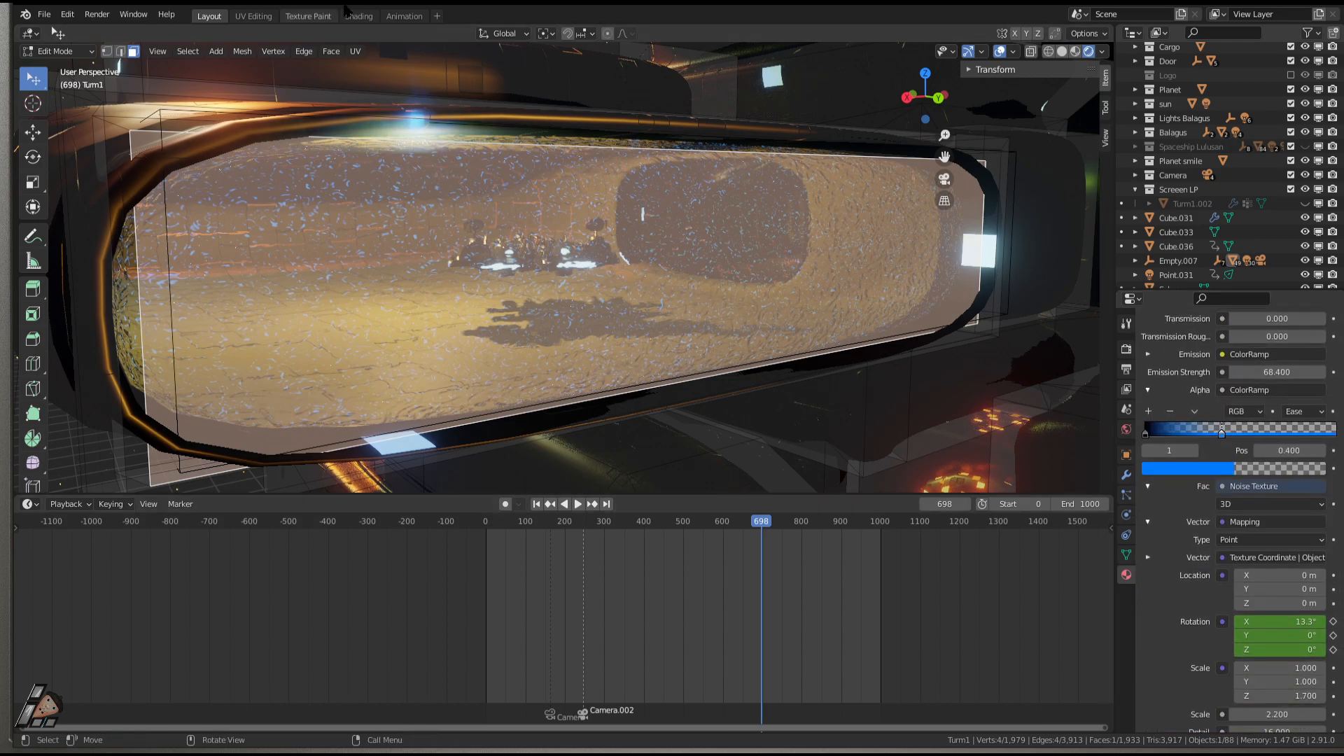
Switch to the Shading workspace, delete an unneeded node from Material.049, and maximize the node editor.
{"action": "left_click", "coordinate": [359, 16]}
{"action": "middle_click_drag", "start_coordinate": [756, 513], "coordinate": [781, 597]}
{"action": "middle_click_drag", "start_coordinate": [666, 616], "coordinate": [968, 455]}
{"action": "left_click", "coordinate": [753, 433]}
{"action": "key", "text": "x"}
{"action": "scroll", "coordinate": [881, 500], "scroll_direction": "down", "scroll_amount": 4}
{"action": "middle_click_drag", "start_coordinate": [861, 511], "coordinate": [833, 493]}
{"action": "key", "text": "ctrl+space"}
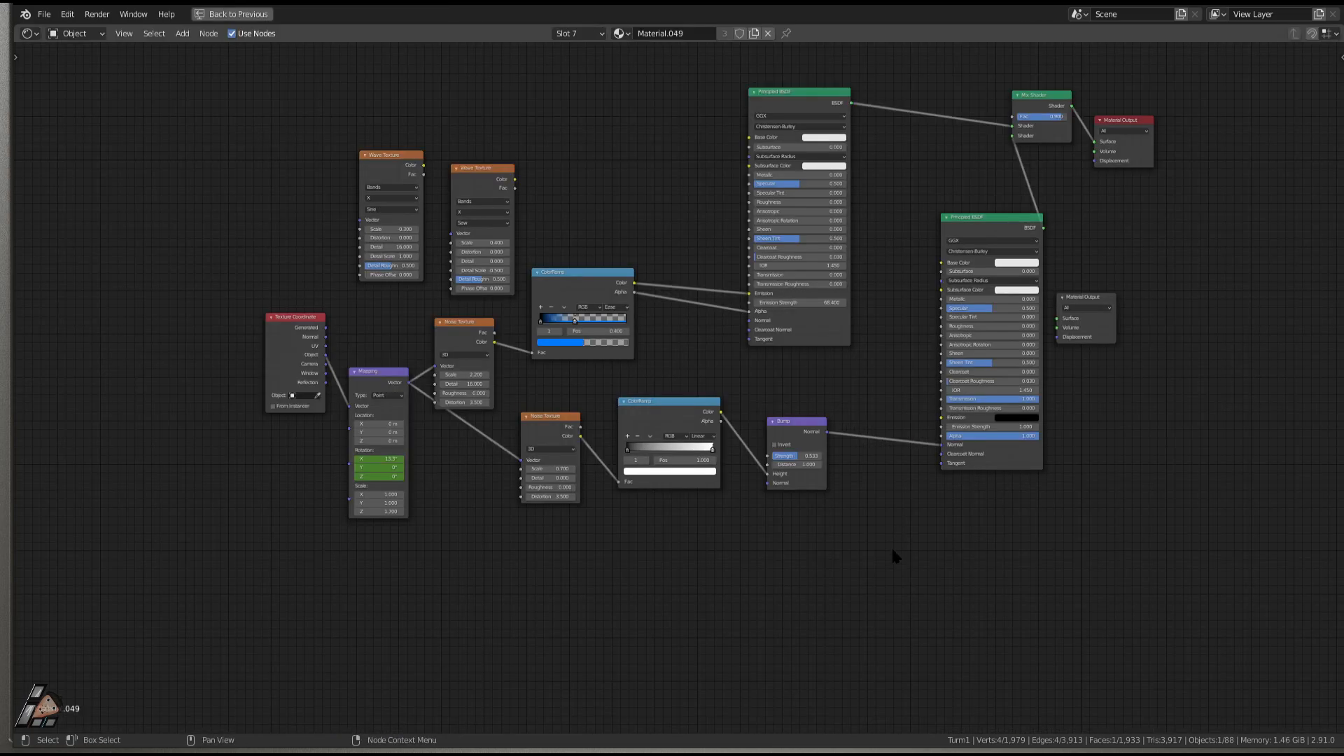
Delete the two unconnected Wave Texture nodes from Material.049.
{"action": "scroll", "coordinate": [891, 540], "scroll_direction": "up", "scroll_amount": 3}
{"action": "left_click_drag", "start_coordinate": [233, 159], "coordinate": [543, 283]}
{"action": "key", "text": "x"}
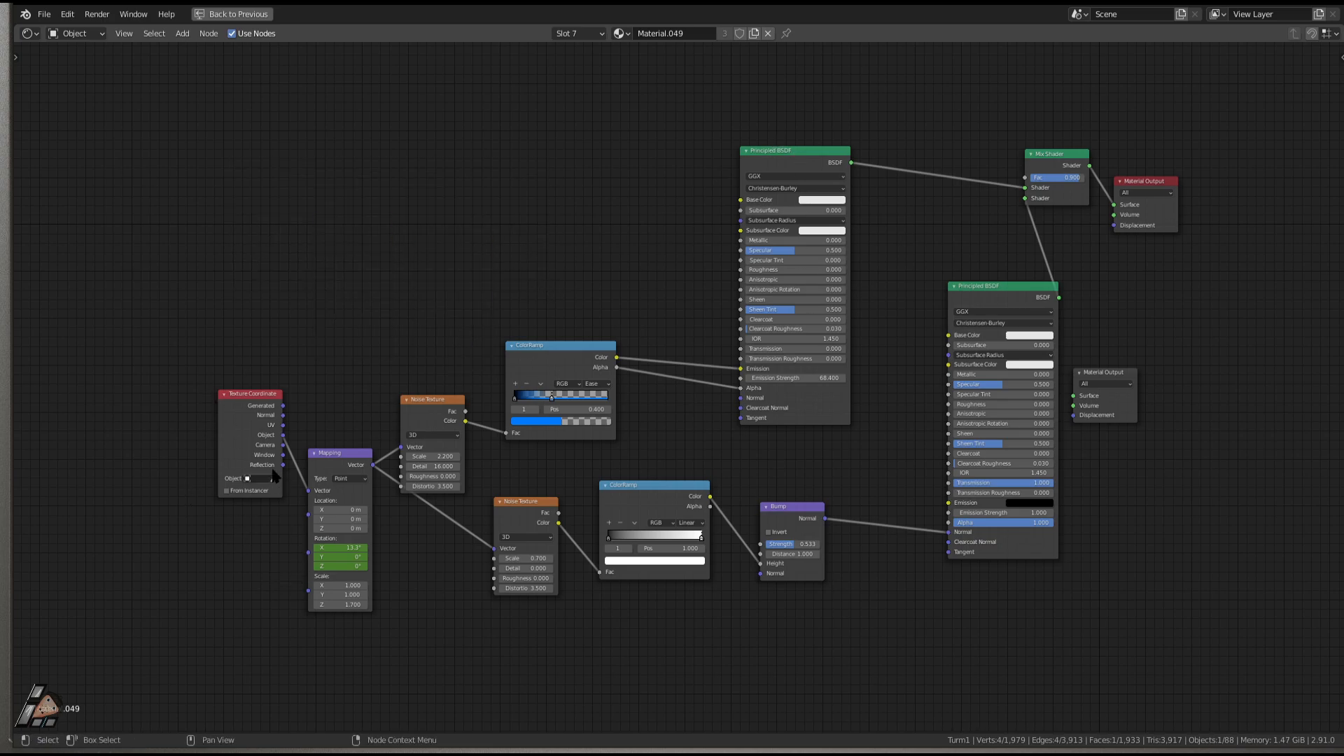
Reposition the Mapping node and the blue ColorRamp in the graph, briefly playing the animation to run the Mapping rotation.
{"action": "left_click_drag", "start_coordinate": [329, 456], "coordinate": [325, 417]}
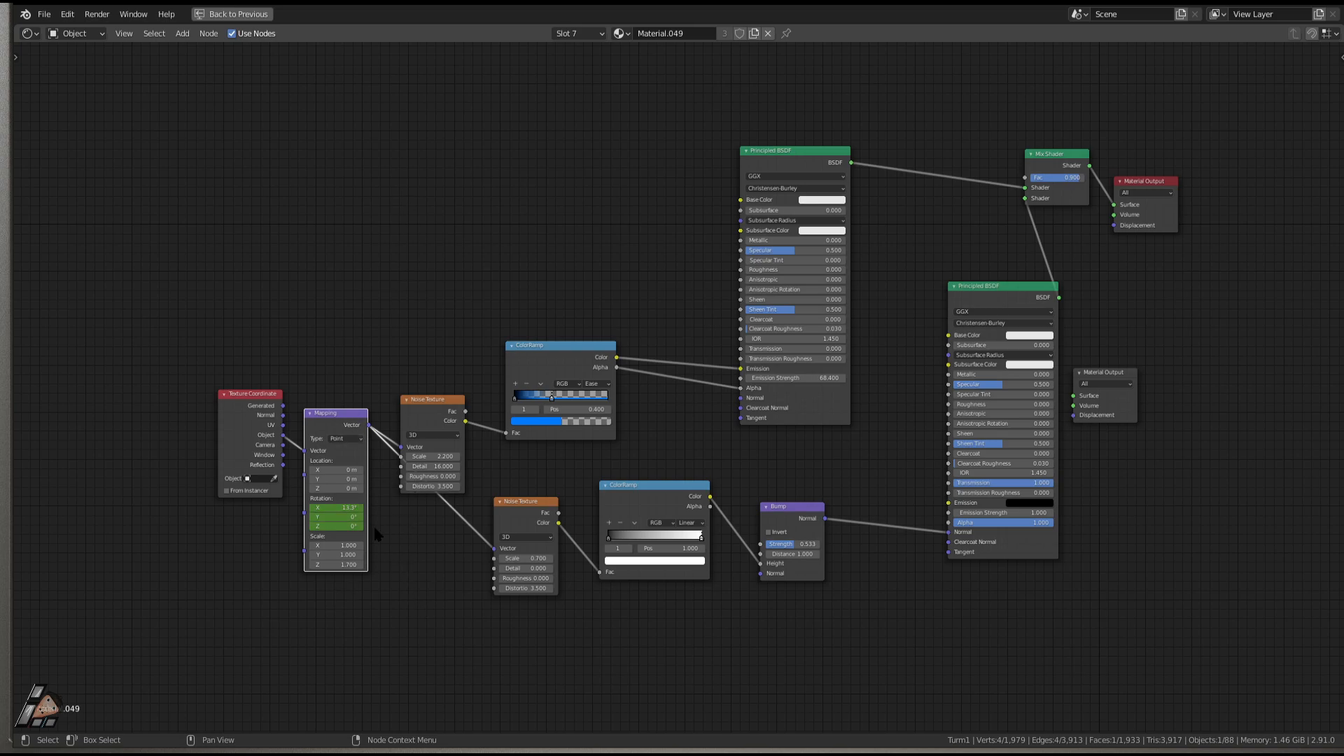
{"action": "key", "text": "space"}
{"action": "key", "text": "space"}
{"action": "left_click_drag", "start_coordinate": [540, 355], "coordinate": [580, 357]}
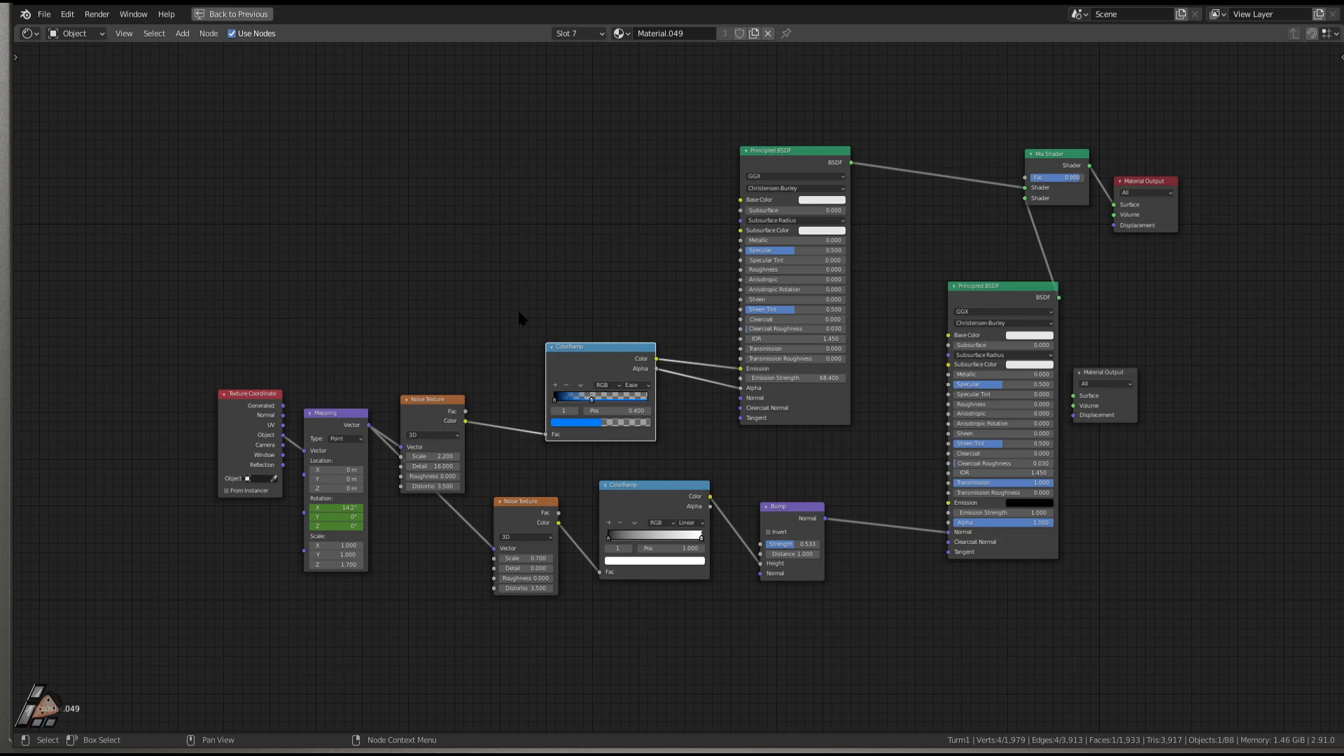
{"action": "key", "text": "shift+a"}
{"action": "mouse_move", "coordinate": [490, 322]}
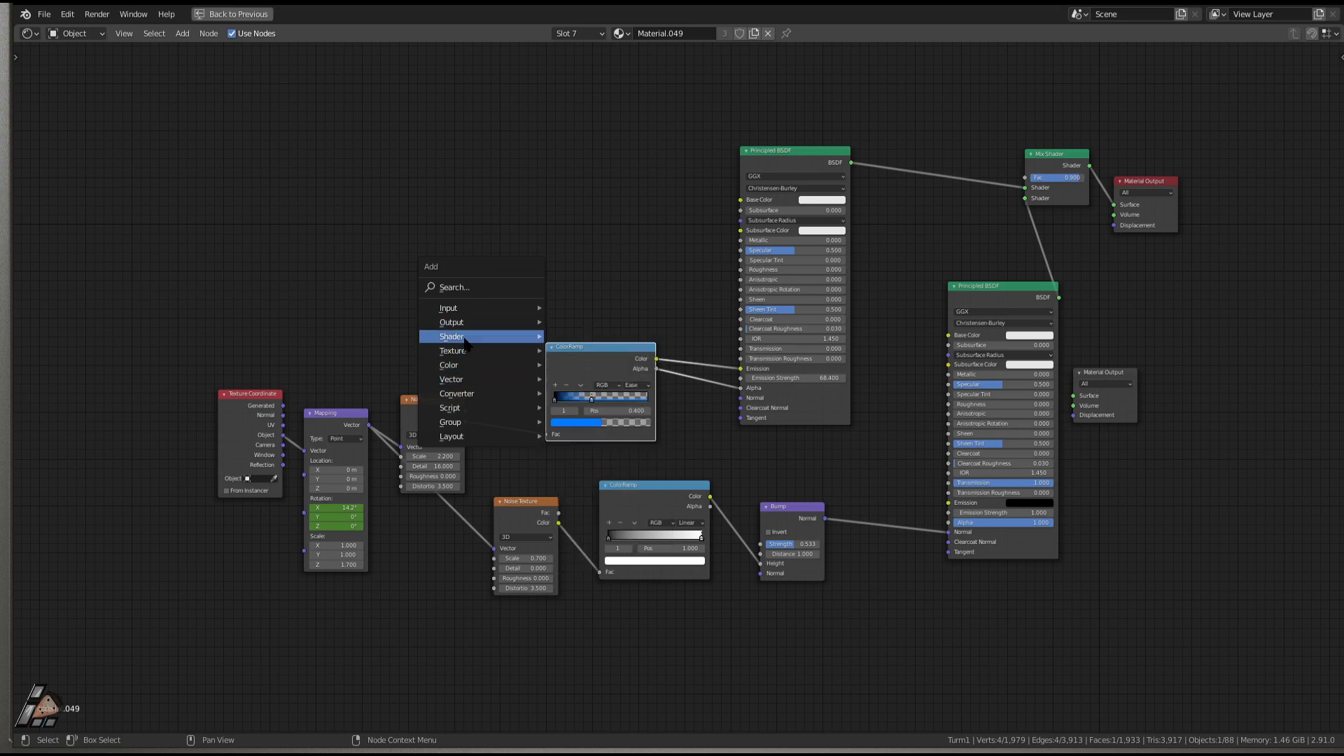
{"action": "mouse_move", "coordinate": [460, 381]}
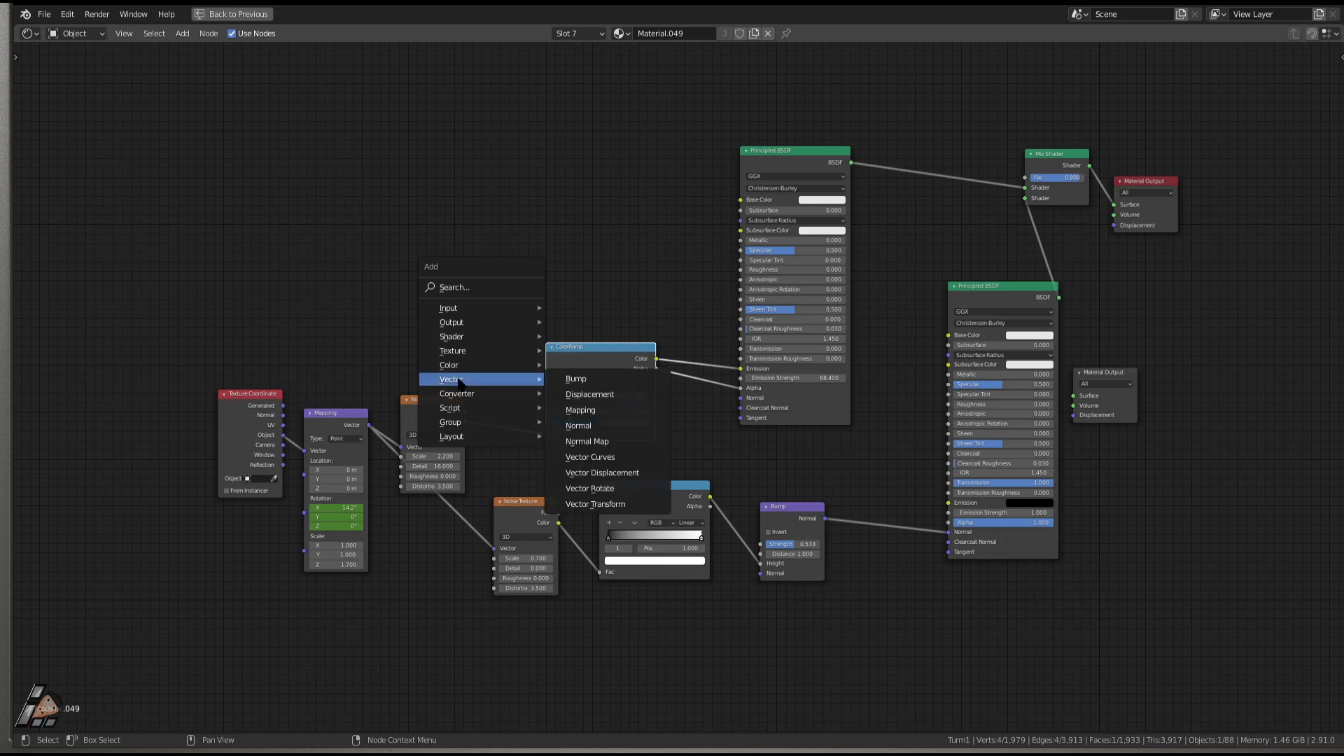
{"action": "left_click", "coordinate": [592, 379]}
{"action": "right_click", "coordinate": [399, 216]}
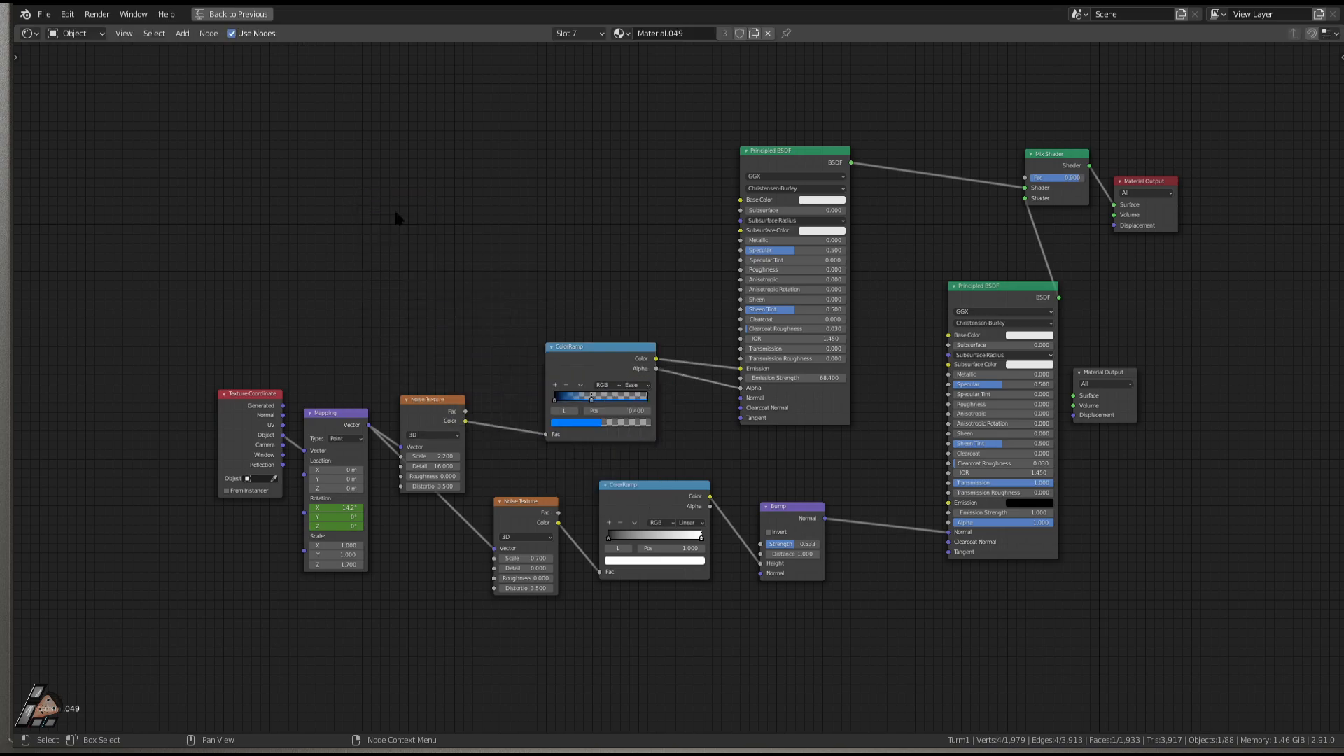
Add an unconnected ColorRamp node in the free space above the blue ColorRamp.
{"action": "key", "text": "shift+a"}
{"action": "mouse_move", "coordinate": [424, 234]}
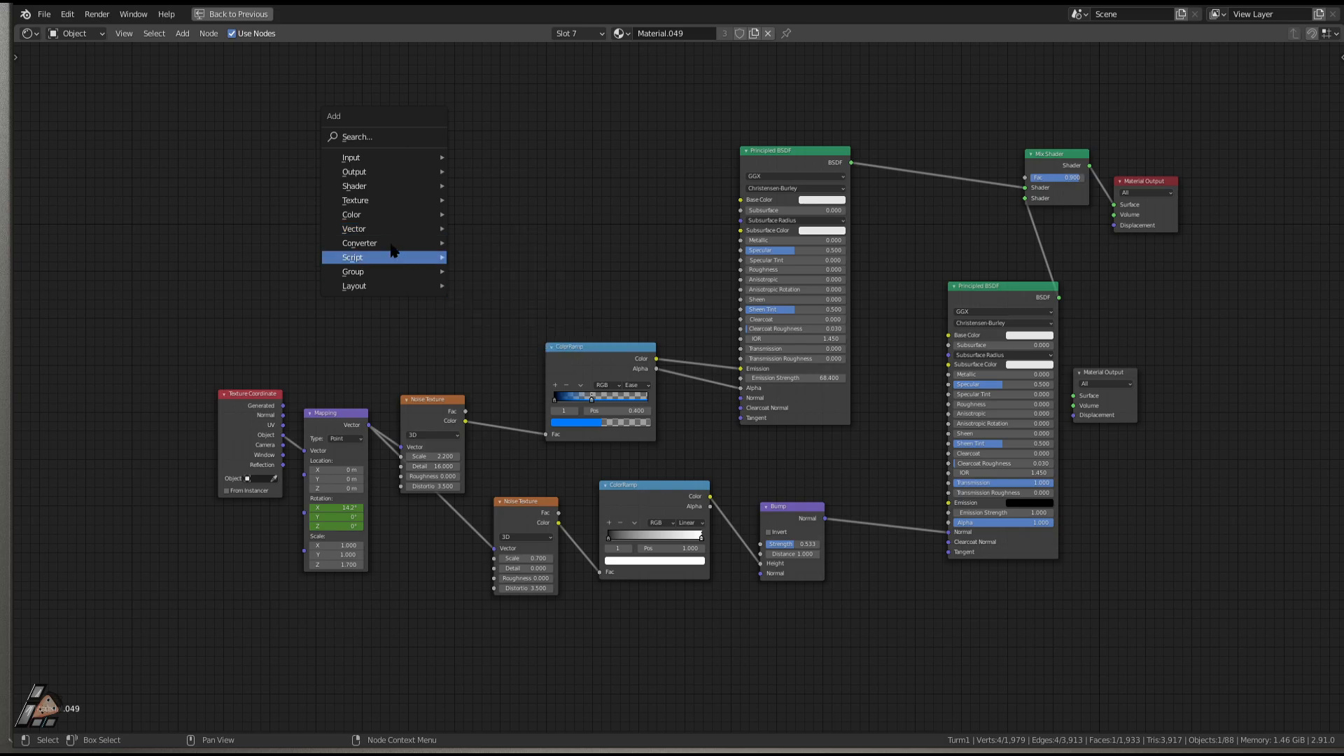
{"action": "mouse_move", "coordinate": [389, 248]}
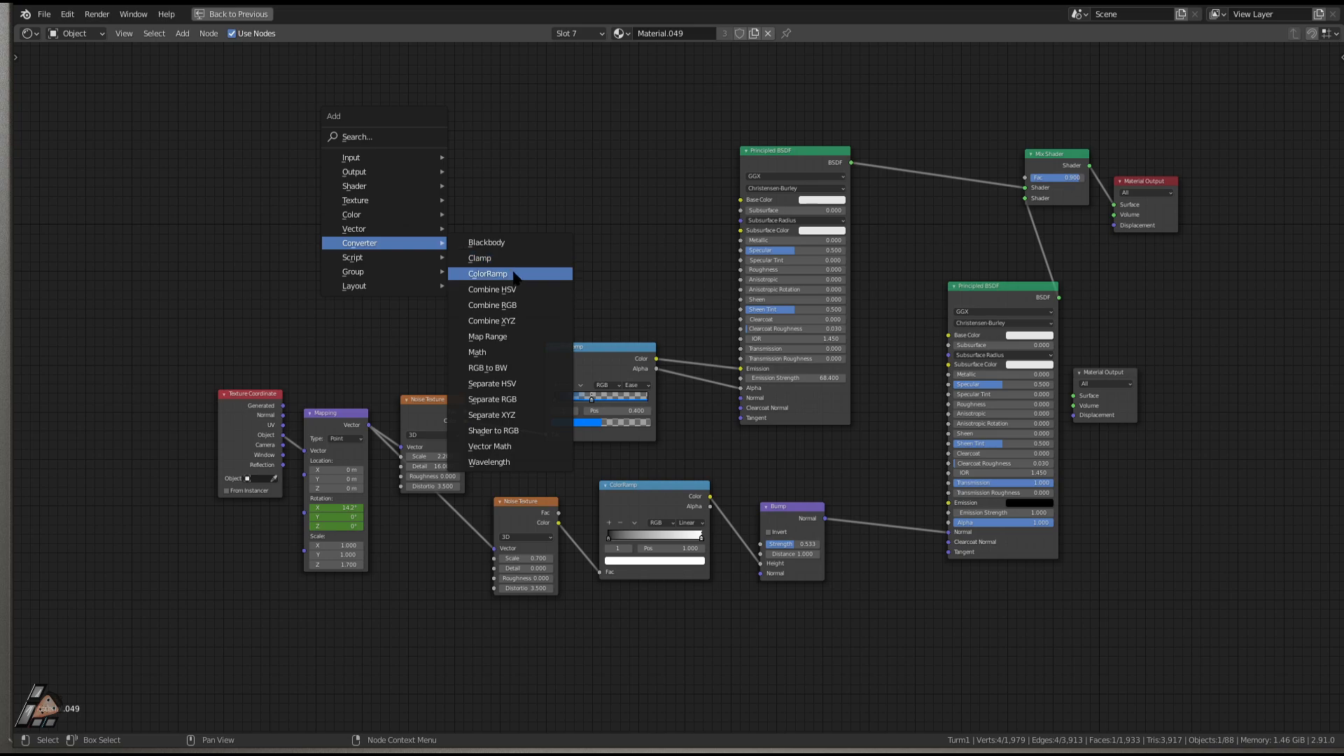
{"action": "left_click", "coordinate": [488, 273]}
{"action": "left_click", "coordinate": [398, 174]}
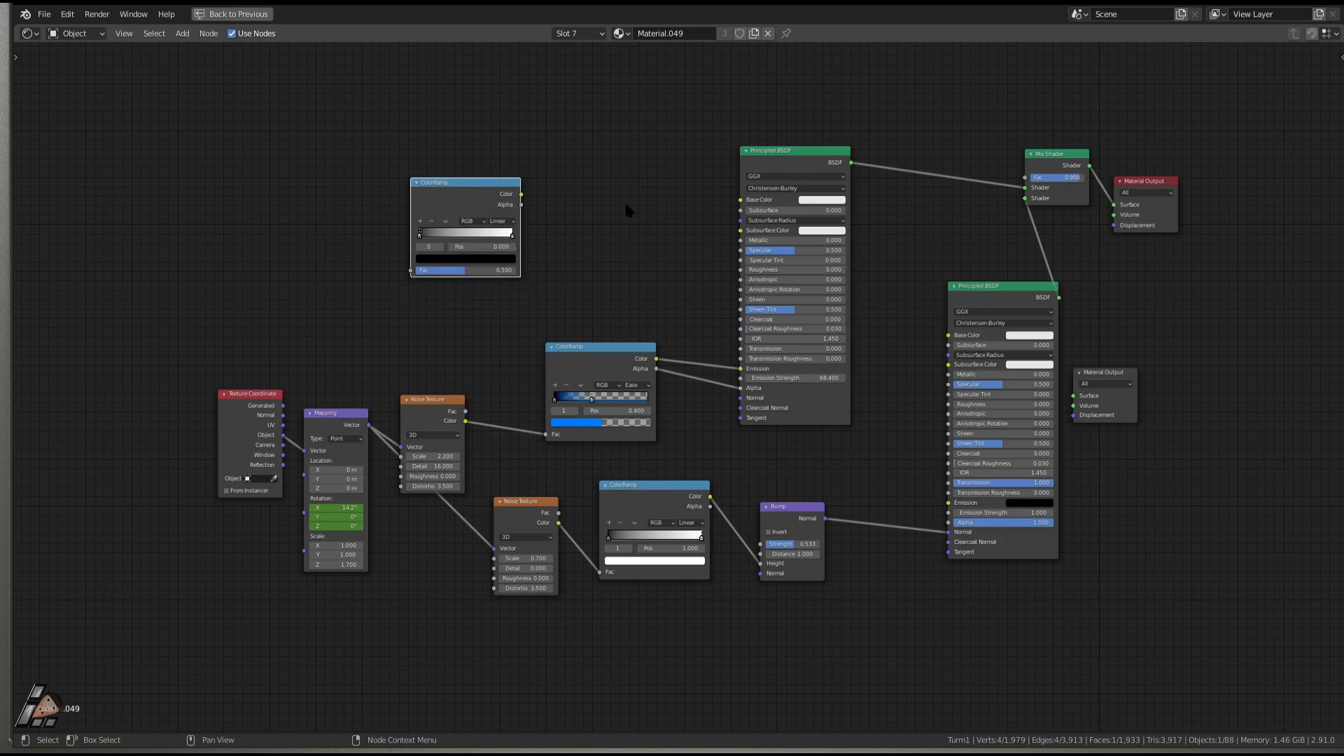
{"action": "scroll", "coordinate": [429, 126], "scroll_direction": "up", "scroll_amount": 1}
{"action": "key", "text": "g"}
{"action": "left_click", "coordinate": [478, 220]}
{"action": "scroll", "coordinate": [526, 273], "scroll_direction": "up", "scroll_amount": 1}
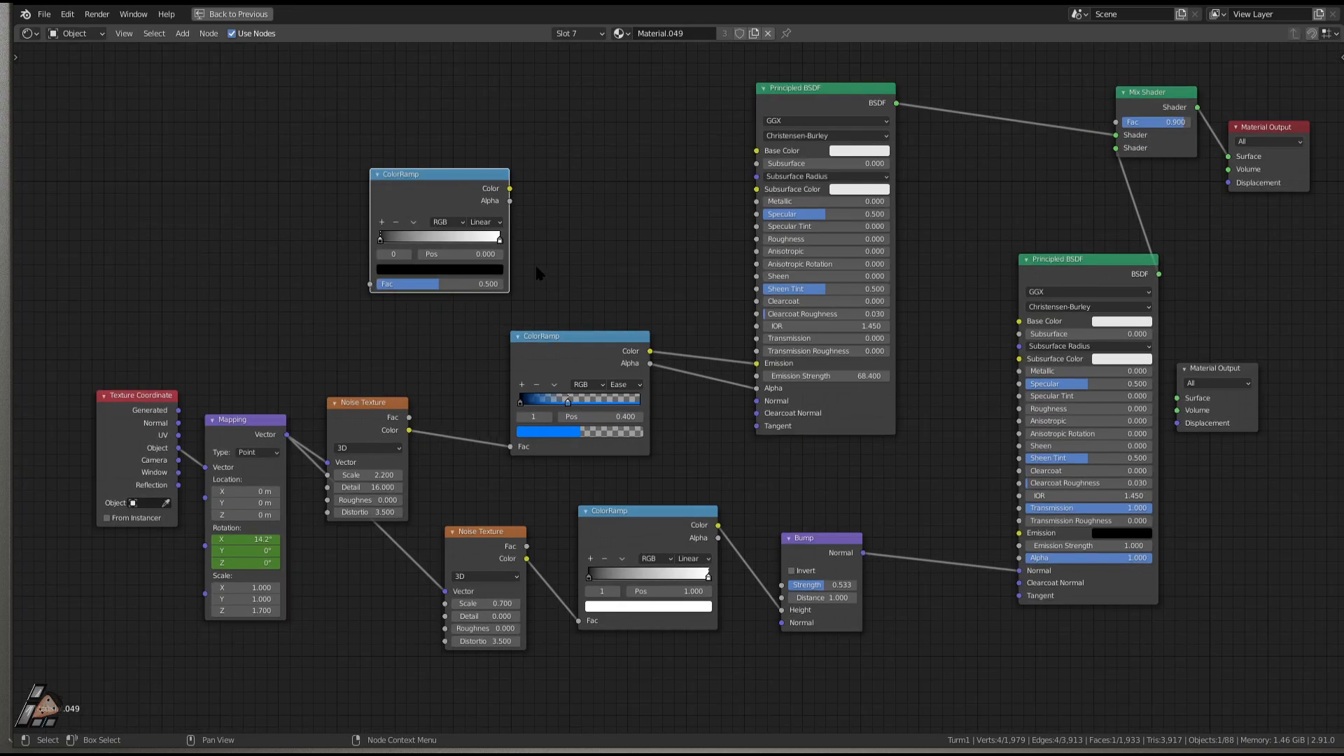
{"action": "middle_click_drag", "start_coordinate": [537, 278], "coordinate": [670, 322]}
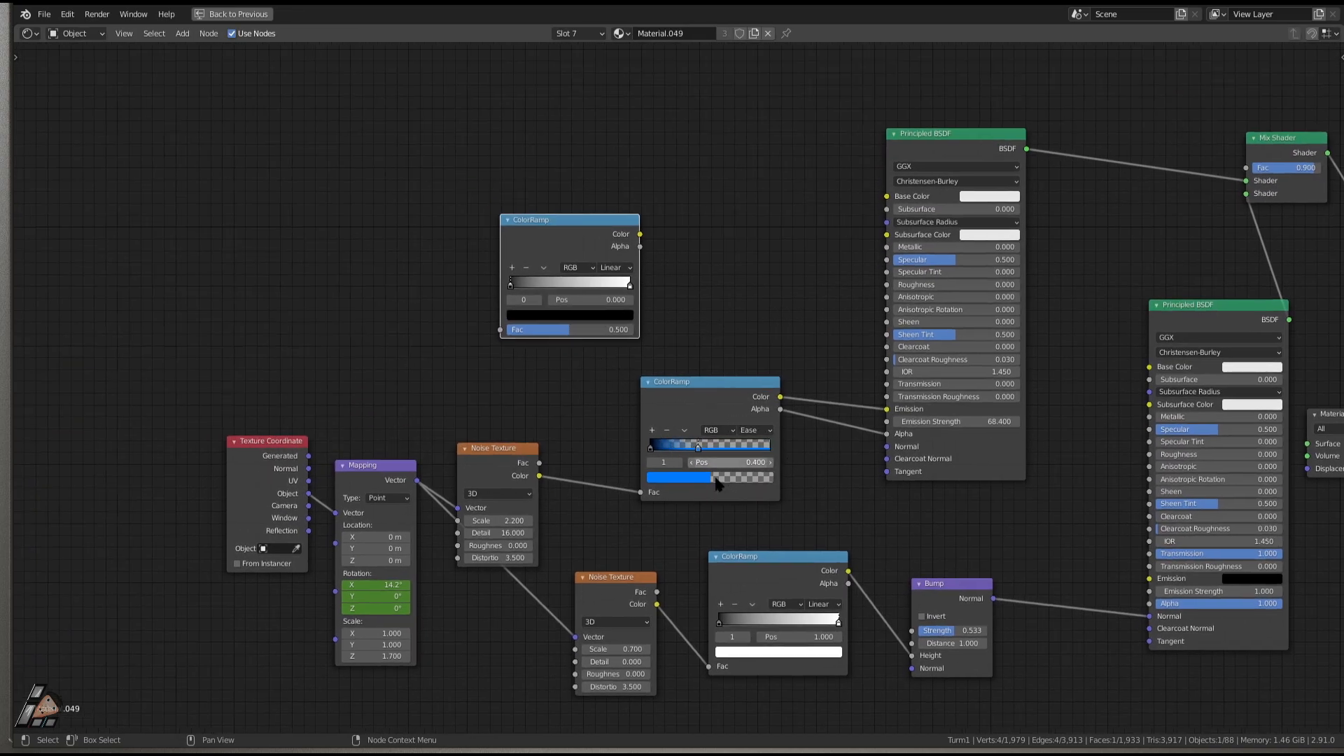
{"action": "left_click", "coordinate": [586, 316]}
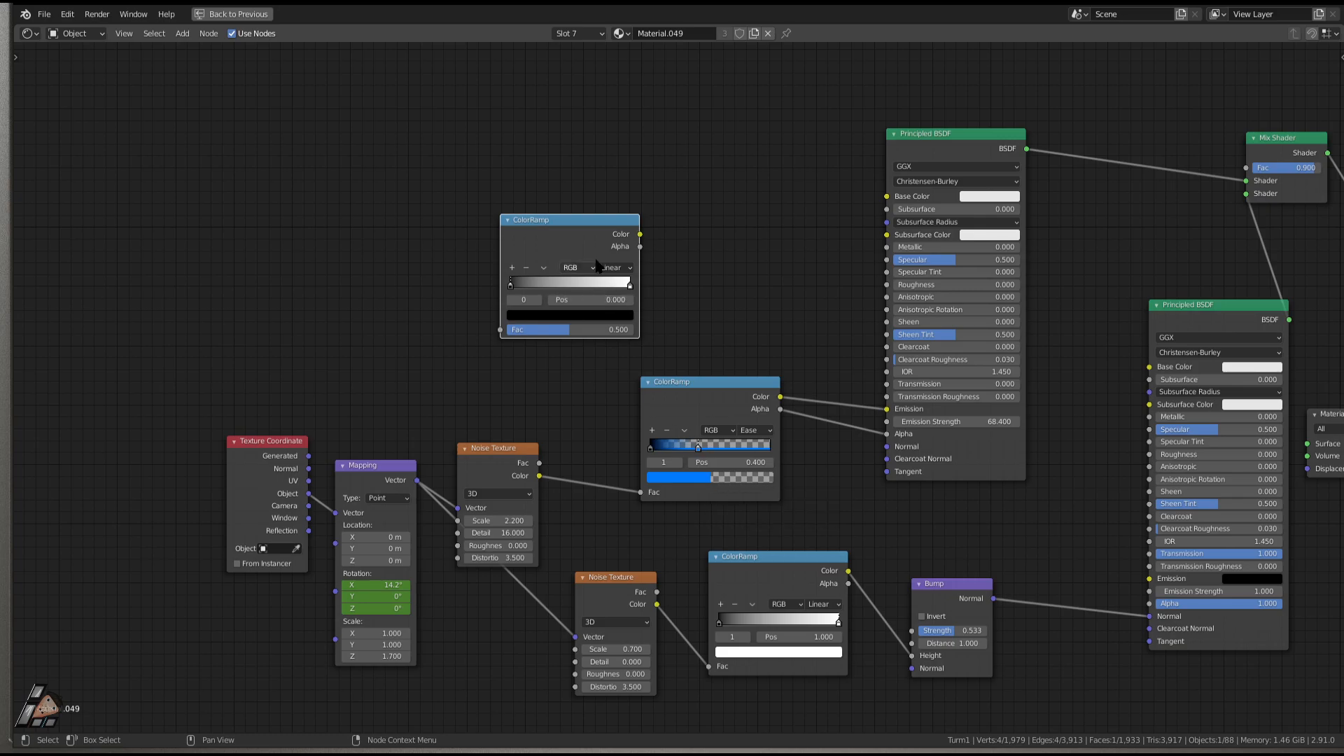
Make the black stop of the unconnected ColorRamp transparent.
{"action": "right_click", "coordinate": [575, 318]}
{"action": "left_click", "coordinate": [532, 314]}
{"action": "left_click", "coordinate": [534, 317]}
{"action": "right_click", "coordinate": [536, 321]}
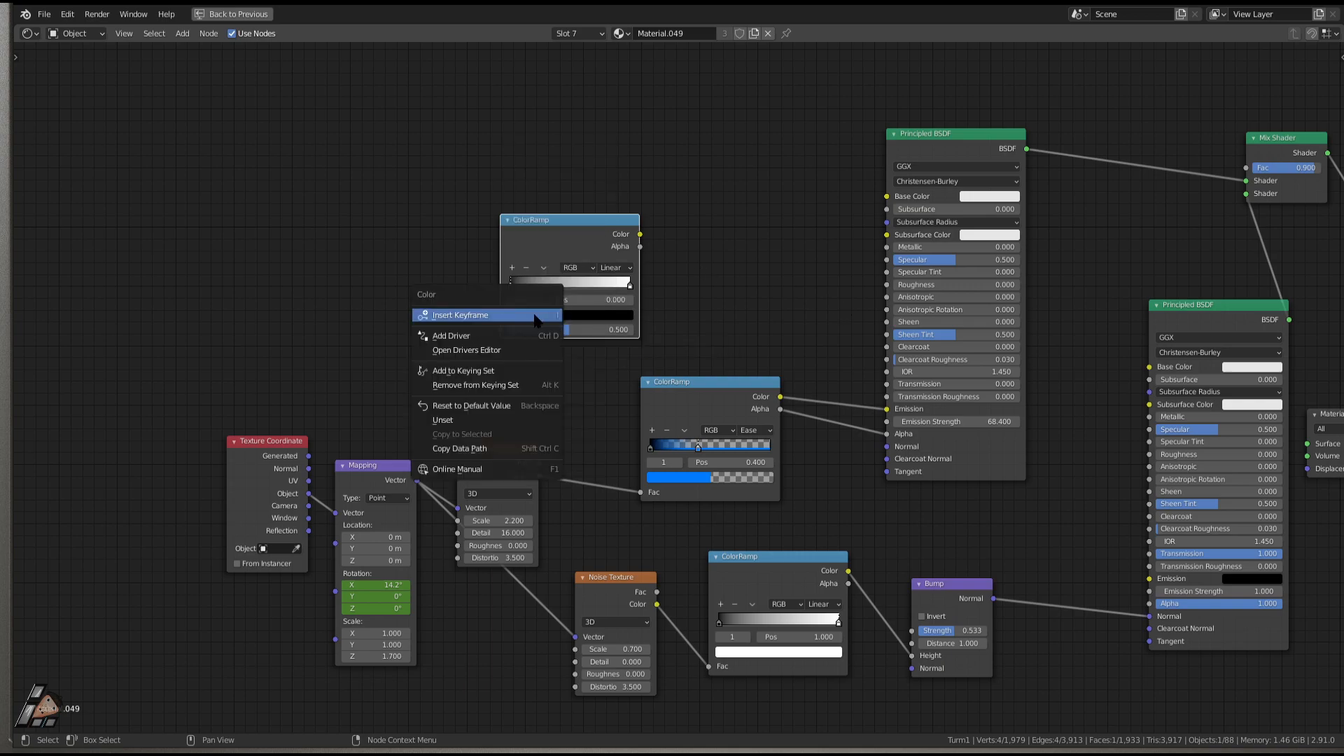
{"action": "left_click", "coordinate": [505, 416]}
{"action": "scroll", "coordinate": [577, 302], "scroll_direction": "up", "scroll_amount": 1}
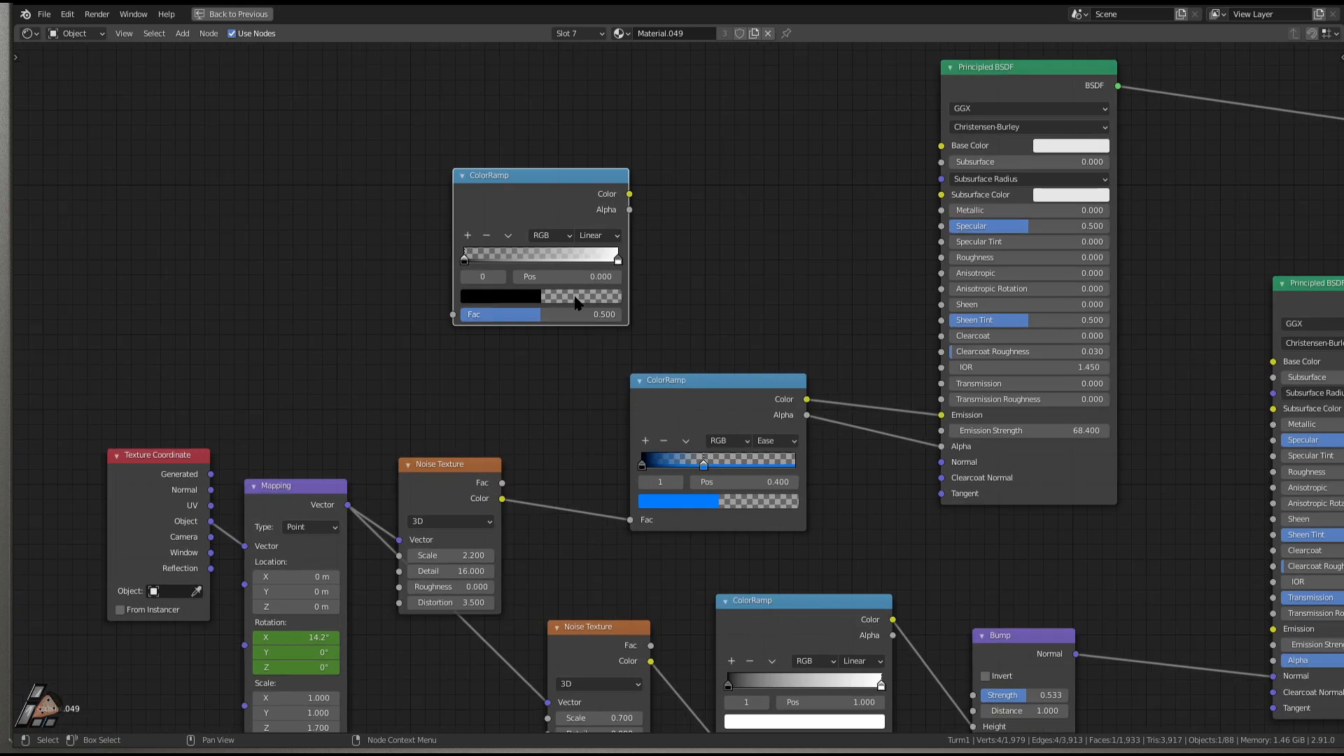
{"action": "left_click", "coordinate": [578, 302]}
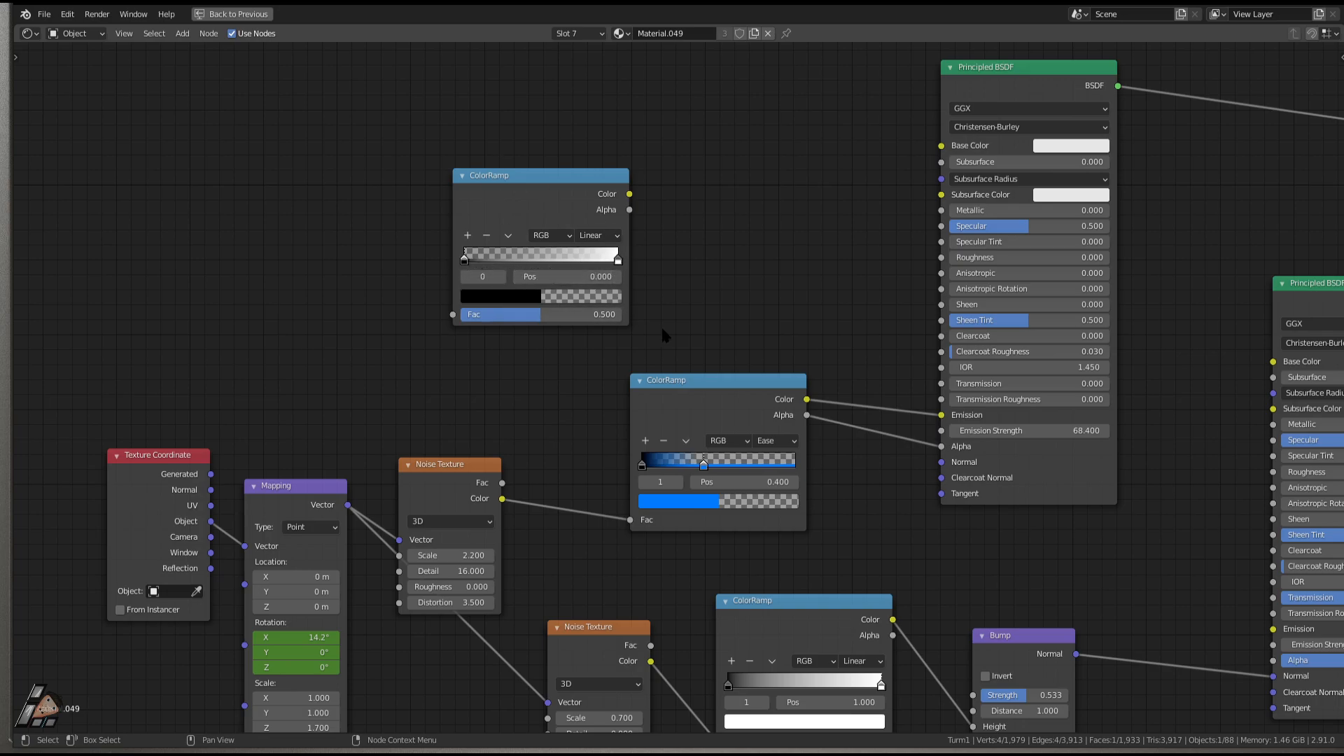
{"action": "scroll", "coordinate": [679, 413], "scroll_direction": "down", "scroll_amount": 2}
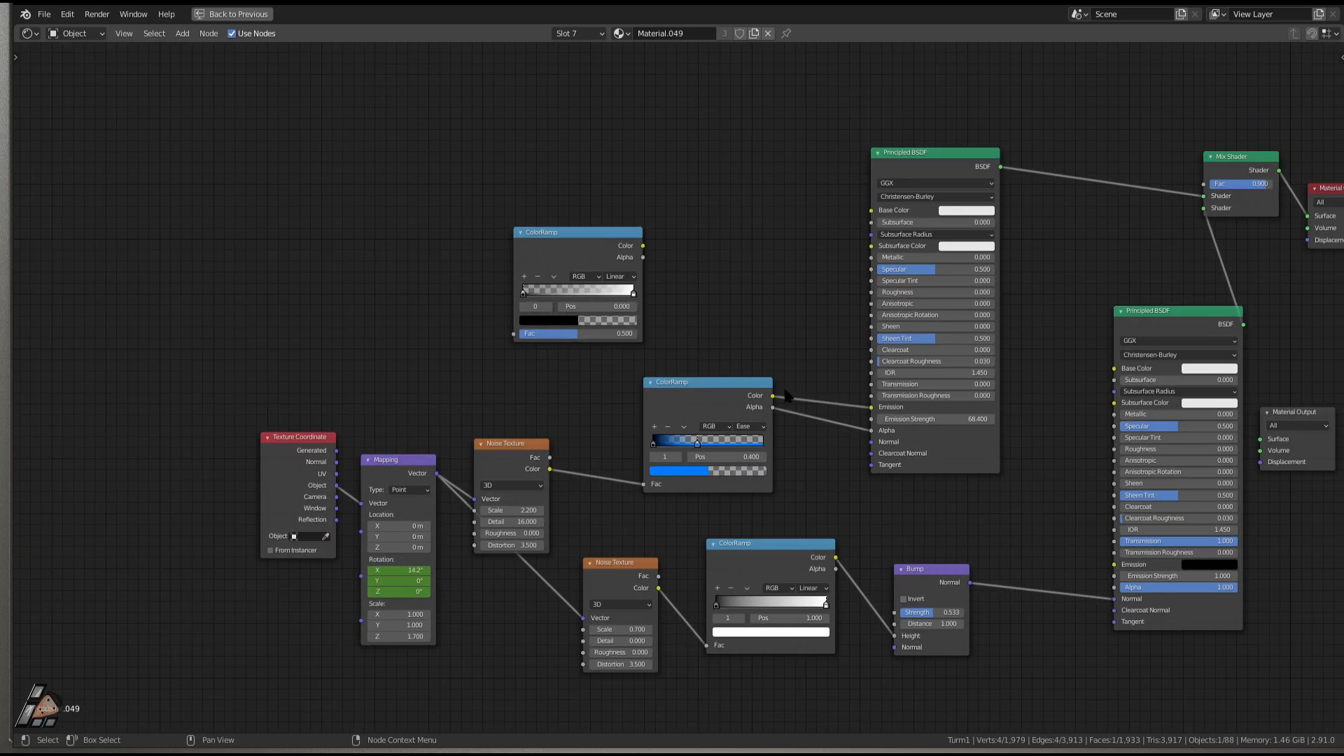
Link the new ColorRamp's Color output to the upper Principled BSDF's Emission and move its transparent black stop to position 0.677.
{"action": "left_click_drag", "start_coordinate": [524, 292], "coordinate": [562, 293]}
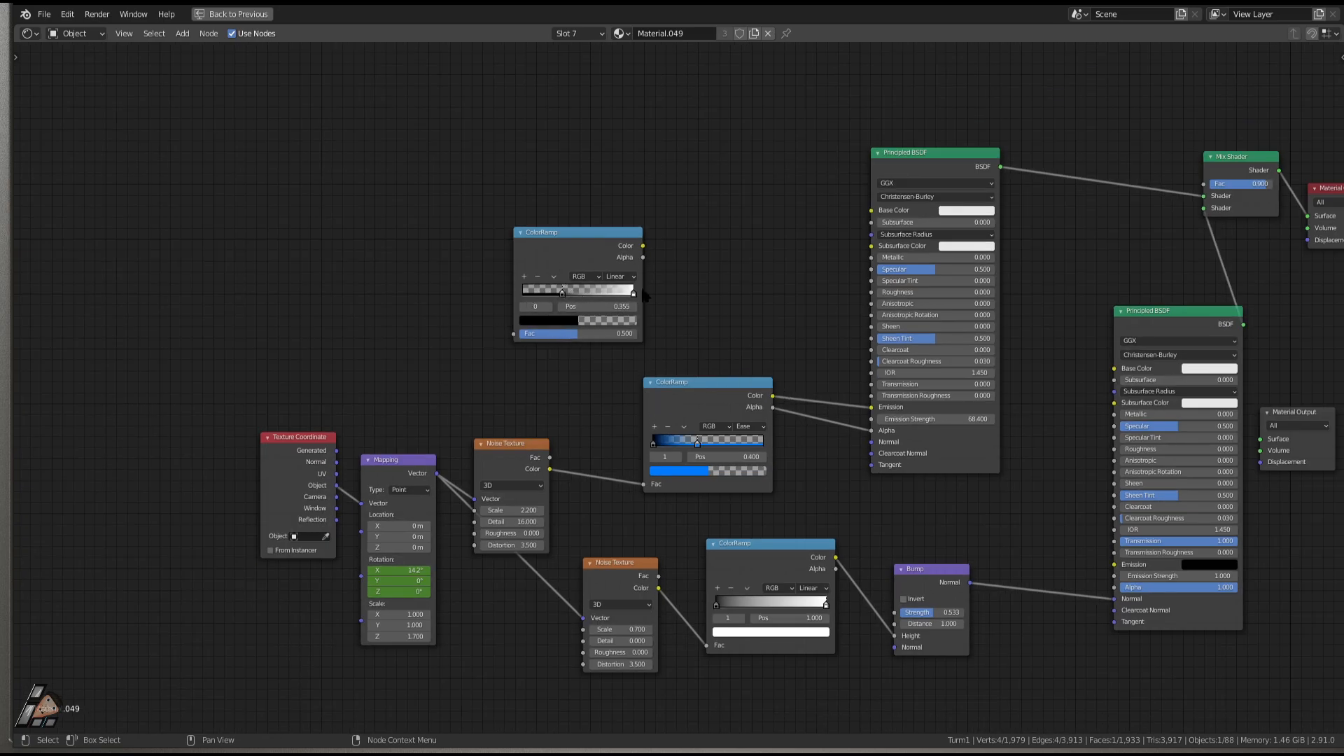
{"action": "left_click_drag", "start_coordinate": [643, 246], "coordinate": [871, 407]}
{"action": "left_click", "coordinate": [632, 293]}
{"action": "scroll", "coordinate": [606, 316], "scroll_direction": "up", "scroll_amount": 2}
{"action": "scroll", "coordinate": [630, 308], "scroll_direction": "up", "scroll_amount": 2}
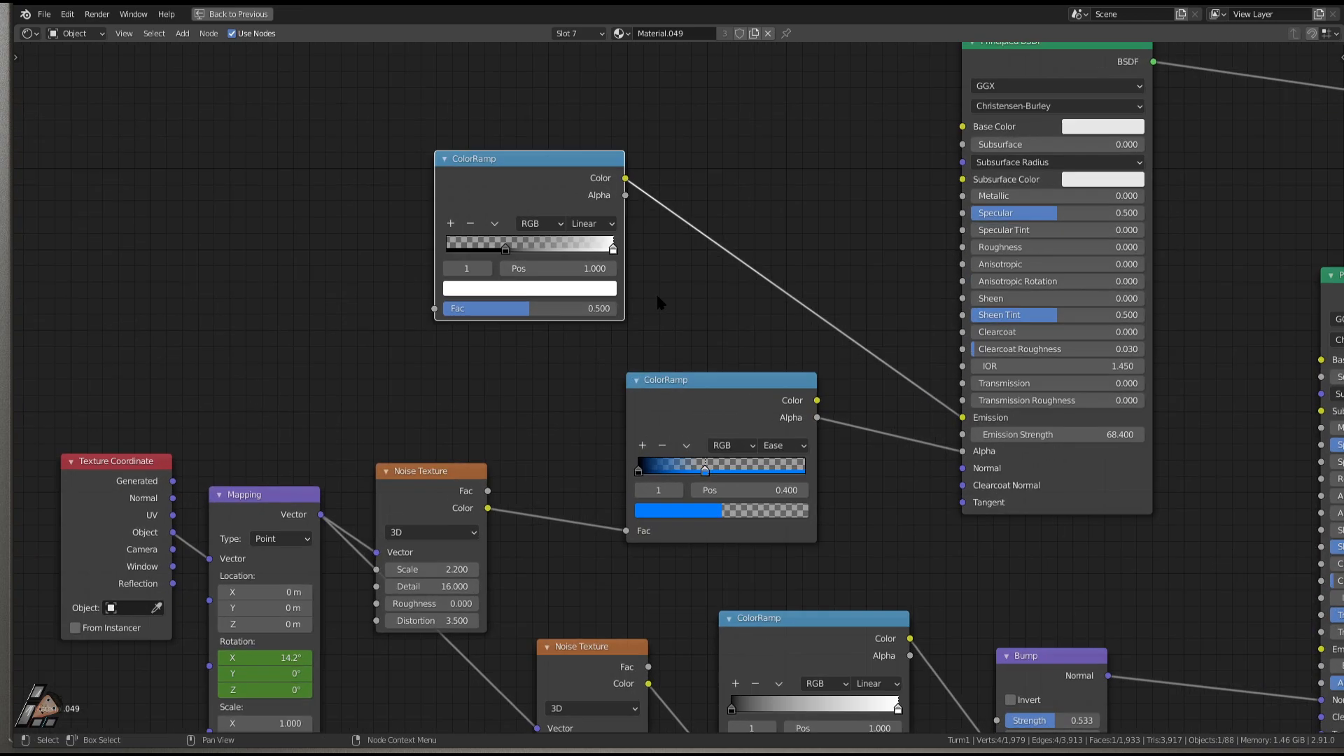
{"action": "left_click", "coordinate": [588, 303]}
{"action": "left_click_drag", "start_coordinate": [476, 226], "coordinate": [543, 231]}
{"action": "scroll", "coordinate": [544, 231], "scroll_direction": "down", "scroll_amount": 5}
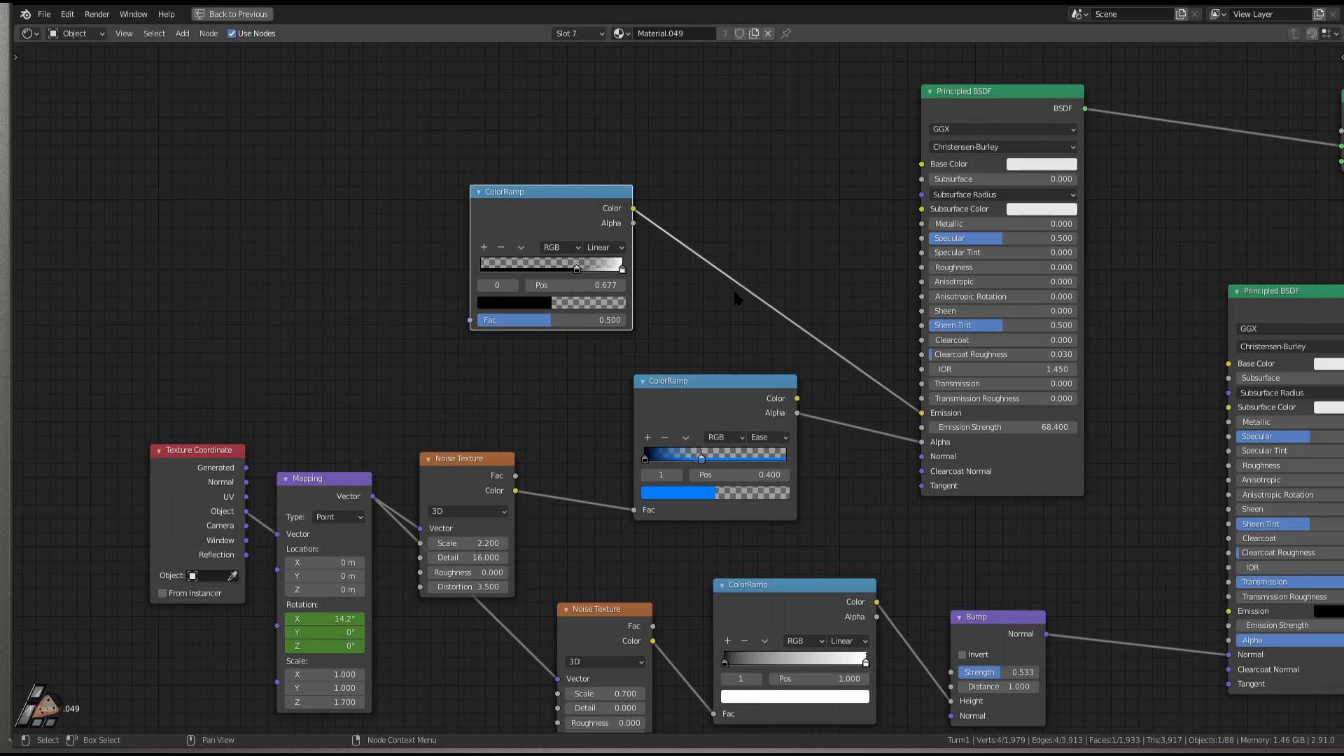
{"action": "scroll", "coordinate": [1008, 352], "scroll_direction": "down", "scroll_amount": 1}
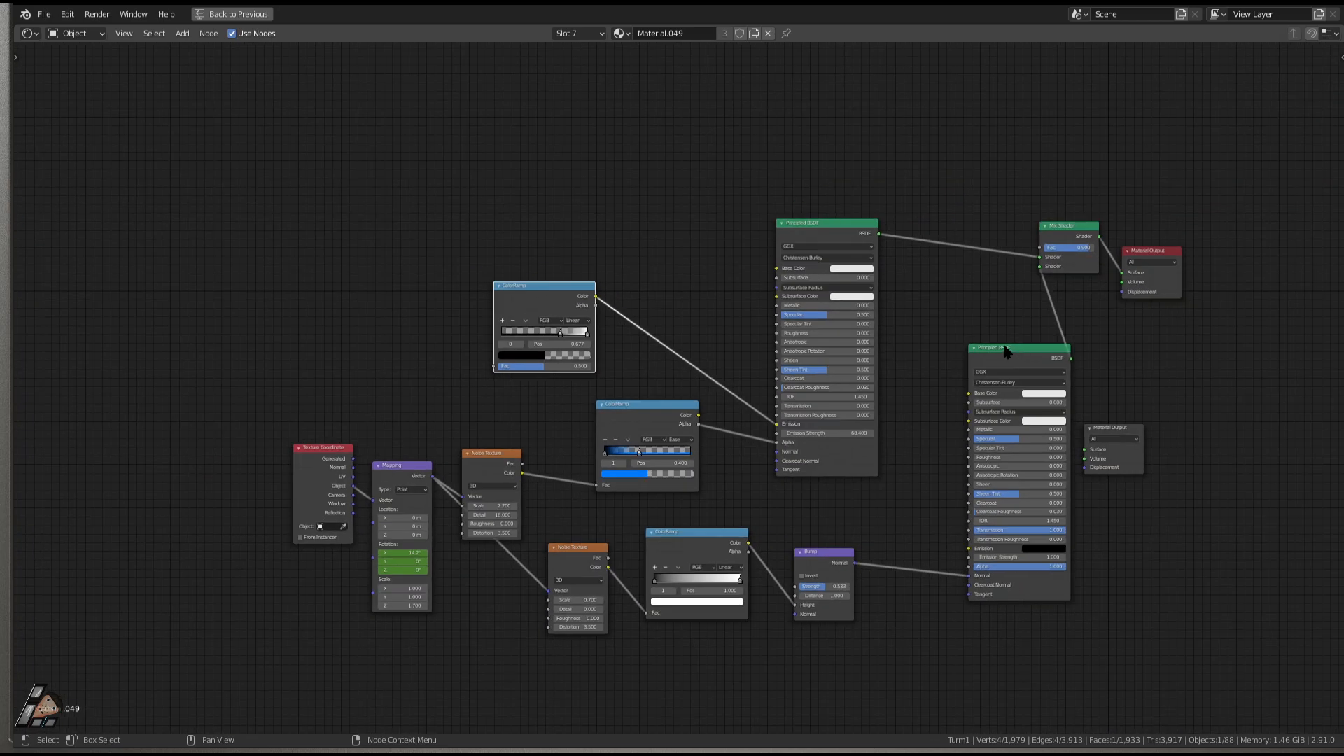
Move the new ColorRamp node closer to the upper Principled BSDF, just above the blue ColorRamp.
{"action": "scroll", "coordinate": [976, 230], "scroll_direction": "up", "scroll_amount": 2}
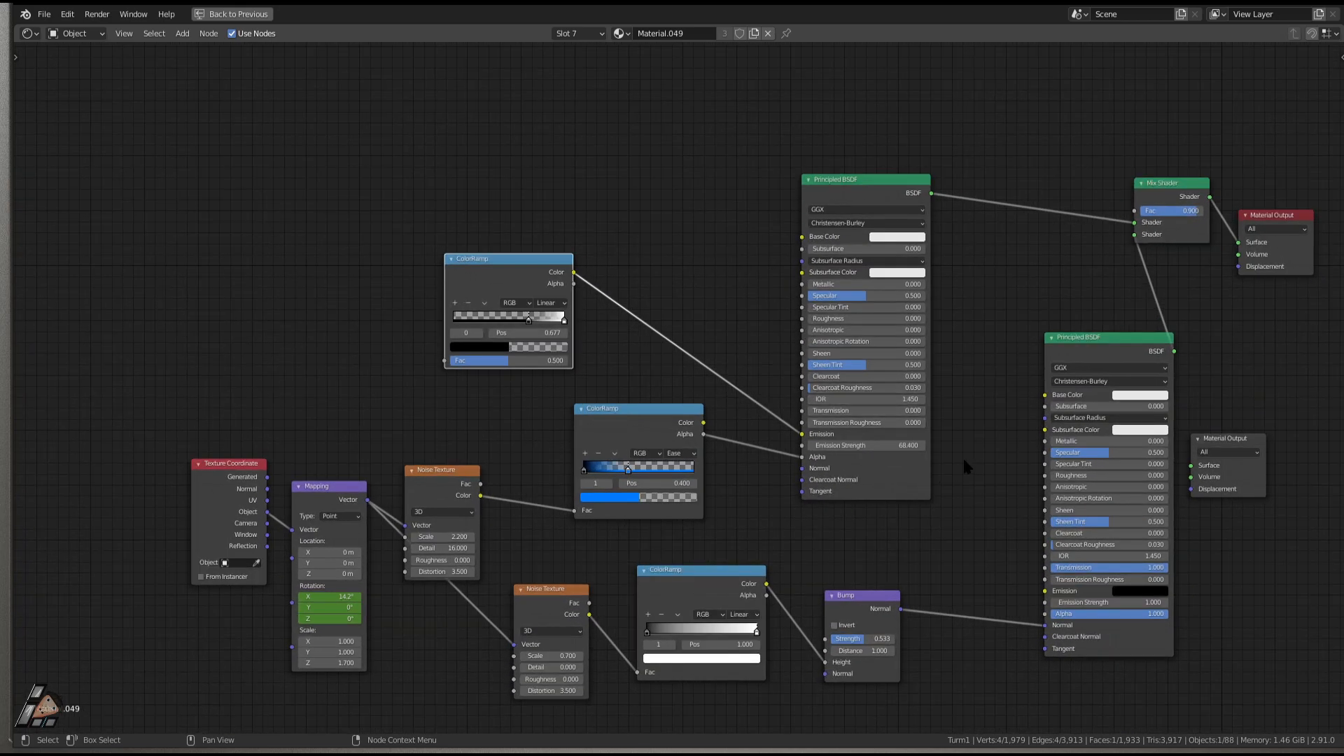
{"action": "middle_click_drag", "start_coordinate": [964, 459], "coordinate": [855, 483]}
{"action": "scroll", "coordinate": [682, 479], "scroll_direction": "up", "scroll_amount": 4}
{"action": "scroll", "coordinate": [912, 450], "scroll_direction": "down", "scroll_amount": 4}
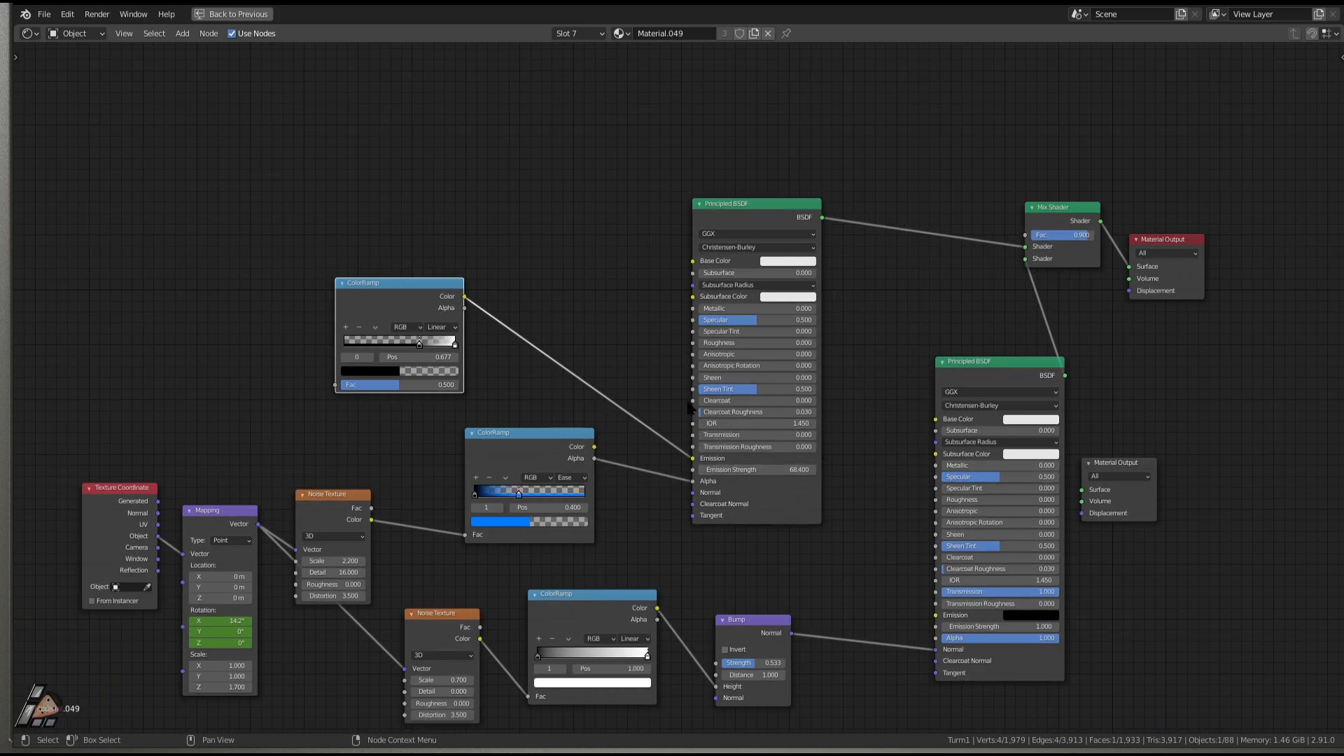
{"action": "scroll", "coordinate": [686, 406], "scroll_direction": "up", "scroll_amount": 2}
{"action": "scroll", "coordinate": [494, 338], "scroll_direction": "down", "scroll_amount": 2}
{"action": "left_click_drag", "start_coordinate": [417, 289], "coordinate": [606, 314]}
{"action": "scroll", "coordinate": [894, 284], "scroll_direction": "up", "scroll_amount": 3}
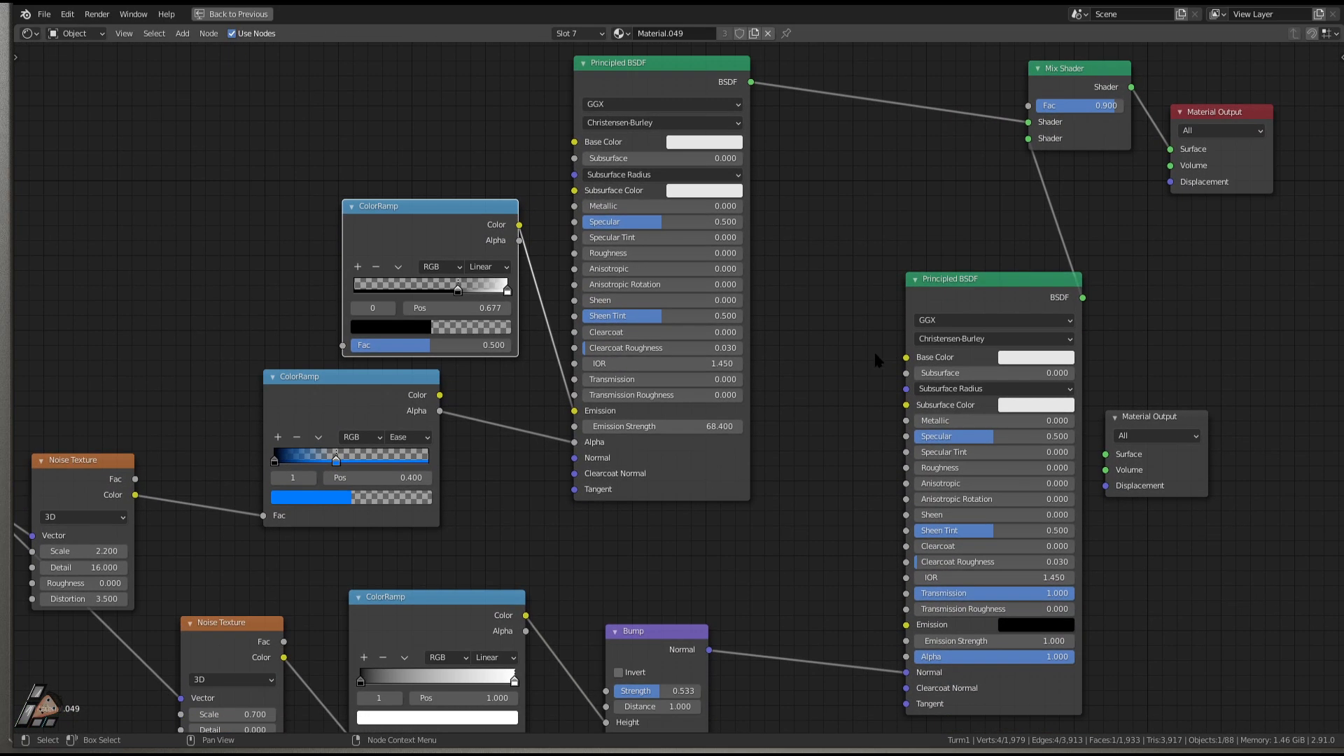
{"action": "middle_click_drag", "start_coordinate": [930, 499], "coordinate": [883, 359]}
Link the new ColorRamp to the upper Principled BSDF's Alpha input and move the node back away from the shader.
{"action": "left_click_drag", "start_coordinate": [520, 240], "coordinate": [574, 442]}
{"action": "scroll", "coordinate": [574, 442], "scroll_direction": "down", "scroll_amount": 2}
{"action": "left_click_drag", "start_coordinate": [454, 262], "coordinate": [269, 224]}
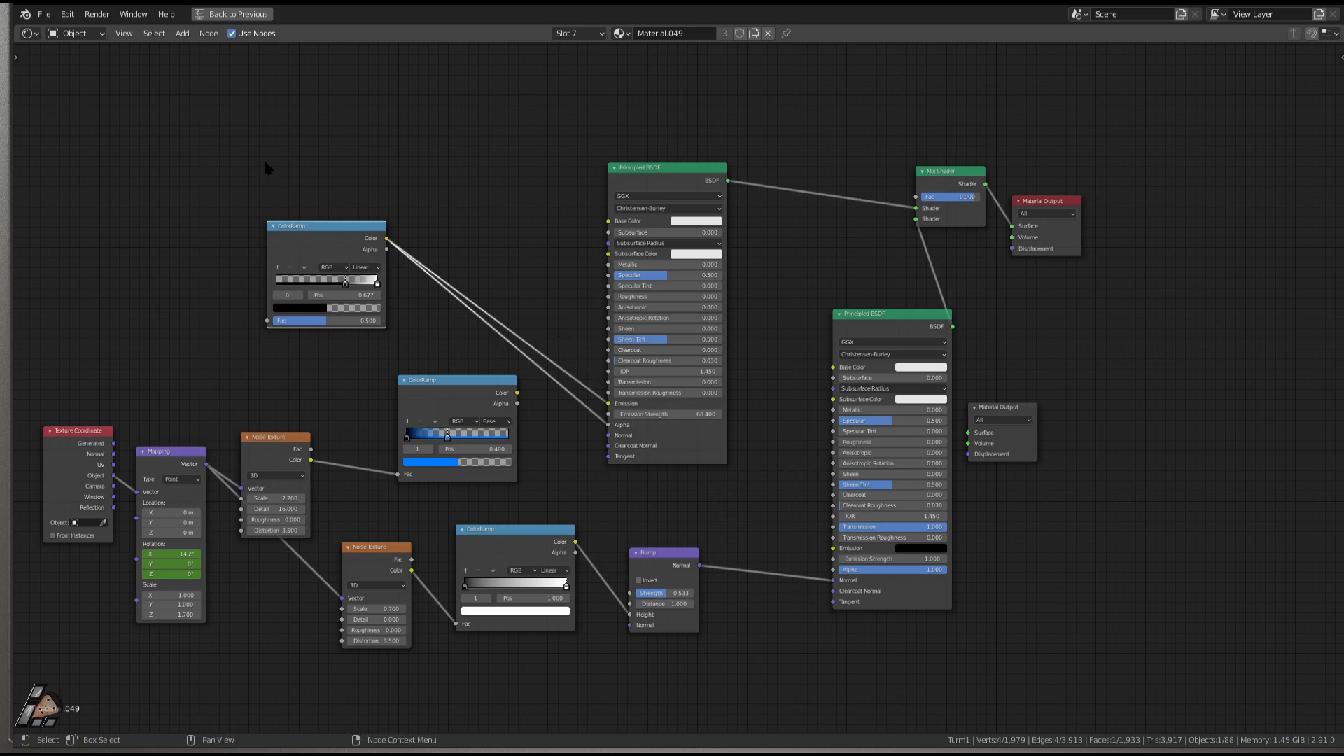
{"action": "left_click", "coordinate": [423, 132]}
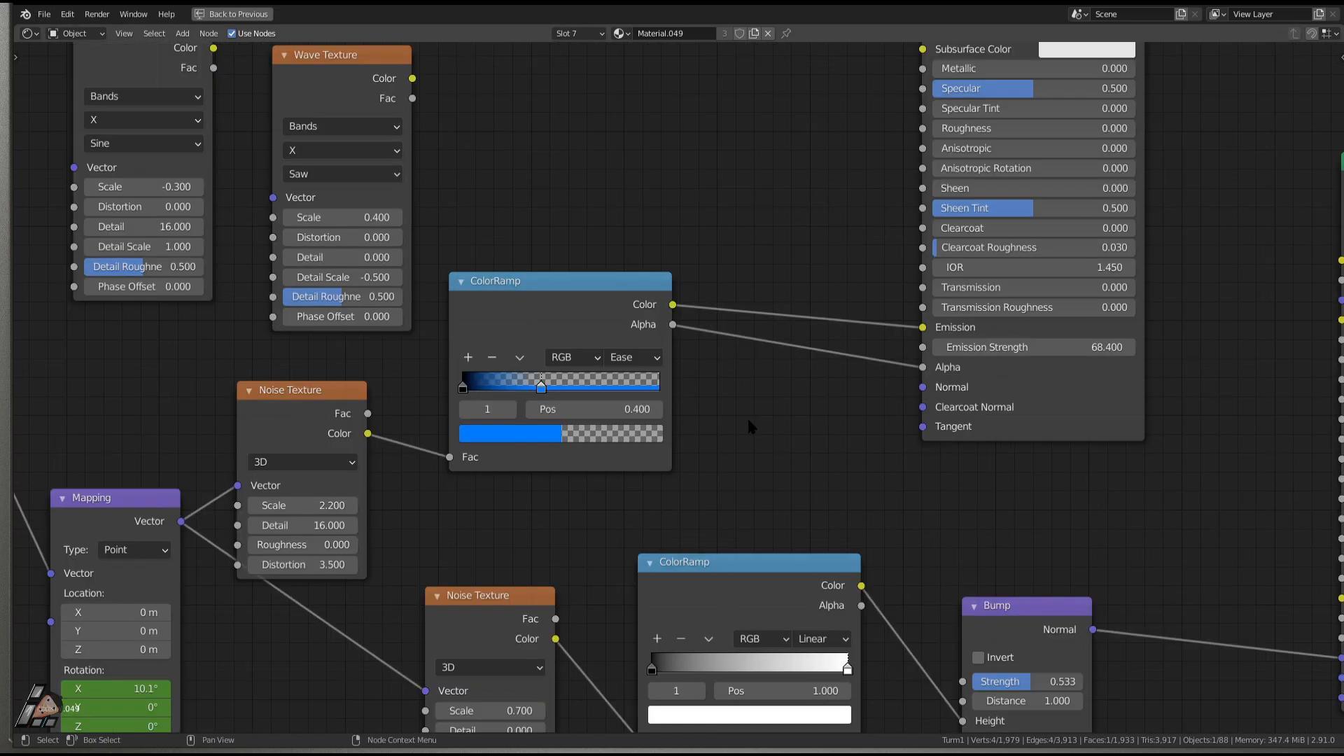
Delete the two unconnected Wave Texture nodes above the Noise Texture in Material.049.
{"action": "scroll", "coordinate": [832, 362], "scroll_direction": "down", "scroll_amount": 1}
{"action": "left_click_drag", "start_coordinate": [145, 105], "coordinate": [480, 219]}
{"action": "key", "text": "x"}
{"action": "middle_click_drag", "start_coordinate": [787, 438], "coordinate": [704, 350]}
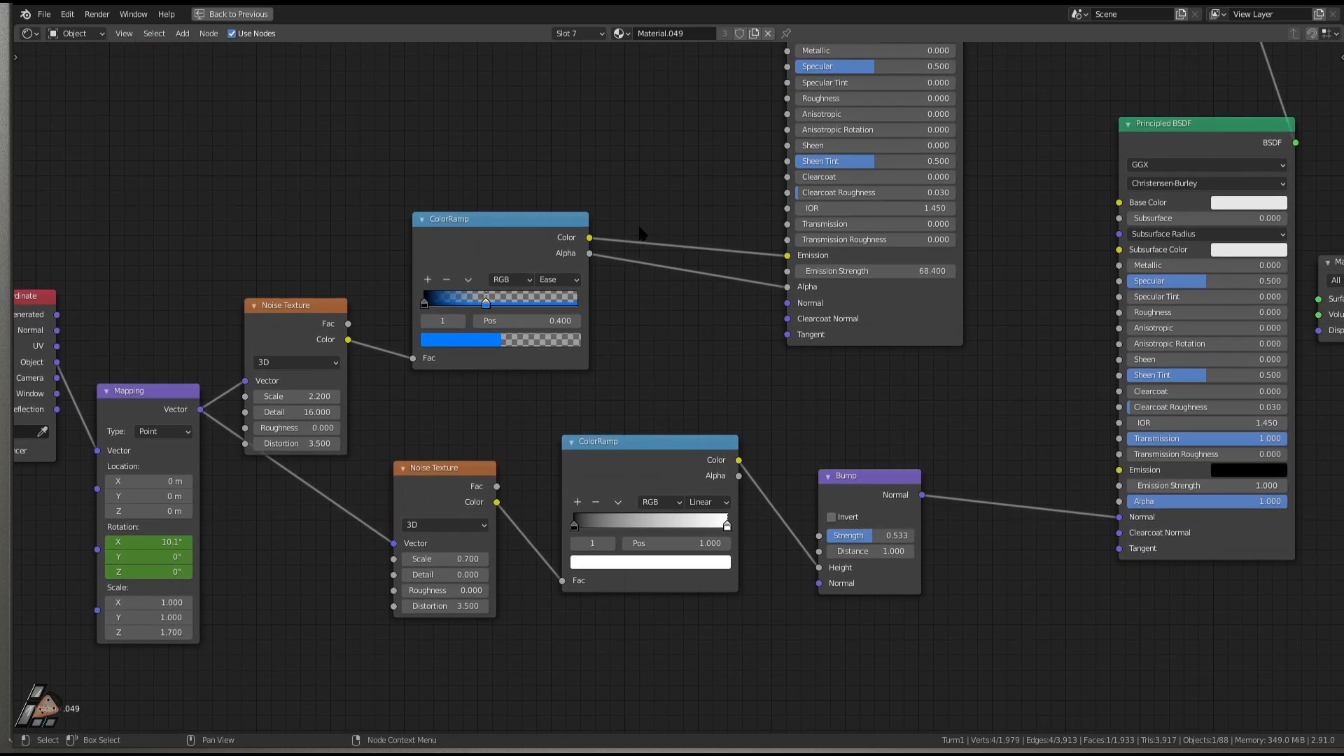
Shift the blue ColorRamp node slightly toward the upper Principled BSDF.
{"action": "scroll", "coordinate": [736, 361], "scroll_direction": "up", "scroll_amount": 2}
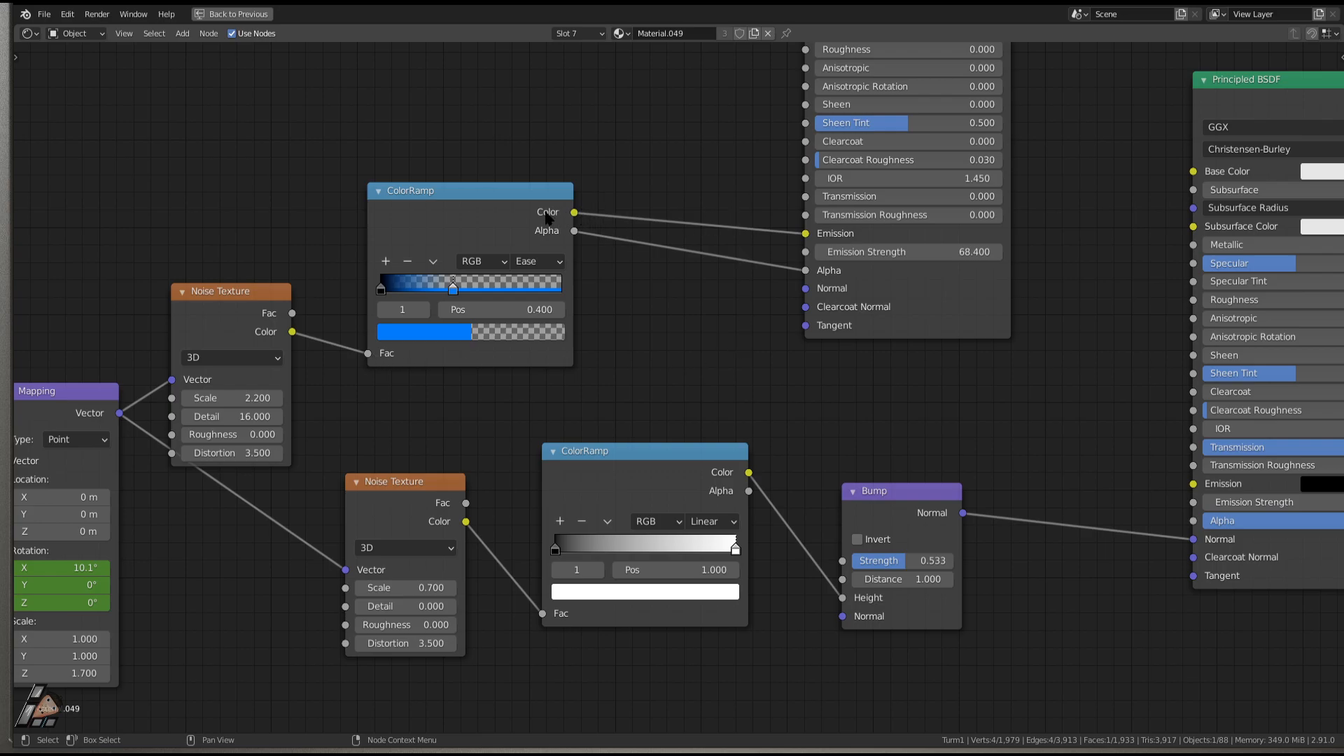
{"action": "left_click_drag", "start_coordinate": [494, 203], "coordinate": [506, 202]}
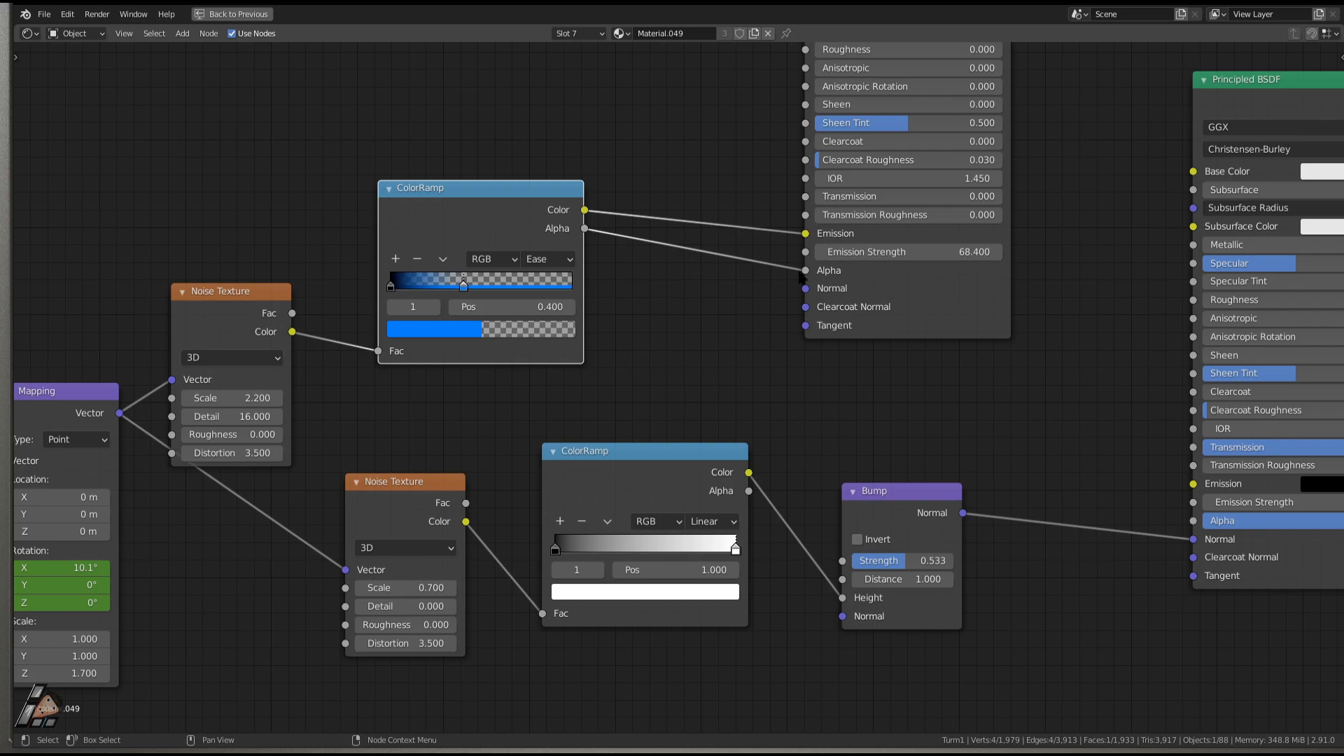
{"action": "scroll", "coordinate": [779, 369], "scroll_direction": "down", "scroll_amount": 12}
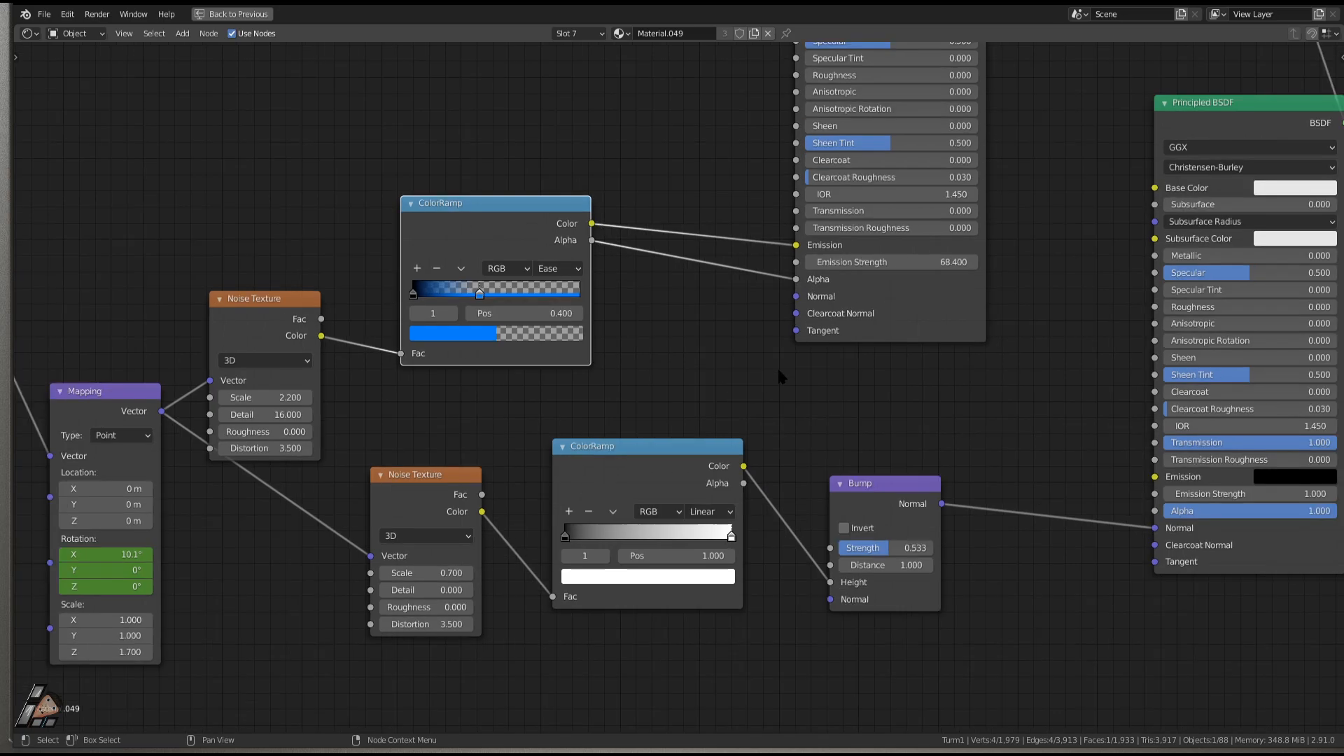
{"action": "middle_click_drag", "start_coordinate": [791, 343], "coordinate": [727, 384]}
{"action": "scroll", "coordinate": [728, 383], "scroll_direction": "up", "scroll_amount": 4}
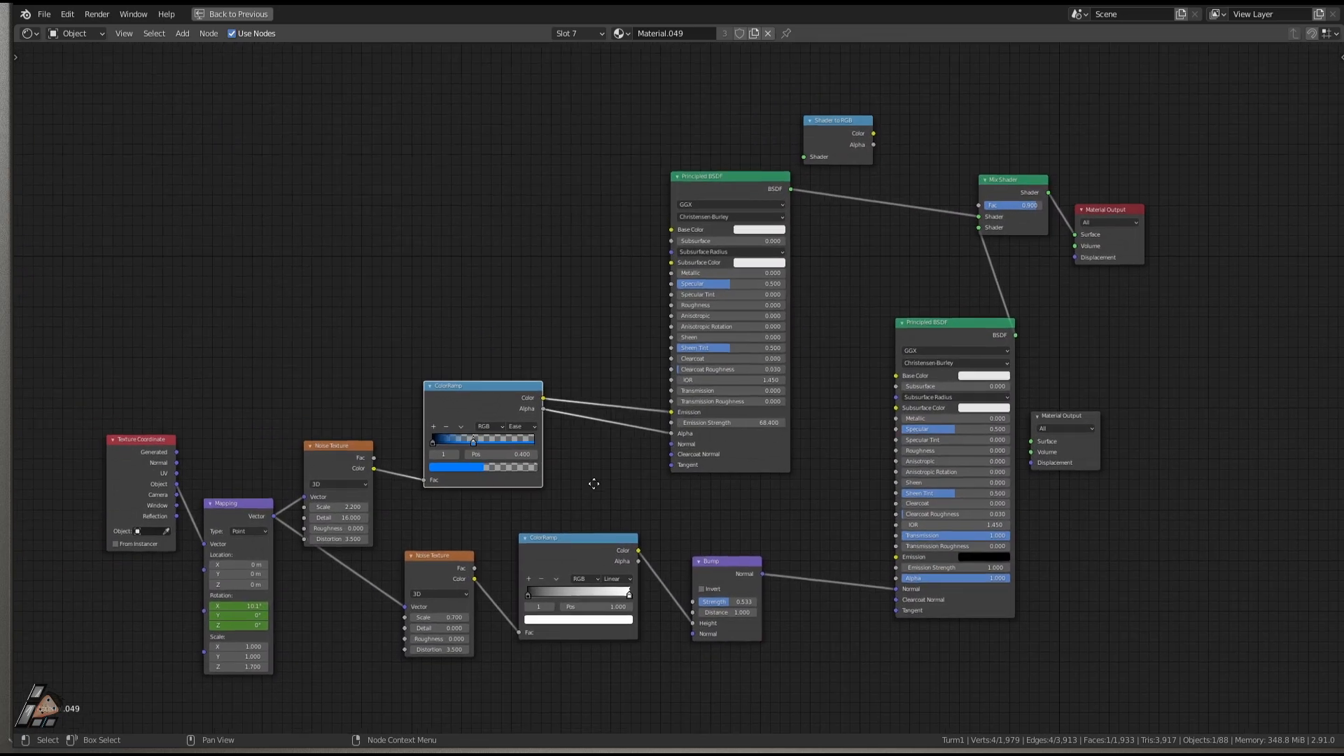
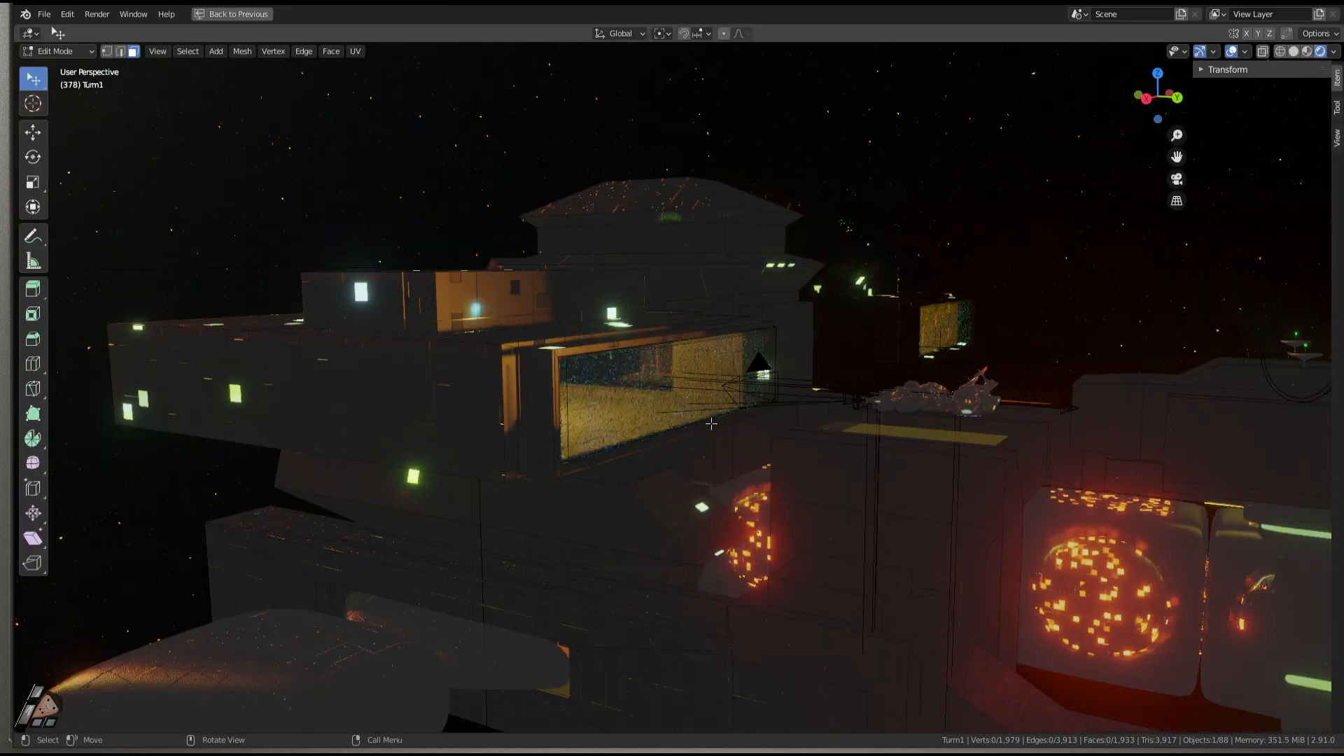
Switch Turm1 to Object Mode, view the patterned window wall up close, and restore the viewport to the Shading layout.
{"action": "key", "text": "Tab"}
{"action": "scroll", "coordinate": [643, 448], "scroll_direction": "up", "scroll_amount": 6}
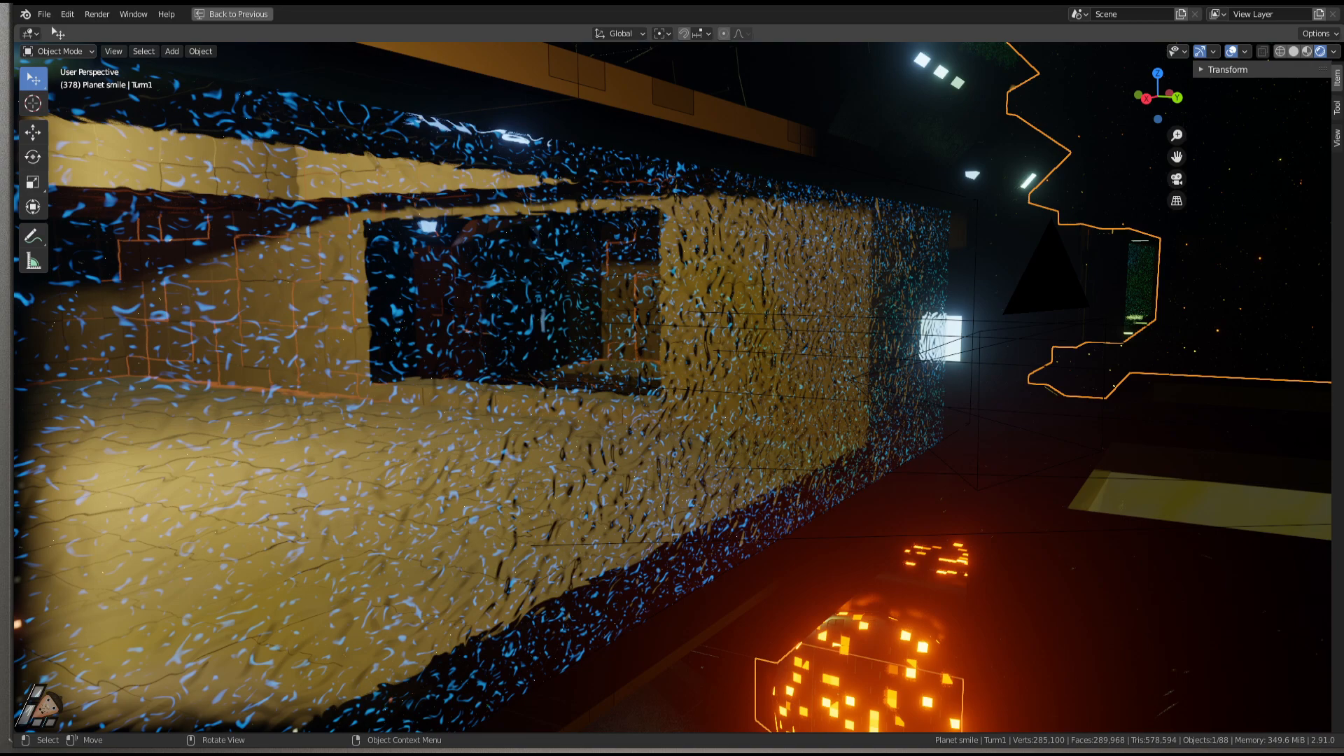
{"action": "key", "text": "ctrl+space"}
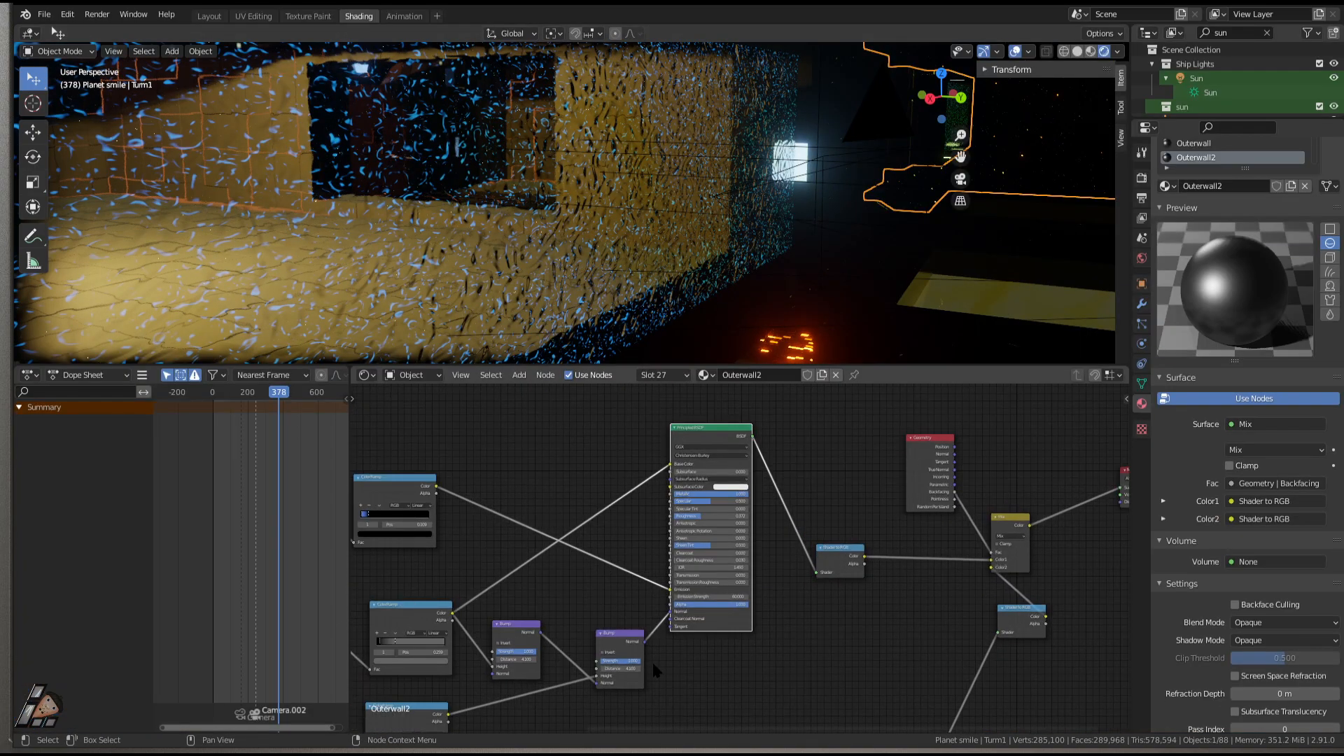
Shift the ColorRamp that feeds Emission in the Outerwall2 node tree closer to its Principled BSDF.
{"action": "scroll", "coordinate": [654, 671], "scroll_direction": "up", "scroll_amount": 3}
{"action": "middle_click_drag", "start_coordinate": [624, 718], "coordinate": [654, 721]}
{"action": "scroll", "coordinate": [751, 555], "scroll_direction": "down", "scroll_amount": 2}
{"action": "left_click_drag", "start_coordinate": [518, 429], "coordinate": [587, 435]}
Examine the rest of the Outerwall2 node tree and its blend, shadow and refraction settings.
{"action": "middle_click_drag", "start_coordinate": [1068, 559], "coordinate": [805, 448]}
{"action": "scroll", "coordinate": [805, 509], "scroll_direction": "down", "scroll_amount": 4}
{"action": "middle_click_drag", "start_coordinate": [807, 510], "coordinate": [852, 295]}
{"action": "scroll", "coordinate": [739, 558], "scroll_direction": "up", "scroll_amount": 5}
{"action": "scroll", "coordinate": [1241, 638], "scroll_direction": "down", "scroll_amount": 2}
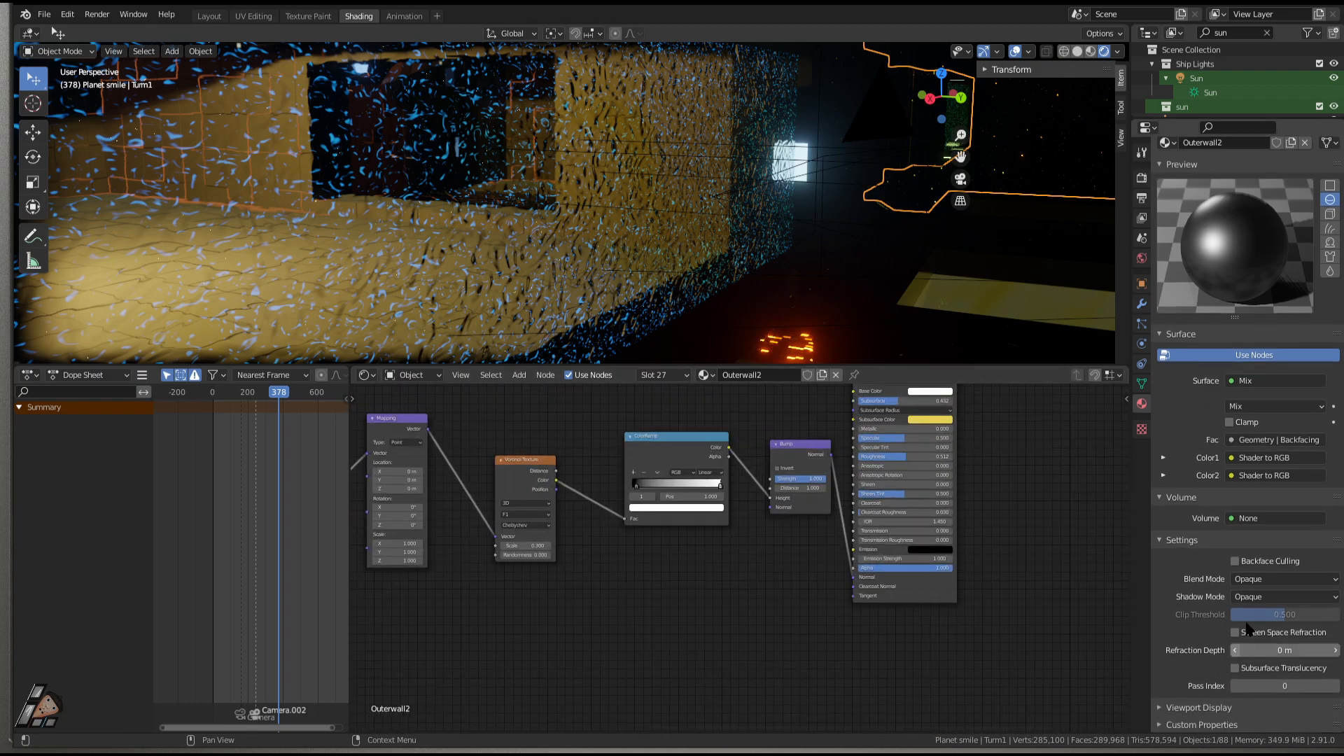
{"action": "middle_click_drag", "start_coordinate": [935, 597], "coordinate": [794, 601]}
{"action": "scroll", "coordinate": [956, 434], "scroll_direction": "down", "scroll_amount": 5}
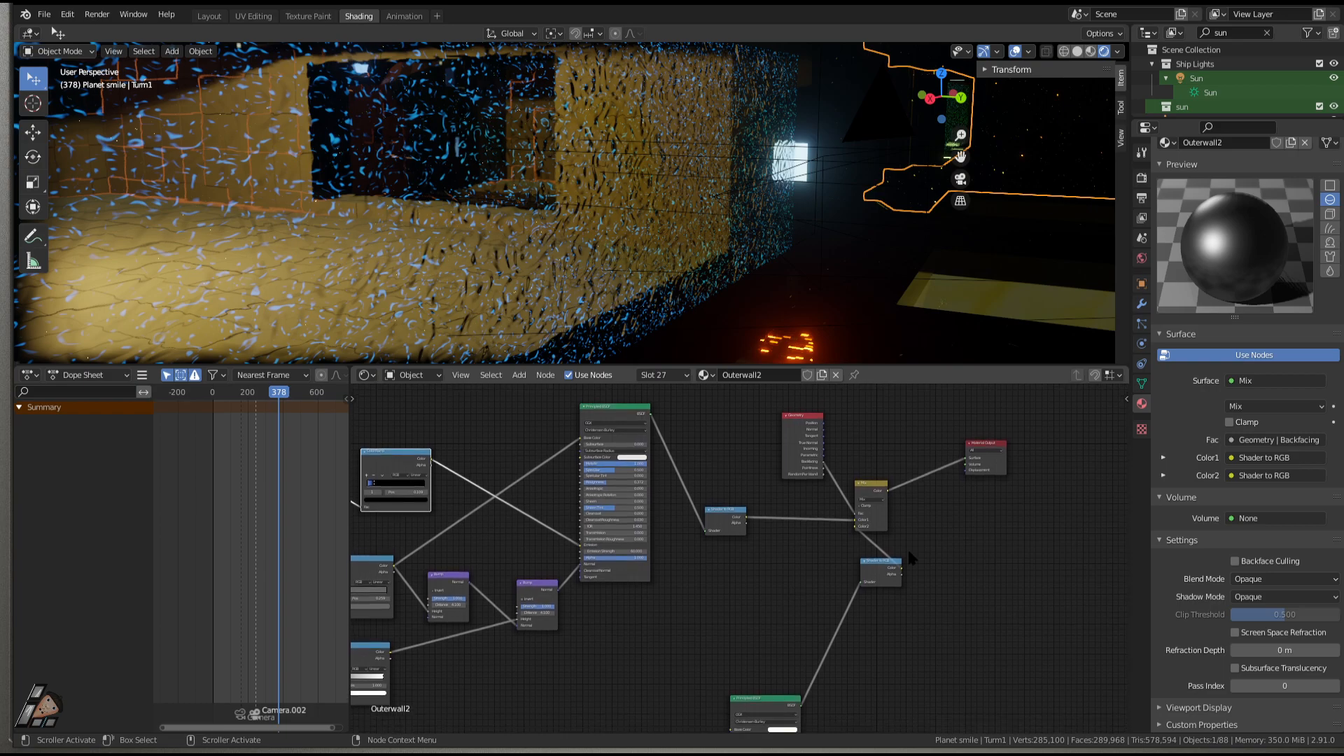
Select the window wall's face in Edit Mode and examine Material.049's blend mode and screen space refraction settings.
{"action": "key", "text": "Tab"}
{"action": "left_click", "coordinate": [549, 222]}
{"action": "scroll", "coordinate": [1243, 579], "scroll_direction": "down", "scroll_amount": 10}
{"action": "scroll", "coordinate": [1243, 579], "scroll_direction": "down", "scroll_amount": 15}
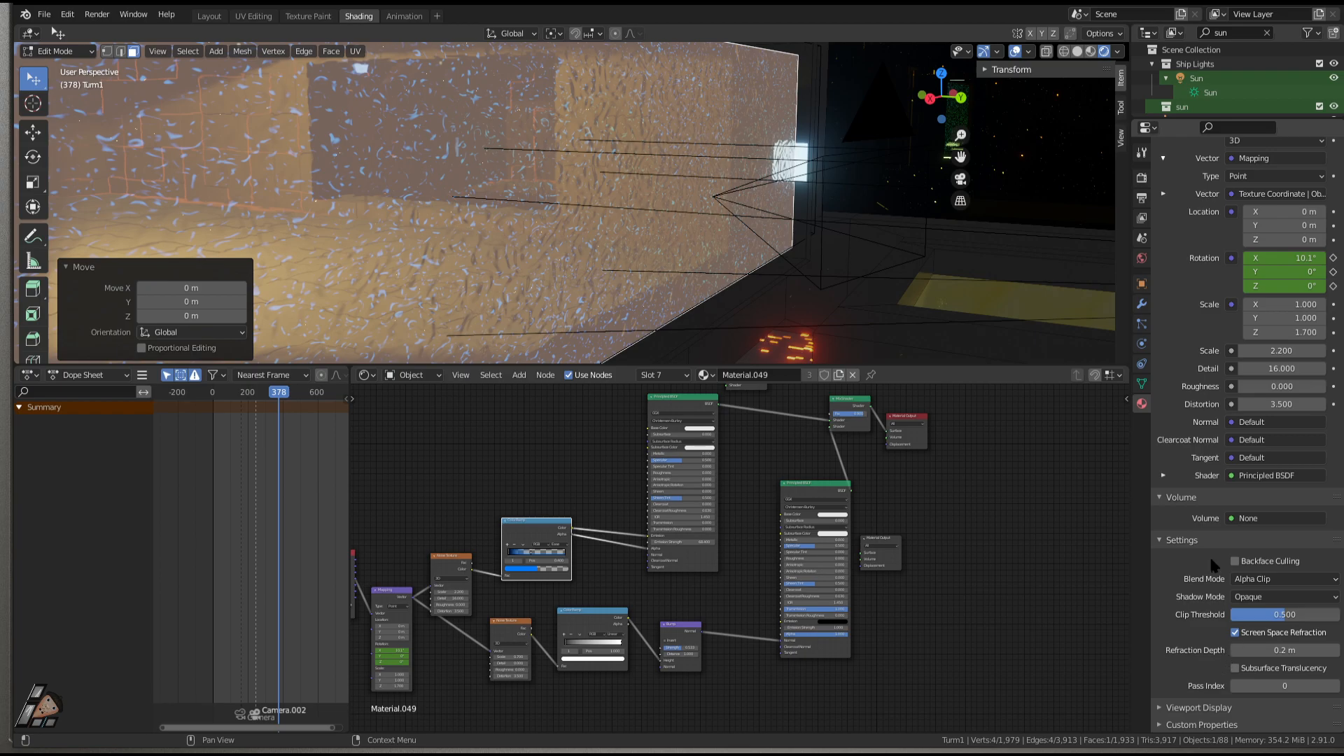
{"action": "scroll", "coordinate": [1277, 580], "scroll_direction": "up", "scroll_amount": 2}
{"action": "scroll", "coordinate": [1276, 581], "scroll_direction": "down", "scroll_amount": 2}
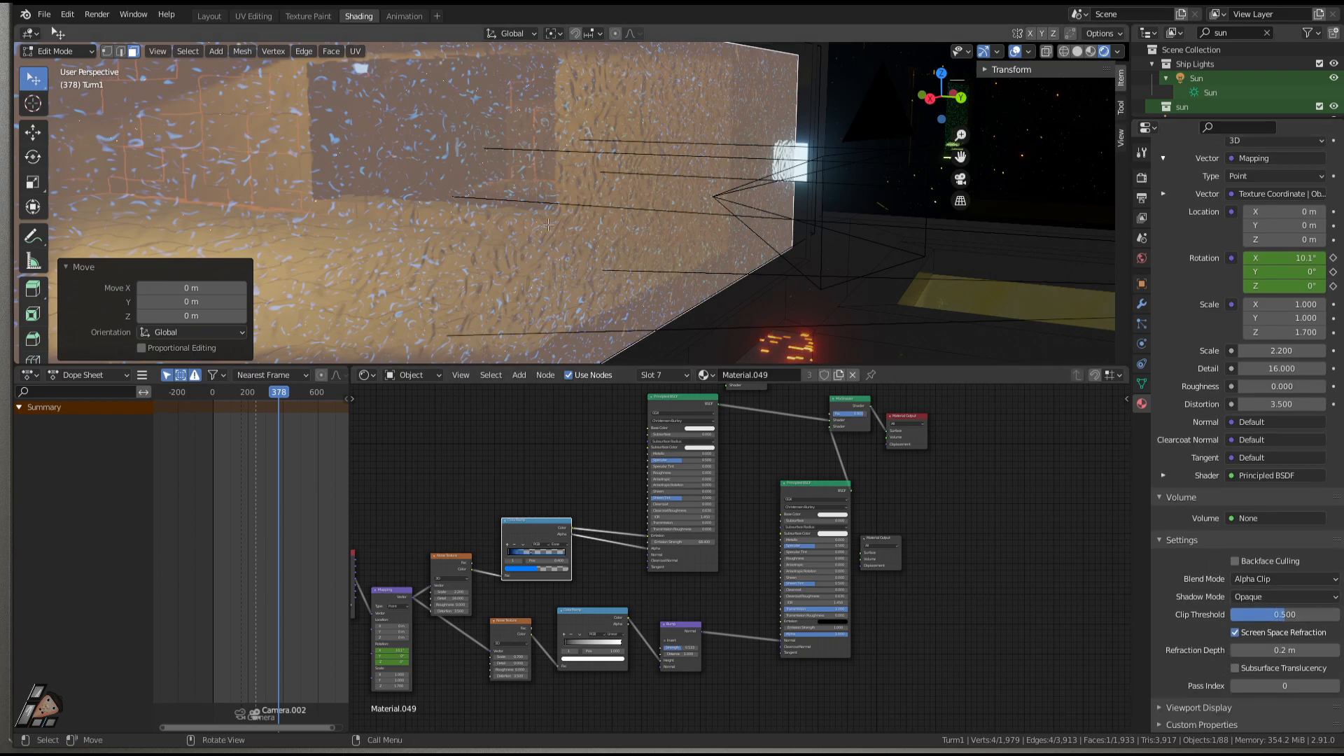
Return to Object Mode and lower the Mix Shader's Fac in Material.049 to 0.108.
{"action": "key", "text": "Tab"}
{"action": "scroll", "coordinate": [770, 490], "scroll_direction": "up", "scroll_amount": 7}
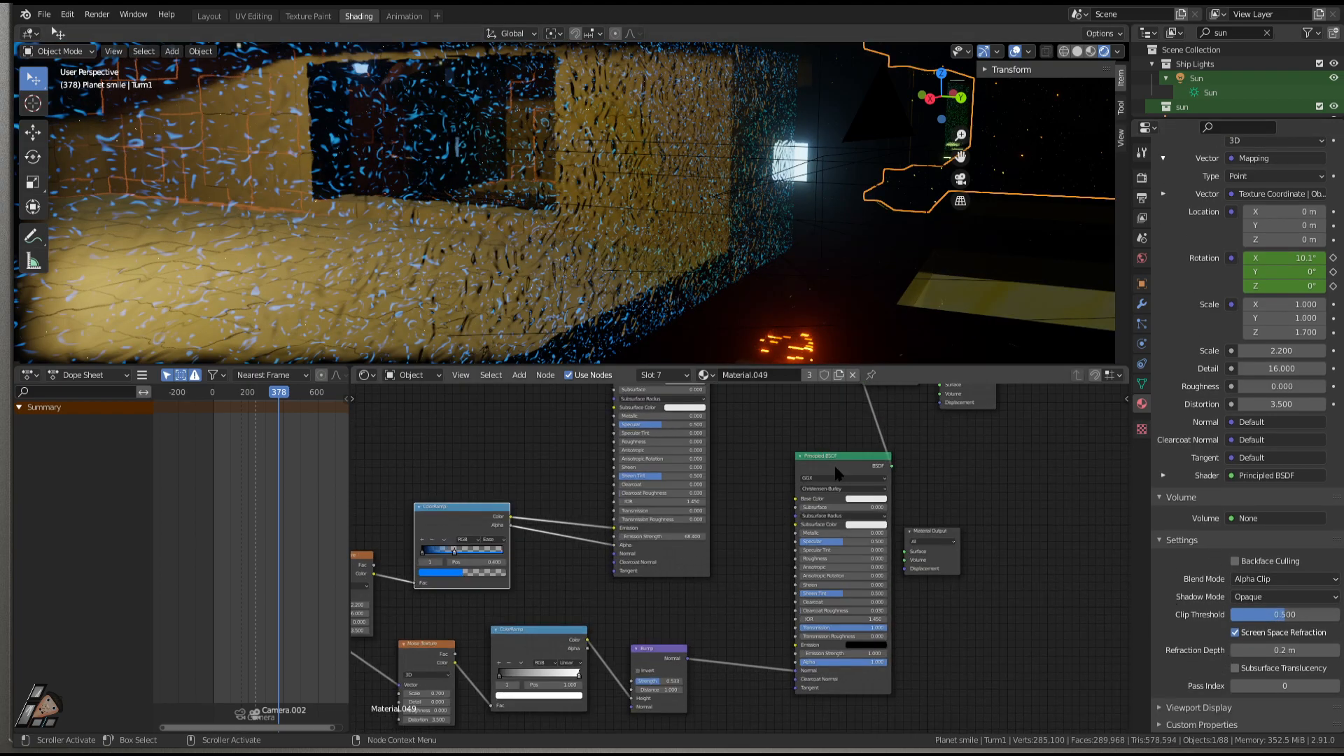
{"action": "scroll", "coordinate": [966, 567], "scroll_direction": "down", "scroll_amount": 2}
{"action": "middle_click_drag", "start_coordinate": [800, 653], "coordinate": [780, 422]}
{"action": "left_click_drag", "start_coordinate": [925, 480], "coordinate": [883, 480]}
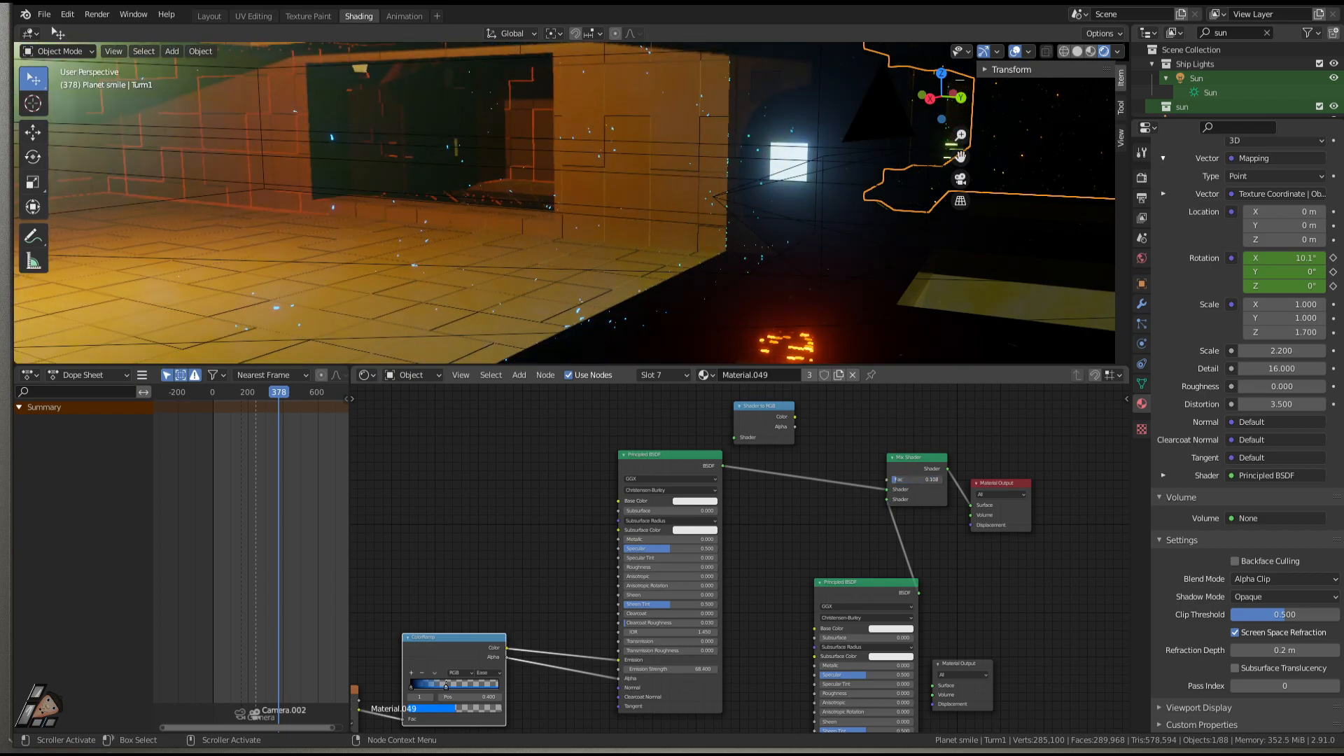
Move the blue stop of the ColorRamp feeding Emission and Alpha to position 0.527.
{"action": "middle_click_drag", "start_coordinate": [478, 605], "coordinate": [644, 506]}
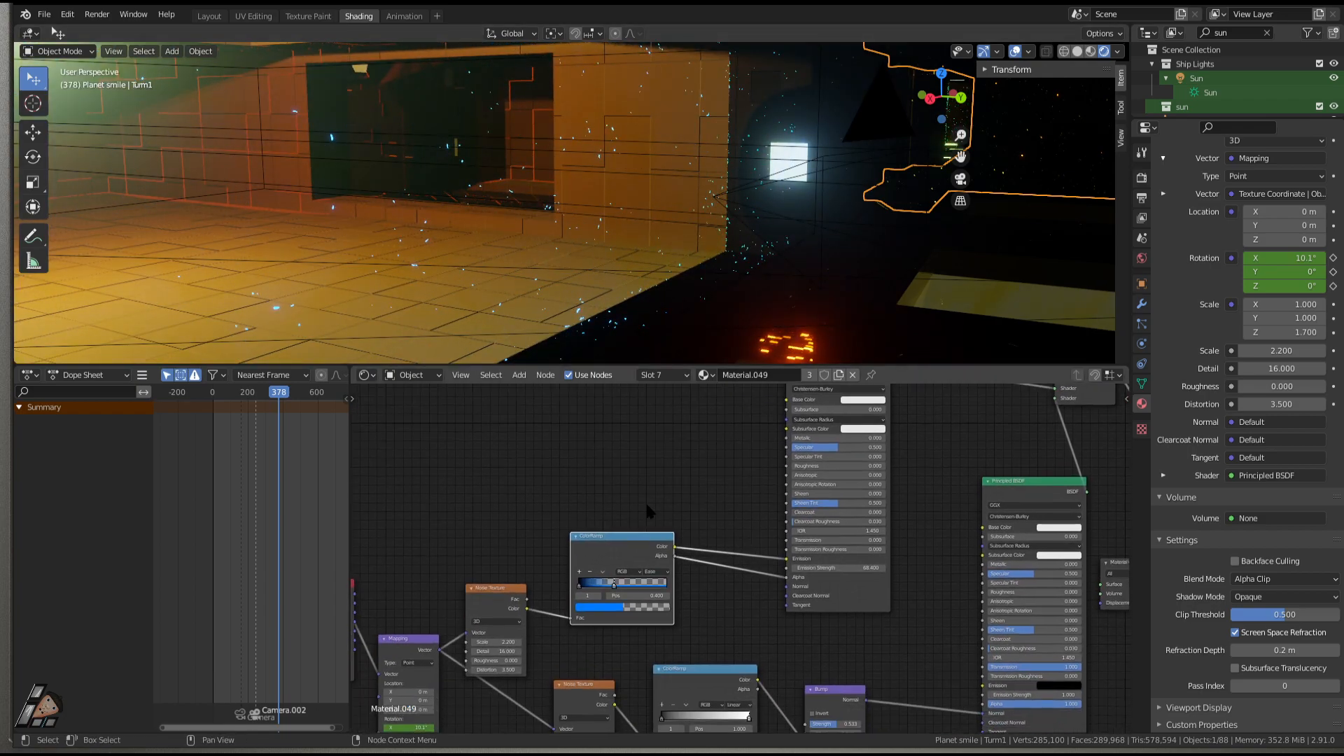
{"action": "scroll", "coordinate": [518, 440], "scroll_direction": "up", "scroll_amount": 2}
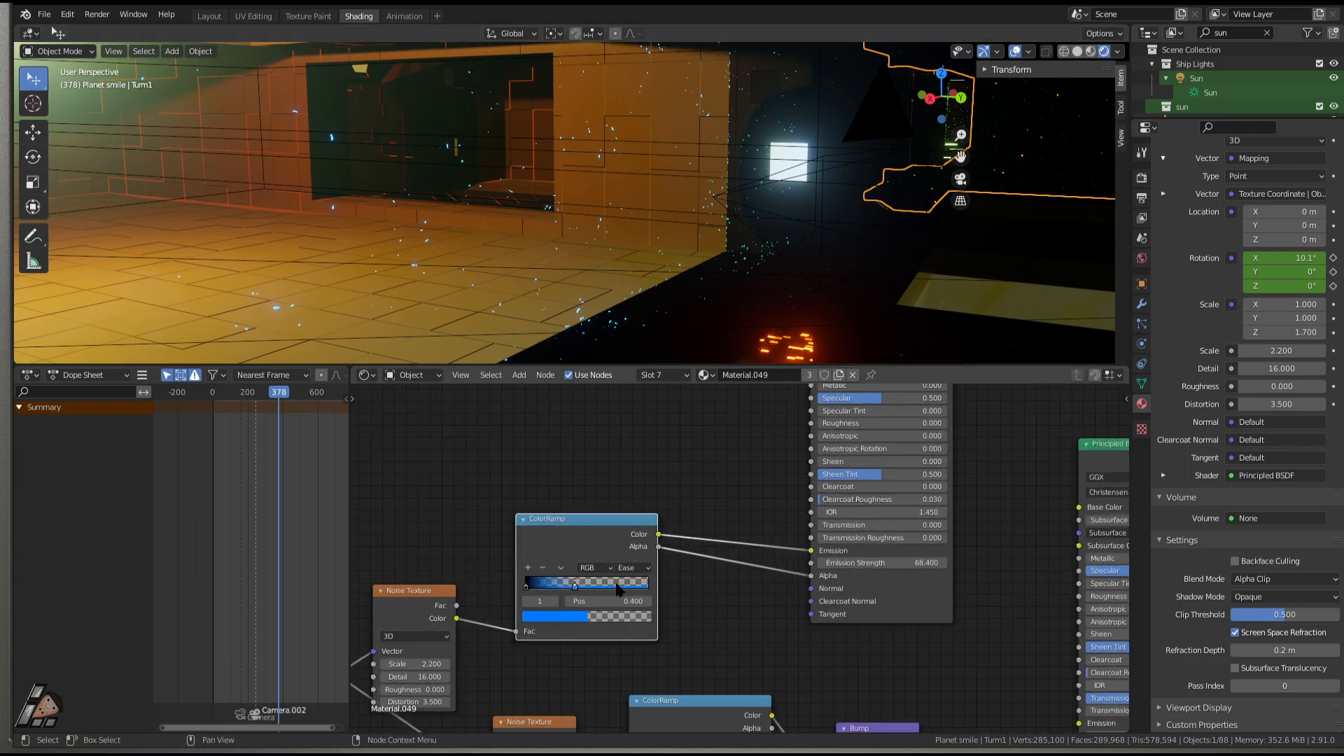
{"action": "left_click_drag", "start_coordinate": [575, 592], "coordinate": [593, 592]}
{"action": "scroll", "coordinate": [683, 517], "scroll_direction": "up", "scroll_amount": 1}
Examine Material.049's Mix Shader, the transmissive Principled BSDF and the noise, ColorRamp and Bump chain feeding its Normal.
{"action": "middle_click_drag", "start_coordinate": [682, 516], "coordinate": [462, 659]}
{"action": "scroll", "coordinate": [896, 609], "scroll_direction": "down", "scroll_amount": 4}
{"action": "middle_click_drag", "start_coordinate": [872, 546], "coordinate": [774, 540]}
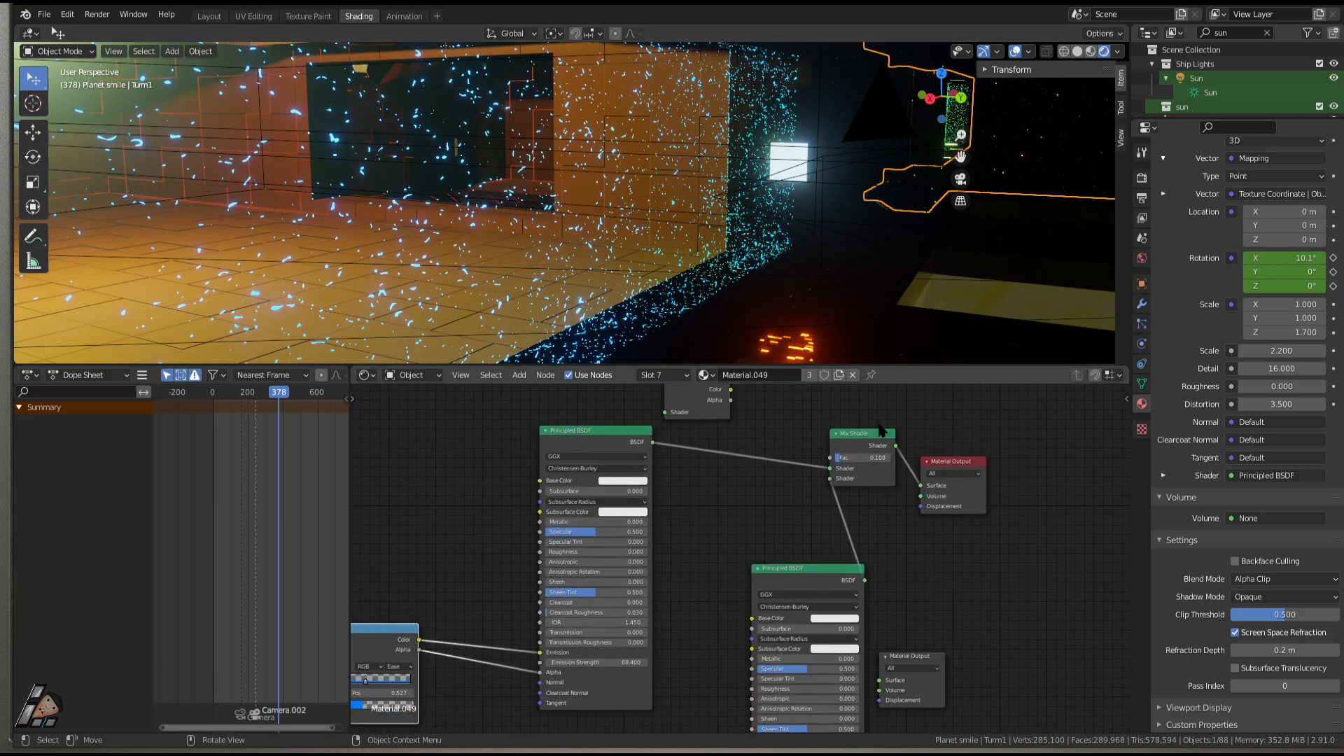
{"action": "middle_click_drag", "start_coordinate": [1002, 600], "coordinate": [976, 580]}
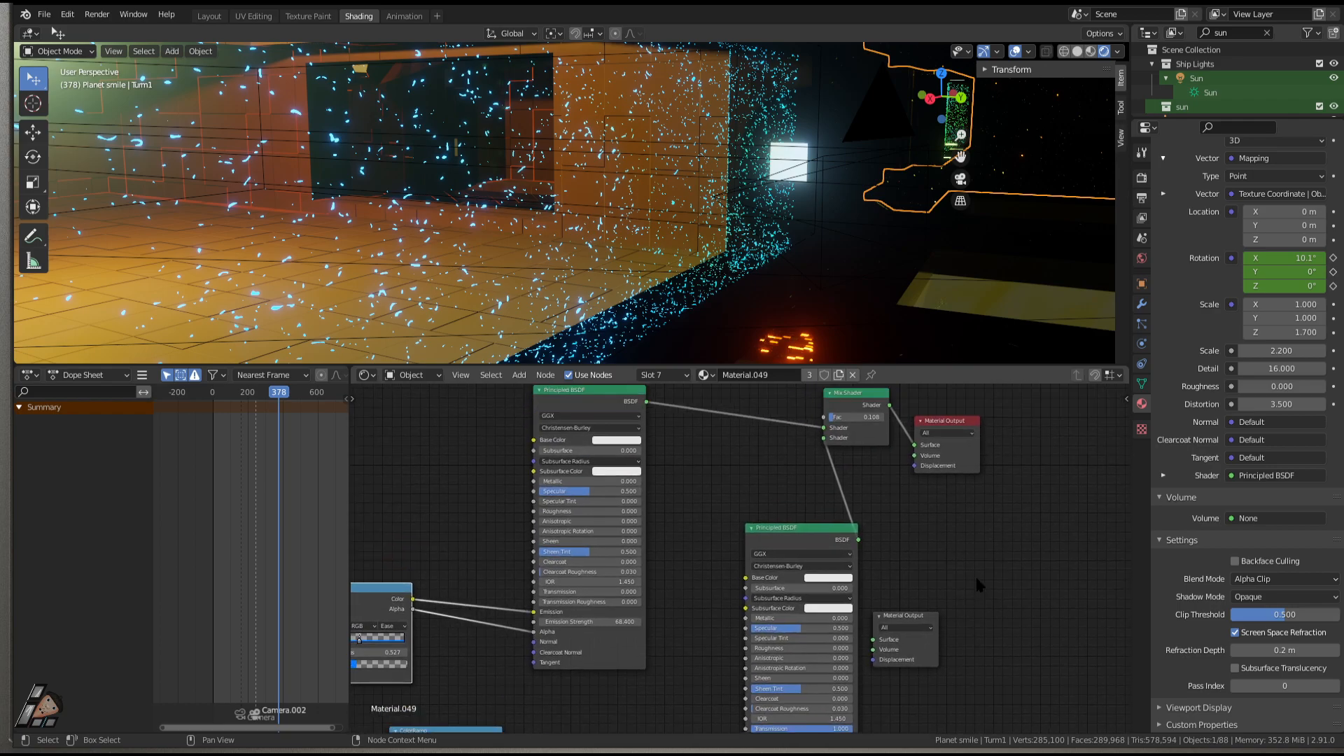
{"action": "middle_click_drag", "start_coordinate": [766, 511], "coordinate": [792, 389]}
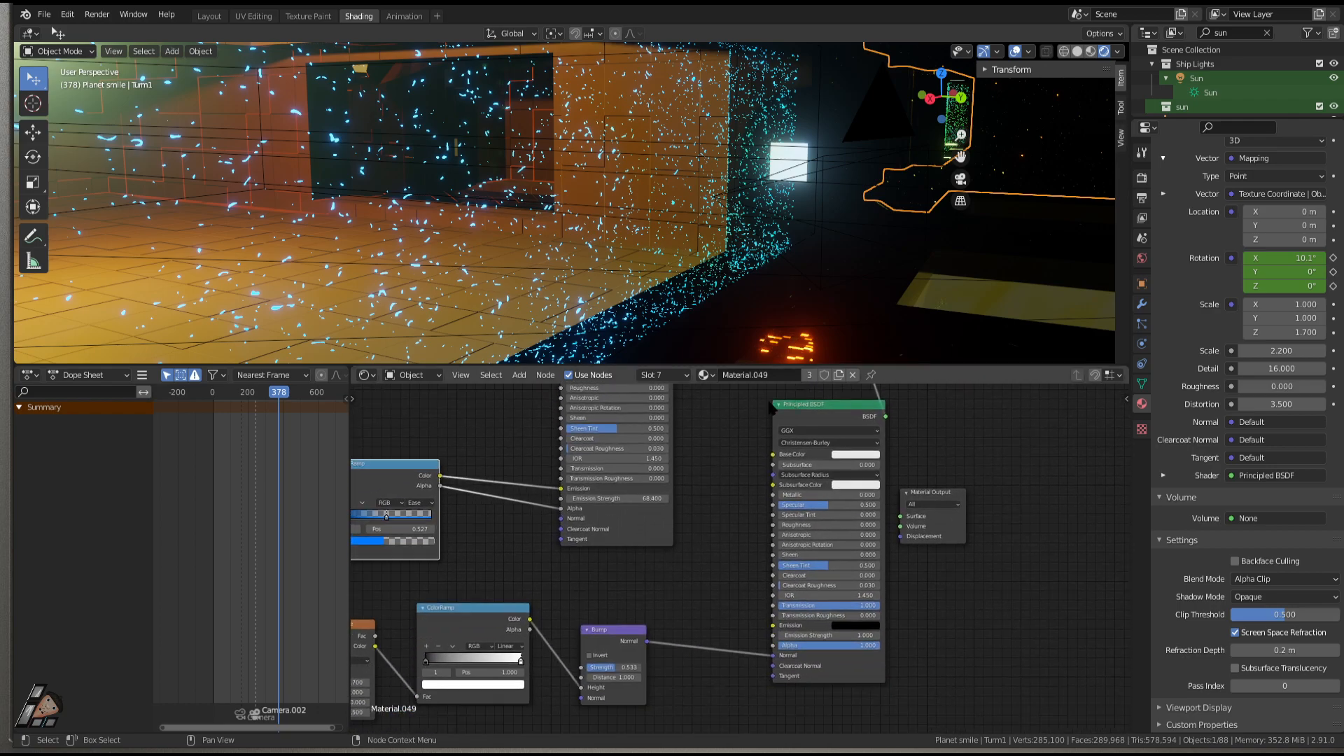
{"action": "scroll", "coordinate": [735, 446], "scroll_direction": "down", "scroll_amount": 2}
{"action": "scroll", "coordinate": [795, 438], "scroll_direction": "up", "scroll_amount": 2}
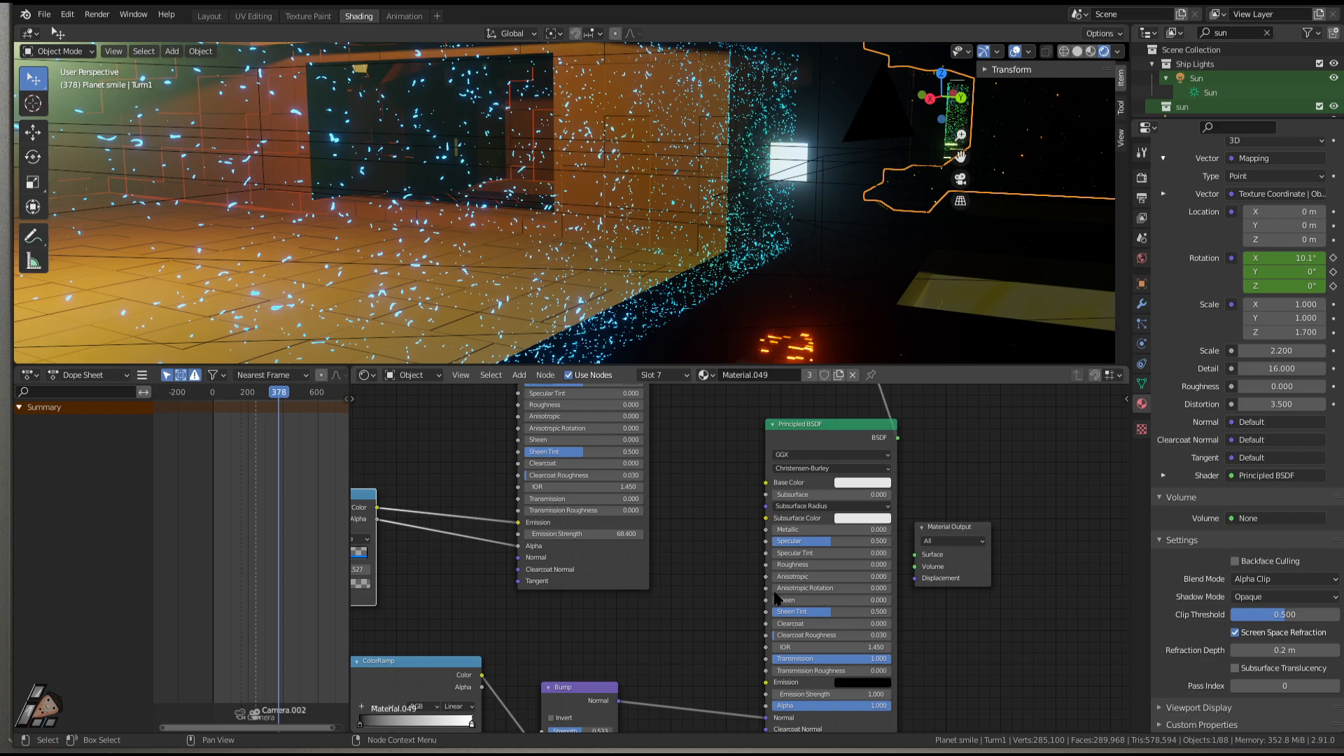
{"action": "middle_click_drag", "start_coordinate": [520, 686], "coordinate": [573, 650]}
{"action": "scroll", "coordinate": [573, 650], "scroll_direction": "down", "scroll_amount": 4}
{"action": "middle_click_drag", "start_coordinate": [657, 645], "coordinate": [696, 586]}
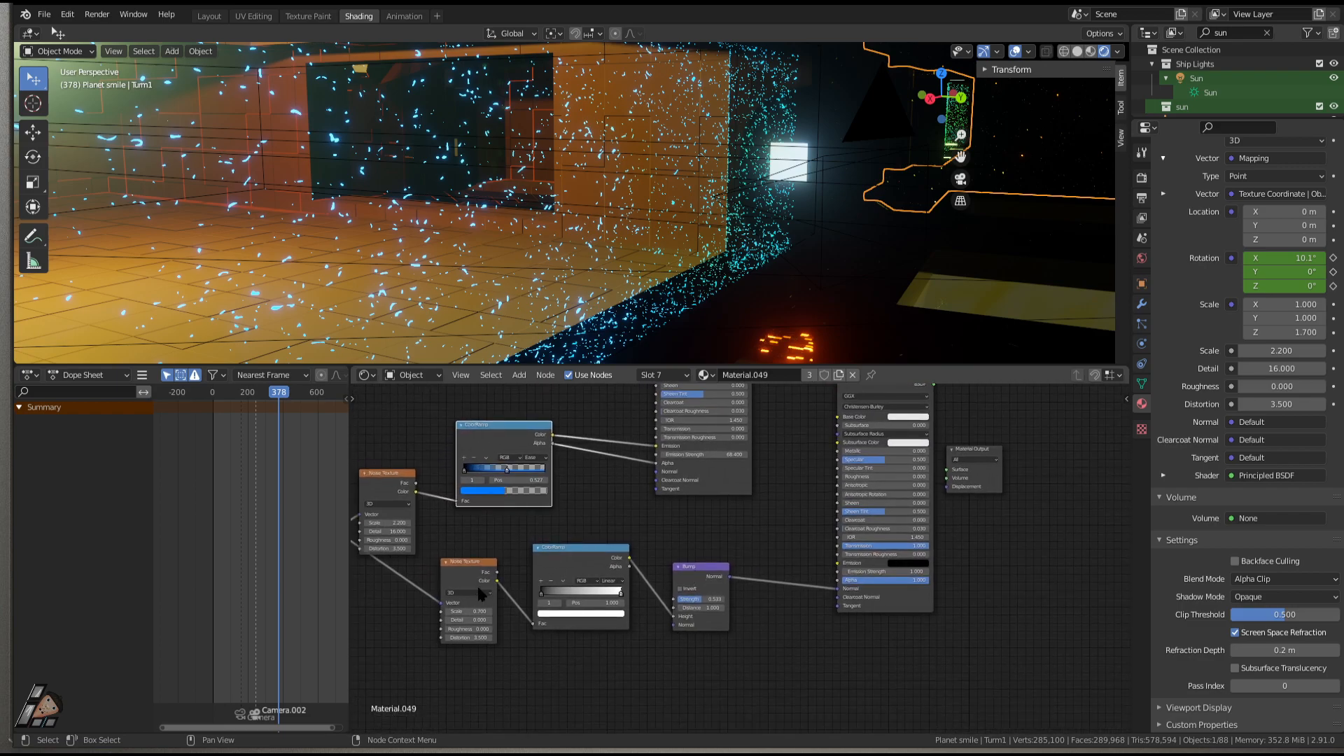
{"action": "scroll", "coordinate": [861, 644], "scroll_direction": "up", "scroll_amount": 2}
{"action": "middle_click_drag", "start_coordinate": [810, 555], "coordinate": [697, 581]}
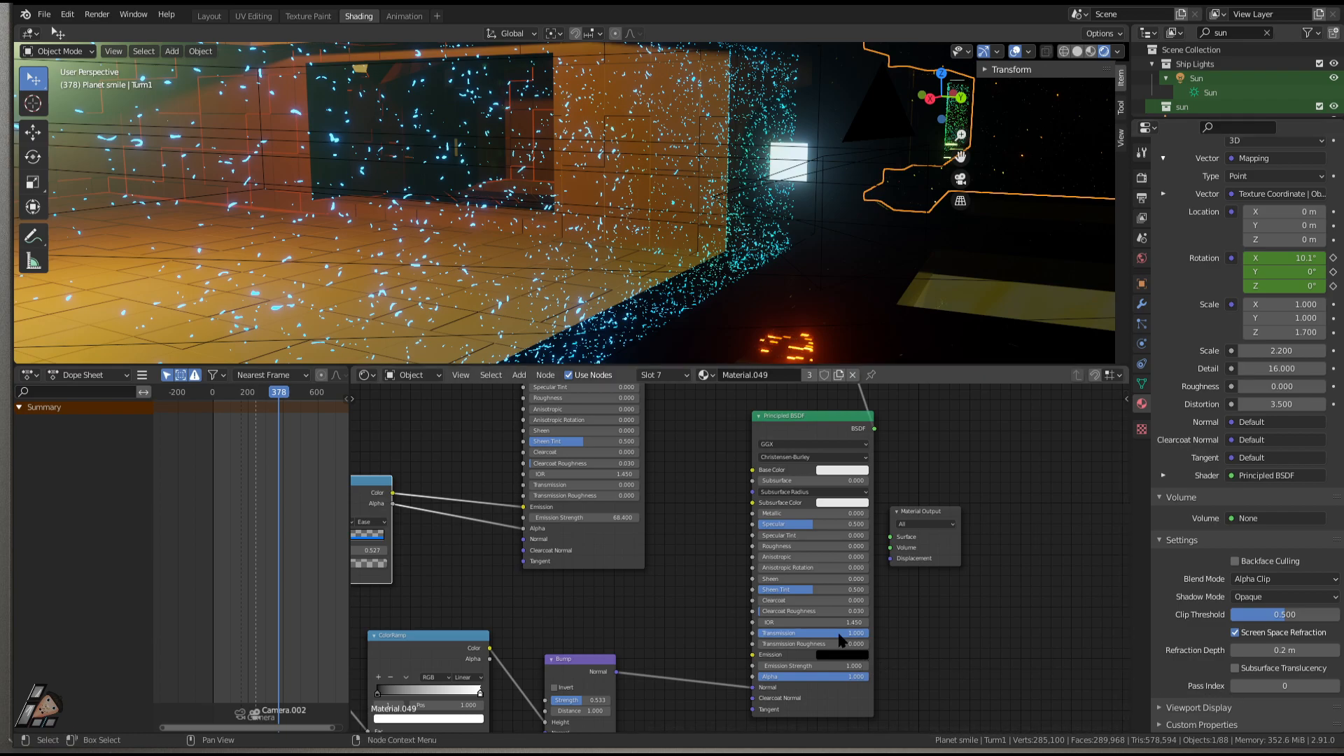
Raise the Mix Shader's Fac in Material.049 to 0.342.
{"action": "middle_click_drag", "start_coordinate": [990, 487], "coordinate": [960, 705]}
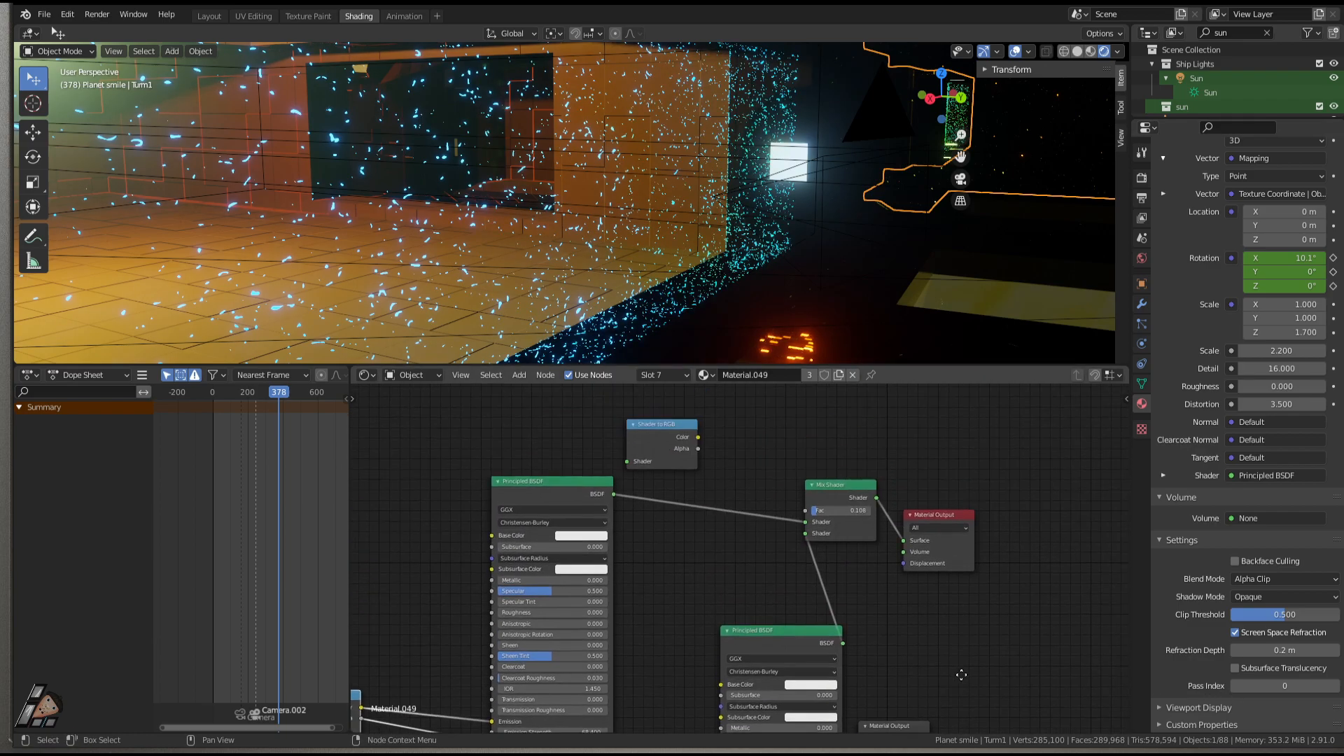
{"action": "mouse_move", "coordinate": [820, 511]}
{"action": "left_mouse_down"}
{"action": "mouse_move", "coordinate": [846, 511]}
{"action": "mouse_move", "coordinate": [830, 512]}
{"action": "left_mouse_up"}
Lower the Transmission of the Principled BSDF that receives the Bump normal to 0.000.
{"action": "middle_click_drag", "start_coordinate": [879, 521], "coordinate": [856, 352]}
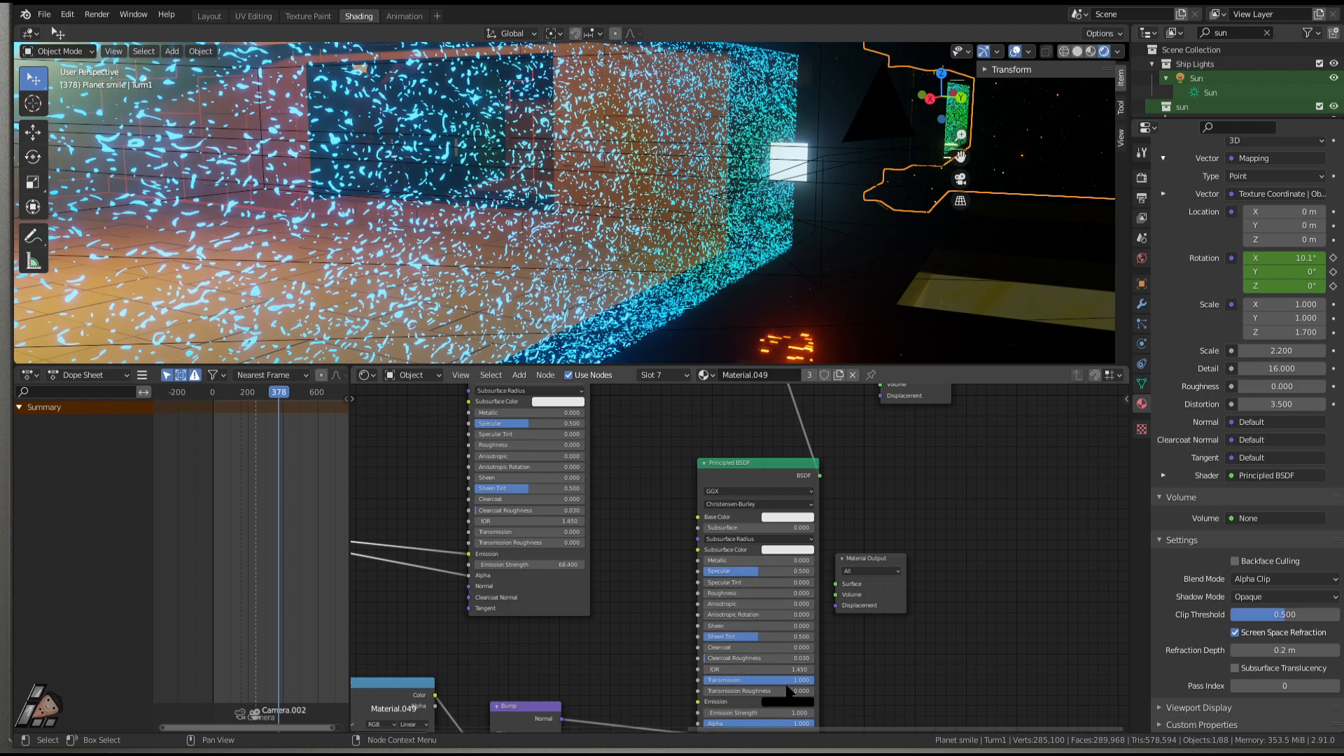
{"action": "left_click_drag", "start_coordinate": [757, 679], "coordinate": [753, 680]}
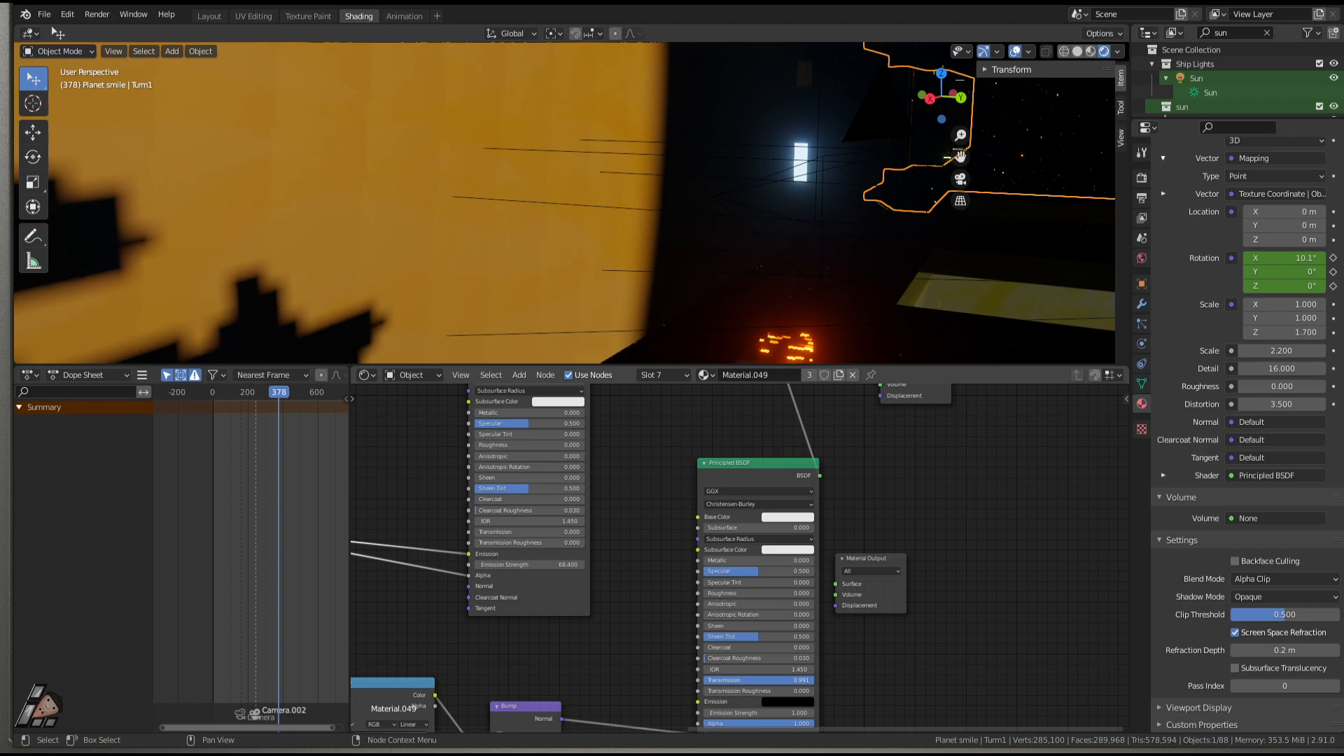
{"action": "left_click_drag", "start_coordinate": [756, 680], "coordinate": [742, 679]}
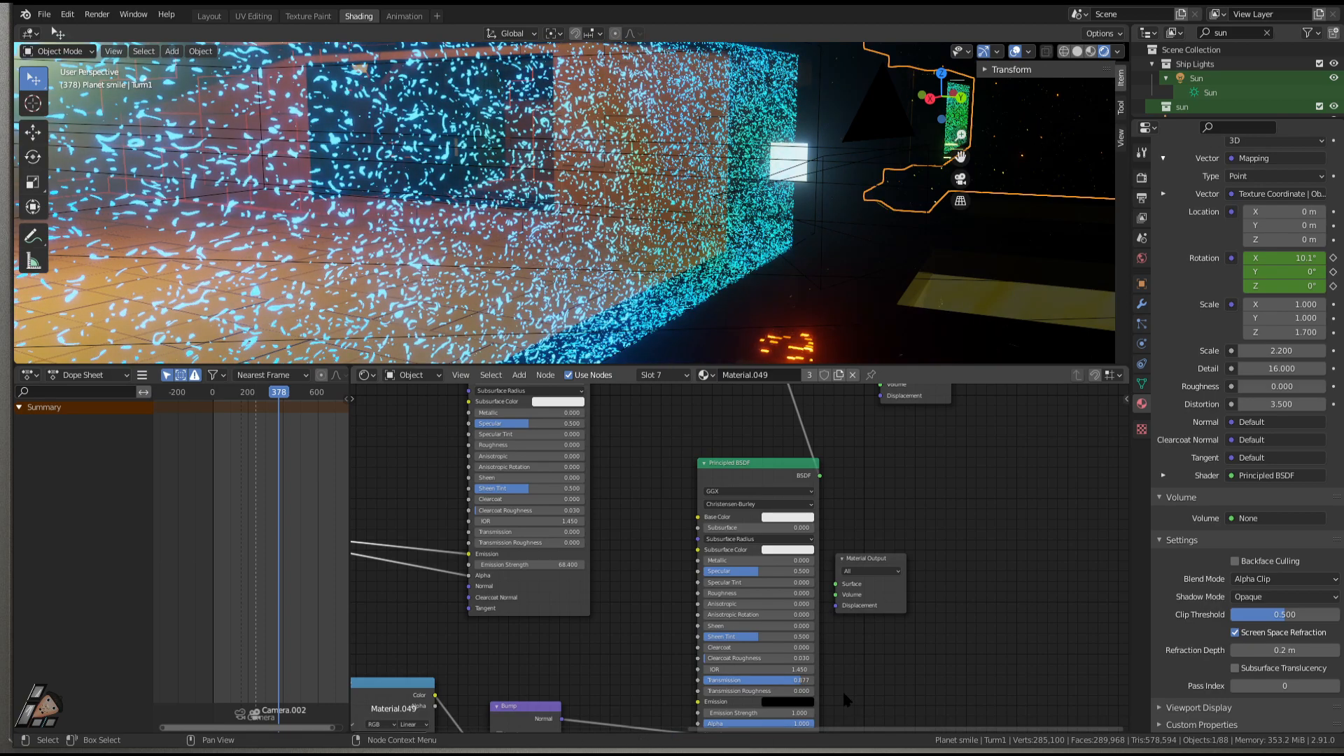
{"action": "middle_click_drag", "start_coordinate": [924, 681], "coordinate": [916, 585]}
{"action": "left_click_drag", "start_coordinate": [784, 587], "coordinate": [742, 585]}
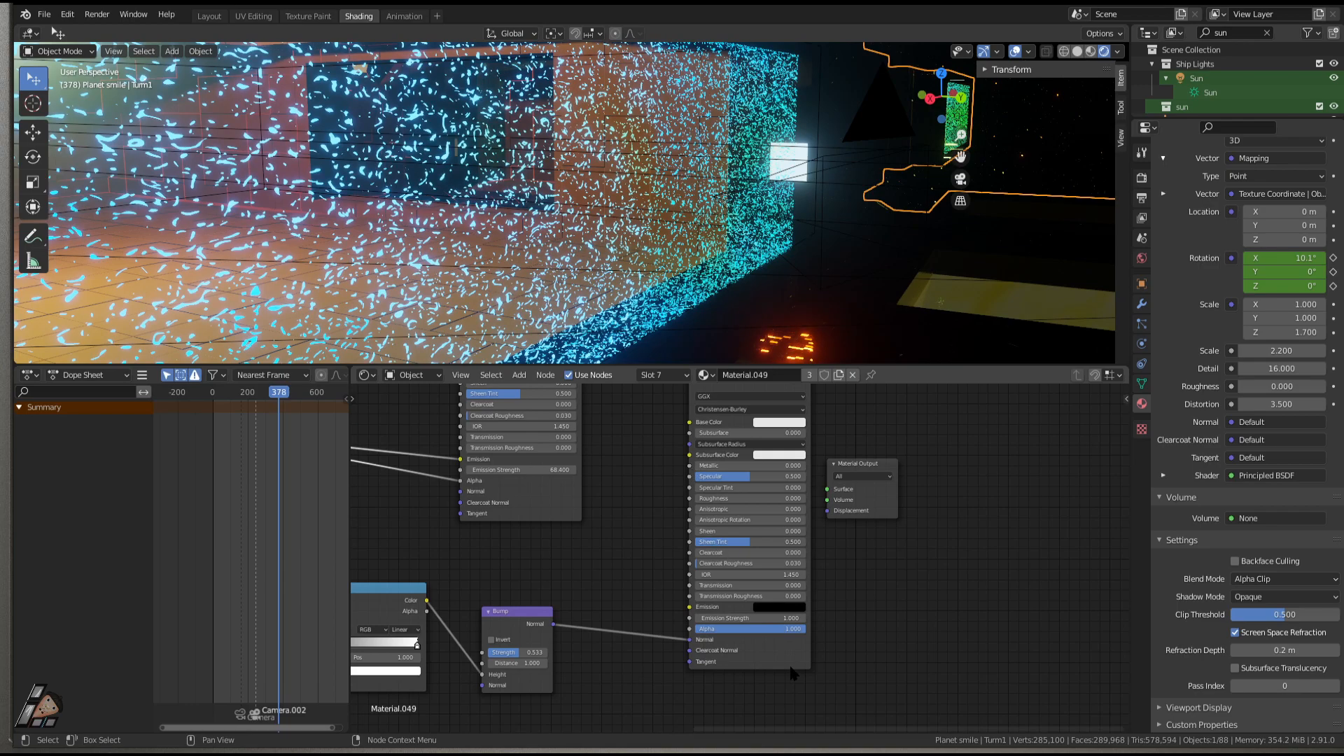
Disconnect the emissive Principled BSDF from the Mix Shader and set the bumped Principled BSDF's Transmission to 1.000.
{"action": "middle_click_drag", "start_coordinate": [860, 575], "coordinate": [856, 750]}
{"action": "left_click_drag", "start_coordinate": [770, 436], "coordinate": [668, 382]}
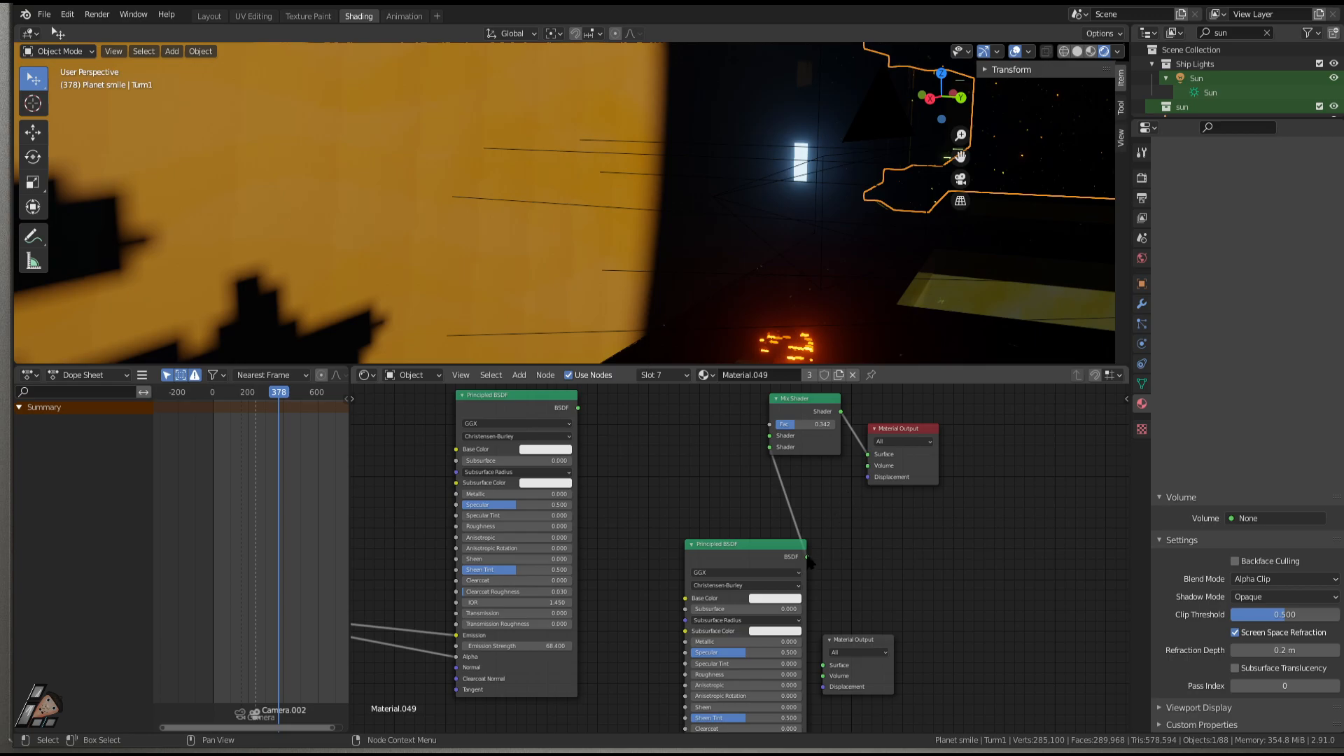
{"action": "scroll", "coordinate": [748, 605], "scroll_direction": "down", "scroll_amount": 2}
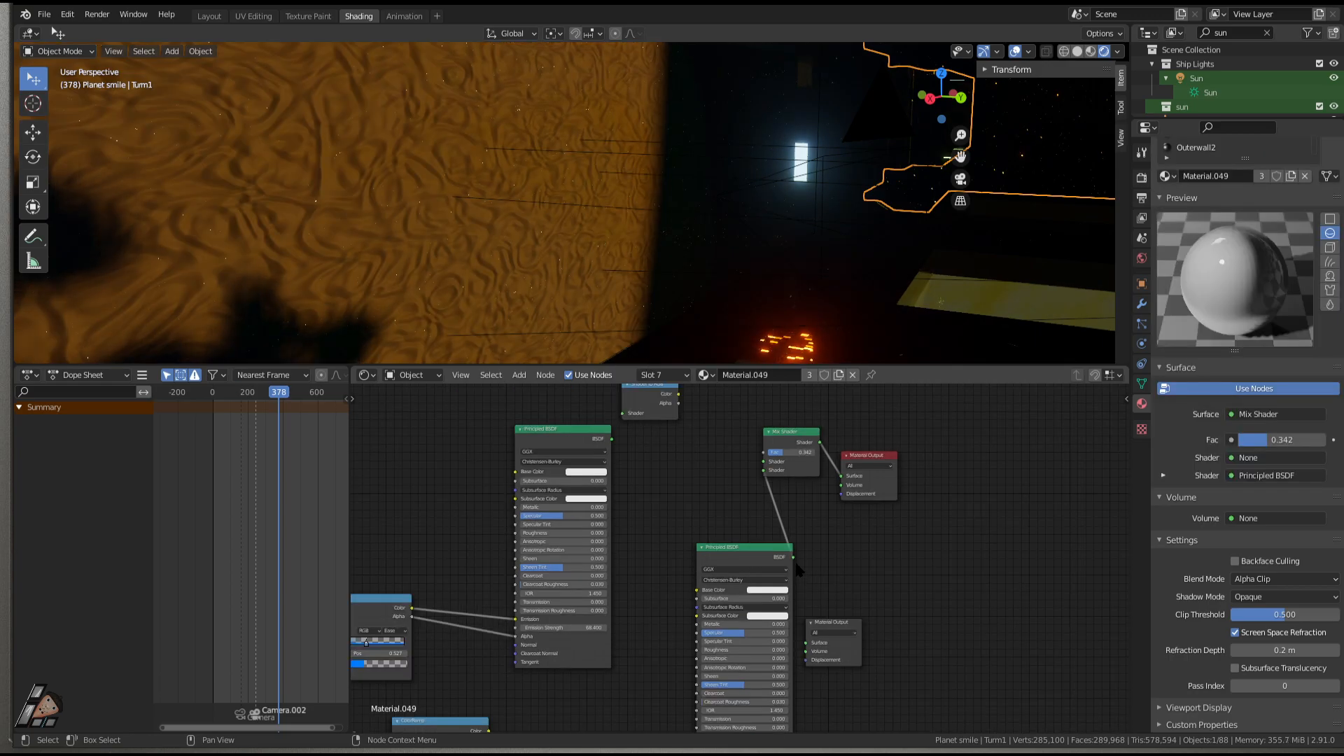
{"action": "scroll", "coordinate": [505, 286], "scroll_direction": "down", "scroll_amount": 1}
{"action": "middle_click_drag", "start_coordinate": [874, 548], "coordinate": [876, 451]}
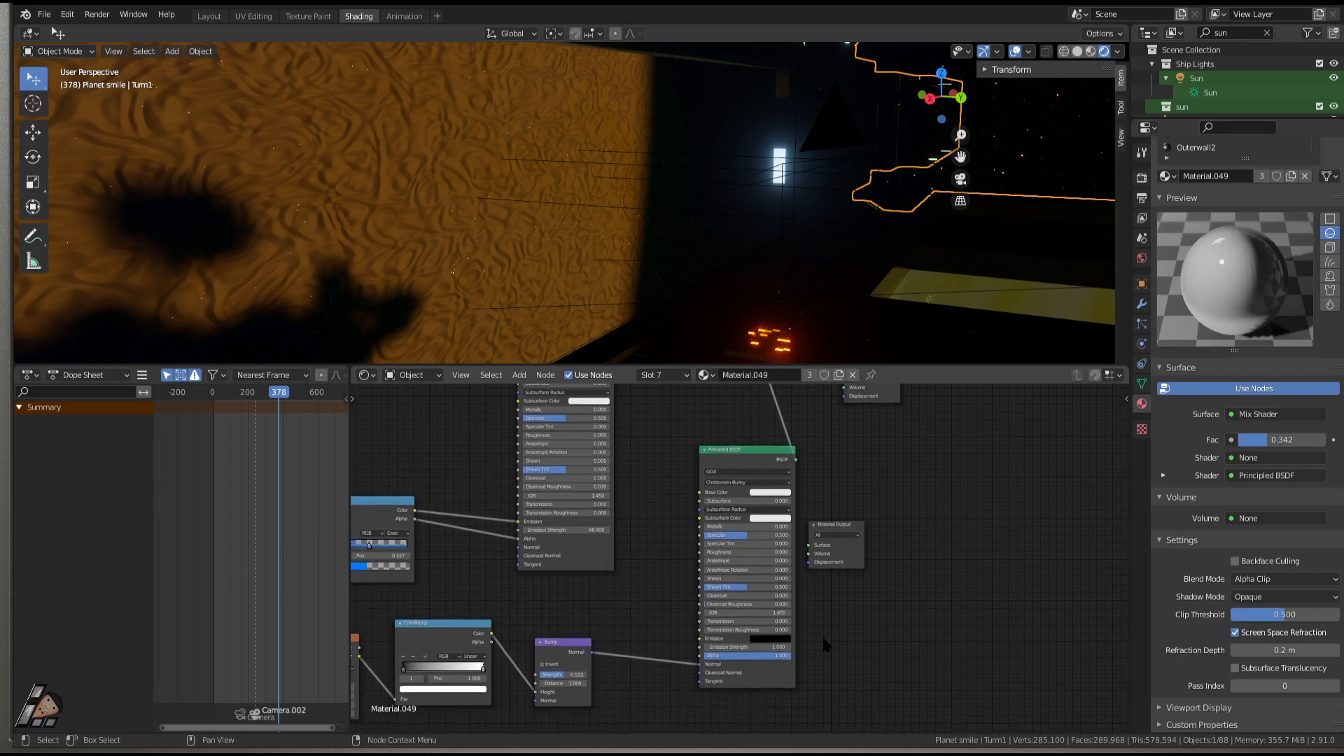
{"action": "scroll", "coordinate": [822, 634], "scroll_direction": "up", "scroll_amount": 2}
{"action": "left_click_drag", "start_coordinate": [711, 588], "coordinate": [730, 588]}
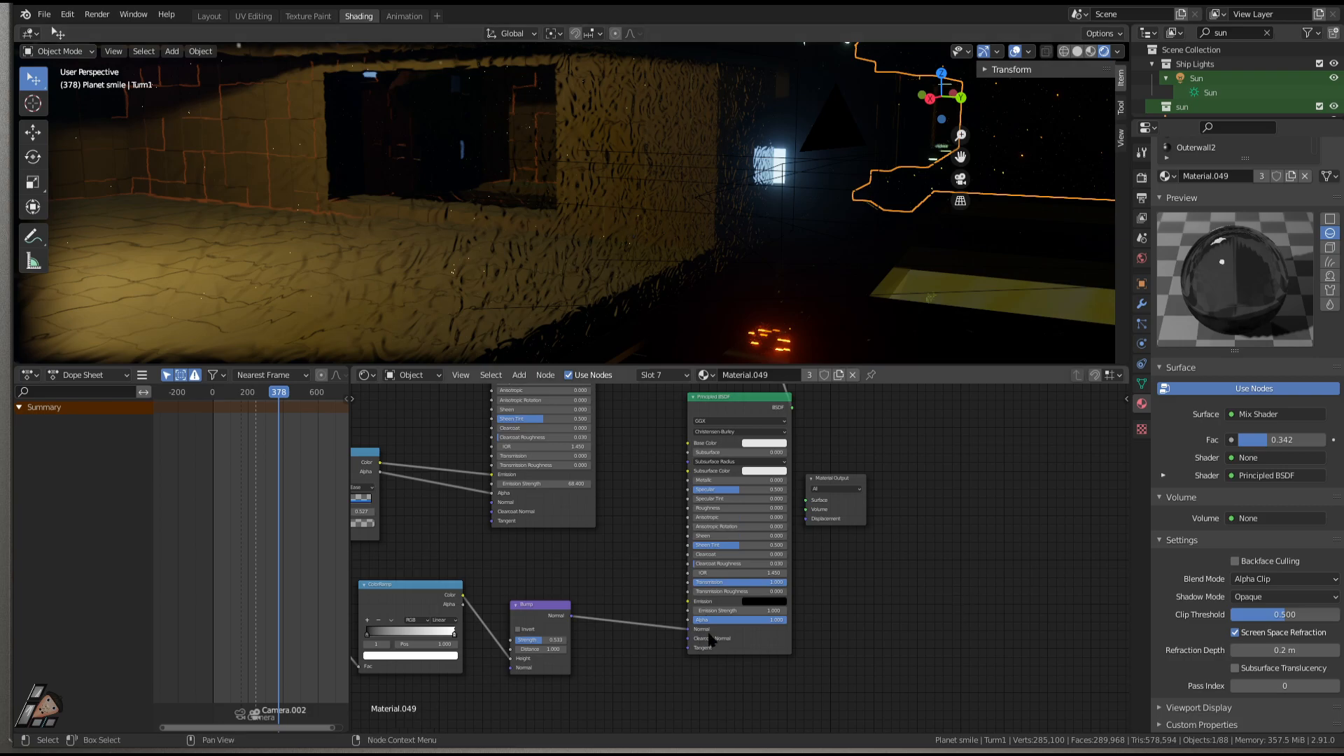
Trace the Bump, ColorRamp and Noise Texture chain from the transmissive Principled BSDF's Normal back to the Mapping node's animated Rotation.
{"action": "middle_click_drag", "start_coordinate": [752, 401], "coordinate": [863, 401]}
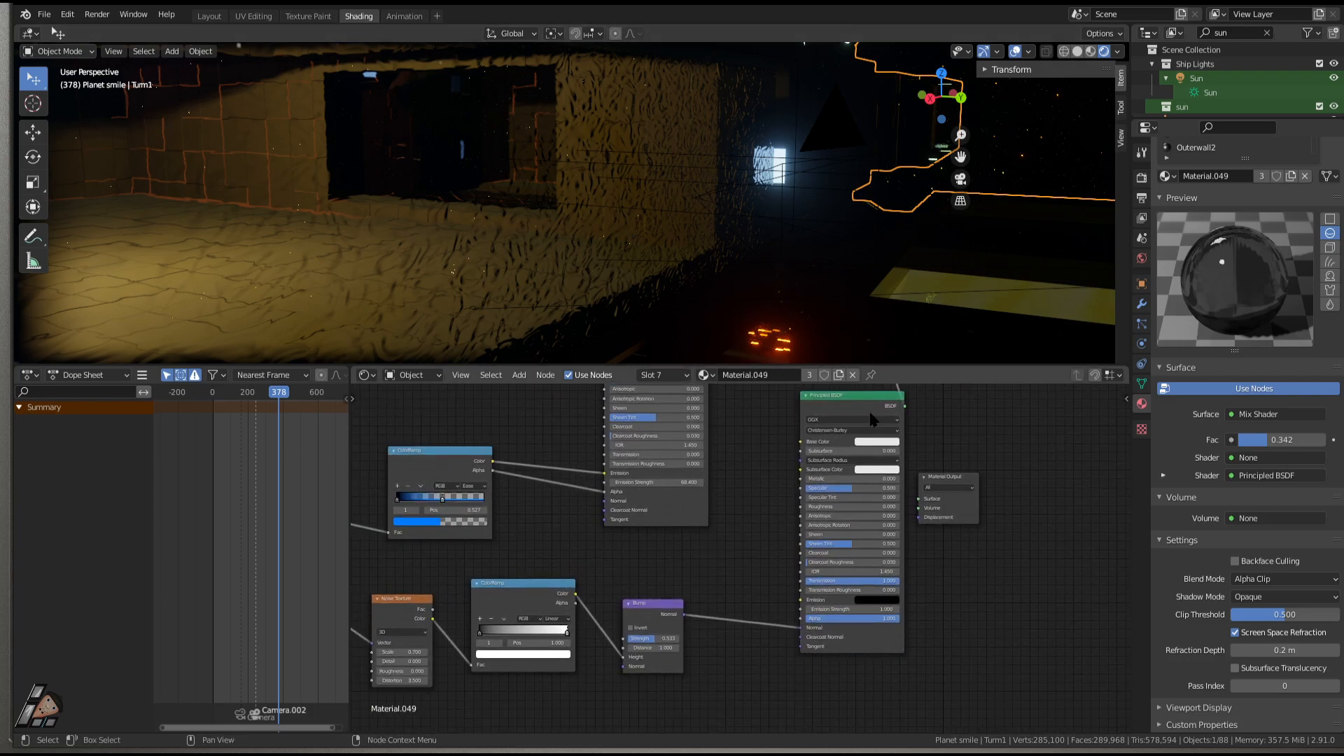
{"action": "scroll", "coordinate": [996, 533], "scroll_direction": "up", "scroll_amount": 5}
{"action": "middle_click_drag", "start_coordinate": [1032, 605], "coordinate": [990, 578]}
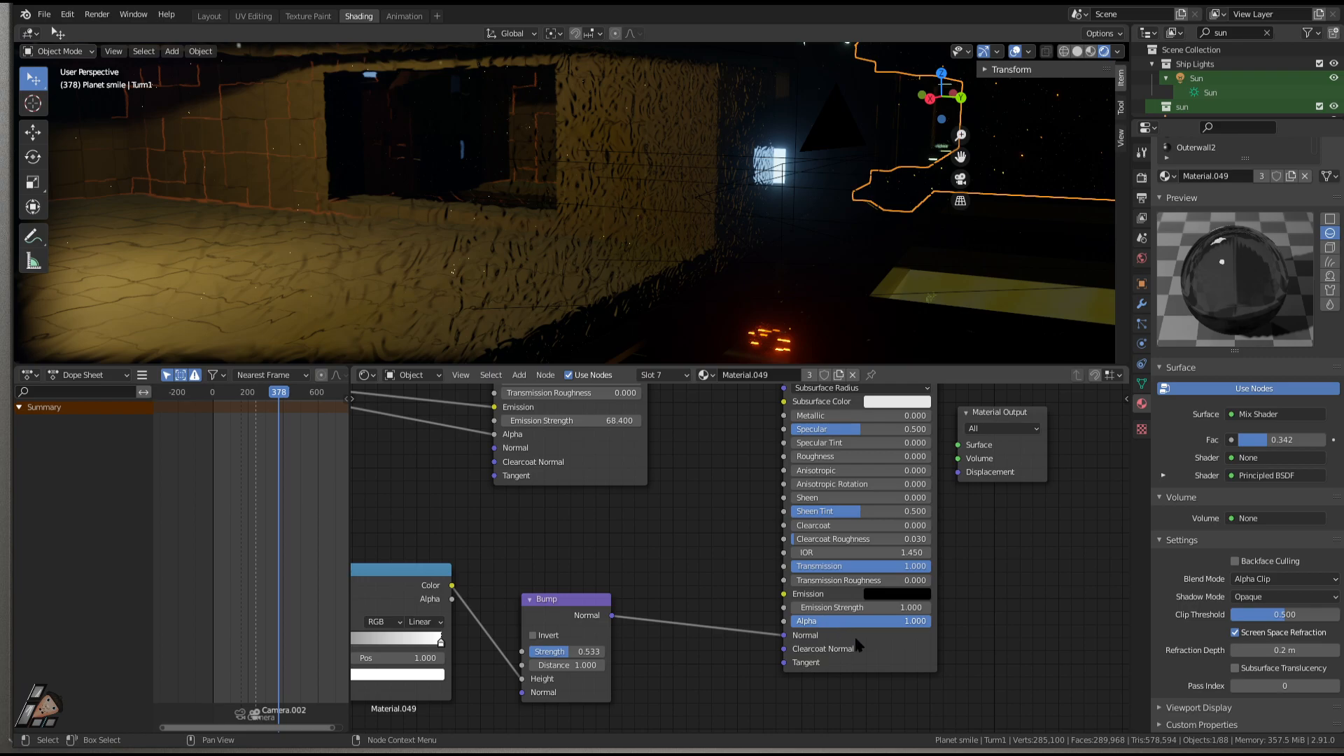
{"action": "middle_click_drag", "start_coordinate": [984, 526], "coordinate": [949, 612]}
{"action": "scroll", "coordinate": [616, 260], "scroll_direction": "down", "scroll_amount": 1}
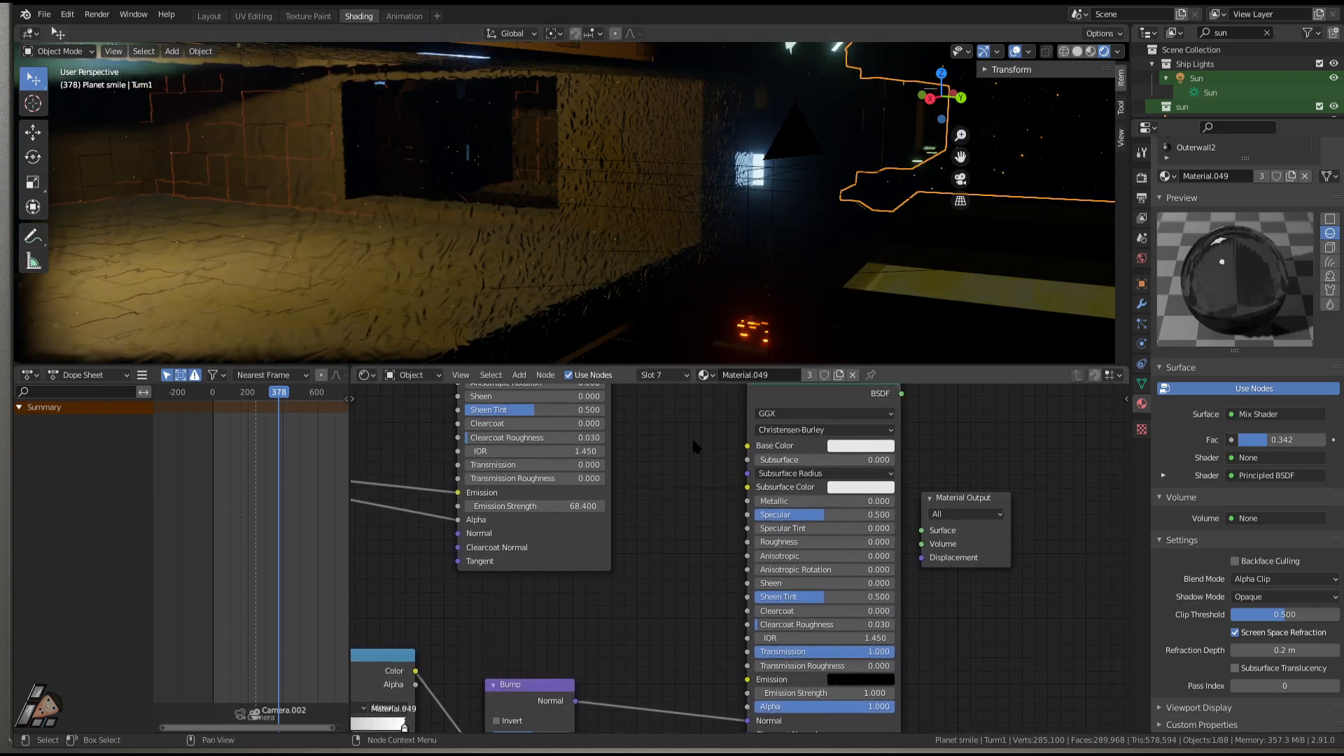
{"action": "middle_click_drag", "start_coordinate": [965, 655], "coordinate": [984, 560]}
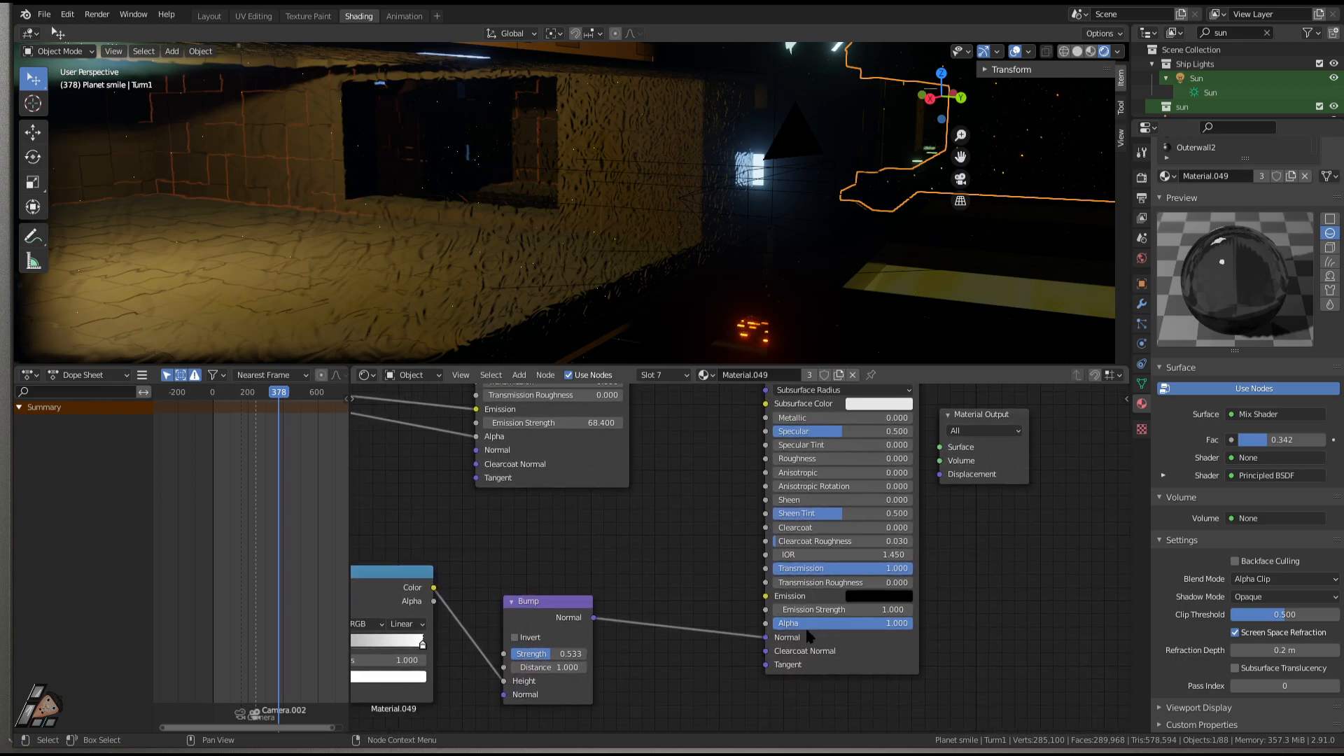
{"action": "middle_click_drag", "start_coordinate": [829, 625], "coordinate": [832, 655]}
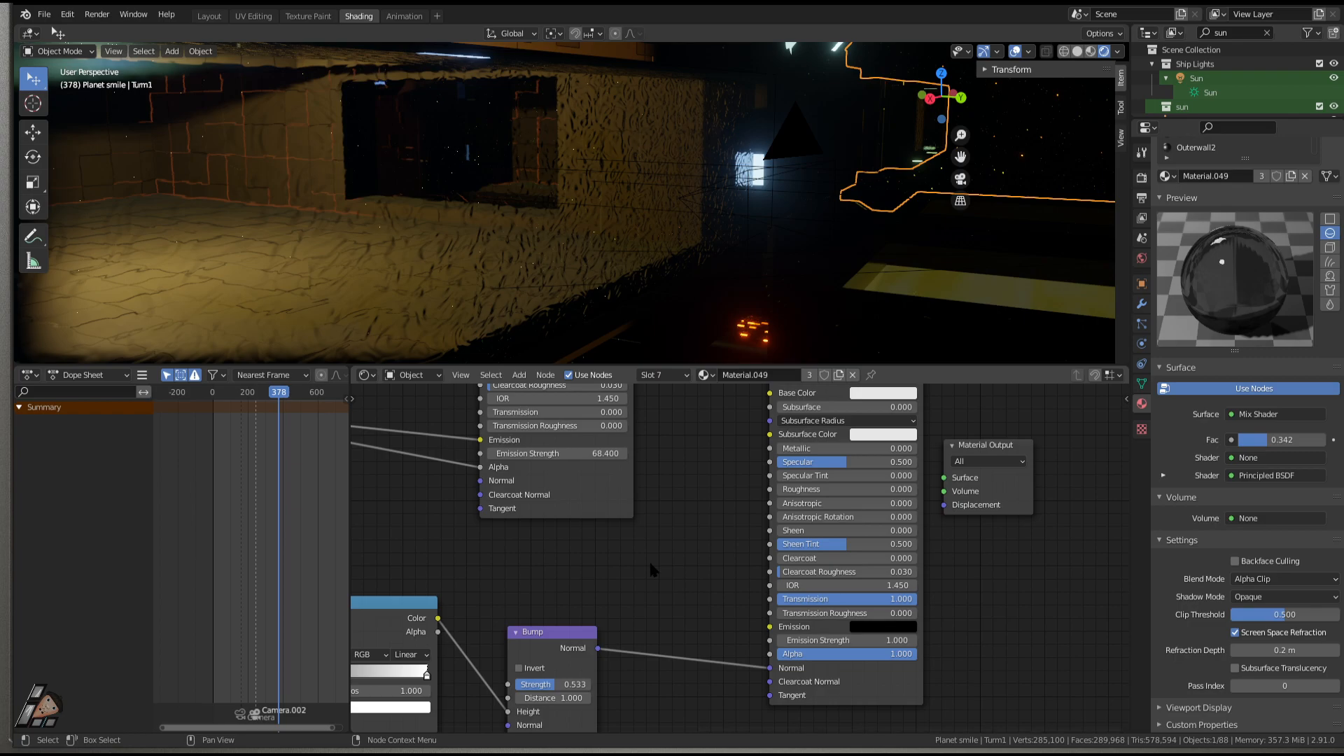
{"action": "scroll", "coordinate": [599, 586], "scroll_direction": "down", "scroll_amount": 10}
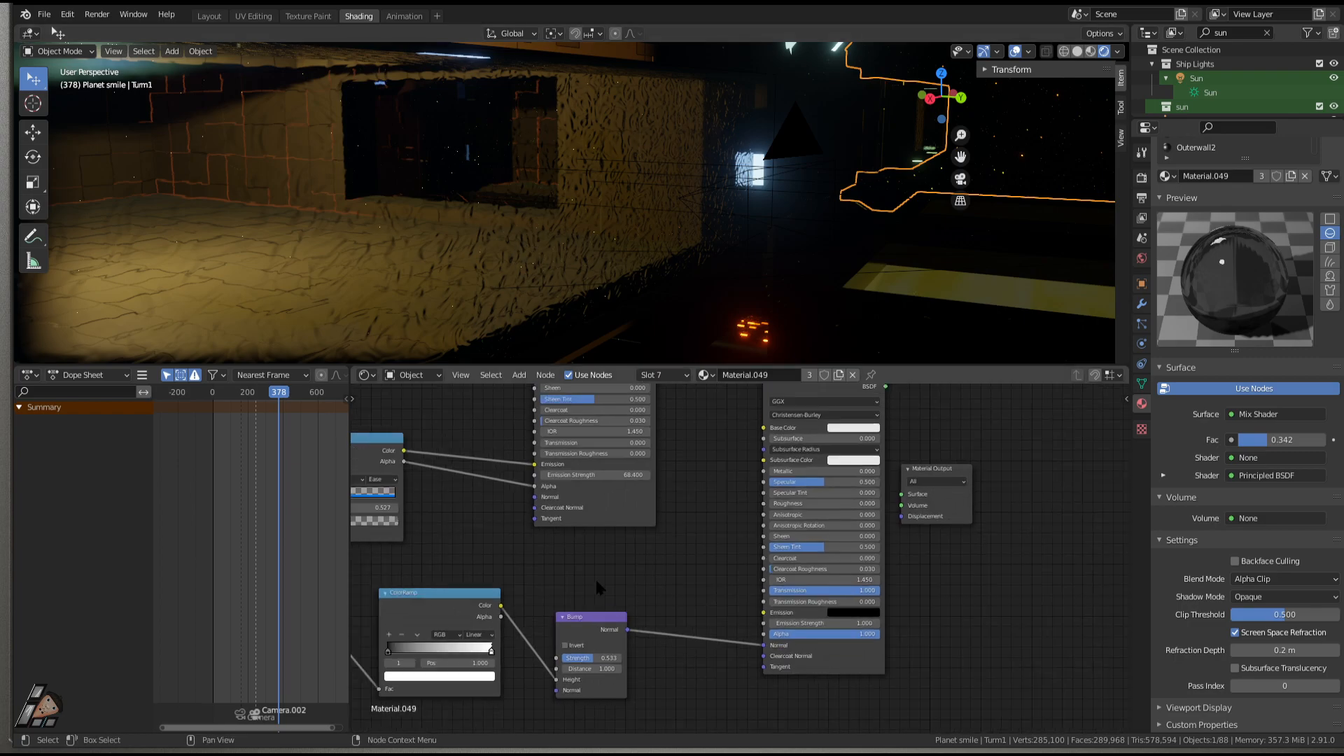
{"action": "middle_click_drag", "start_coordinate": [402, 630], "coordinate": [673, 579]}
{"action": "scroll", "coordinate": [705, 599], "scroll_direction": "up", "scroll_amount": 7}
{"action": "scroll", "coordinate": [749, 609], "scroll_direction": "up", "scroll_amount": 2}
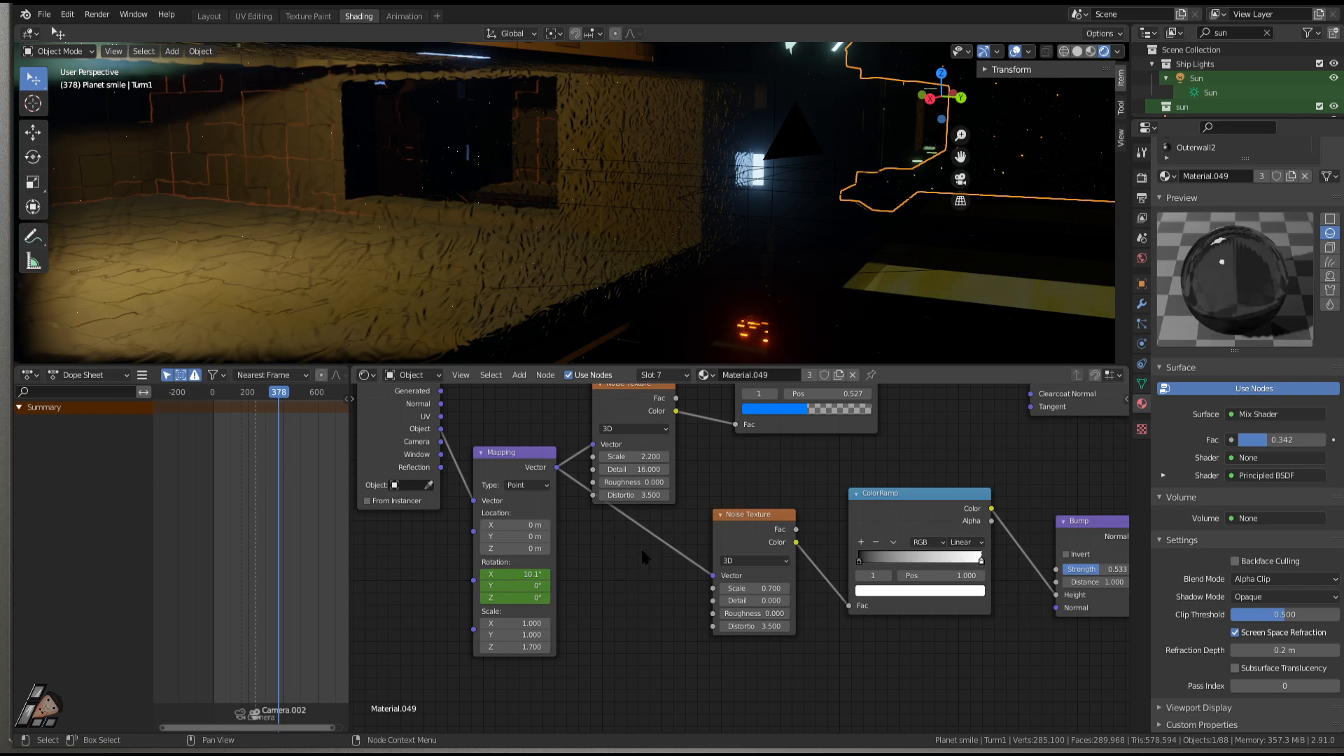
Play the animation to preview the refraction through the window and check the window face in Edit Mode.
{"action": "key", "text": "space"}
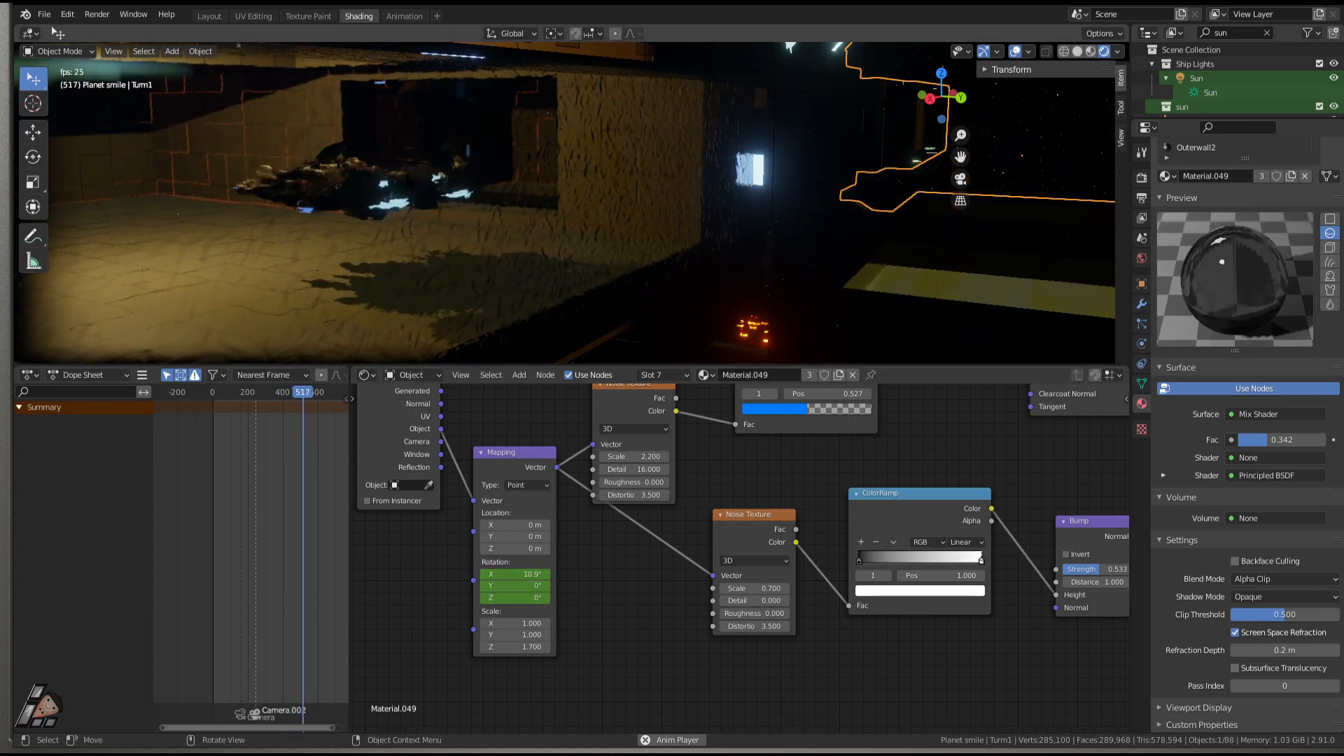
{"action": "key", "text": "Tab"}
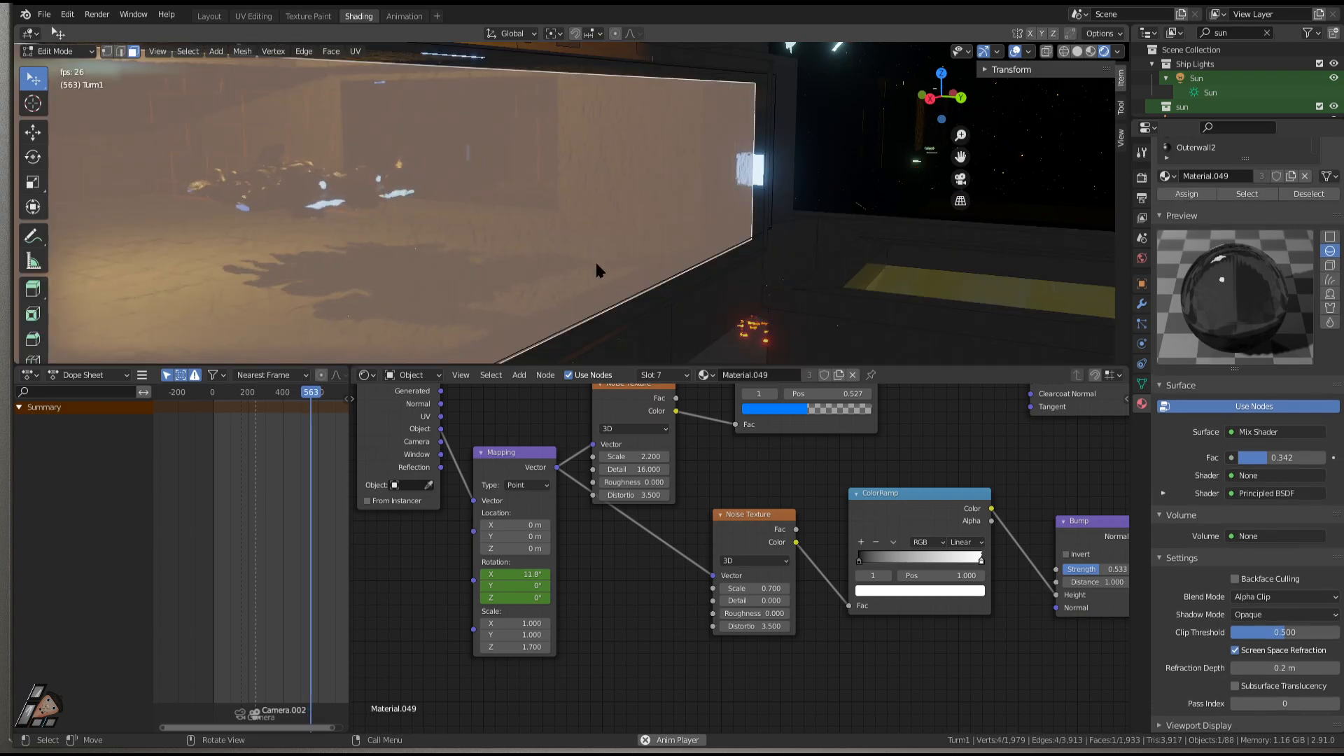
{"action": "key", "text": "Tab"}
Fly the viewport through the window into the building to view the ships and planet from the interior.
{"action": "left_click", "coordinate": [595, 265]}
{"action": "middle_click_drag", "start_coordinate": [595, 265], "coordinate": [568, 215]}
{"action": "scroll", "coordinate": [493, 245], "scroll_direction": "up", "scroll_amount": 3}
{"action": "key", "text": "shift+grave"}
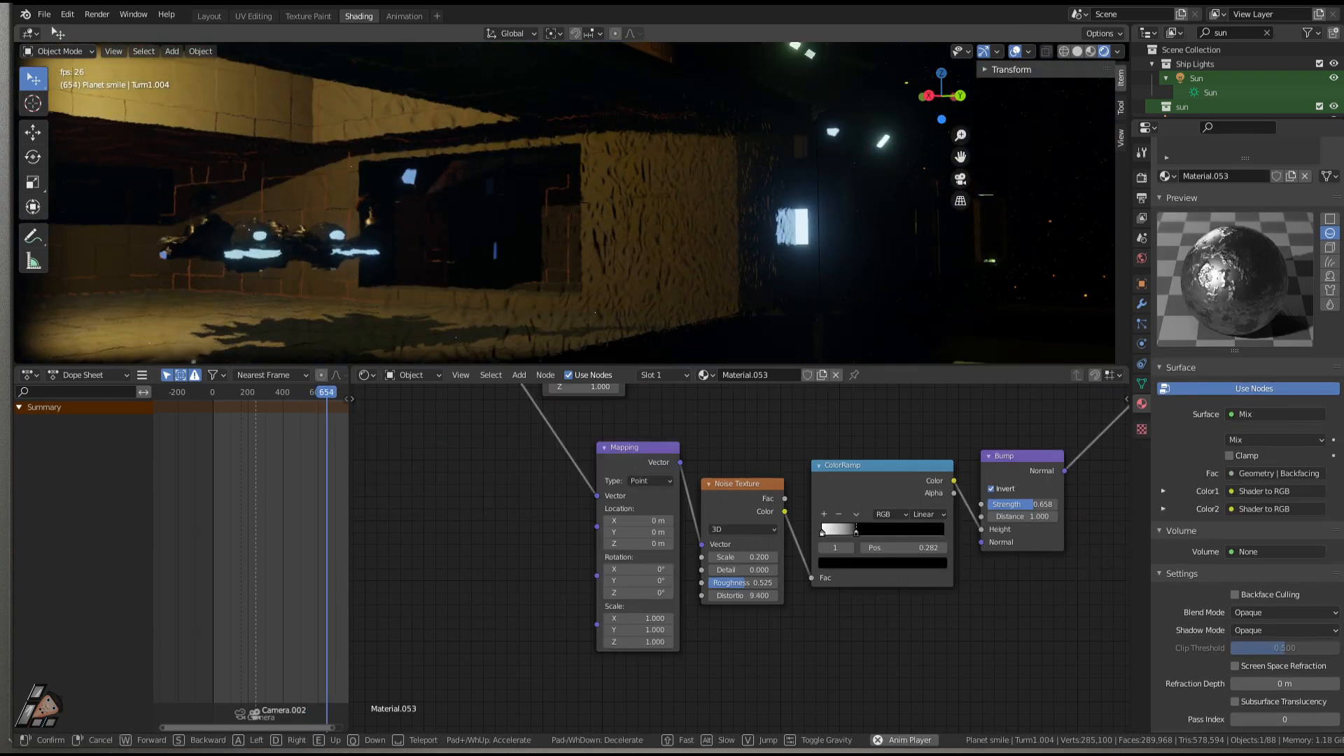
{"action": "key", "text": "w"}
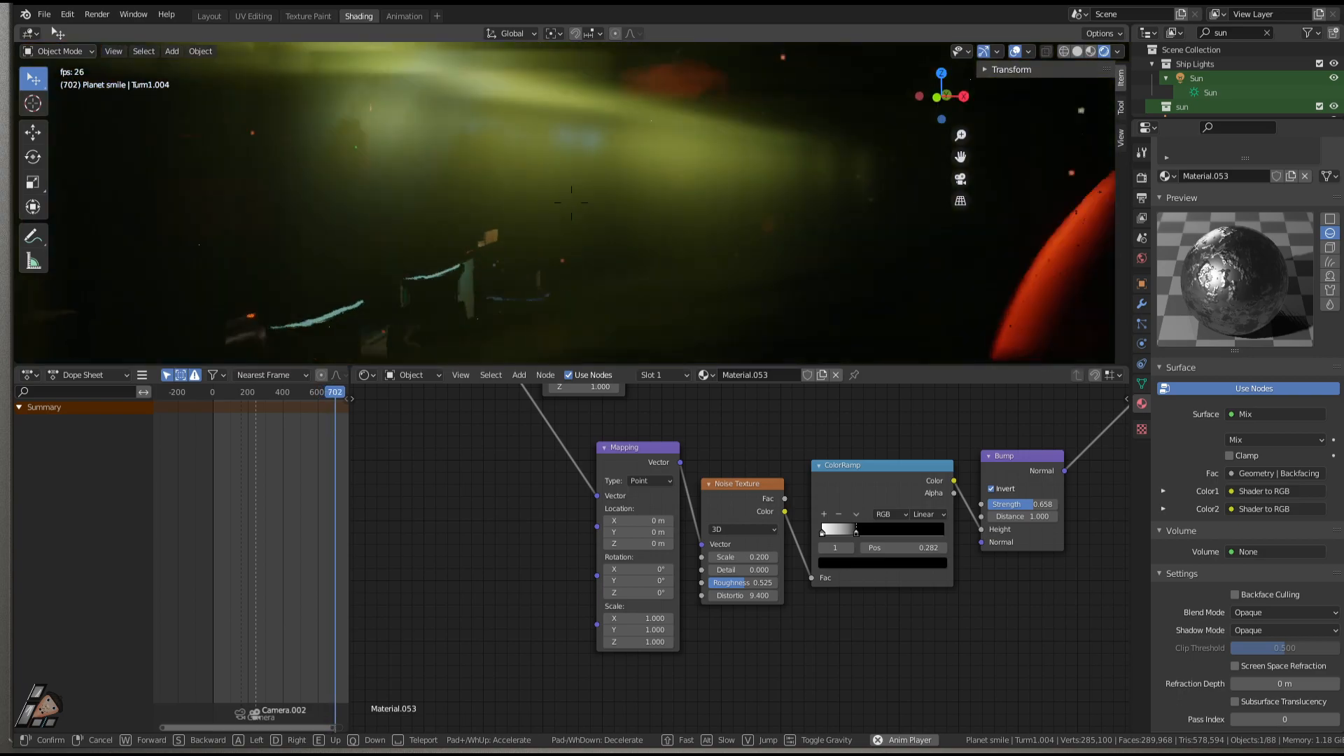
{"action": "key", "text": "s"}
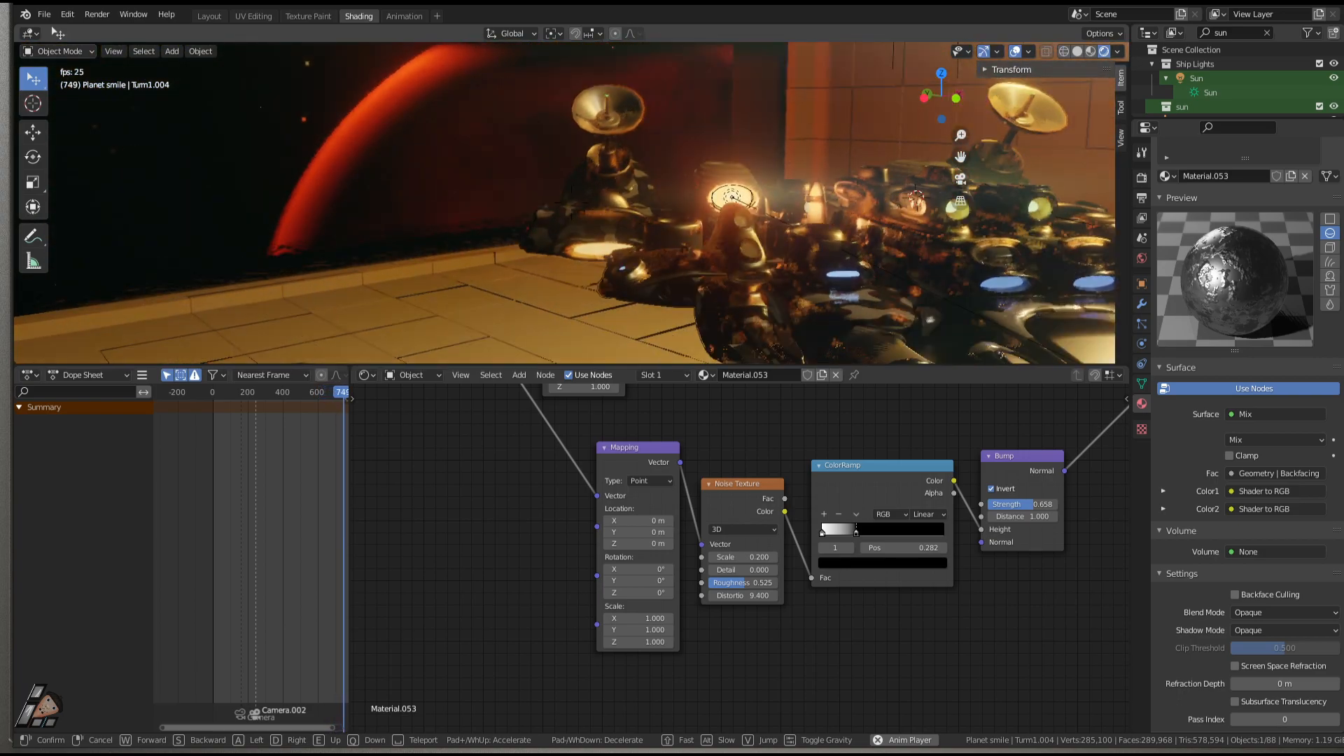
{"action": "key", "text": "a"}
{"action": "left_click", "coordinate": [567, 203]}
Select the rounded pane Cube.031 at the window and examine the Principled BSDF of its Material.082.
{"action": "key", "text": "Tab"}
{"action": "key", "text": "Tab"}
{"action": "left_click", "coordinate": [548, 337]}
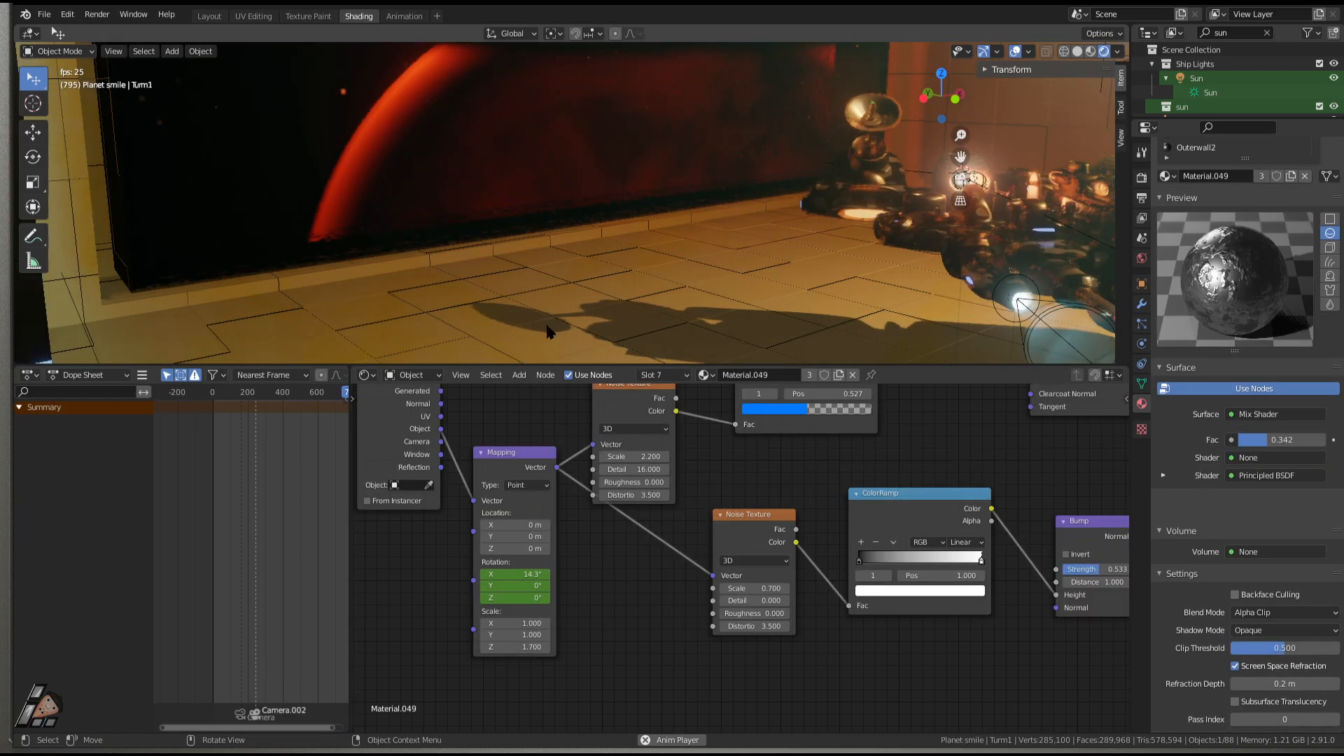
{"action": "left_click", "coordinate": [509, 141]}
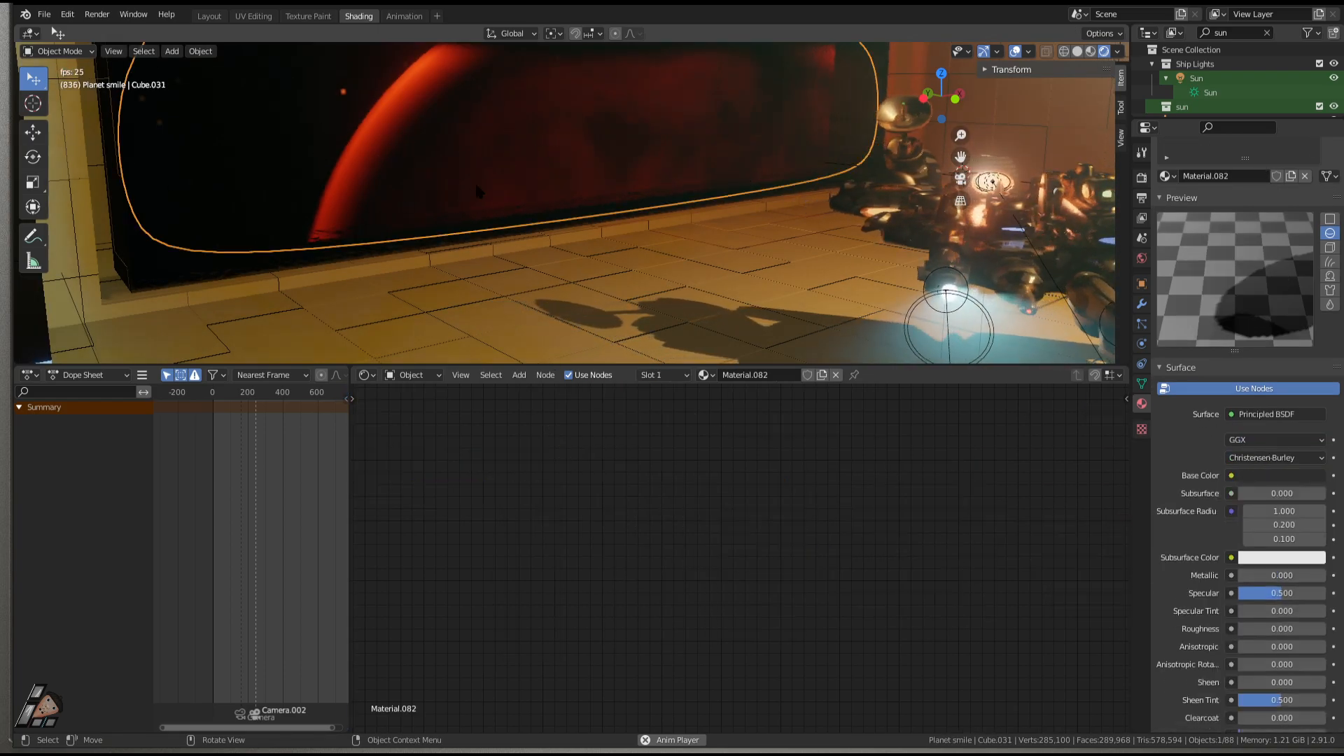
{"action": "key", "text": "Home"}
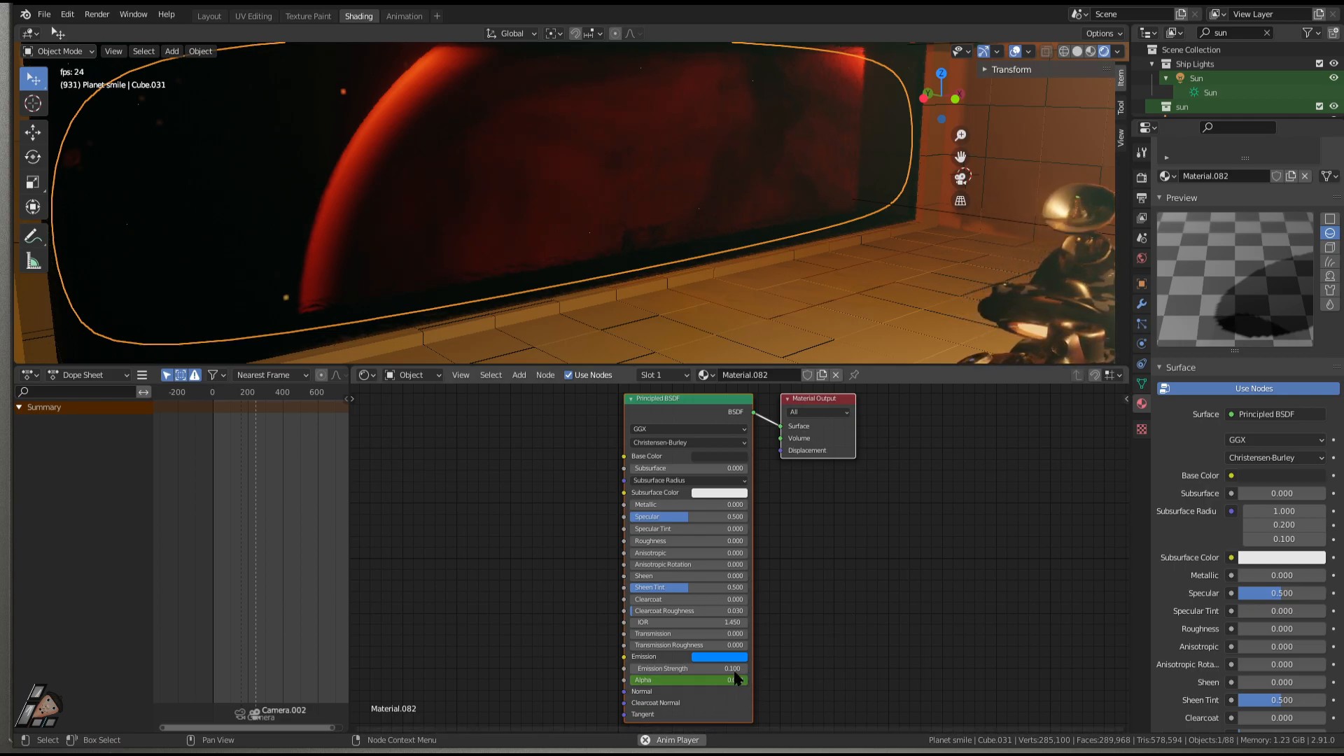
{"action": "scroll", "coordinate": [693, 665], "scroll_direction": "up", "scroll_amount": 1}
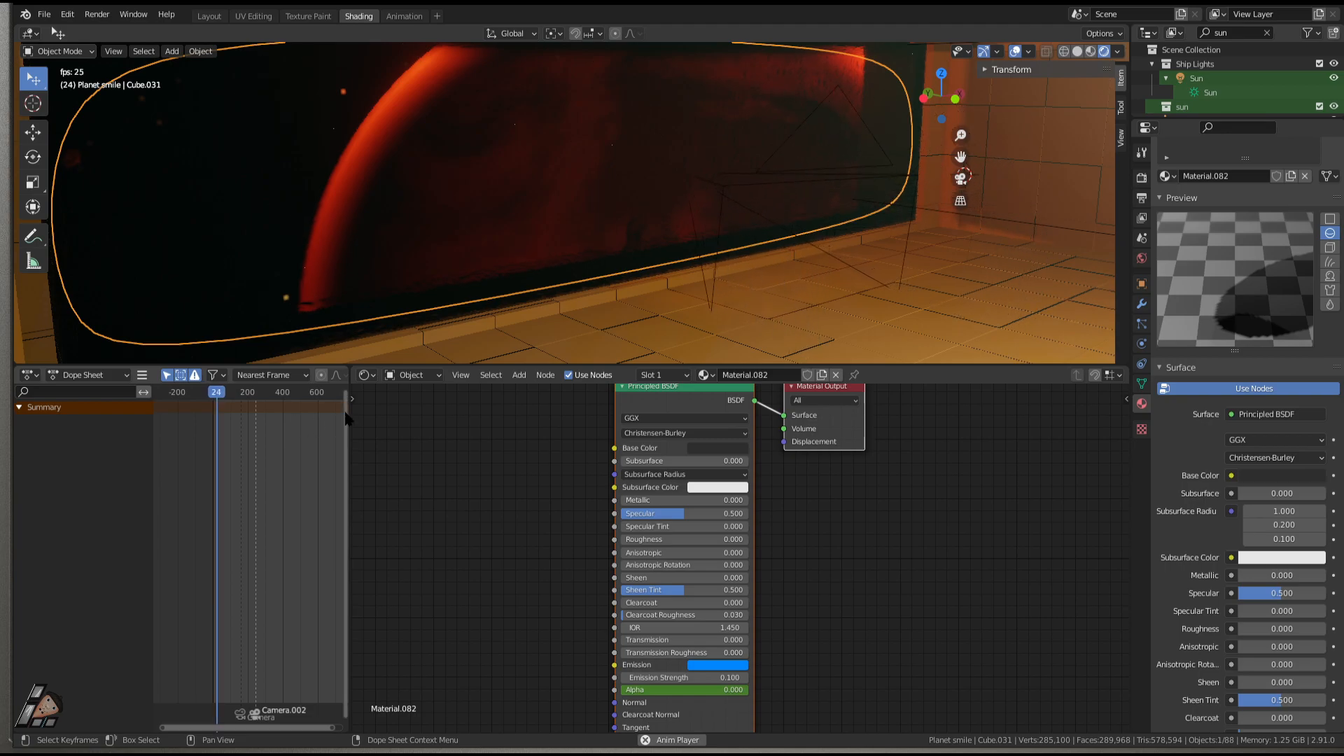
Scrub the timeline to about frame 194 and stop playback to check the pane's keyframed Alpha.
{"action": "left_click_drag", "start_coordinate": [239, 394], "coordinate": [246, 392]}
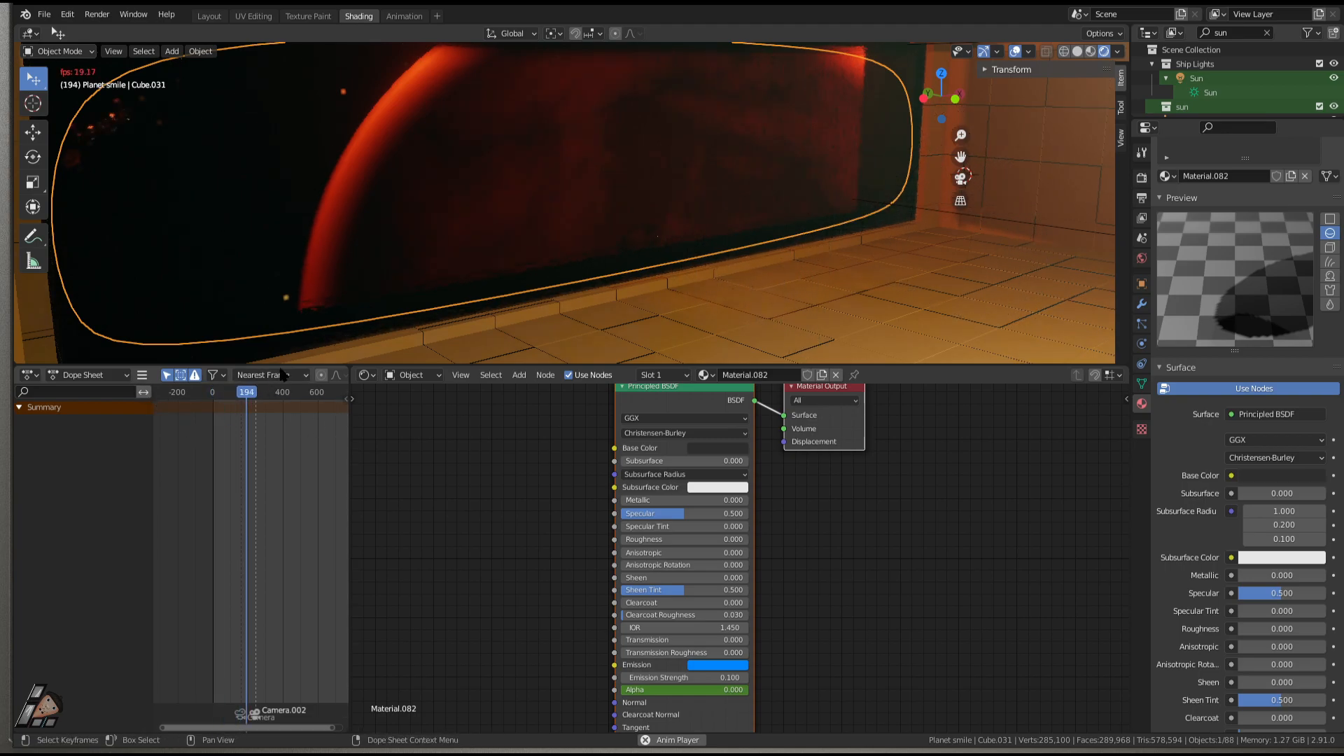
{"action": "key", "text": "space"}
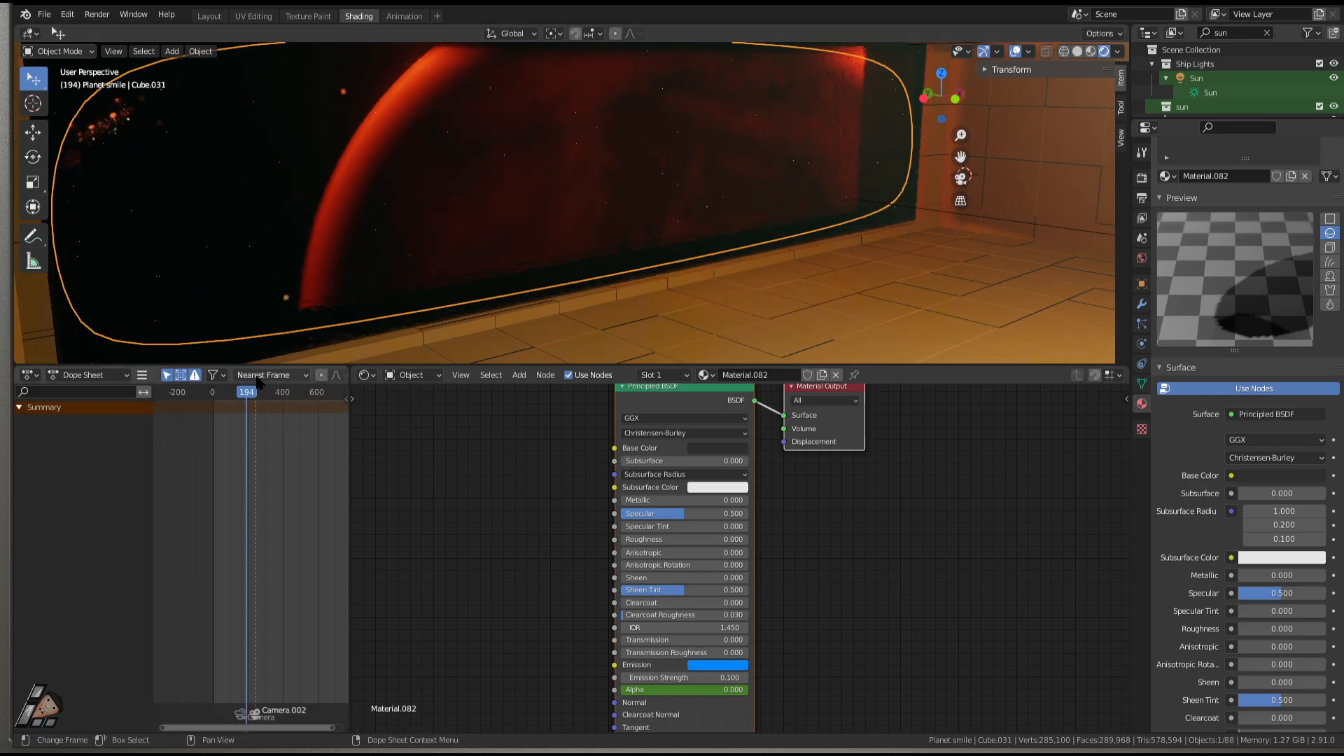
{"action": "left_click", "coordinate": [260, 393]}
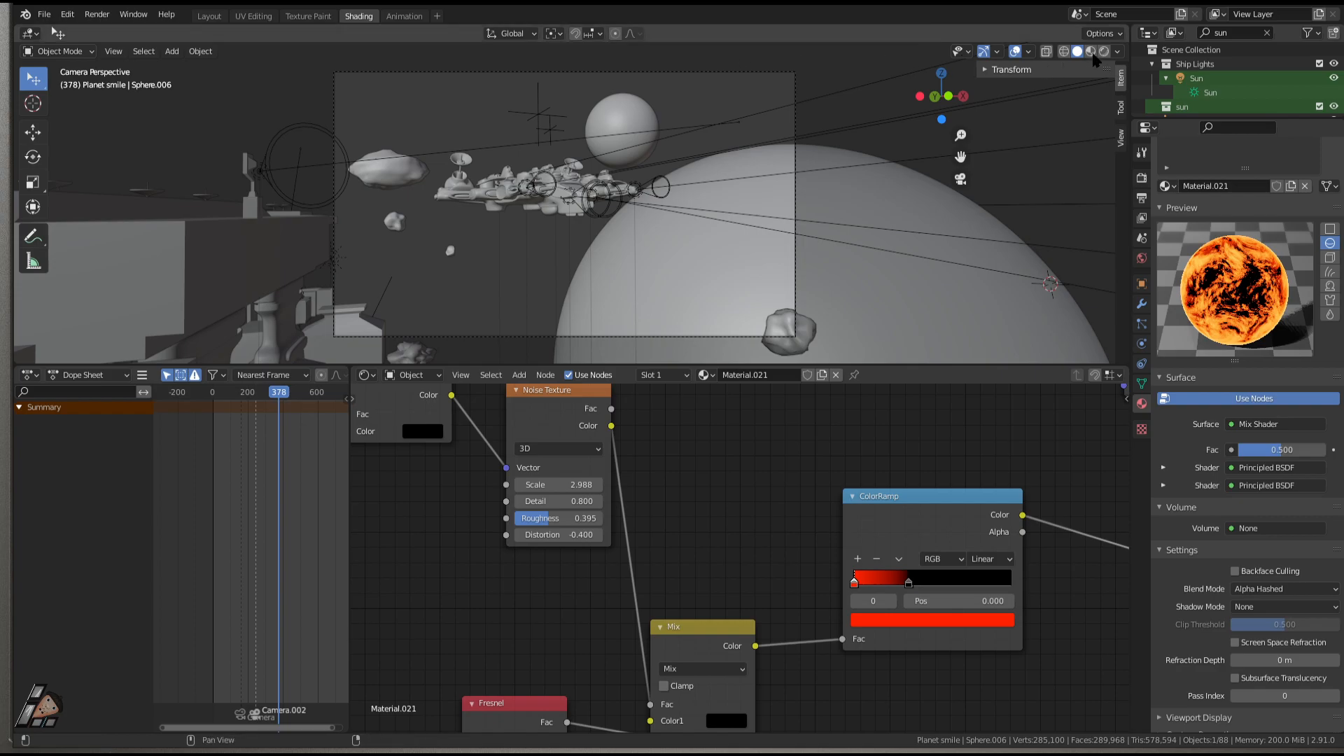
Switch the camera view to Rendered shading and play the animation up to frame 419 to preview the particle window.
{"action": "left_click", "coordinate": [1104, 51]}
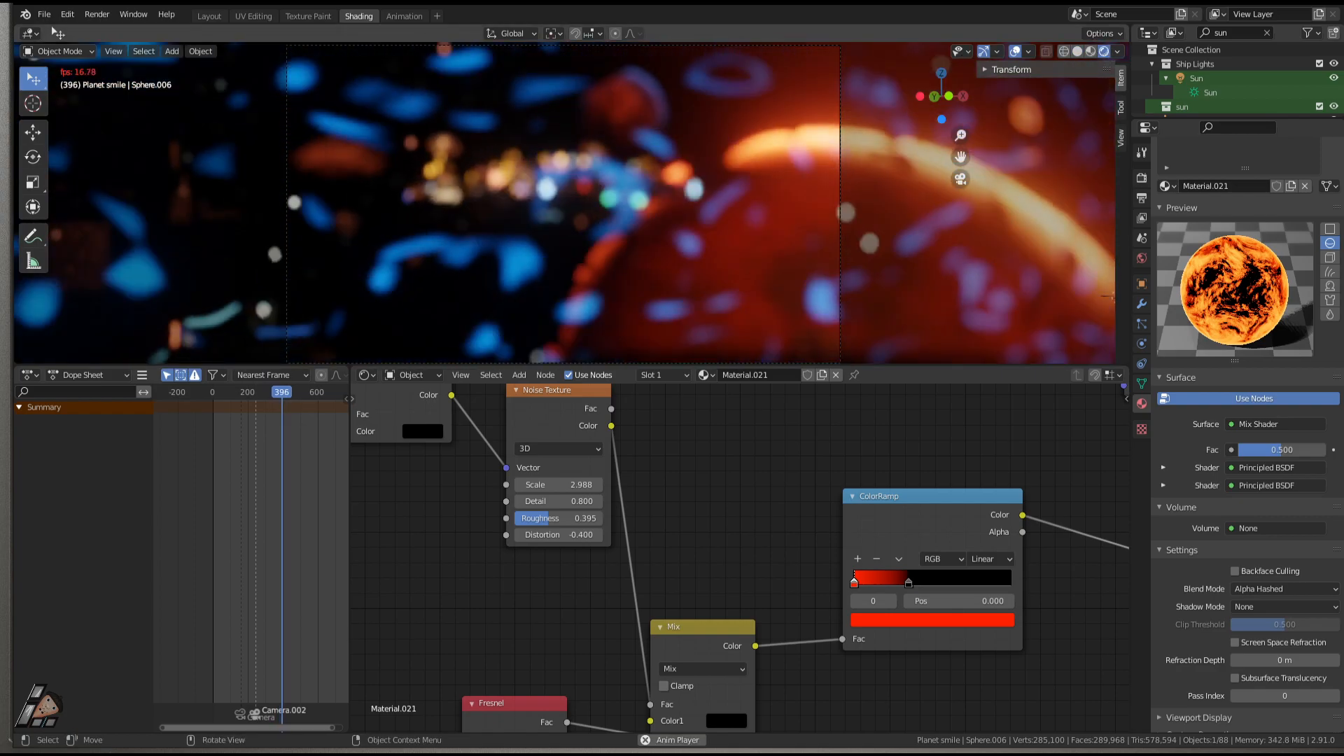
{"action": "key", "text": "space"}
{"action": "scroll", "coordinate": [714, 514], "scroll_direction": "down", "scroll_amount": 4}
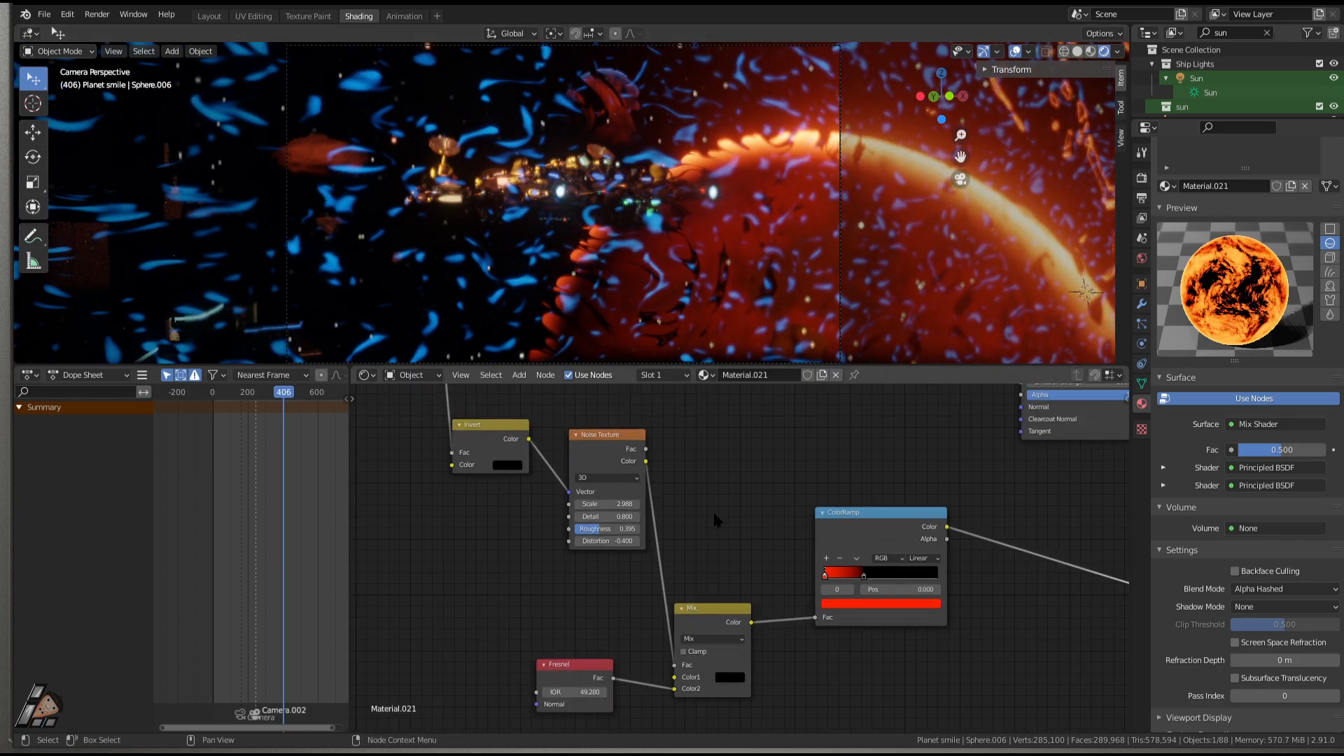
{"action": "key", "text": "space"}
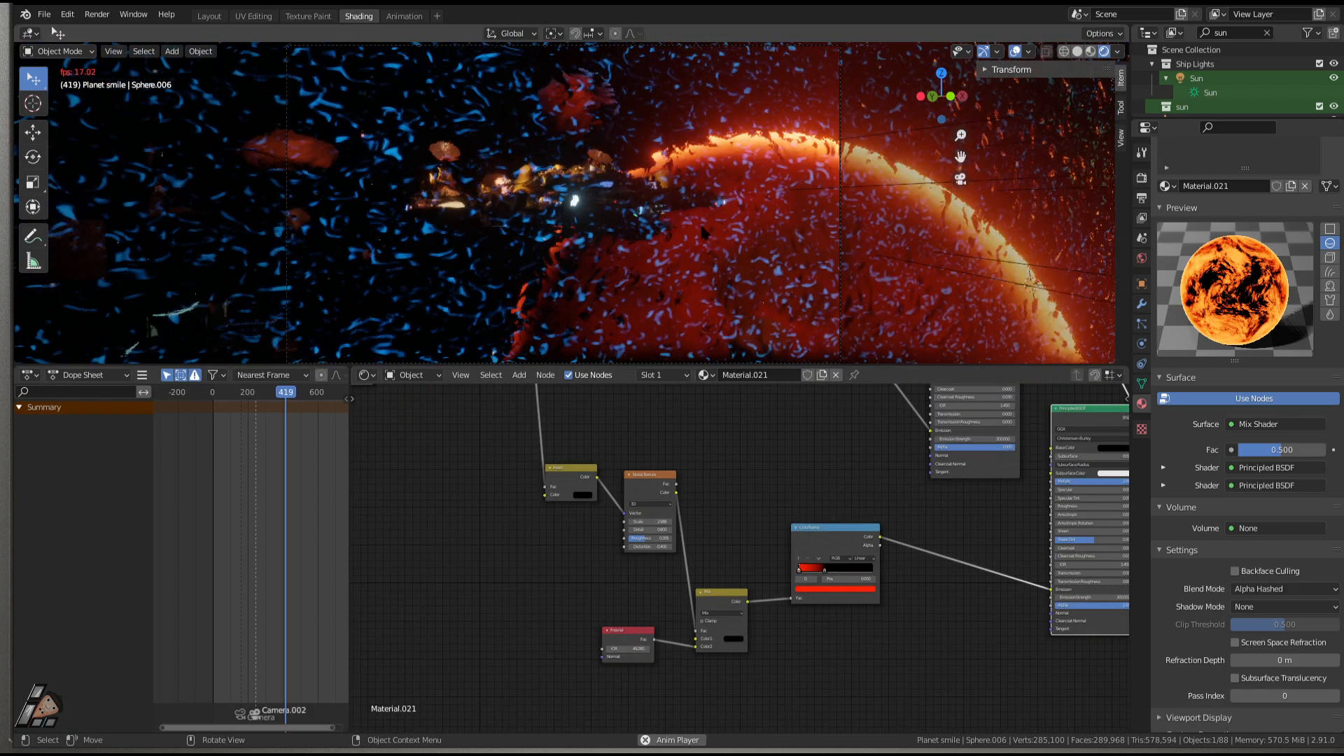
{"action": "key", "text": "space"}
Select the pane Cube.031 and view it from outside the building in Material Preview shading.
{"action": "left_click", "coordinate": [706, 238]}
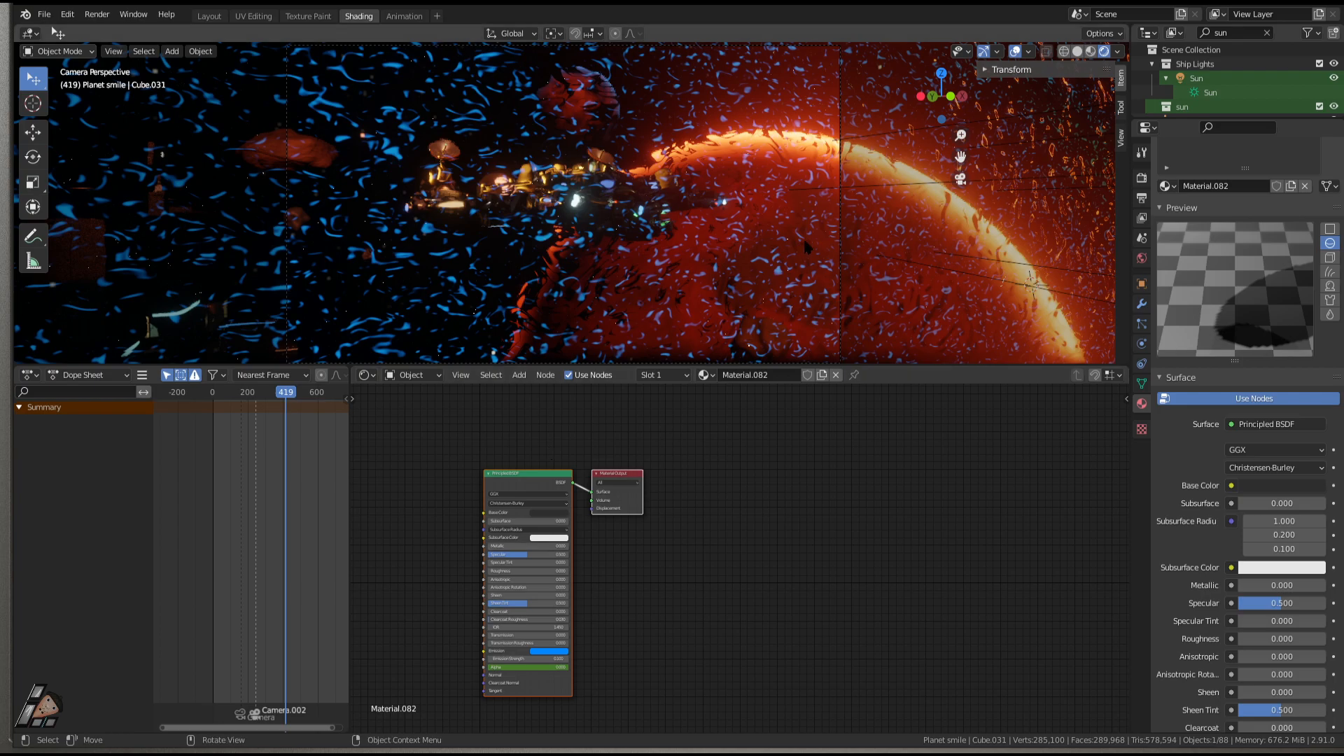
{"action": "middle_click_drag", "start_coordinate": [744, 260], "coordinate": [658, 300]}
{"action": "scroll", "coordinate": [658, 301], "scroll_direction": "down", "scroll_amount": 4}
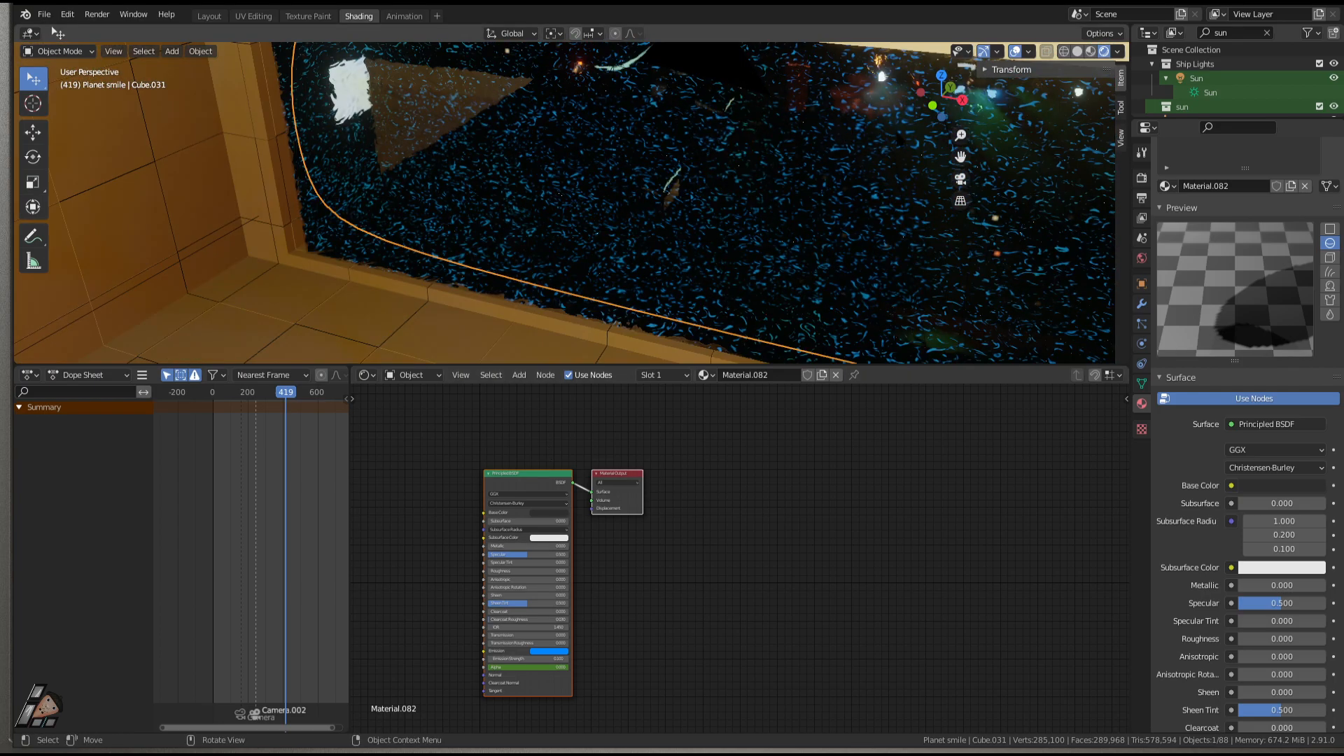
{"action": "left_click", "coordinate": [1090, 51]}
{"action": "mouse_move", "coordinate": [849, 233]}
{"action": "middle_mouse_down"}
{"action": "mouse_move", "coordinate": [621, 217]}
{"action": "mouse_move", "coordinate": [610, 195]}
{"action": "mouse_move", "coordinate": [770, 105]}
{"action": "middle_mouse_up"}
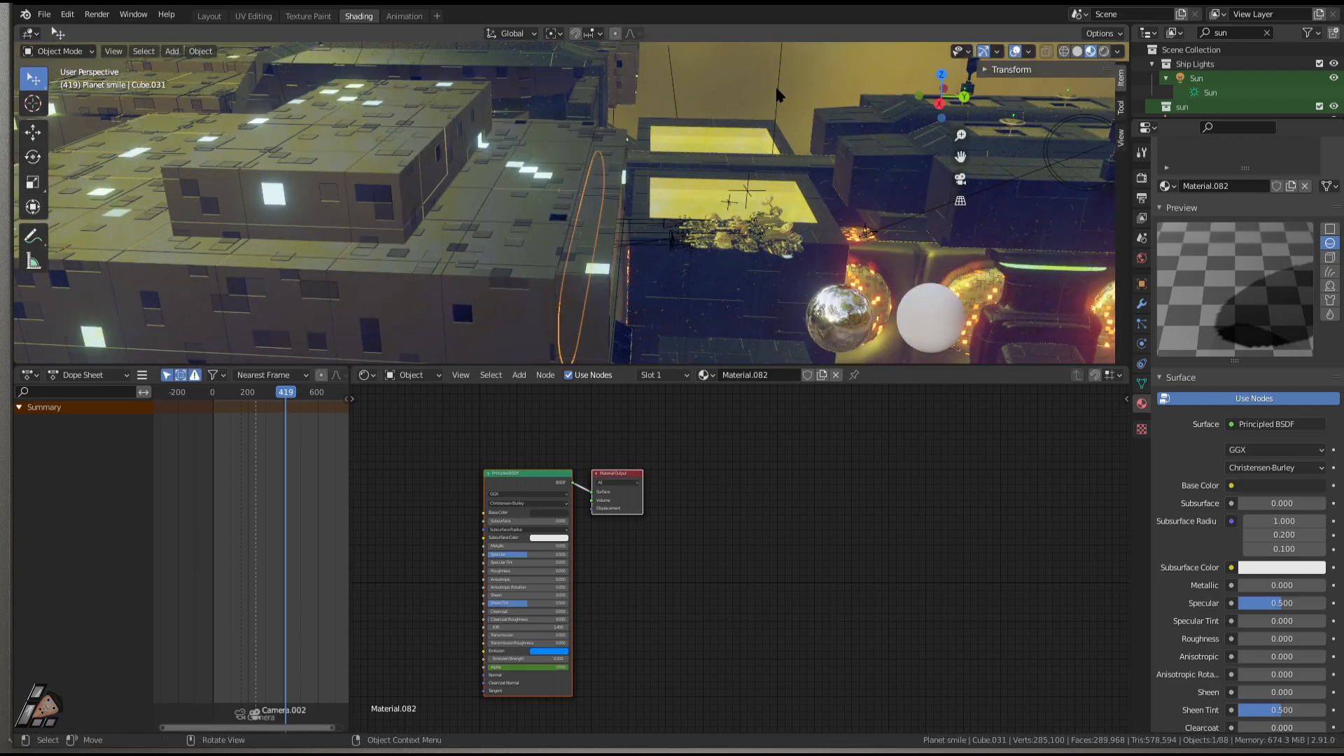
Invert the object selection so that everything except the pane Cube.031 is selected.
{"action": "key", "text": "Tab"}
{"action": "key", "text": "Tab"}
{"action": "left_click", "coordinate": [144, 51]}
{"action": "left_click", "coordinate": [158, 102]}
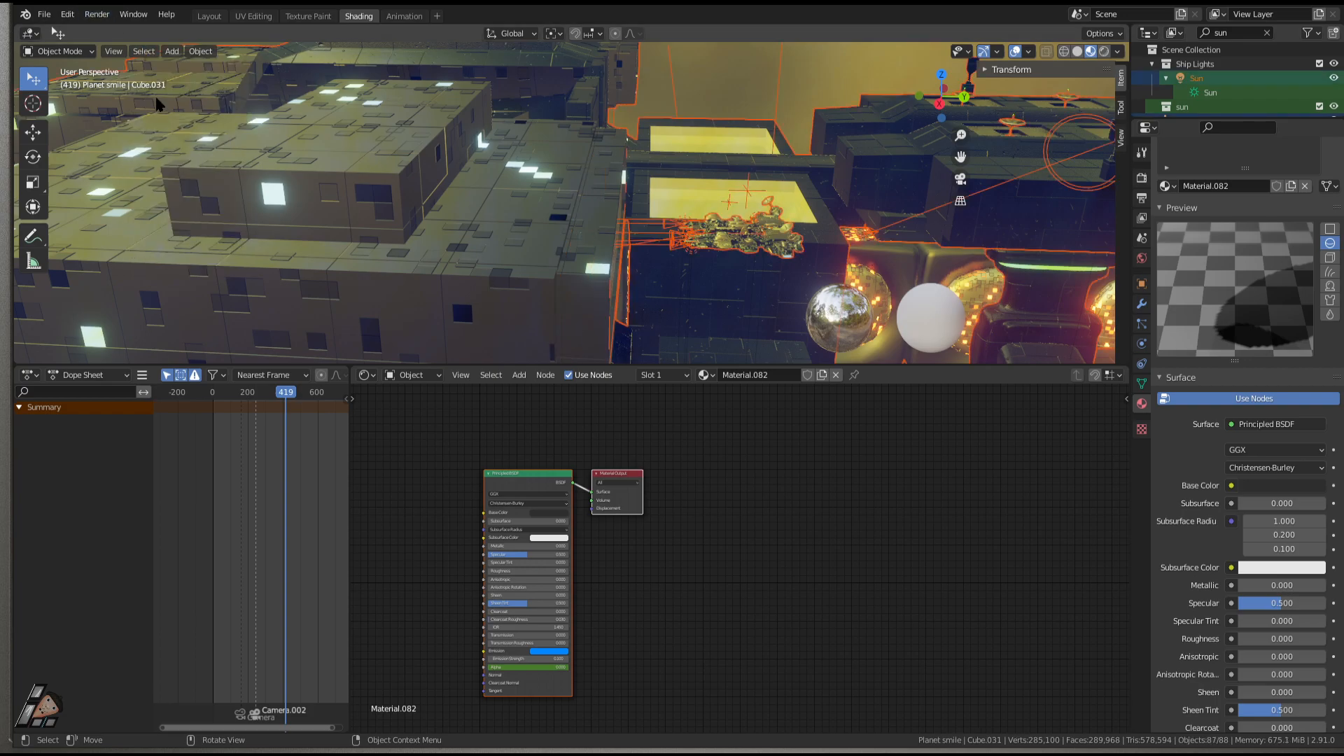
{"action": "key", "text": "h"}
{"action": "key", "text": "alt+h"}
{"action": "middle_click_drag", "start_coordinate": [645, 266], "coordinate": [630, 268]}
{"action": "left_click", "coordinate": [561, 266]}
{"action": "left_click_drag", "start_coordinate": [561, 267], "coordinate": [586, 201]}
{"action": "key", "text": "ctrl+z"}
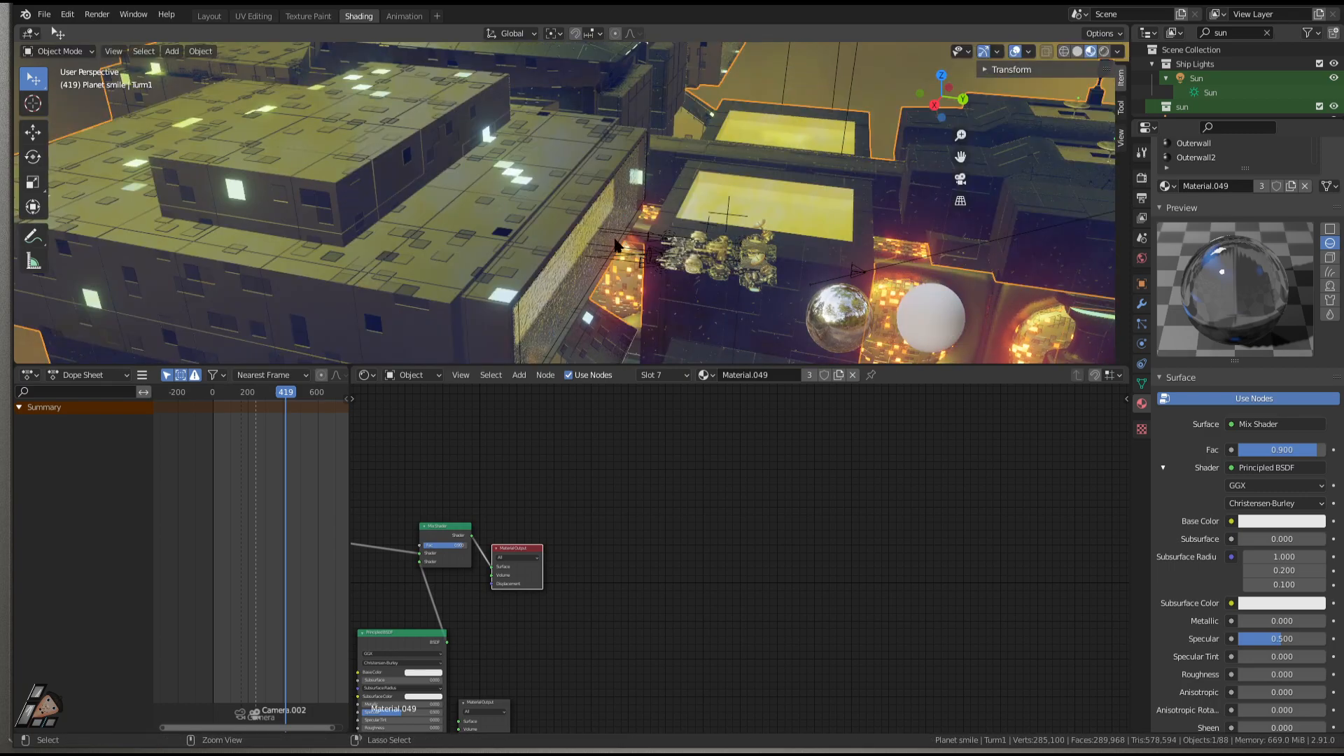
Try to isolate the pane Cube.031 by hiding the inverted selection, and undo the hiding.
{"action": "left_click", "coordinate": [614, 242]}
{"action": "left_click", "coordinate": [136, 52]}
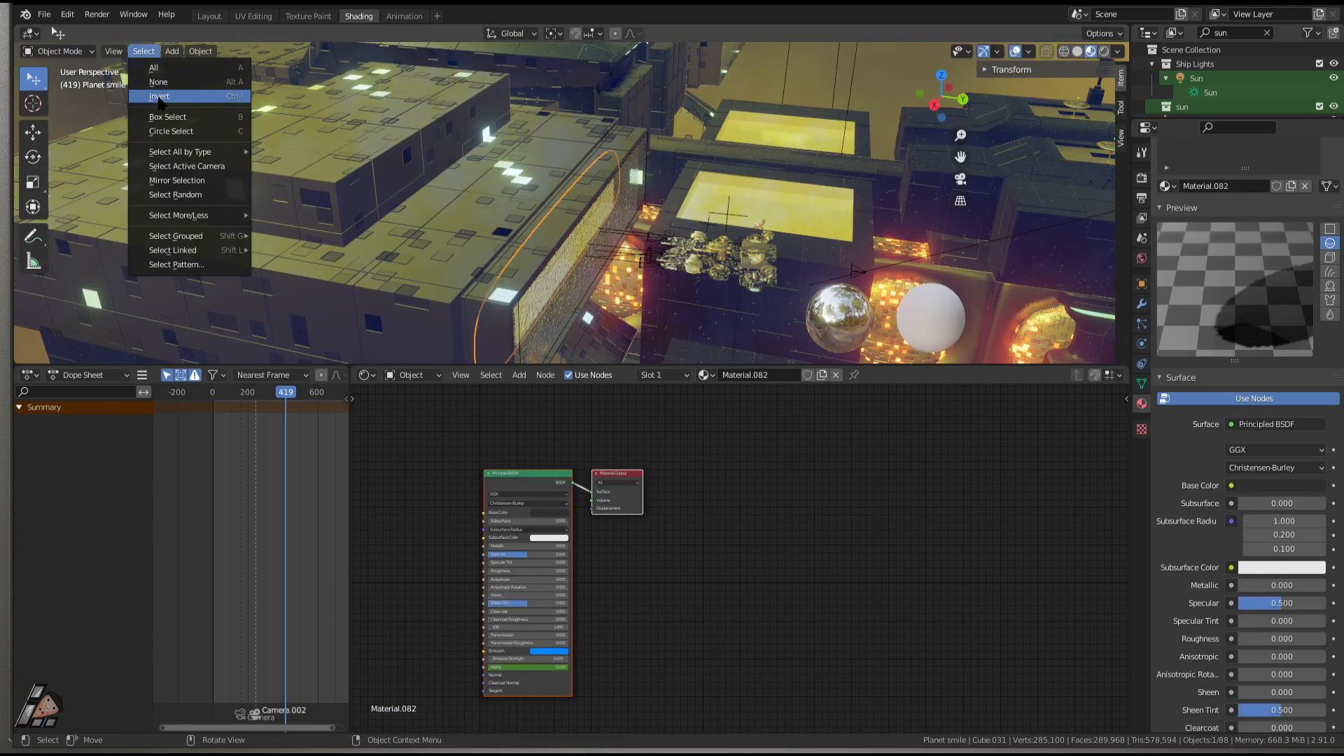
{"action": "left_click", "coordinate": [161, 96]}
{"action": "key", "text": "h"}
{"action": "key", "text": "ctrl+z"}
{"action": "key", "text": "ctrl+z"}
{"action": "key", "text": "ctrl+z"}
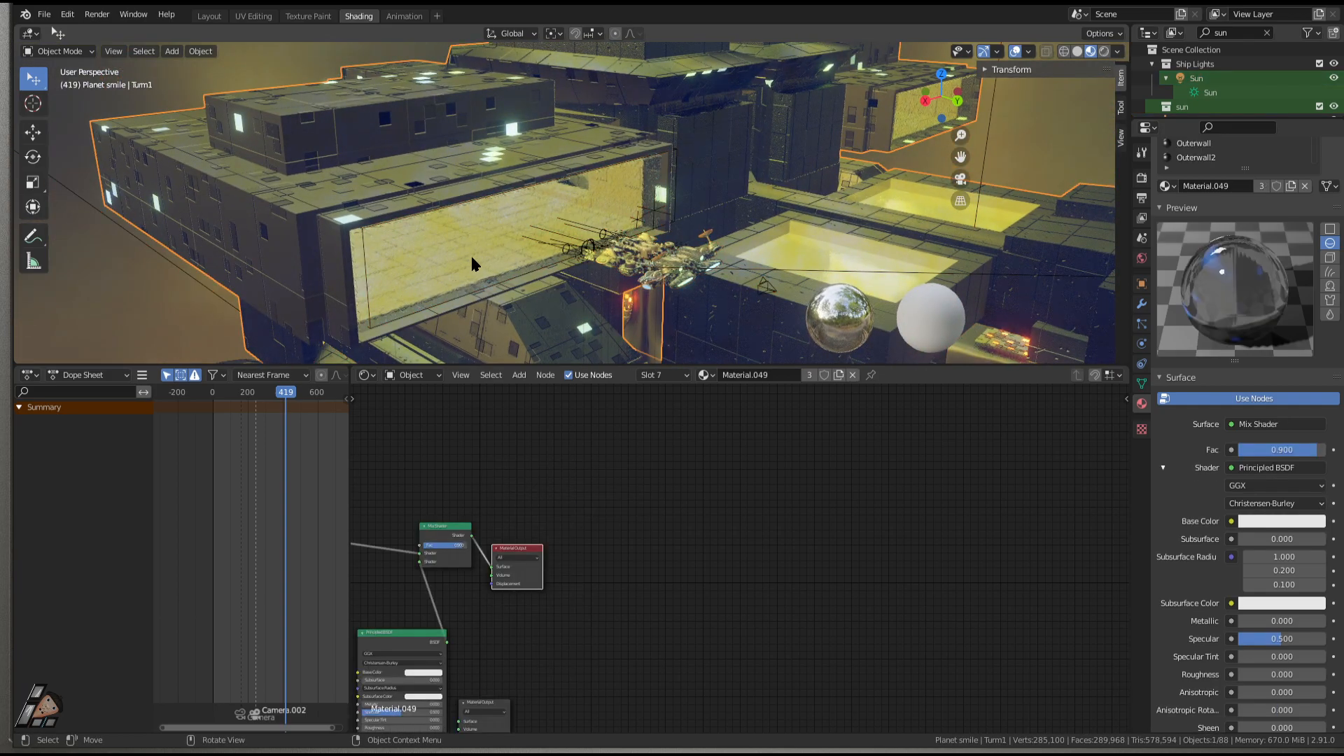
Reselect the window pane, hide all other objects, and undo back to only the pane selected.
{"action": "left_click", "coordinate": [489, 260]}
{"action": "left_click", "coordinate": [144, 51]}
{"action": "left_click", "coordinate": [161, 100]}
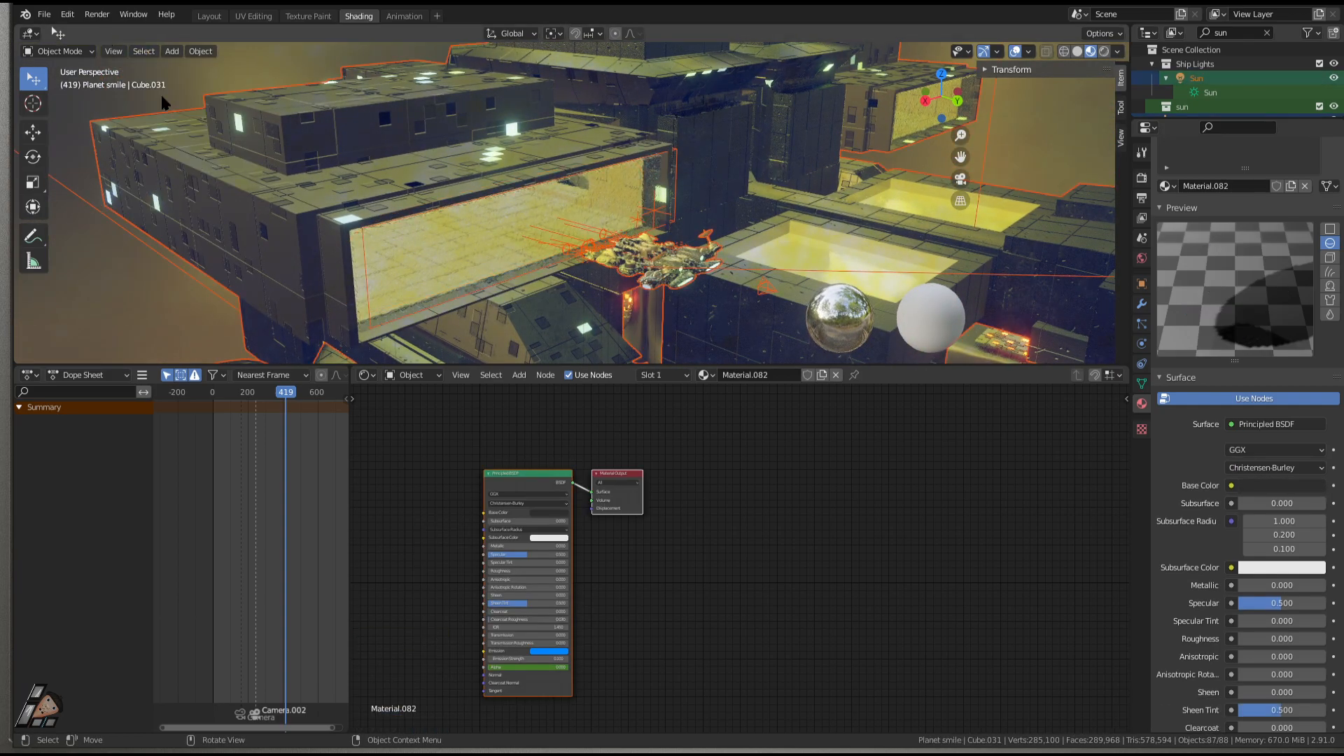
{"action": "key", "text": "h"}
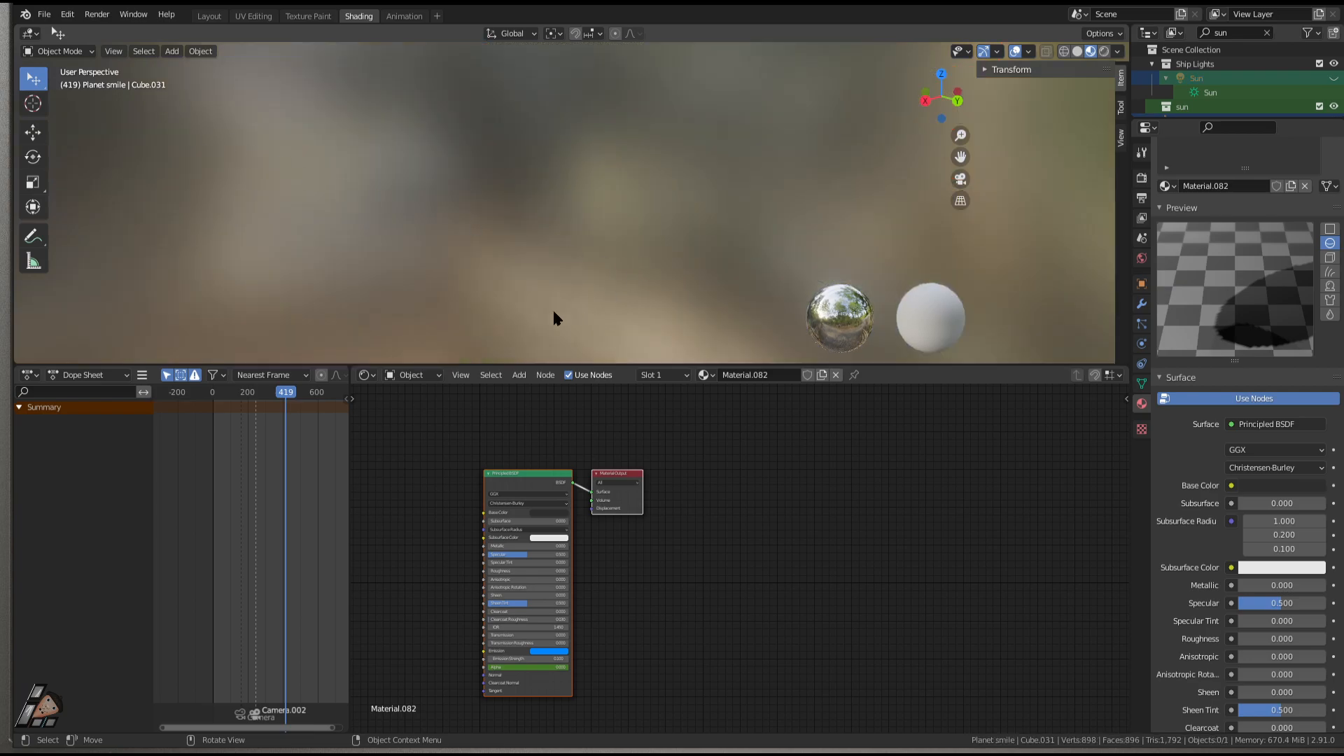
{"action": "key", "text": "ctrl+z"}
{"action": "key", "text": "ctrl+z"}
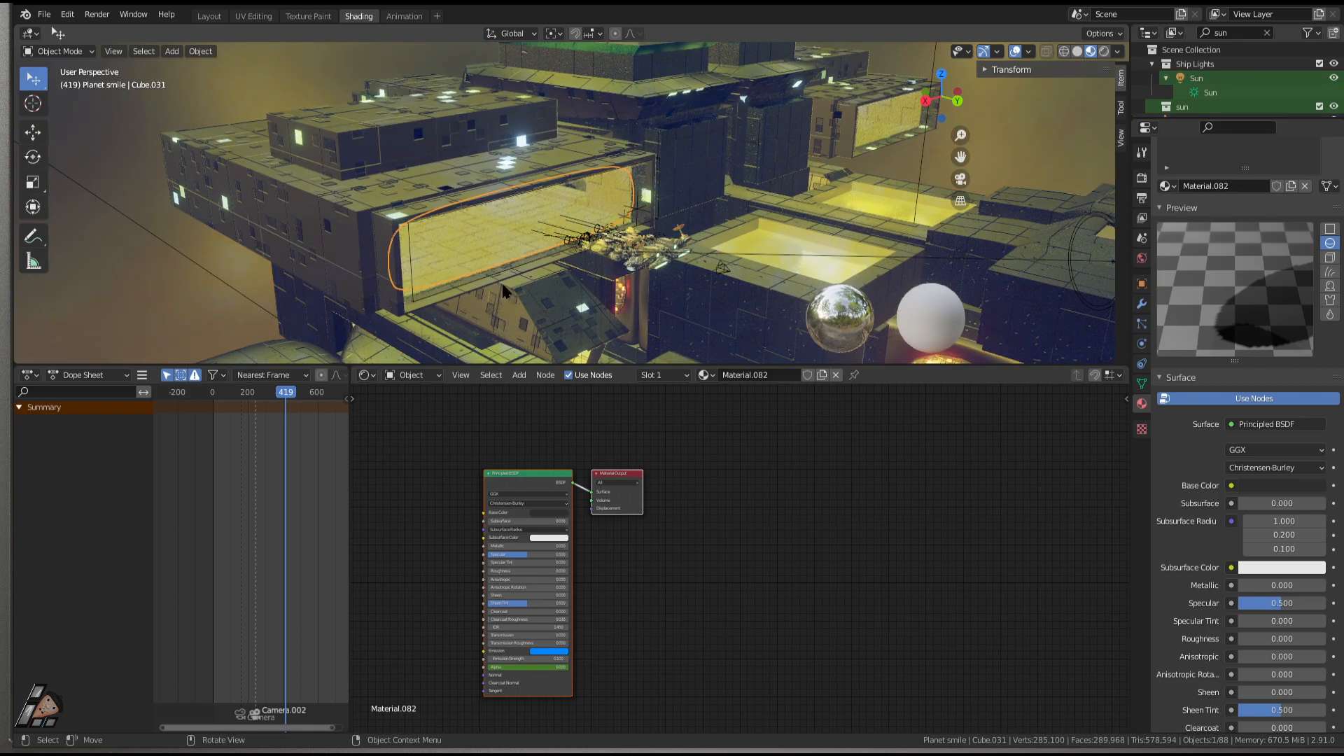
{"action": "middle_click_drag", "start_coordinate": [502, 282], "coordinate": [571, 248]}
{"action": "middle_click_drag", "start_coordinate": [364, 169], "coordinate": [476, 170]}
{"action": "left_click", "coordinate": [144, 53]}
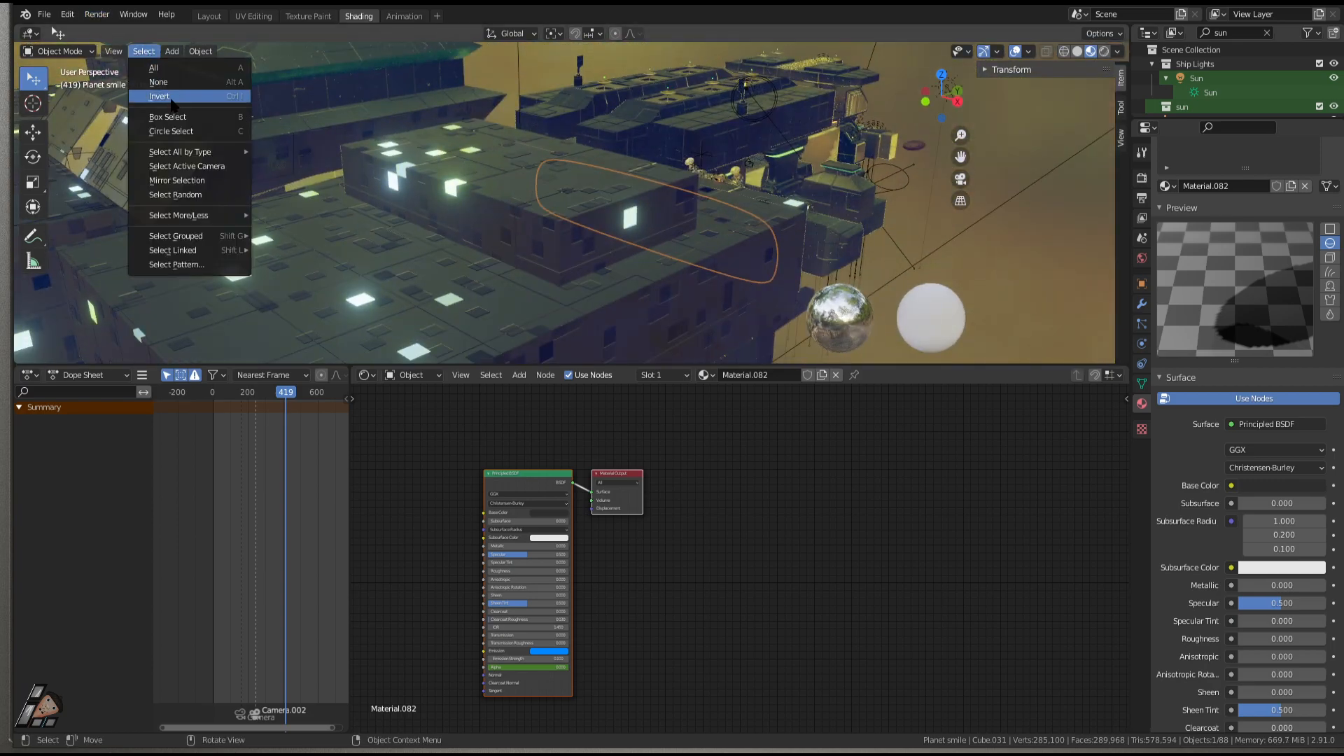
{"action": "left_click", "coordinate": [172, 98]}
{"action": "key", "text": "g"}
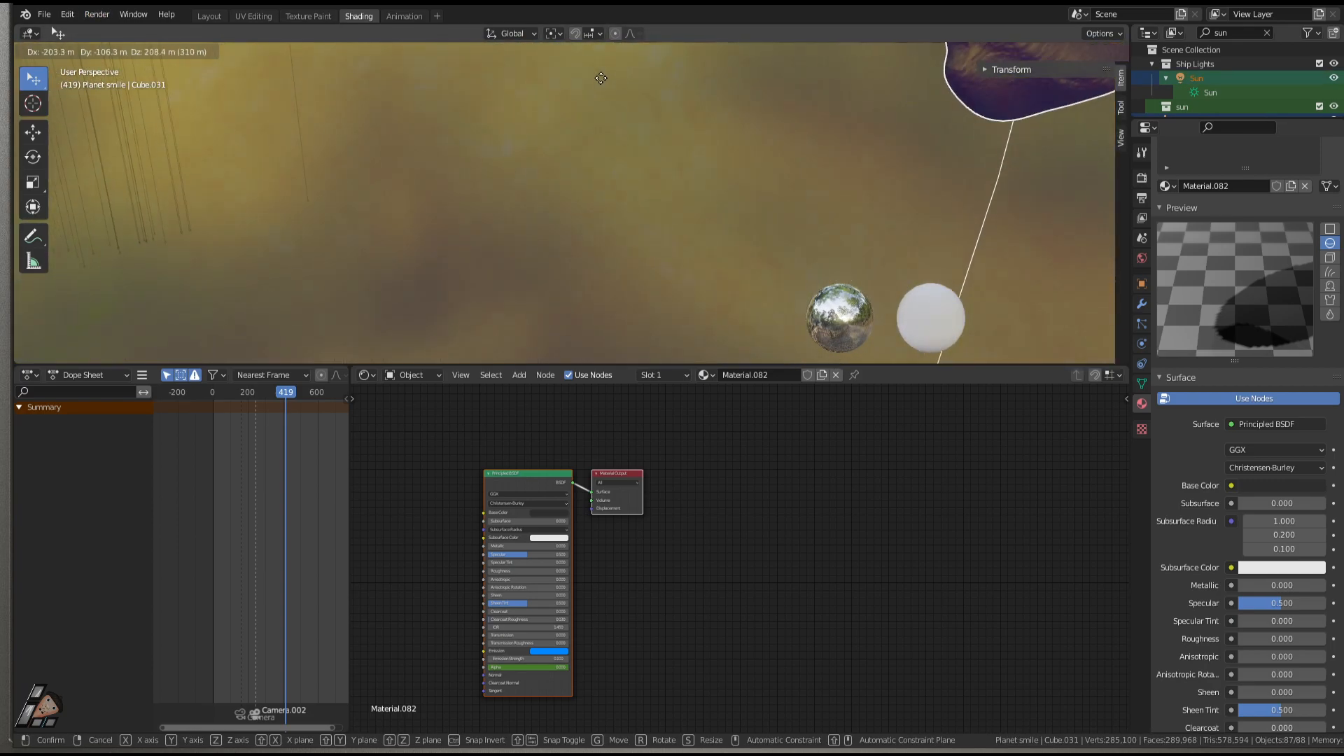
{"action": "right_click", "coordinate": [602, 81]}
{"action": "scroll", "coordinate": [707, 211], "scroll_direction": "down", "scroll_amount": 3}
{"action": "key", "text": "ctrl+i"}
{"action": "key", "text": "Delete"}
Hide every object except the pane Cube.031, and reveal the hidden objects again.
{"action": "left_click", "coordinate": [143, 51]}
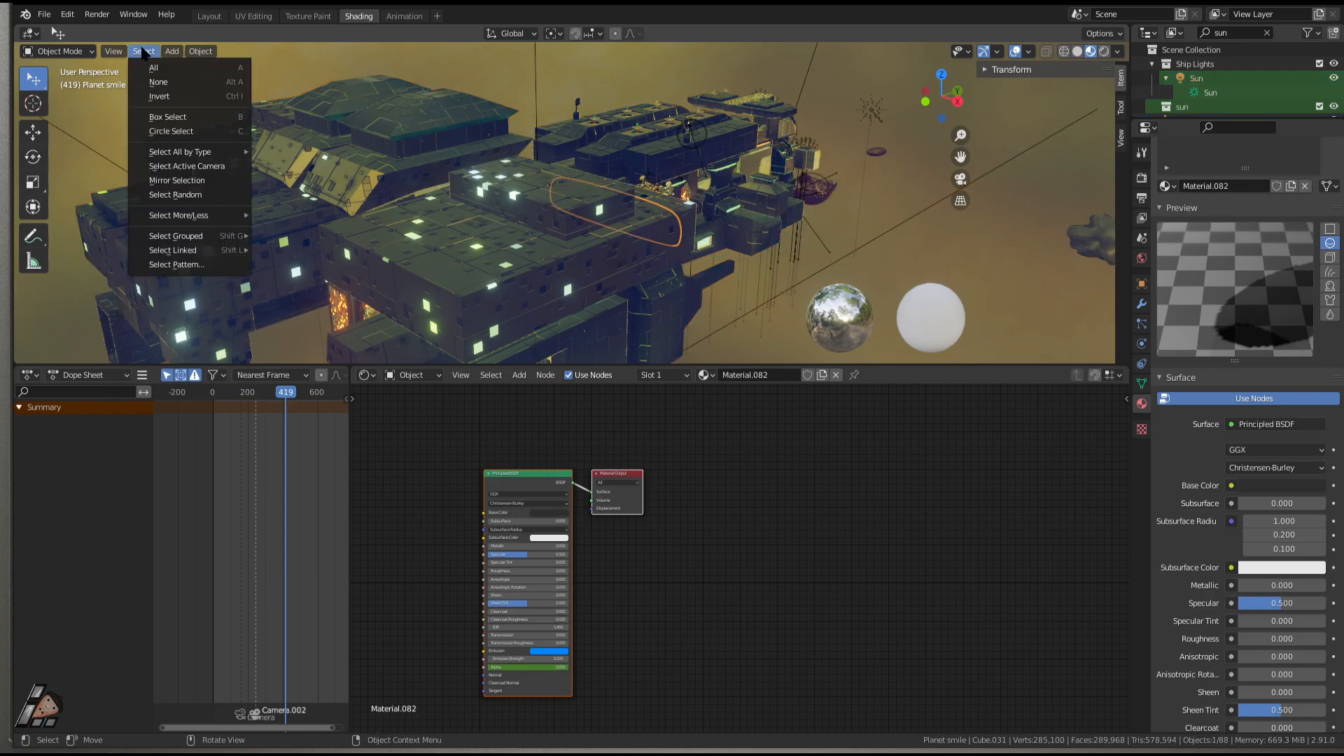
{"action": "left_click", "coordinate": [178, 102]}
{"action": "key", "text": "Delete"}
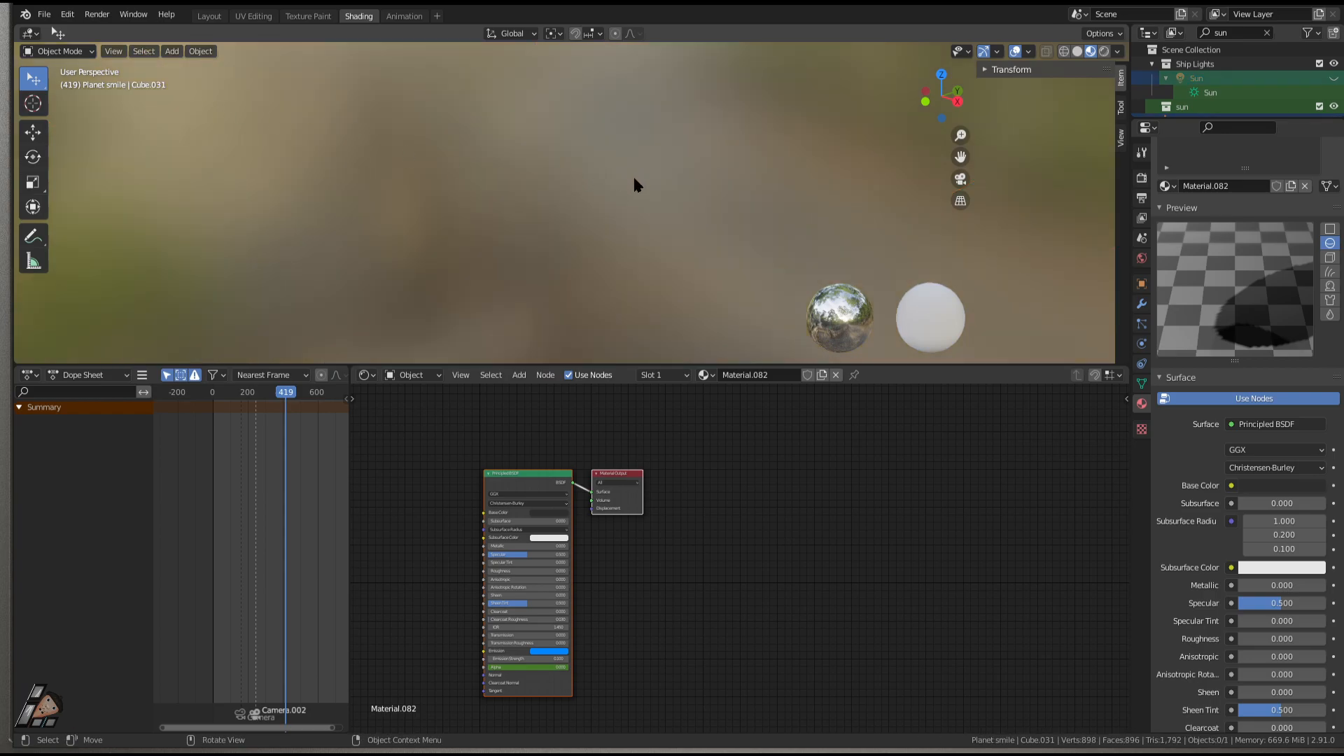
{"action": "key", "text": "alt+h"}
{"action": "middle_click_drag", "start_coordinate": [671, 241], "coordinate": [538, 166]}
{"action": "scroll", "coordinate": [611, 242], "scroll_direction": "up", "scroll_amount": 4}
{"action": "scroll", "coordinate": [611, 242], "scroll_direction": "up", "scroll_amount": 3}
{"action": "scroll", "coordinate": [536, 159], "scroll_direction": "up", "scroll_amount": 3}
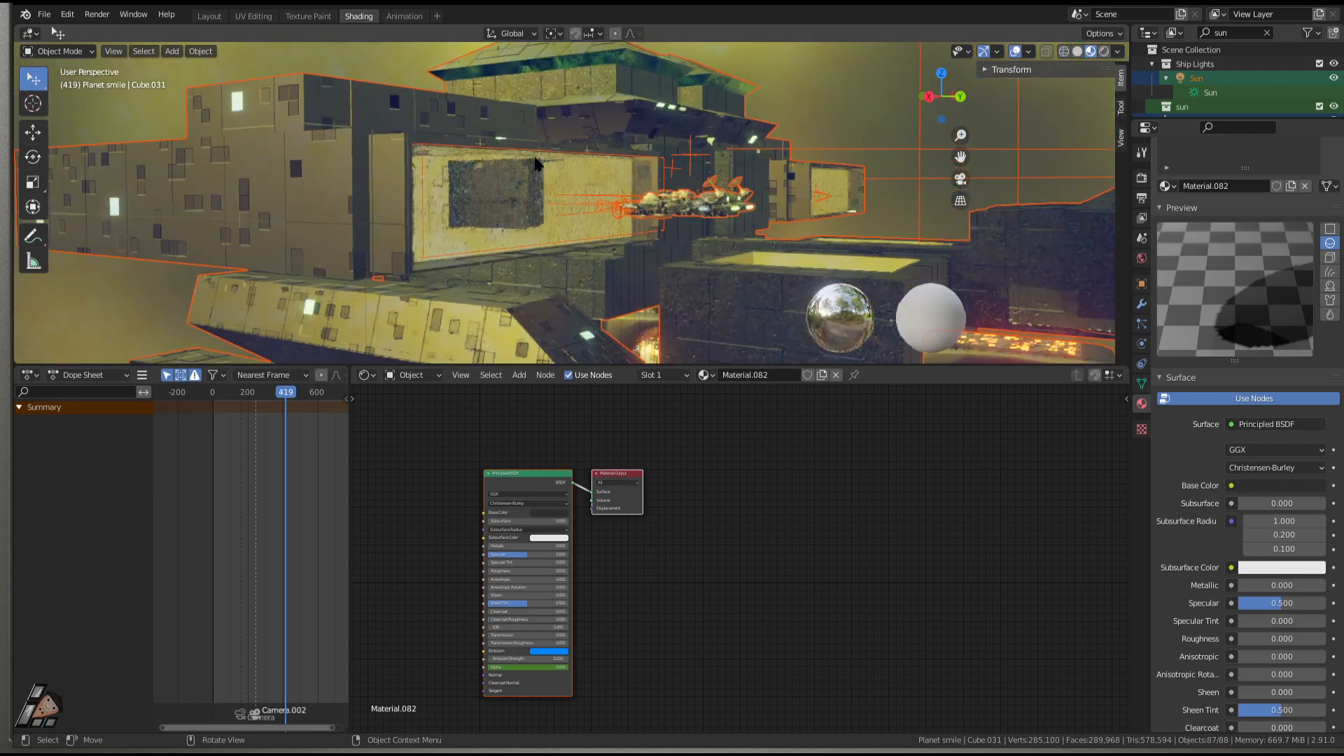
{"action": "scroll", "coordinate": [442, 239], "scroll_direction": "up", "scroll_amount": 3}
Try hiding the building and the window objects one at a time, and bring them back.
{"action": "left_click", "coordinate": [438, 240]}
{"action": "middle_click_drag", "start_coordinate": [463, 240], "coordinate": [483, 252]}
{"action": "scroll", "coordinate": [355, 243], "scroll_direction": "down", "scroll_amount": 2}
{"action": "scroll", "coordinate": [354, 243], "scroll_direction": "down", "scroll_amount": 2}
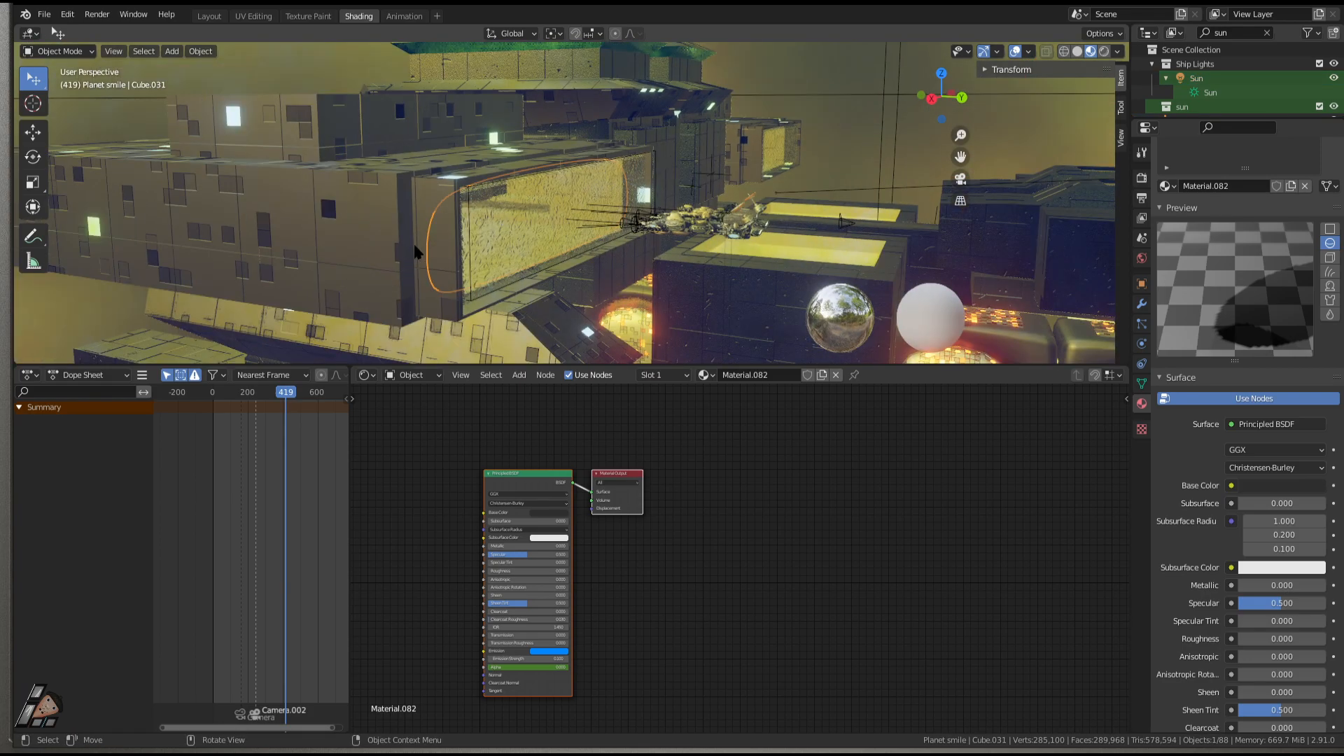
{"action": "left_click", "coordinate": [364, 248]}
{"action": "key", "text": "h"}
{"action": "left_click", "coordinate": [478, 271]}
{"action": "key", "text": "h"}
{"action": "key", "text": "ctrl+z"}
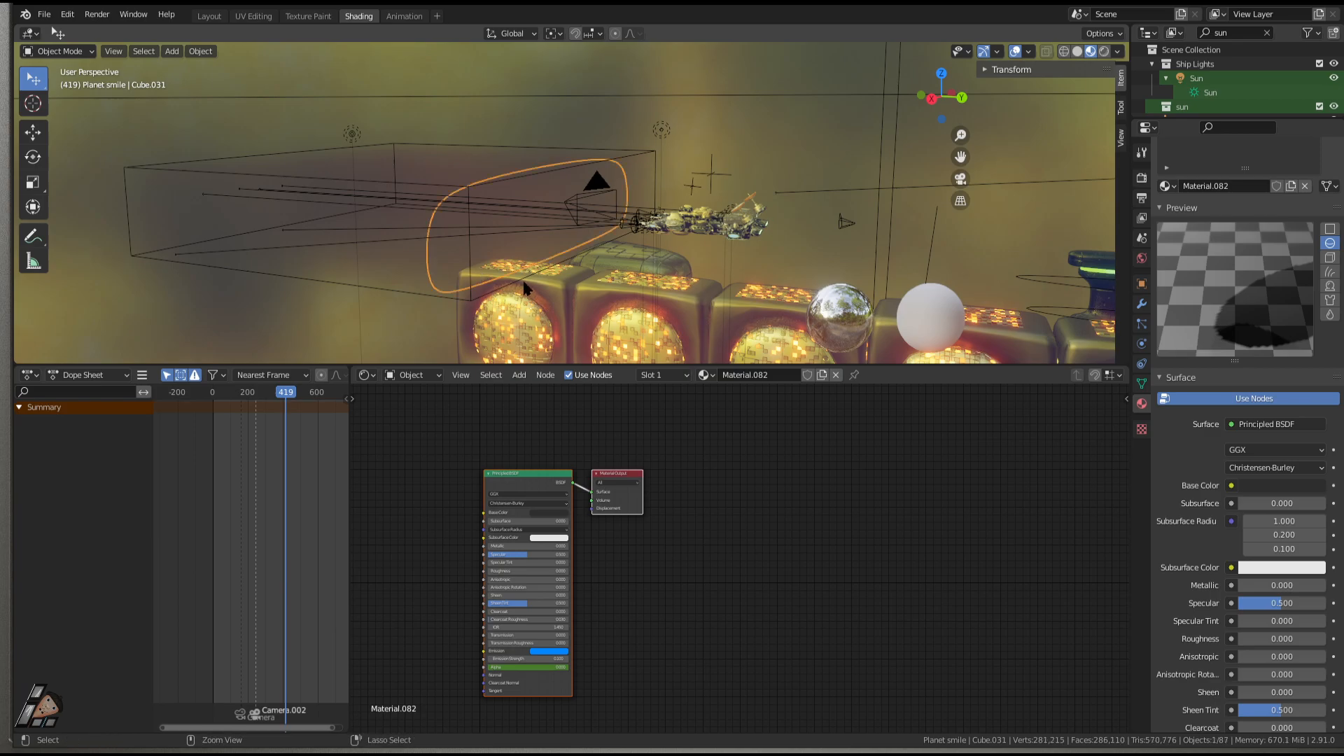
{"action": "key", "text": "ctrl+z"}
{"action": "key", "text": "alt+h"}
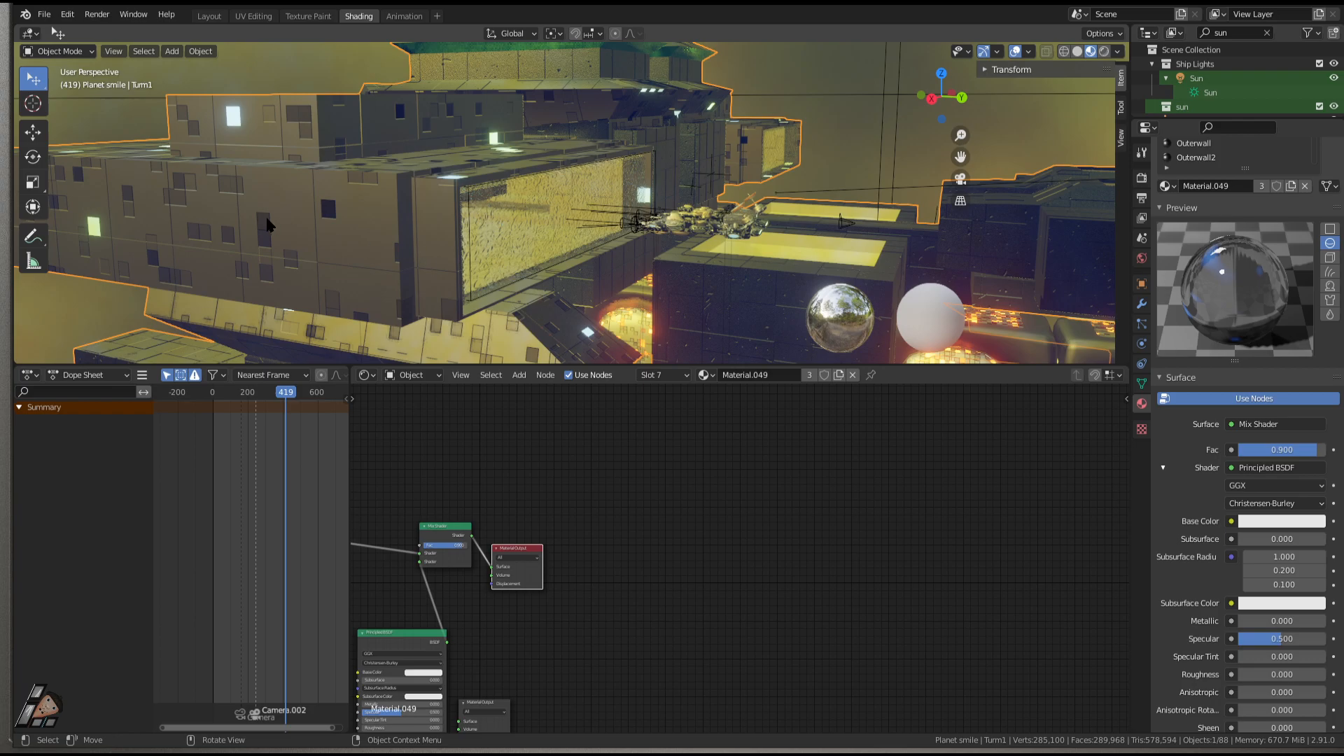
Isolate the pane Cube.031 by hiding all other objects, and select the pane.
{"action": "left_click", "coordinate": [488, 235]}
{"action": "left_click", "coordinate": [143, 52]}
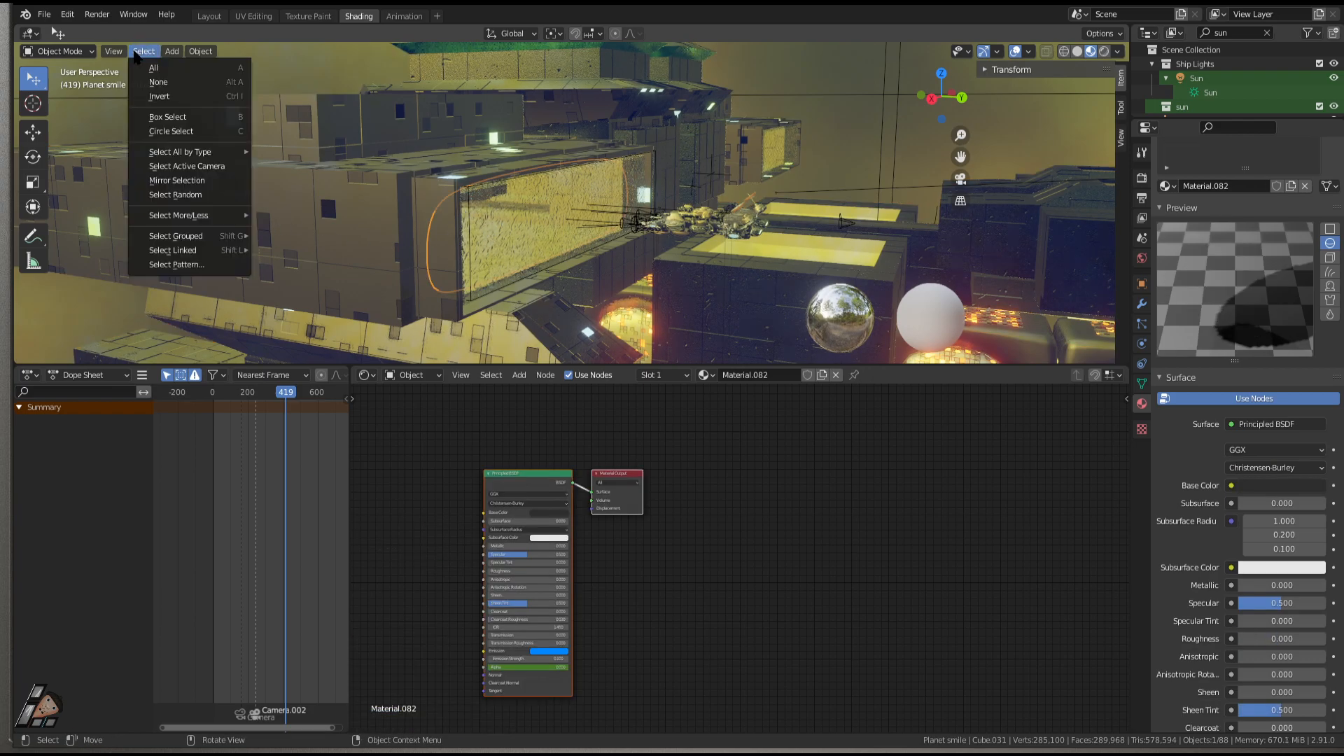
{"action": "left_click", "coordinate": [159, 102]}
{"action": "key", "text": "h"}
{"action": "left_click", "coordinate": [509, 253]}
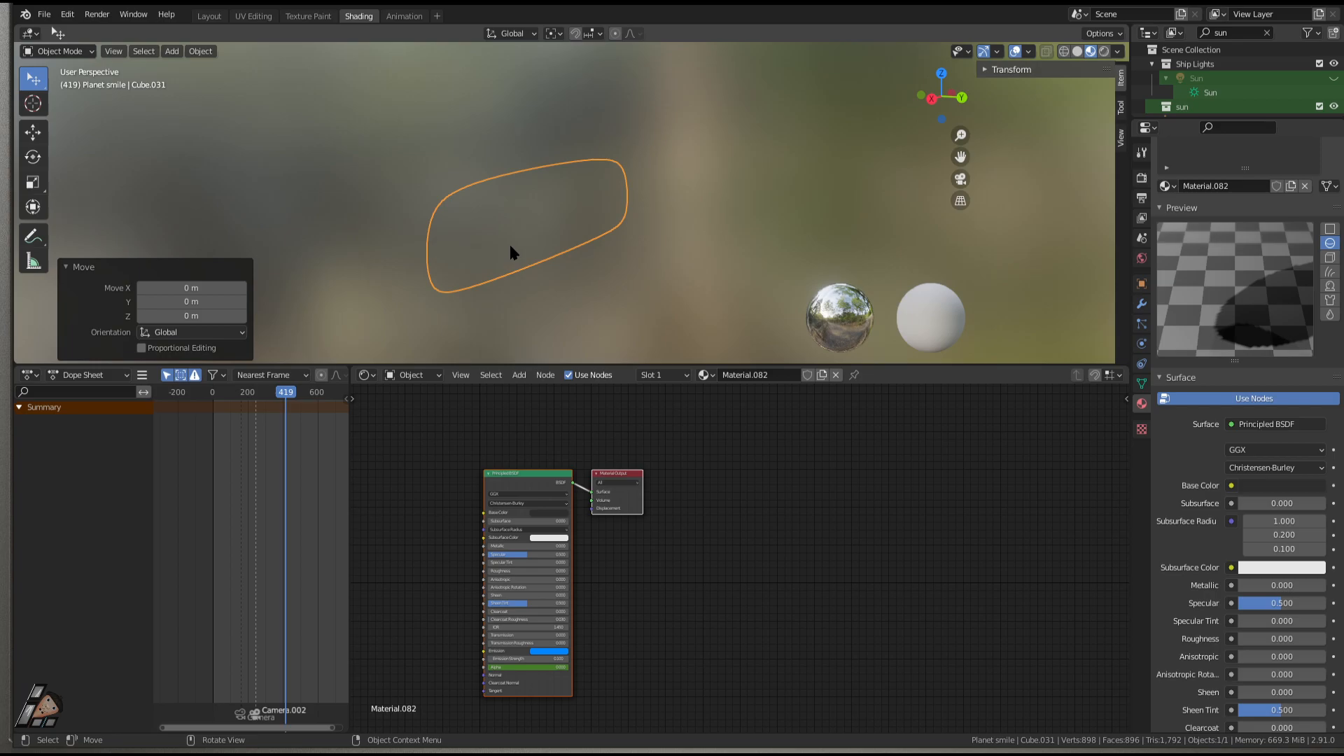
Examine the isolated pane from several angles, including its mesh in Edit Mode, and return to Object Mode.
{"action": "middle_click_drag", "start_coordinate": [486, 199], "coordinate": [470, 250]}
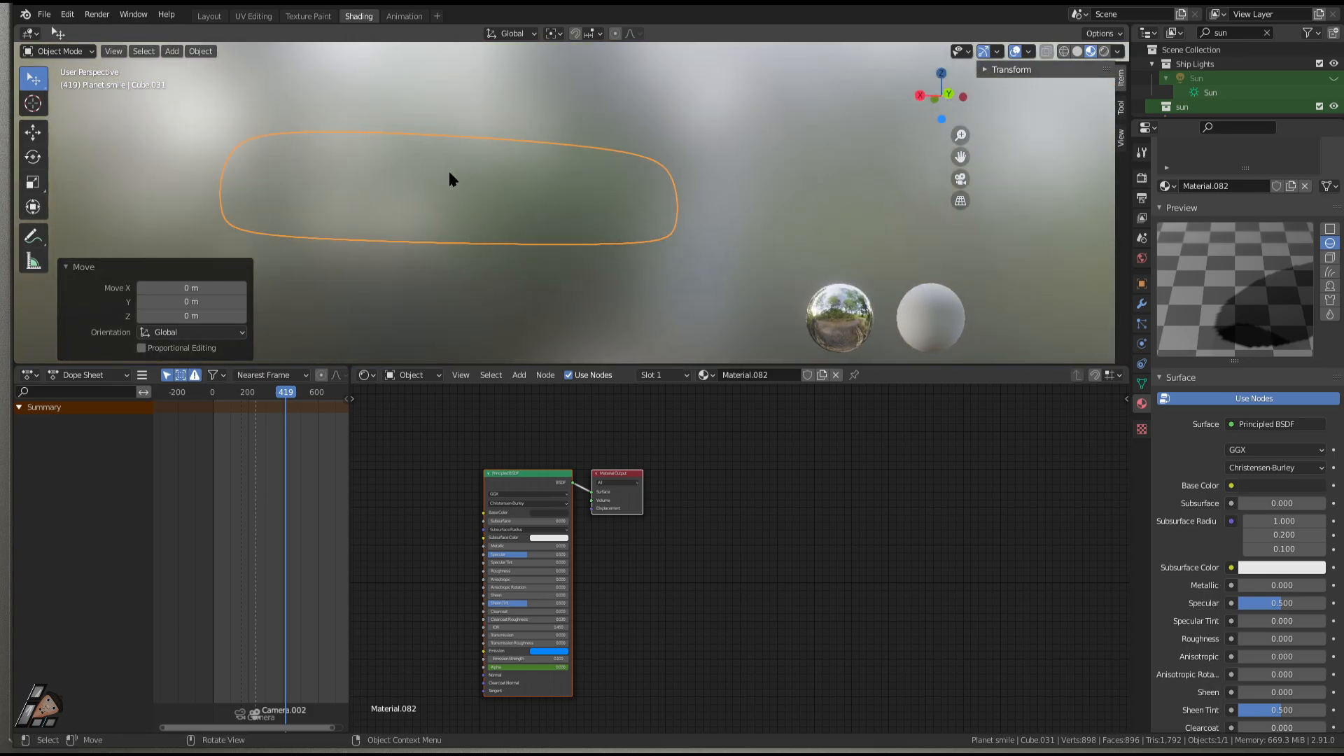
{"action": "middle_click_drag", "start_coordinate": [471, 174], "coordinate": [897, 218]}
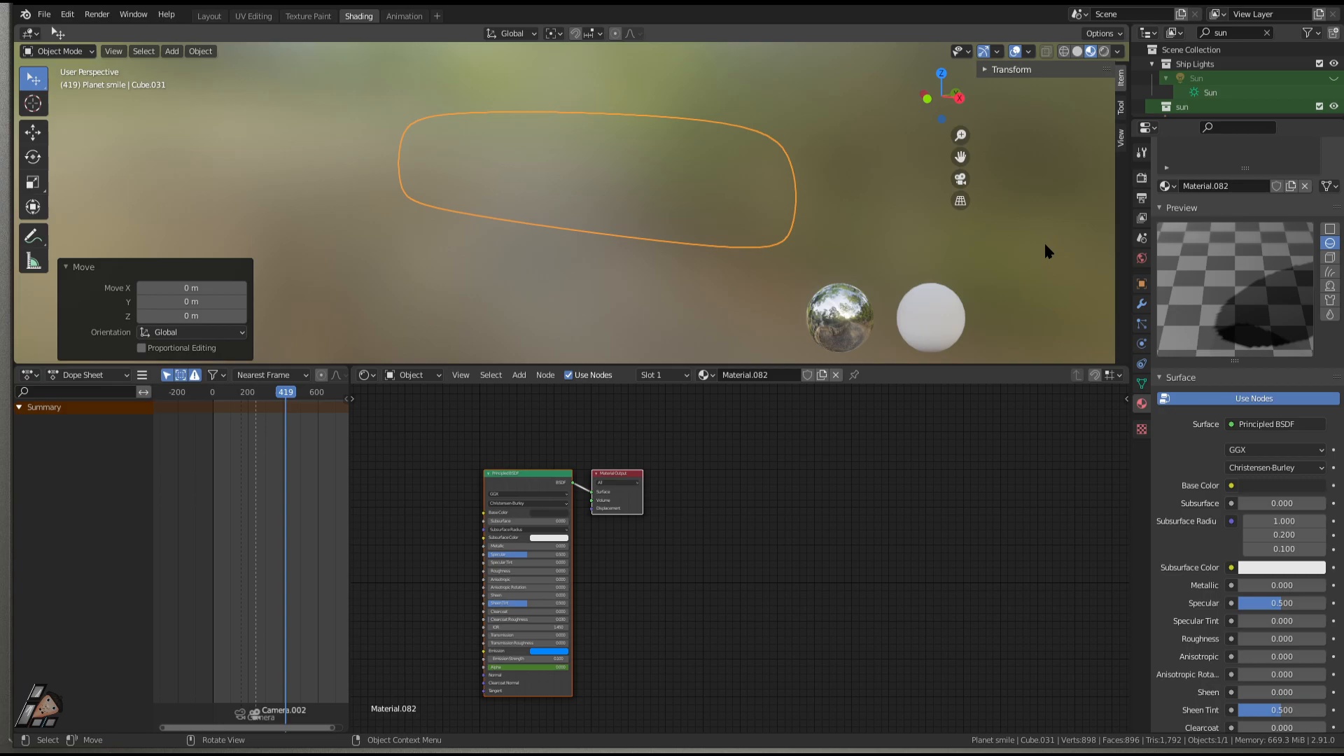
{"action": "middle_click_drag", "start_coordinate": [620, 70], "coordinate": [539, 154]}
{"action": "key", "text": "Tab"}
{"action": "middle_click_drag", "start_coordinate": [599, 187], "coordinate": [791, 217]}
{"action": "scroll", "coordinate": [781, 223], "scroll_direction": "up", "scroll_amount": 4}
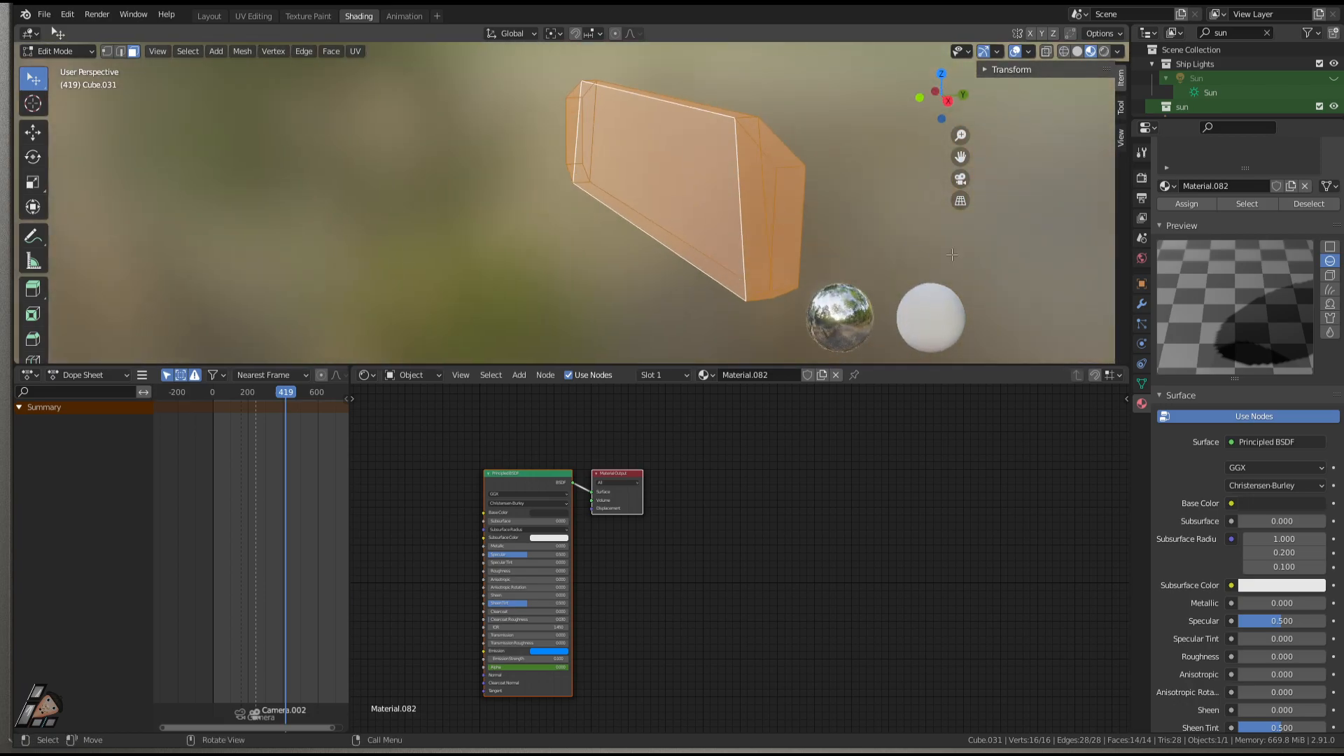
{"action": "key", "text": "Tab"}
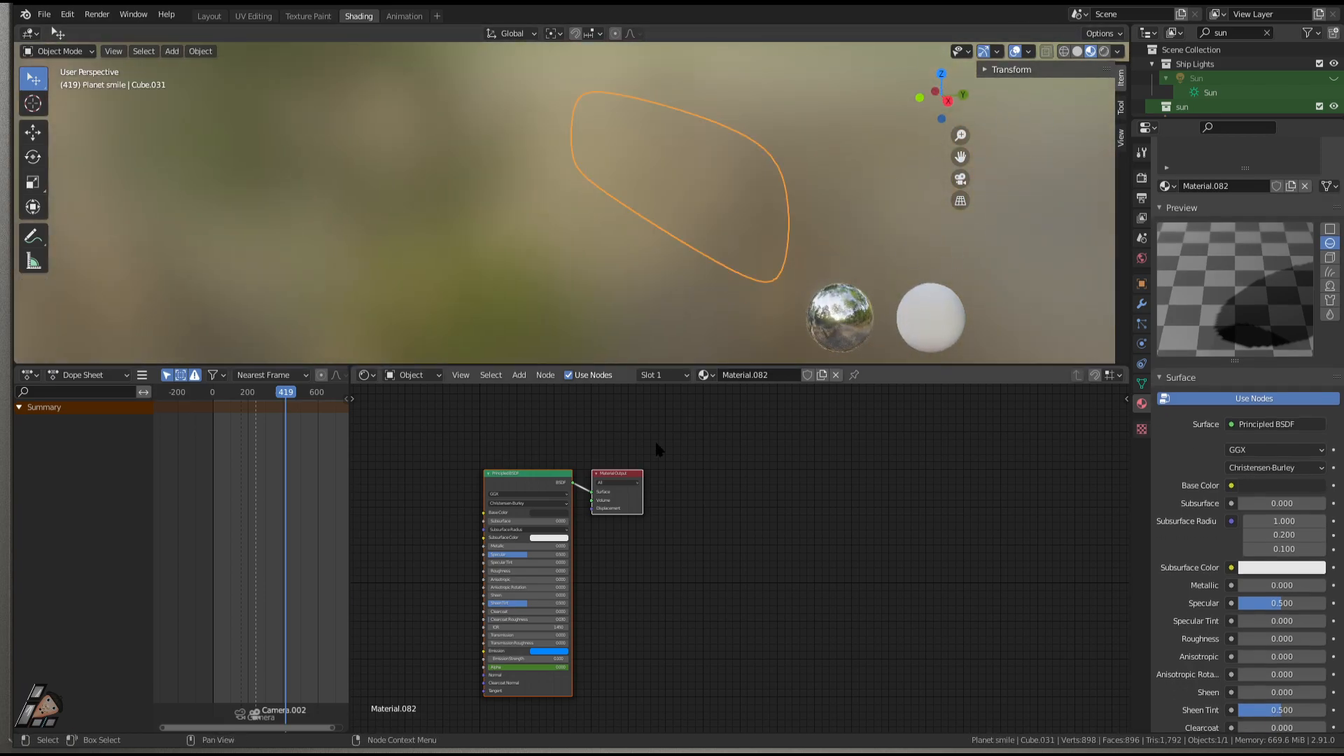
Play the animation up to frame 467 to watch the Principled BSDF's Alpha, and check Material.082's Blend Mode.
{"action": "scroll", "coordinate": [599, 625], "scroll_direction": "up", "scroll_amount": 1}
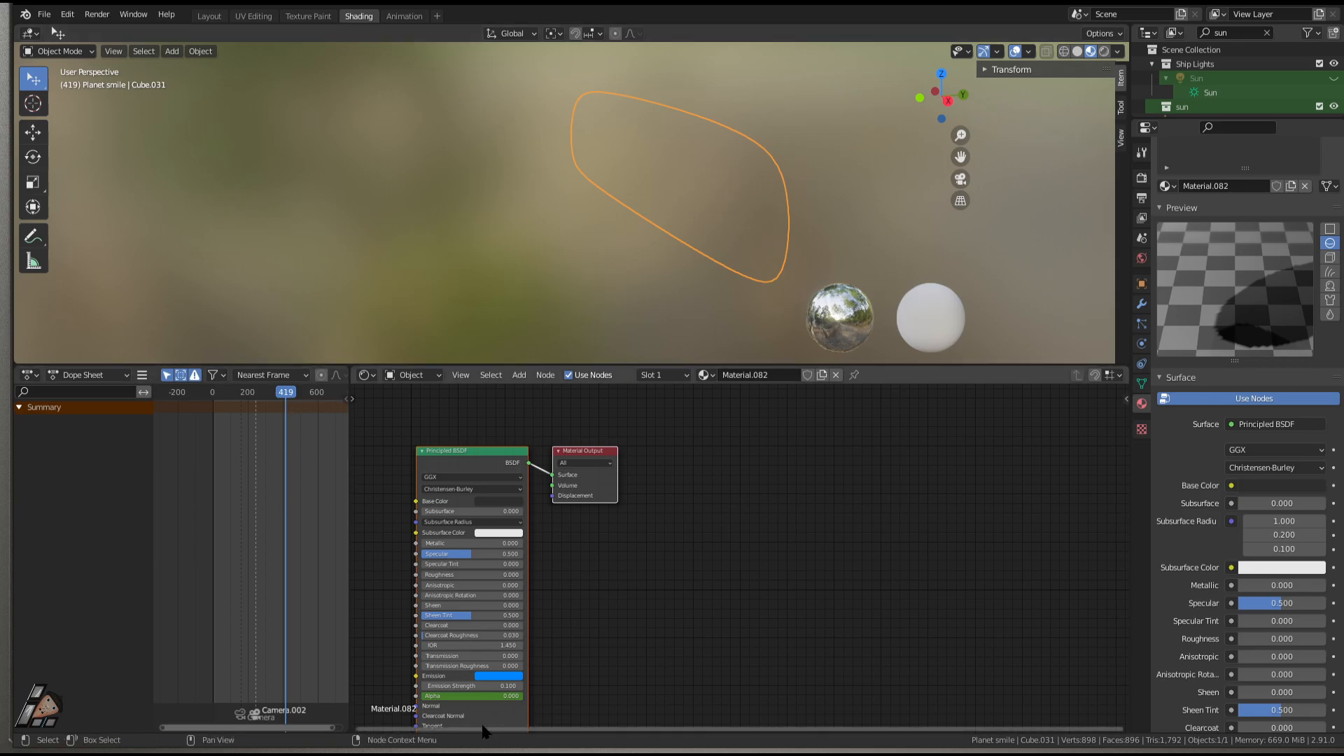
{"action": "scroll", "coordinate": [713, 570], "scroll_direction": "up", "scroll_amount": 4}
{"action": "key", "text": "space"}
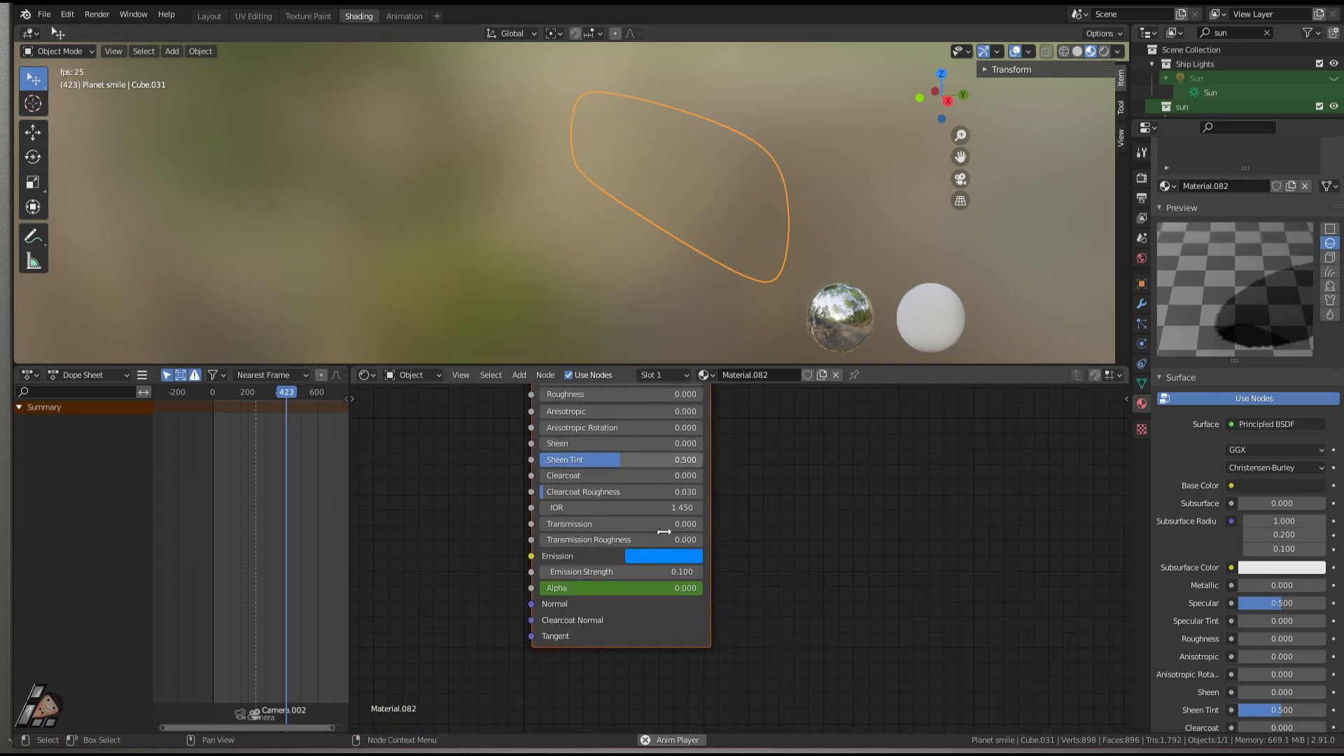
{"action": "key", "text": "space"}
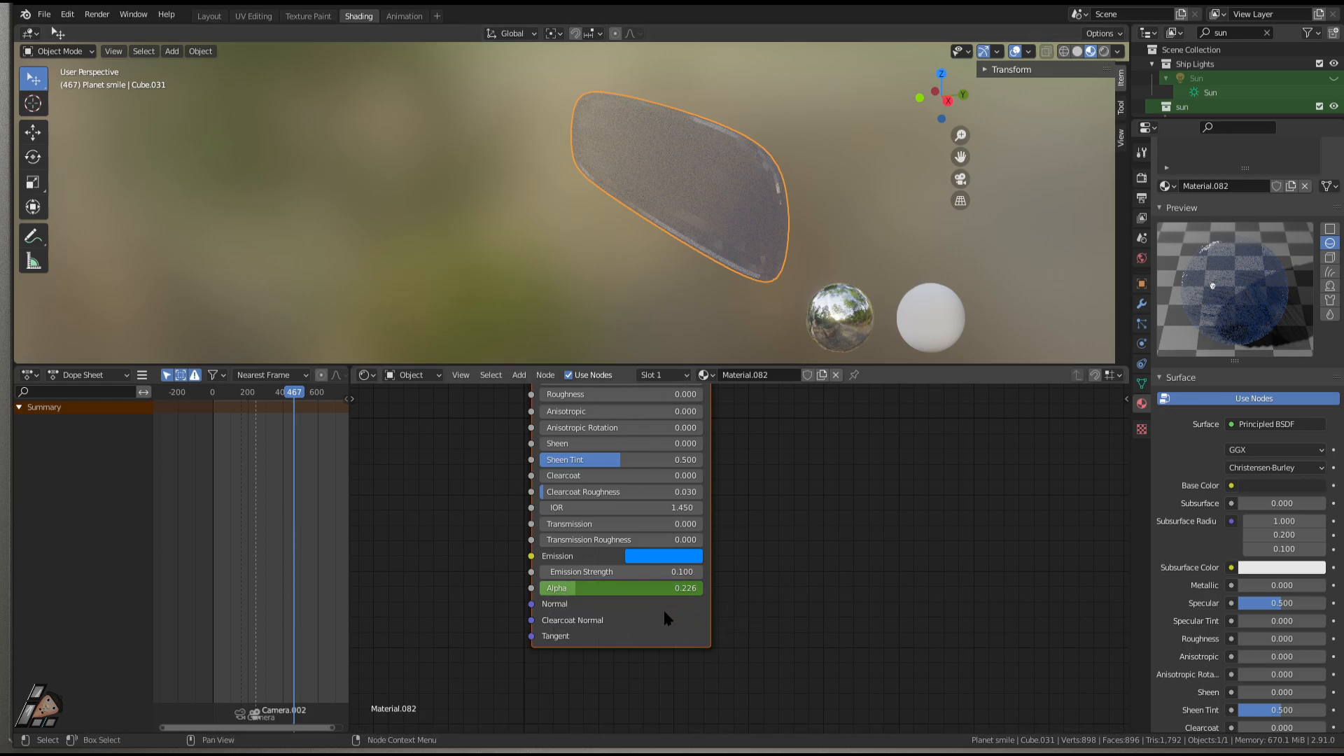
{"action": "scroll", "coordinate": [1172, 623], "scroll_direction": "down", "scroll_amount": 15}
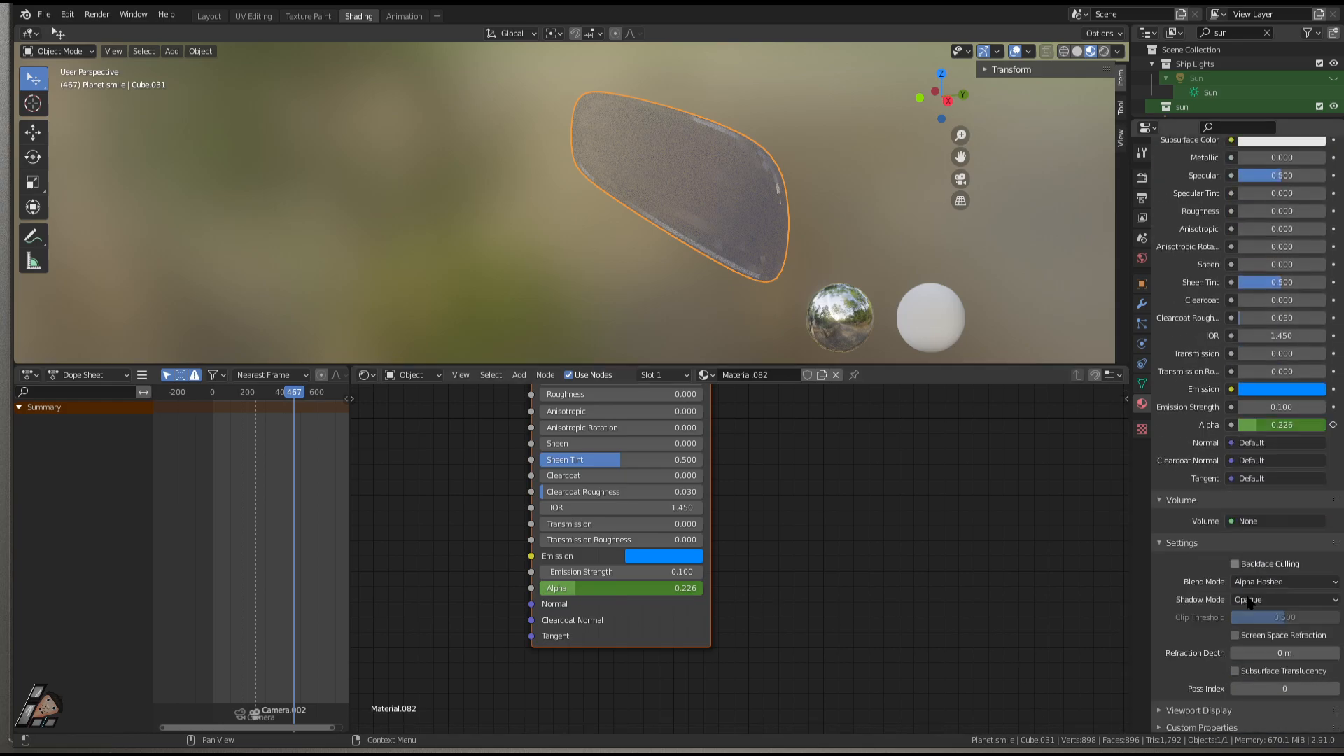
{"action": "left_click", "coordinate": [1285, 588]}
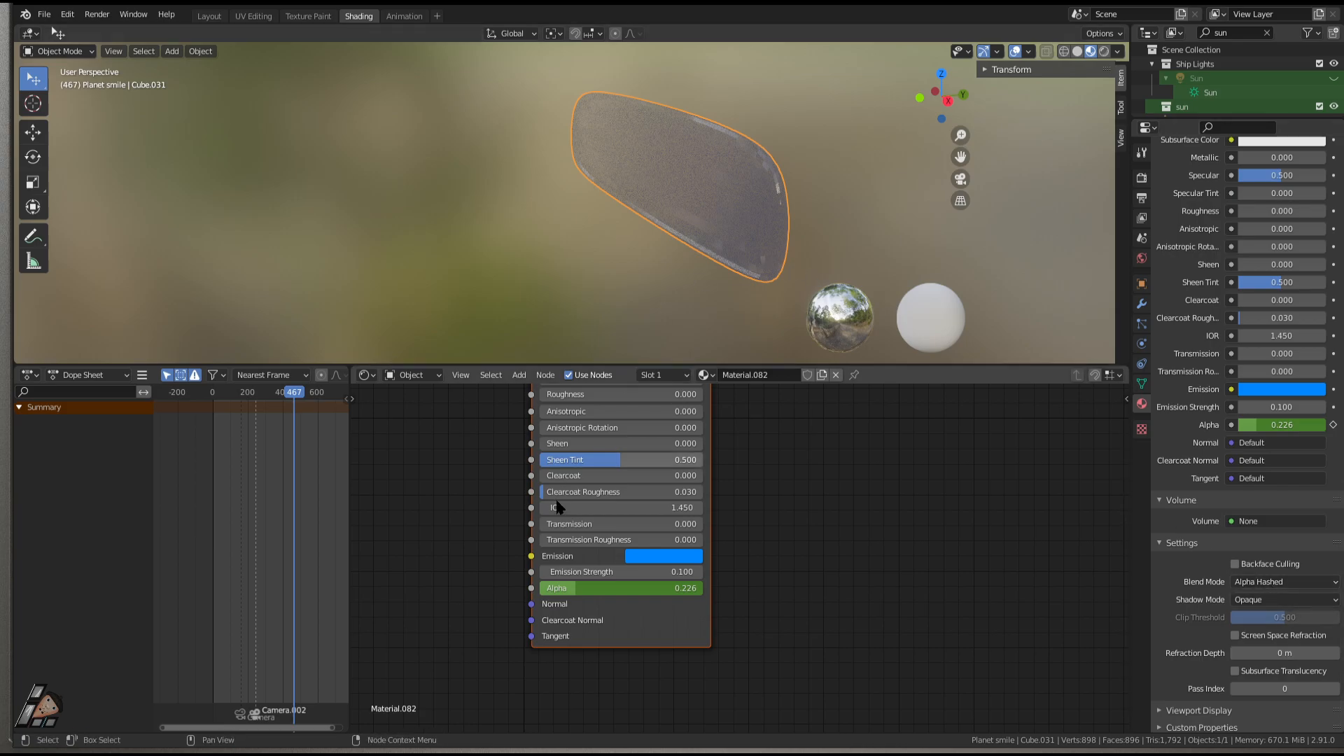
Try an Alpha of 0.548 on the pane's material at frame 478, and undo the change.
{"action": "mouse_move", "coordinate": [295, 395]}
{"action": "left_mouse_down"}
{"action": "mouse_move", "coordinate": [265, 400]}
{"action": "mouse_move", "coordinate": [312, 414]}
{"action": "mouse_move", "coordinate": [329, 399]}
{"action": "mouse_move", "coordinate": [296, 396]}
{"action": "left_mouse_up"}
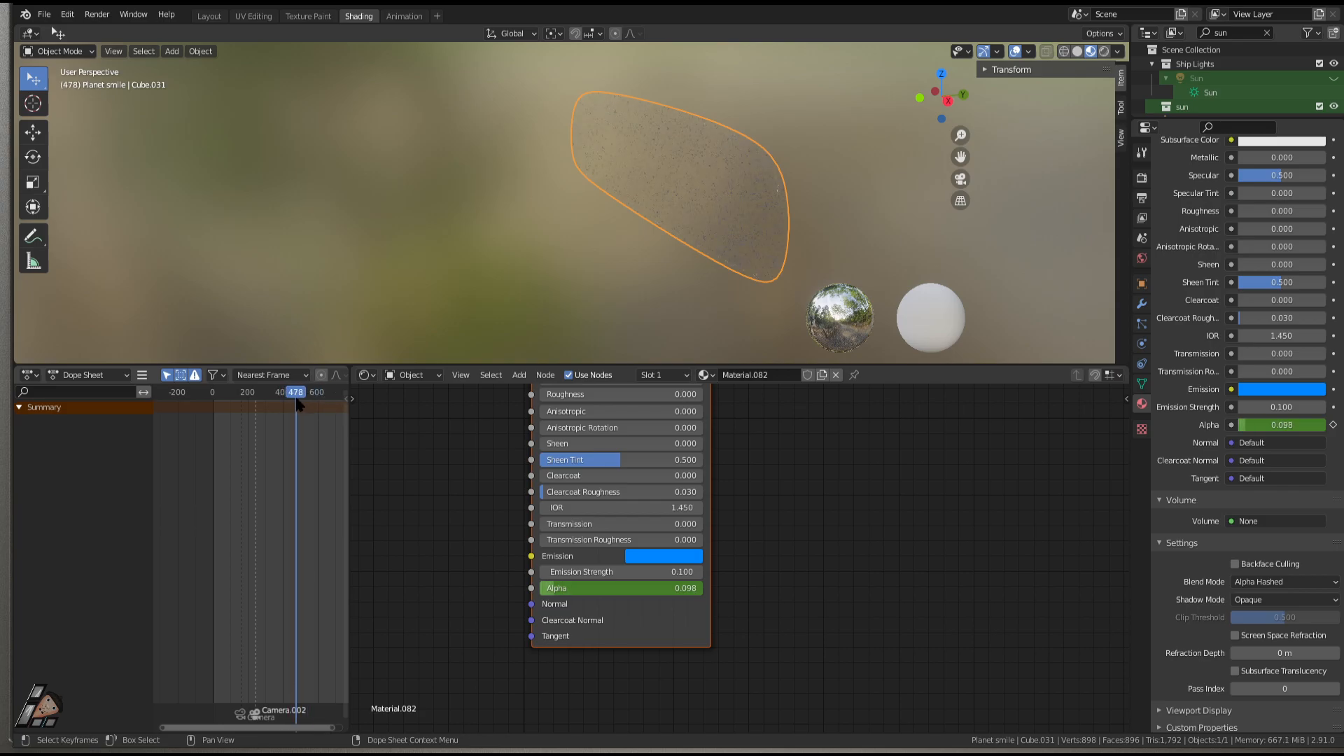
{"action": "left_click_drag", "start_coordinate": [556, 592], "coordinate": [643, 587]}
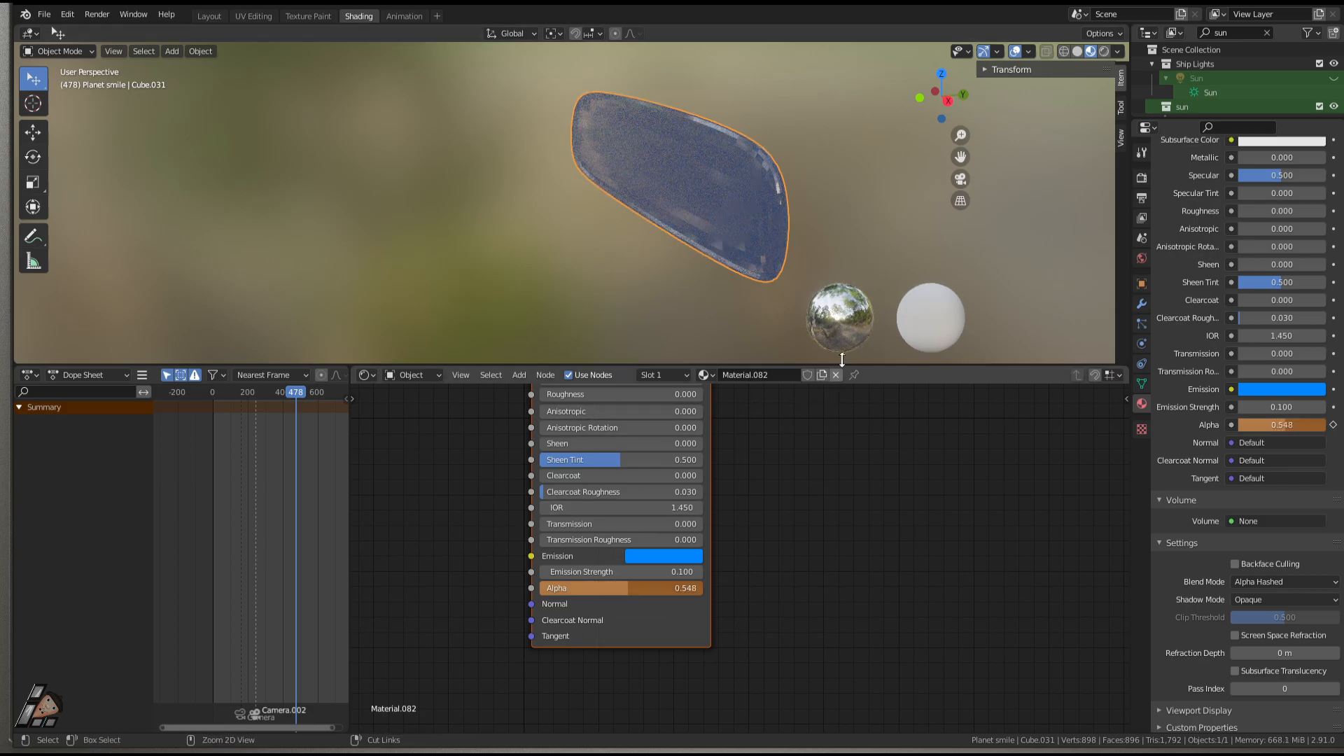
{"action": "key", "text": "ctrl+z"}
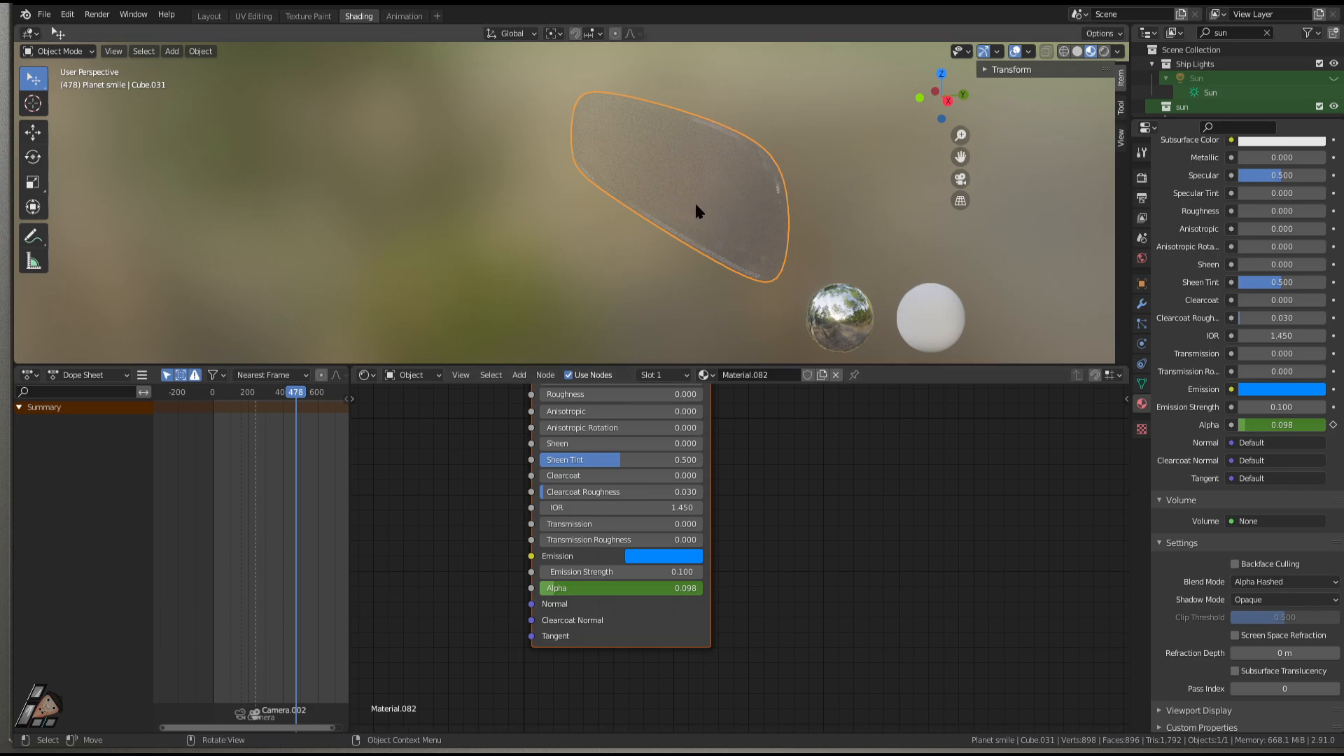
Rewind the timeline to an earlier frame and play up to frame 507 to examine the pane's Alpha flicker.
{"action": "left_click", "coordinate": [278, 393]}
{"action": "left_click_drag", "start_coordinate": [278, 393], "coordinate": [267, 392]}
{"action": "key", "text": "space"}
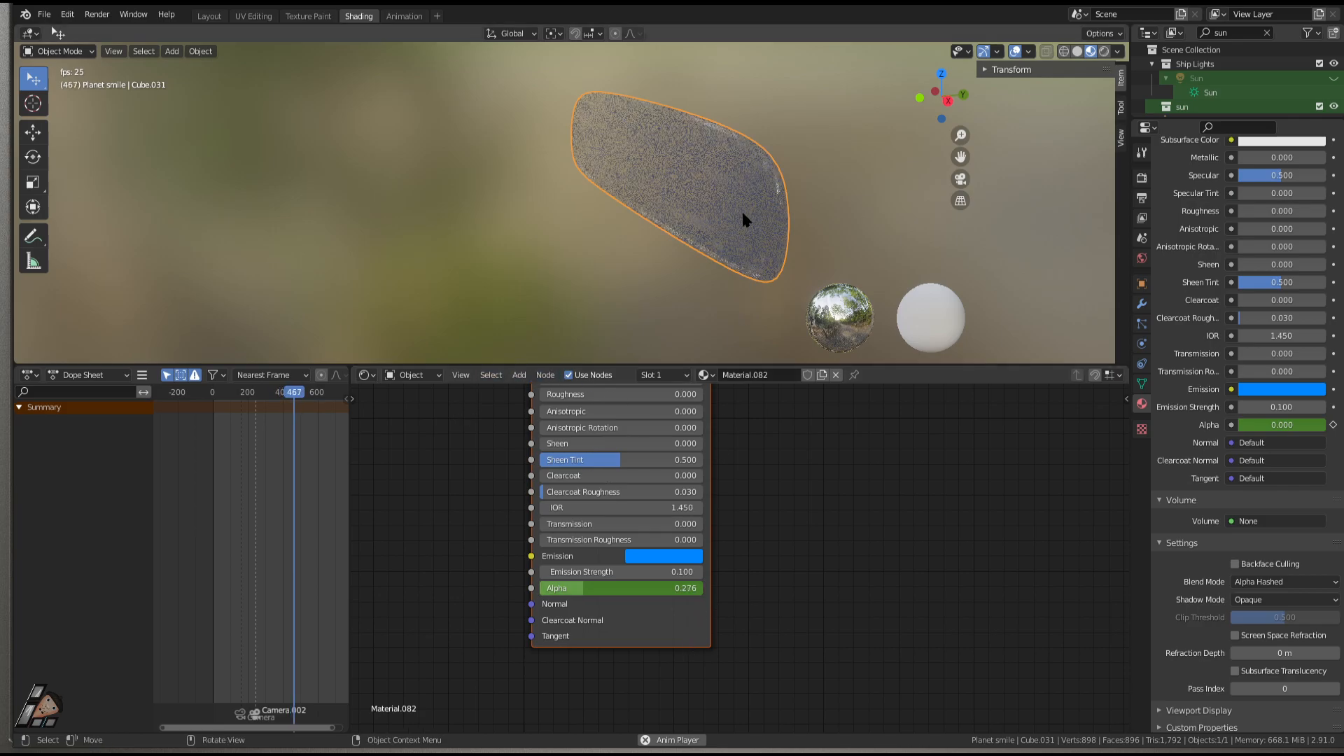
{"action": "key", "text": "space"}
{"action": "key", "text": "space"}
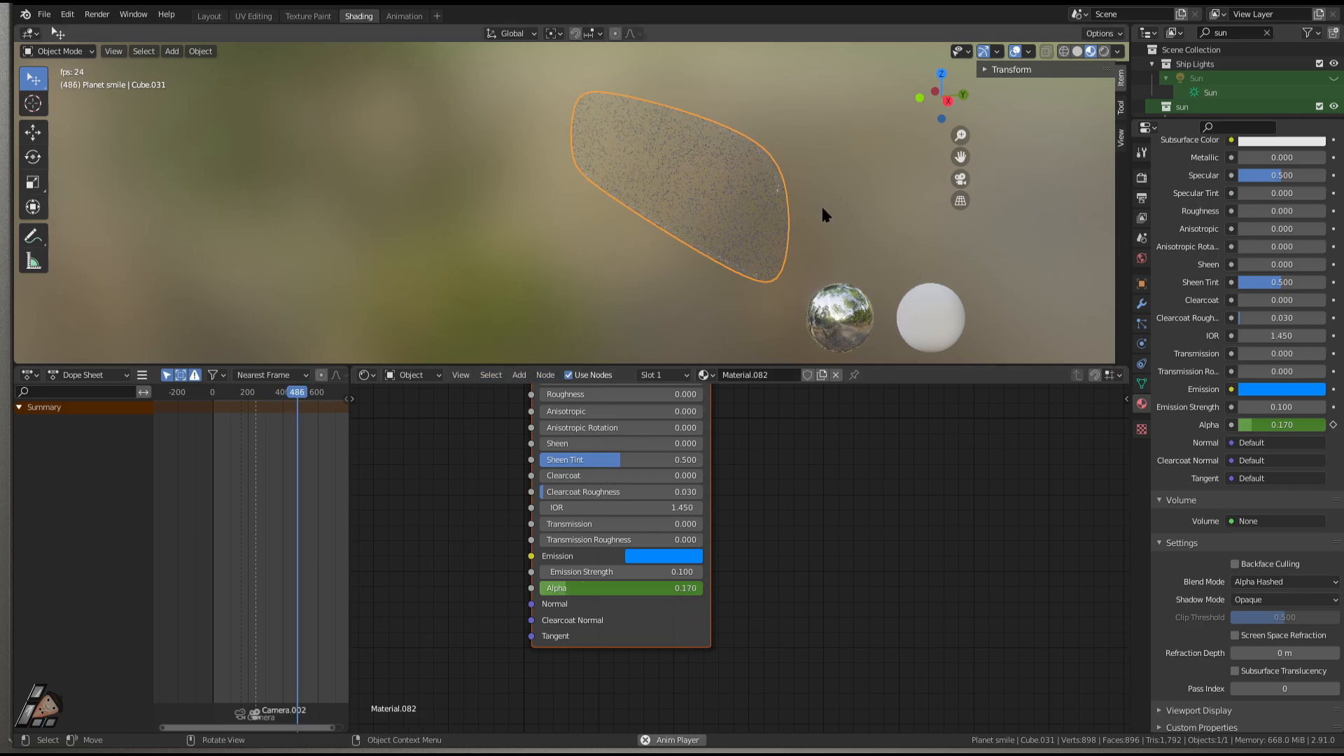
{"action": "key", "text": "space"}
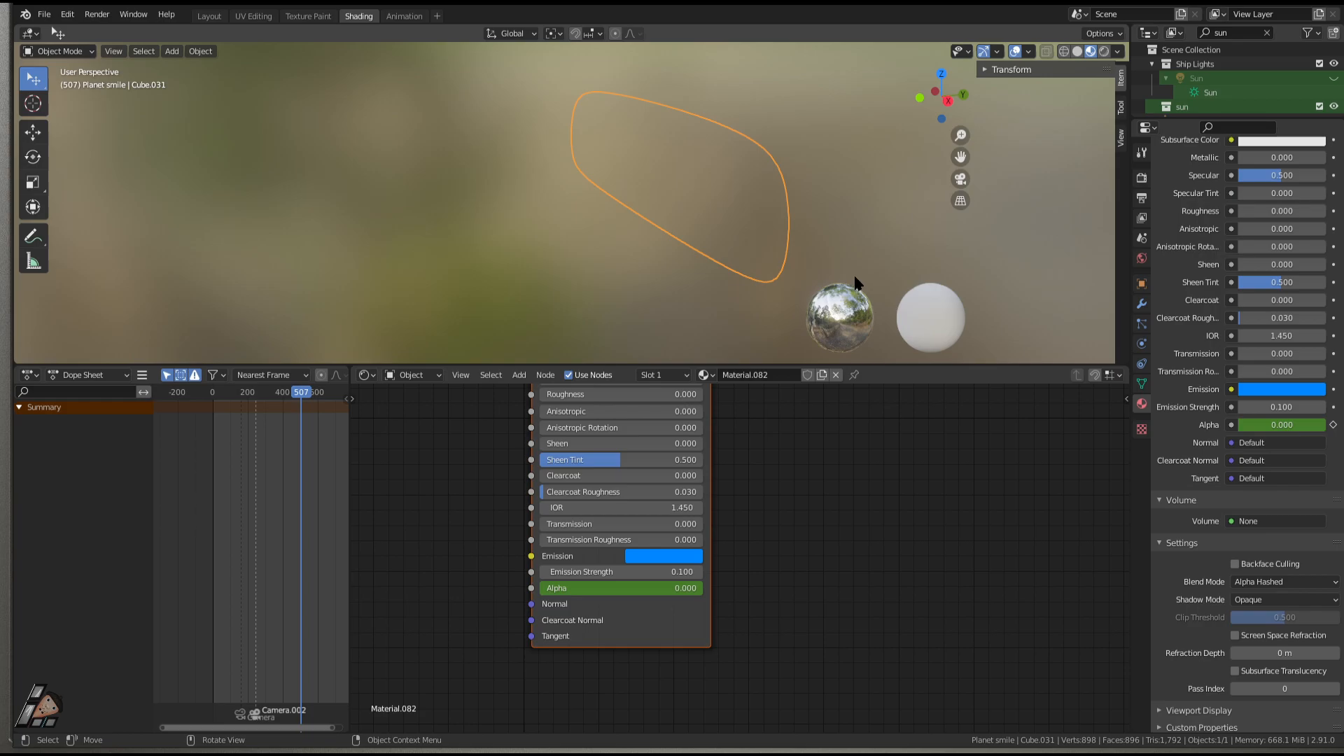
Show the full scene through the camera in Rendered shading, and play it from about frame 215 in a maximized viewport.
{"action": "key", "text": "KP_0"}
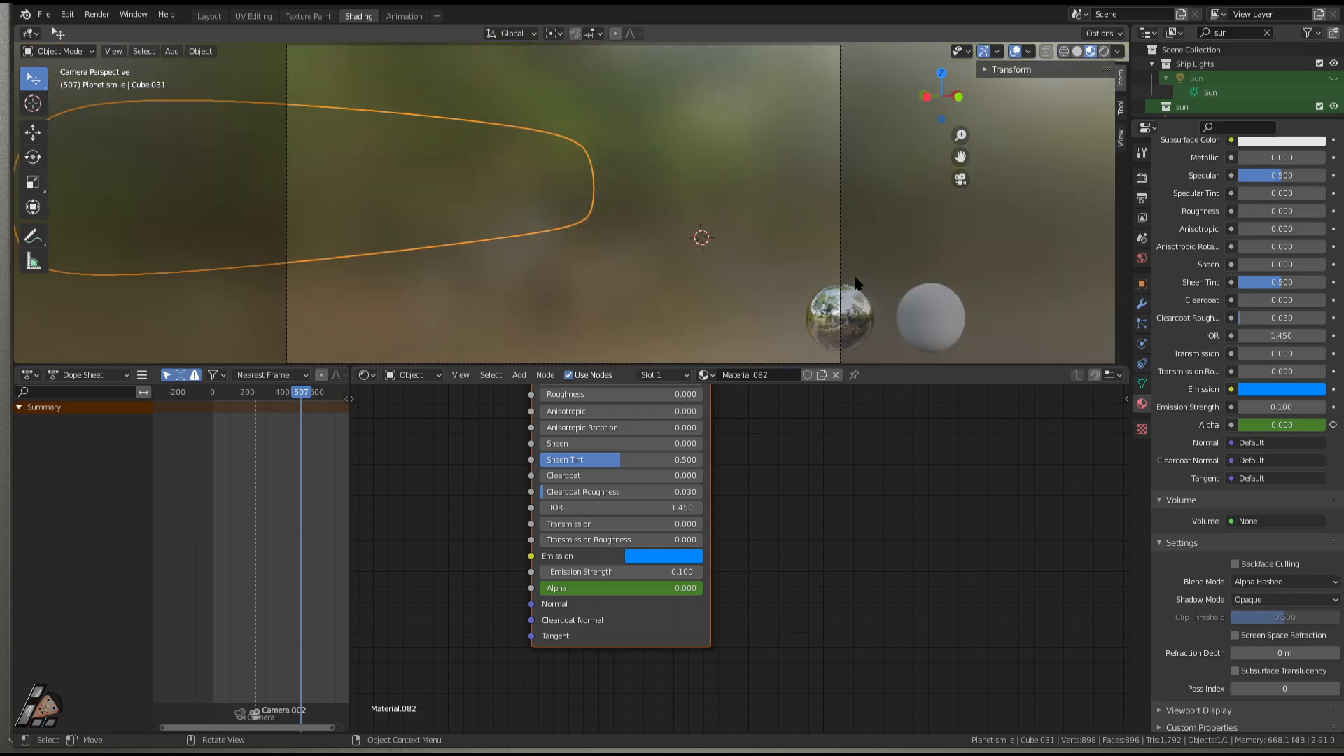
{"action": "left_click", "coordinate": [1104, 51]}
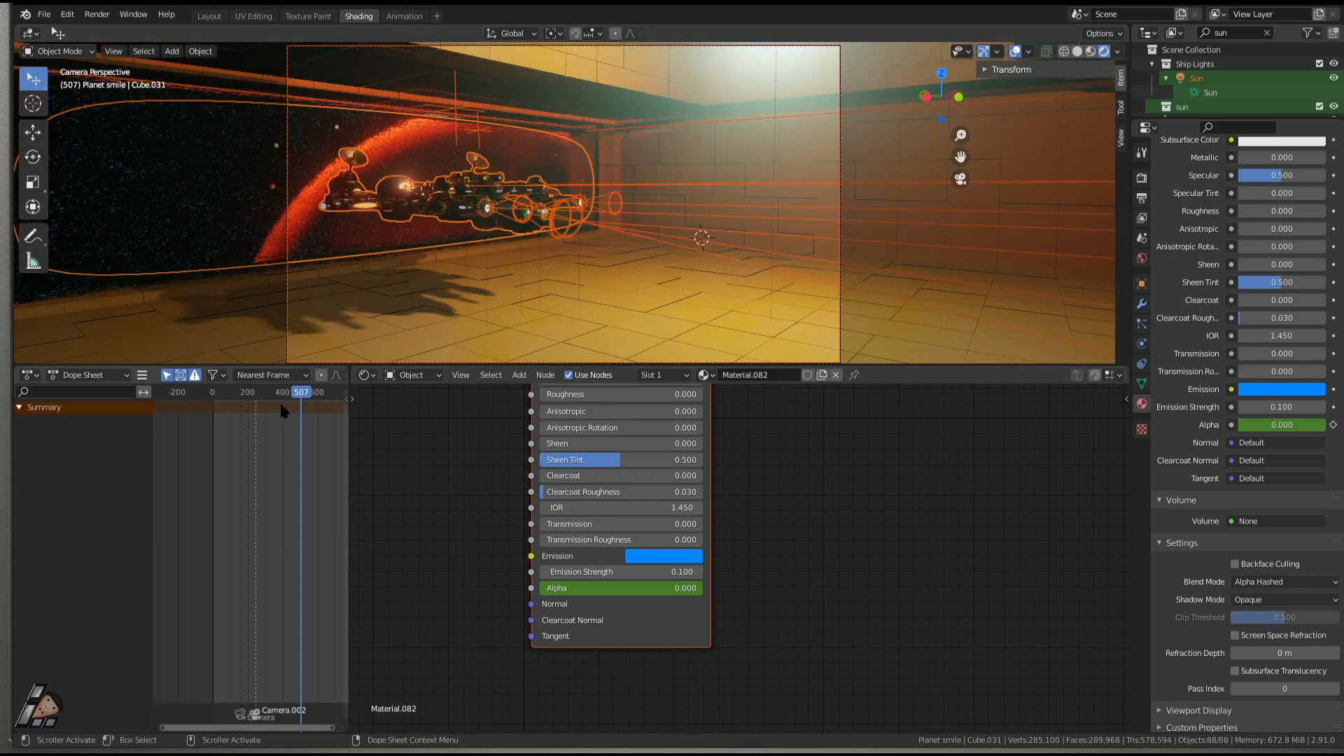
{"action": "left_click_drag", "start_coordinate": [222, 402], "coordinate": [250, 404]}
{"action": "key", "text": "space"}
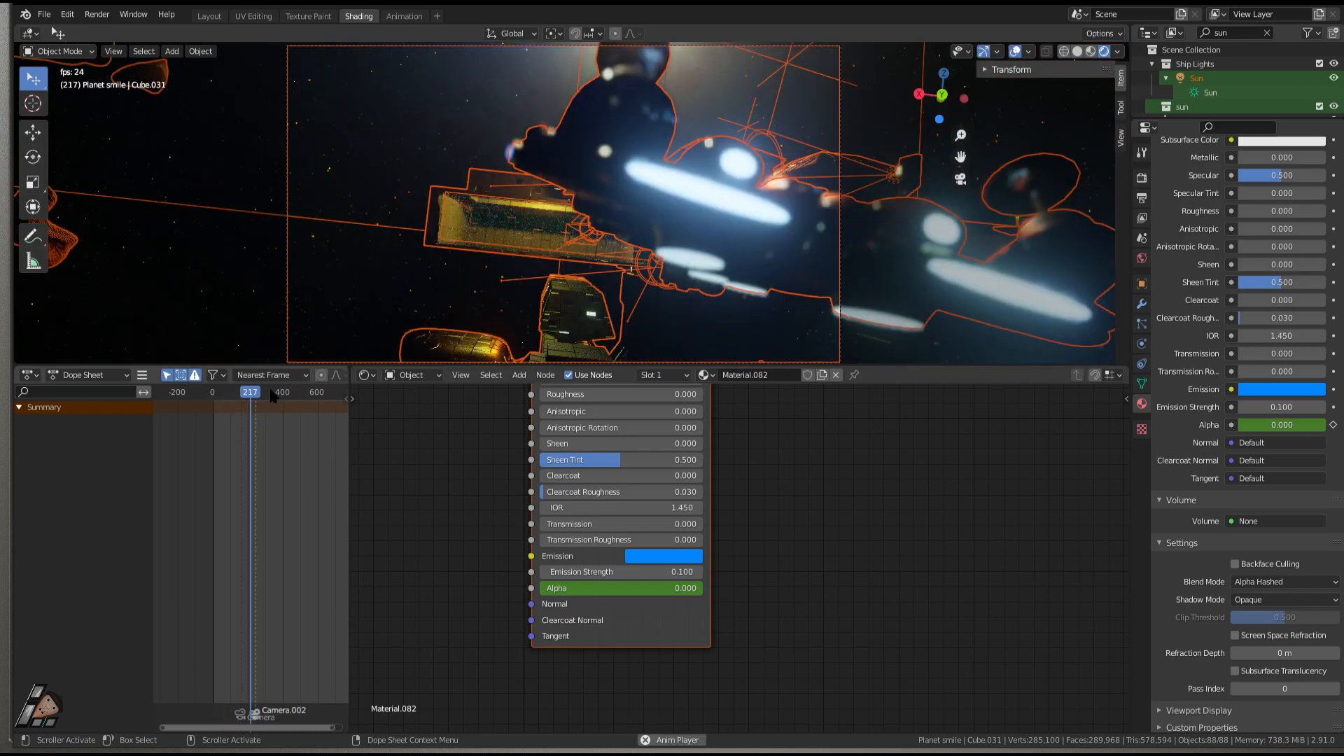
{"action": "key", "text": "ctrl+space"}
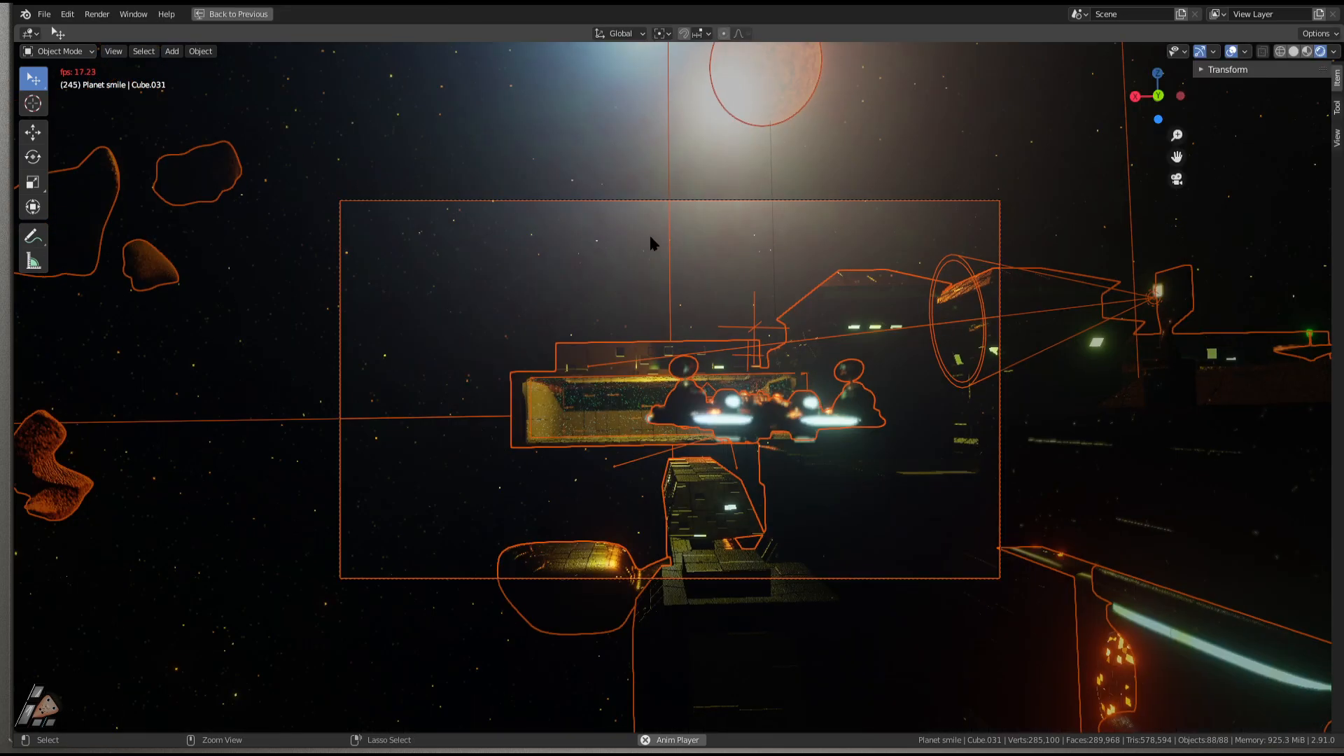
Deselect all objects and play the camera animation, pausing at frames 419 and 455 to examine the window's glowing particles.
{"action": "scroll", "coordinate": [649, 420], "scroll_direction": "up", "scroll_amount": 4}
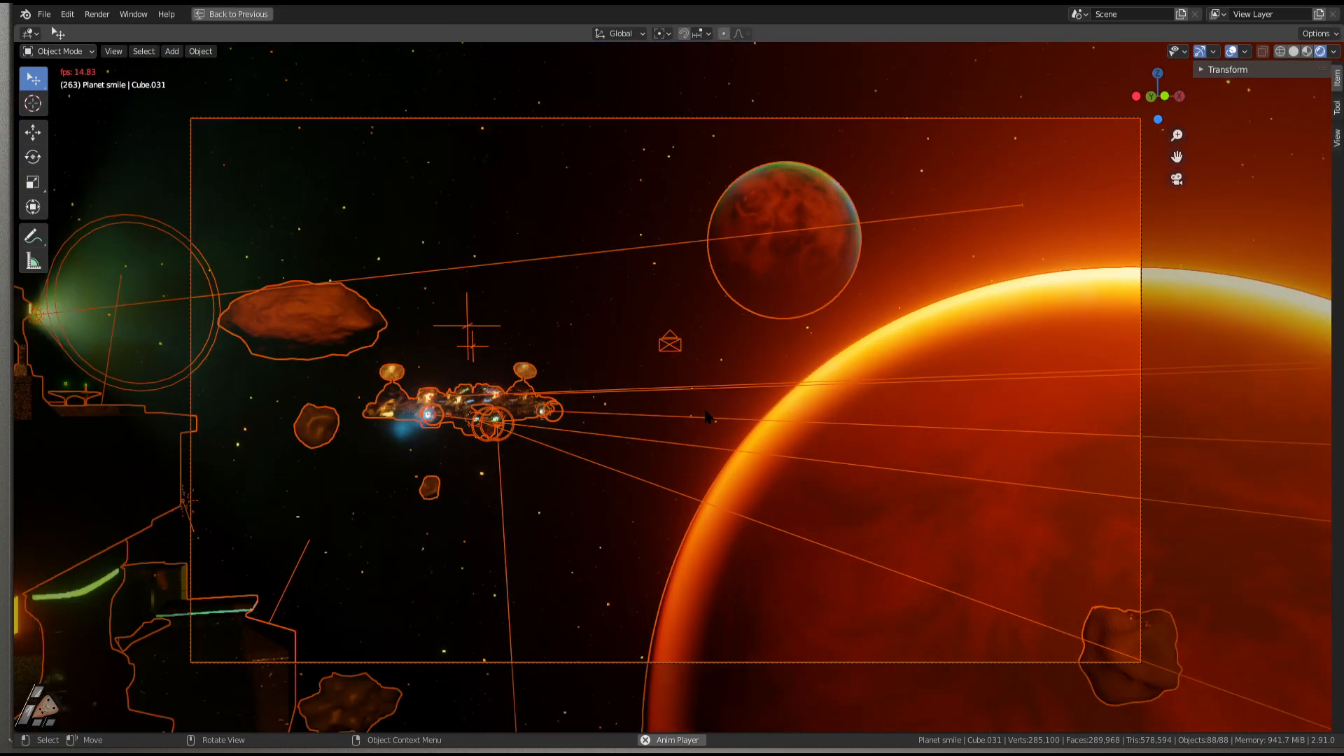
{"action": "key", "text": "a"}
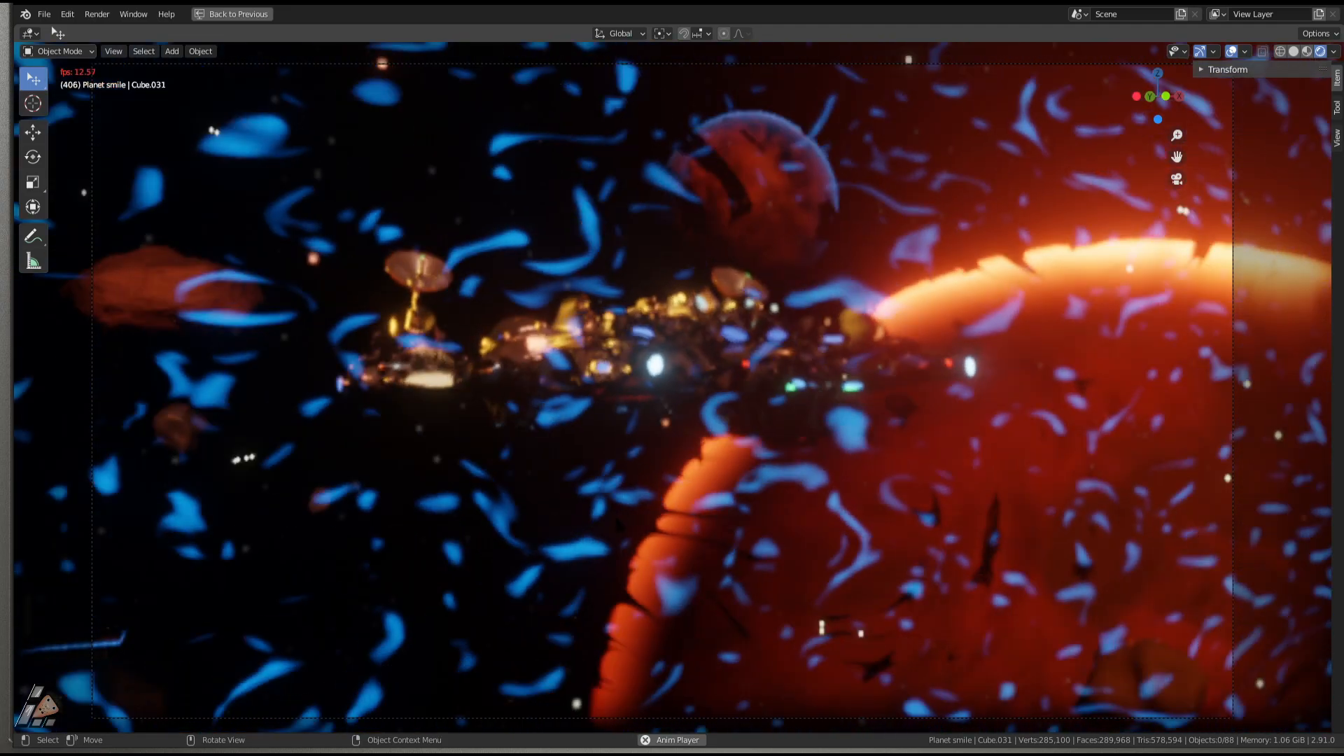
{"action": "key", "text": "space"}
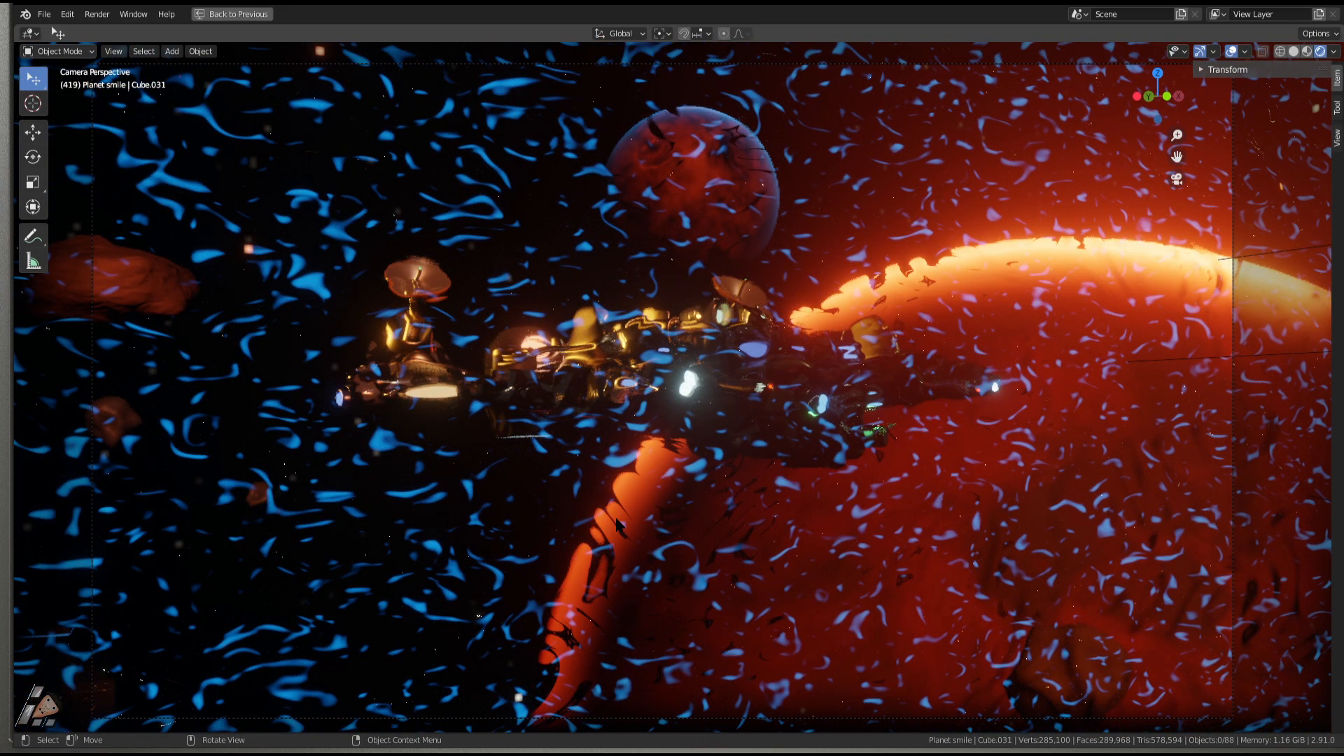
{"action": "key", "text": "space"}
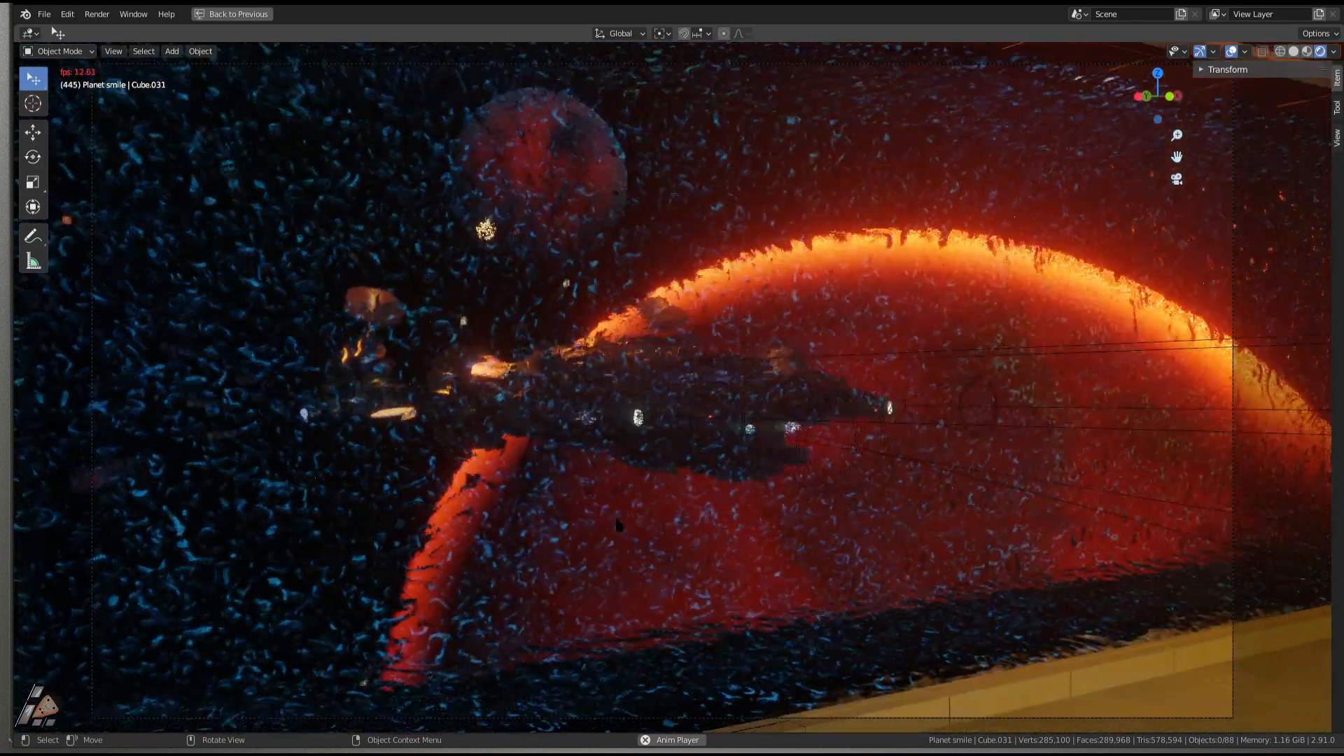
{"action": "key", "text": "space"}
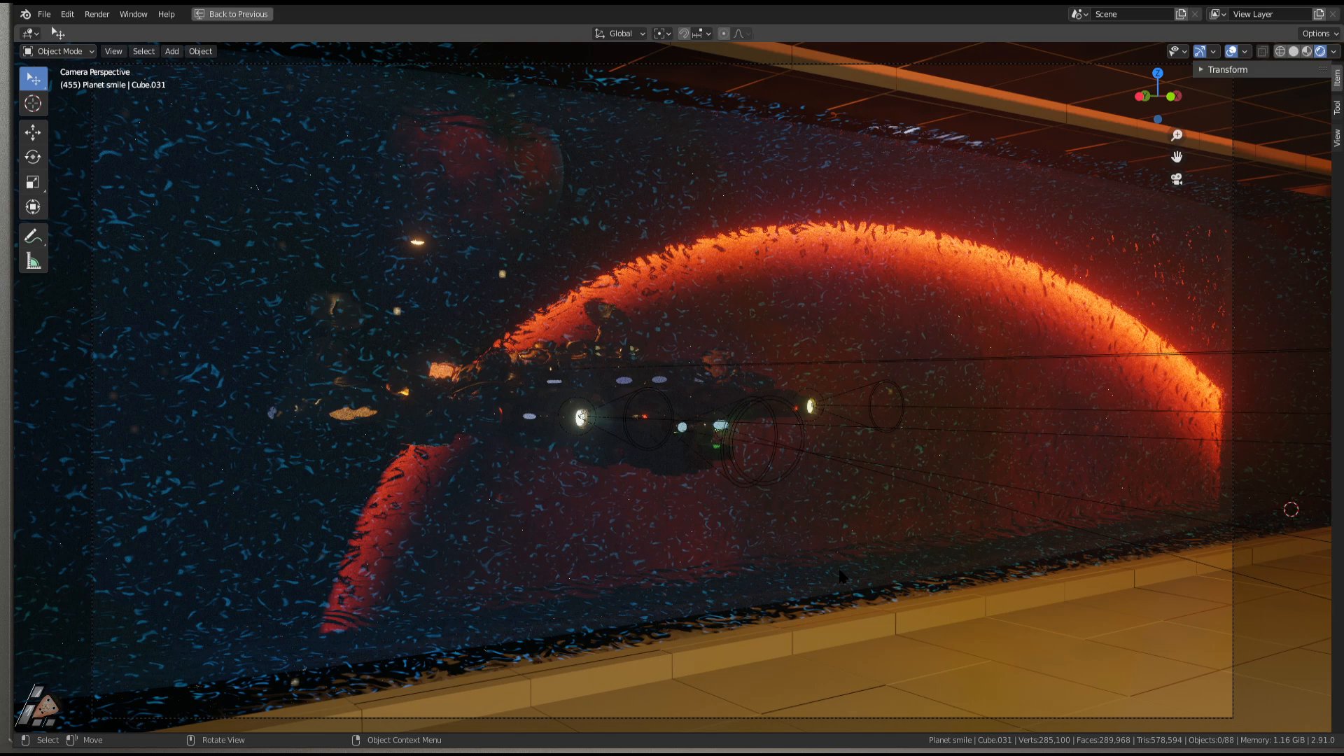
Continue the animation, pausing at frames 485 and 581 to examine the ship passing through the window into the hangar.
{"action": "key", "text": "space"}
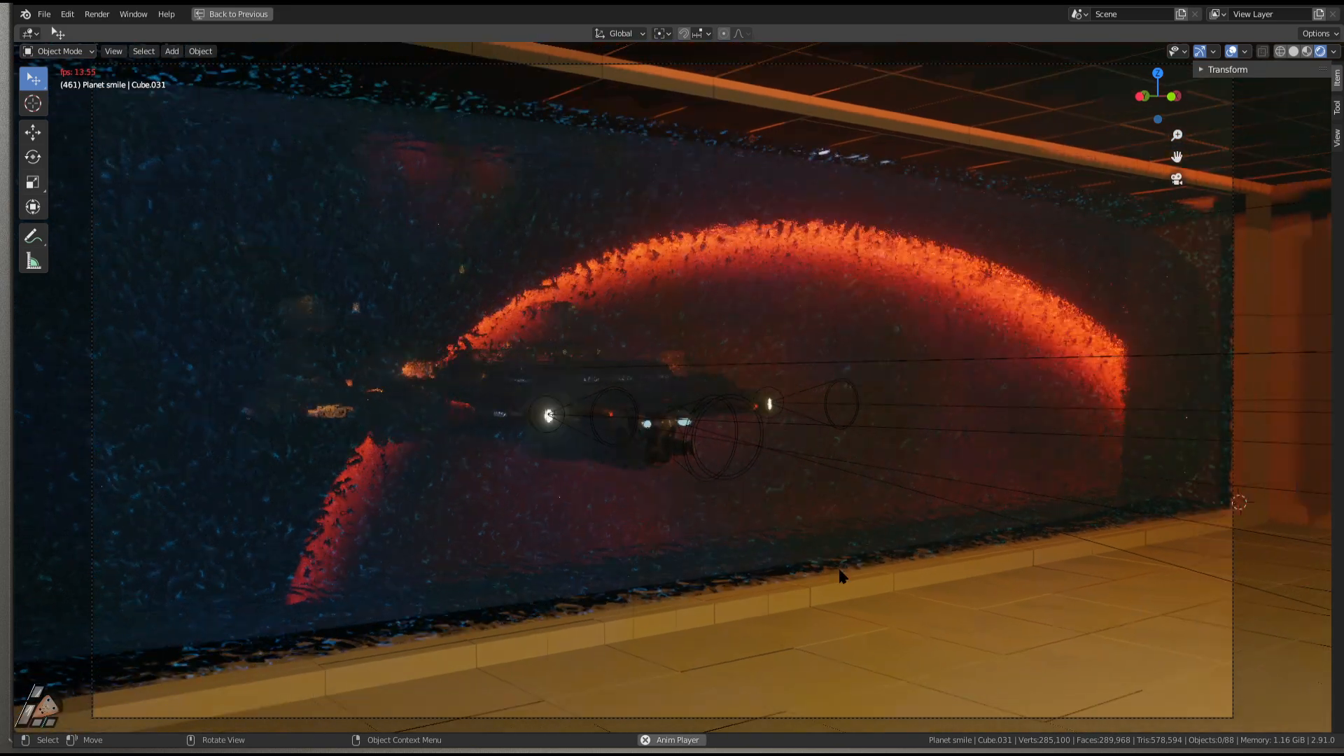
{"action": "key", "text": "space"}
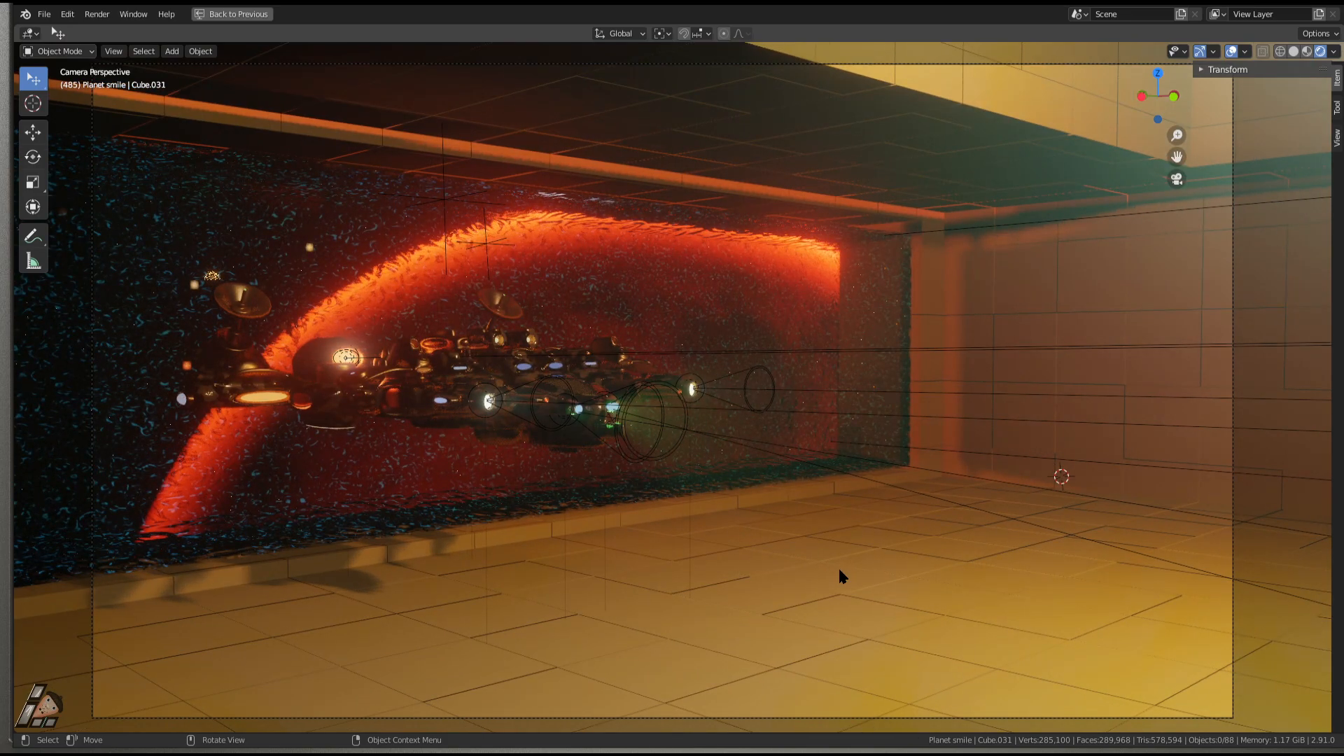
{"action": "key", "text": "space"}
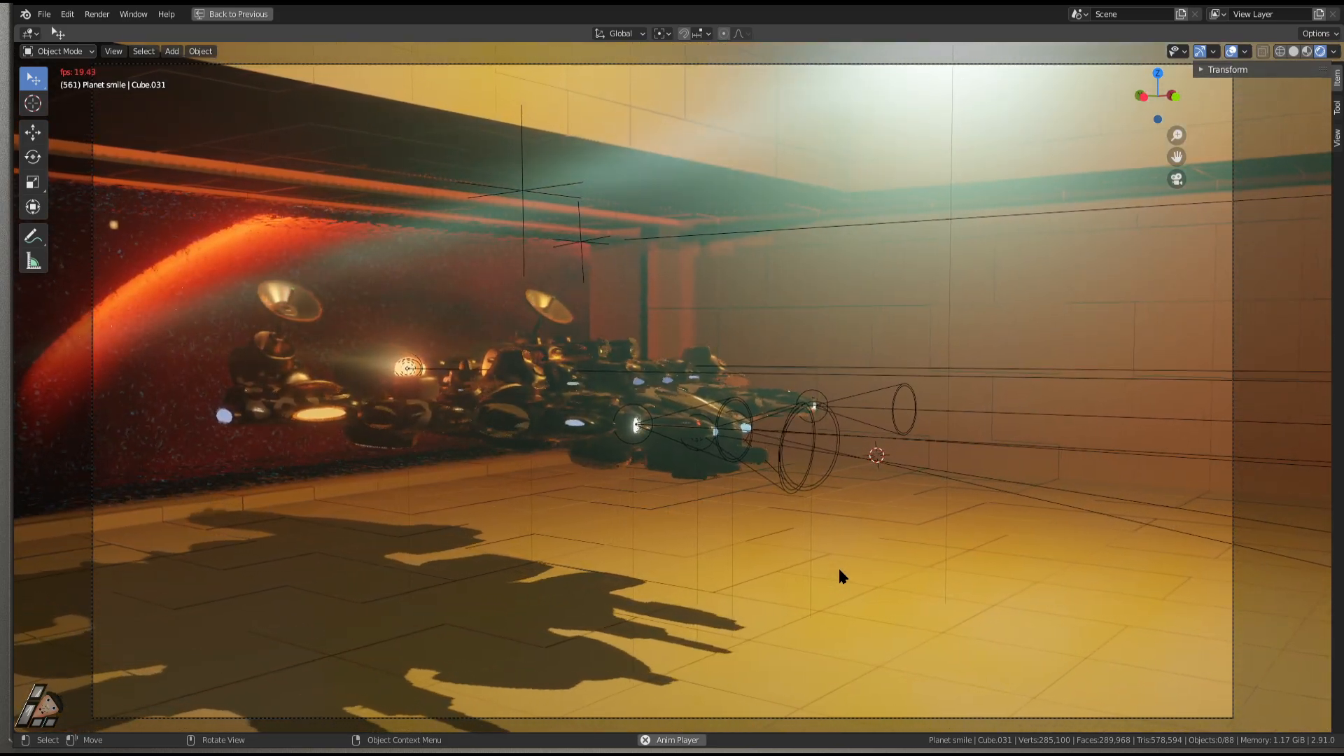
{"action": "key", "text": "space"}
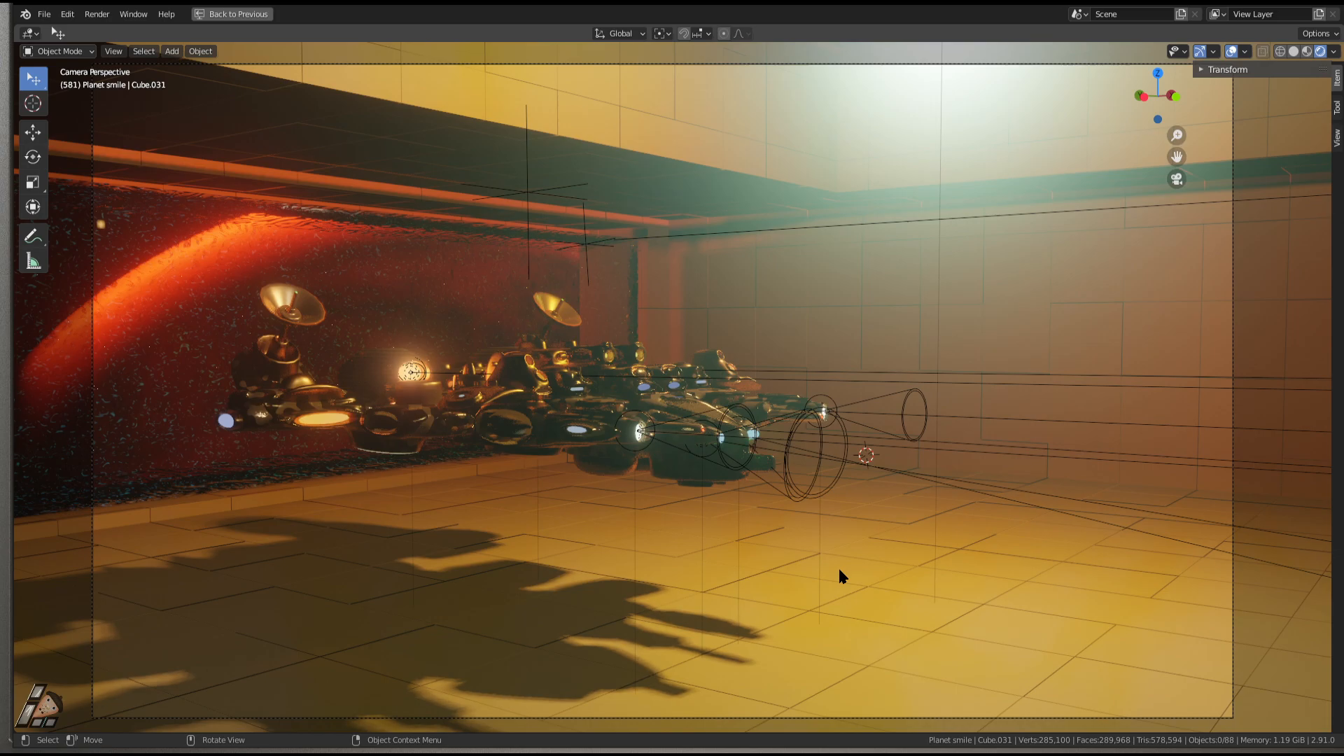
Select the ship, restore the split layout, and look at the available workspaces and the Animation workspace before returning to Shading.
{"action": "left_click", "coordinate": [648, 634]}
{"action": "key", "text": "ctrl+space"}
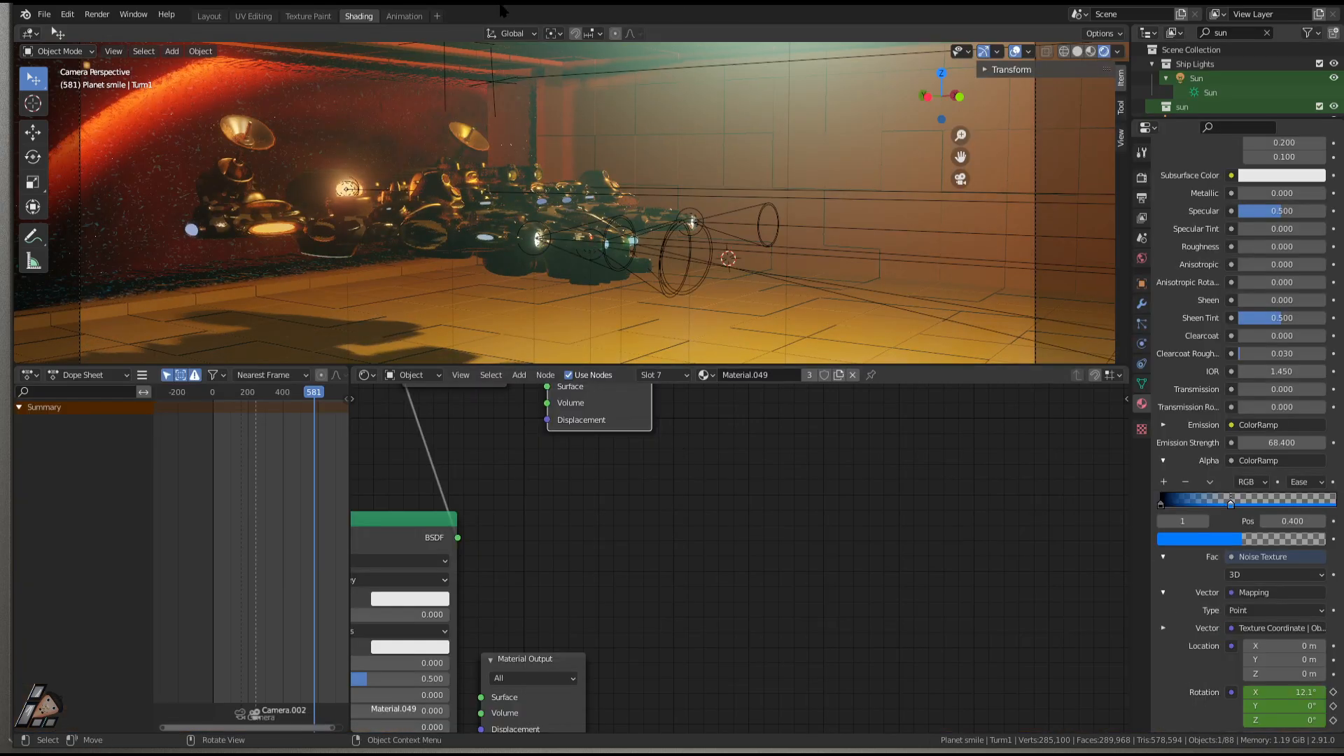
{"action": "left_click", "coordinate": [440, 17]}
{"action": "mouse_move", "coordinate": [434, 42]}
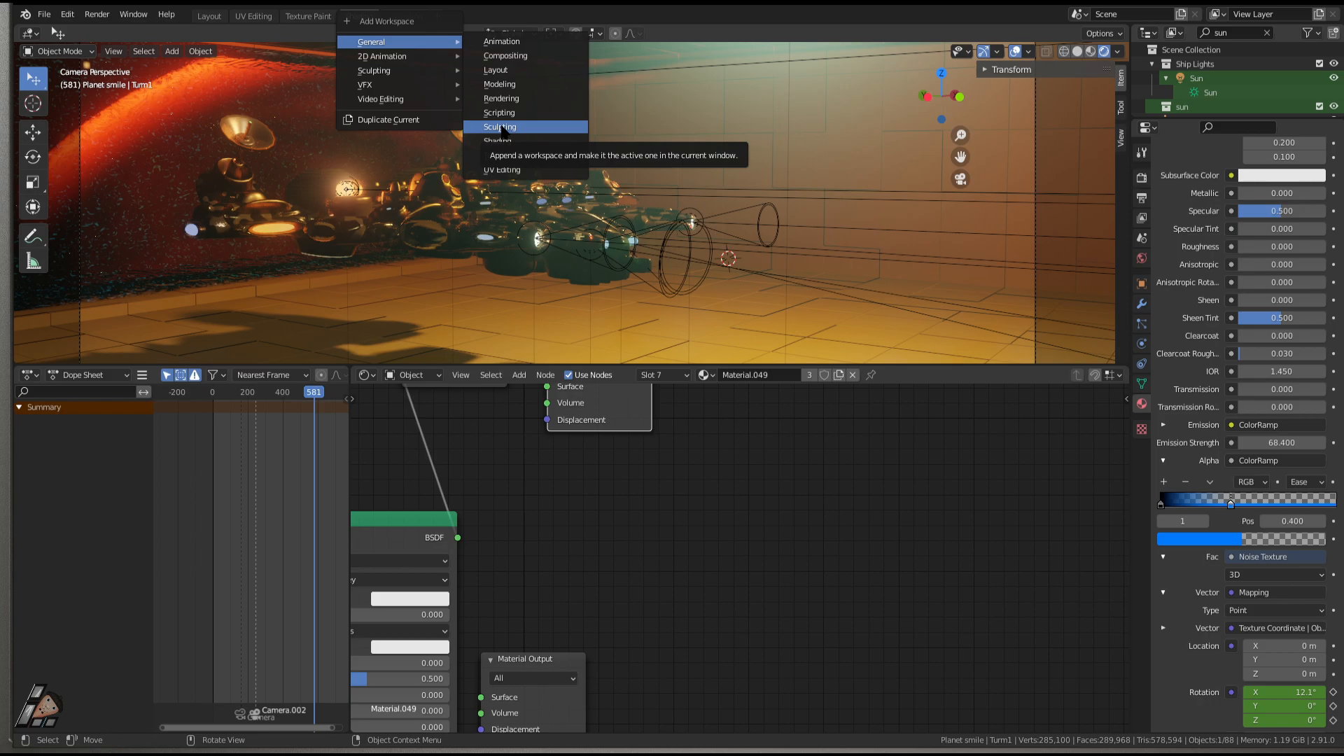
{"action": "left_click", "coordinate": [501, 139]}
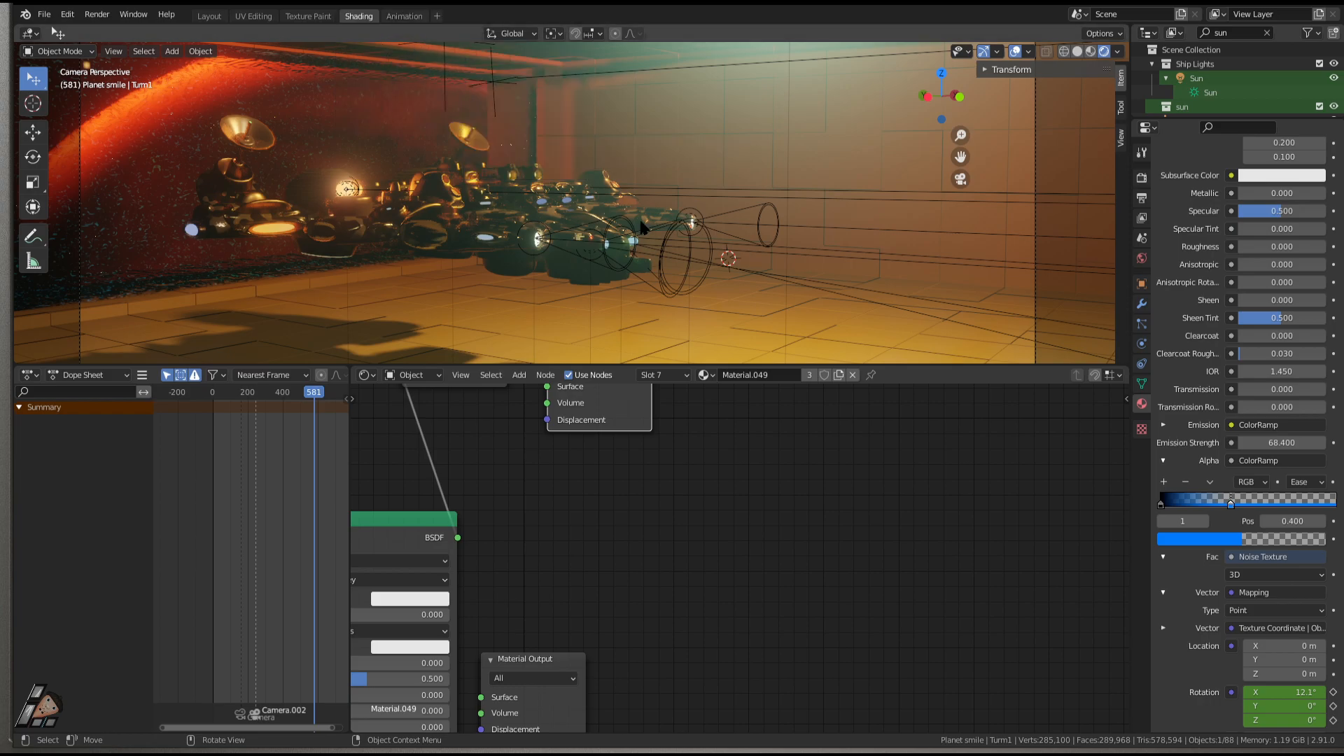
{"action": "left_click_drag", "start_coordinate": [398, 24], "coordinate": [397, 22]}
{"action": "left_click", "coordinate": [406, 19]}
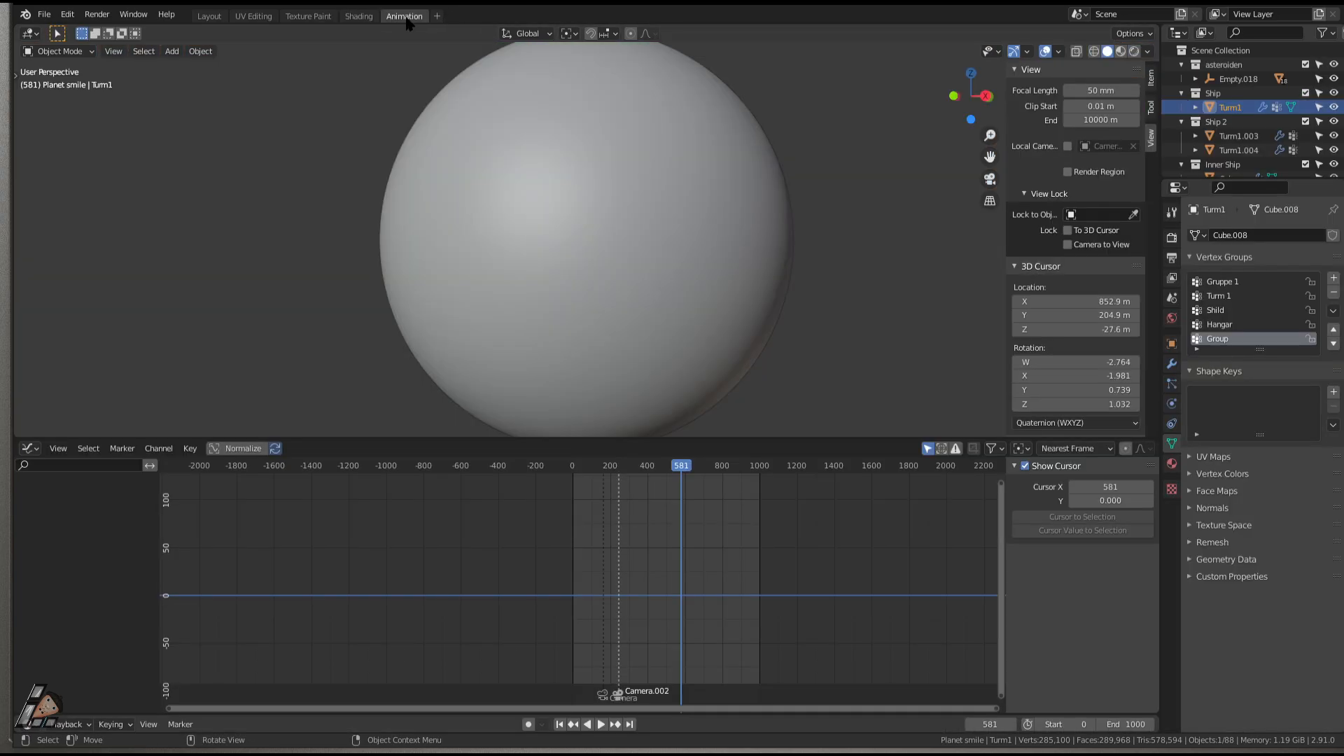
{"action": "left_click", "coordinate": [361, 18]}
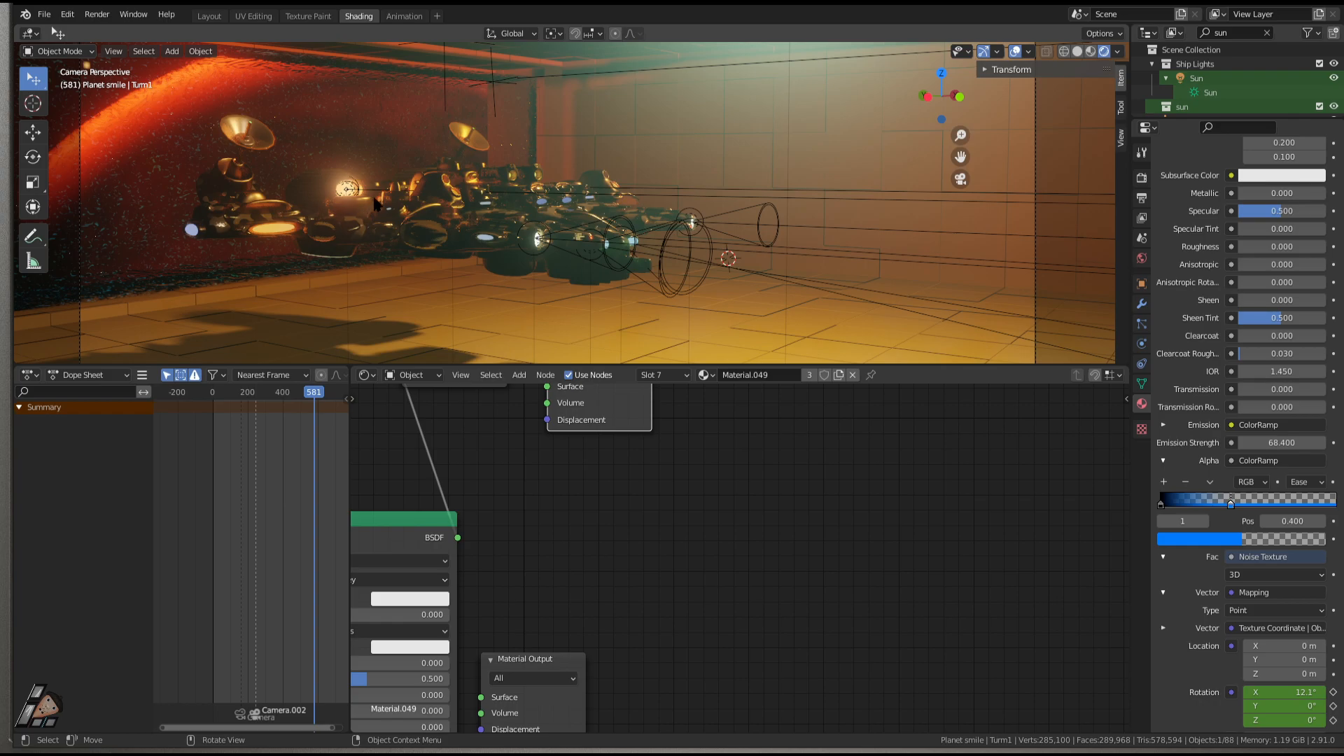
Add the General Scripting workspace to the file.
{"action": "left_click", "coordinate": [436, 16]}
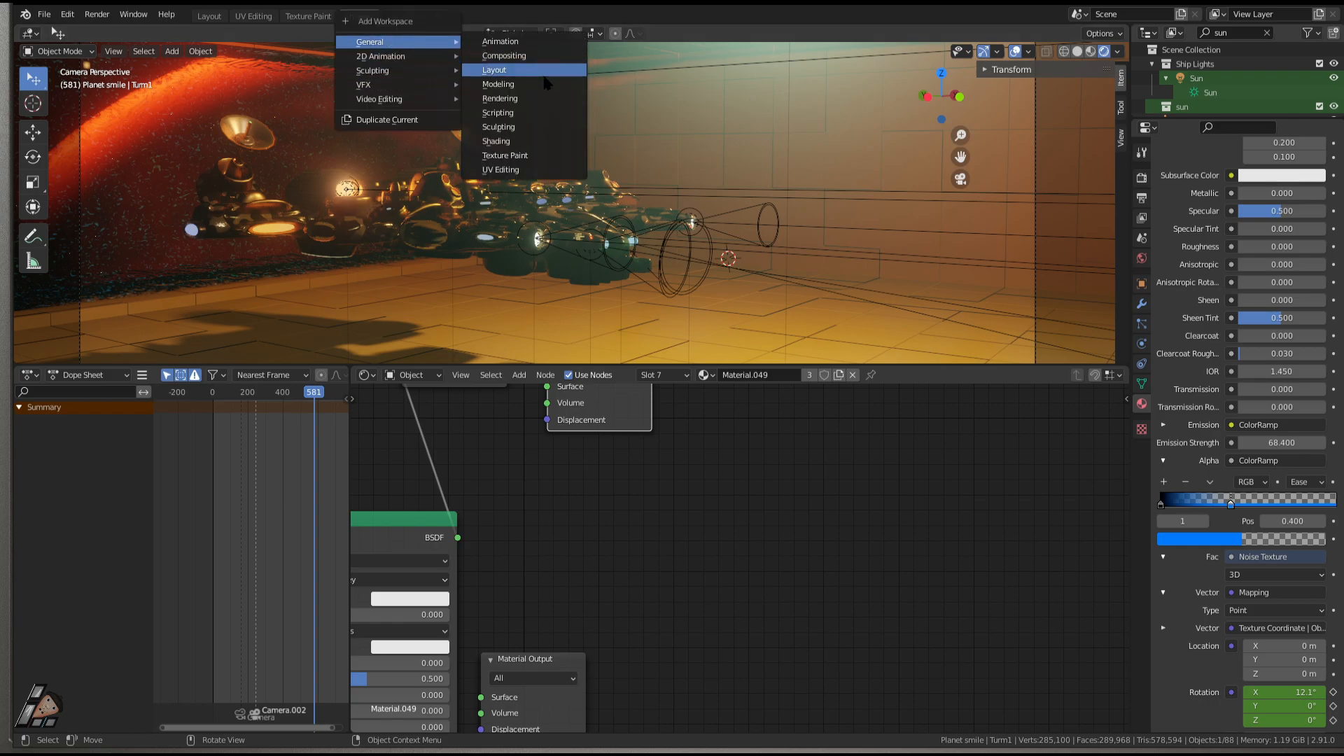
{"action": "left_click", "coordinate": [513, 114]}
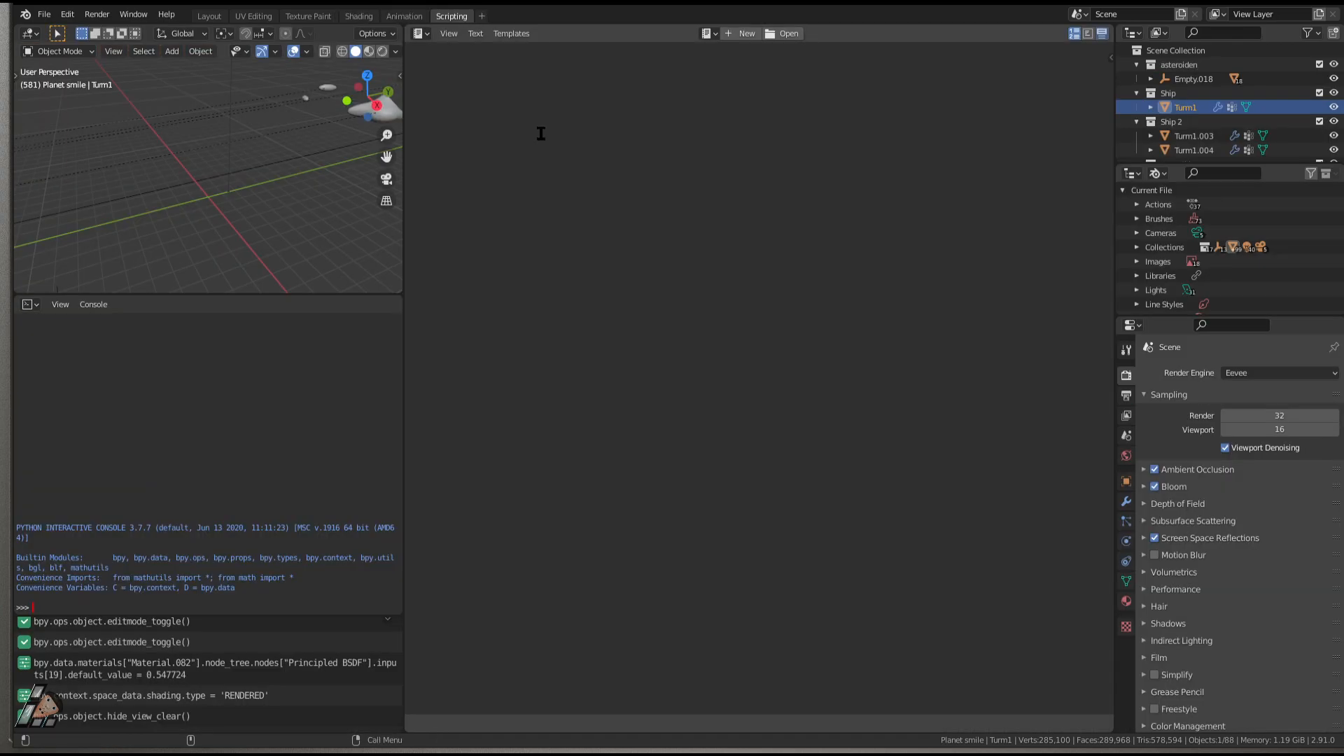
{"action": "scroll", "coordinate": [160, 732], "scroll_direction": "up", "scroll_amount": 3}
{"action": "scroll", "coordinate": [187, 682], "scroll_direction": "down", "scroll_amount": 3}
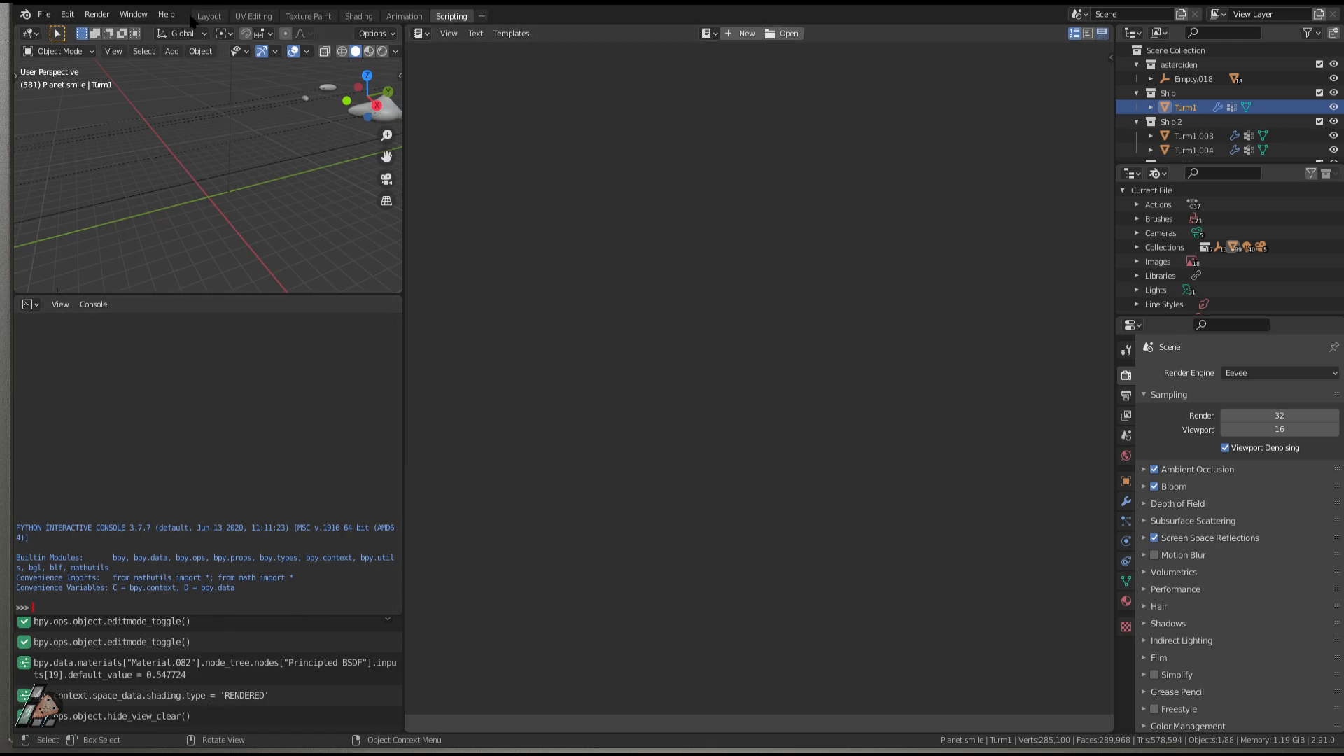
Look at the Layout workspace and widen the viewport and console column in the Scripting workspace.
{"action": "left_click", "coordinate": [213, 17]}
{"action": "middle_click_drag", "start_coordinate": [867, 429], "coordinate": [455, 85]}
{"action": "left_click", "coordinate": [451, 16]}
{"action": "left_click_drag", "start_coordinate": [404, 279], "coordinate": [512, 274]}
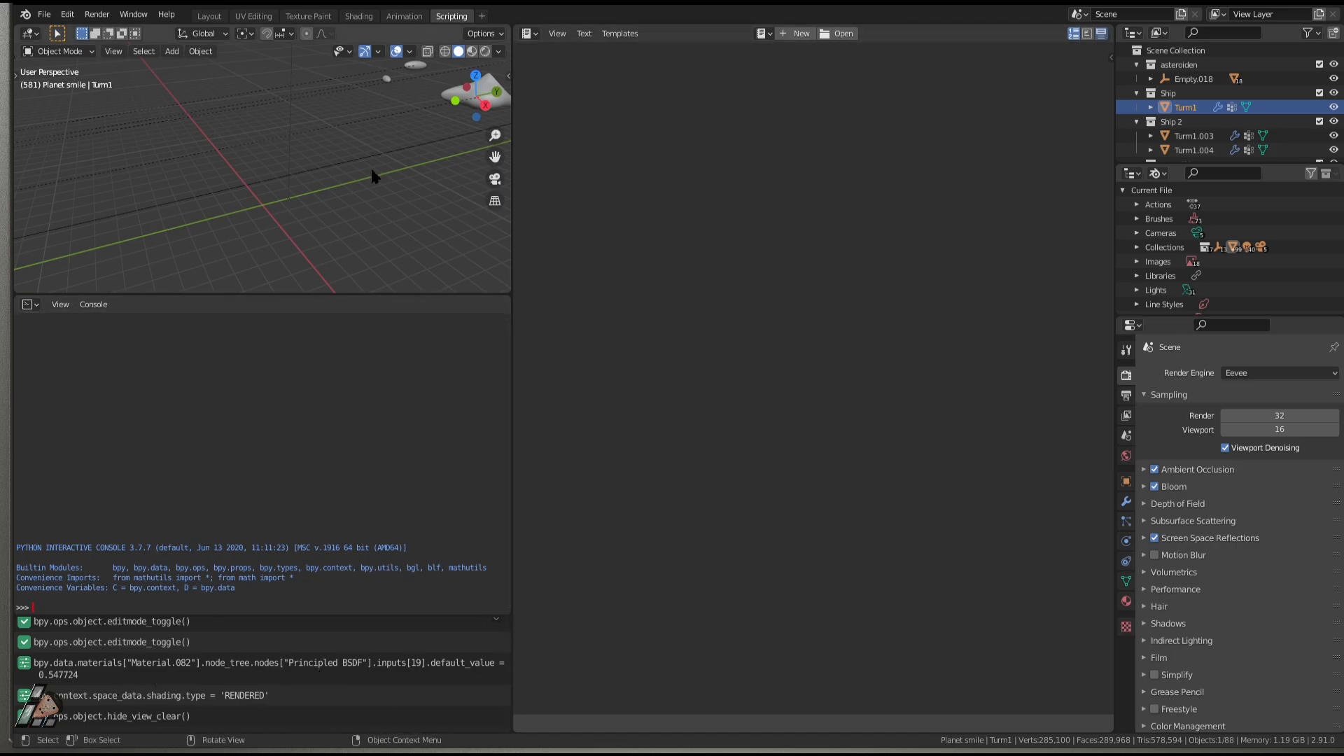
In the Shading workspace, leave the camera view, select an asteroid and focus on it in a maximized viewport.
{"action": "left_click", "coordinate": [358, 16]}
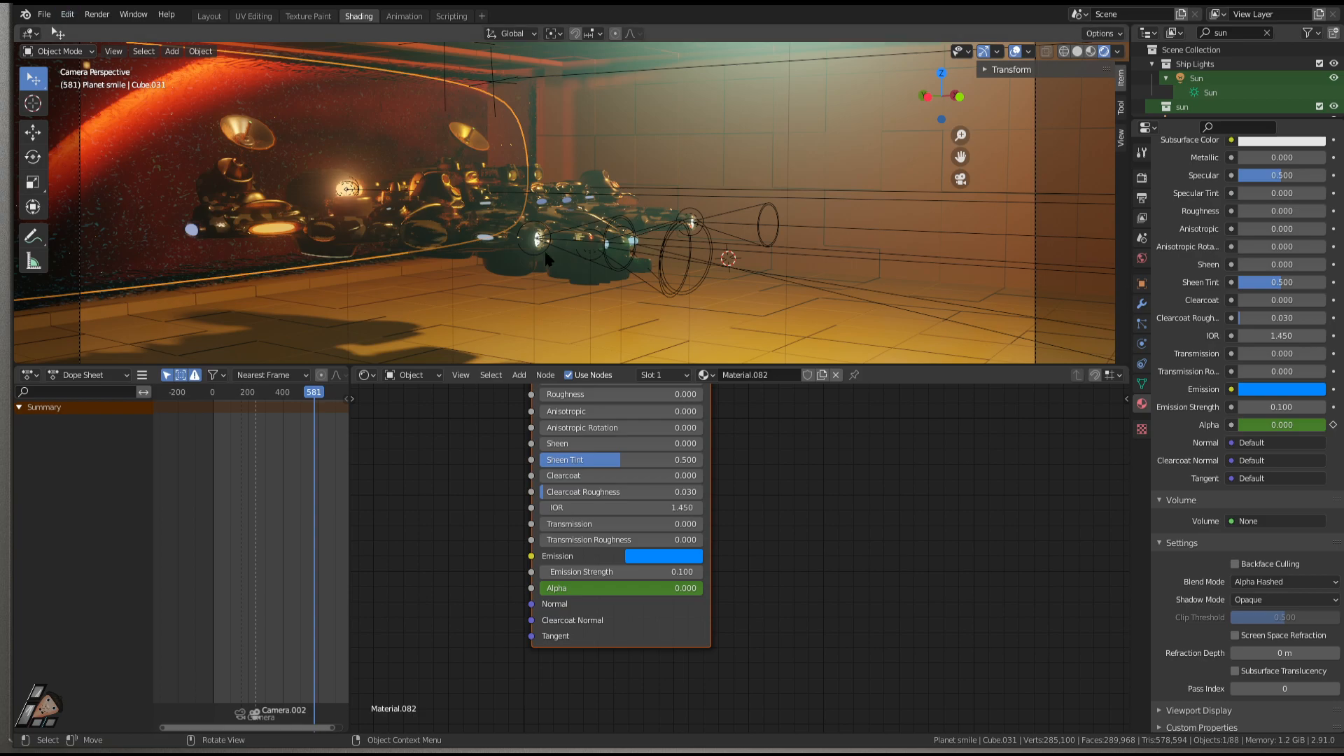
{"action": "middle_click_drag", "start_coordinate": [716, 163], "coordinate": [343, 245]}
{"action": "scroll", "coordinate": [342, 245], "scroll_direction": "down", "scroll_amount": 5}
{"action": "middle_click_drag", "start_coordinate": [595, 242], "coordinate": [455, 210]}
{"action": "left_click", "coordinate": [625, 192]}
{"action": "key", "text": "KP_Decimal"}
{"action": "key", "text": "ctrl+space"}
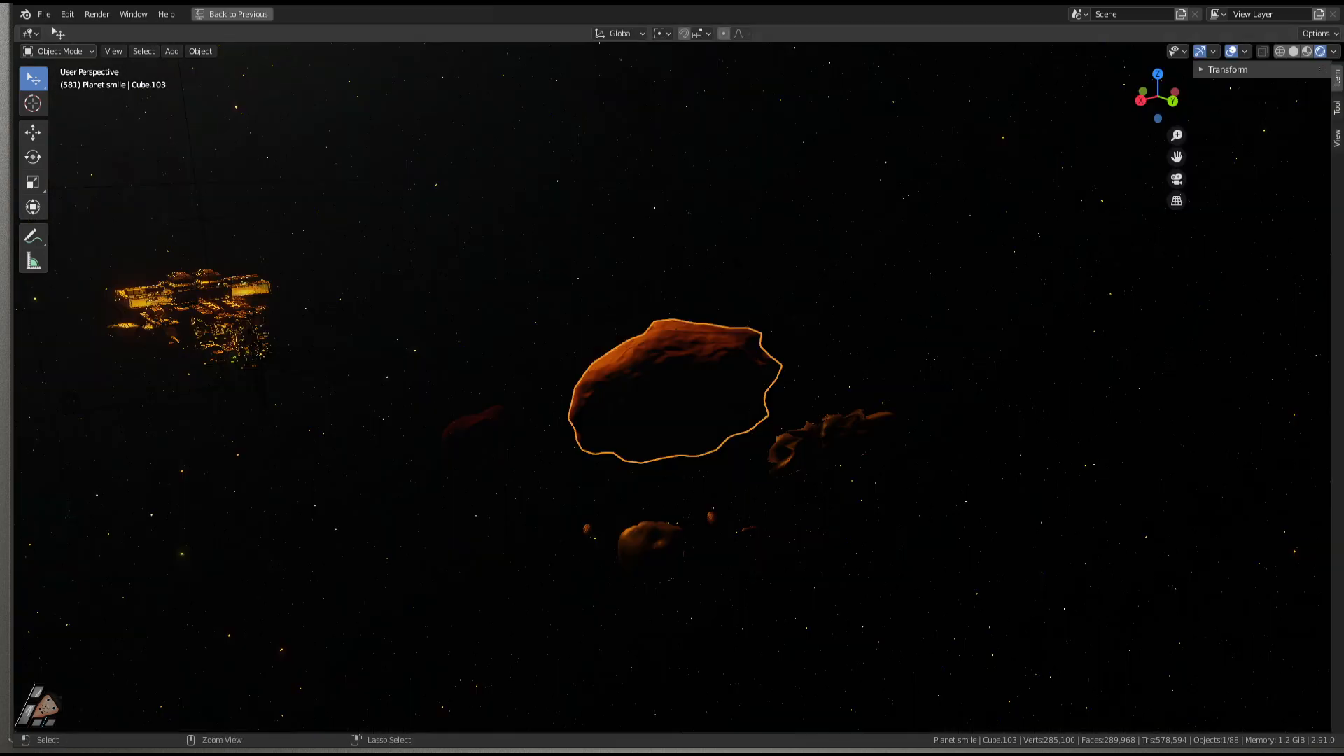
Fly around the asteroid and space station, and select the large volume sphere enclosing the scene.
{"action": "middle_click_drag", "start_coordinate": [560, 244], "coordinate": [469, 250]}
{"action": "middle_click_drag", "start_coordinate": [687, 394], "coordinate": [727, 329]}
{"action": "key", "text": "shift+grave"}
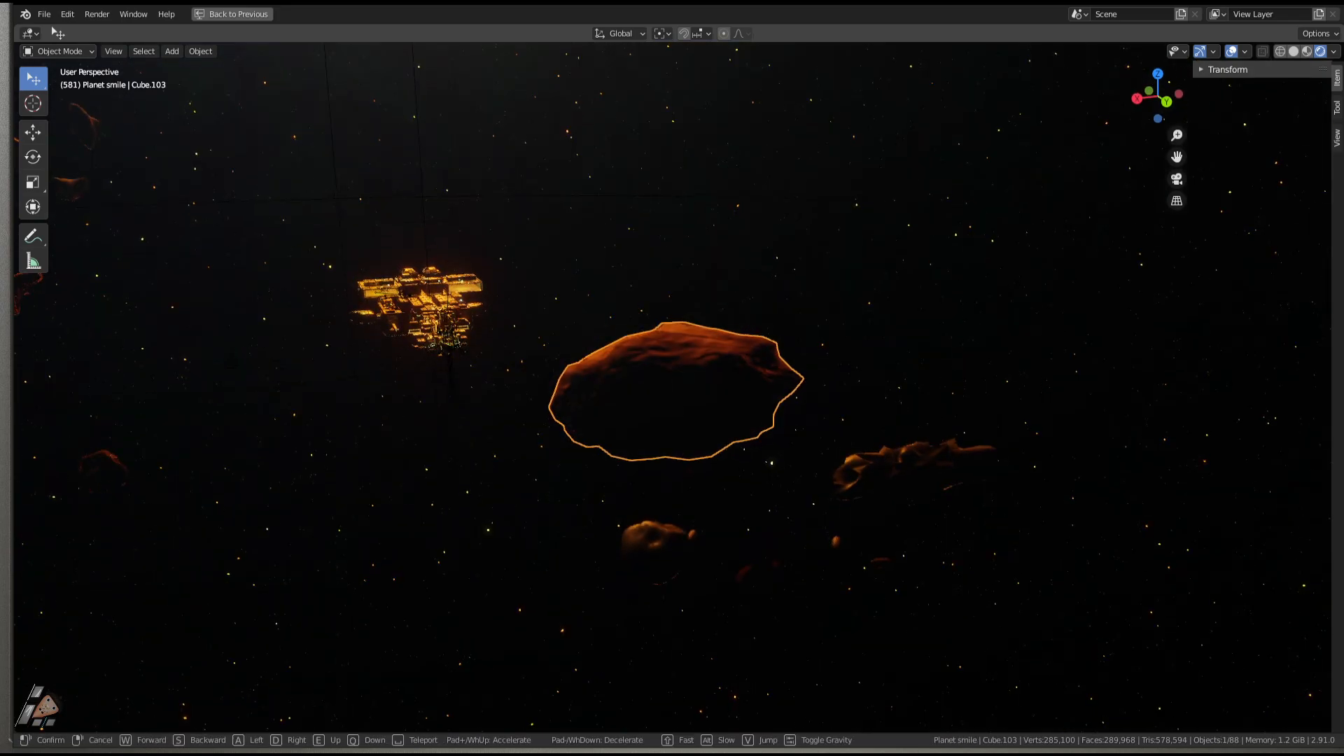
{"action": "key", "text": "w"}
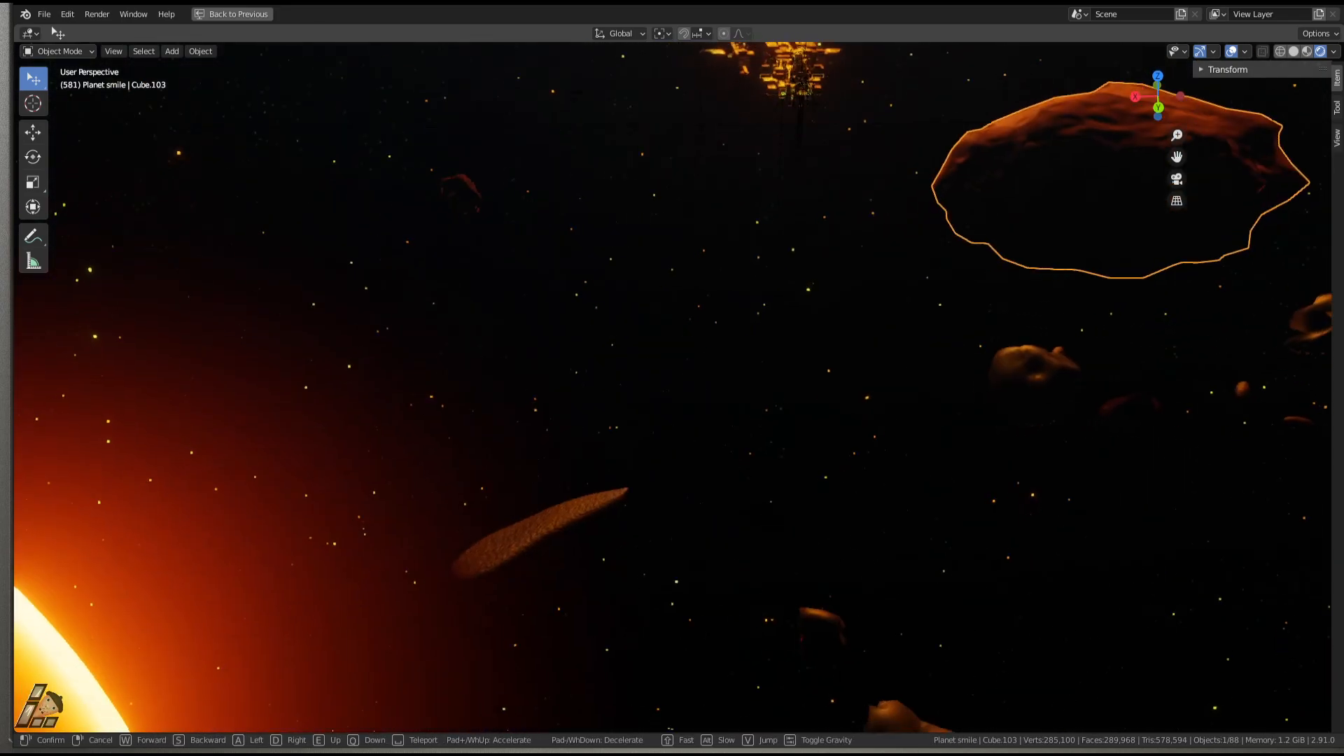
{"action": "key", "text": "a"}
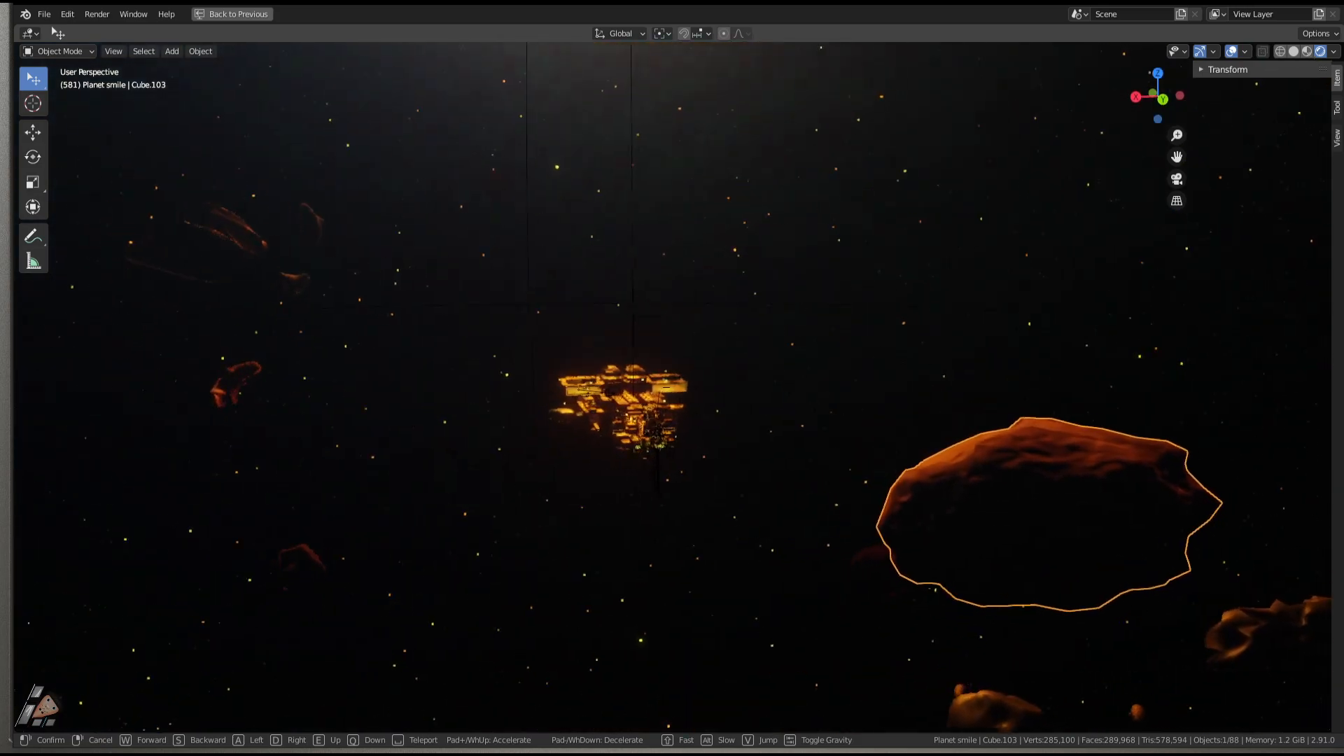
{"action": "left_click", "coordinate": [672, 387]}
{"action": "left_click", "coordinate": [672, 386]}
{"action": "scroll", "coordinate": [671, 387], "scroll_direction": "down", "scroll_amount": 2}
{"action": "left_click", "coordinate": [672, 387]}
{"action": "scroll", "coordinate": [672, 387], "scroll_direction": "down", "scroll_amount": 2}
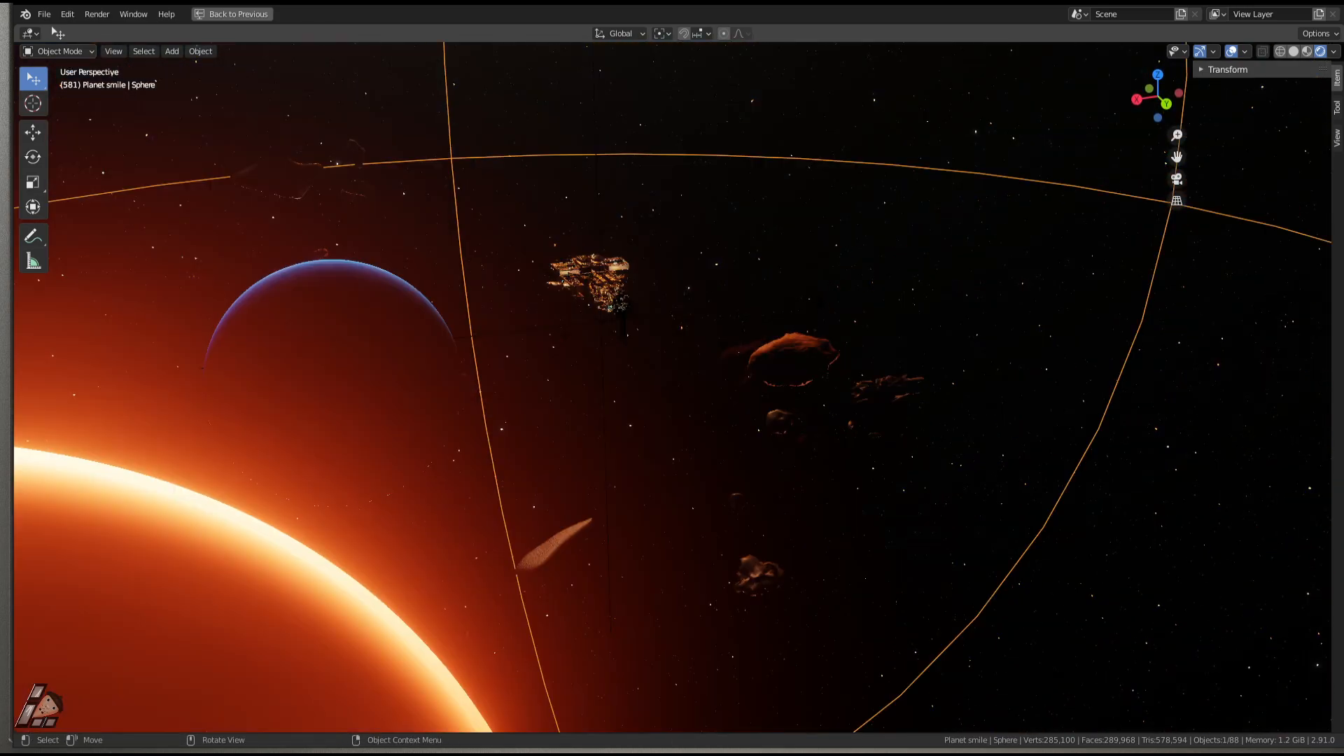
Try to scale the enclosing volume sphere up by a factor of about 2.33.
{"action": "scroll", "coordinate": [909, 350], "scroll_direction": "down", "scroll_amount": 3}
{"action": "middle_click_drag", "start_coordinate": [910, 350], "coordinate": [858, 326]}
{"action": "key", "text": "s"}
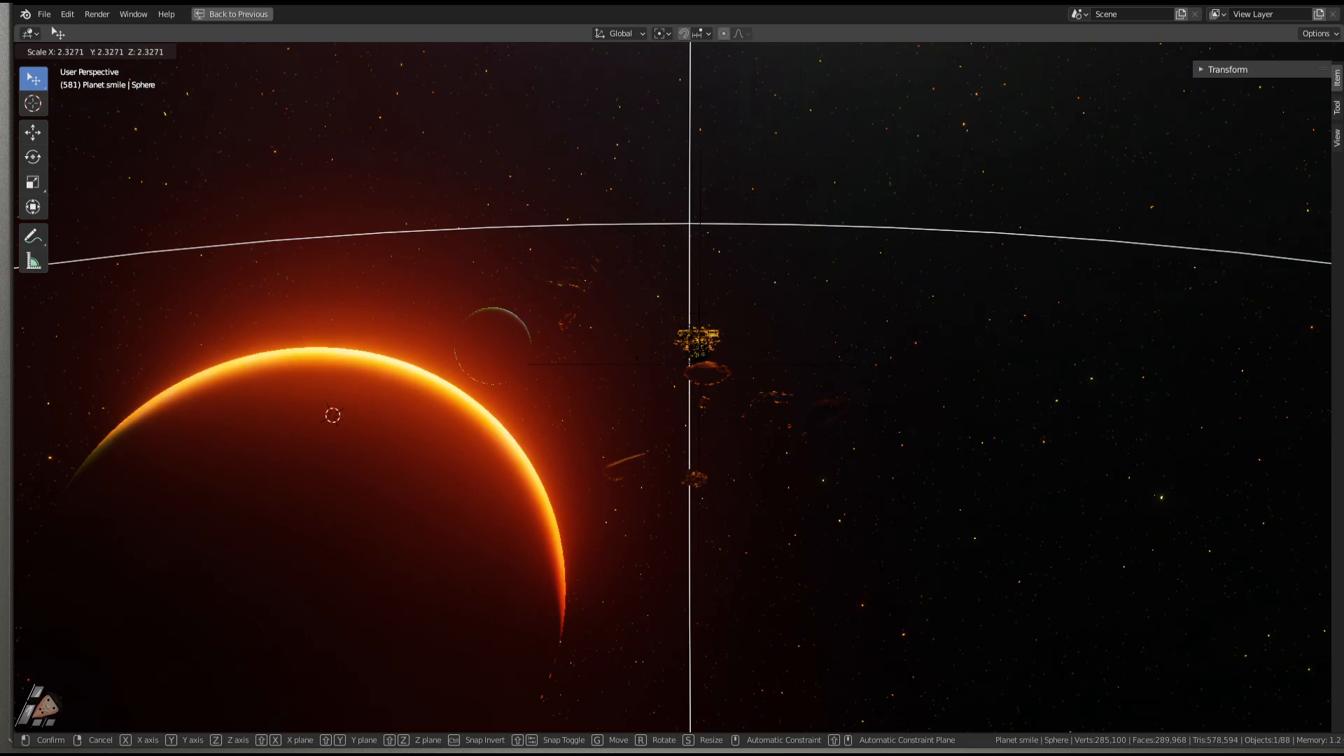
{"action": "key", "text": "Return"}
{"action": "key", "text": "shift+grave"}
{"action": "key", "text": "Escape"}
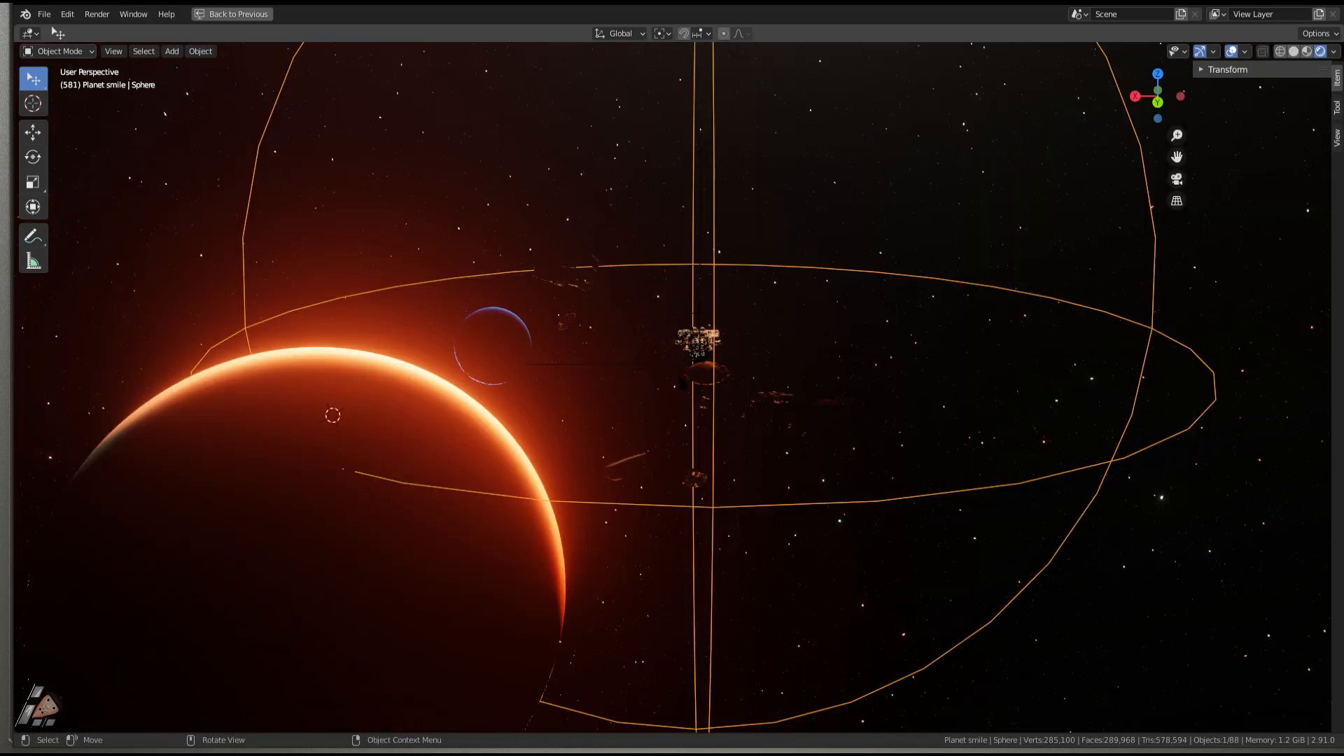
Return to the camera view and play the animation in a maximized viewport, pausing at frames 632 and 431.
{"action": "key", "text": "KP_0"}
{"action": "key", "text": "space"}
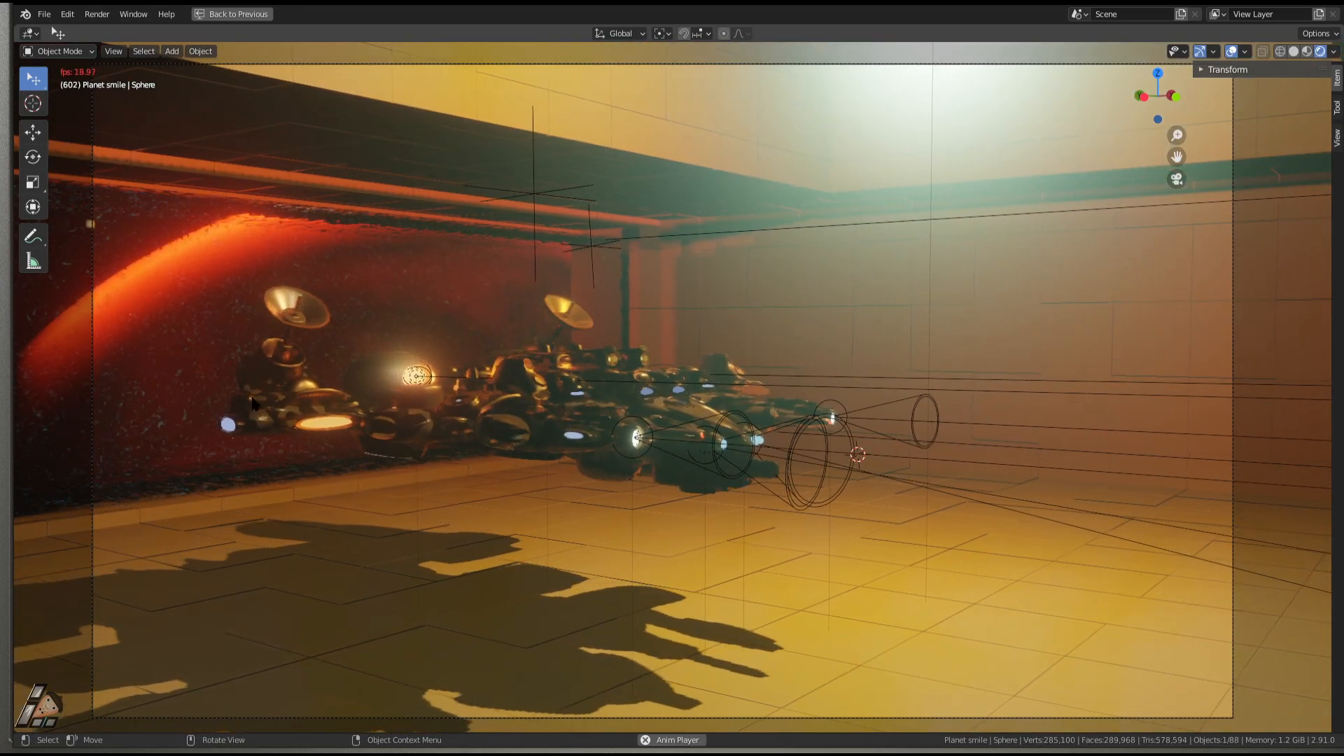
{"action": "key", "text": "space"}
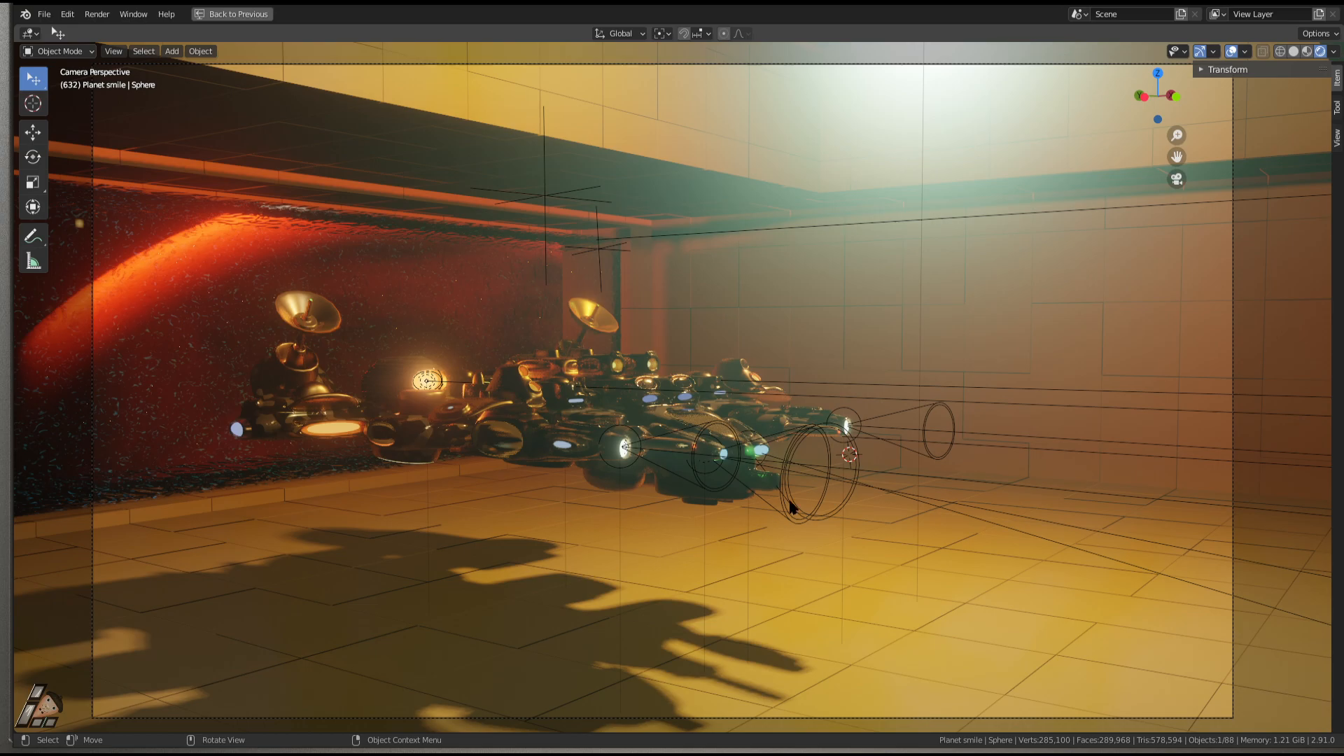
{"action": "key", "text": "space"}
{"action": "key", "text": "ctrl+space"}
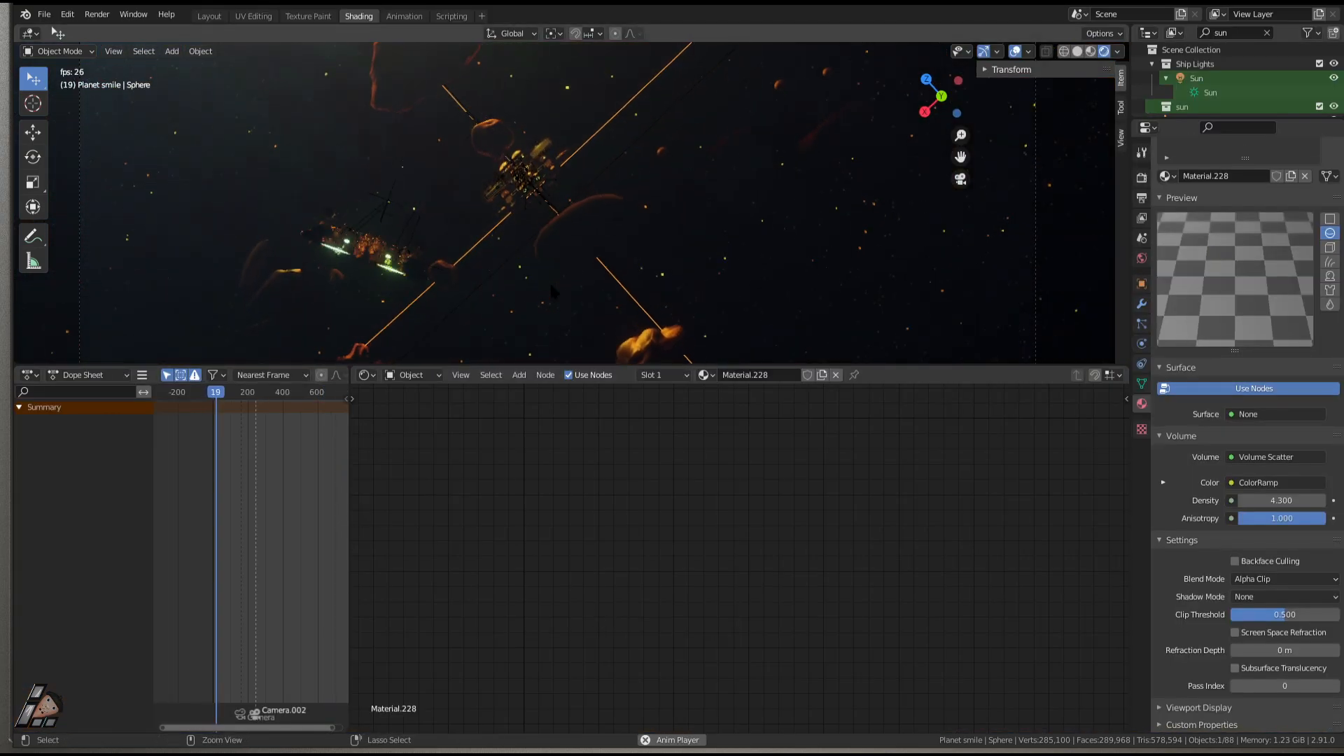
{"action": "key", "text": "ctrl+space"}
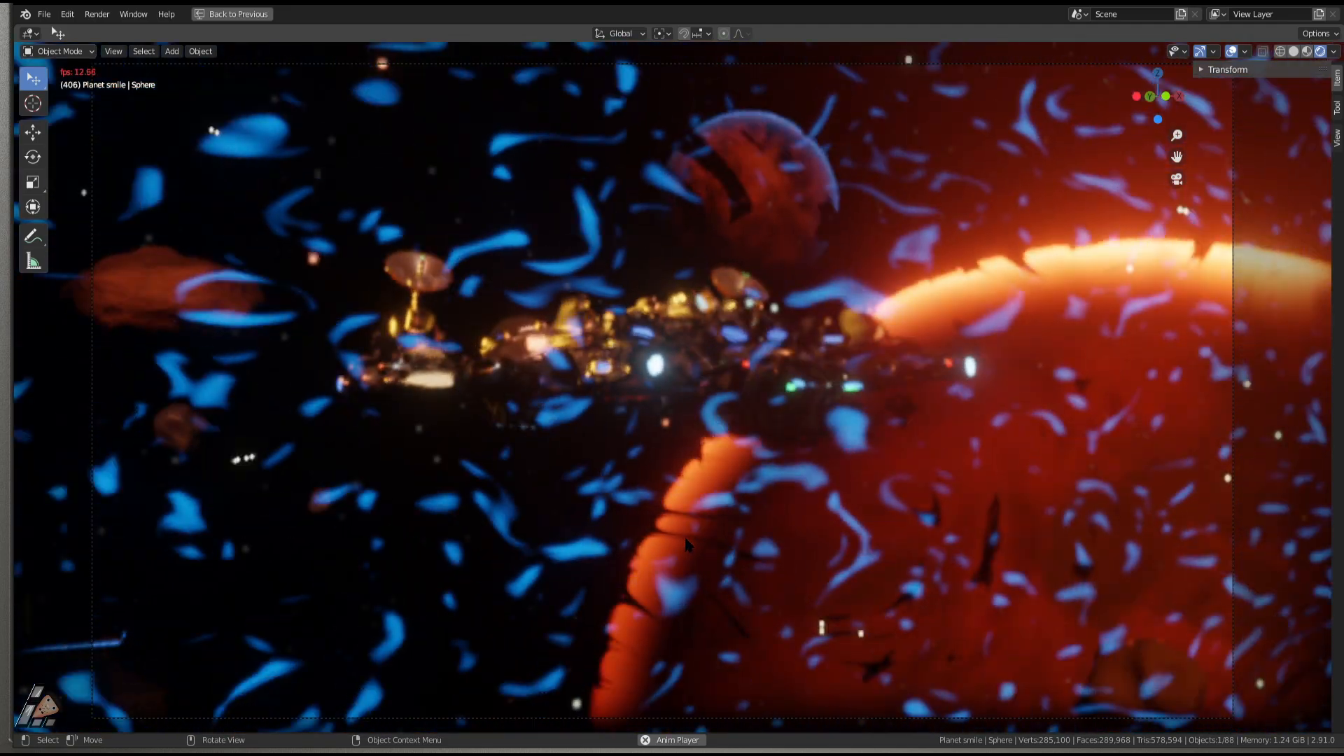
{"action": "key", "text": "space"}
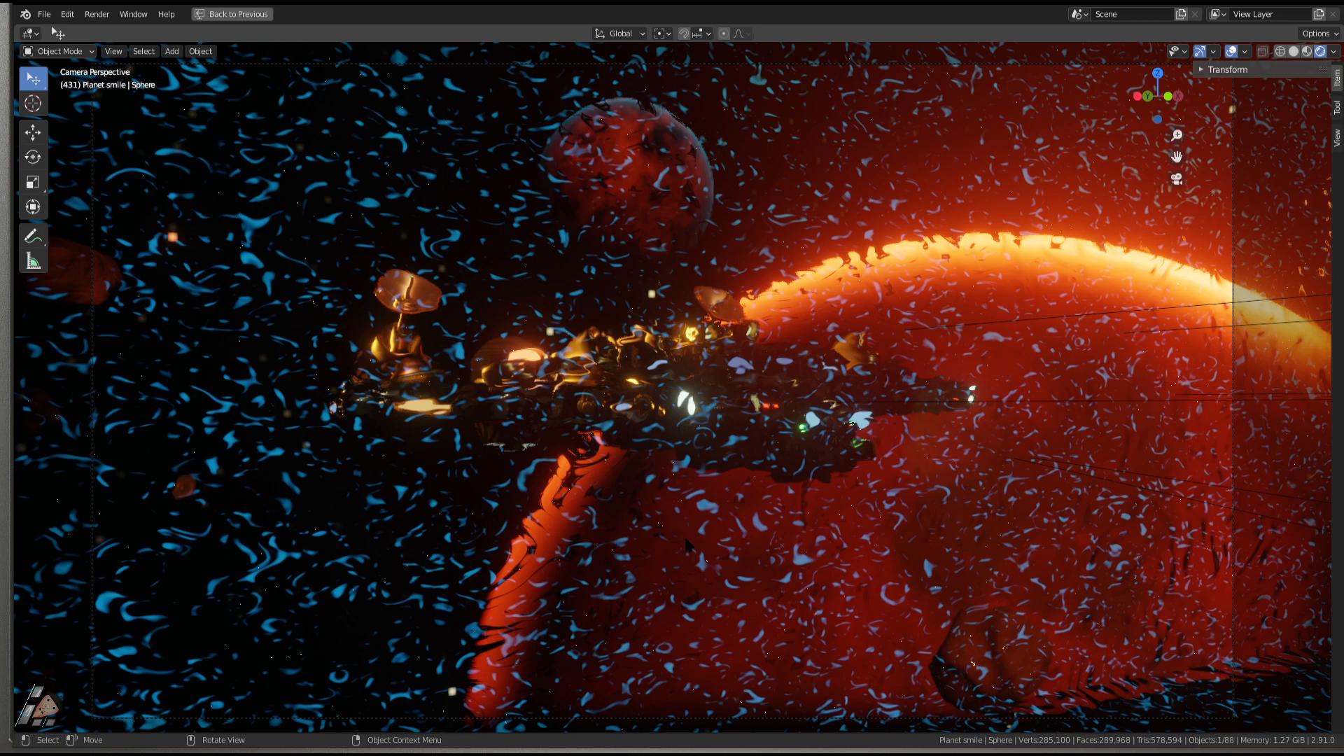
Examine the volume sphere, planets and station from outside the camera at frame 431, and return to the camera view.
{"action": "scroll", "coordinate": [905, 402], "scroll_direction": "down", "scroll_amount": 2}
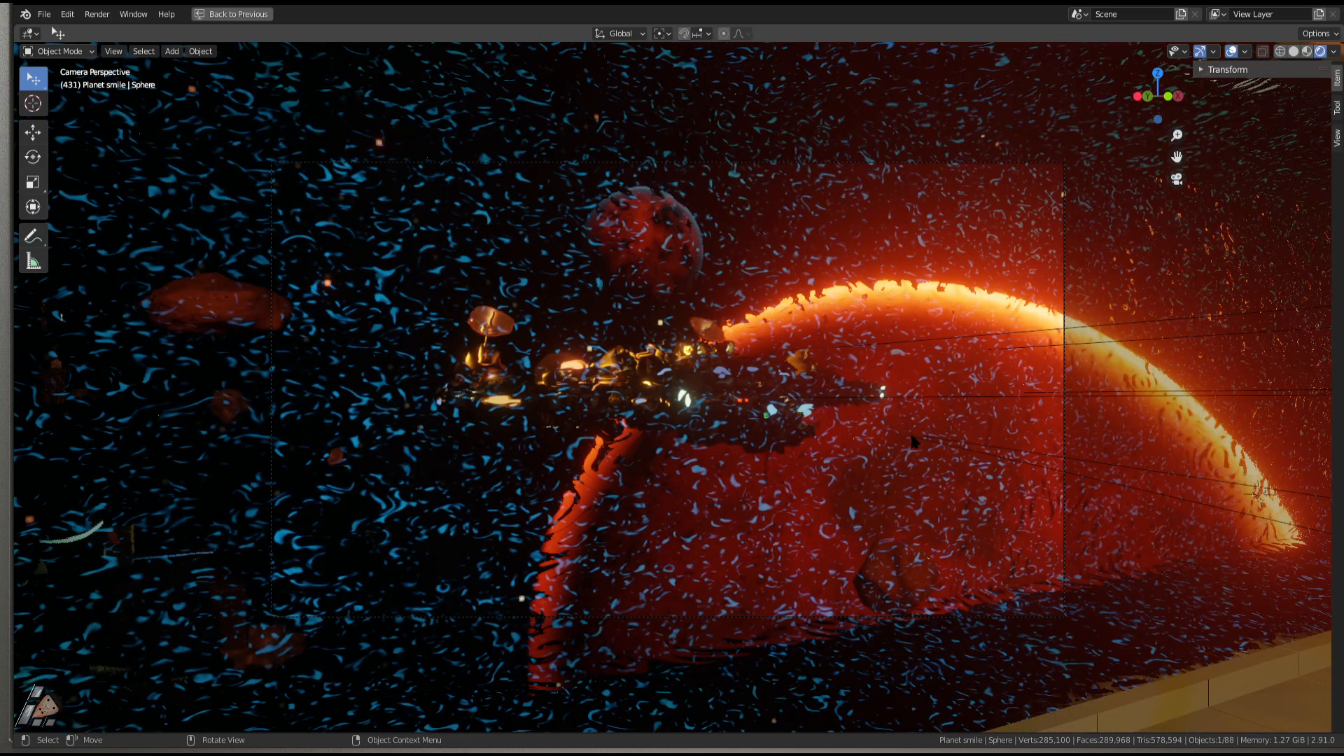
{"action": "middle_click_drag", "start_coordinate": [981, 417], "coordinate": [799, 457]}
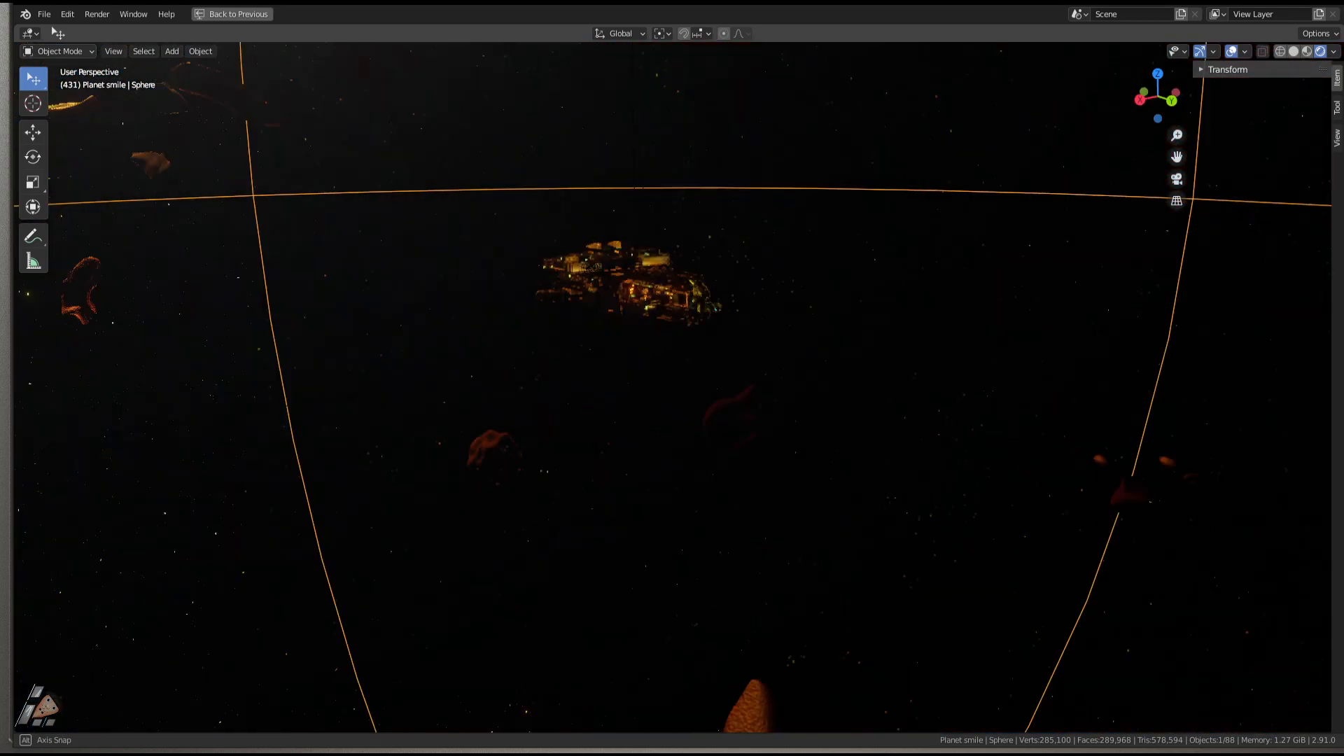
{"action": "scroll", "coordinate": [334, 458], "scroll_direction": "down", "scroll_amount": 6}
{"action": "scroll", "coordinate": [806, 451], "scroll_direction": "up", "scroll_amount": 3}
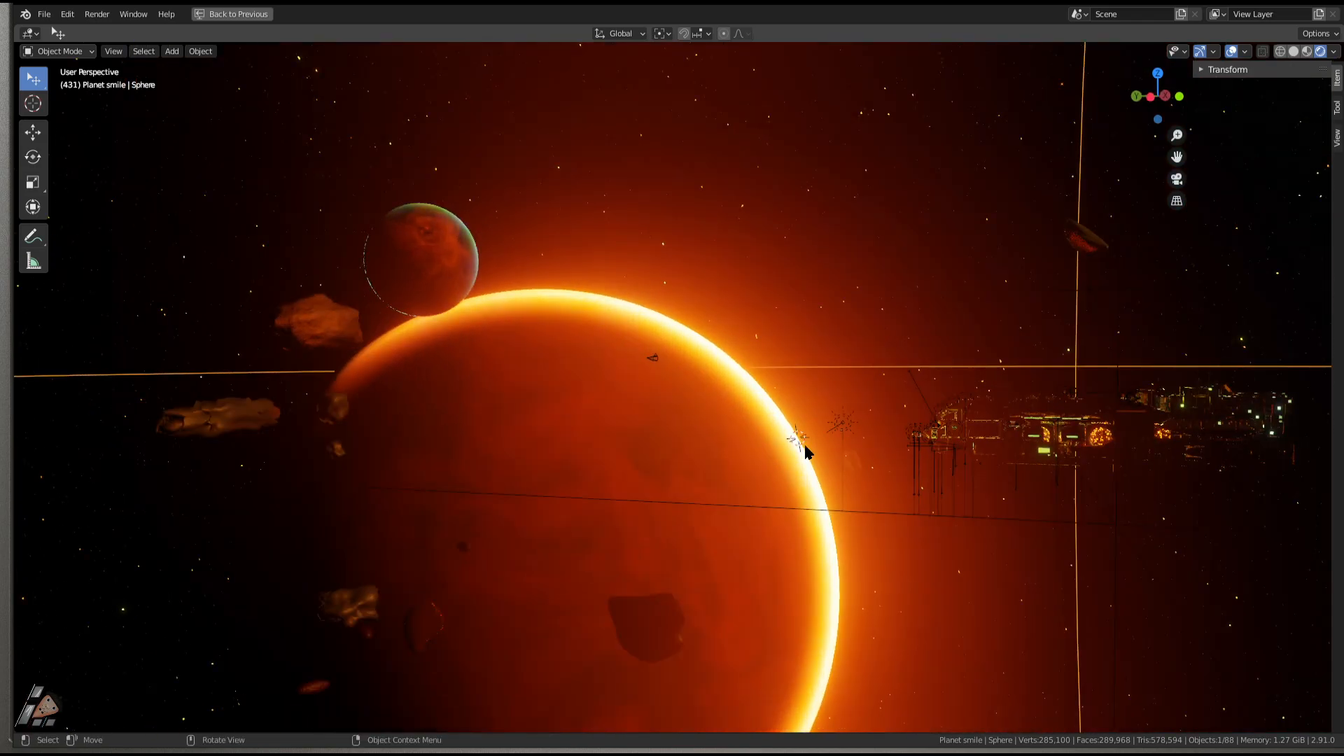
{"action": "key", "text": "KP_0"}
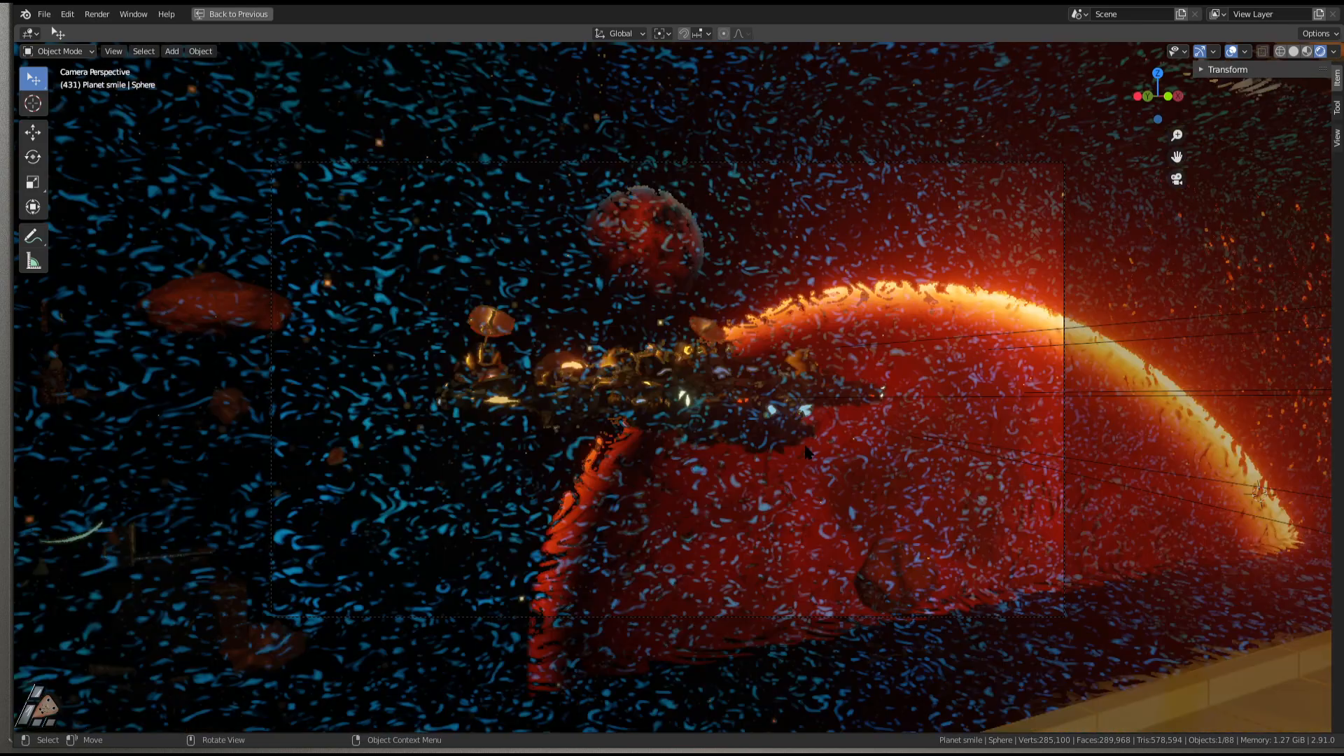
Play the animation through the camera and pause it at frame 930.
{"action": "key", "text": "space"}
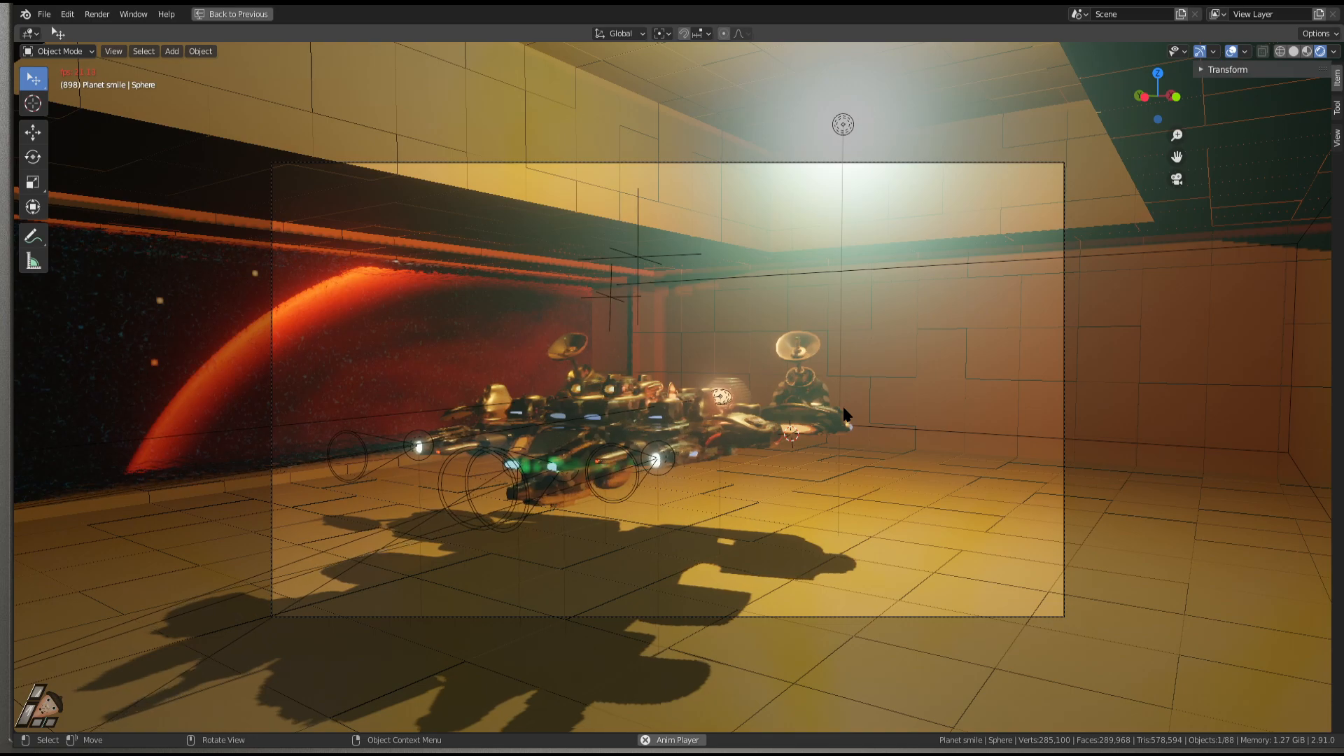
{"action": "key", "text": "space"}
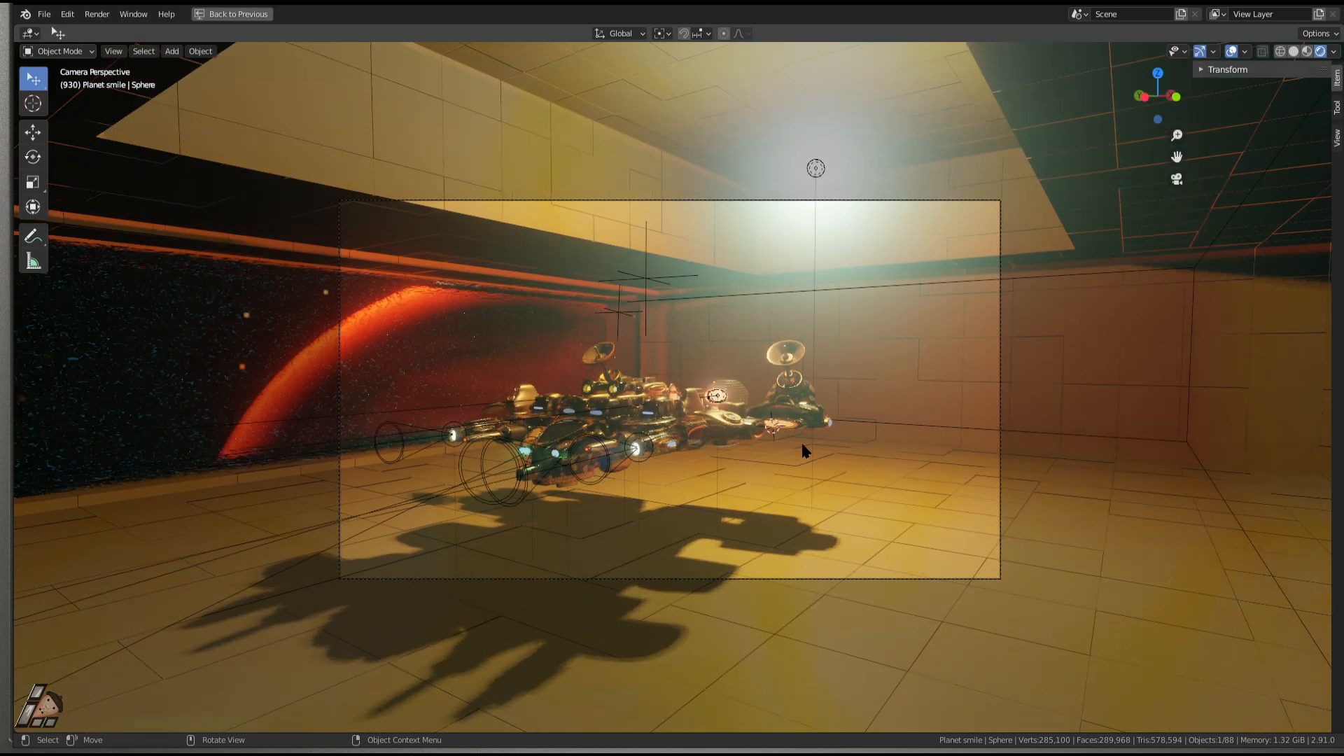
Select the module with the row of glowing orange spheres on the station's side and show the scene in Material Preview.
{"action": "middle_click_drag", "start_coordinate": [805, 448], "coordinate": [448, 322]}
{"action": "middle_click_drag", "start_coordinate": [700, 399], "coordinate": [231, 286], "text": "shift"}
{"action": "scroll", "coordinate": [532, 210], "scroll_direction": "up", "scroll_amount": 3}
{"action": "left_click", "coordinate": [524, 167]}
{"action": "middle_click_drag", "start_coordinate": [524, 168], "coordinate": [483, 200]}
{"action": "middle_click_drag", "start_coordinate": [700, 209], "coordinate": [665, 249], "text": "shift"}
{"action": "key", "text": "KP_Decimal"}
{"action": "scroll", "coordinate": [671, 388], "scroll_direction": "up", "scroll_amount": 1}
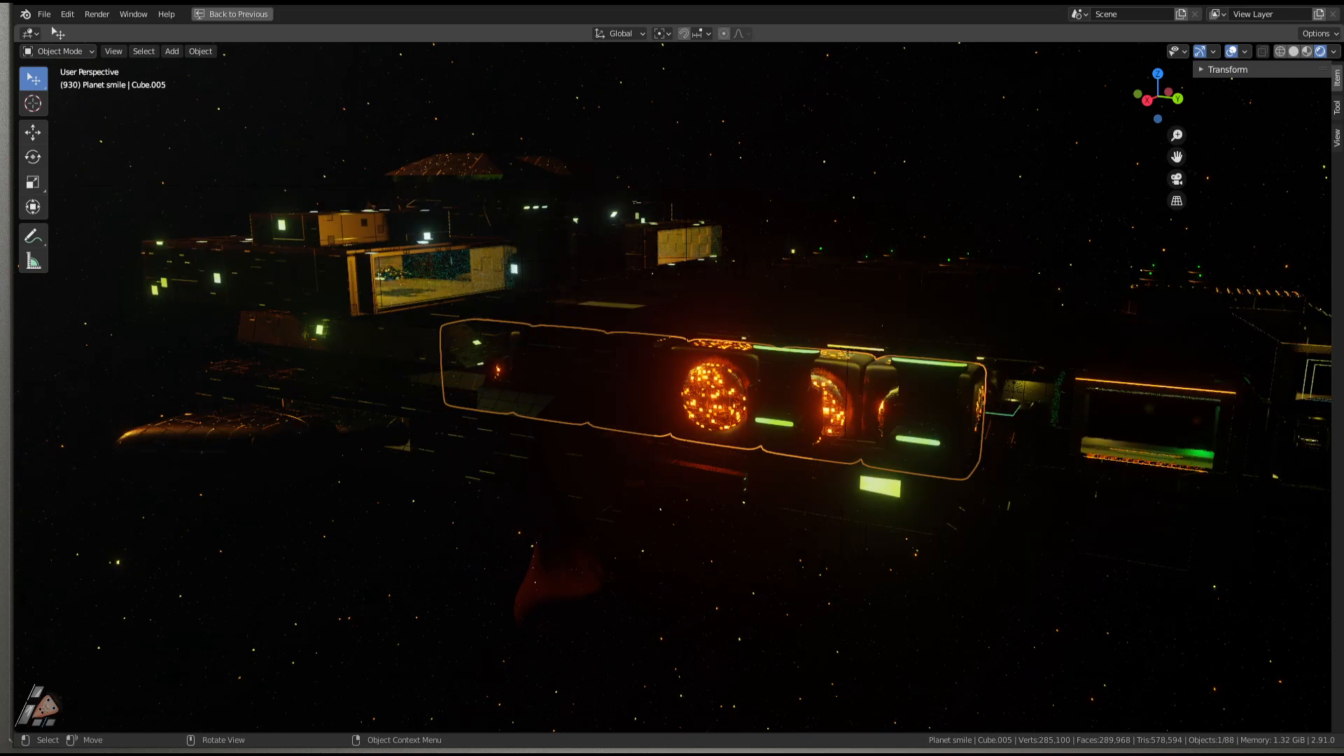
{"action": "left_click", "coordinate": [1306, 51]}
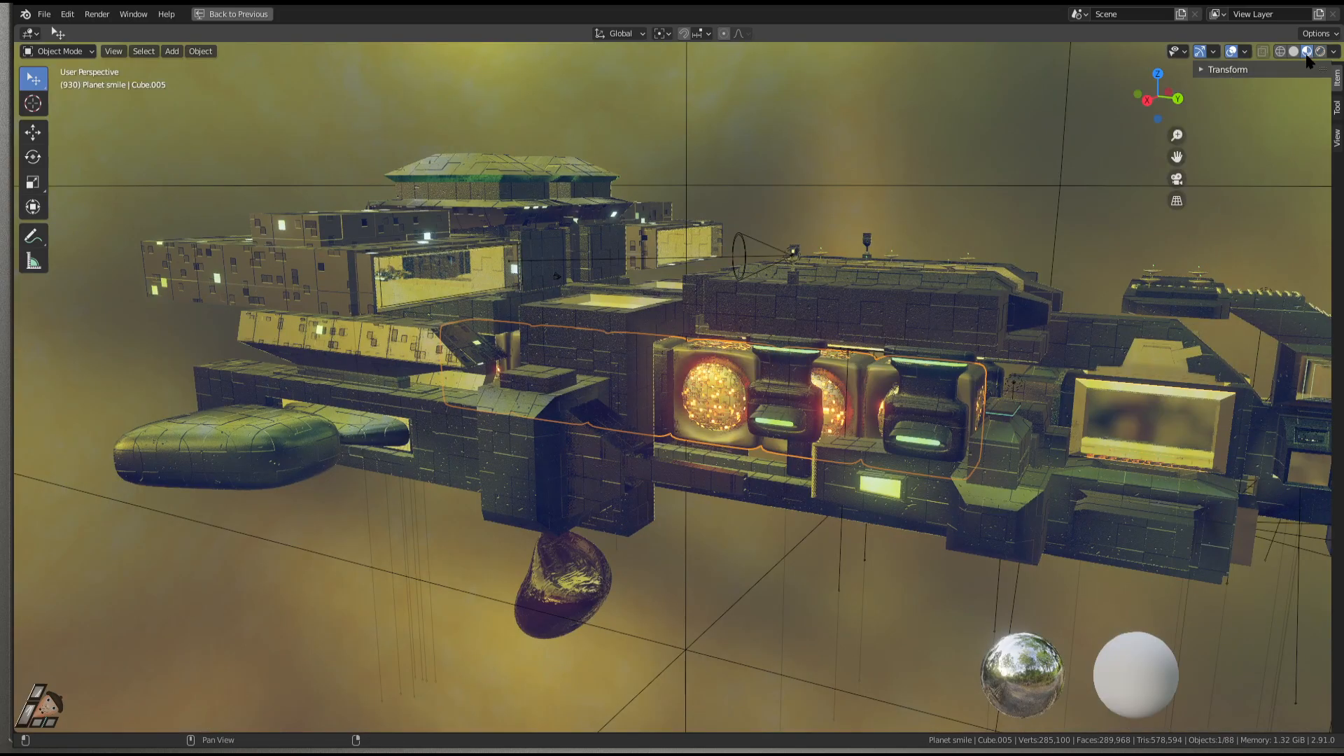
Move the glowing sphere module about 235 m in the negative global Y direction, out of the station.
{"action": "key", "text": "g"}
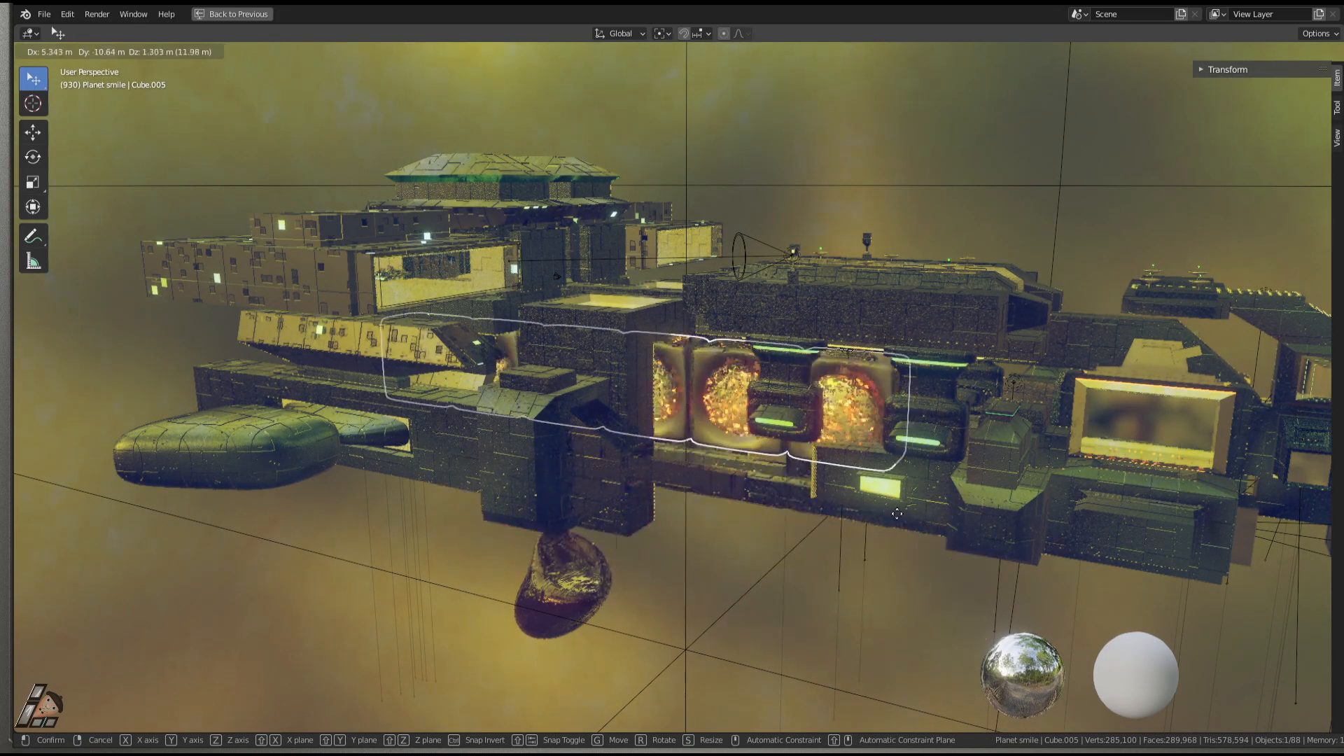
{"action": "key", "text": "y"}
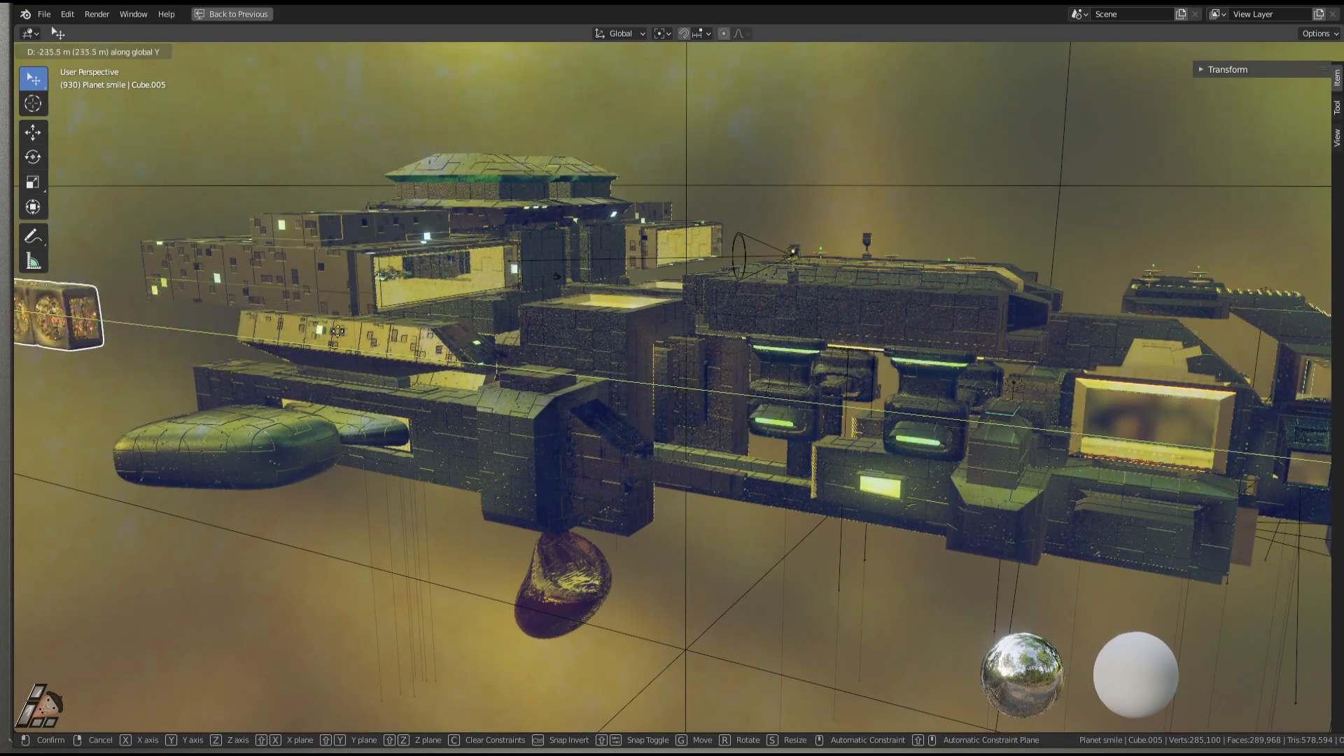
{"action": "left_click", "coordinate": [275, 316]}
Try to raise the dark columns with green light strips about 10.7 m along global Z.
{"action": "middle_click_drag", "start_coordinate": [669, 455], "coordinate": [875, 515]}
{"action": "left_click", "coordinate": [900, 509]}
{"action": "key", "text": "g"}
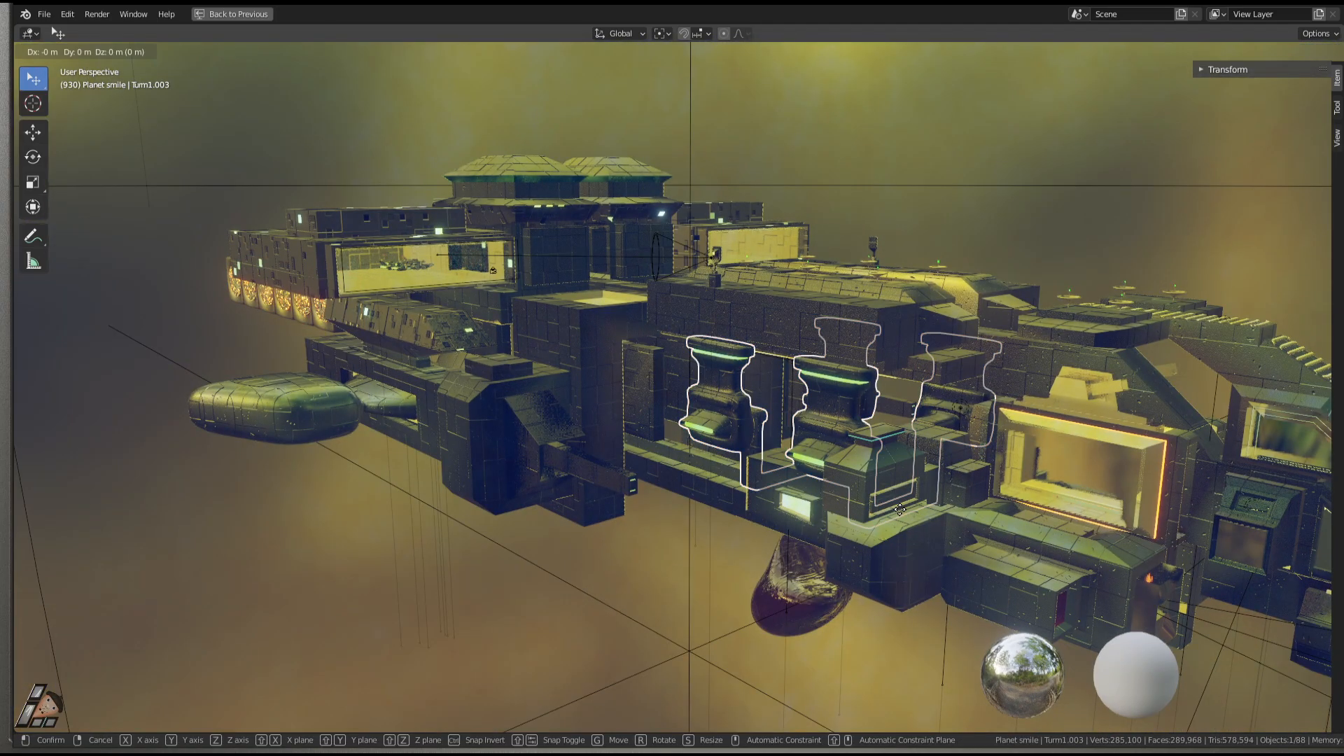
{"action": "key", "text": "z"}
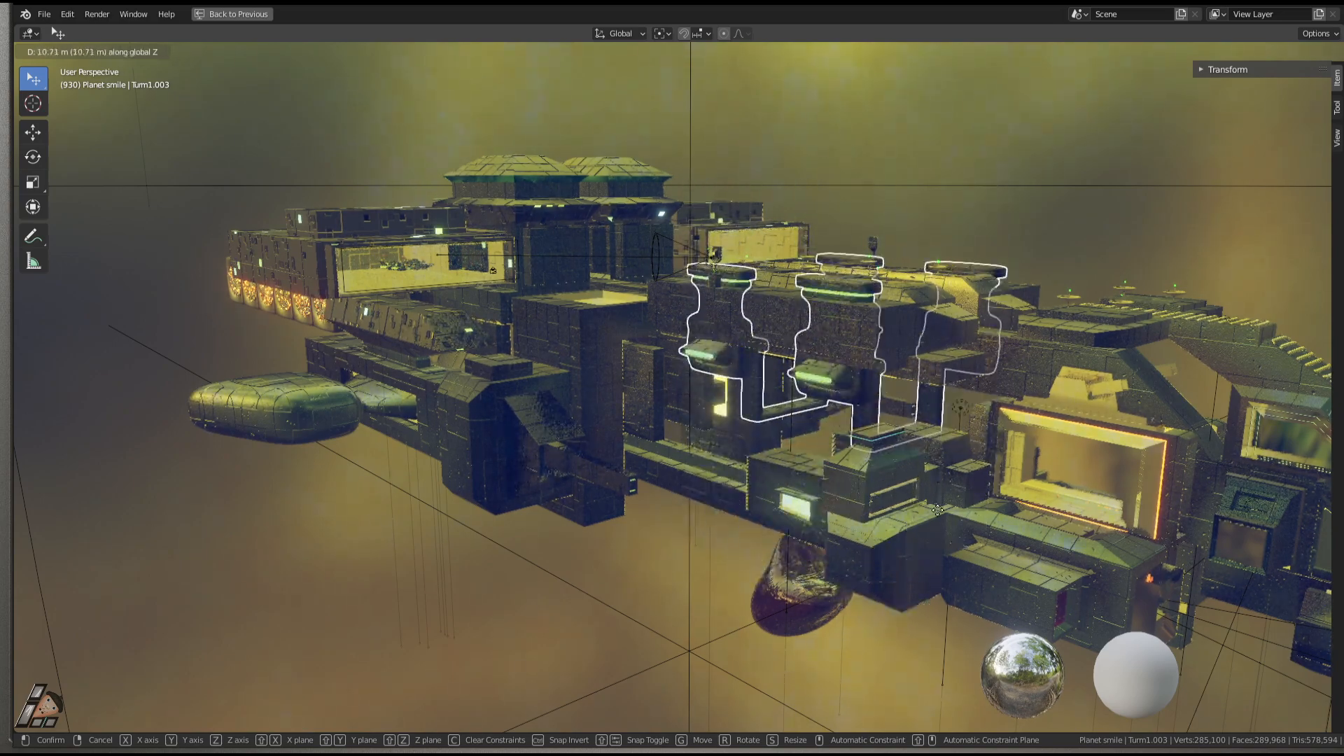
{"action": "left_click", "coordinate": [929, 510]}
{"action": "scroll", "coordinate": [633, 516], "scroll_direction": "down", "scroll_amount": 5}
{"action": "middle_click_drag", "start_coordinate": [632, 516], "coordinate": [801, 507]}
{"action": "scroll", "coordinate": [812, 500], "scroll_direction": "up", "scroll_amount": 4}
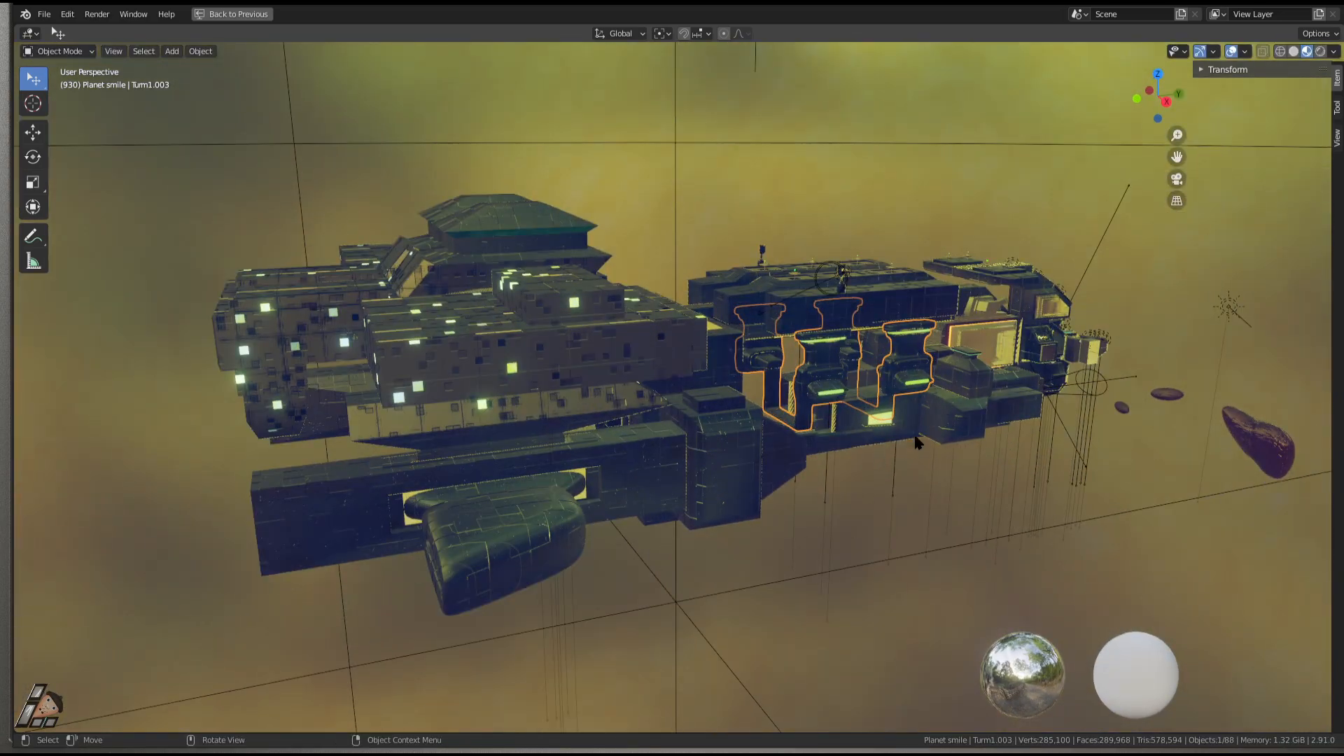
{"action": "key", "text": "g"}
{"action": "key", "text": "z"}
{"action": "key", "text": "Escape"}
Orbit the station and fly around its exterior to examine the hull, the columns and the nearby asteroids.
{"action": "middle_click_drag", "start_coordinate": [985, 456], "coordinate": [825, 540]}
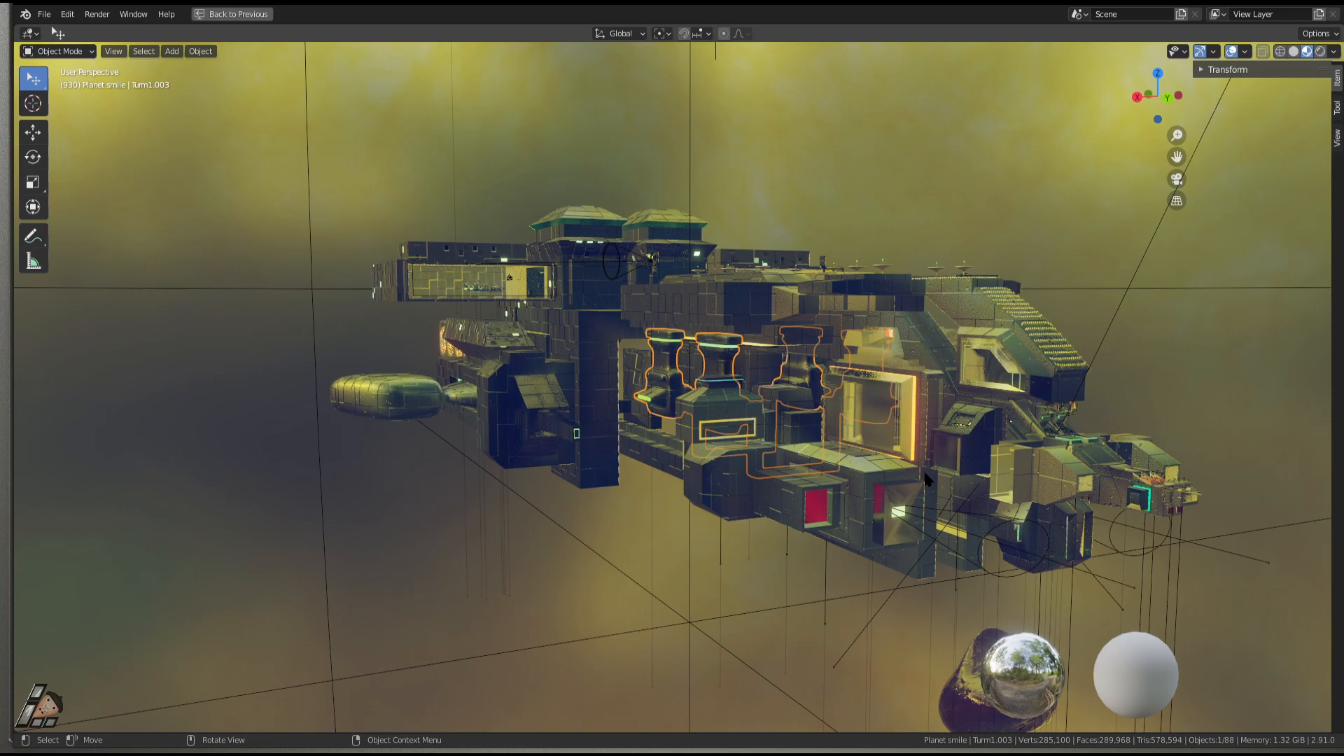
{"action": "middle_click_drag", "start_coordinate": [785, 538], "coordinate": [933, 496]}
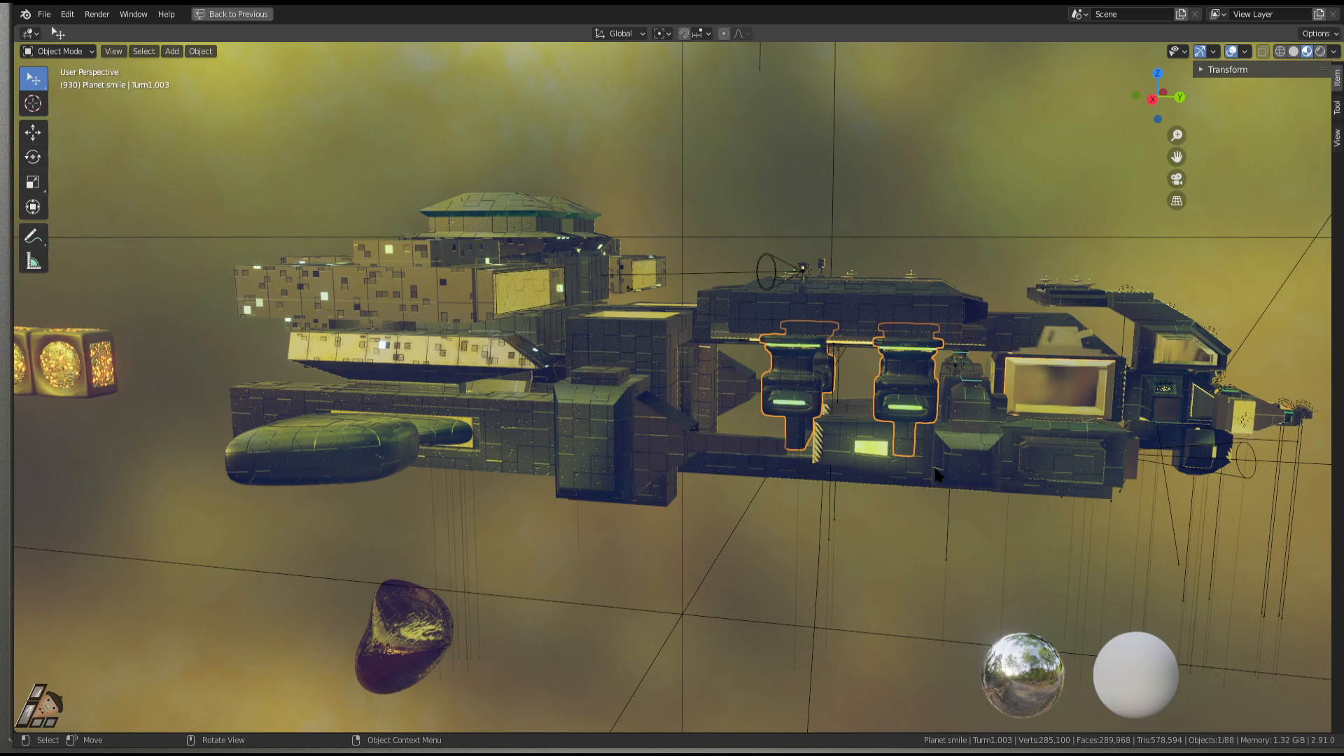
{"action": "mouse_move", "coordinate": [1054, 293]}
{"action": "middle_mouse_down"}
{"action": "mouse_move", "coordinate": [975, 294]}
{"action": "mouse_move", "coordinate": [970, 376]}
{"action": "mouse_move", "coordinate": [1118, 380]}
{"action": "mouse_move", "coordinate": [933, 363]}
{"action": "mouse_move", "coordinate": [974, 328]}
{"action": "mouse_move", "coordinate": [1049, 305]}
{"action": "middle_mouse_up"}
{"action": "middle_click_drag", "start_coordinate": [1178, 385], "coordinate": [806, 392]}
{"action": "scroll", "coordinate": [933, 382], "scroll_direction": "down", "scroll_amount": 3}
{"action": "key", "text": "shift+grave"}
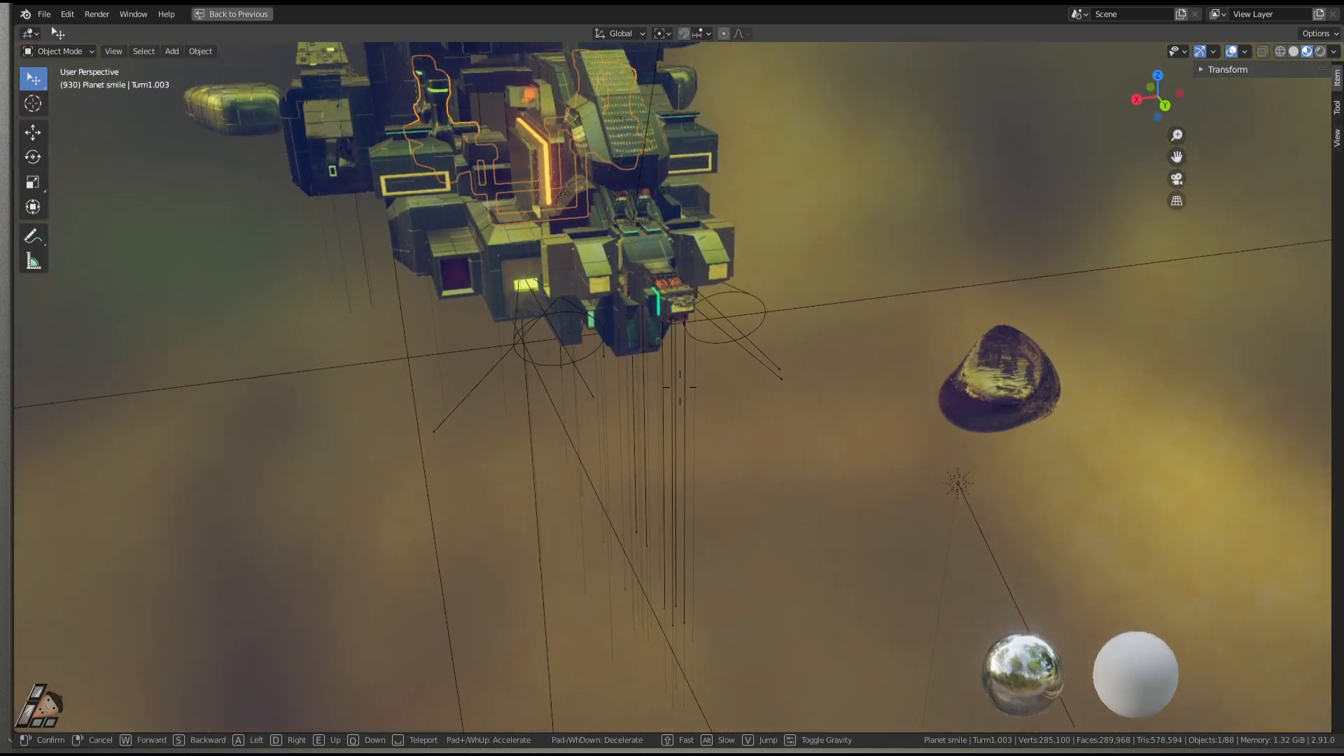
{"action": "key", "text": "w"}
{"action": "key", "text": "w"}
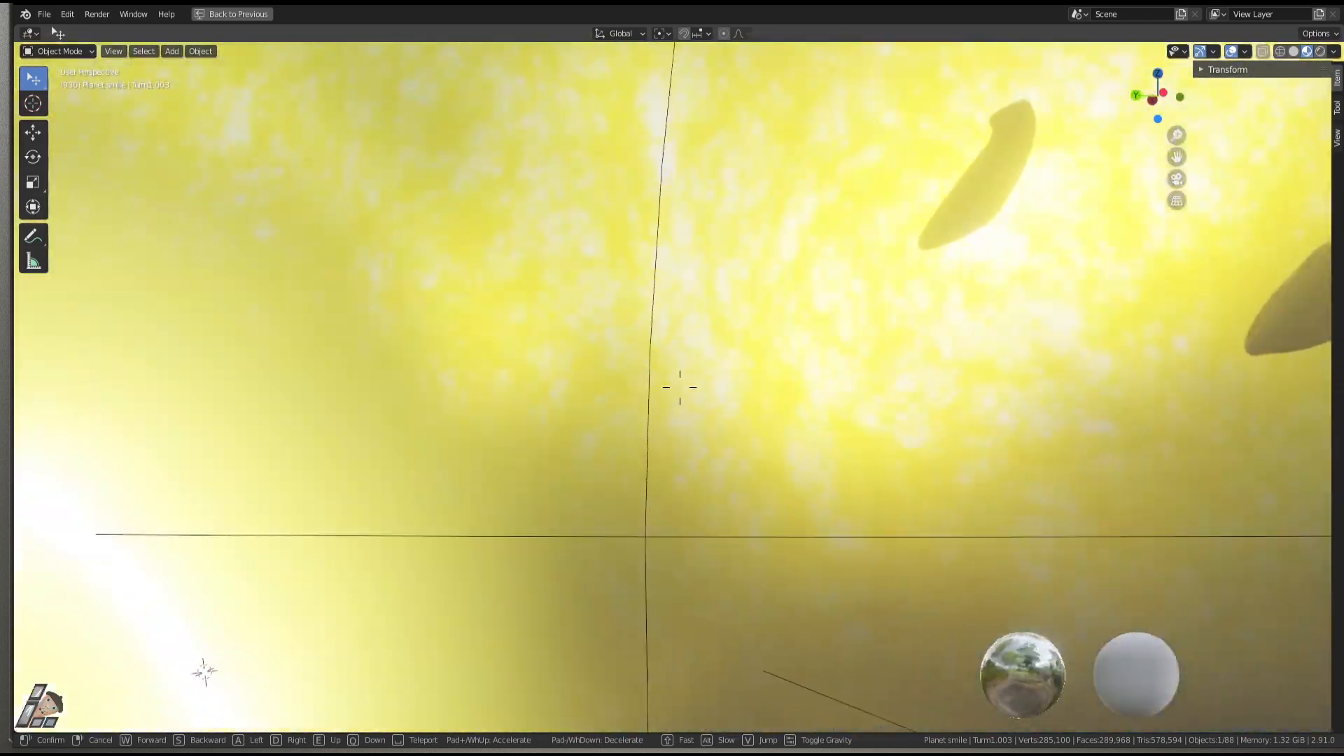
{"action": "key", "text": "w"}
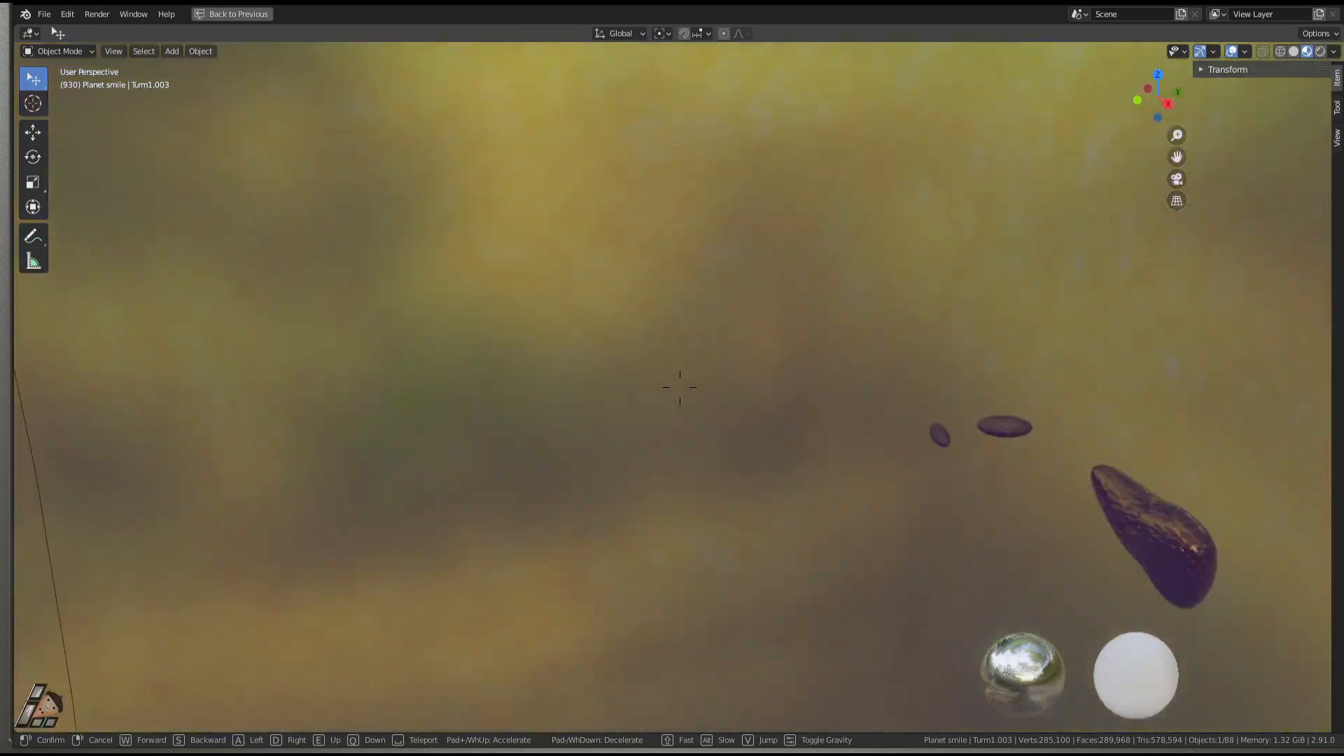
{"action": "key", "text": "w"}
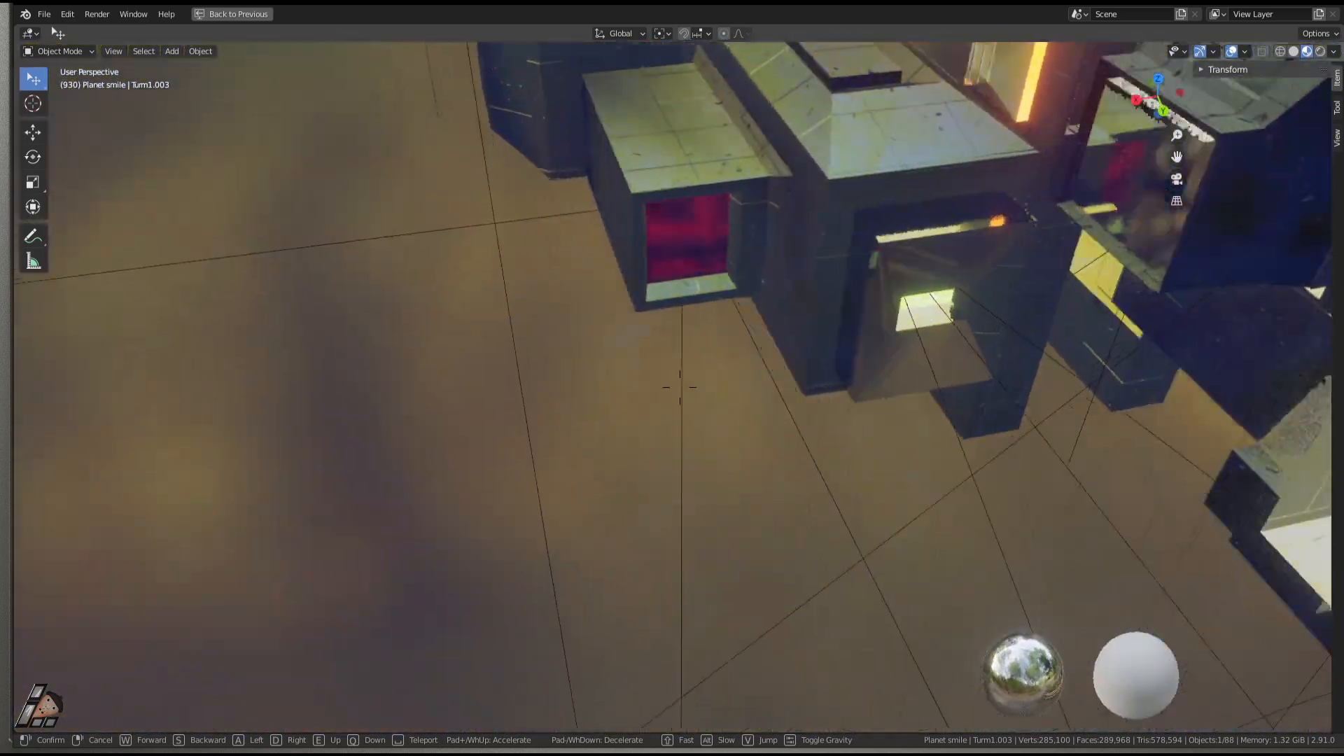
{"action": "key", "text": "w"}
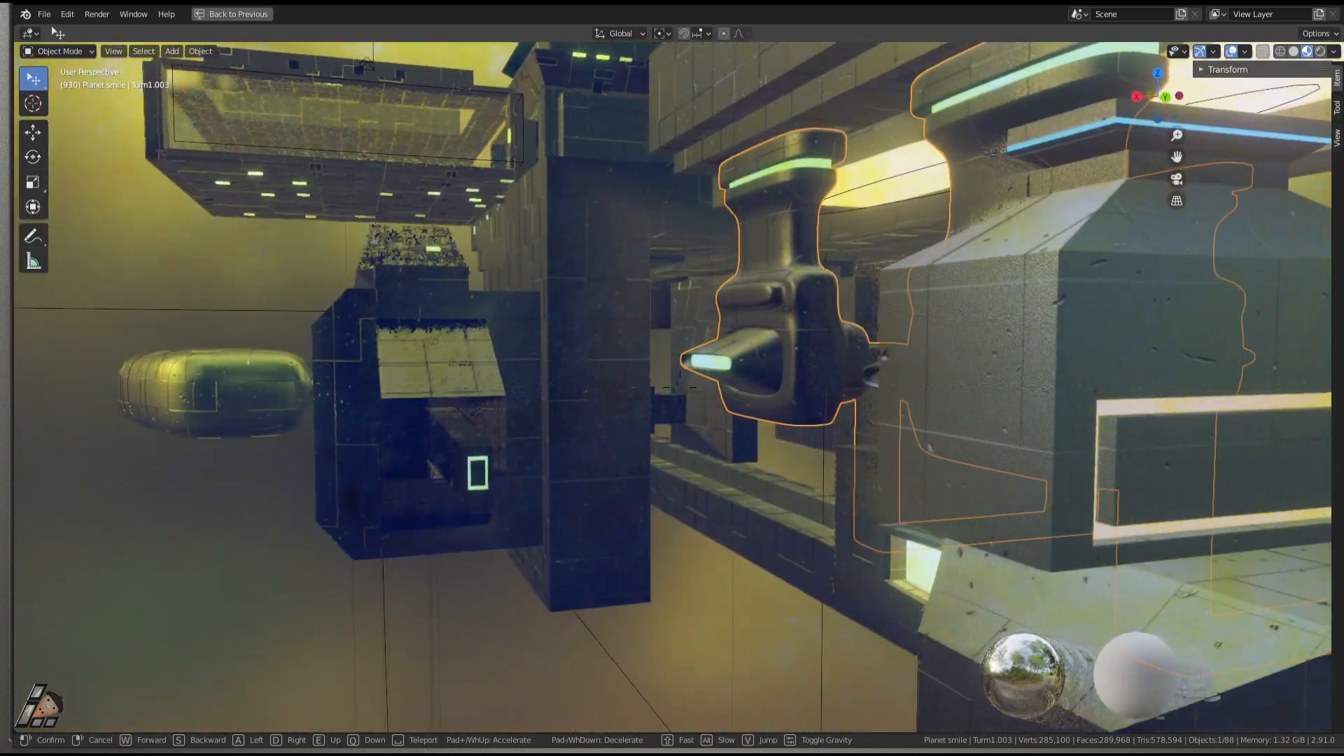
Fly through the station's interior rooms up to the animated glass window and back out to the green-lit columns.
{"action": "key", "text": "w"}
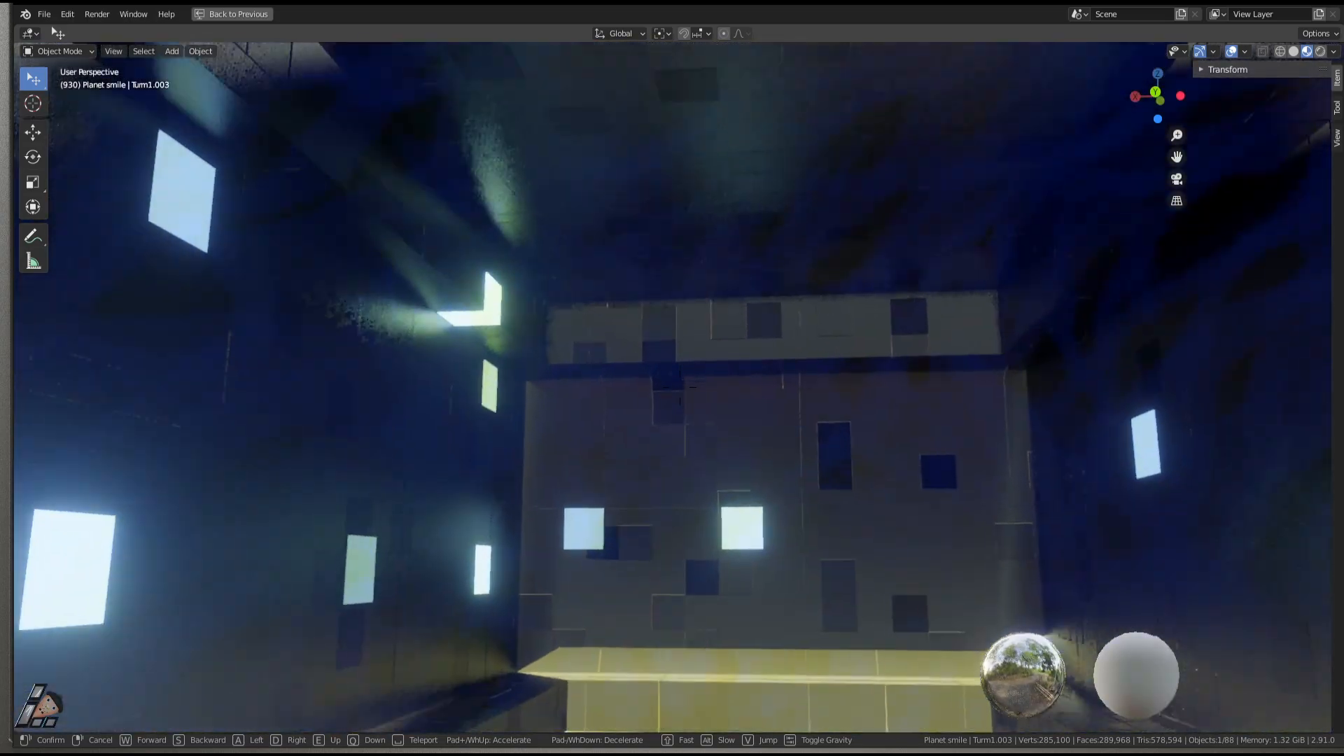
{"action": "key", "text": "w"}
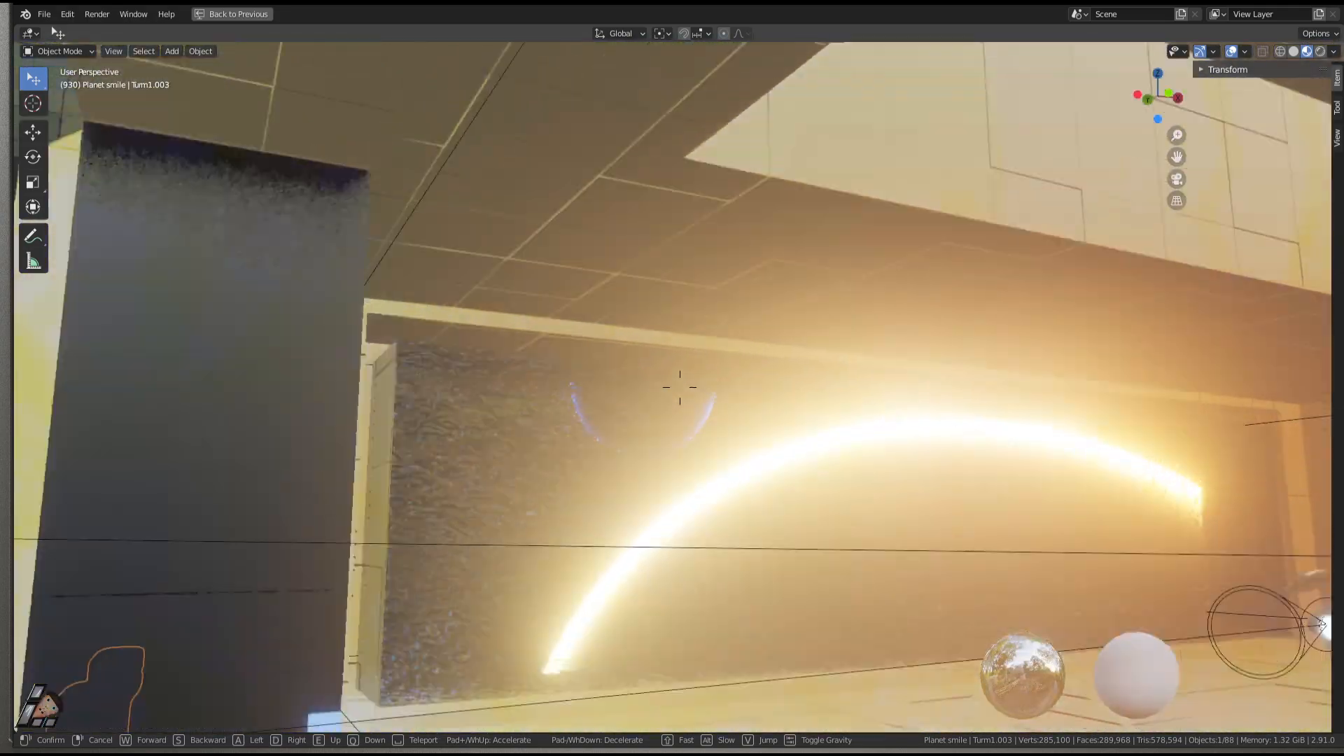
{"action": "key", "text": "w"}
{"action": "key", "text": "w"}
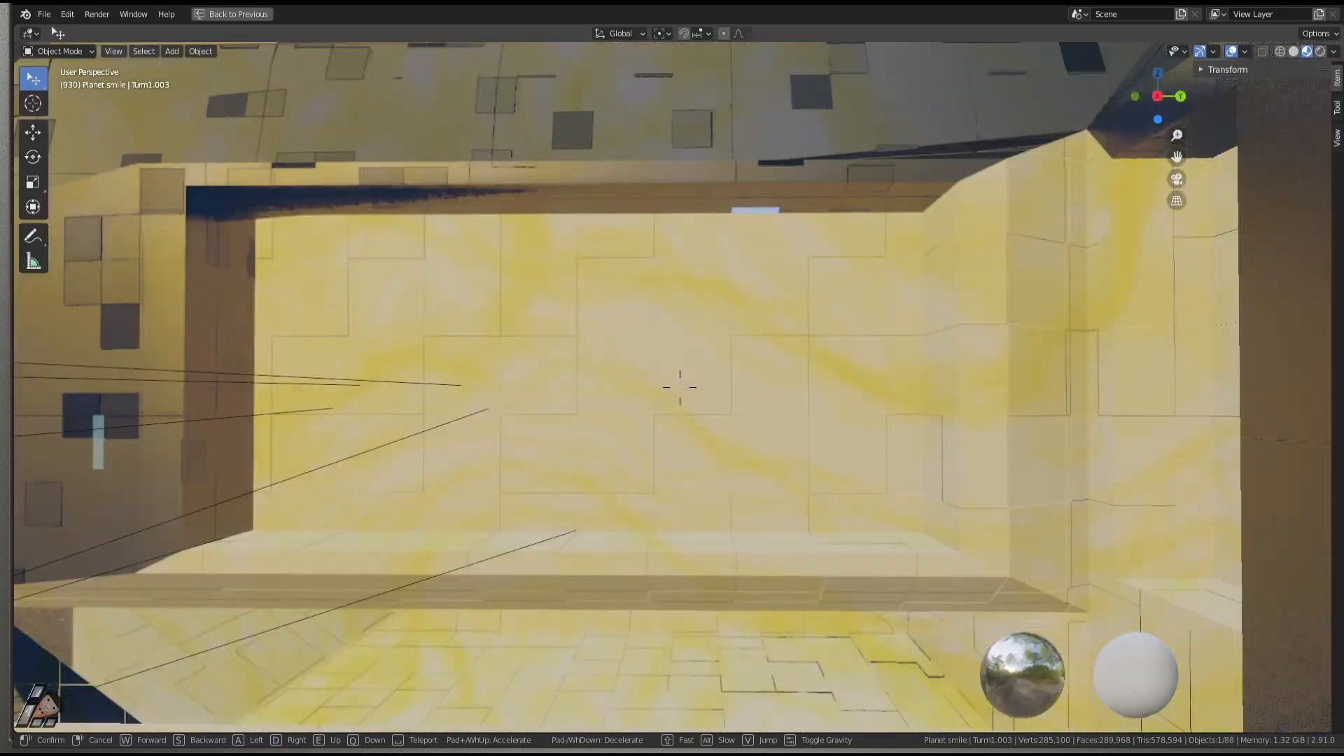
{"action": "key", "text": "w"}
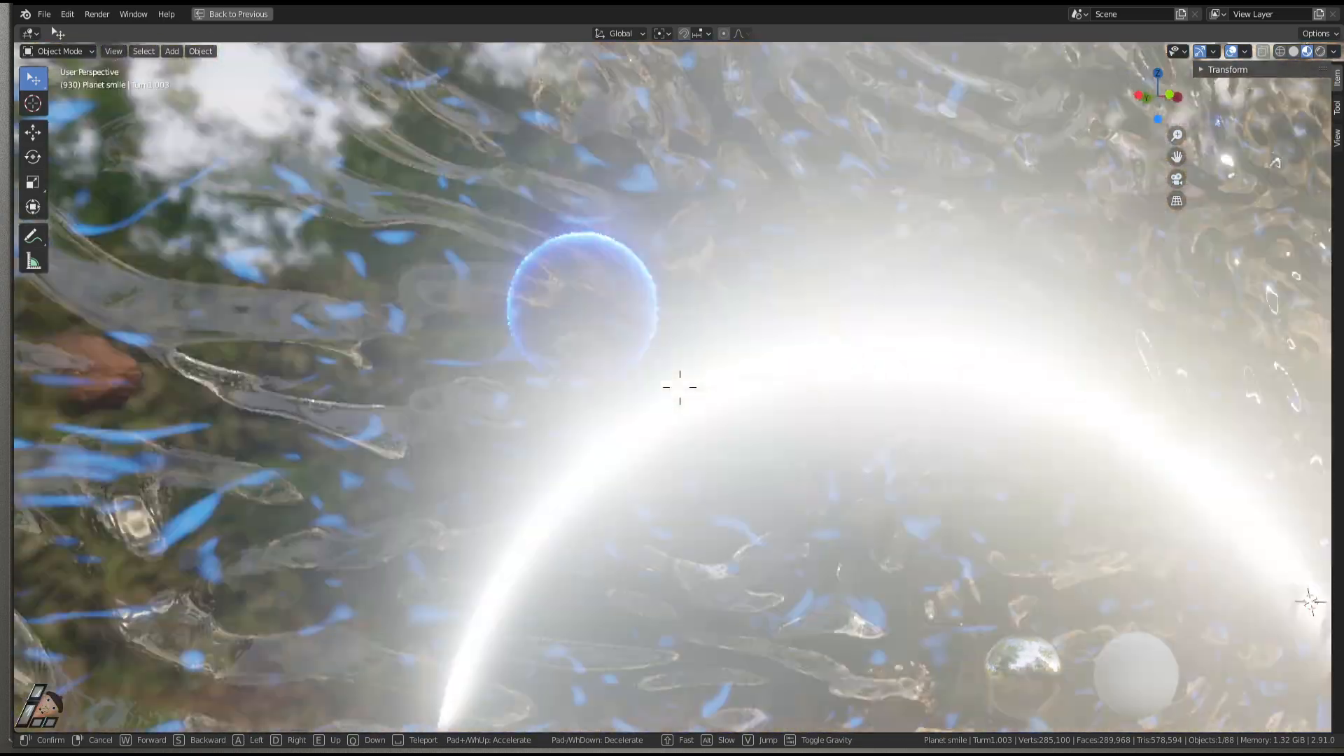
{"action": "key", "text": "s"}
{"action": "key", "text": "s"}
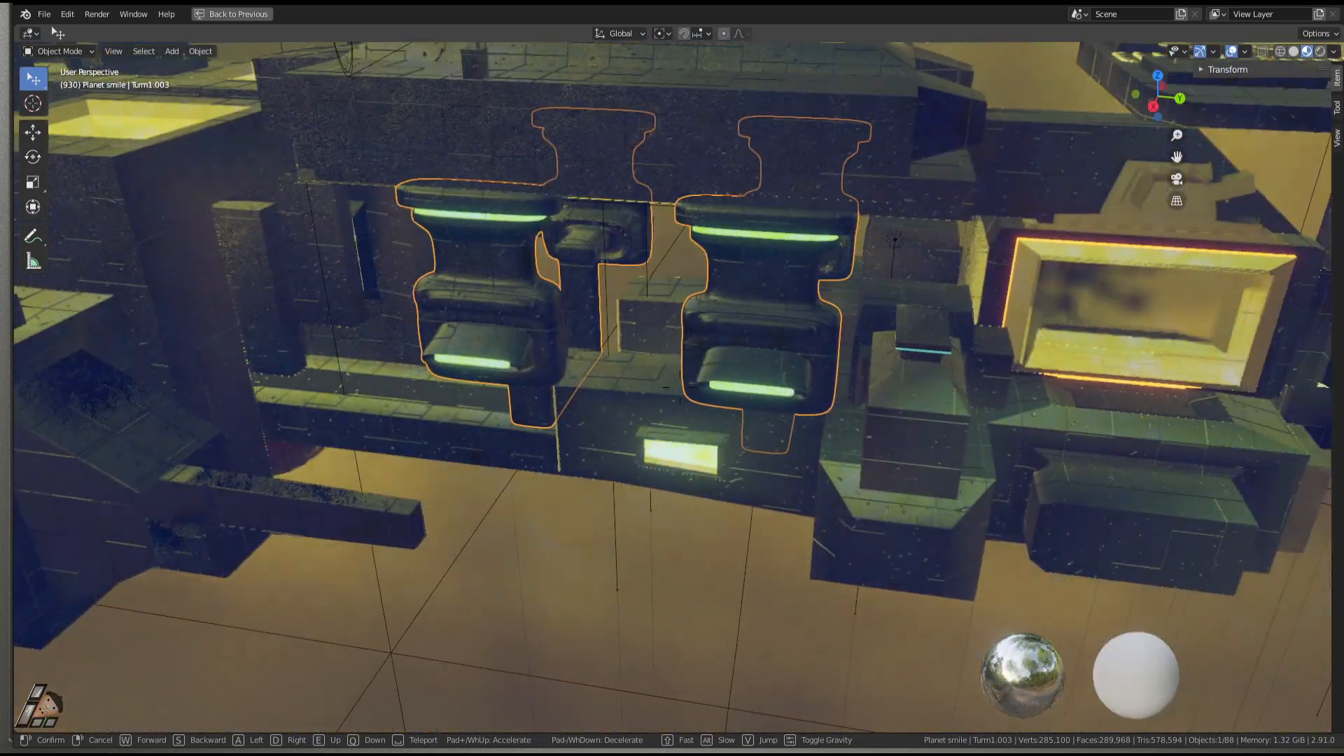
Fly around the station's front section to examine its windows, roof details and nose from both sides.
{"action": "key", "text": "w"}
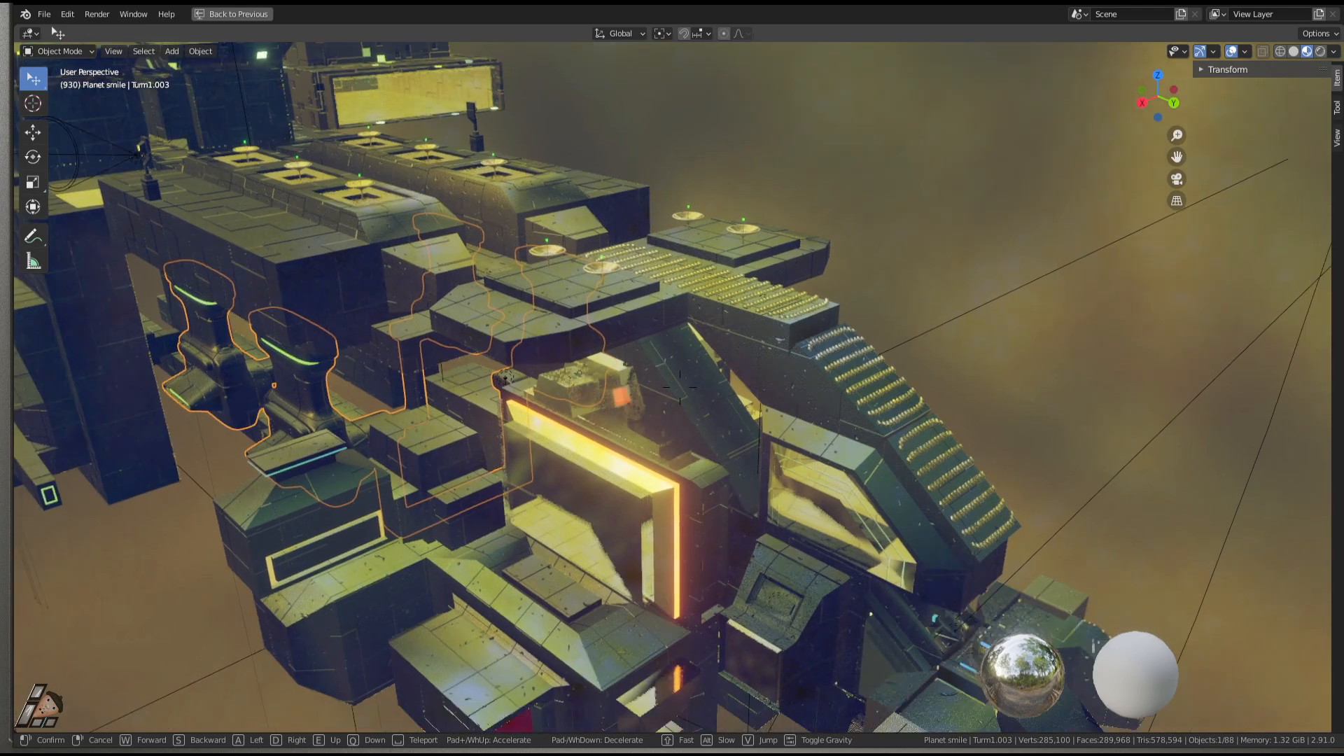
{"action": "key", "text": "w"}
{"action": "key", "text": "d"}
{"action": "key", "text": "d"}
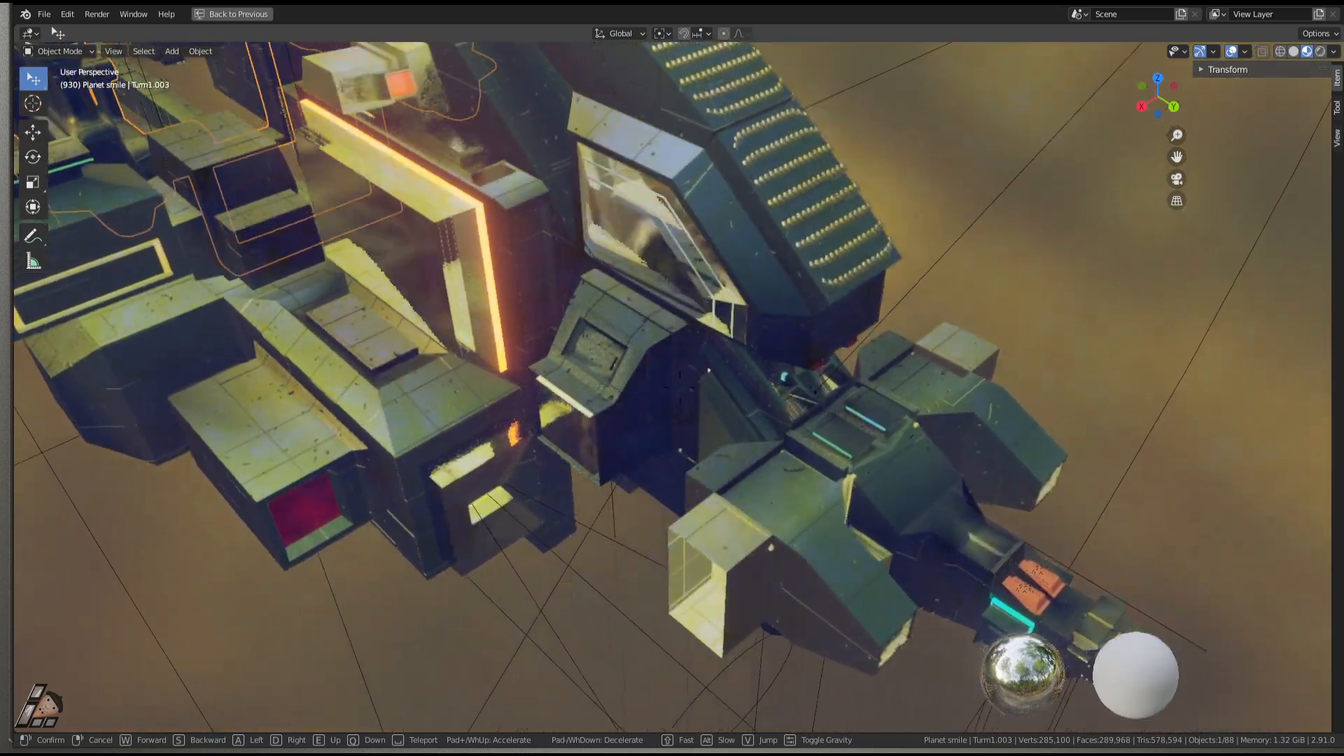
{"action": "key", "text": "d"}
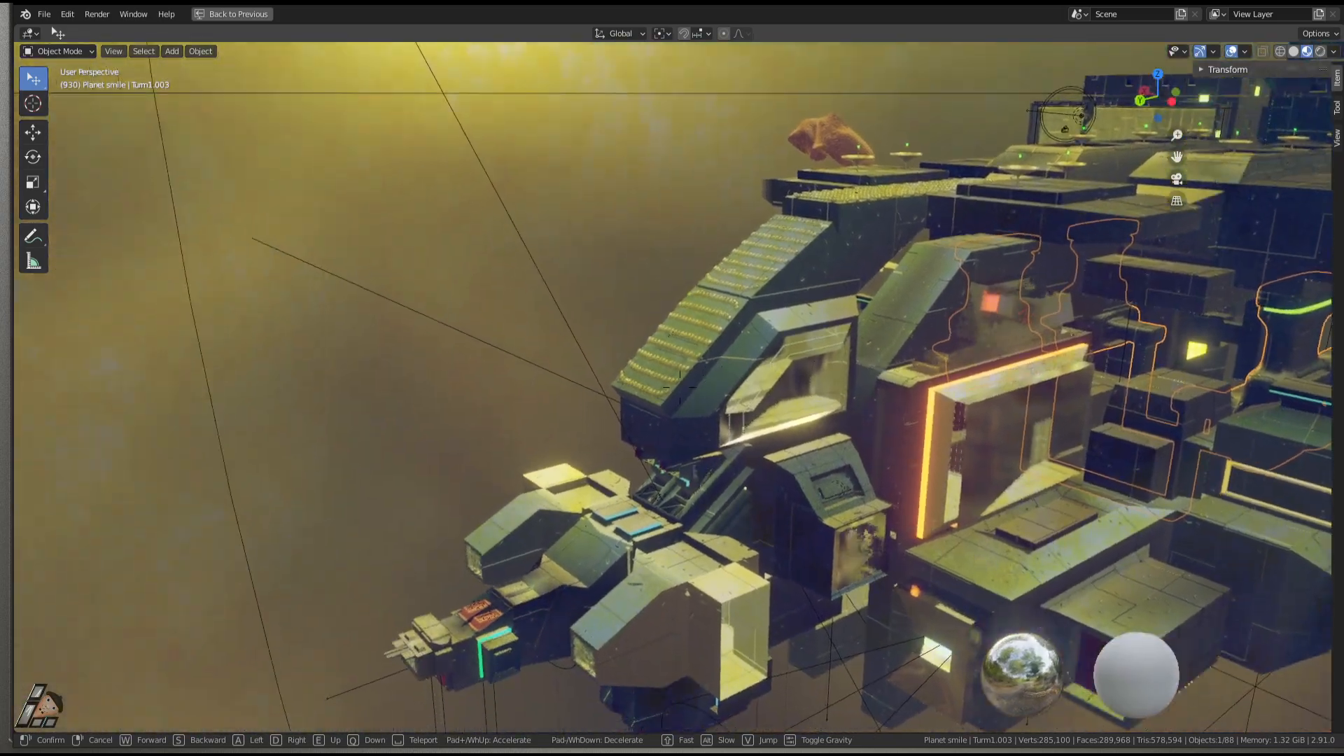
{"action": "key", "text": "w"}
{"action": "key", "text": "a"}
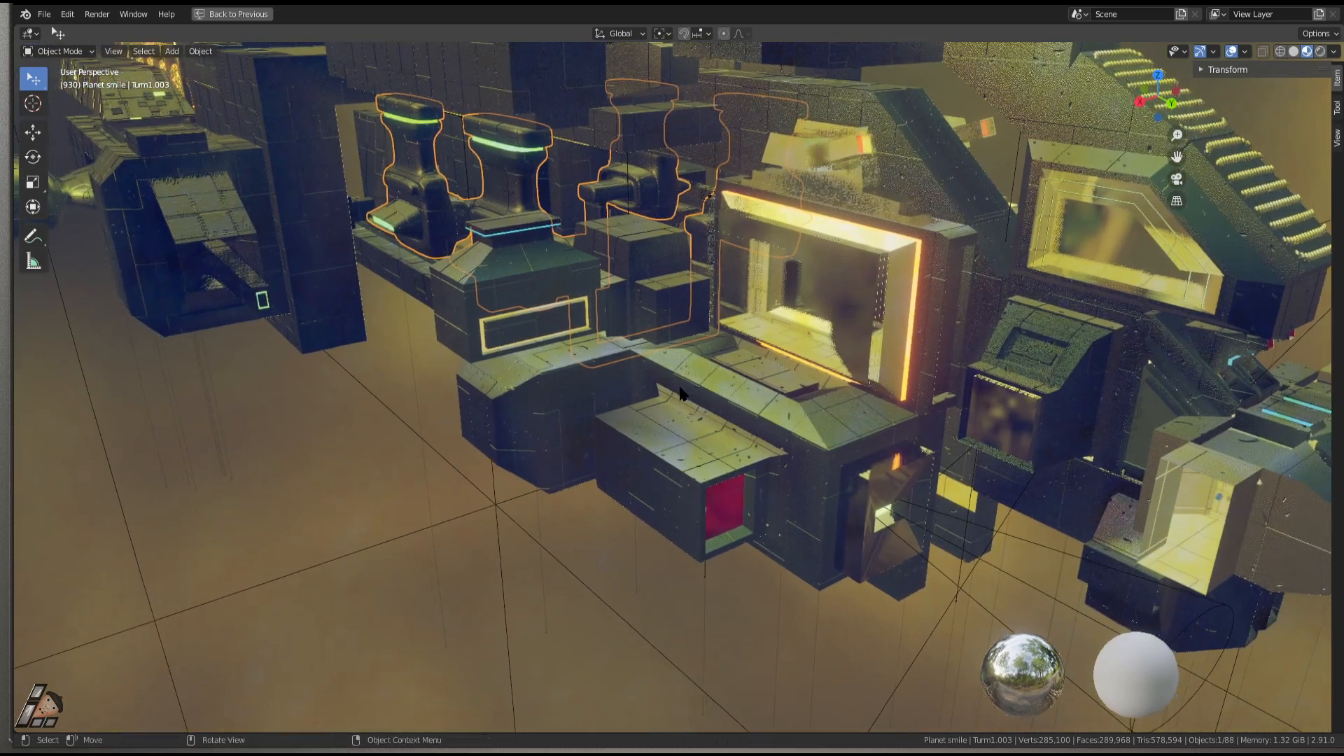
{"action": "left_click", "coordinate": [660, 509]}
{"action": "key", "text": "Tab"}
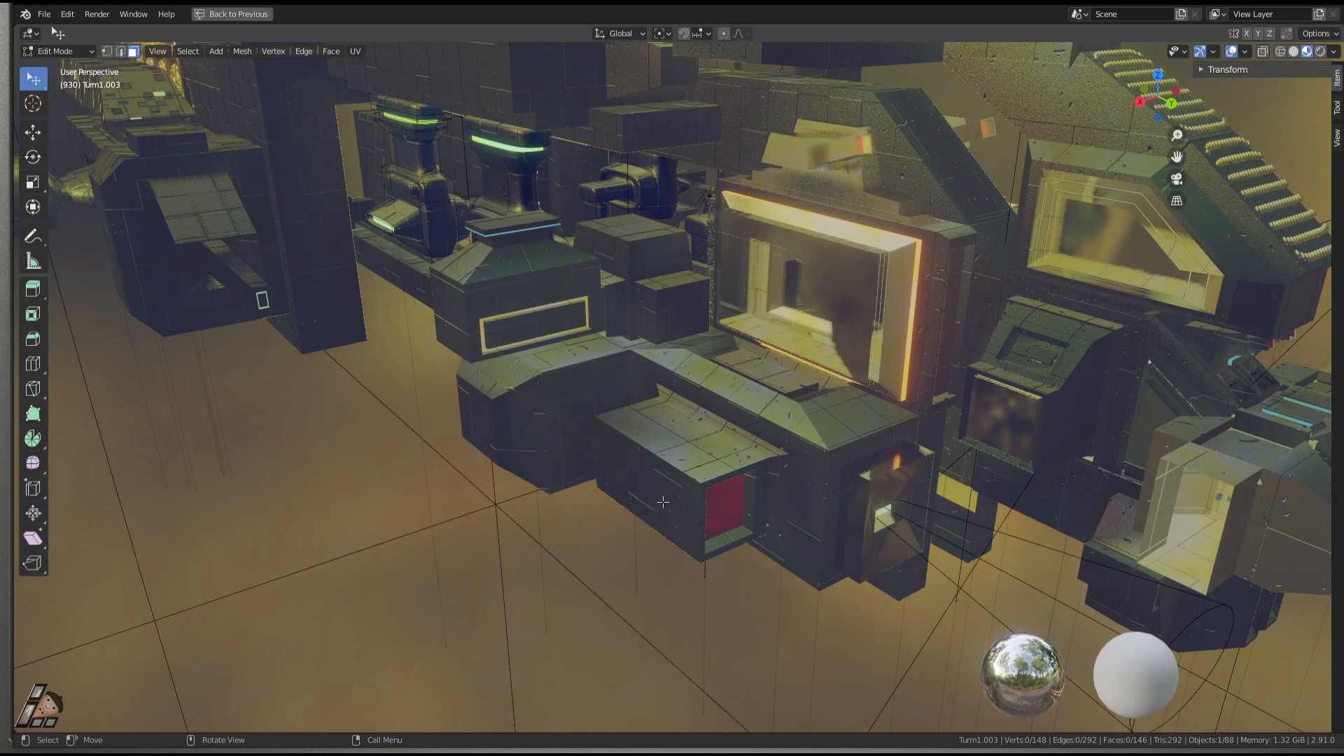
{"action": "key", "text": "F2"}
{"action": "key", "text": "F3"}
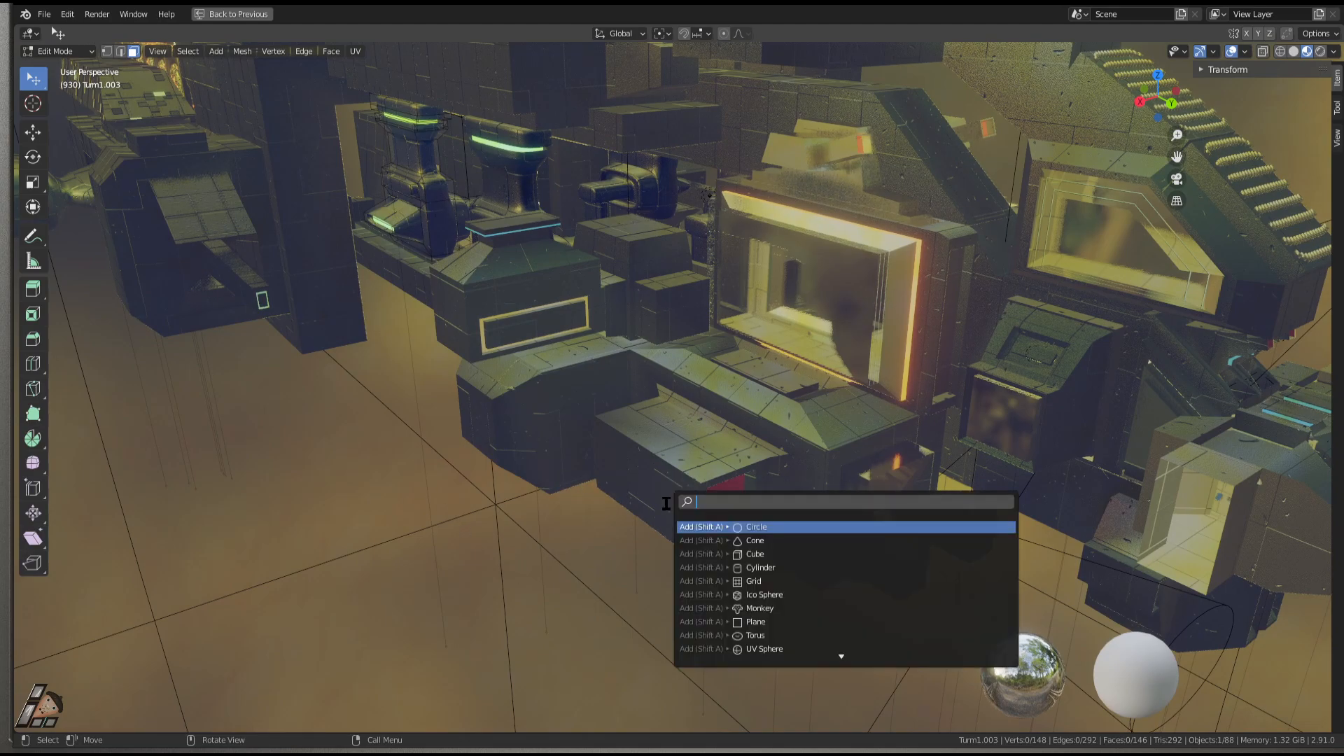
{"action": "key", "text": "Escape"}
{"action": "key", "text": "Tab"}
Select the long side face of the protruding box beside the red opening in Edit Mode, and restore the layout with an enlarged viewport.
{"action": "left_click", "coordinate": [660, 518]}
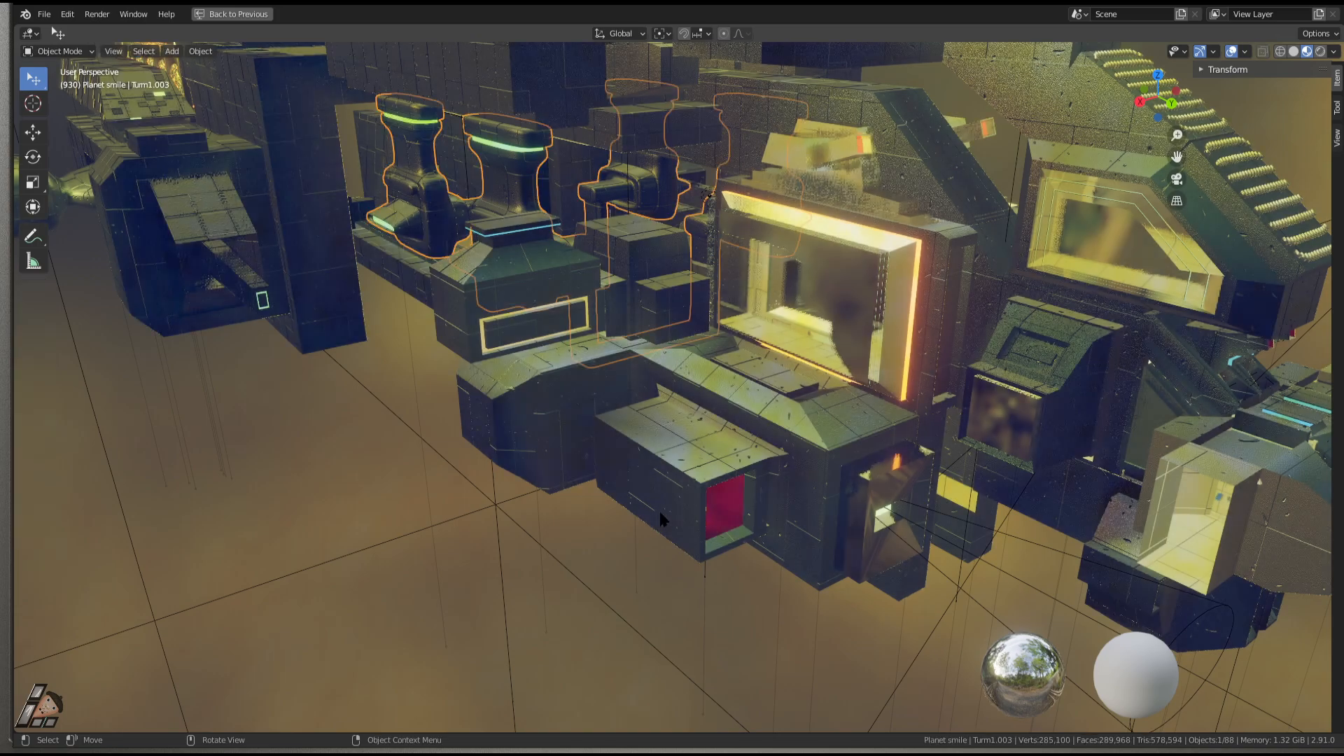
{"action": "key", "text": "Tab"}
{"action": "left_click", "coordinate": [672, 505]}
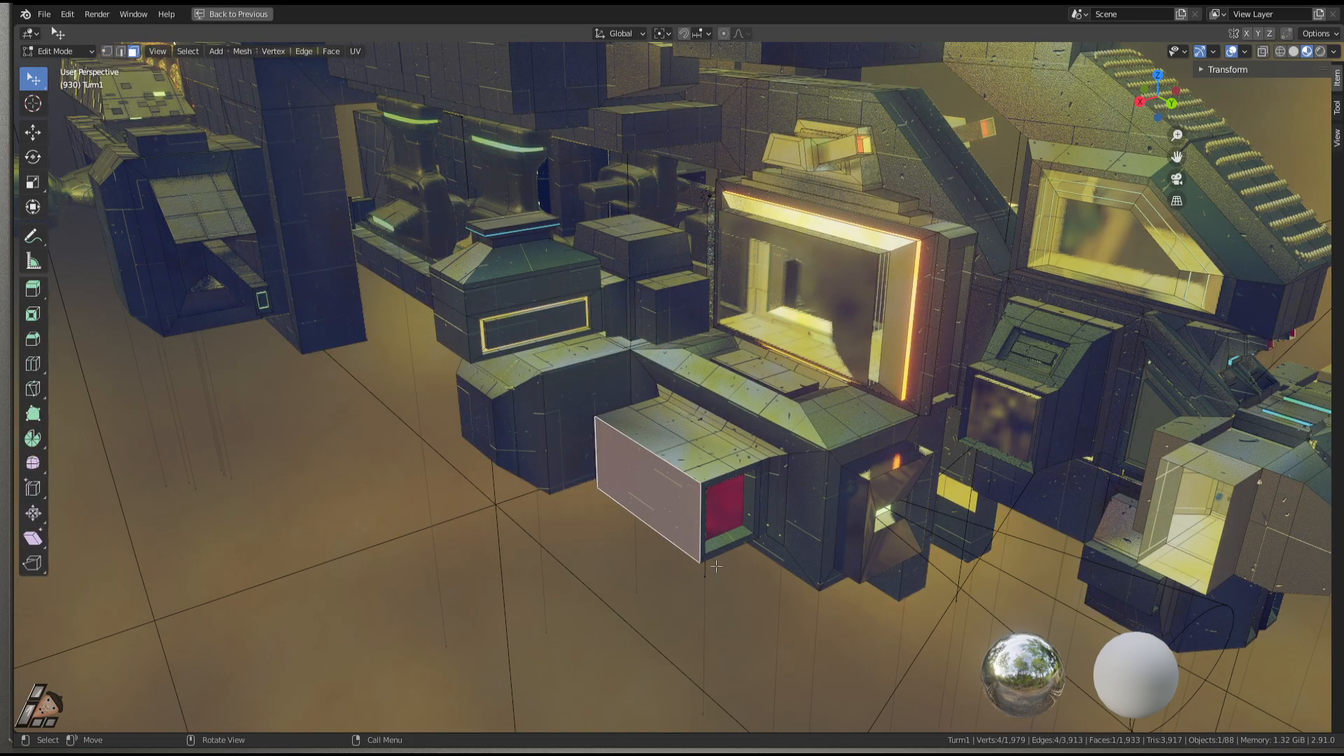
{"action": "key", "text": "ctrl+space"}
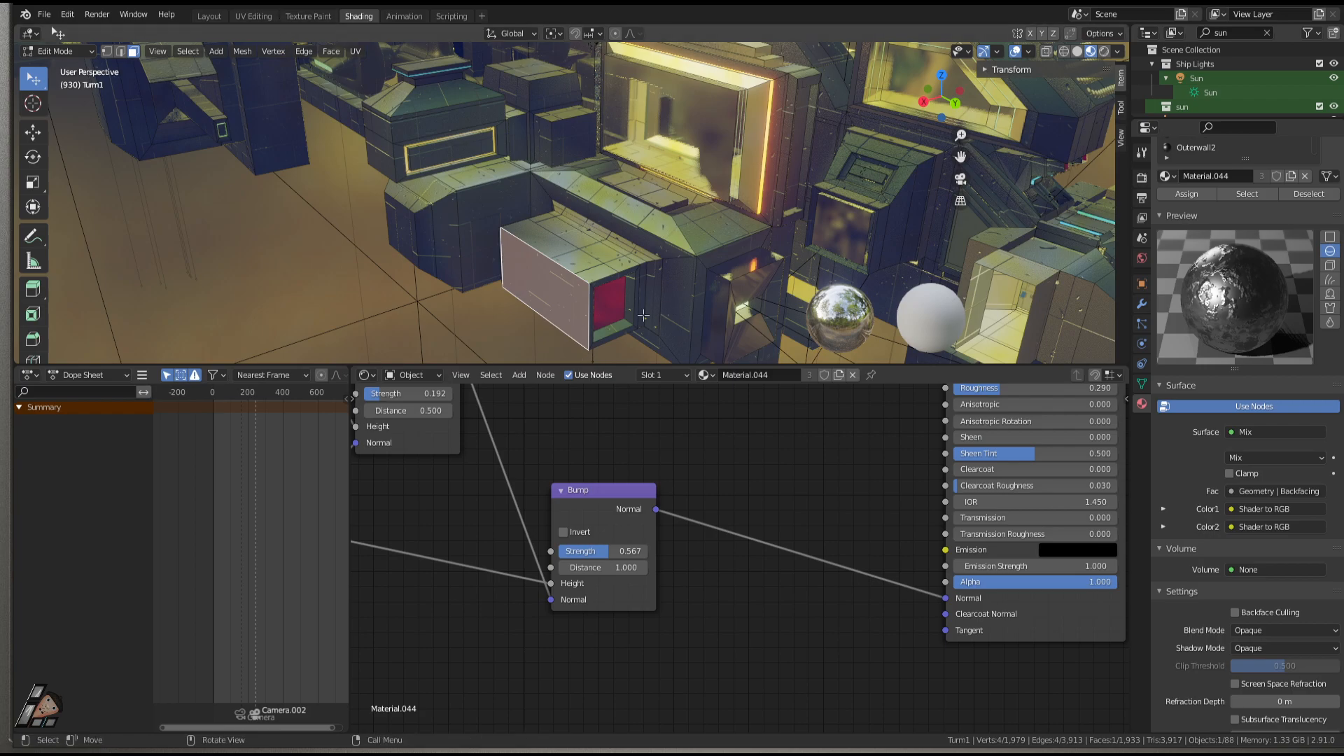
{"action": "left_click_drag", "start_coordinate": [634, 364], "coordinate": [634, 559]}
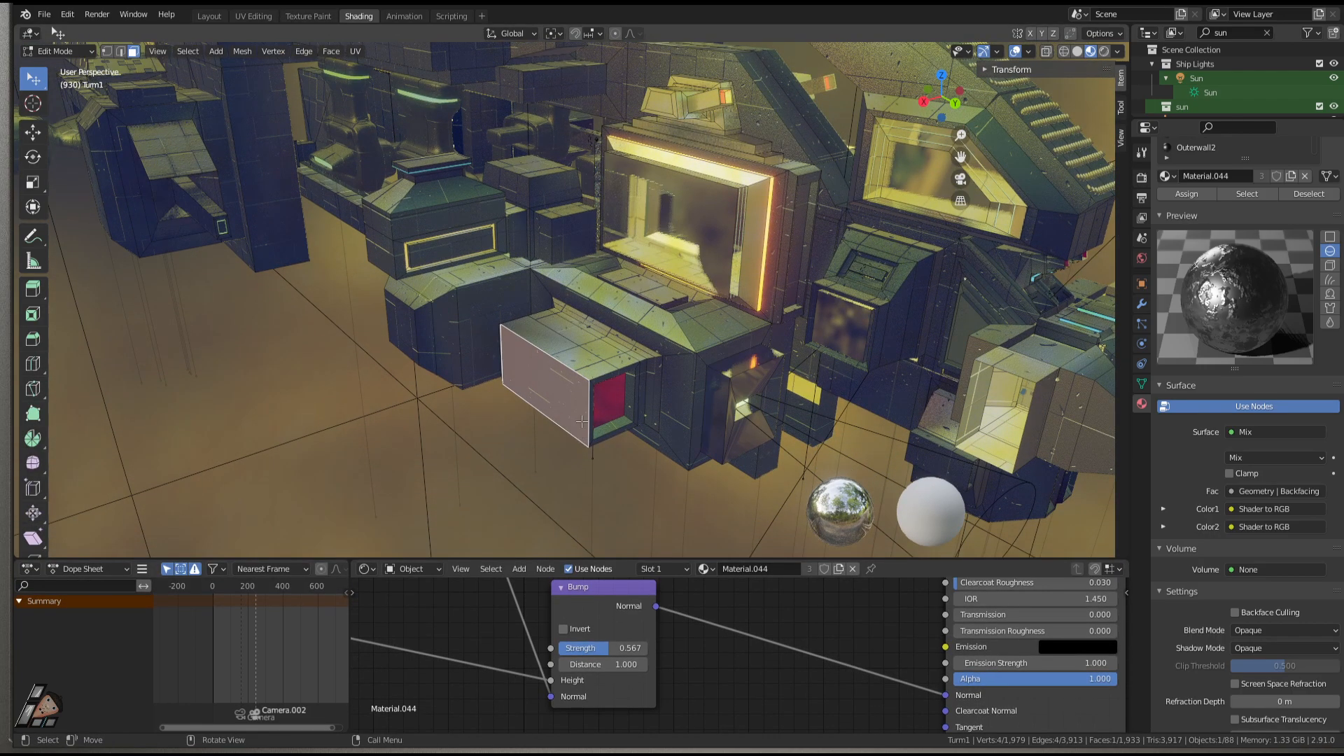
Subdivide the selected side face of the box with 10 cuts.
{"action": "right_click", "coordinate": [564, 405]}
{"action": "left_click", "coordinate": [554, 405]}
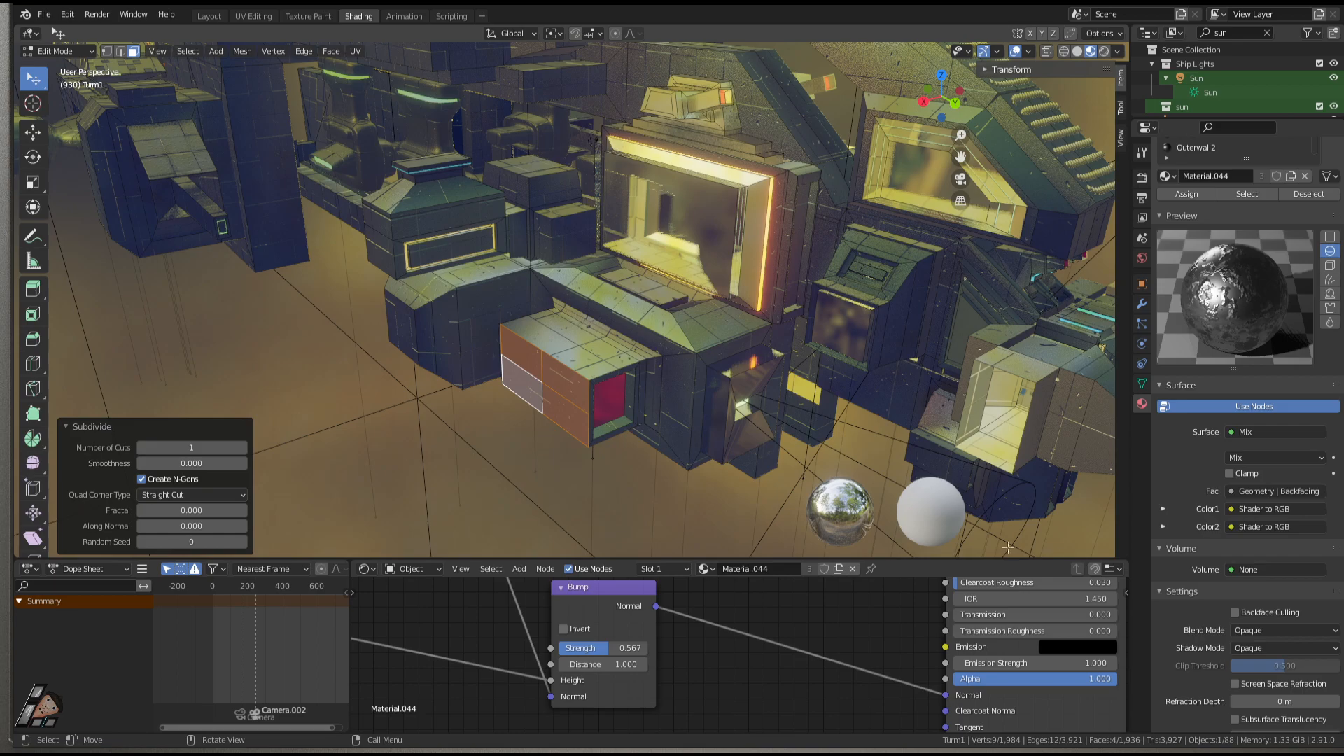
{"action": "left_click_drag", "start_coordinate": [223, 448], "coordinate": [294, 447]}
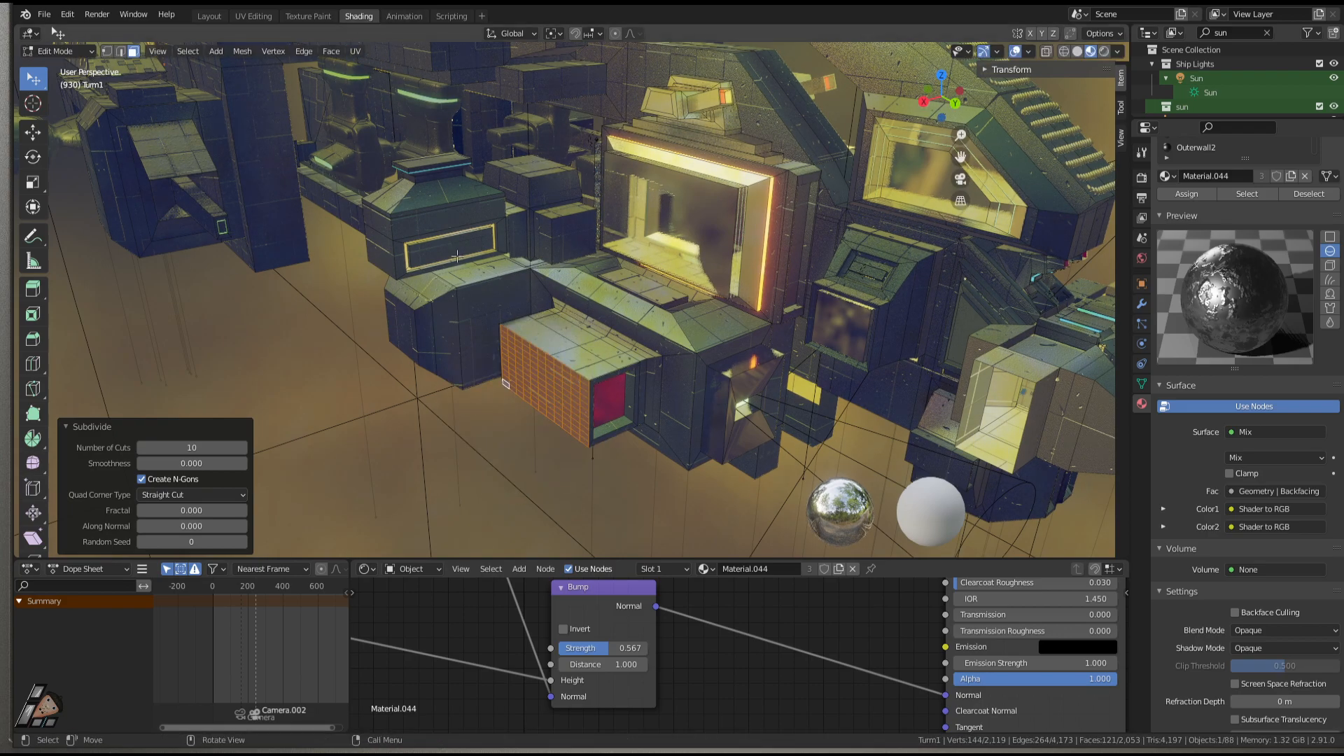
{"action": "key", "text": "F3"}
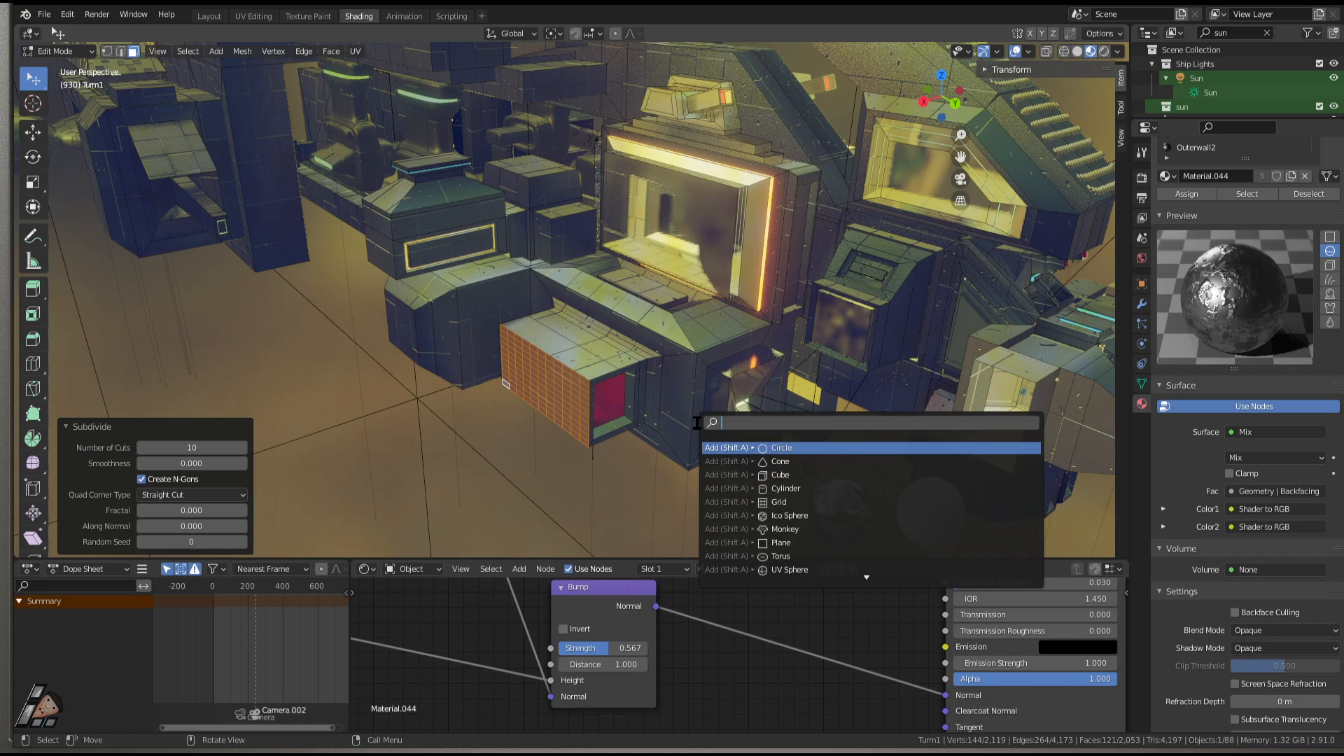
{"action": "type", "text": "st"}
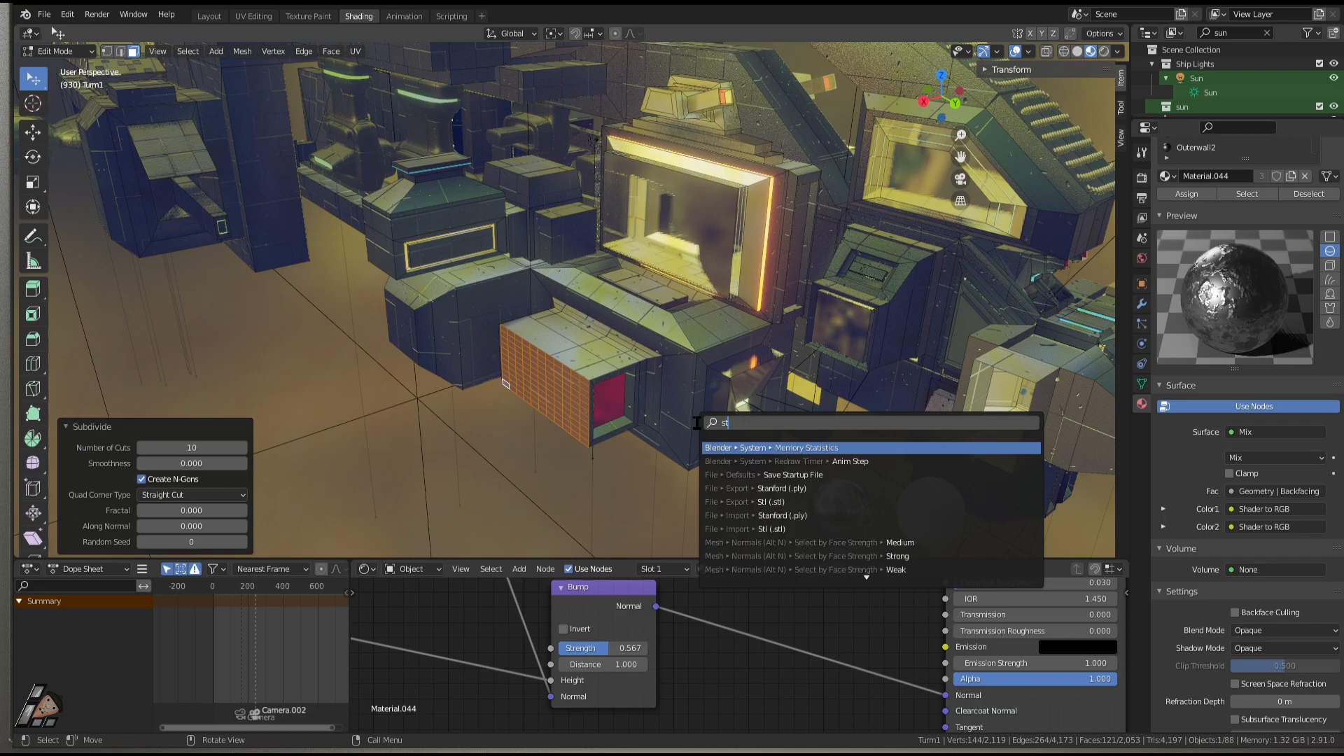
{"action": "key", "text": "BackSpace"}
{"action": "key", "text": "BackSpace"}
{"action": "type", "text": "to"}
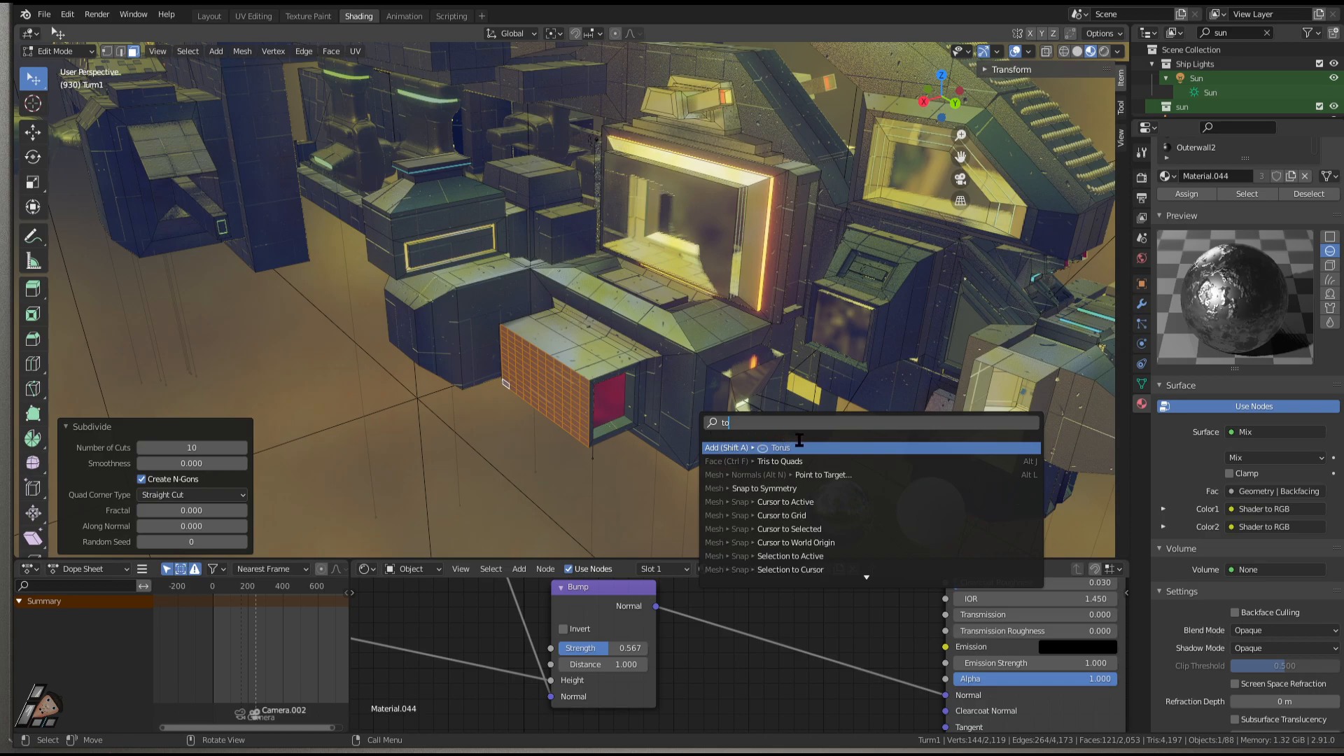
{"action": "type", "text": "s"}
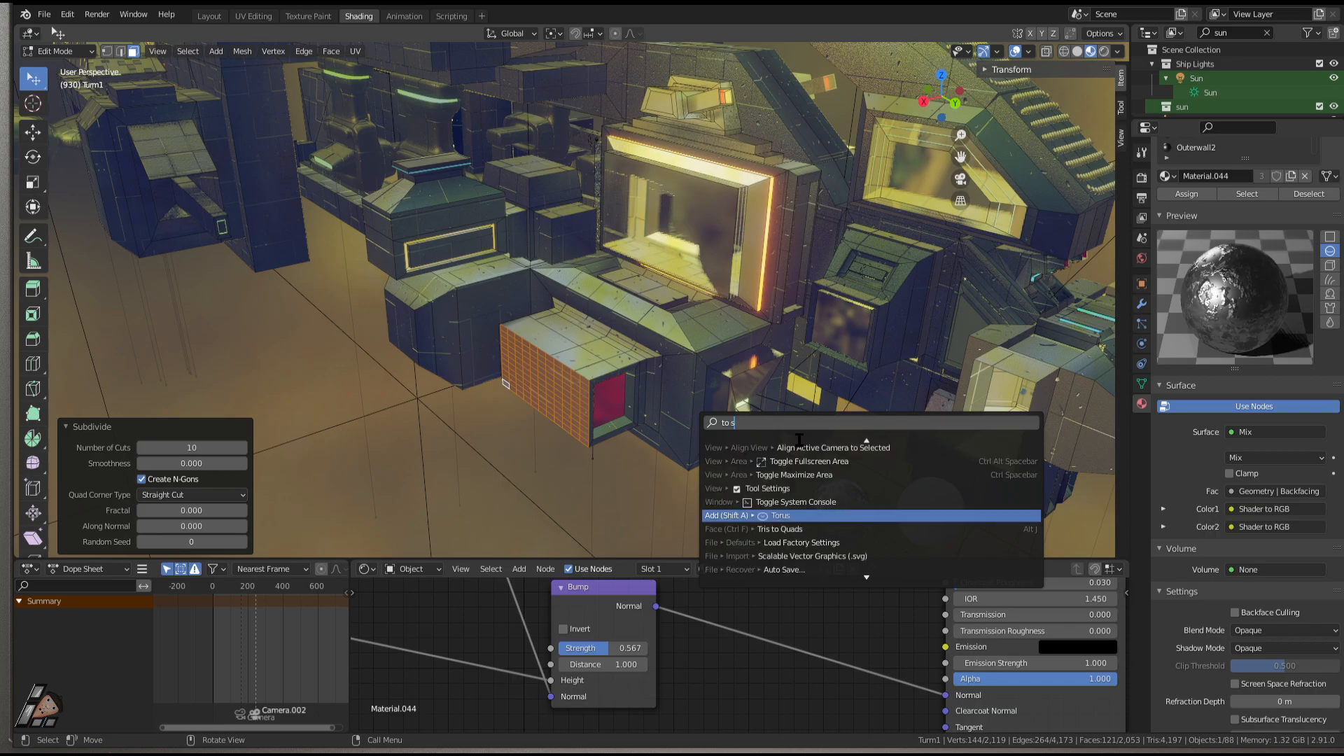
{"action": "key", "text": "BackSpace"}
{"action": "key", "text": "BackSpace"}
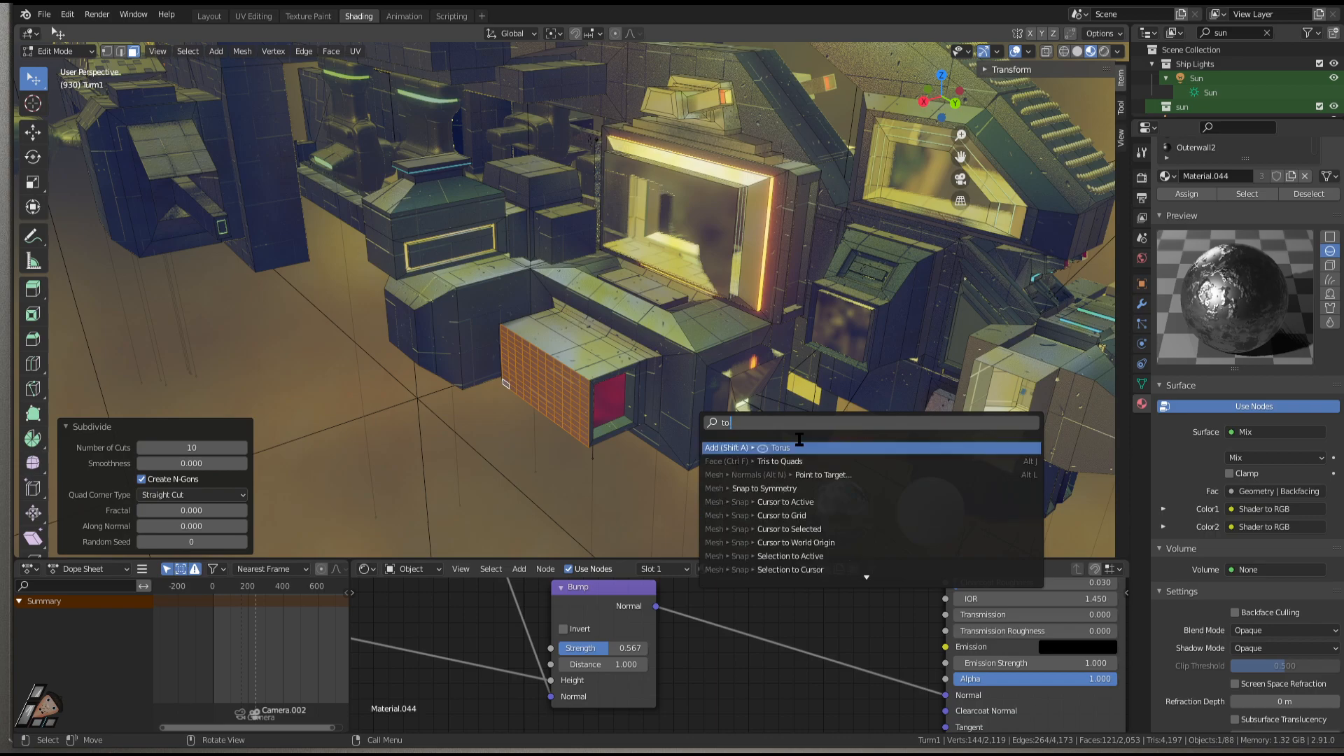
{"action": "key", "text": "BackSpace"}
{"action": "key", "text": "BackSpace"}
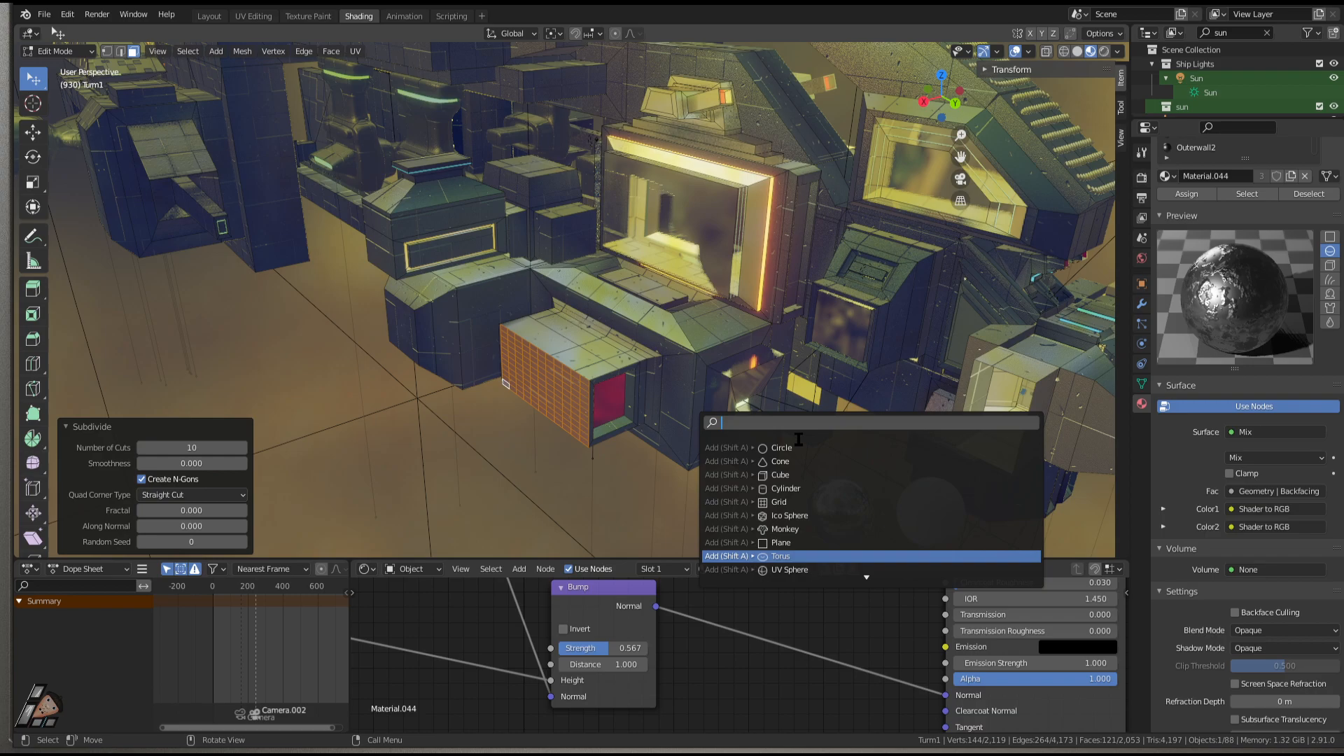
{"action": "type", "text": "to"}
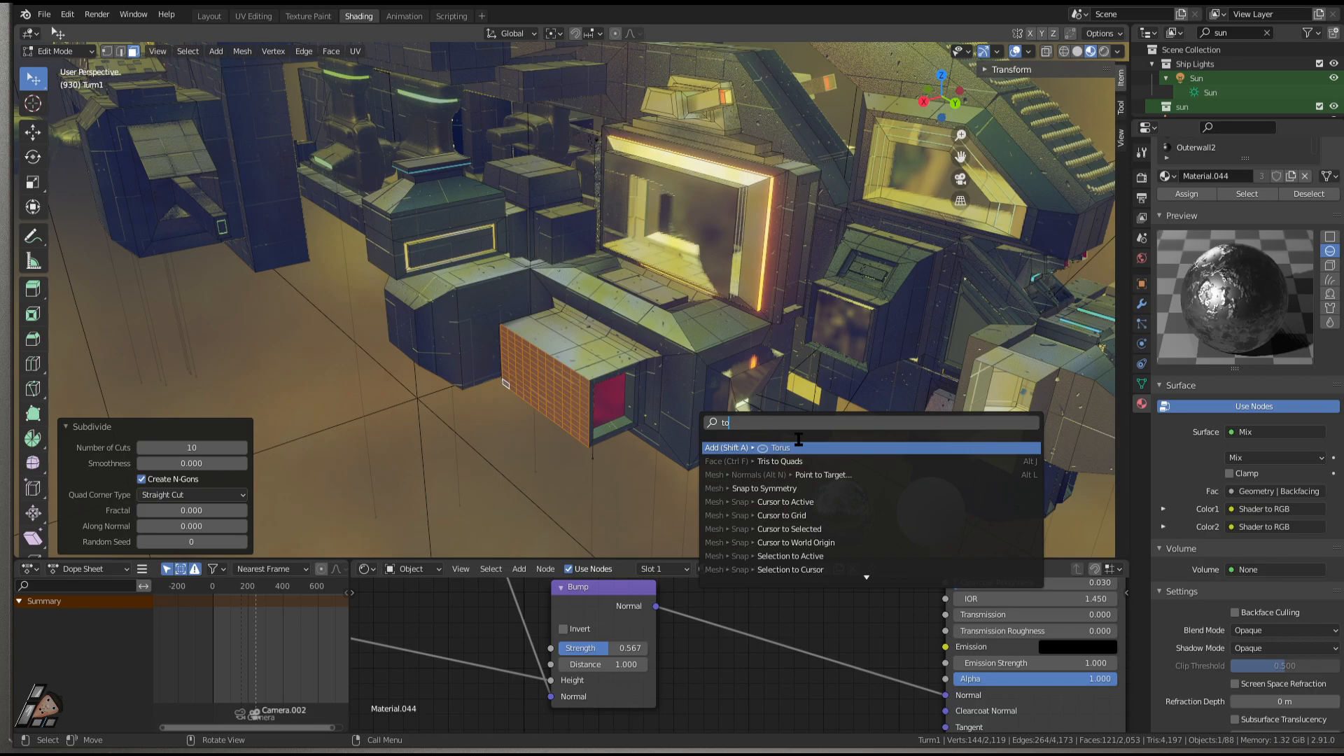
{"action": "type", "text": "s"}
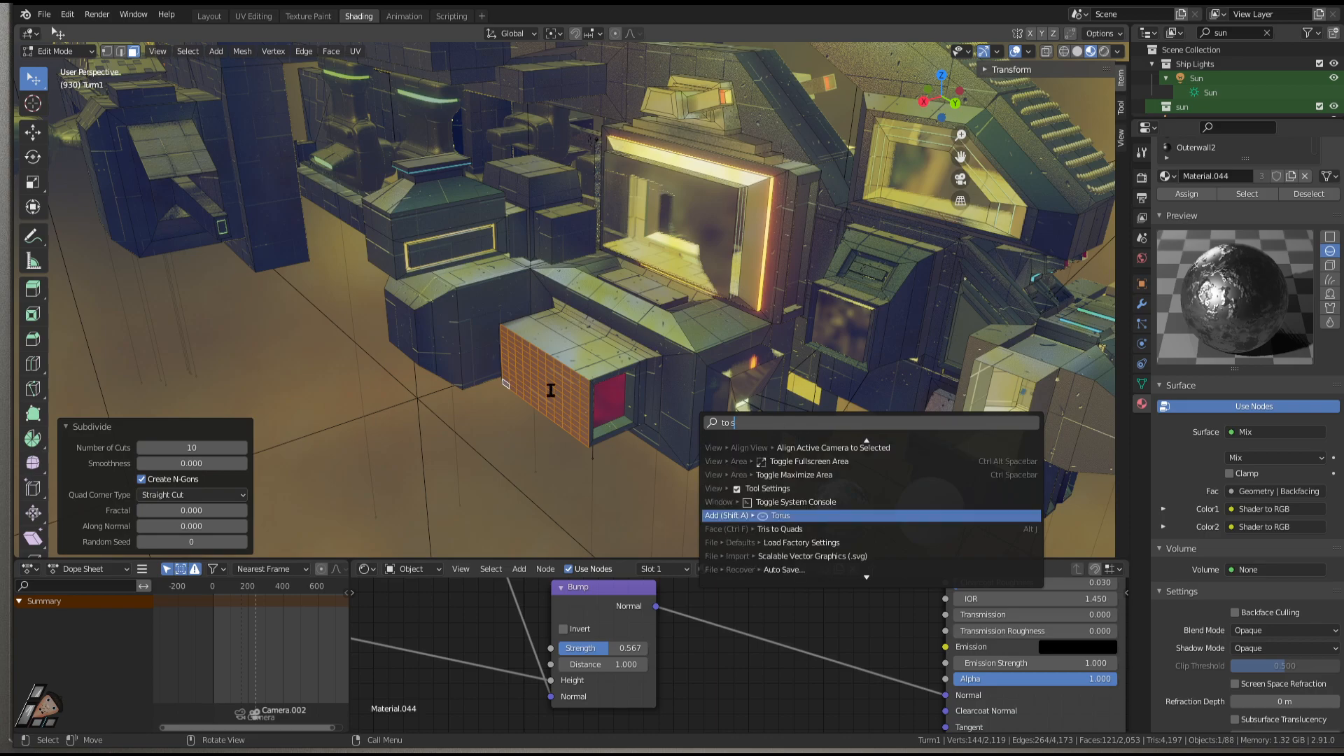
{"action": "key", "text": "Escape"}
Inset the box's undivided side face by extruding it in place at about 0.91 scale, and subdivide it with 10 cuts.
{"action": "middle_click_drag", "start_coordinate": [798, 439], "coordinate": [929, 337]}
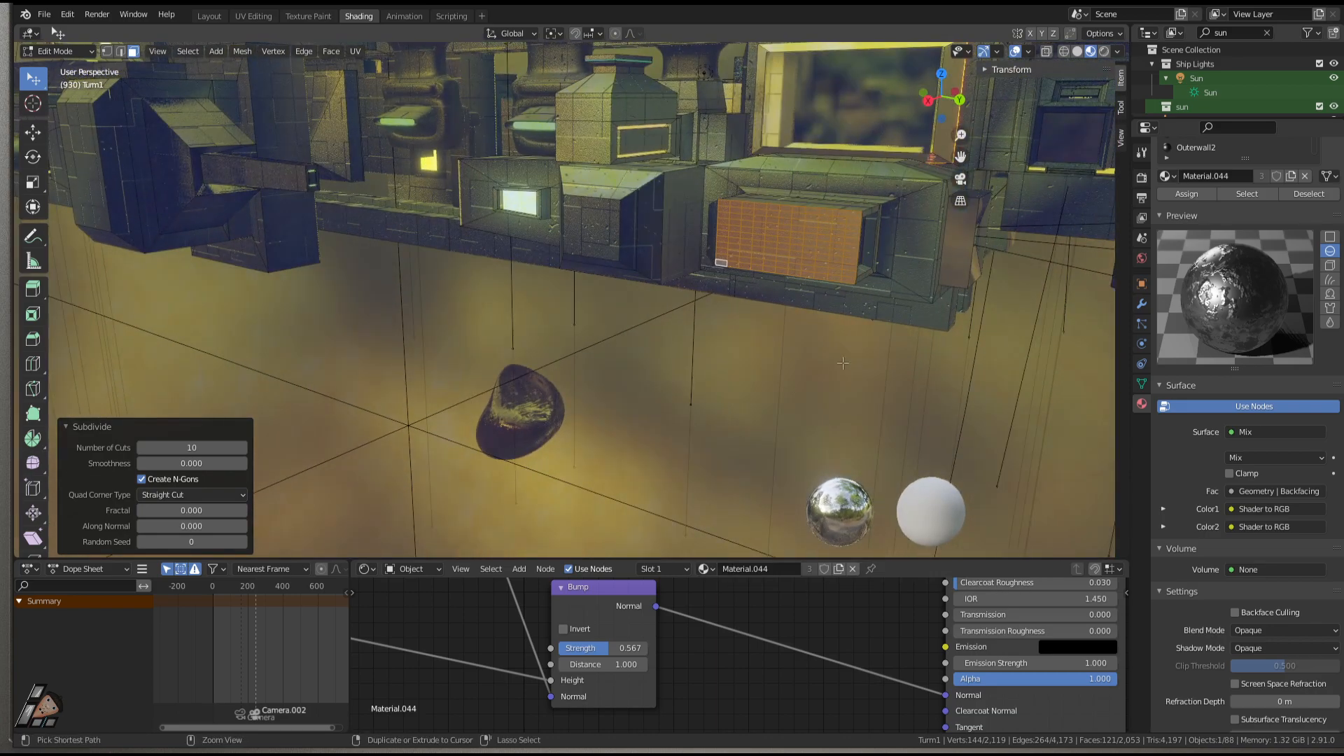
{"action": "key", "text": "e"}
{"action": "key", "text": "s"}
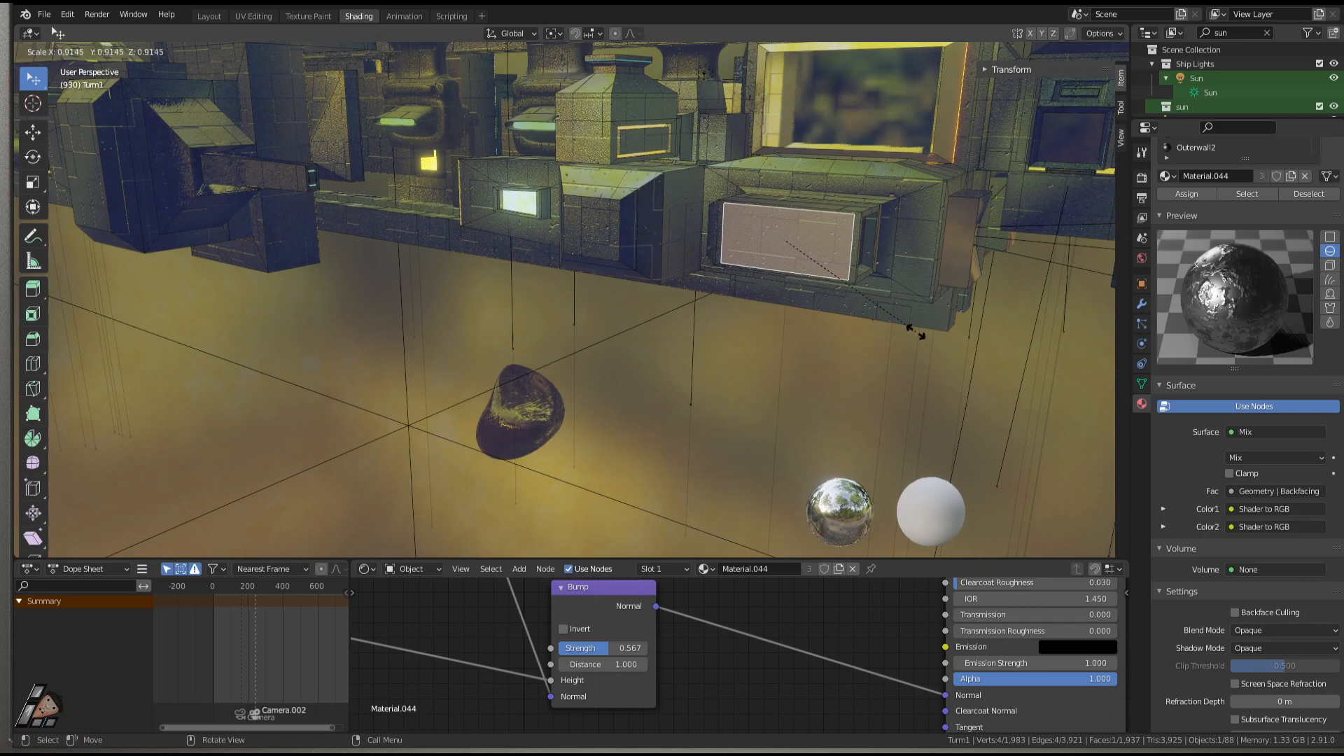
{"action": "left_click", "coordinate": [921, 331]}
{"action": "right_click", "coordinate": [783, 264]}
{"action": "left_click", "coordinate": [710, 264]}
{"action": "left_click", "coordinate": [191, 447]}
{"action": "type", "text": "10"}
{"action": "key", "text": "Return"}
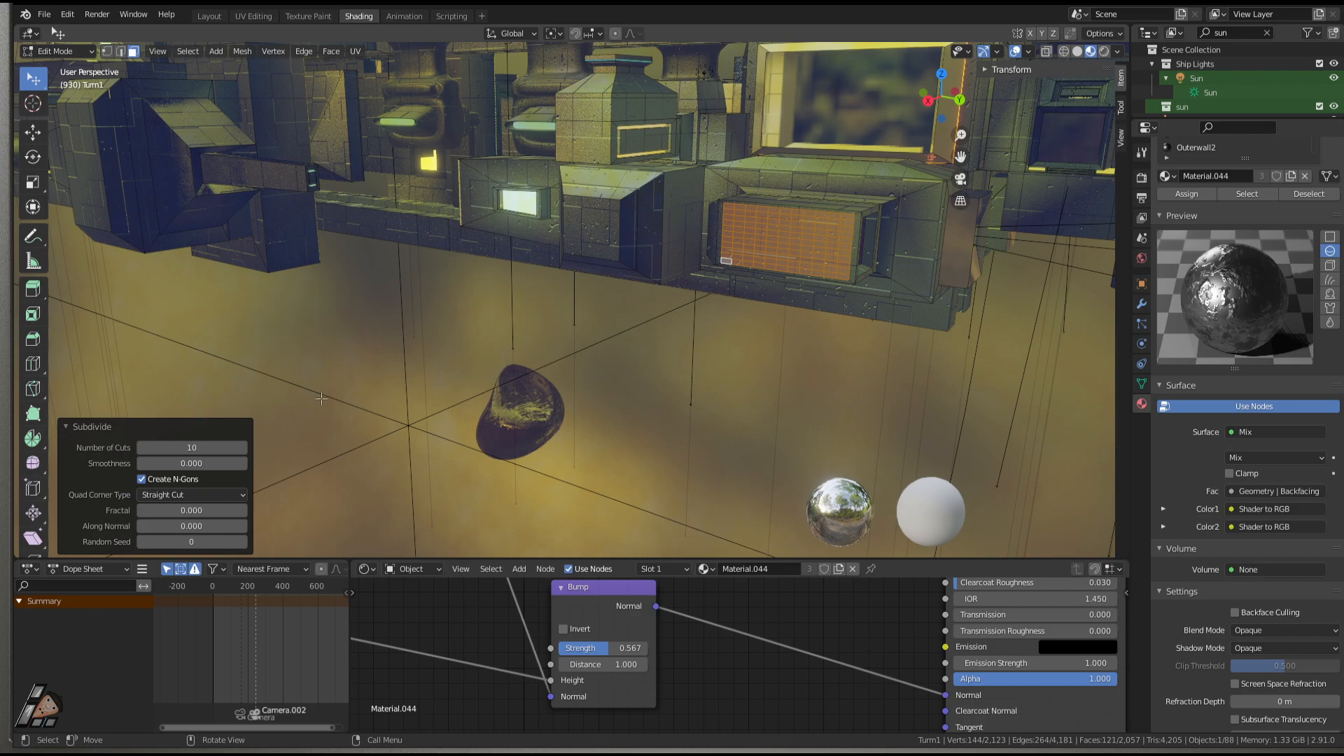
Round the subdivided face into a full circle with To Sphere at factor 1.0 and scale it to about 0.84.
{"action": "key", "text": "F3"}
{"action": "type", "text": "to"}
{"action": "left_click", "coordinate": [273, 53]}
{"action": "mouse_move", "coordinate": [238, 56]}
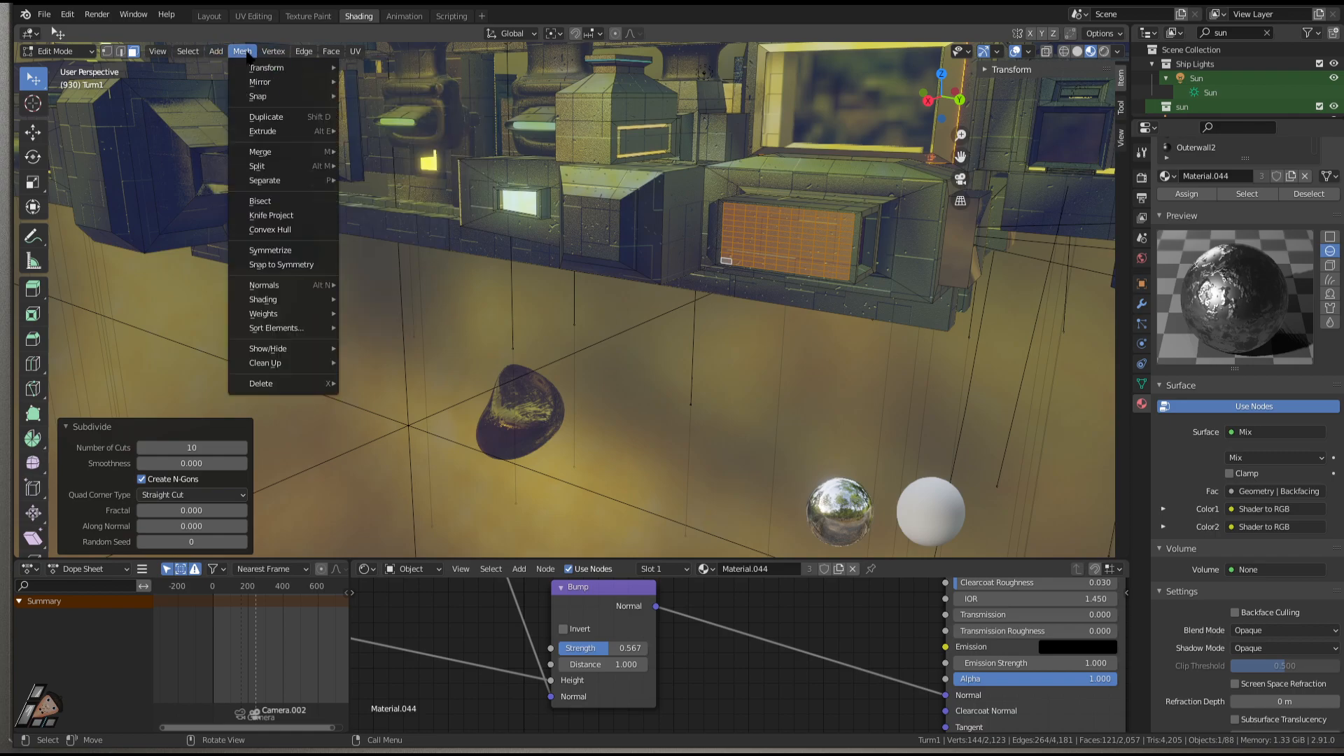
{"action": "mouse_move", "coordinate": [278, 66]}
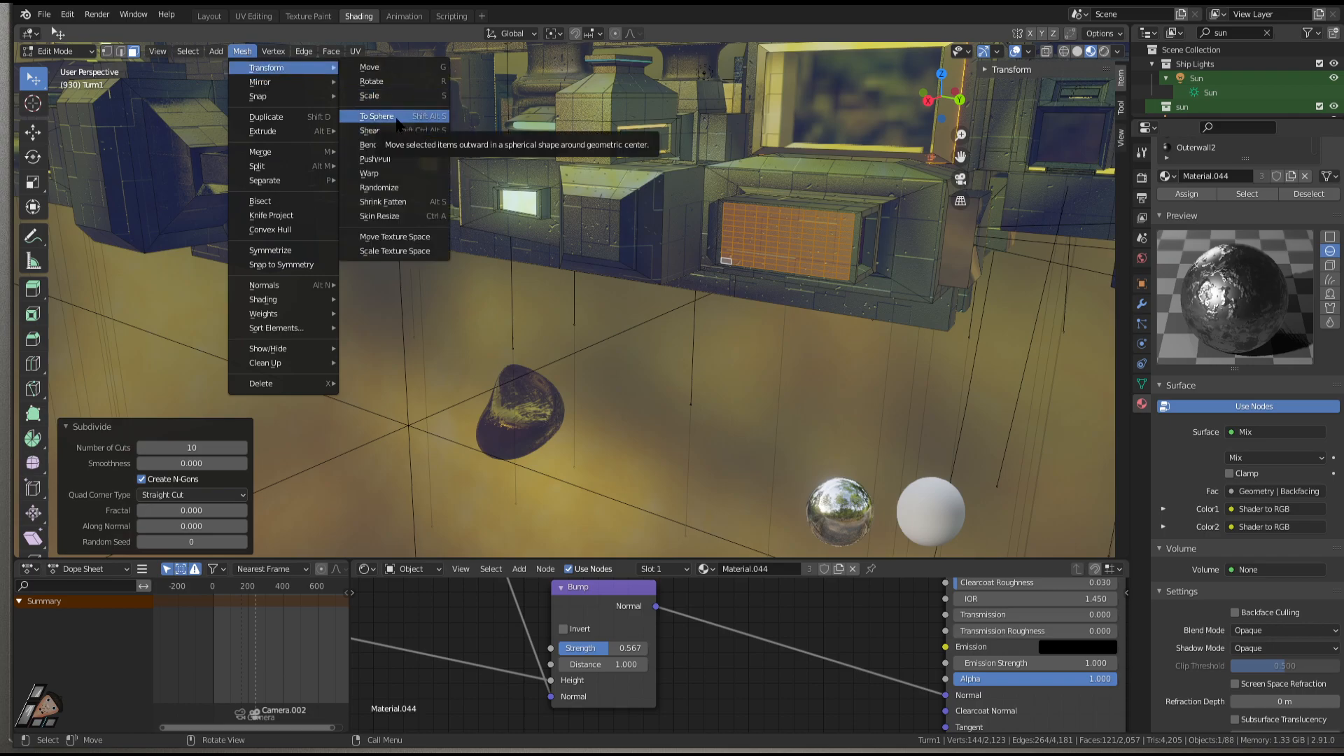
{"action": "left_click", "coordinate": [396, 118]}
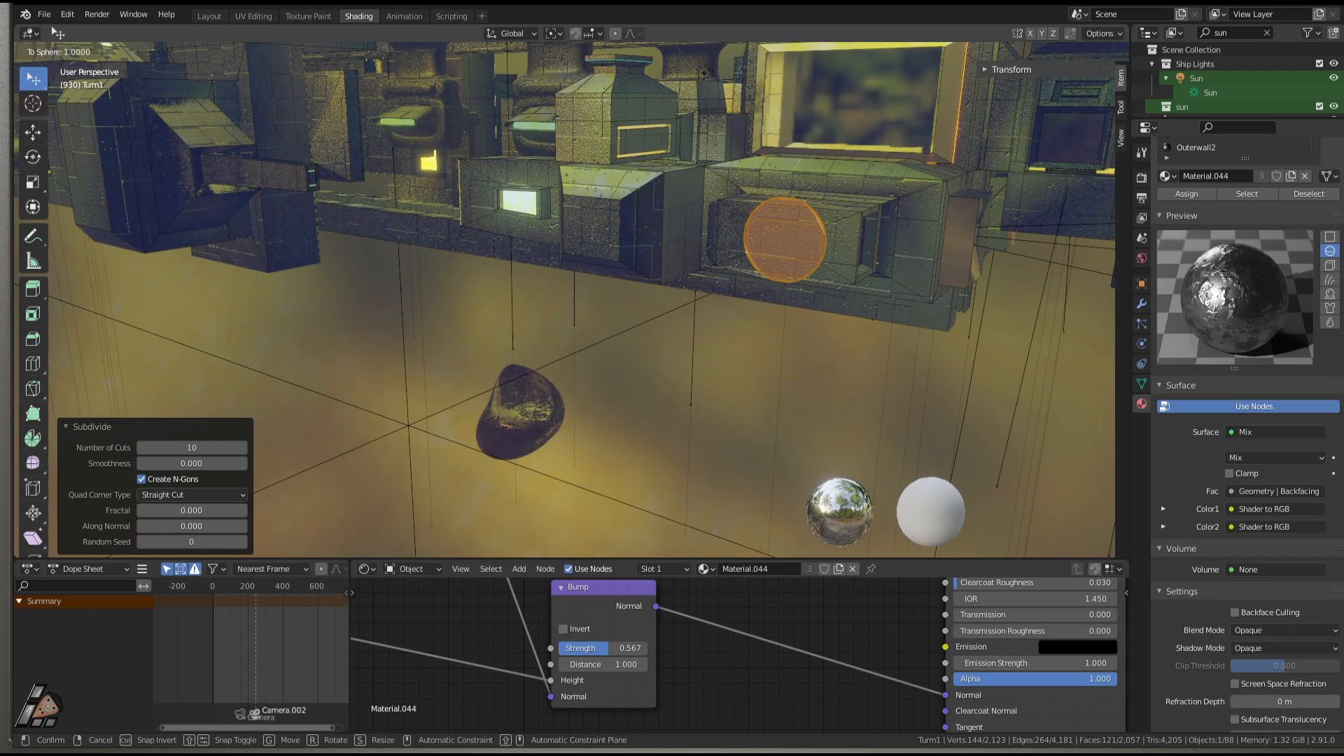
{"action": "left_click", "coordinate": [286, 292]}
{"action": "key", "text": "s"}
{"action": "left_click", "coordinate": [890, 390]}
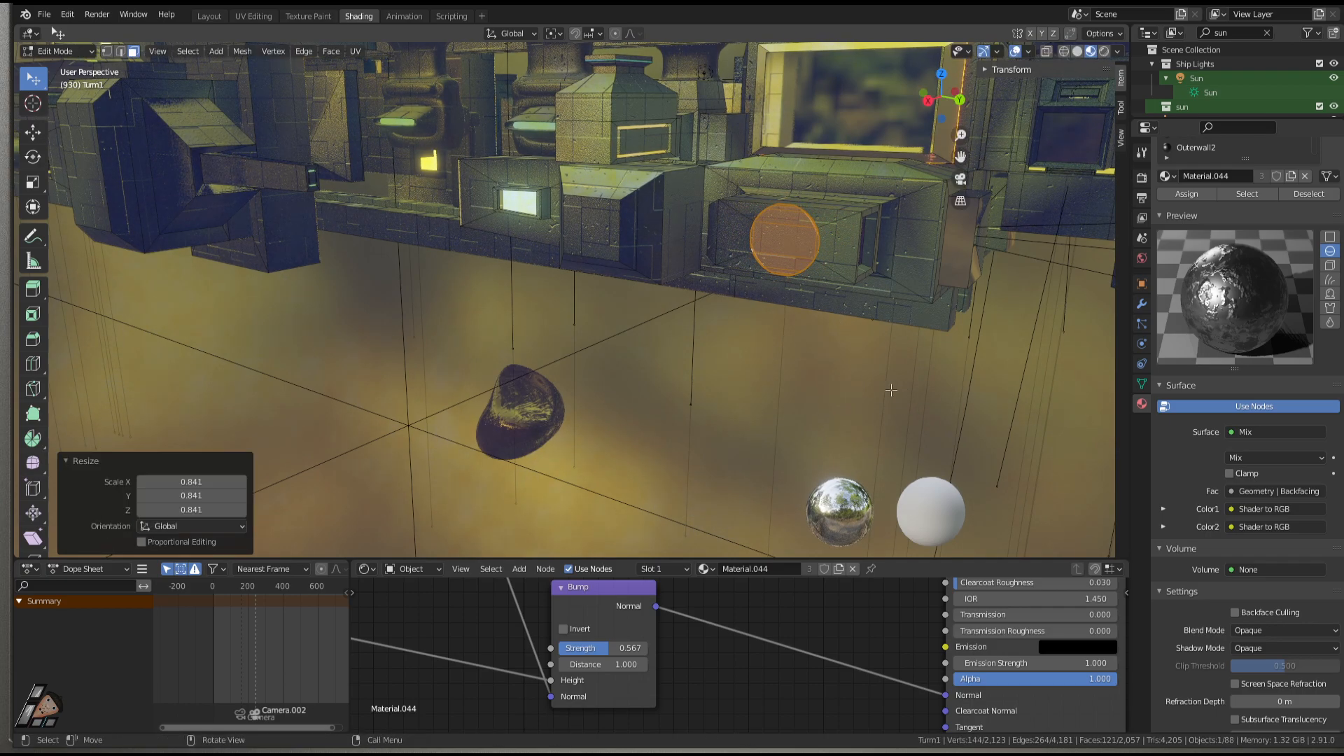
Delete the circle's faces to cut a round hole in the box's side.
{"action": "key", "text": "KP_Decimal"}
{"action": "scroll", "coordinate": [857, 336], "scroll_direction": "down", "scroll_amount": 3}
{"action": "middle_click_drag", "start_coordinate": [795, 362], "coordinate": [739, 369]}
{"action": "key", "text": "x"}
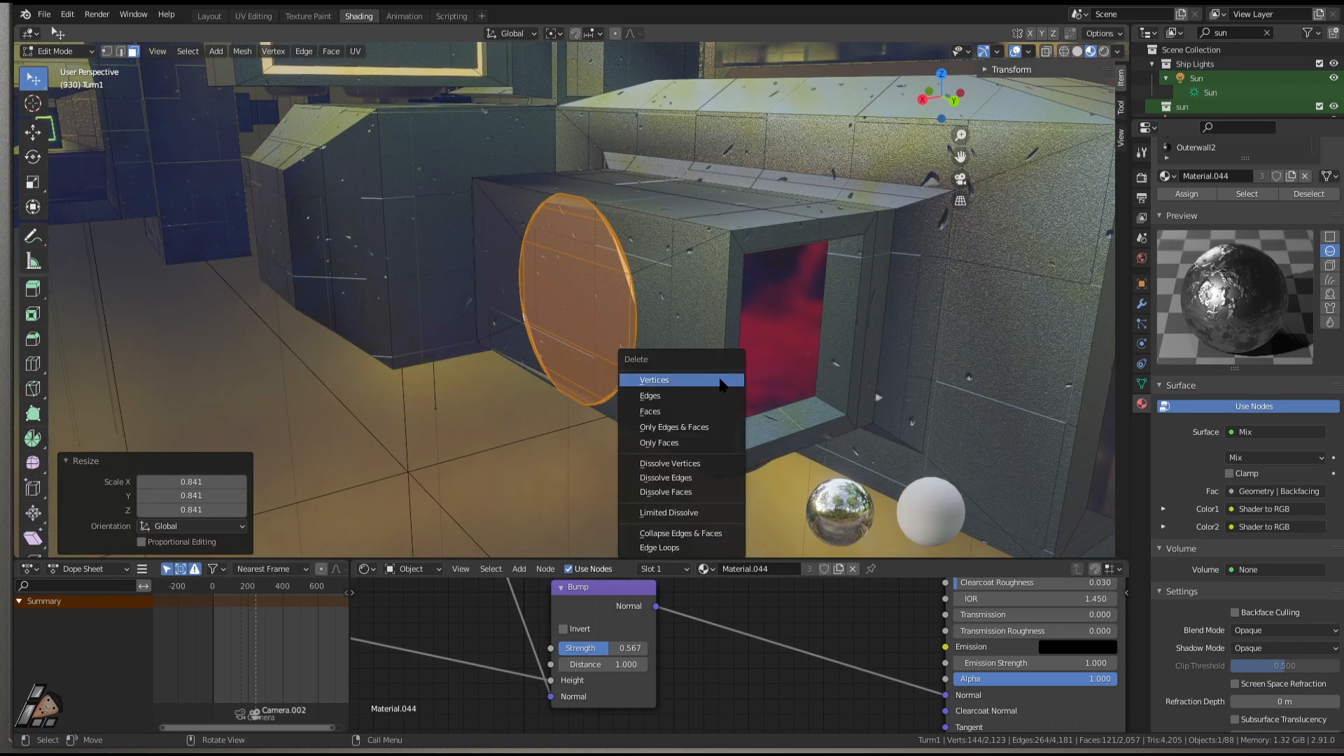
{"action": "left_click", "coordinate": [661, 410]}
{"action": "middle_click_drag", "start_coordinate": [662, 360], "coordinate": [809, 354]}
{"action": "key", "text": "Tab"}
{"action": "key", "text": "Tab"}
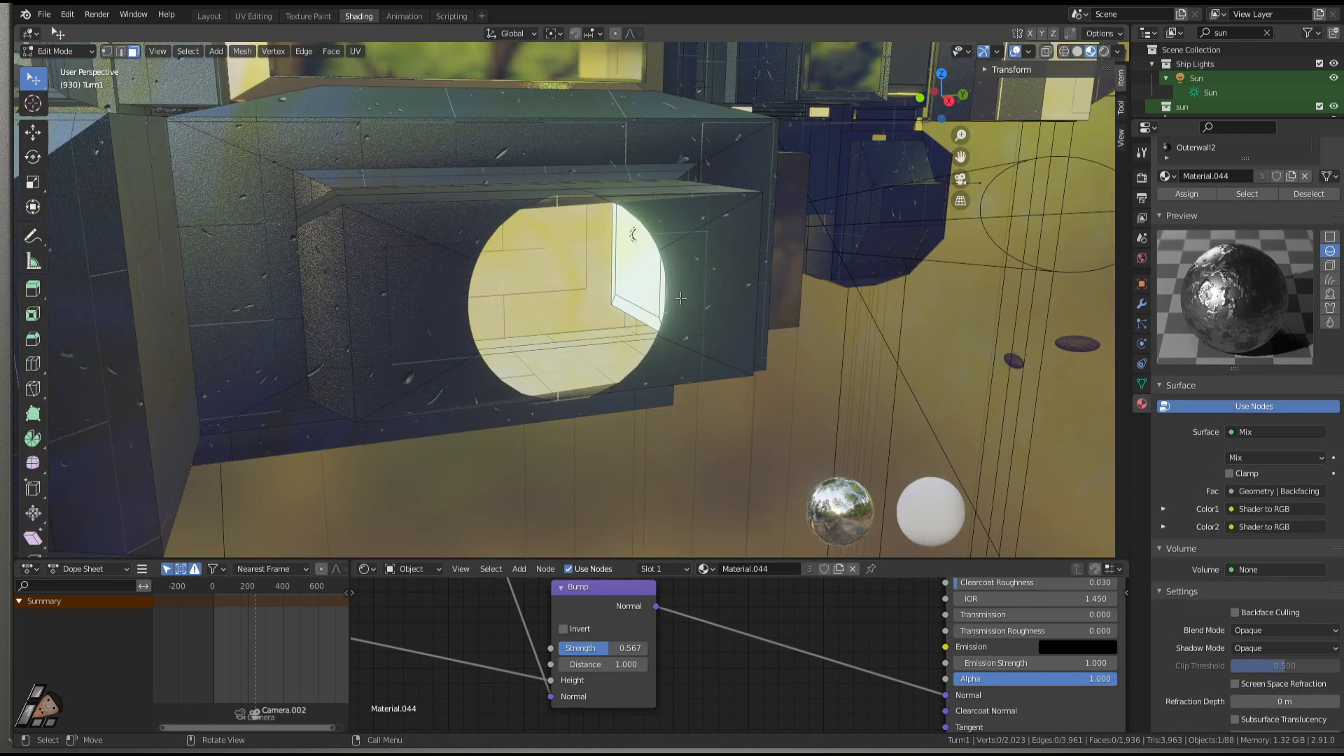
Select the rim of the round hole and try to extrude it along the X axis.
{"action": "left_click", "coordinate": [641, 366], "text": "ctrl"}
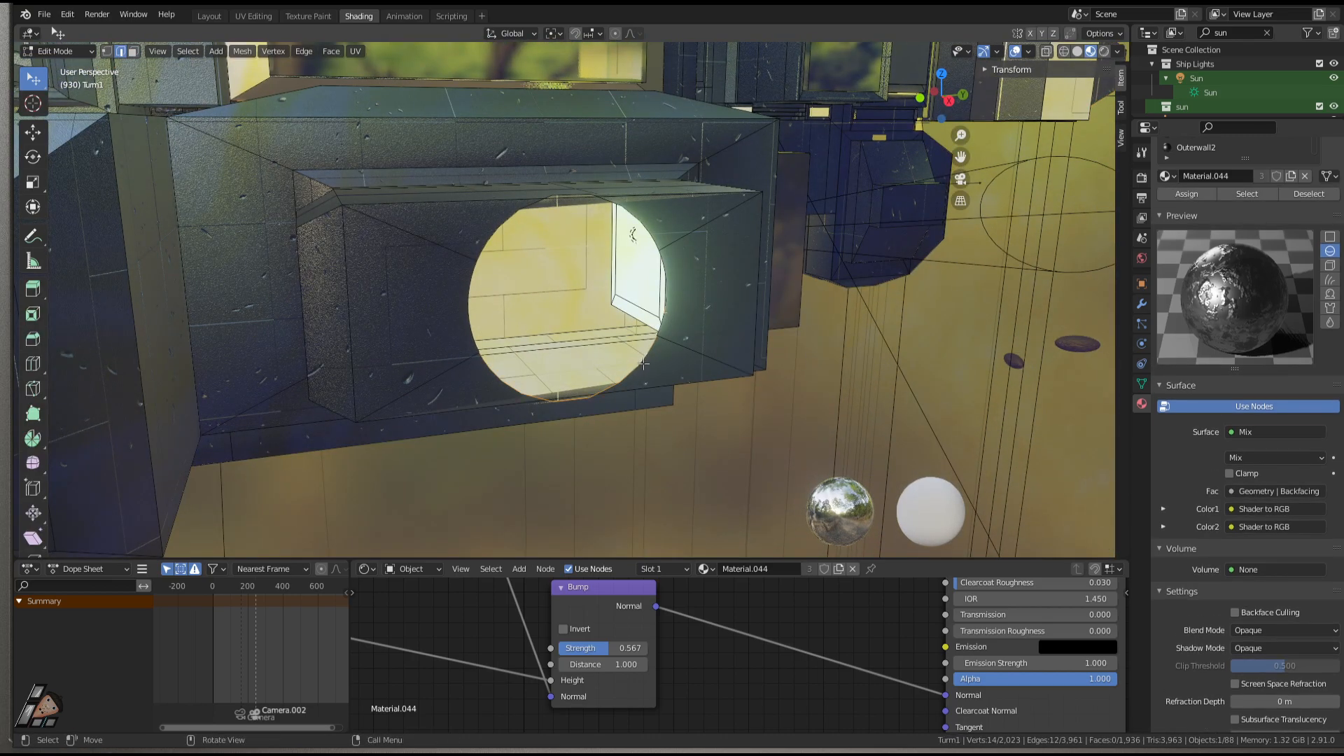
{"action": "key", "text": "1"}
{"action": "left_click", "coordinate": [505, 219], "text": "alt+shift"}
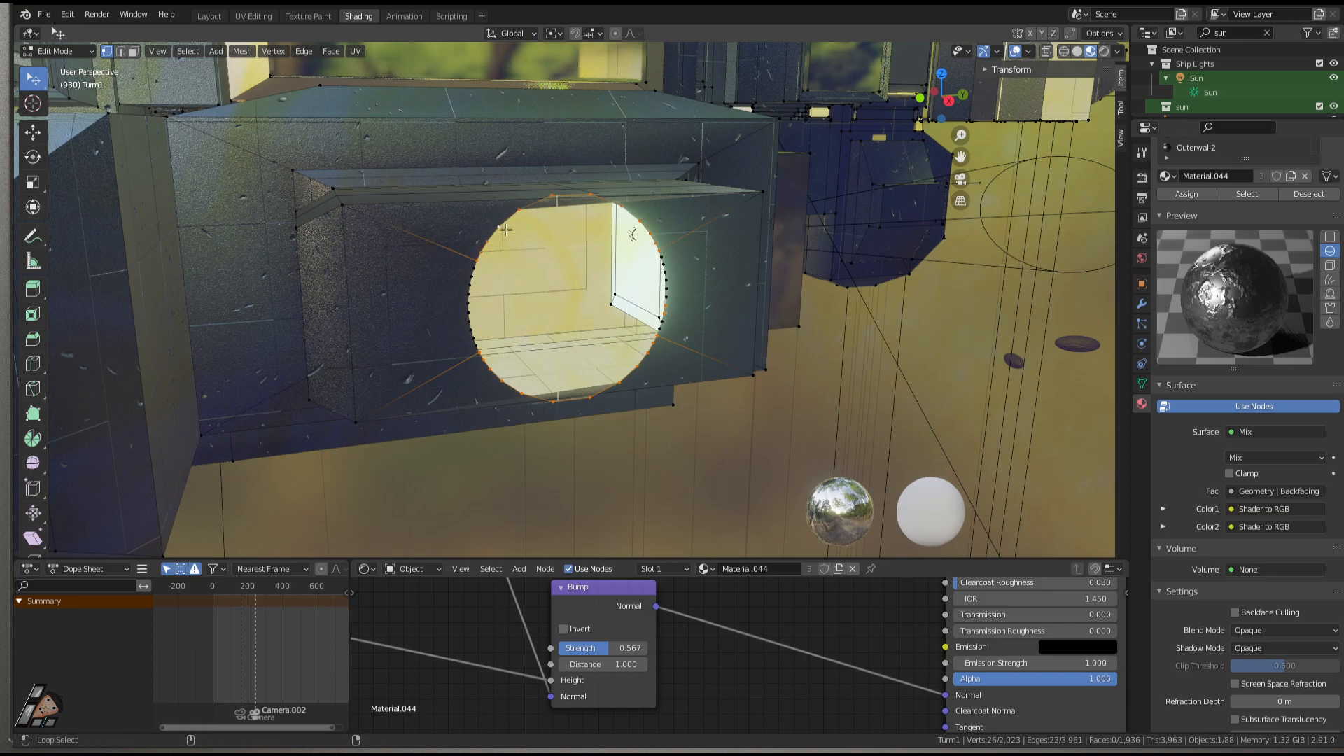
{"action": "scroll", "coordinate": [459, 354], "scroll_direction": "up", "scroll_amount": 1}
{"action": "left_click", "coordinate": [444, 327], "text": "alt+shift"}
{"action": "middle_click_drag", "start_coordinate": [533, 439], "coordinate": [712, 469]}
{"action": "key", "text": "e"}
{"action": "key", "text": "Escape"}
{"action": "key", "text": "g"}
{"action": "key", "text": "x"}
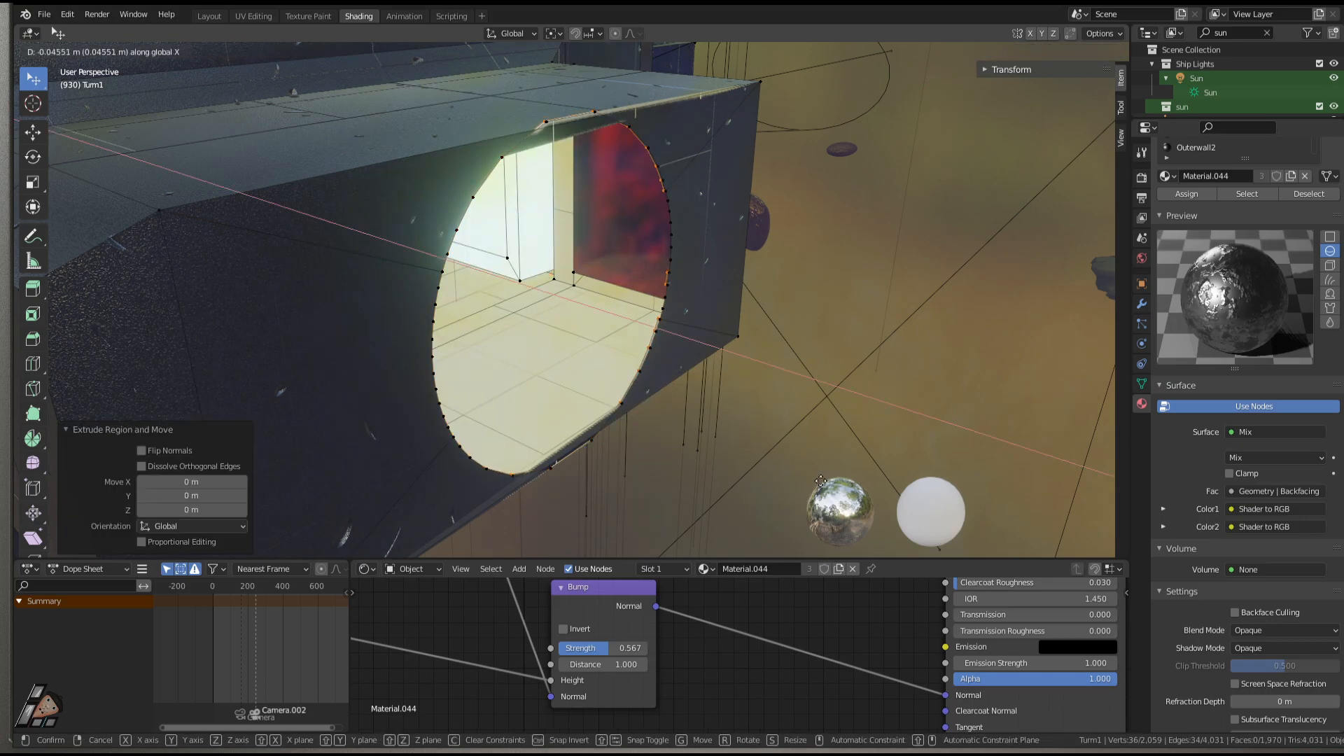
{"action": "left_click", "coordinate": [885, 462]}
{"action": "middle_click_drag", "start_coordinate": [885, 462], "coordinate": [773, 402]}
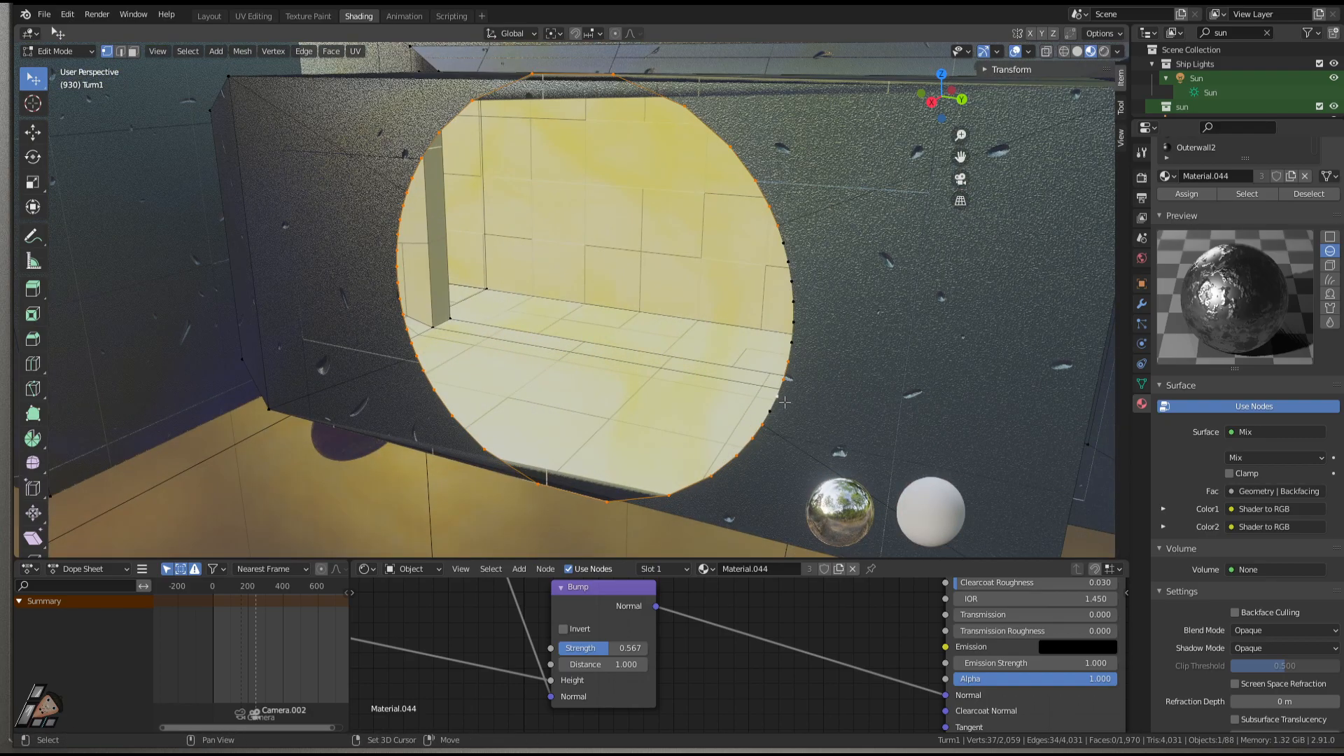
Add the missing edges to the selection in edge mode until it covers the round hole's entire rim.
{"action": "left_click", "coordinate": [776, 405], "text": "shift"}
{"action": "key", "text": "3"}
{"action": "key", "text": "ctrl+z"}
{"action": "key", "text": "ctrl+z"}
{"action": "key", "text": "2"}
{"action": "left_click", "coordinate": [776, 407], "text": "shift"}
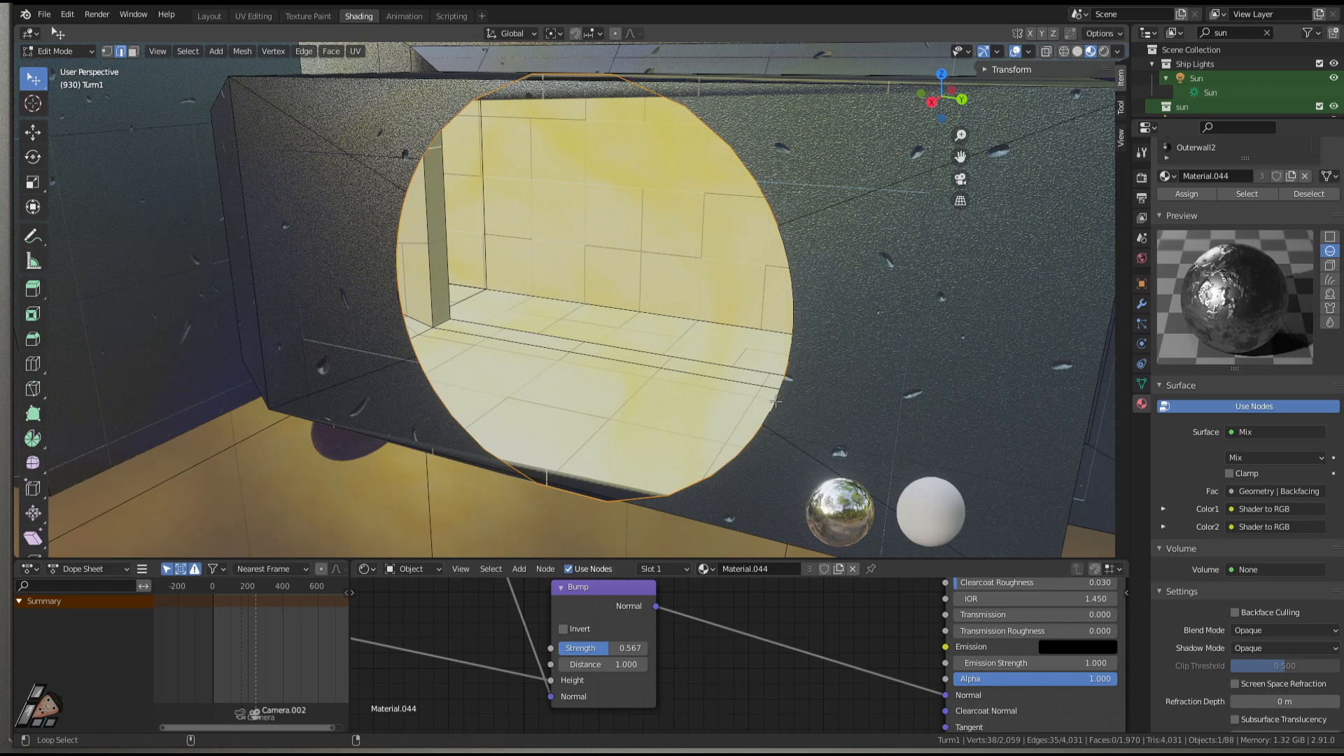
{"action": "middle_click_drag", "start_coordinate": [779, 404], "coordinate": [715, 346]}
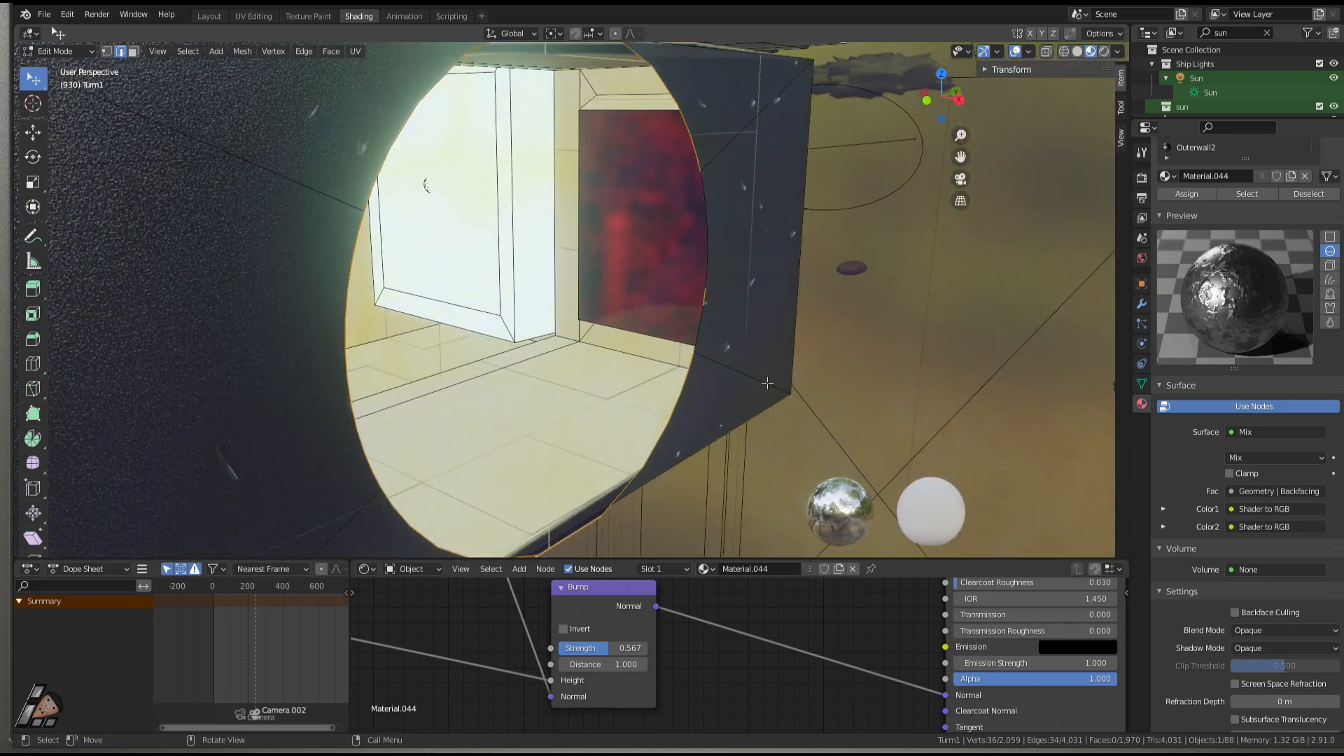
{"action": "left_click", "coordinate": [700, 328], "text": "ctrl+alt"}
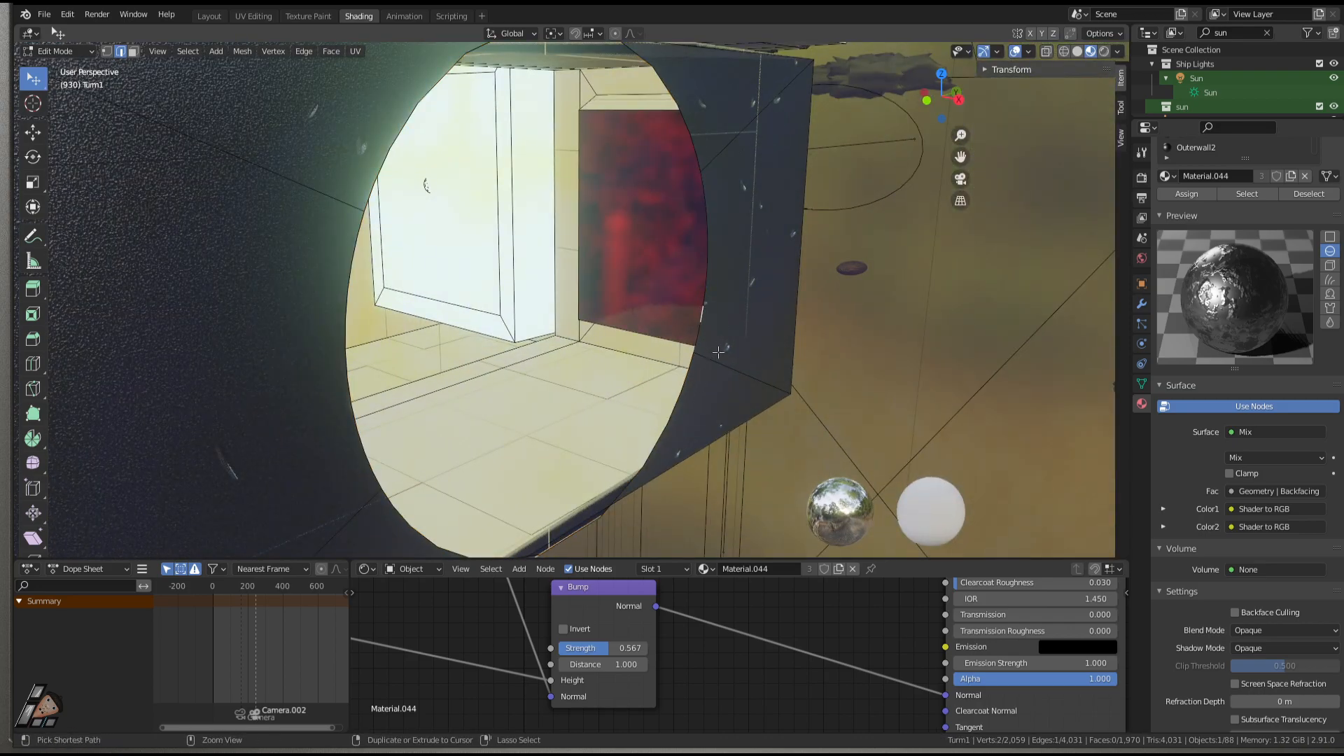
{"action": "left_click", "coordinate": [697, 328], "text": "alt"}
{"action": "left_click", "coordinate": [711, 321], "text": "shift"}
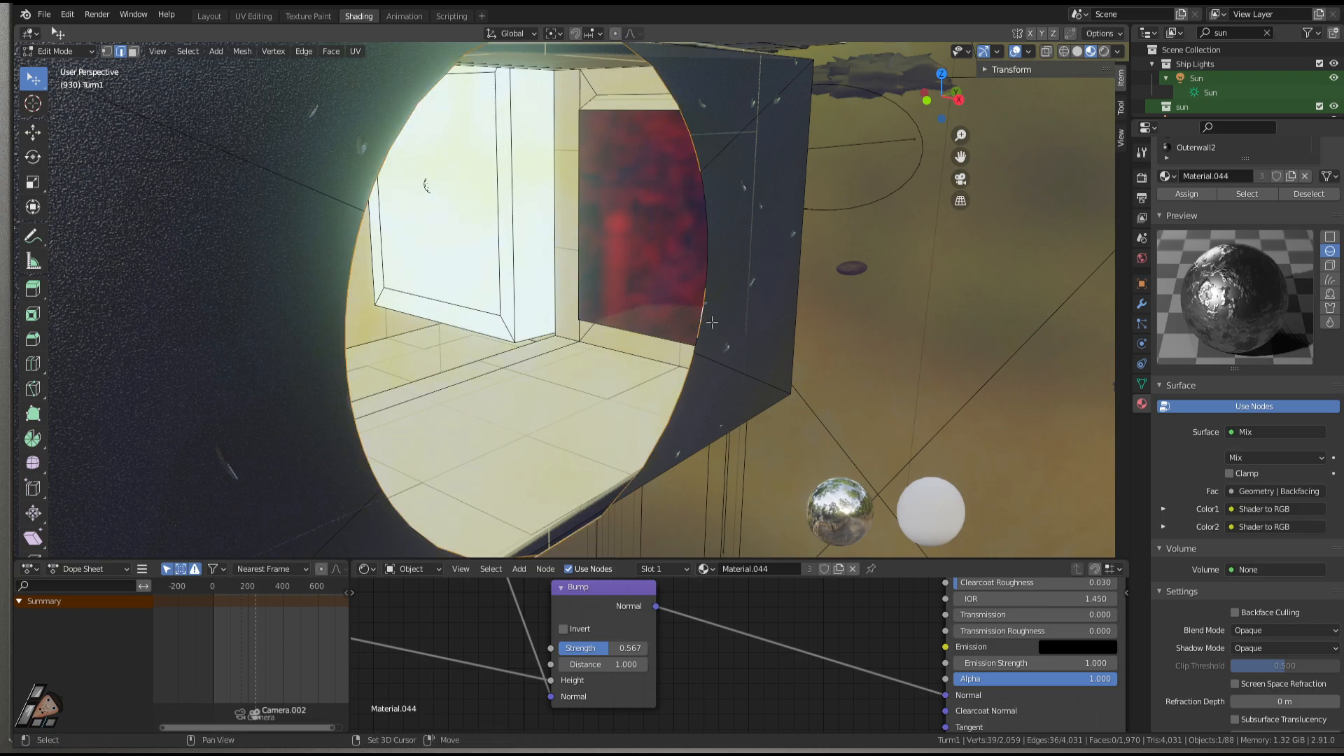
{"action": "left_click", "coordinate": [707, 254], "text": "shift"}
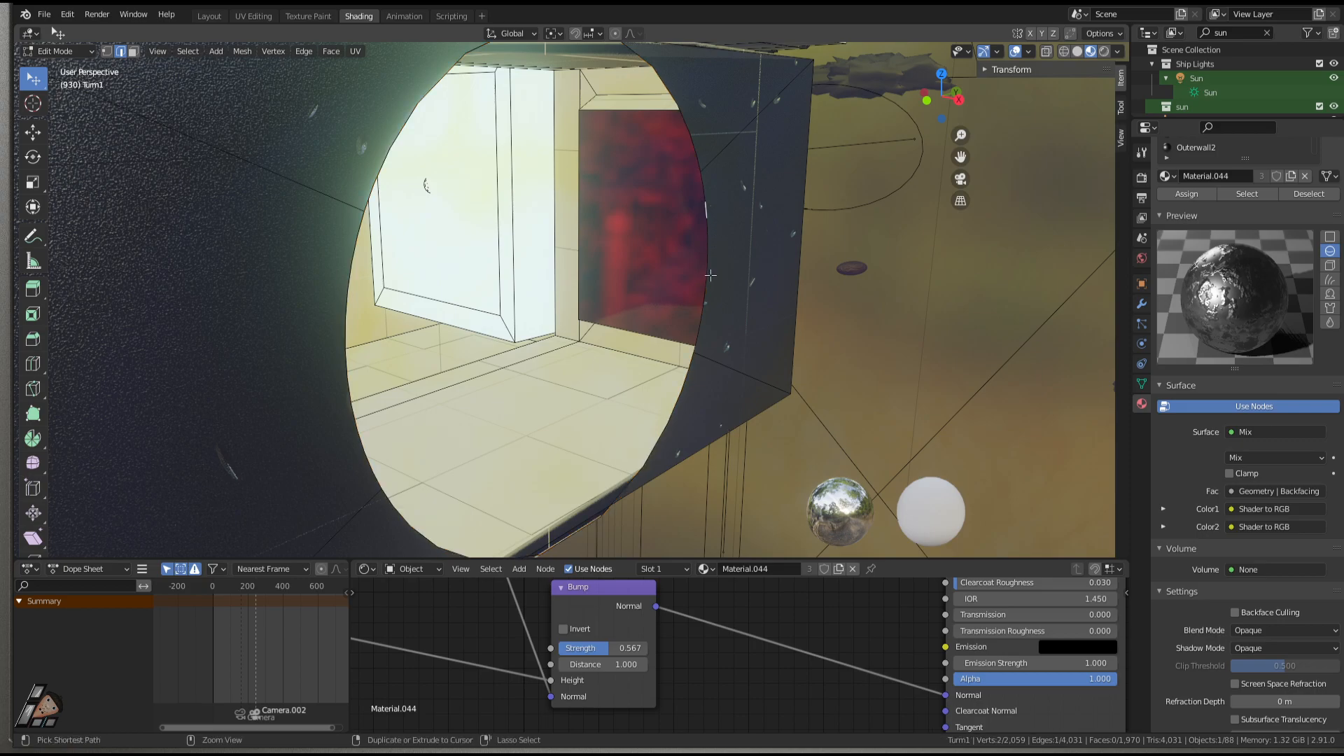
{"action": "left_click", "coordinate": [698, 324], "text": "shift"}
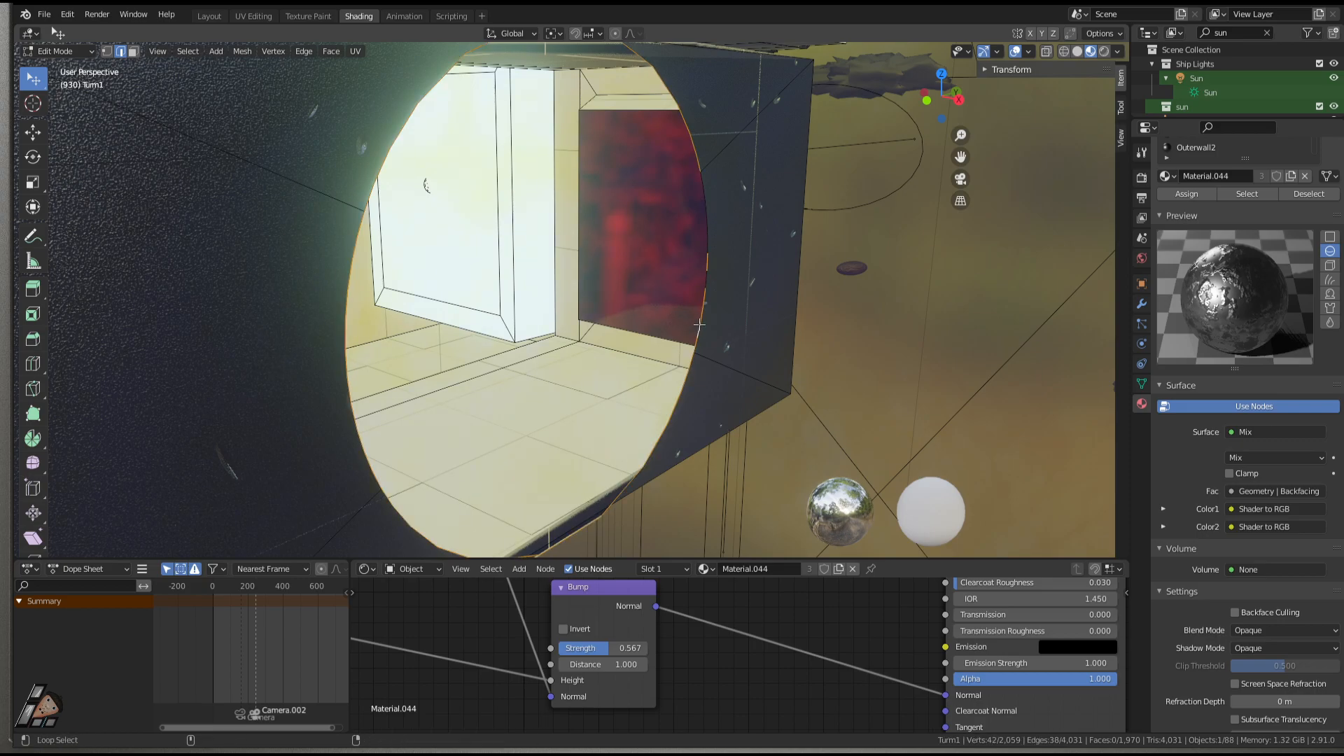
{"action": "left_click", "coordinate": [713, 225], "text": "alt+shift"}
{"action": "middle_click_drag", "start_coordinate": [767, 396], "coordinate": [725, 424]}
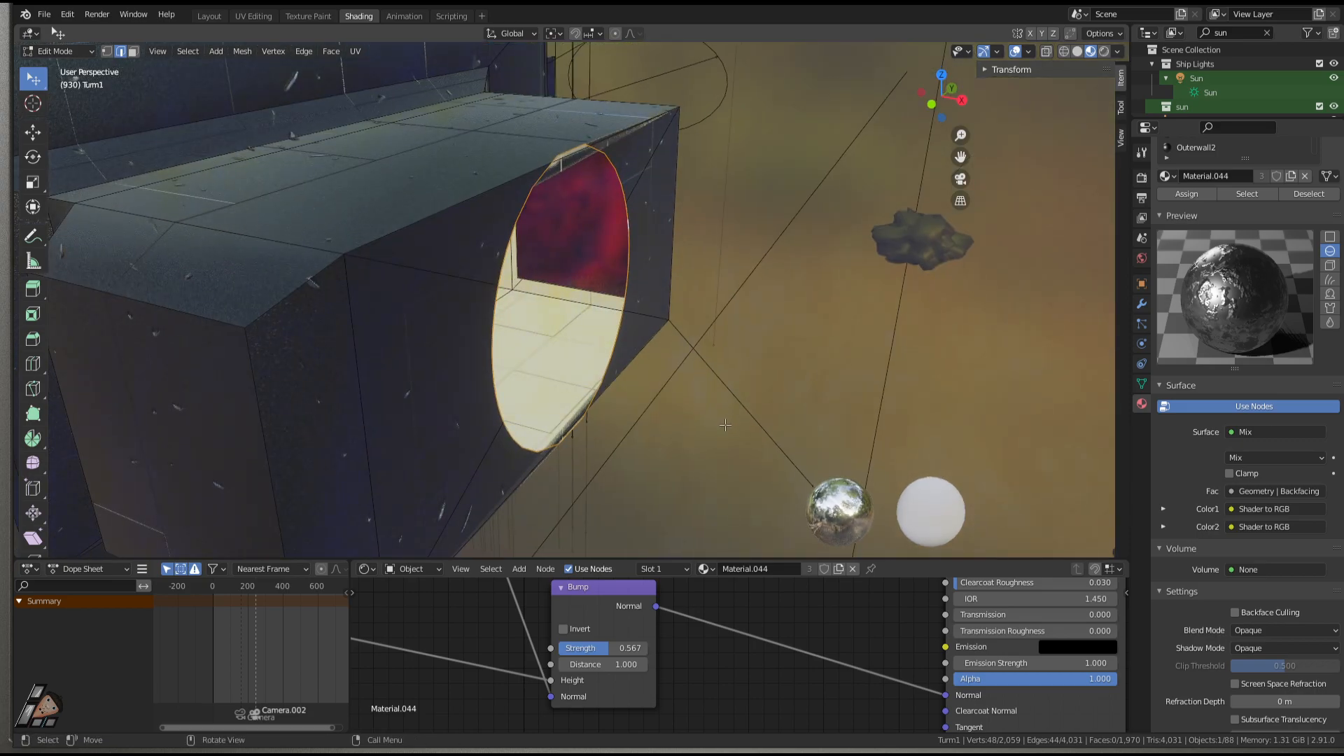
Extrude the hole's rim about 3.19 m along X and scale down its outer end to form a tapered cone.
{"action": "key", "text": "e"}
{"action": "key", "text": "x"}
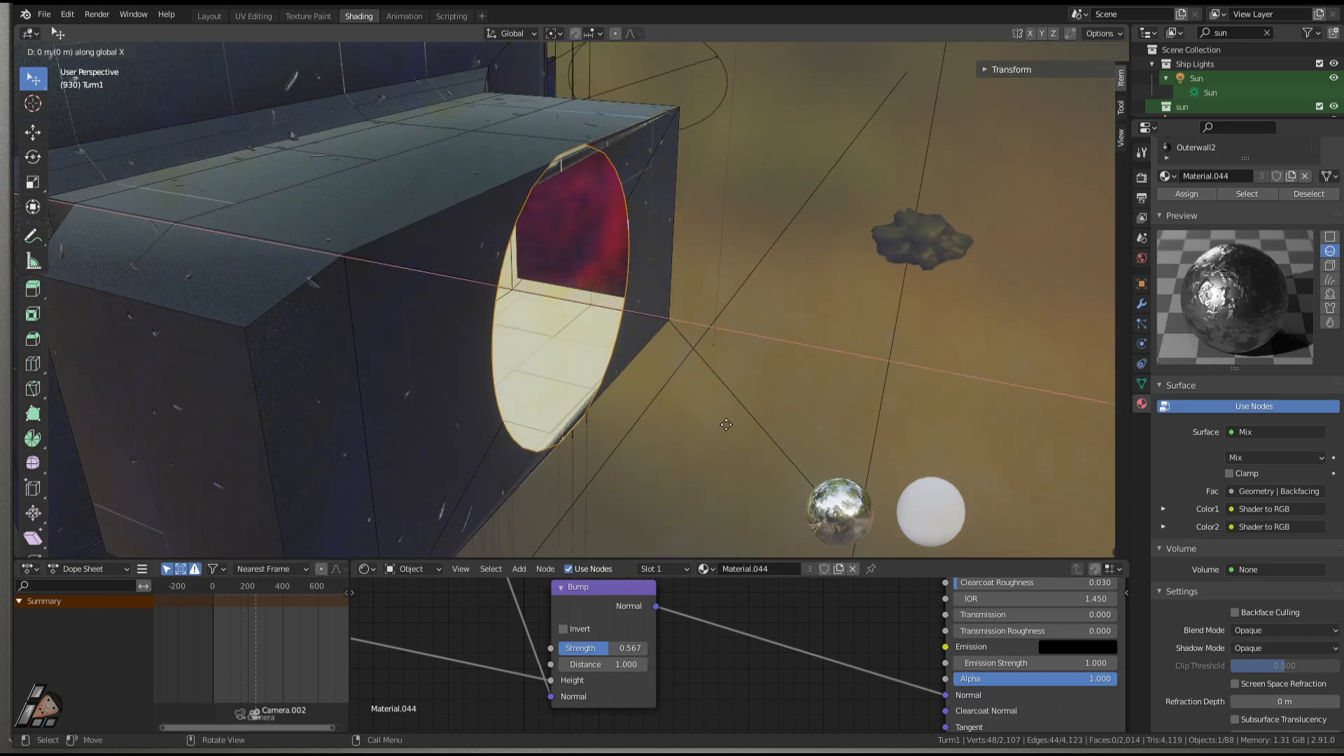
{"action": "left_click", "coordinate": [880, 452]}
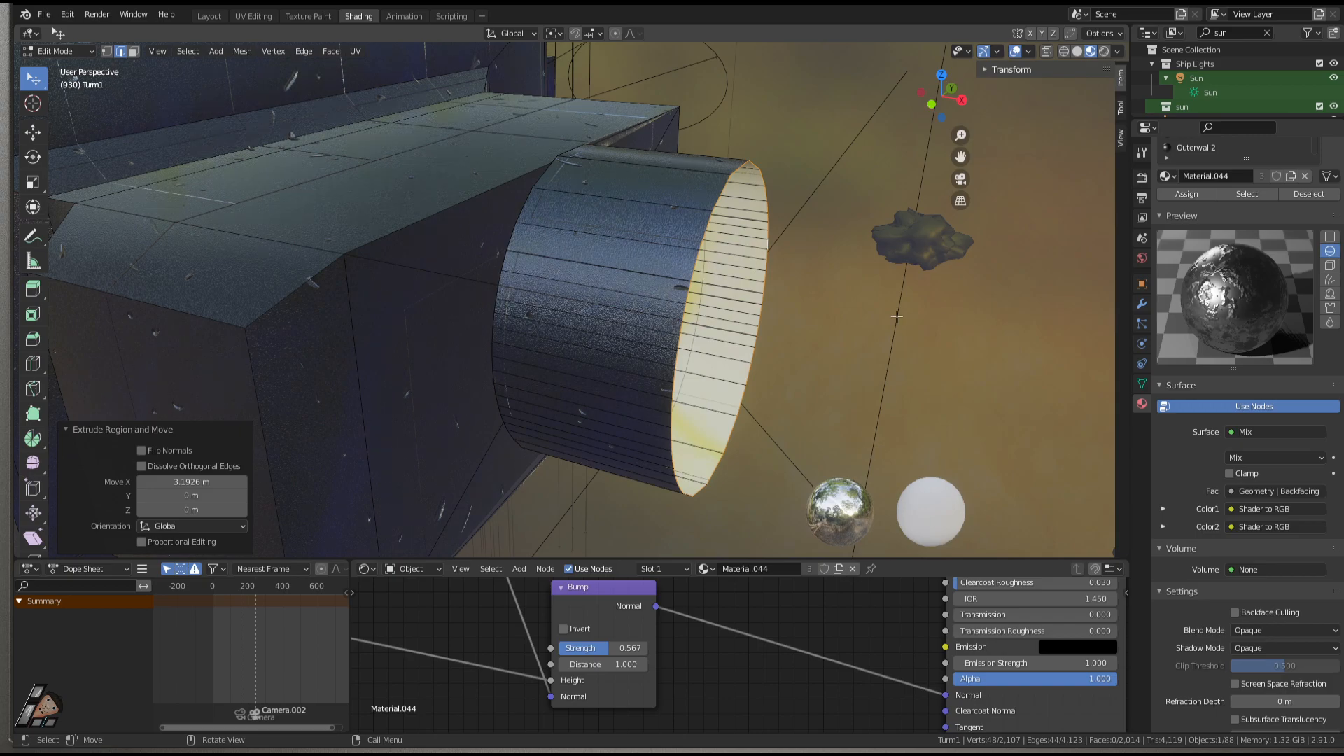
{"action": "key", "text": "s"}
{"action": "left_click", "coordinate": [795, 321]}
{"action": "middle_click_drag", "start_coordinate": [795, 320], "coordinate": [747, 373]}
{"action": "scroll", "coordinate": [568, 374], "scroll_direction": "down", "scroll_amount": 4}
{"action": "key", "text": "Tab"}
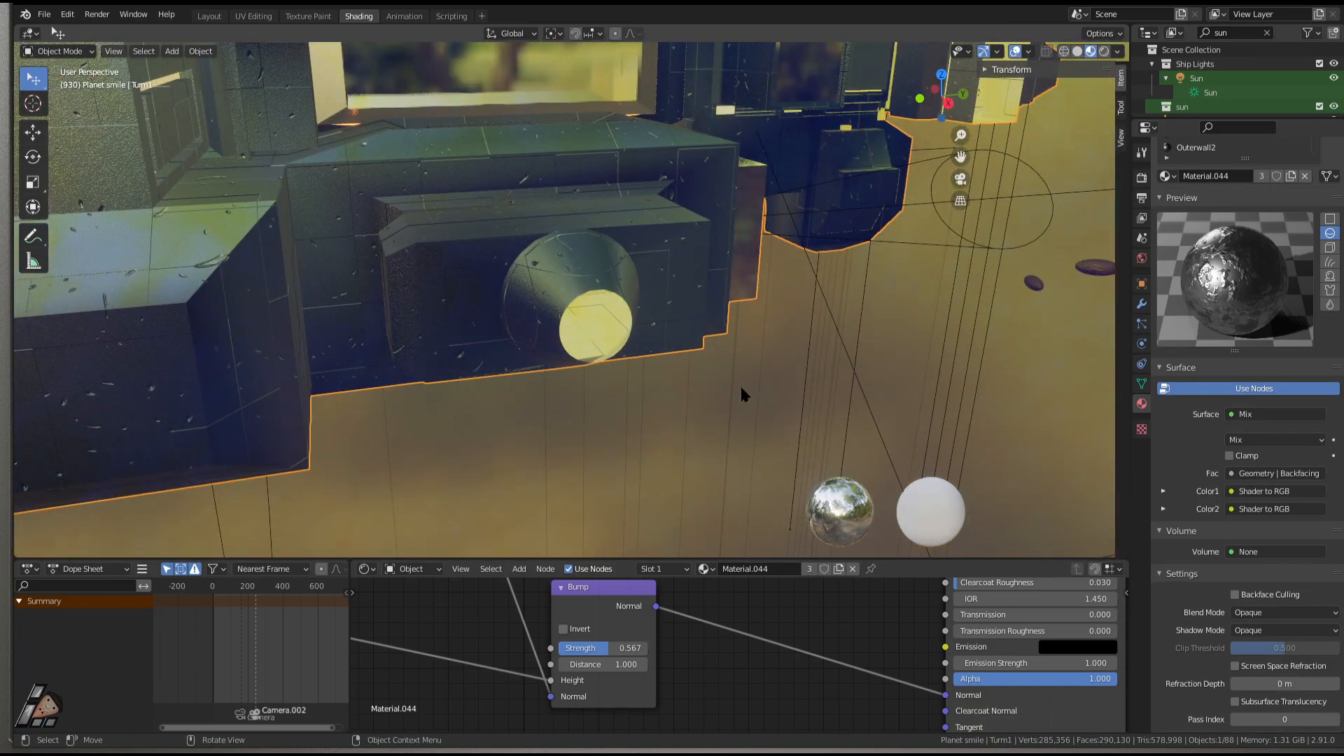
Try to fill the cone's open outer end with a face, and undo the attempt.
{"action": "scroll", "coordinate": [672, 193], "scroll_direction": "up", "scroll_amount": 3}
{"action": "middle_click_drag", "start_coordinate": [673, 209], "coordinate": [708, 380]}
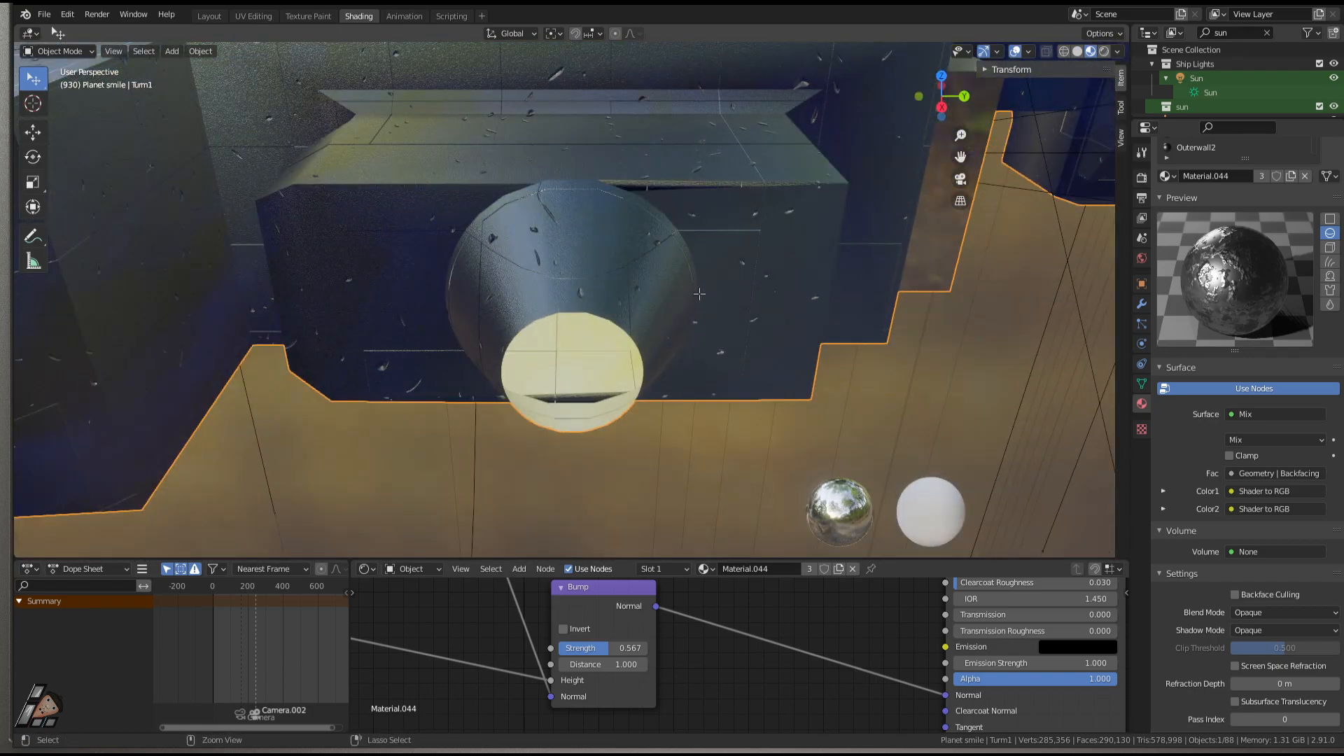
{"action": "key", "text": "Tab"}
{"action": "middle_click_drag", "start_coordinate": [718, 224], "coordinate": [759, 199]}
{"action": "scroll", "coordinate": [761, 231], "scroll_direction": "down", "scroll_amount": 3}
{"action": "middle_click_drag", "start_coordinate": [777, 304], "coordinate": [821, 410]}
{"action": "key", "text": "f"}
{"action": "right_click", "coordinate": [829, 415]}
{"action": "left_click", "coordinate": [829, 415]}
{"action": "key", "text": "ctrl+z"}
{"action": "key", "text": "ctrl+z"}
{"action": "middle_click_drag", "start_coordinate": [867, 285], "coordinate": [772, 303]}
Select all vertices of the cone's outer end with a box selection in wireframe from the top view.
{"action": "key", "text": "Tab"}
{"action": "key", "text": "Tab"}
{"action": "key", "text": "KP_7"}
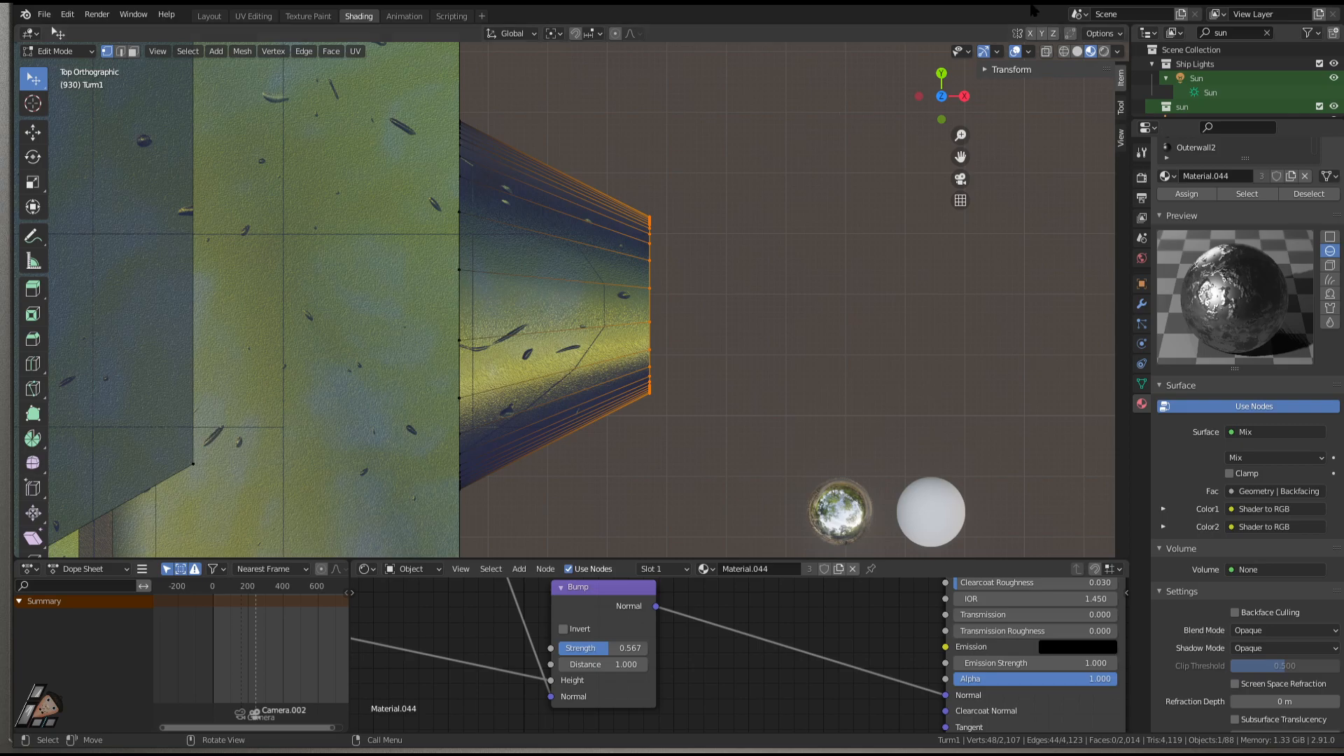
{"action": "key", "text": "alt+a"}
{"action": "left_click", "coordinate": [1064, 51]}
{"action": "mouse_move", "coordinate": [756, 436]}
{"action": "left_mouse_down"}
{"action": "mouse_move", "coordinate": [711, 380]}
{"action": "mouse_move", "coordinate": [639, 151]}
{"action": "left_mouse_up"}
{"action": "right_click", "coordinate": [867, 295]}
{"action": "key", "text": "Escape"}
{"action": "middle_click_drag", "start_coordinate": [870, 324], "coordinate": [765, 211]}
Return the viewport to solid shading and fill the cone's outer end with a face.
{"action": "left_click", "coordinate": [1077, 51]}
{"action": "key", "text": "f"}
{"action": "middle_click_drag", "start_coordinate": [750, 346], "coordinate": [689, 316]}
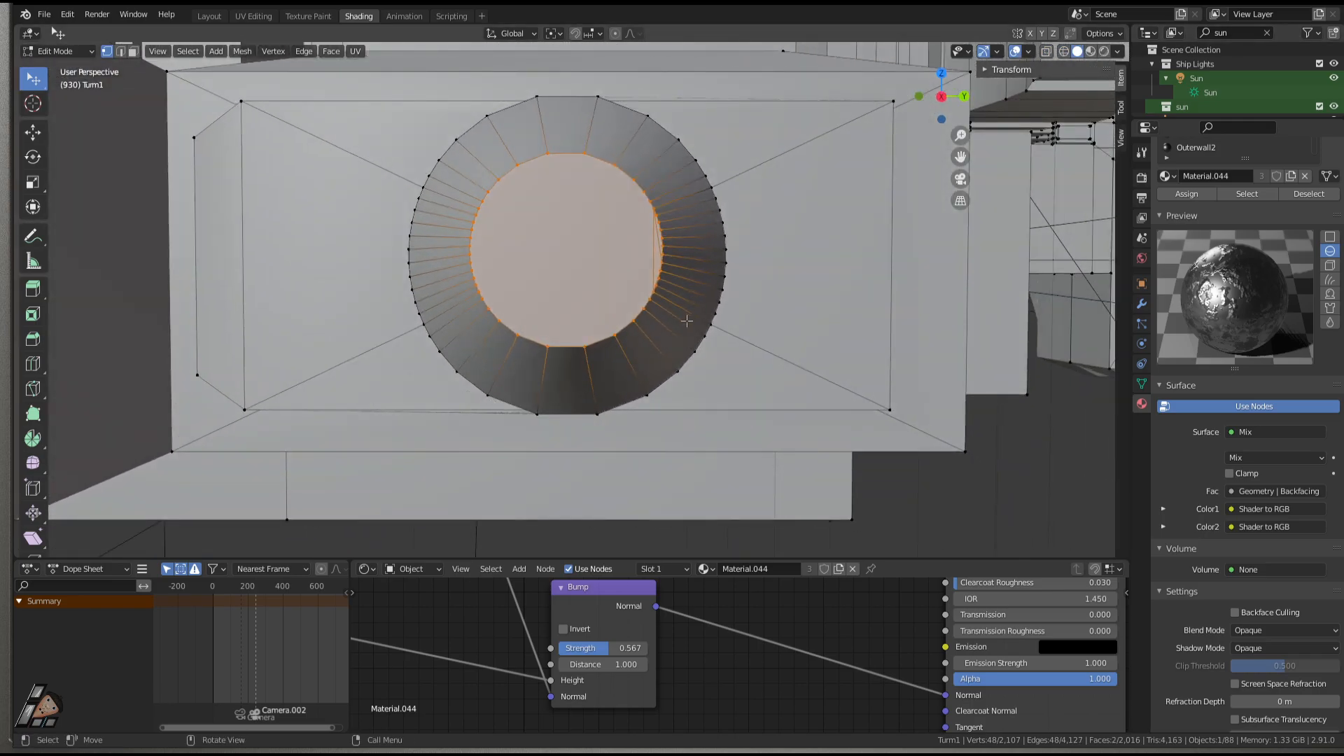
{"action": "scroll", "coordinate": [741, 212], "scroll_direction": "up", "scroll_amount": 3}
{"action": "middle_click_drag", "start_coordinate": [741, 189], "coordinate": [749, 221]}
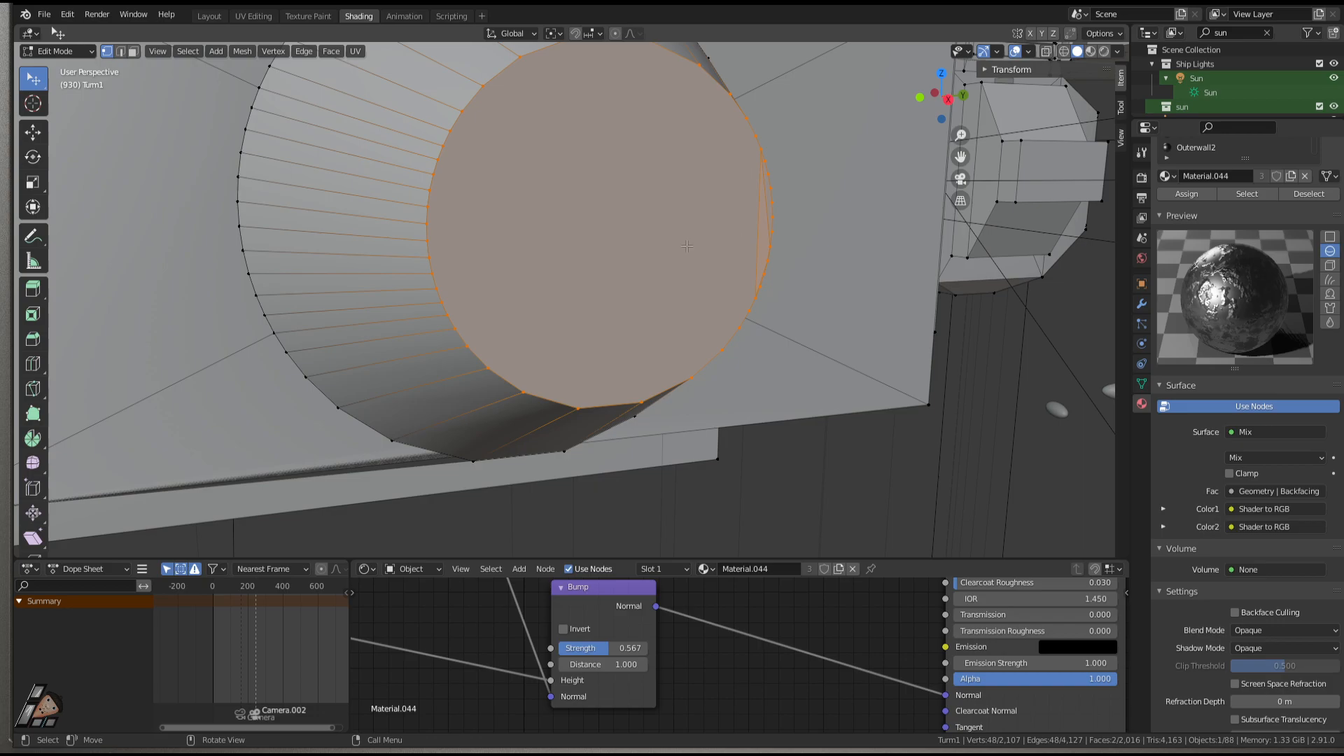
{"action": "scroll", "coordinate": [687, 246], "scroll_direction": "down", "scroll_amount": 3}
{"action": "middle_click_drag", "start_coordinate": [560, 314], "coordinate": [664, 297]}
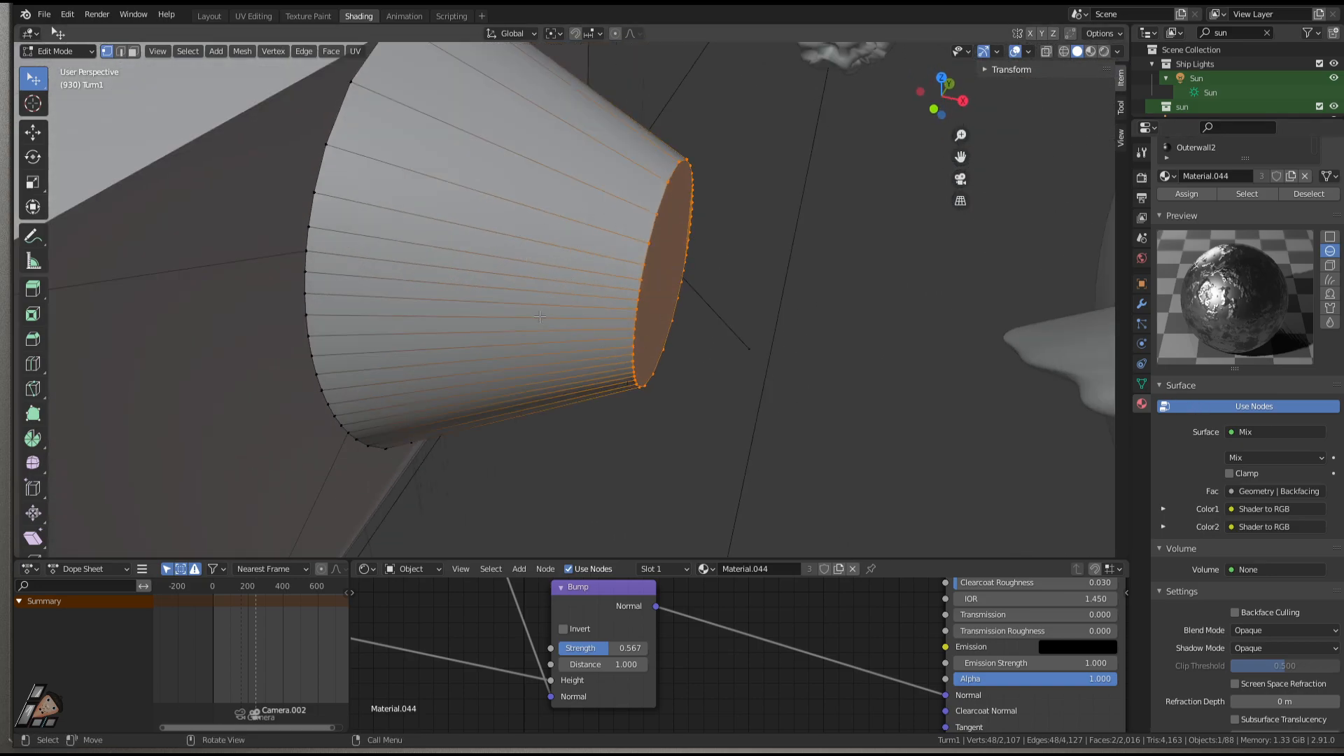
{"action": "key", "text": "s"}
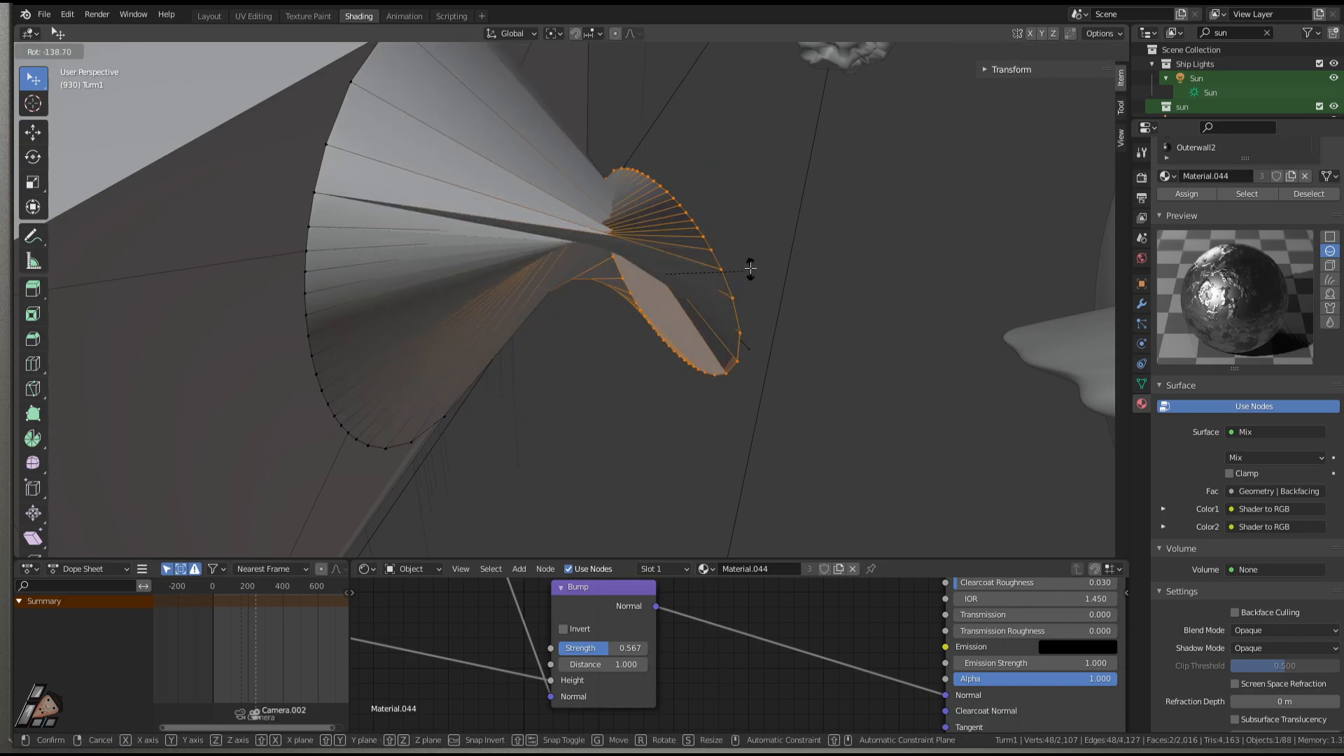
{"action": "key", "text": "Escape"}
{"action": "left_click", "coordinate": [776, 468]}
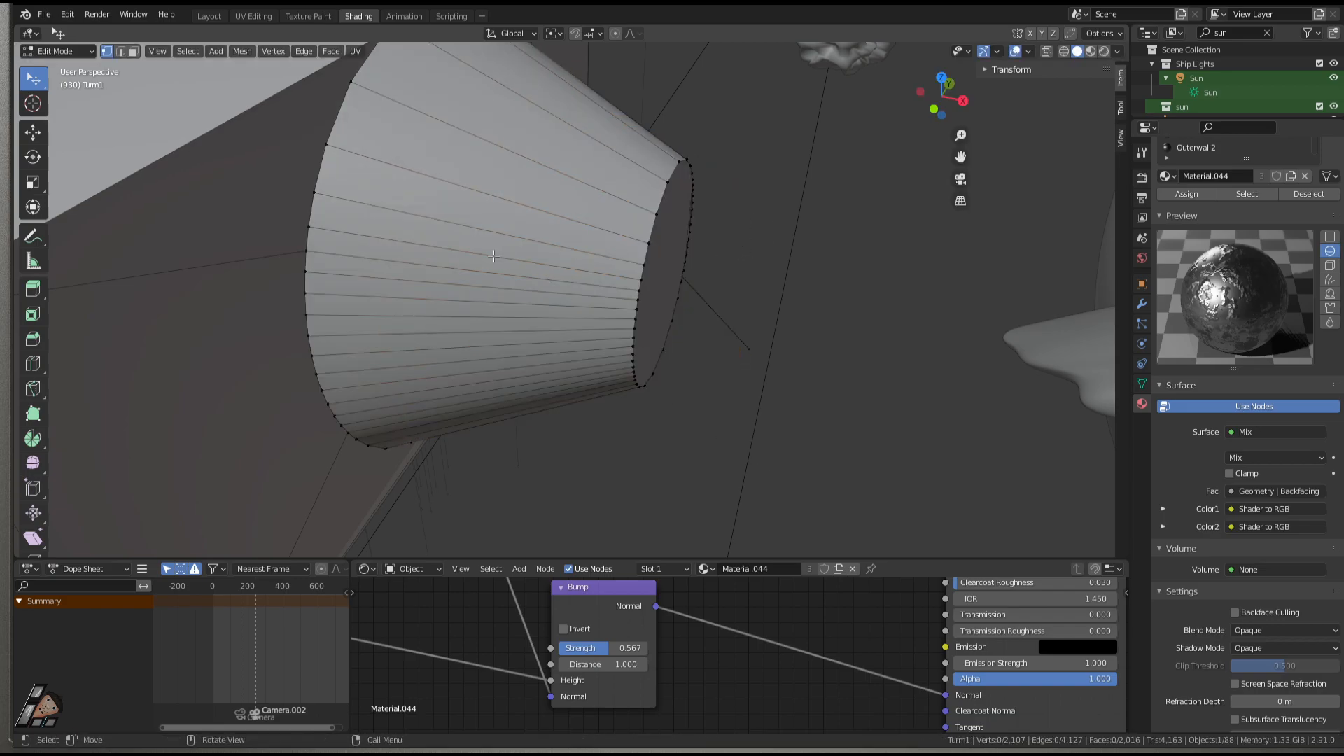
{"action": "left_click", "coordinate": [497, 307], "text": "alt"}
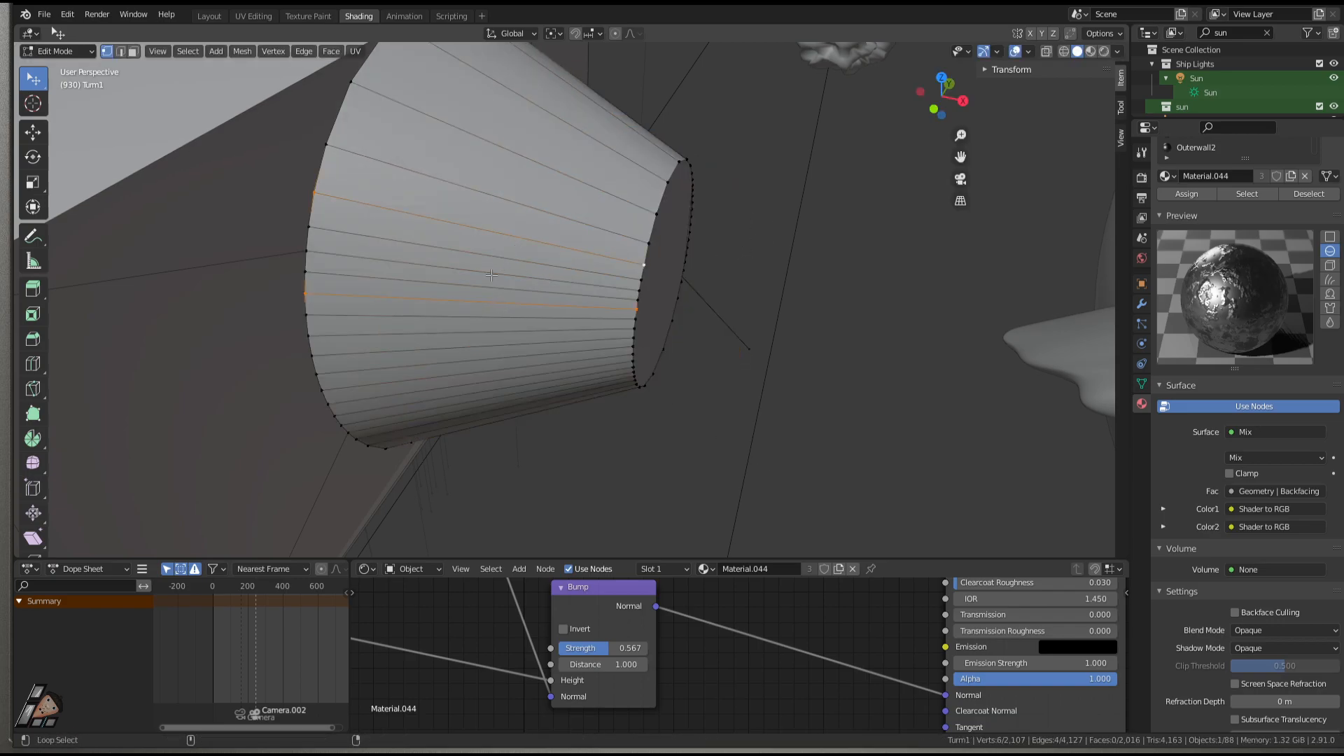
{"action": "key", "text": "ctrl+l"}
{"action": "middle_click_drag", "start_coordinate": [491, 275], "coordinate": [653, 292]}
Select all the edges running along the cone's side with a box selection in wireframe from the top view.
{"action": "key", "text": "KP_7"}
{"action": "left_click", "coordinate": [803, 277]}
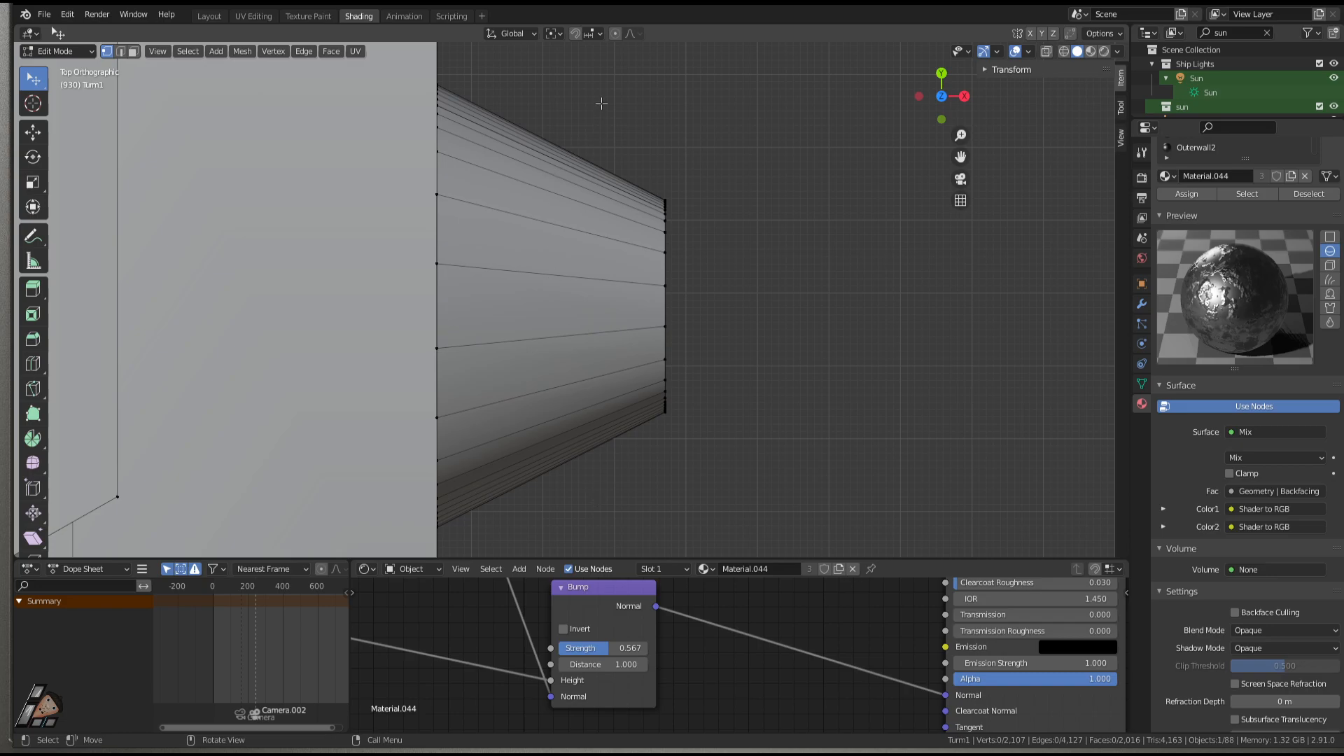
{"action": "left_click_drag", "start_coordinate": [596, 117], "coordinate": [518, 505]}
{"action": "left_click", "coordinate": [1063, 51]}
{"action": "key", "text": "b"}
{"action": "left_click_drag", "start_coordinate": [631, 501], "coordinate": [538, 113]}
{"action": "key", "text": "2"}
{"action": "key", "text": "b"}
{"action": "left_click_drag", "start_coordinate": [620, 495], "coordinate": [481, 57]}
Cut six evenly spaced edge loops around the cone's side without sliding them.
{"action": "key", "text": "ctrl+r"}
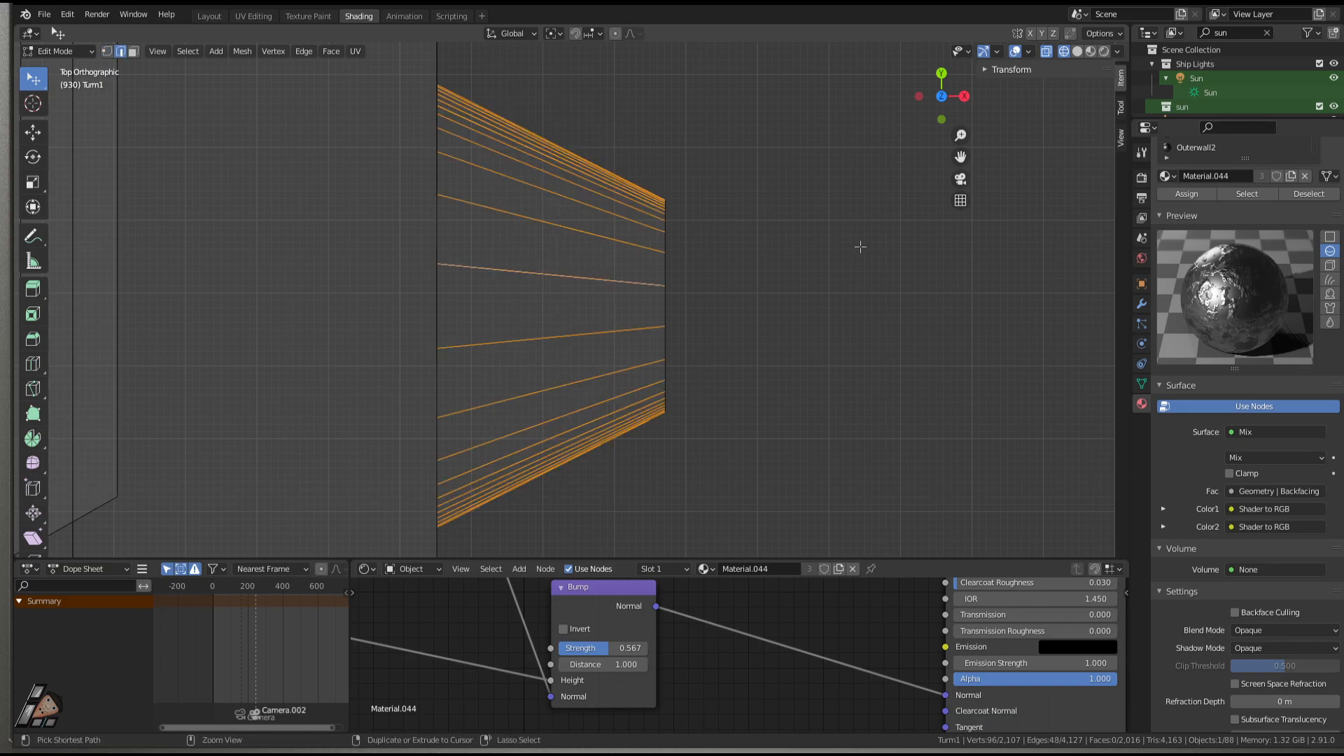
{"action": "scroll", "coordinate": [530, 296], "scroll_direction": "up", "scroll_amount": 5}
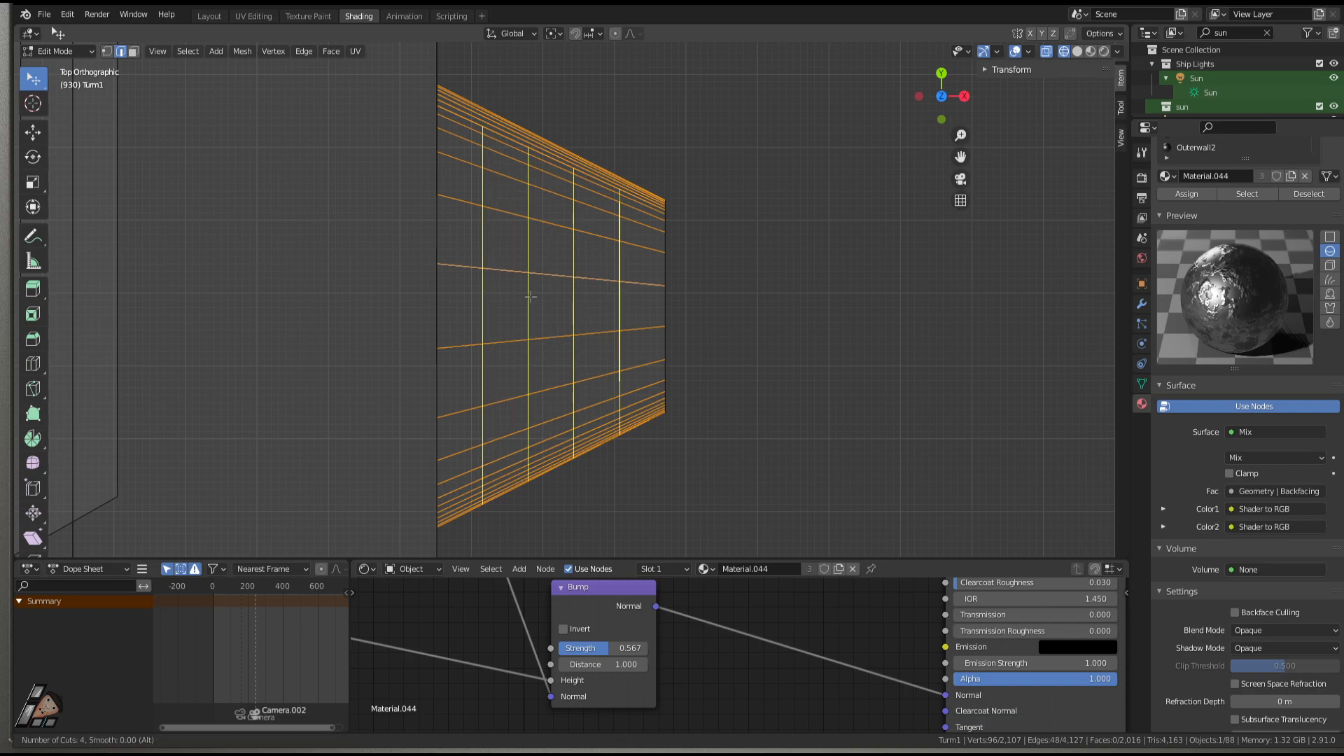
{"action": "left_click", "coordinate": [530, 296]}
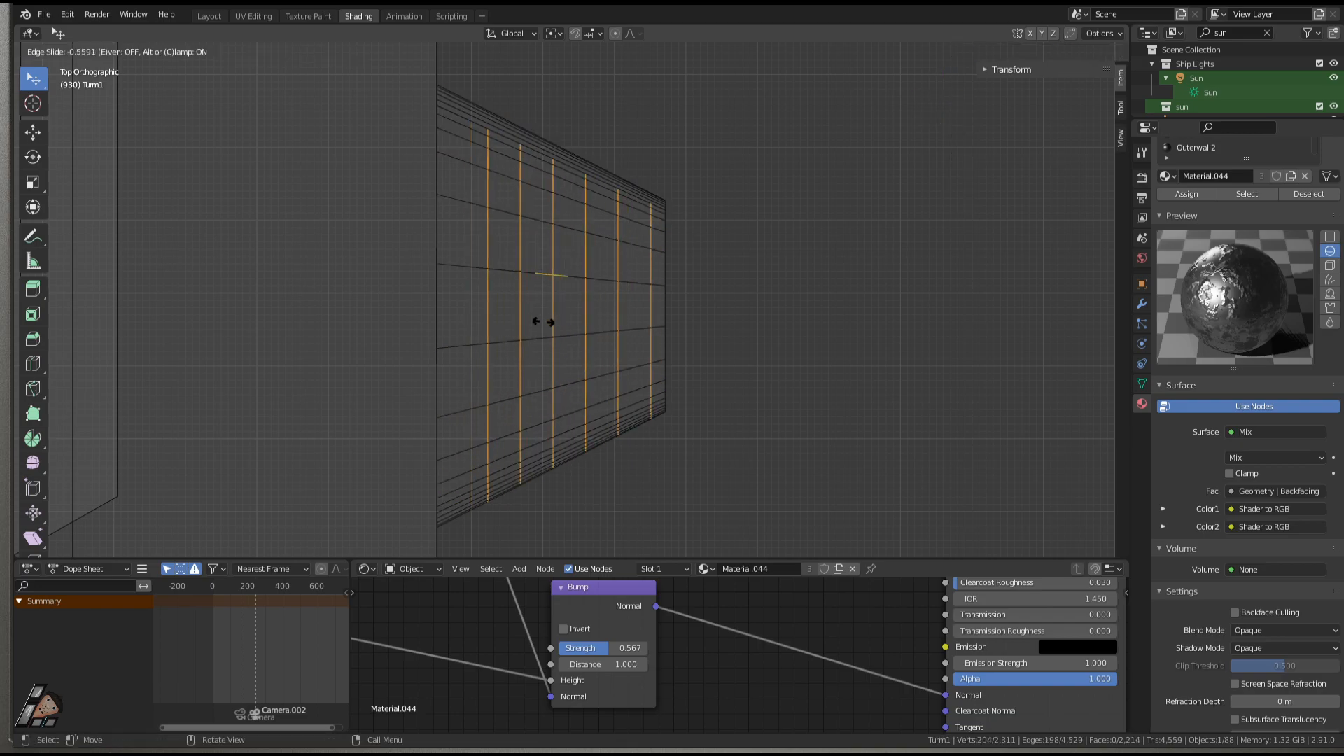
{"action": "right_click", "coordinate": [546, 313]}
Switch the viewport to material preview and scale the new edge loops up uniformly by about 1.098.
{"action": "middle_click_drag", "start_coordinate": [712, 424], "coordinate": [666, 323]}
{"action": "key", "text": "s"}
{"action": "right_click", "coordinate": [693, 341]}
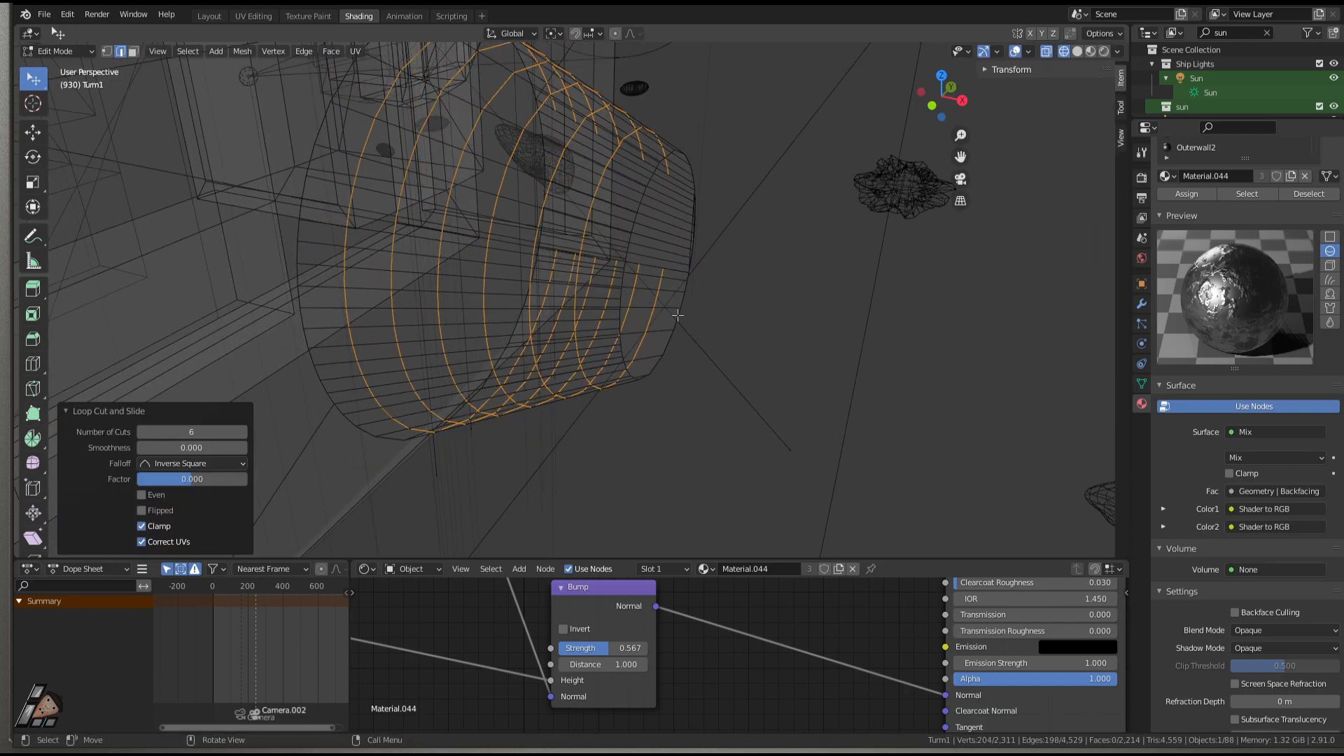
{"action": "left_click", "coordinate": [1090, 51]}
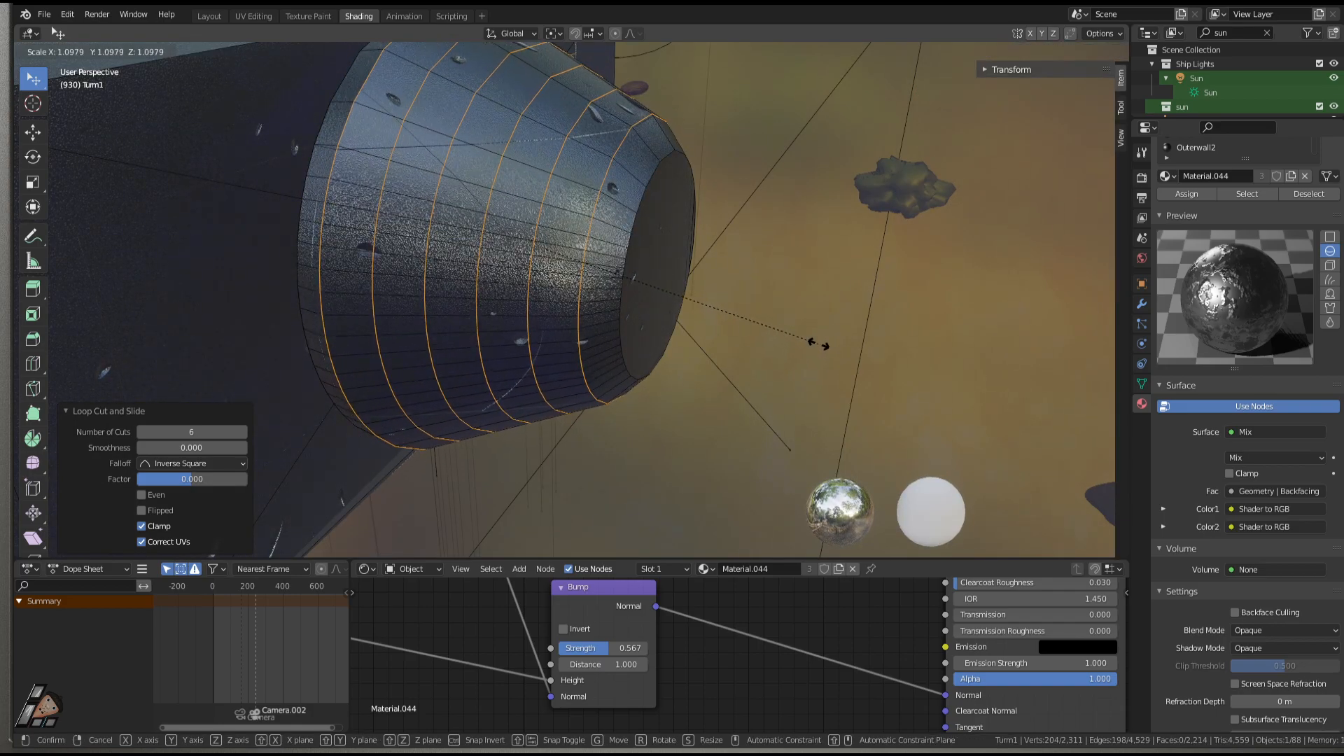
{"action": "left_click", "coordinate": [812, 347]}
{"action": "key", "text": "s"}
{"action": "key", "text": "x"}
{"action": "right_click", "coordinate": [778, 342]}
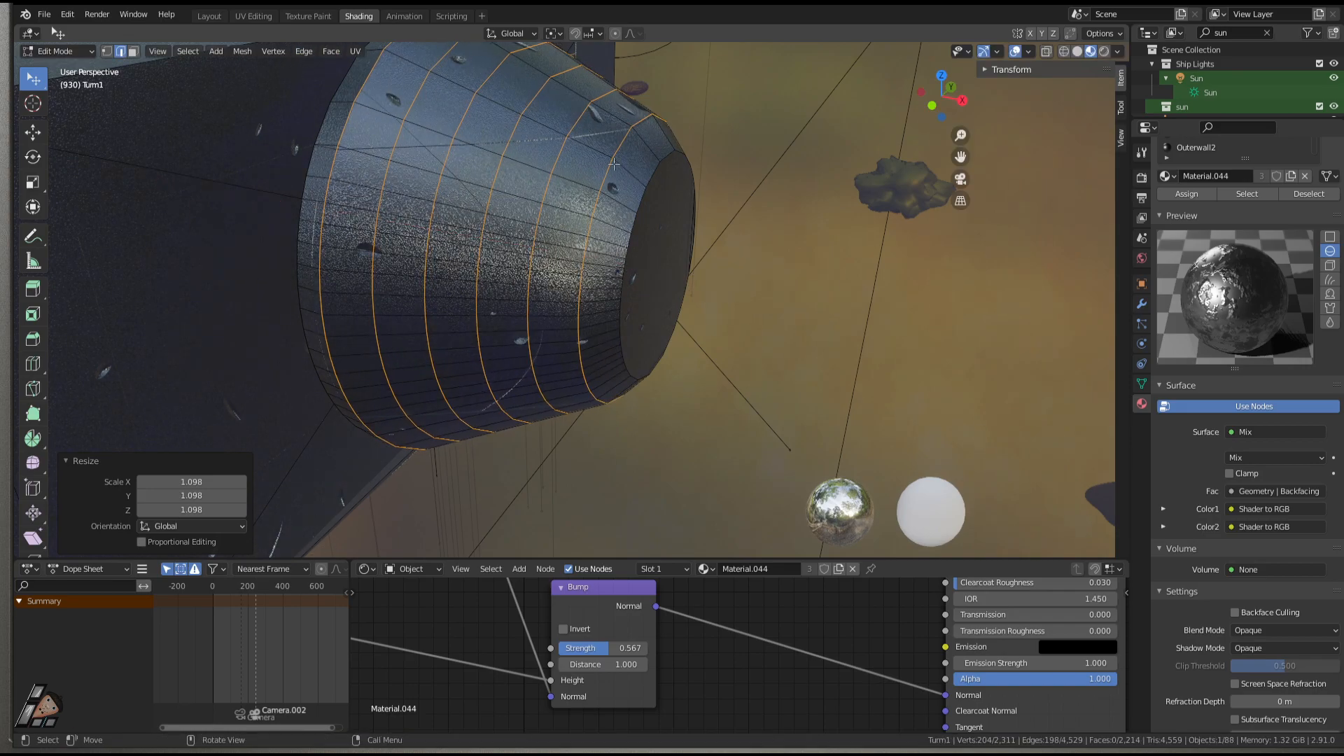
Round the selected loops into a bulge with the To Sphere transform and return to Object Mode.
{"action": "key", "text": "F3"}
{"action": "type", "text": "t"}
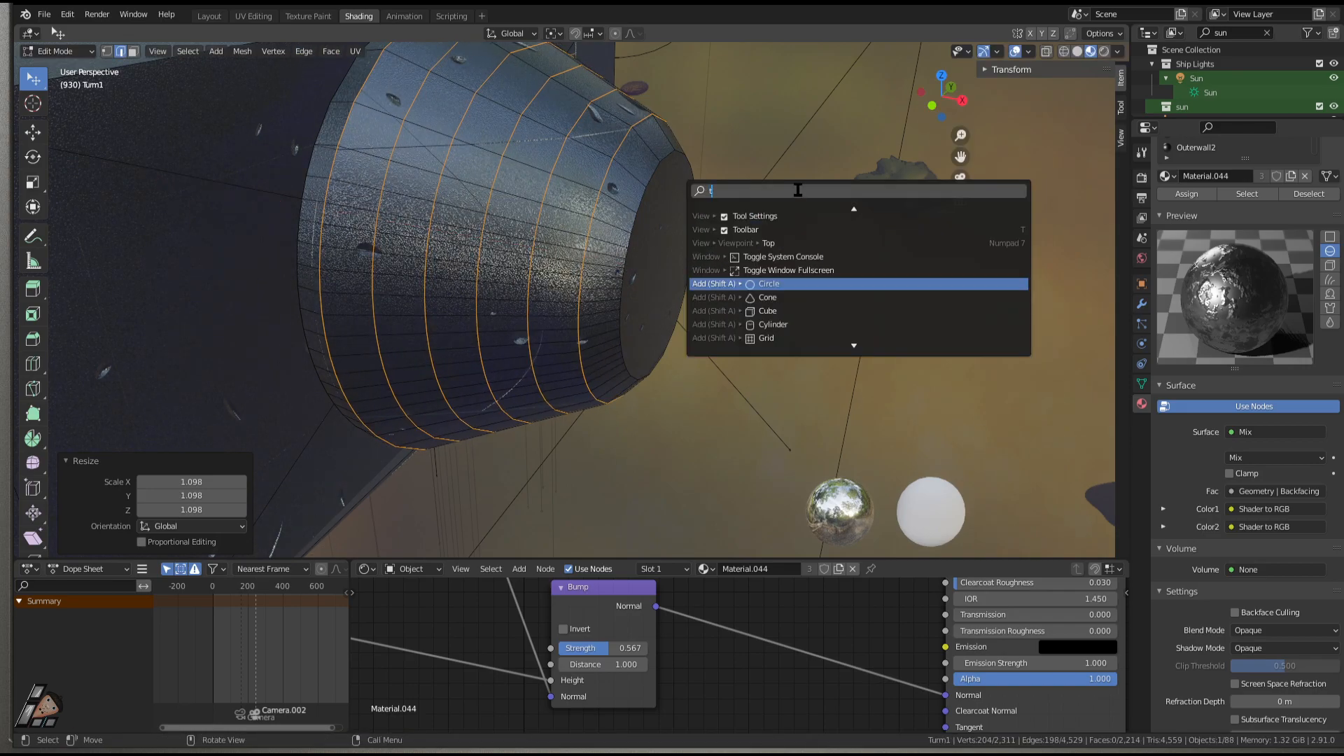
{"action": "type", "text": "o sp"}
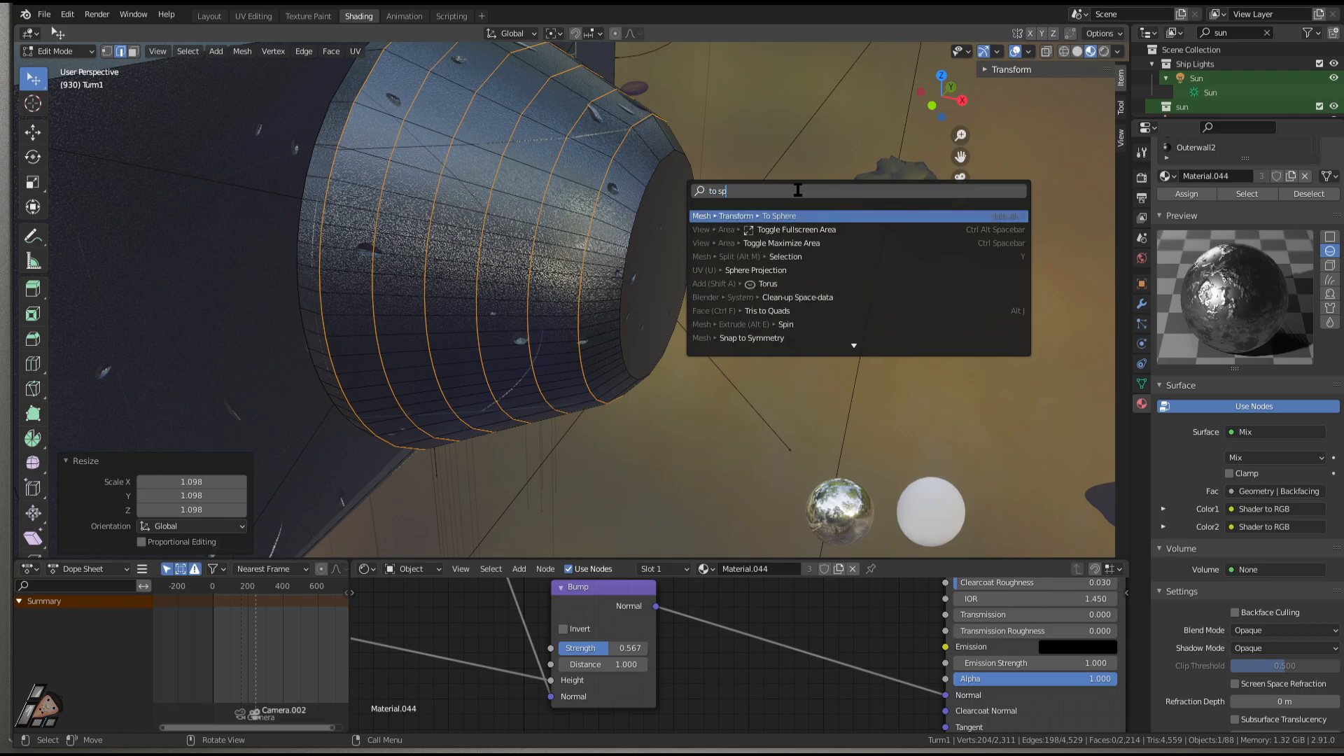
{"action": "key", "text": "Return"}
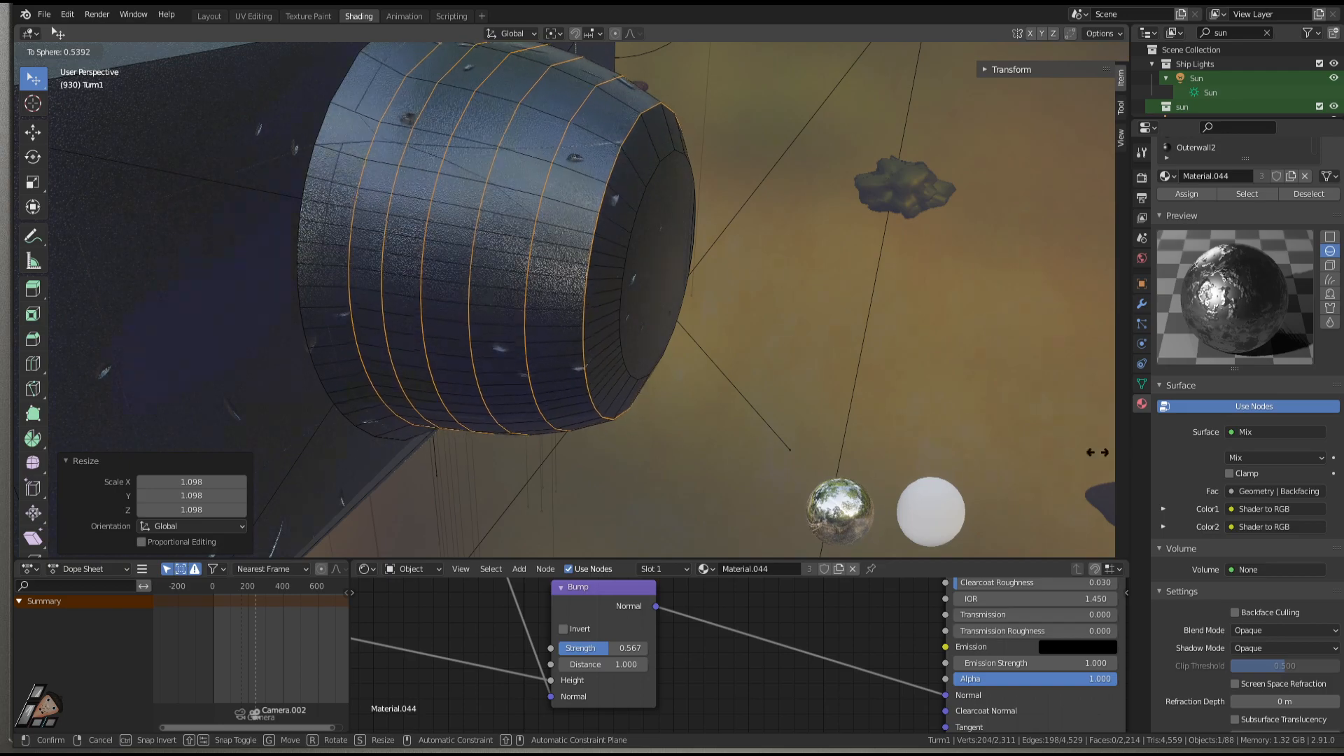
{"action": "left_click", "coordinate": [963, 364]}
{"action": "key", "text": "Tab"}
Select the hull object and examine the rounded cone on its side wall from close up and from the front.
{"action": "scroll", "coordinate": [840, 360], "scroll_direction": "down", "scroll_amount": 3}
{"action": "middle_click_drag", "start_coordinate": [606, 323], "coordinate": [824, 155]}
{"action": "scroll", "coordinate": [824, 155], "scroll_direction": "down", "scroll_amount": 4}
{"action": "left_click", "coordinate": [774, 186]}
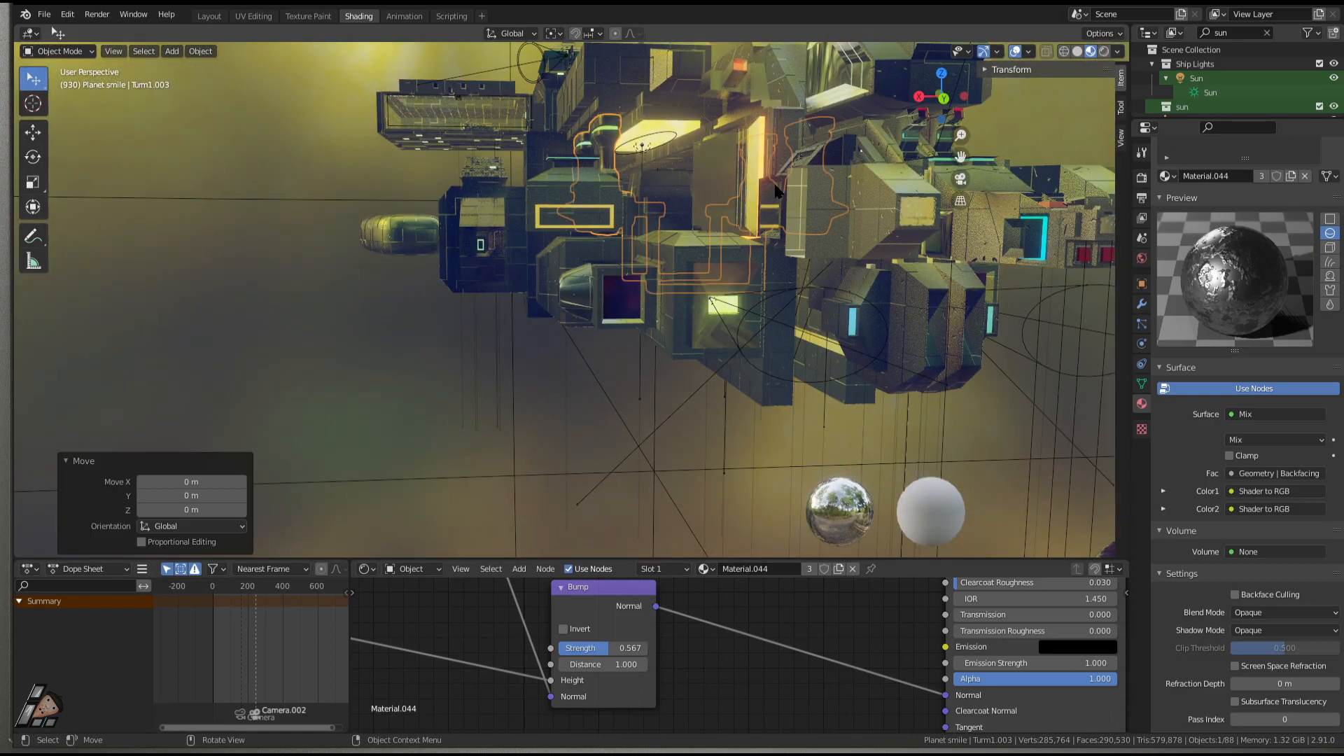
{"action": "left_click", "coordinate": [910, 221]}
{"action": "middle_click_drag", "start_coordinate": [825, 254], "coordinate": [770, 266]}
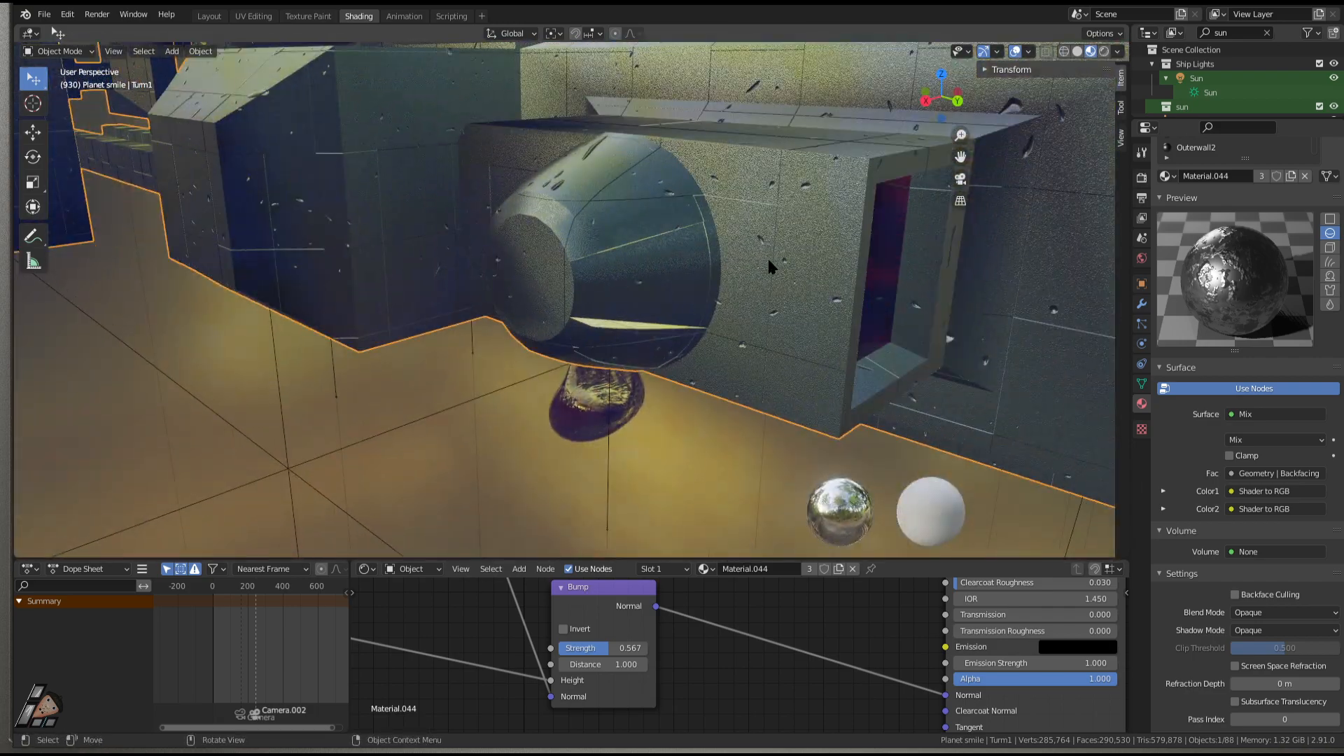
{"action": "scroll", "coordinate": [710, 280], "scroll_direction": "down", "scroll_amount": 4}
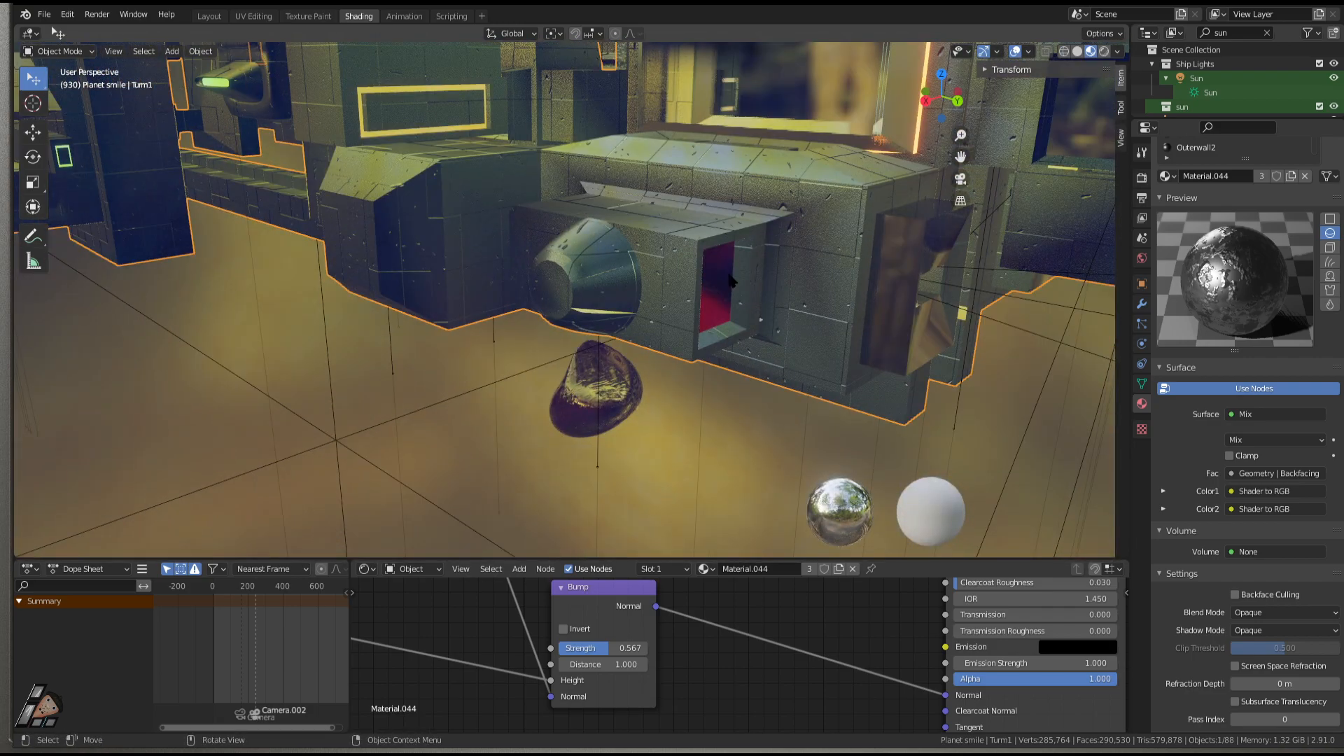
{"action": "middle_click_drag", "start_coordinate": [621, 266], "coordinate": [423, 263]}
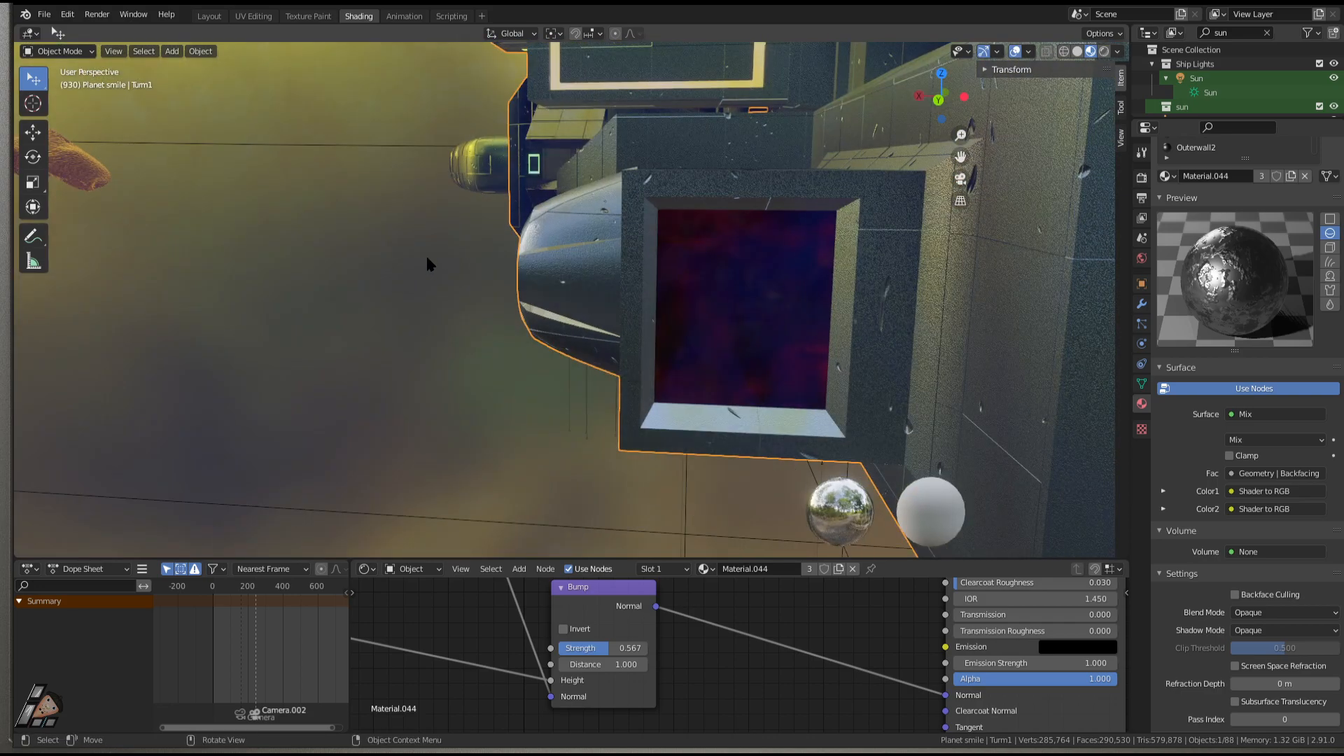
{"action": "scroll", "coordinate": [590, 288], "scroll_direction": "down", "scroll_amount": 5}
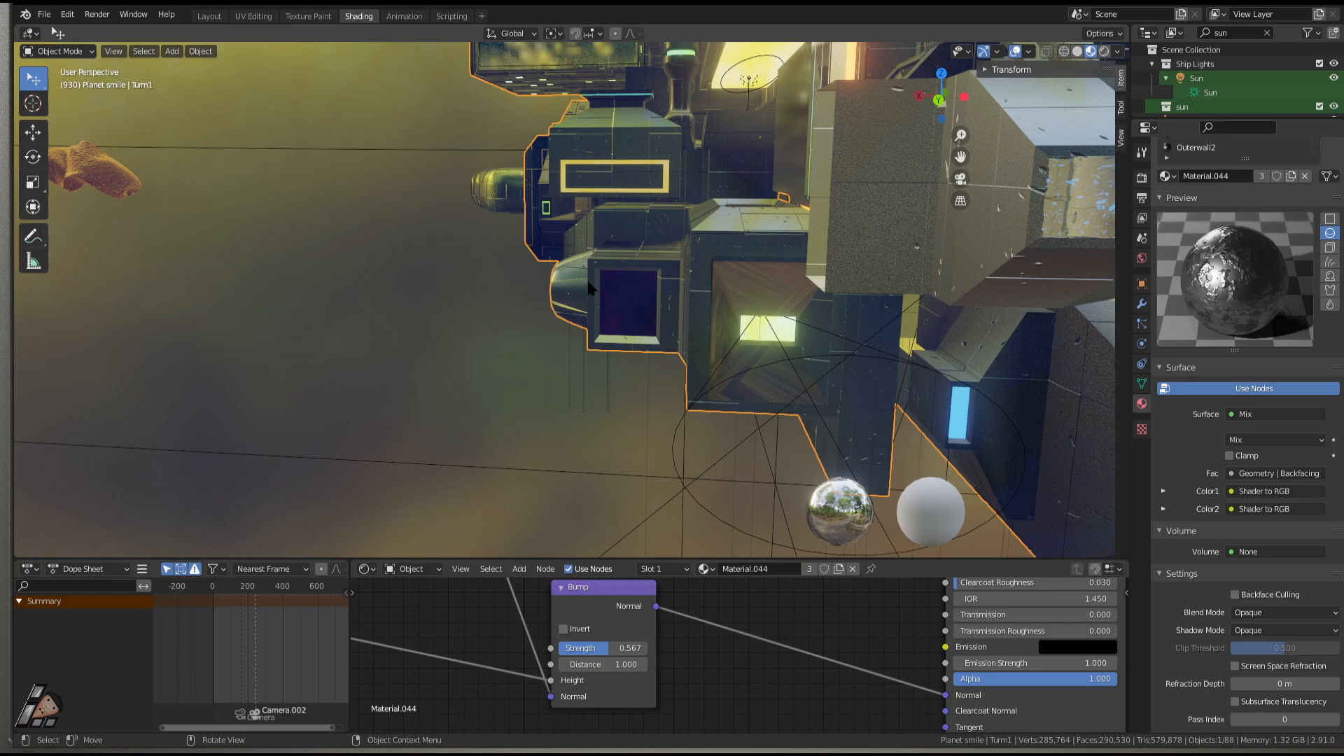
Examine the whole sci-fi station from several sides to see how the round detail fits the hull.
{"action": "middle_click_drag", "start_coordinate": [587, 289], "coordinate": [697, 276]}
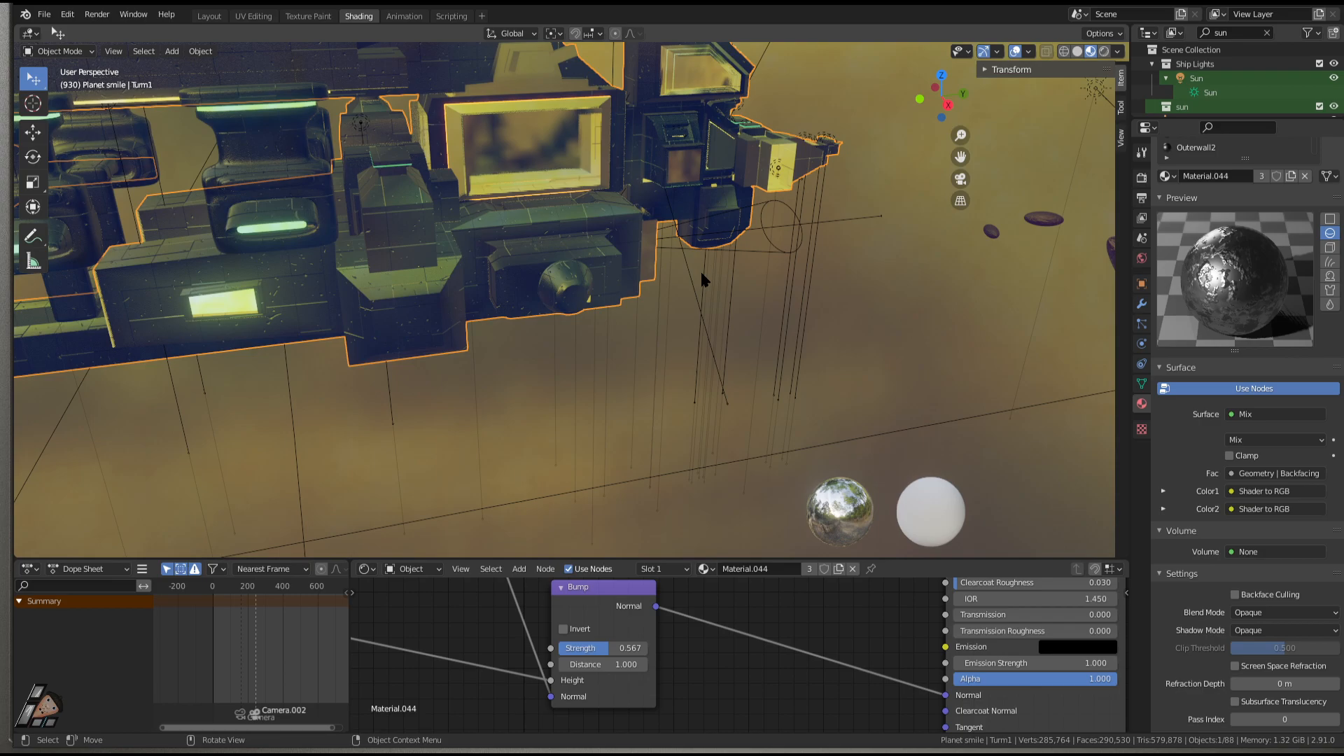
{"action": "middle_click_drag", "start_coordinate": [697, 276], "coordinate": [748, 399]}
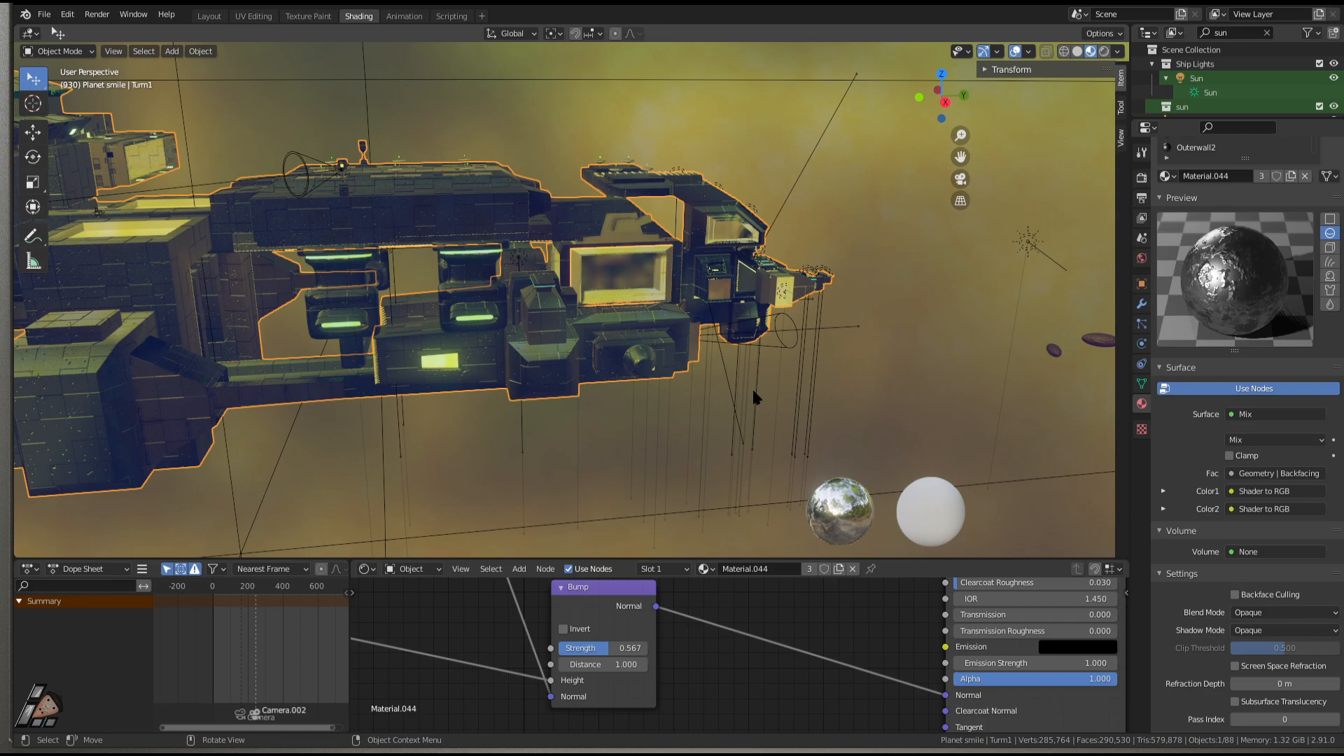
{"action": "middle_click_drag", "start_coordinate": [753, 392], "coordinate": [510, 338]}
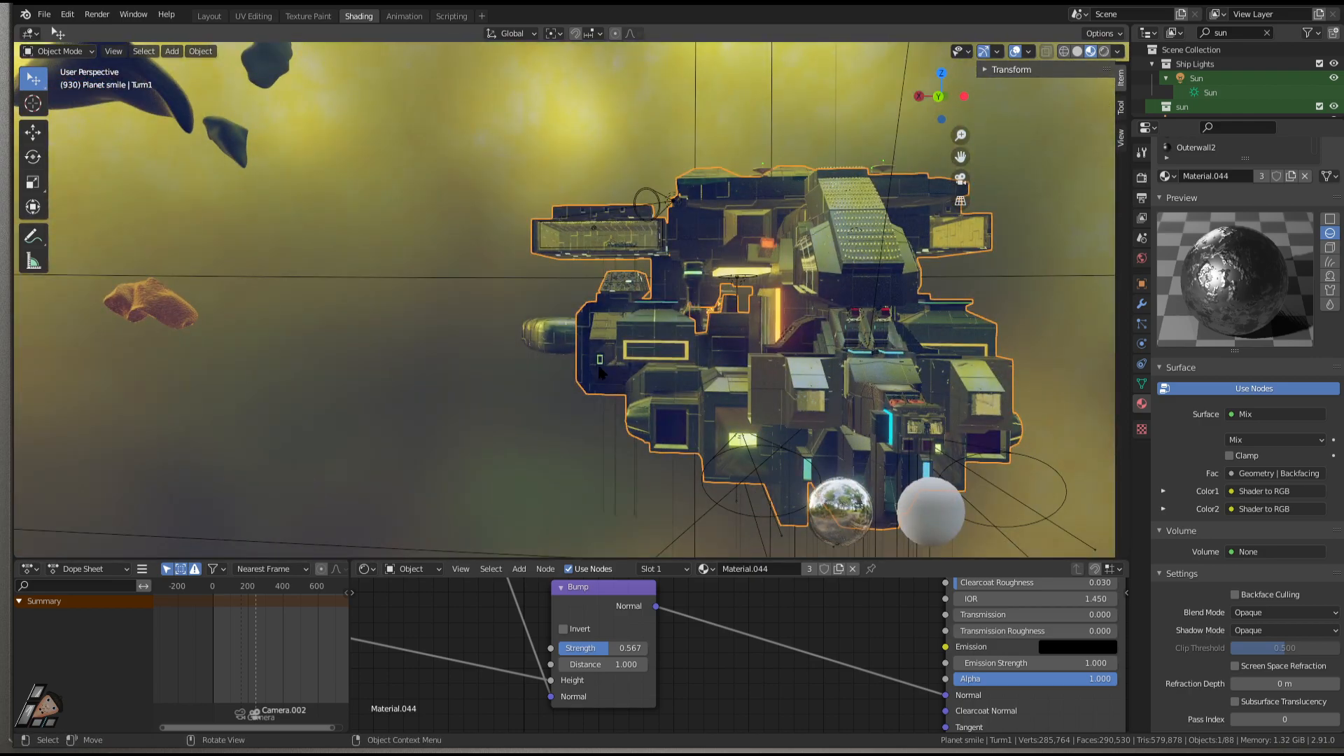
{"action": "middle_click_drag", "start_coordinate": [723, 356], "coordinate": [811, 360]}
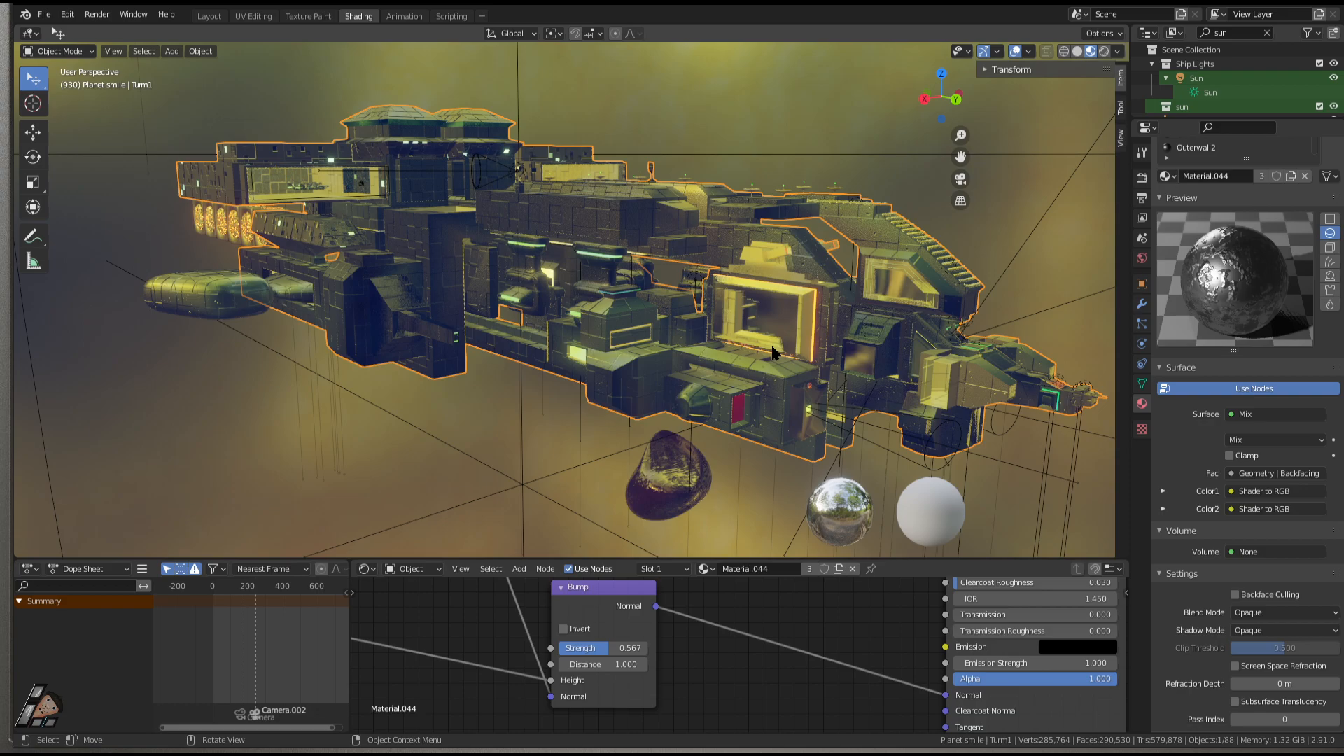
{"action": "middle_click_drag", "start_coordinate": [772, 352], "coordinate": [624, 278]}
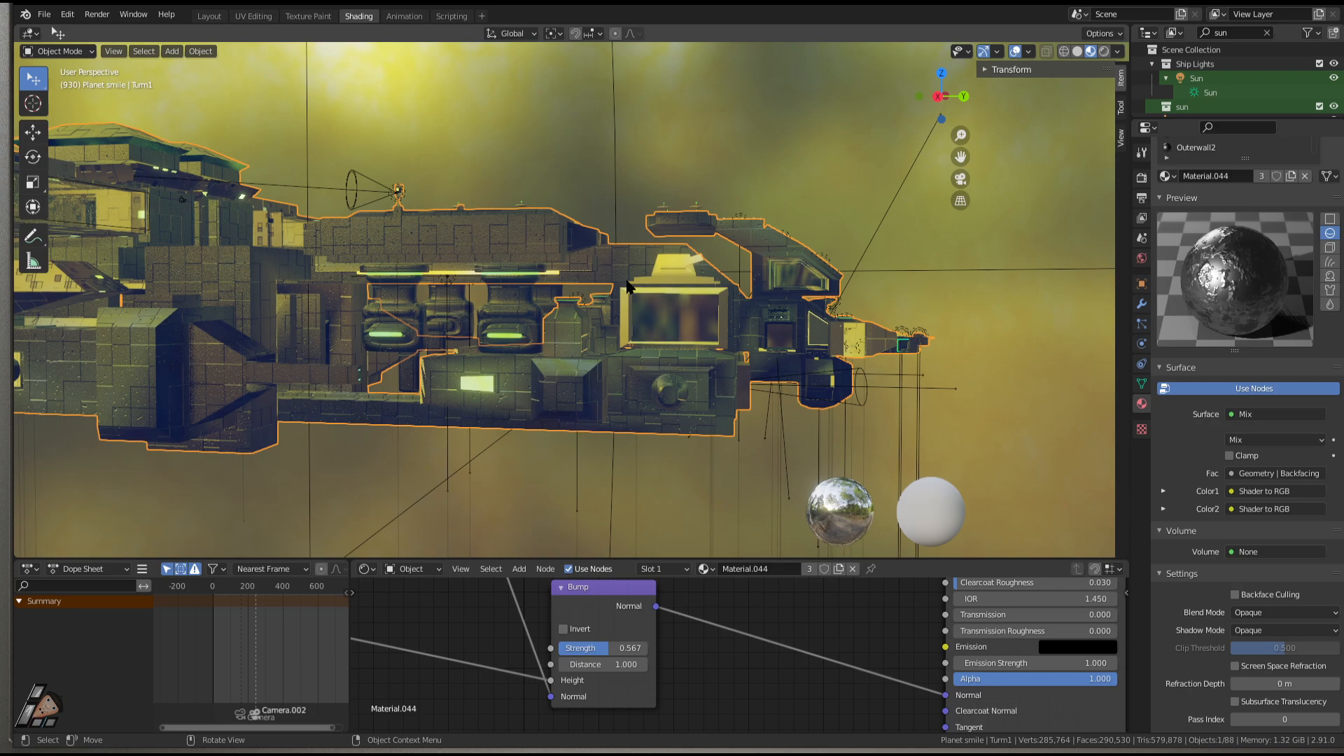
{"action": "scroll", "coordinate": [791, 302], "scroll_direction": "down", "scroll_amount": 3}
{"action": "middle_click_drag", "start_coordinate": [793, 302], "coordinate": [647, 302]}
{"action": "scroll", "coordinate": [648, 302], "scroll_direction": "up", "scroll_amount": 2}
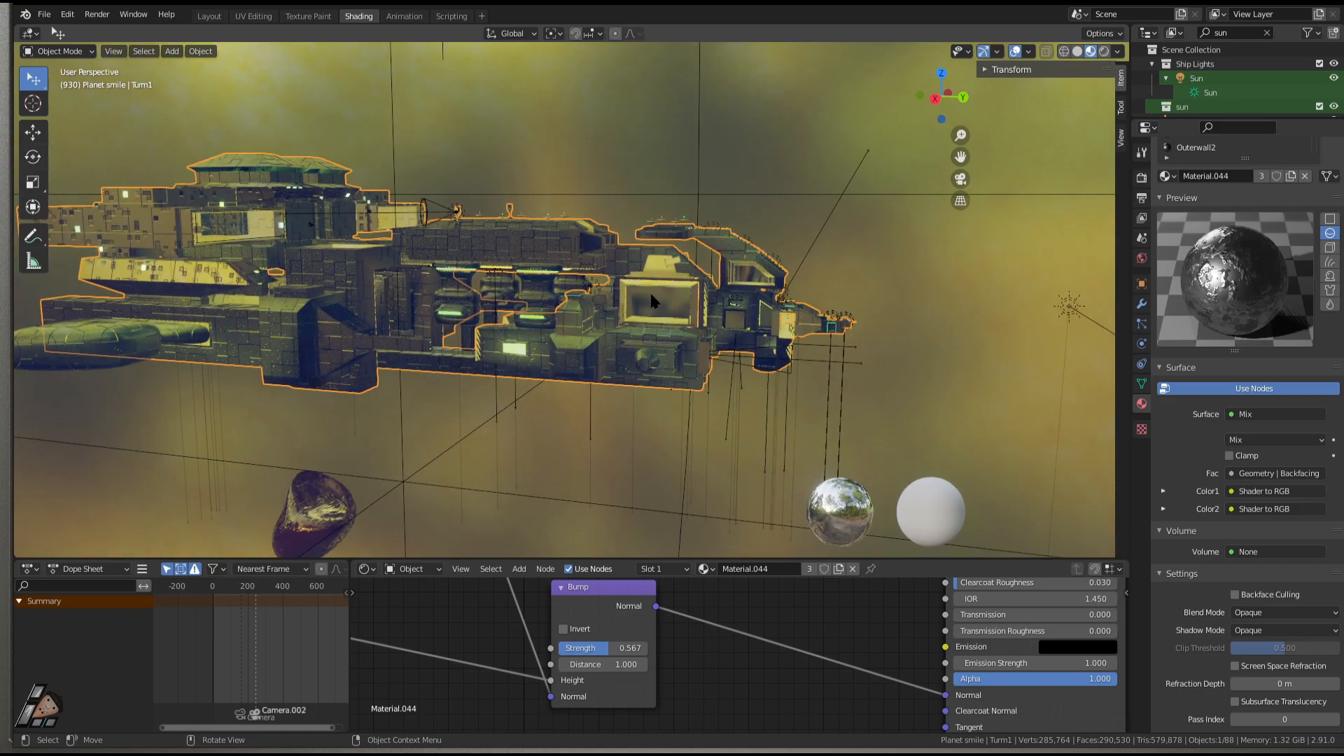